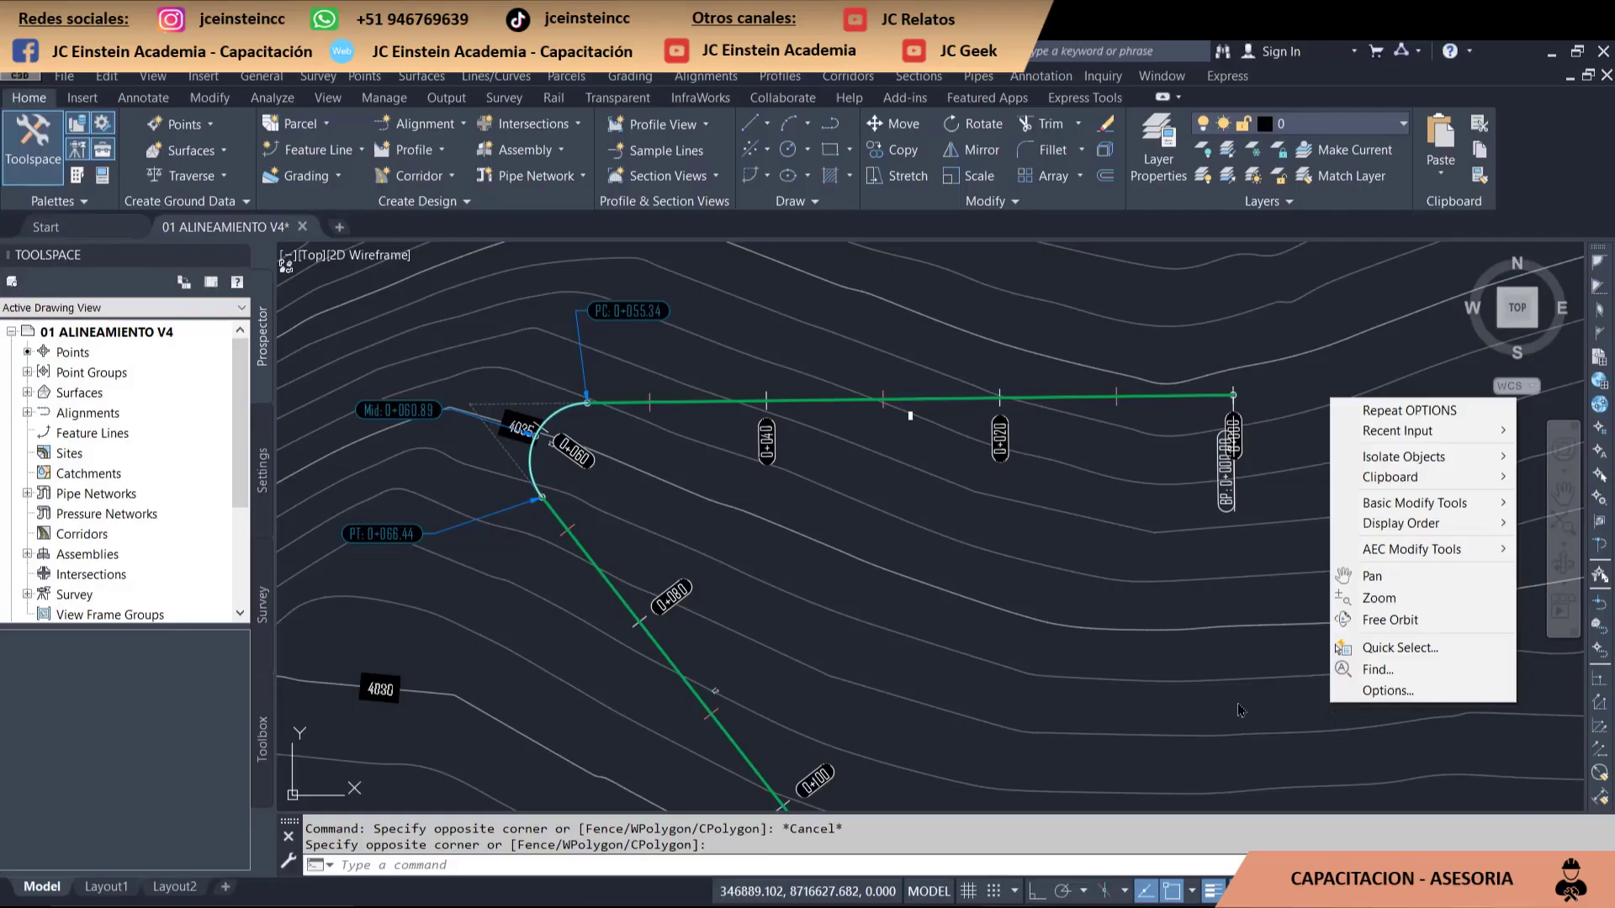
# - Dismiss the right-click menu so the drawing can be saved under a new name
pyautogui.click(1175, 661)
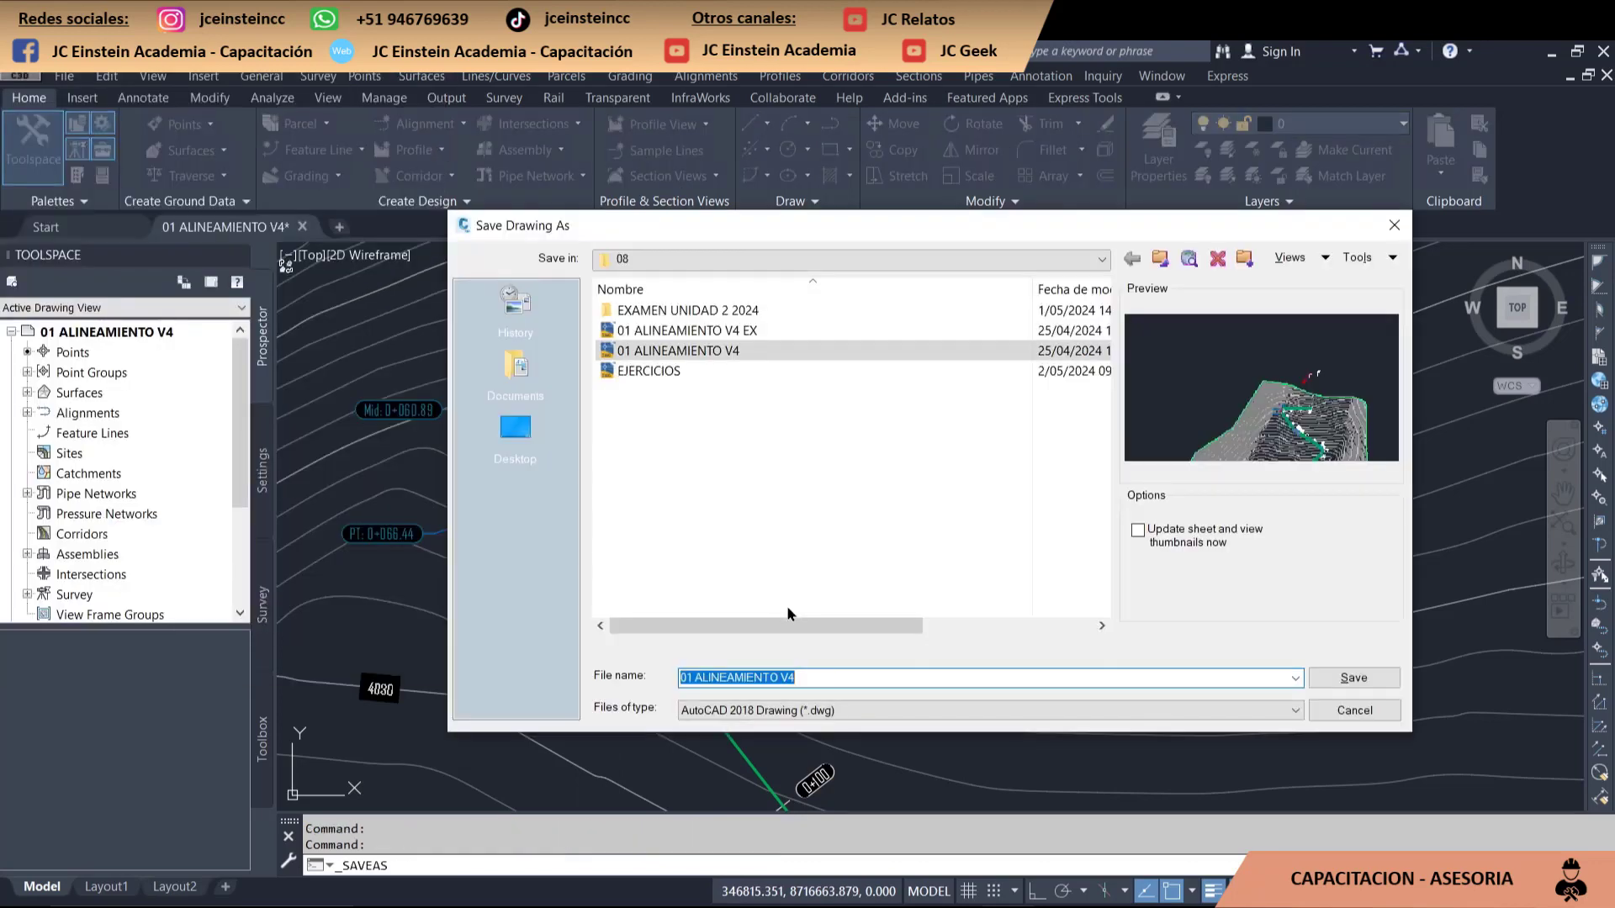
# - Append ' EXPLOTADO' to the file name and save the copy as 01 ALINEAMIENTO V4 EXPLOTADO
pyautogui.click(816, 677)
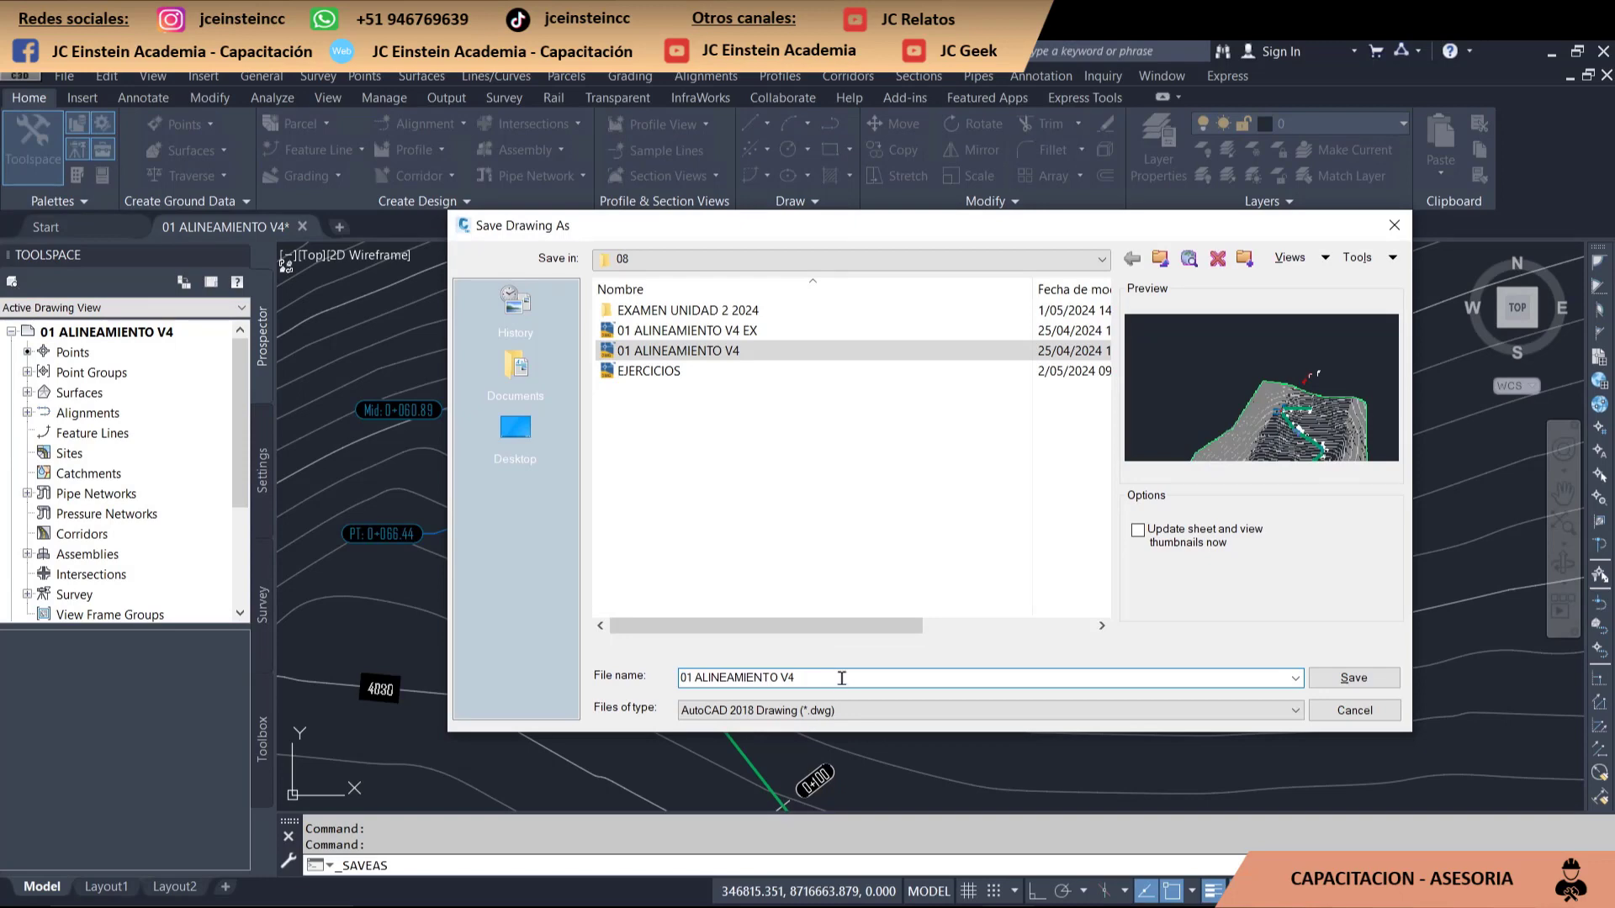
pyautogui.write(' E')
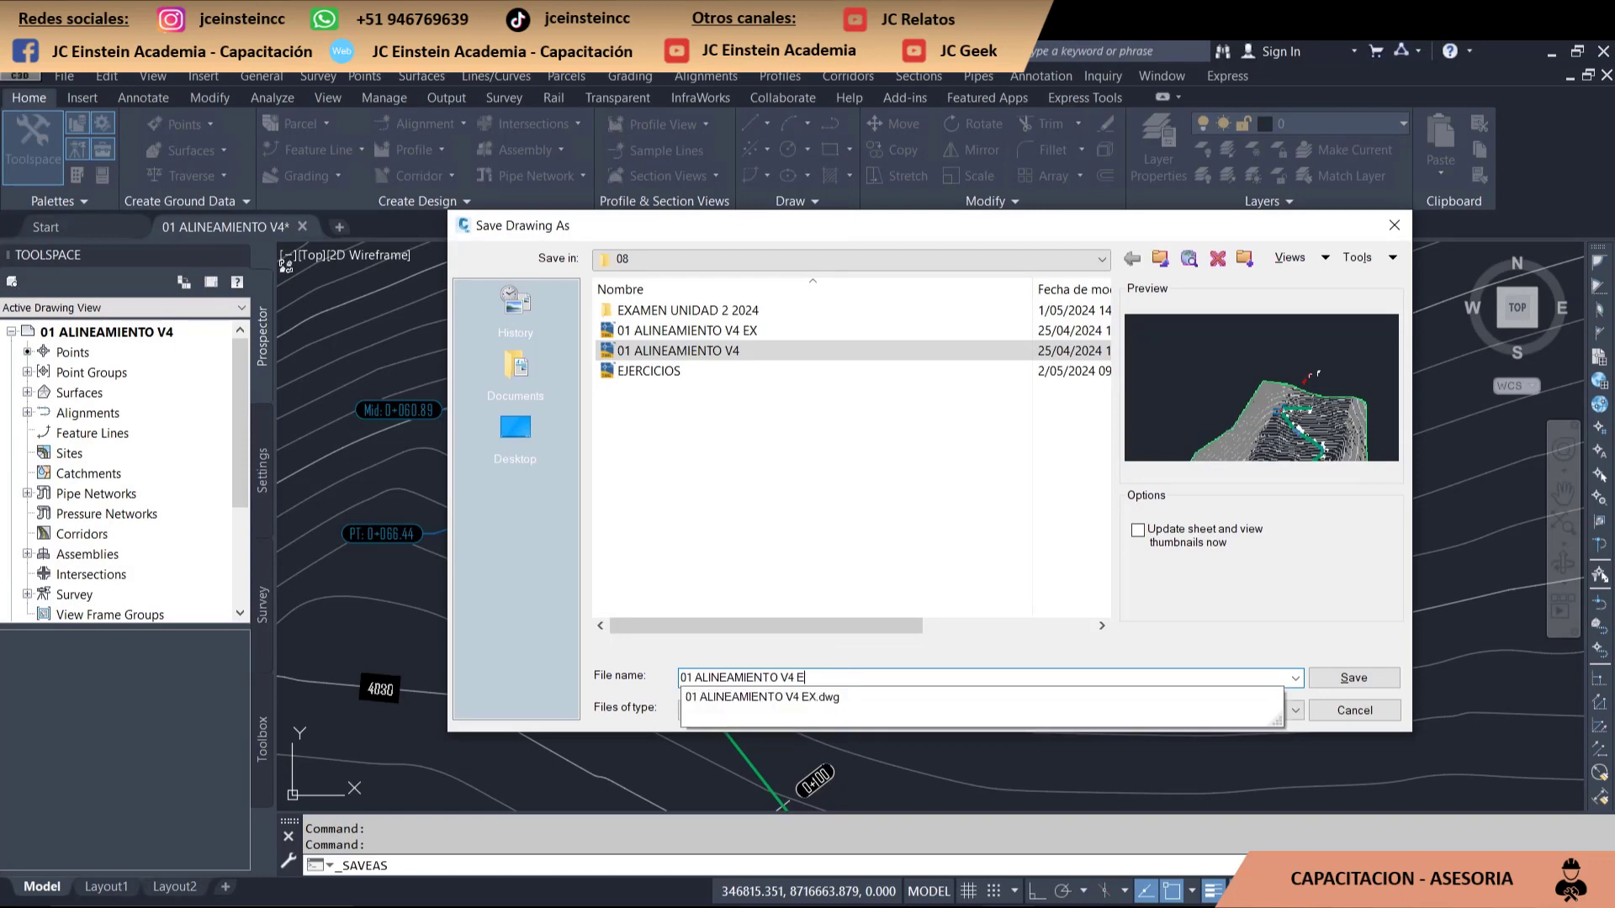
pyautogui.write('XPLOTADO')
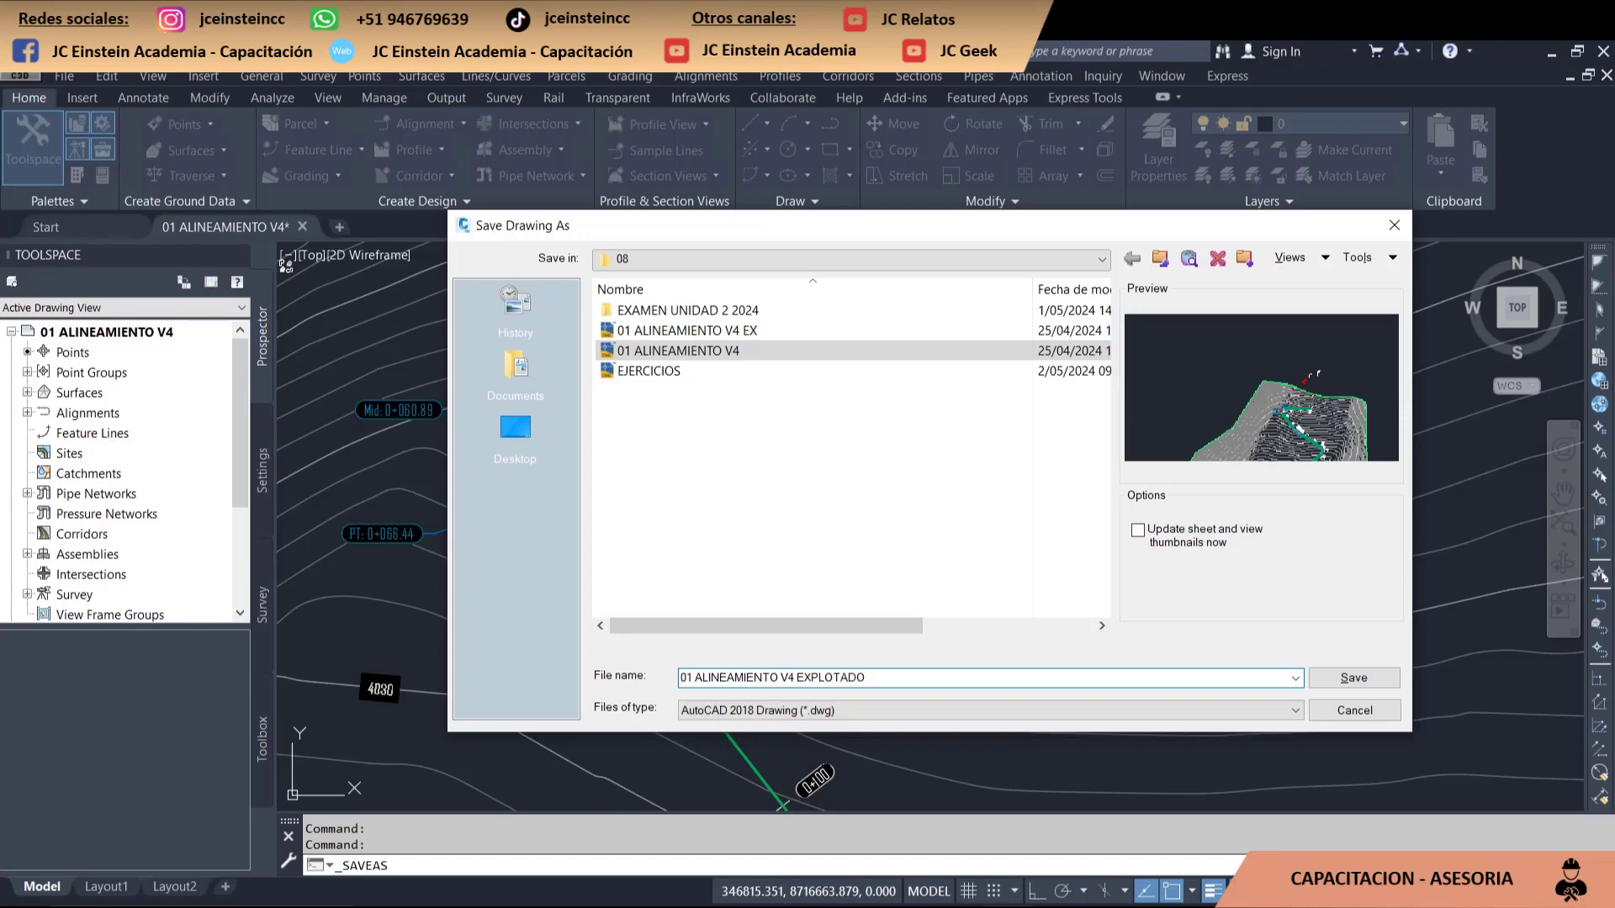
pyautogui.press('Return')
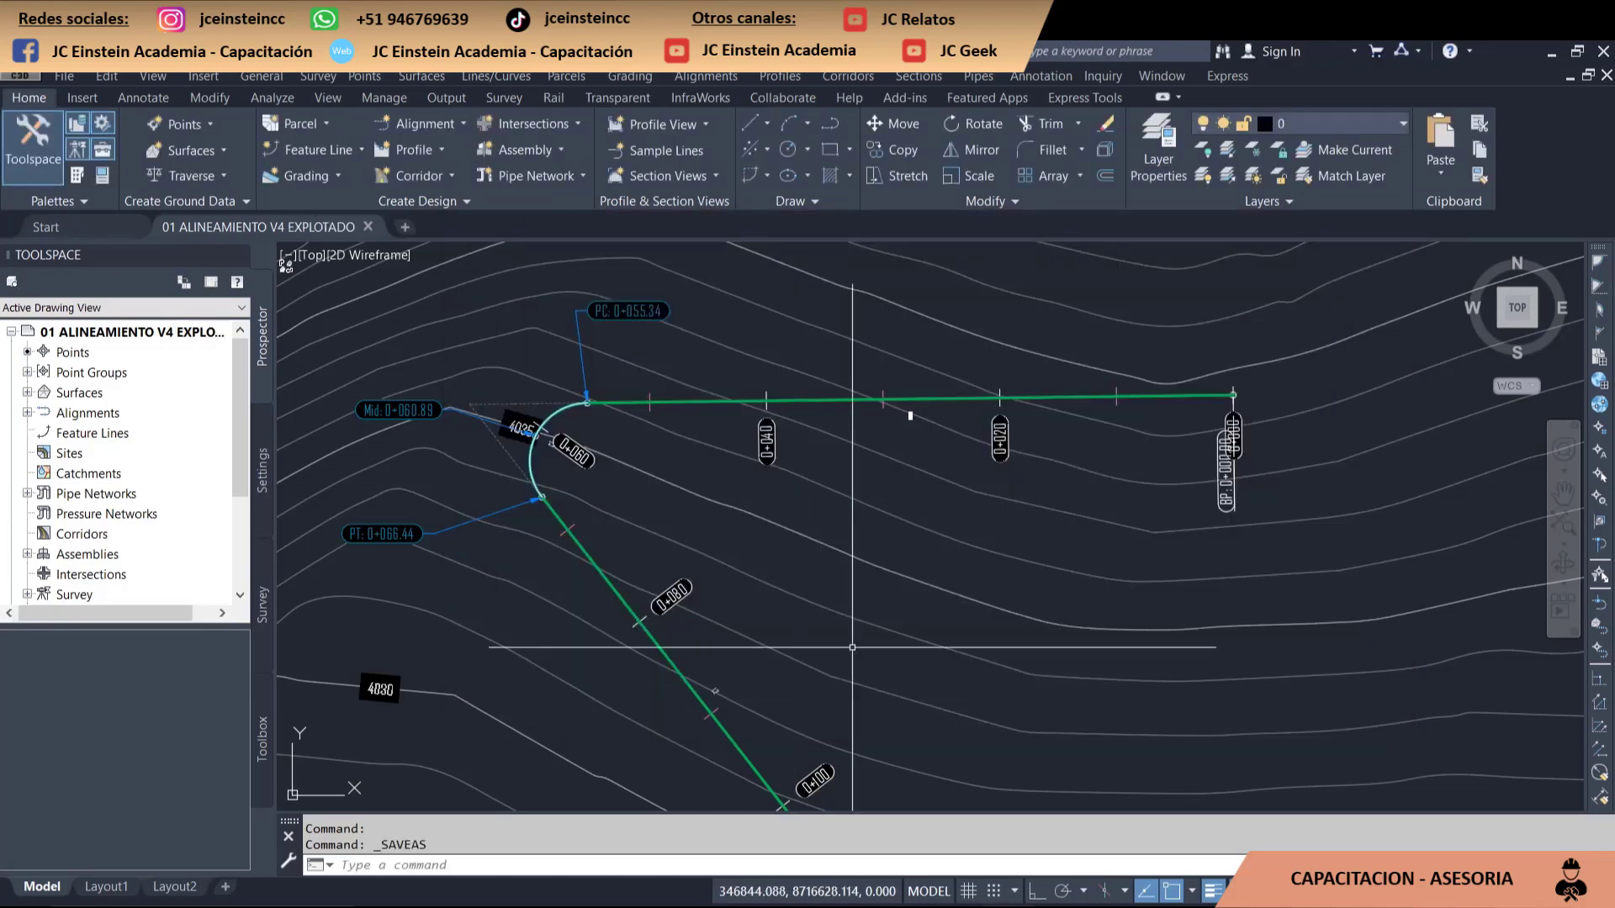
# - Select the alignment and explode it into plain lines and arcs with X
pyautogui.scroll(-3, 902, 621)
pyautogui.scroll(-1, 902, 622)
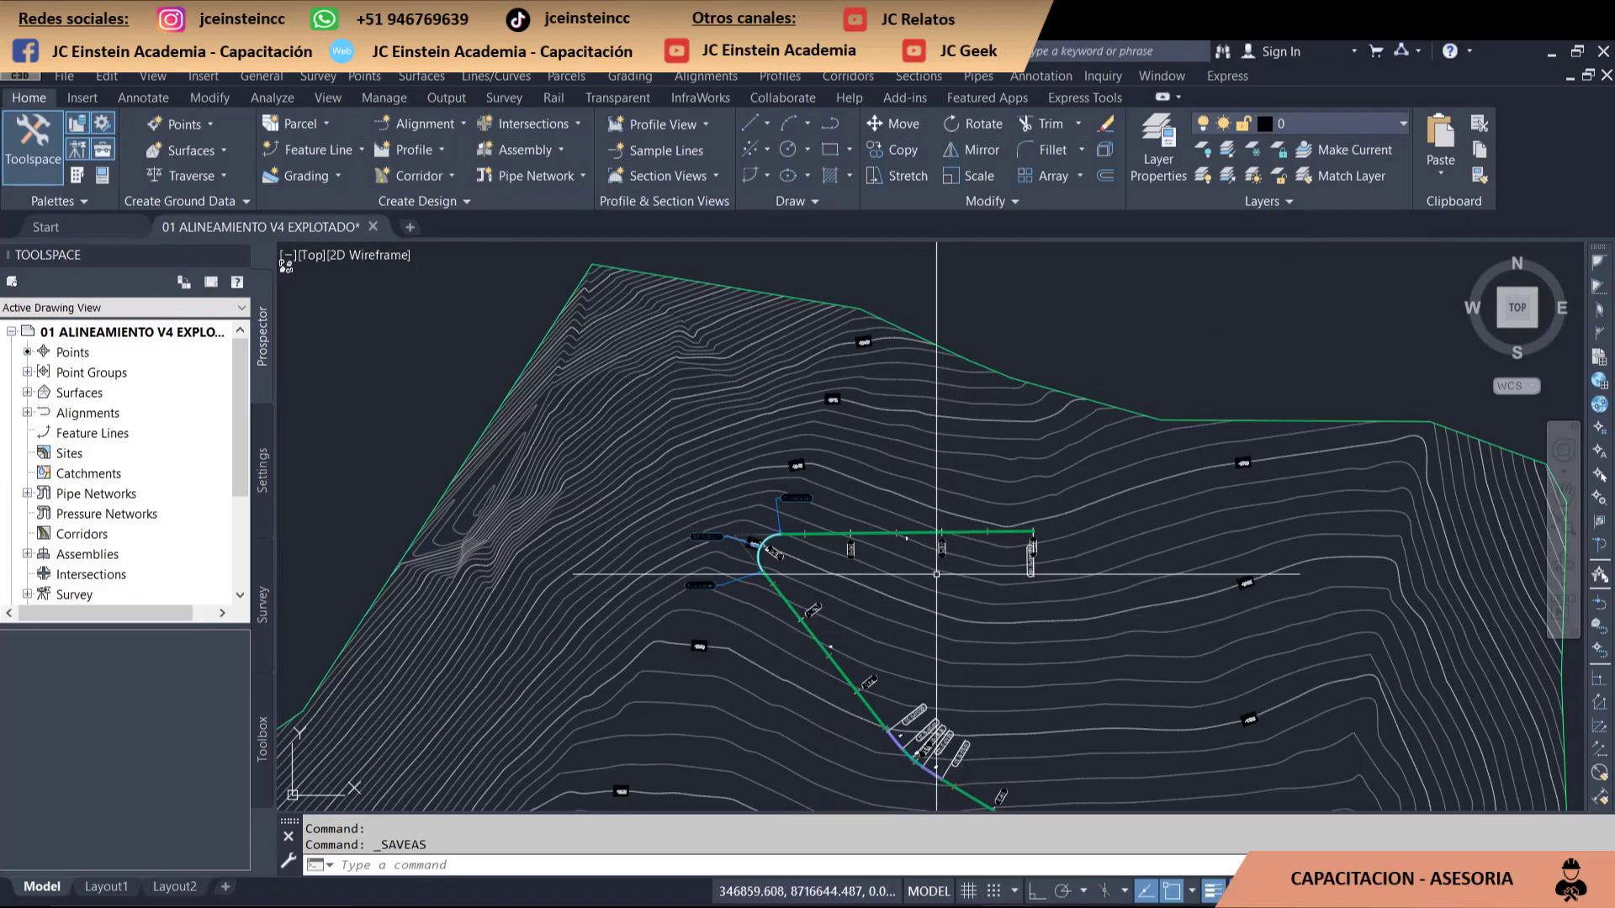
pyautogui.scroll(4, 935, 575)
pyautogui.scroll(-2, 474, 496)
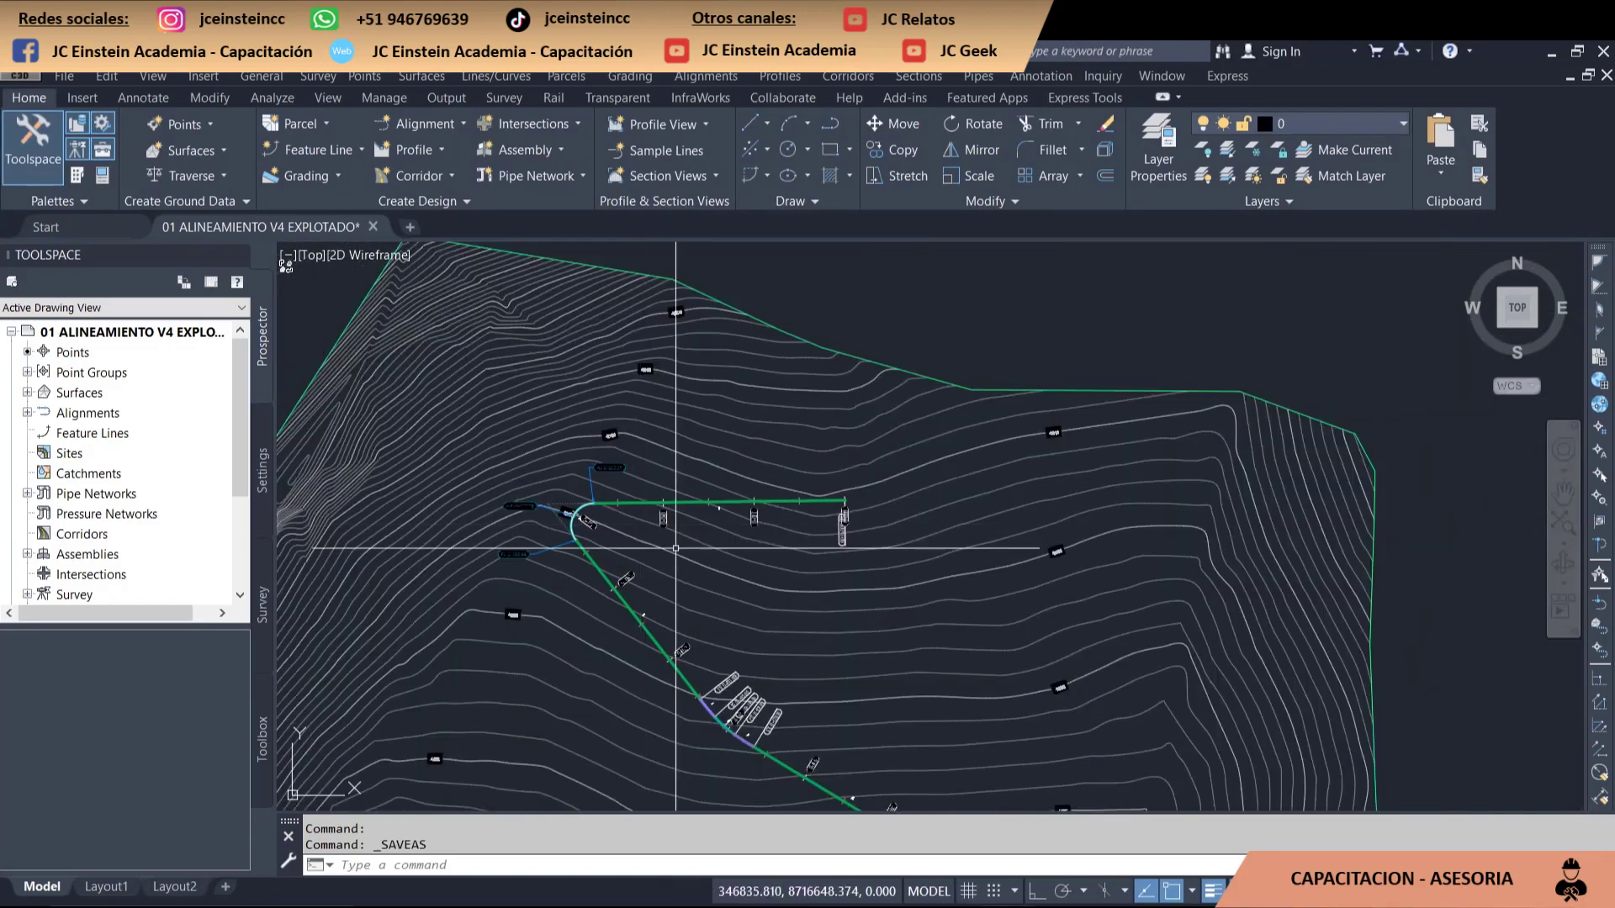
pyautogui.moveTo(627, 706); pyautogui.dragTo(627, 473, button='middle')
pyautogui.scroll(3, 628, 472)
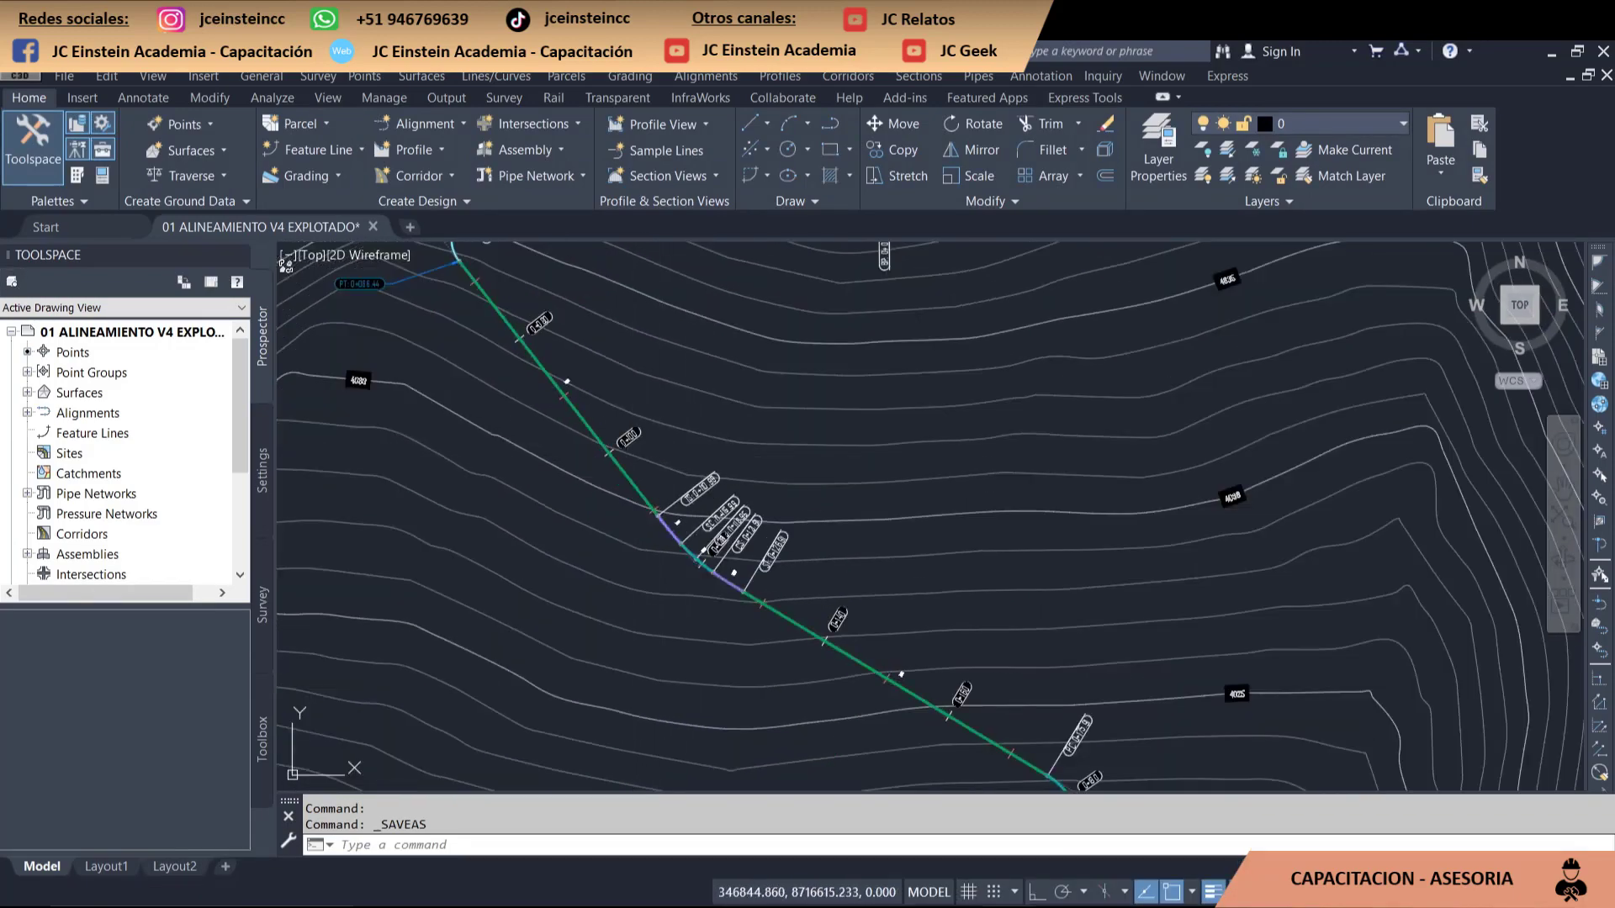
pyautogui.scroll(-2, 966, 643)
pyautogui.click(966, 643)
pyautogui.scroll(2, 1008, 367)
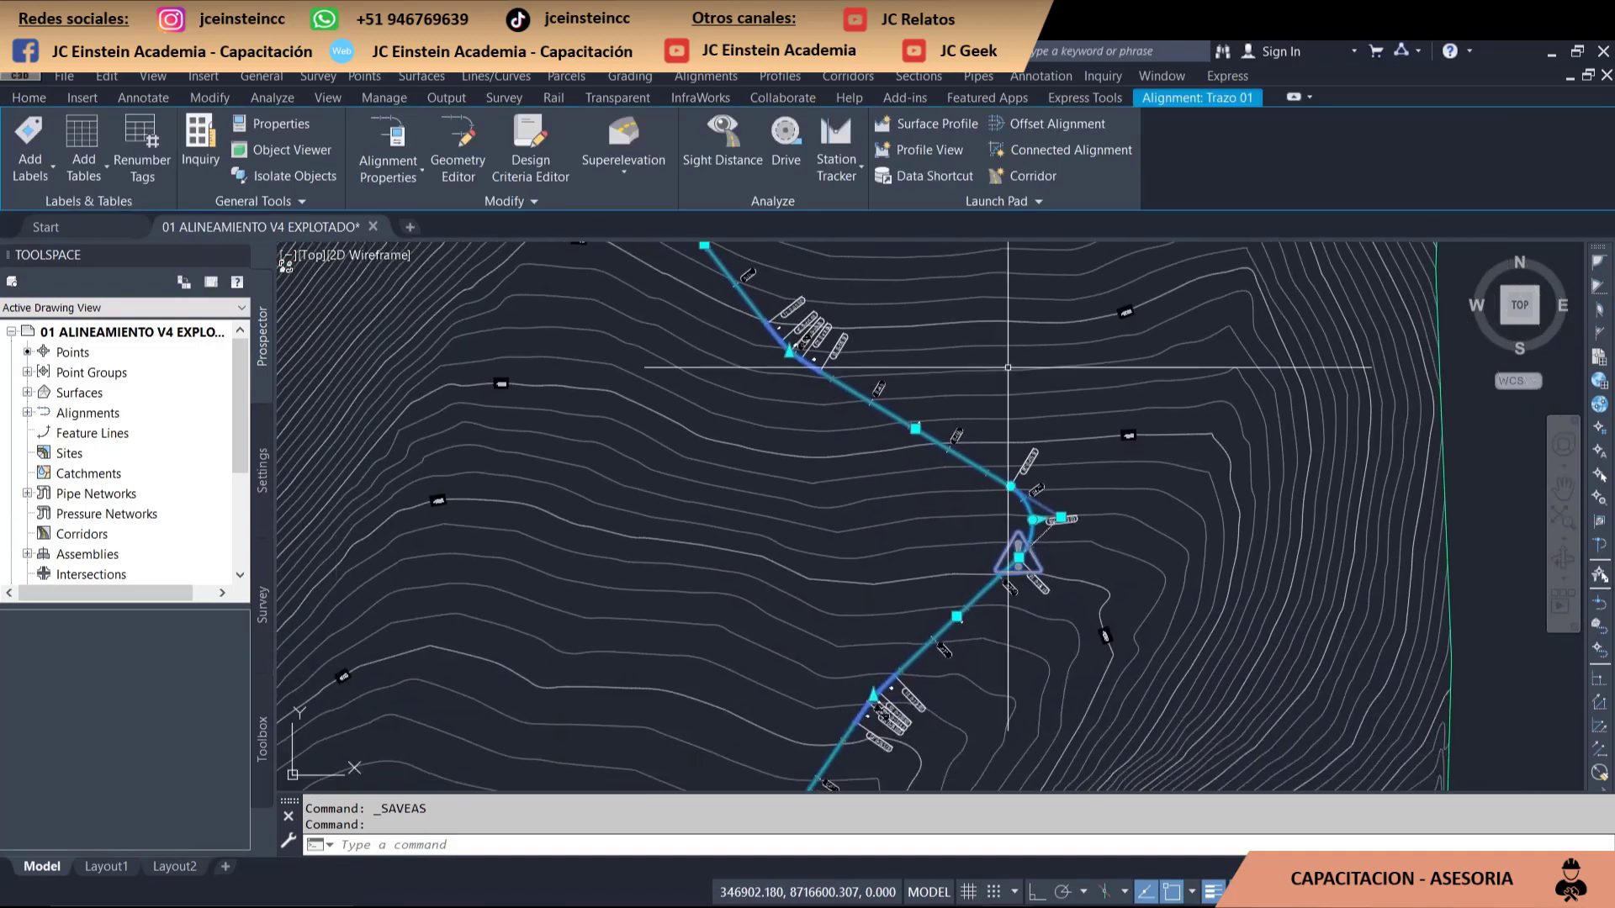
pyautogui.scroll(-3, 1008, 367)
pyautogui.scroll(2, 1094, 589)
pyautogui.moveTo(942, 454); pyautogui.dragTo(912, 486, button='middle')
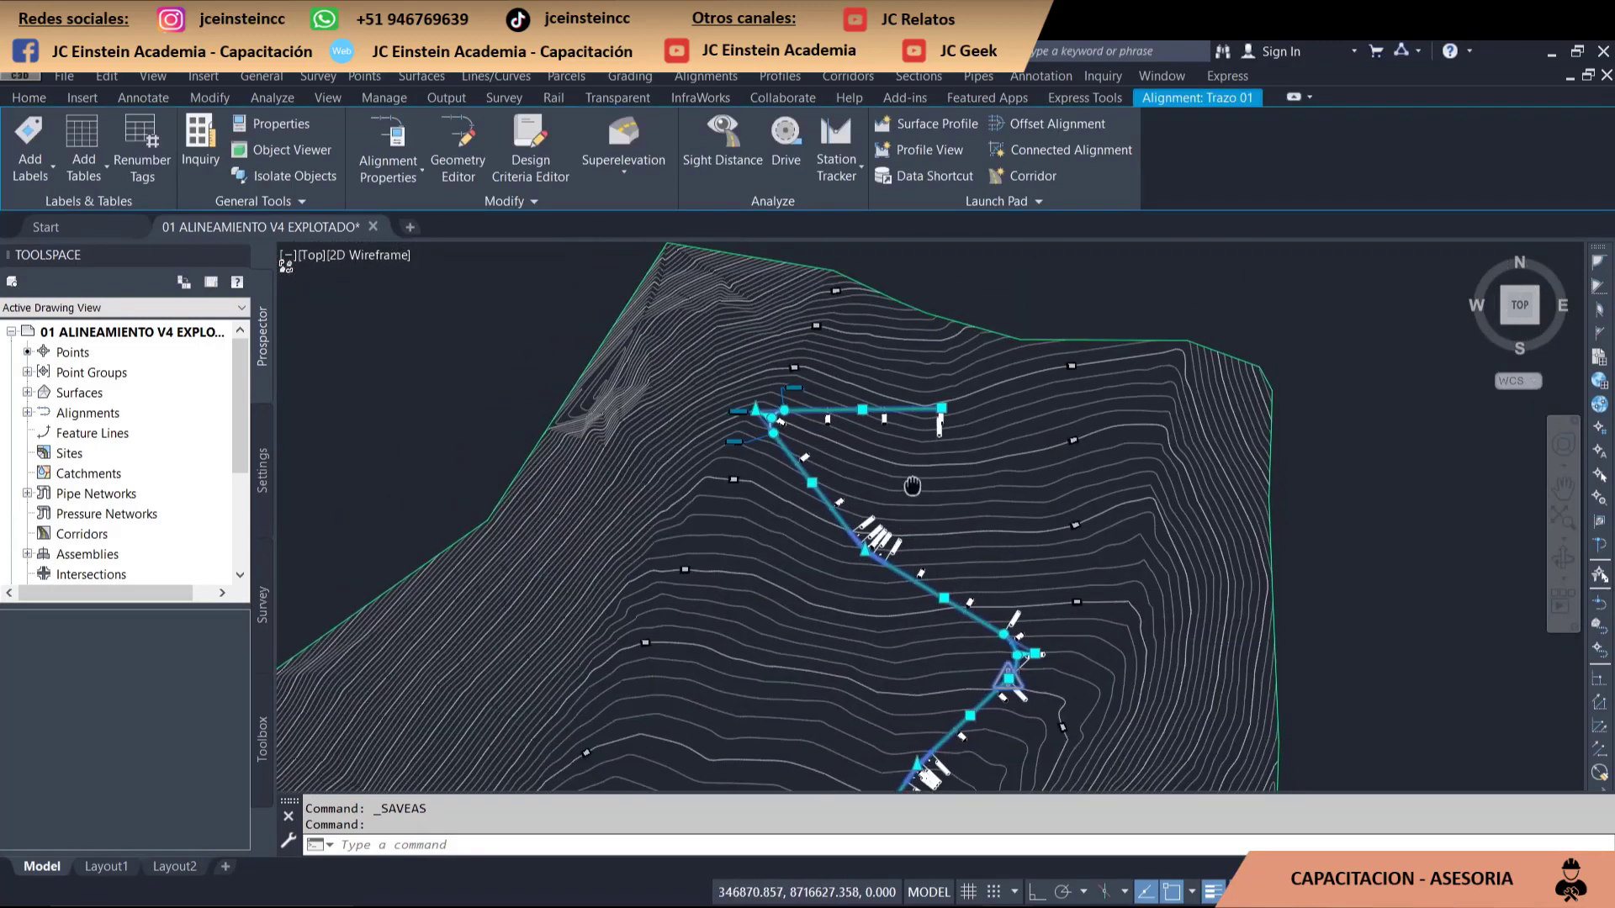
pyautogui.scroll(5, 912, 487)
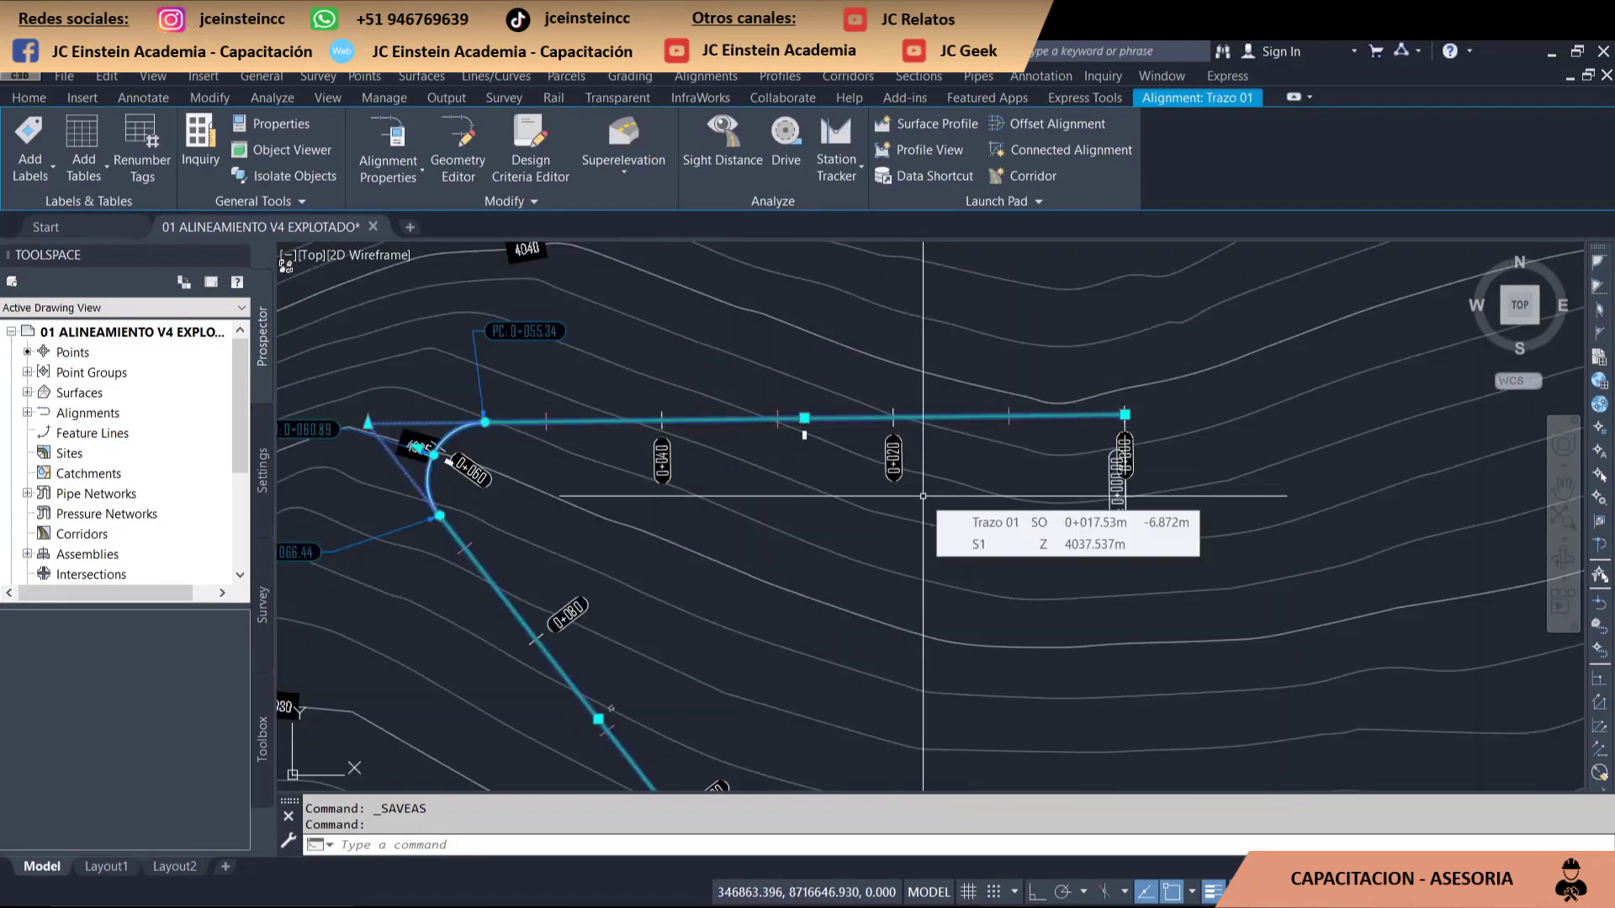
pyautogui.write('x')
pyautogui.press('Return')
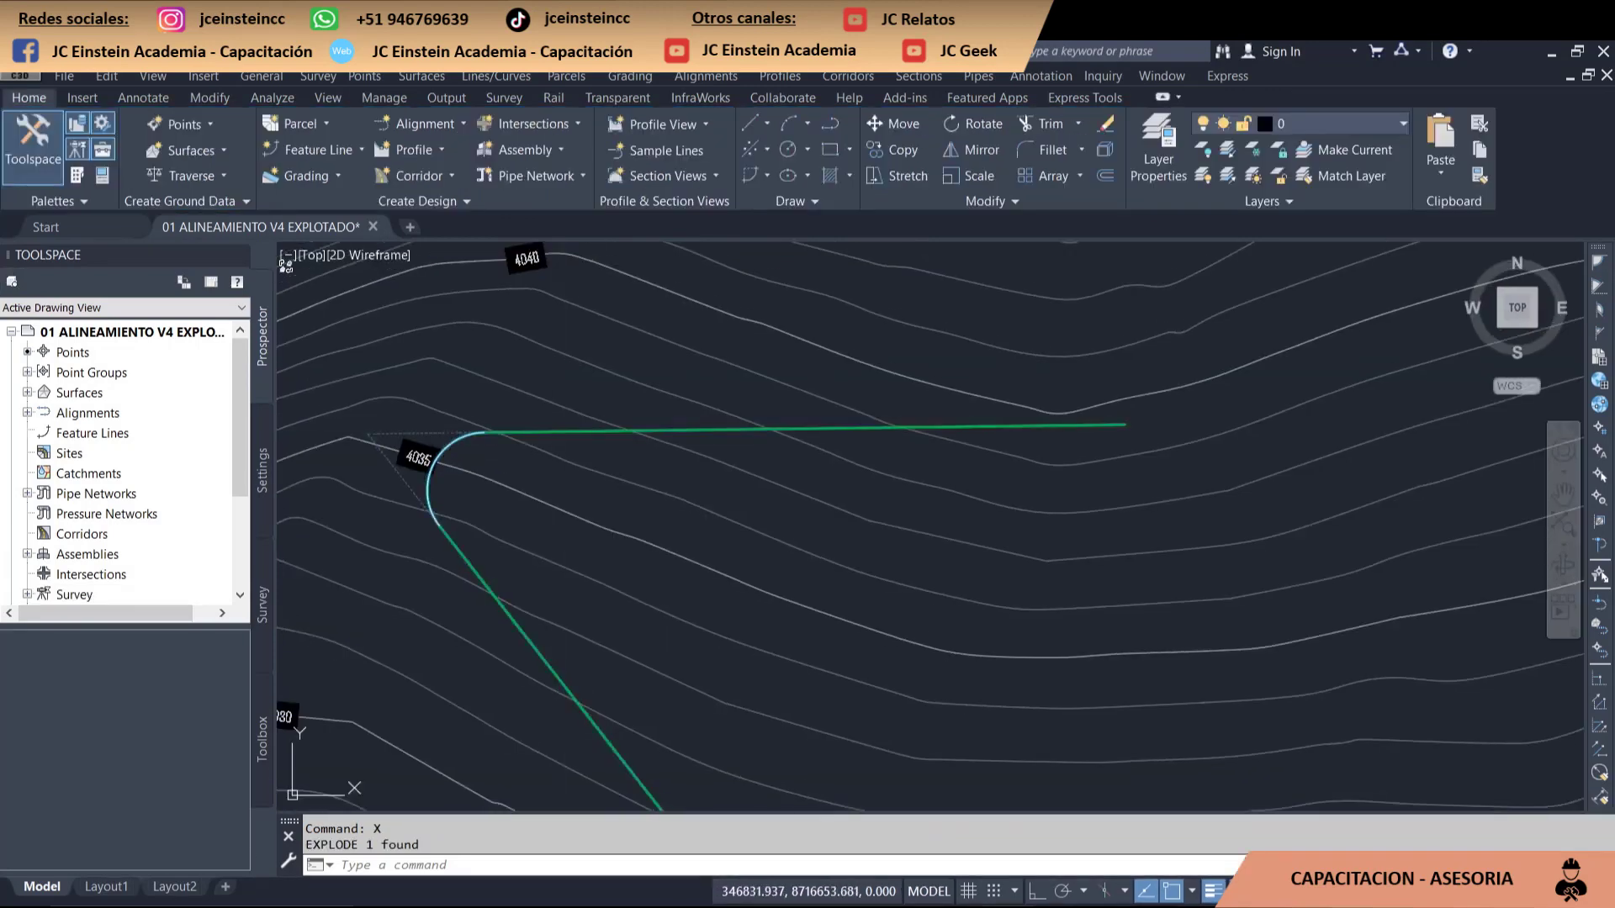
# - Explode the resulting alignment pieces further, then clear the selection
pyautogui.moveTo(442, 467); pyautogui.dragTo(362, 433)
pyautogui.scroll(-3, 732, 471)
pyautogui.moveTo(732, 471); pyautogui.dragTo(868, 437, button='middle')
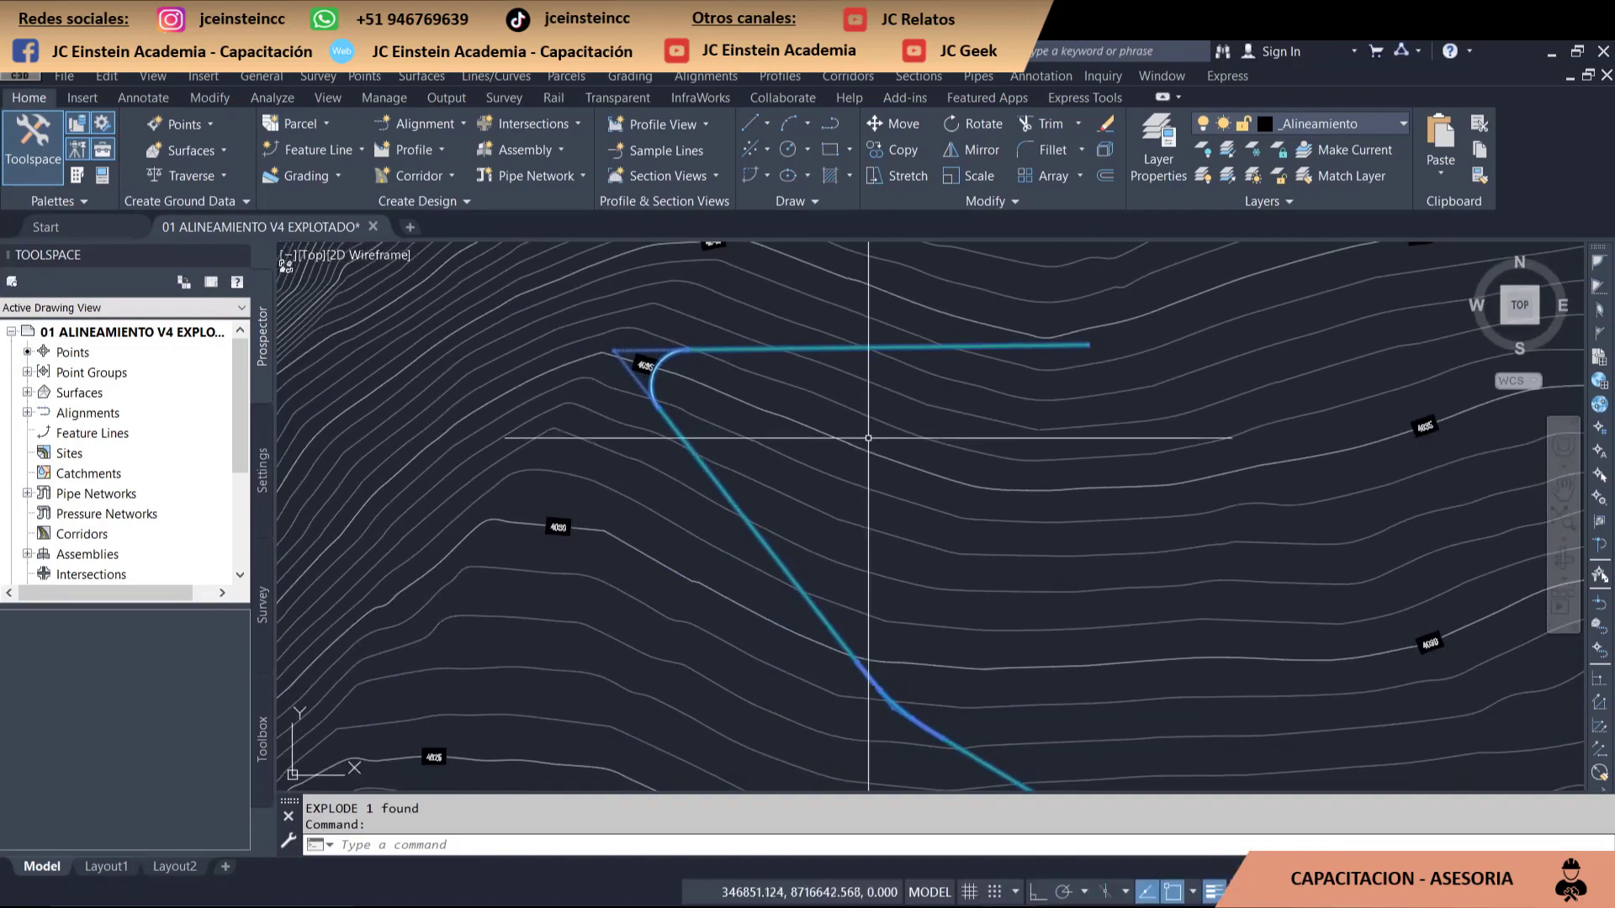
pyautogui.write('X')
pyautogui.press('Return')
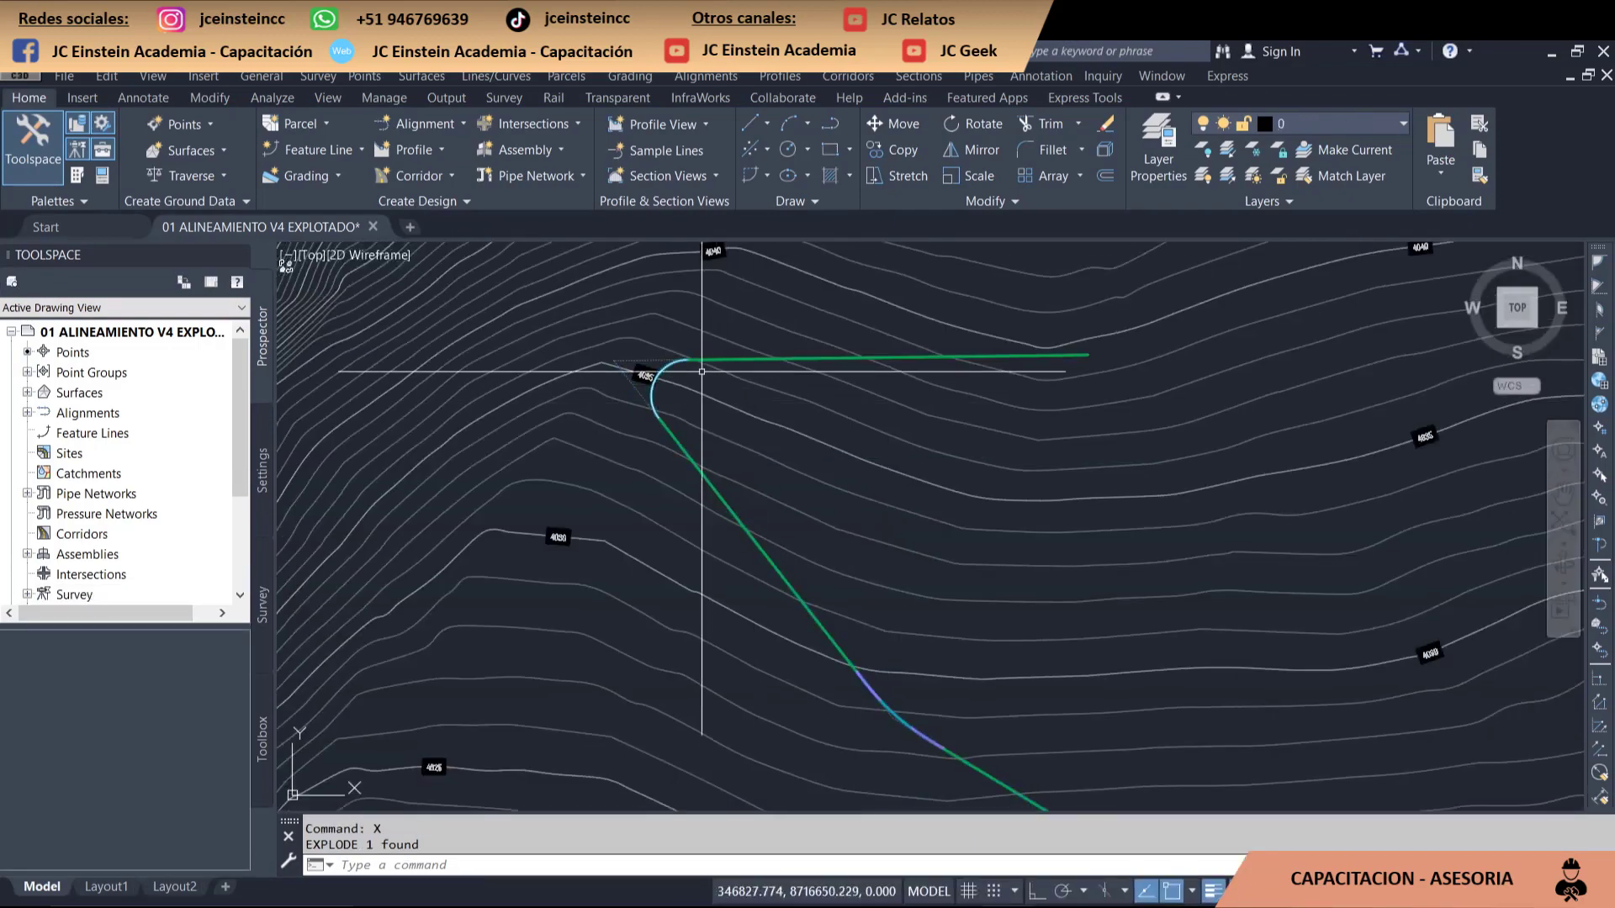
pyautogui.scroll(-2, 788, 390)
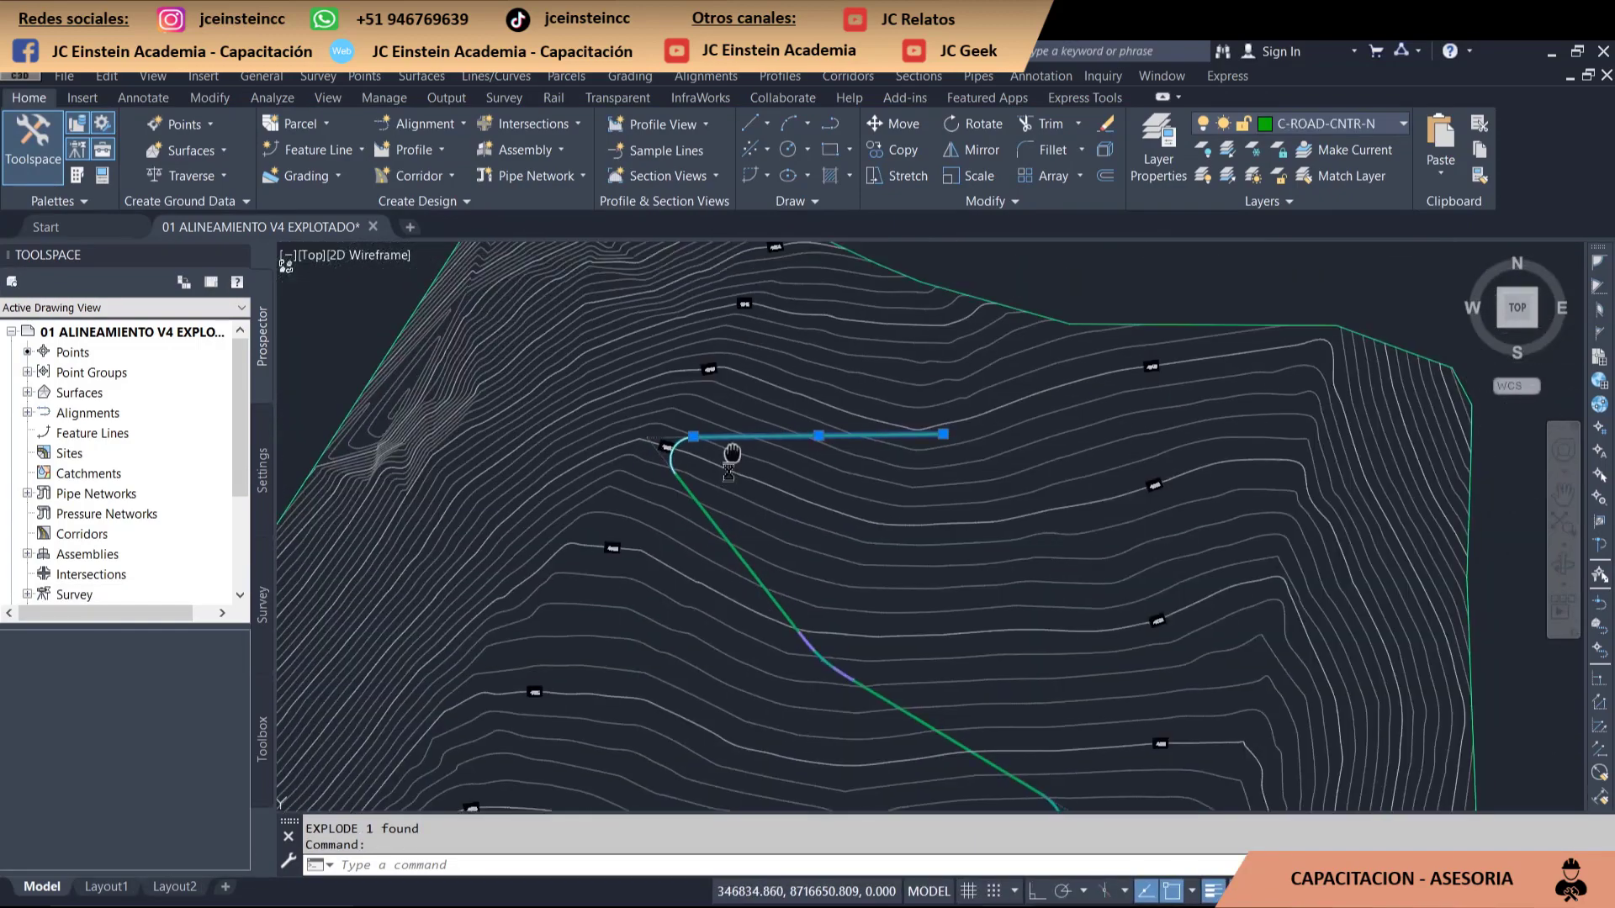
pyautogui.scroll(4, 764, 439)
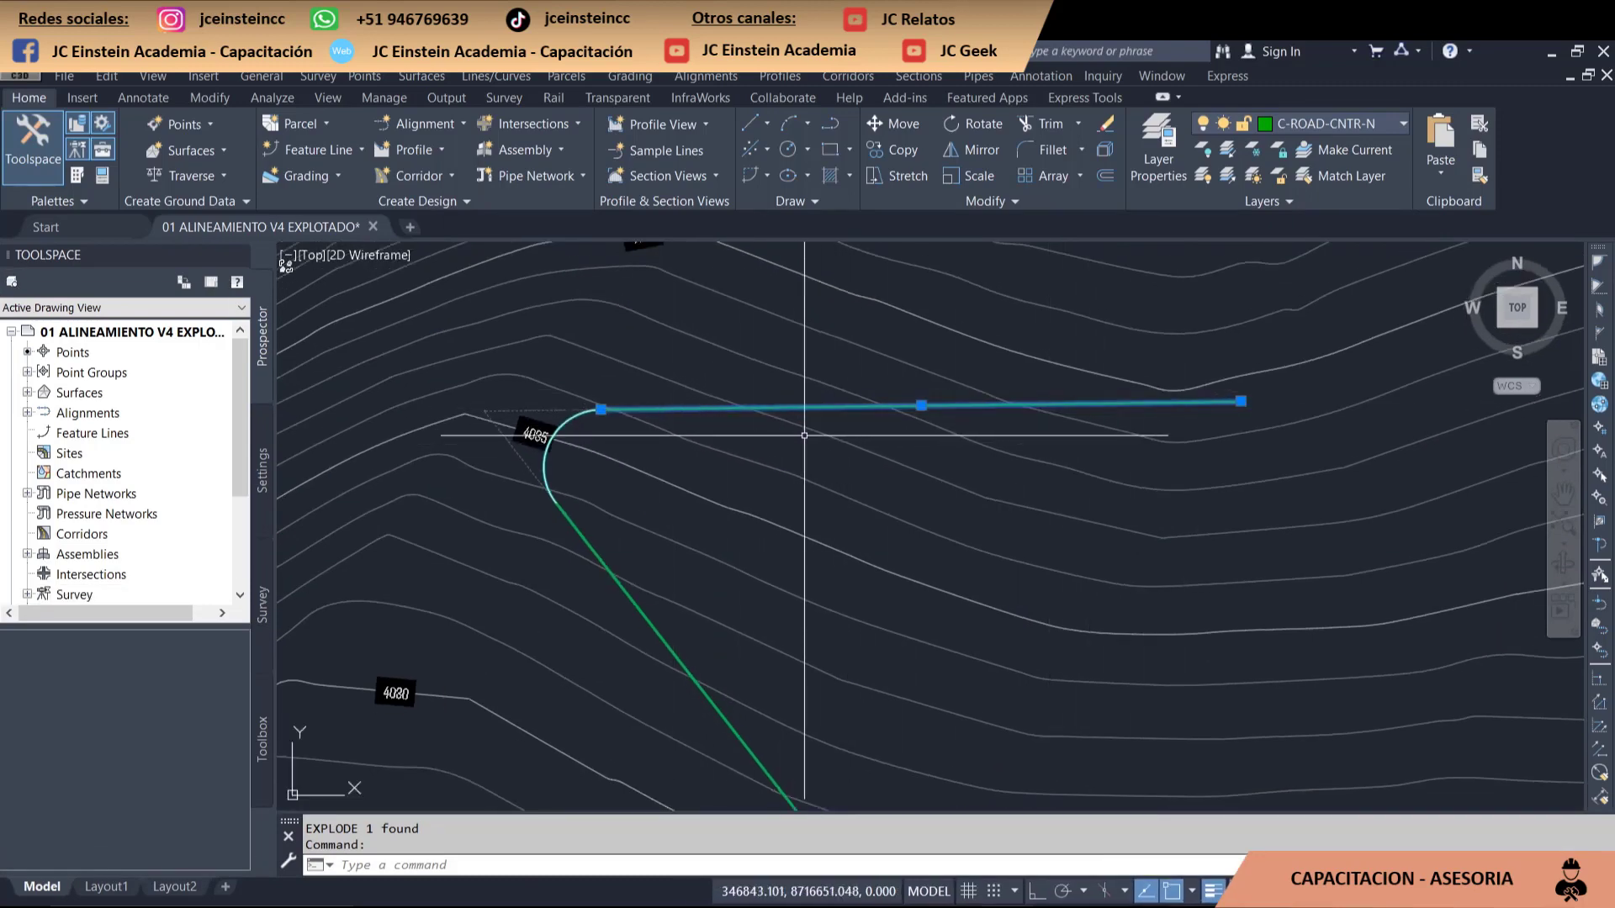
pyautogui.press('Escape')
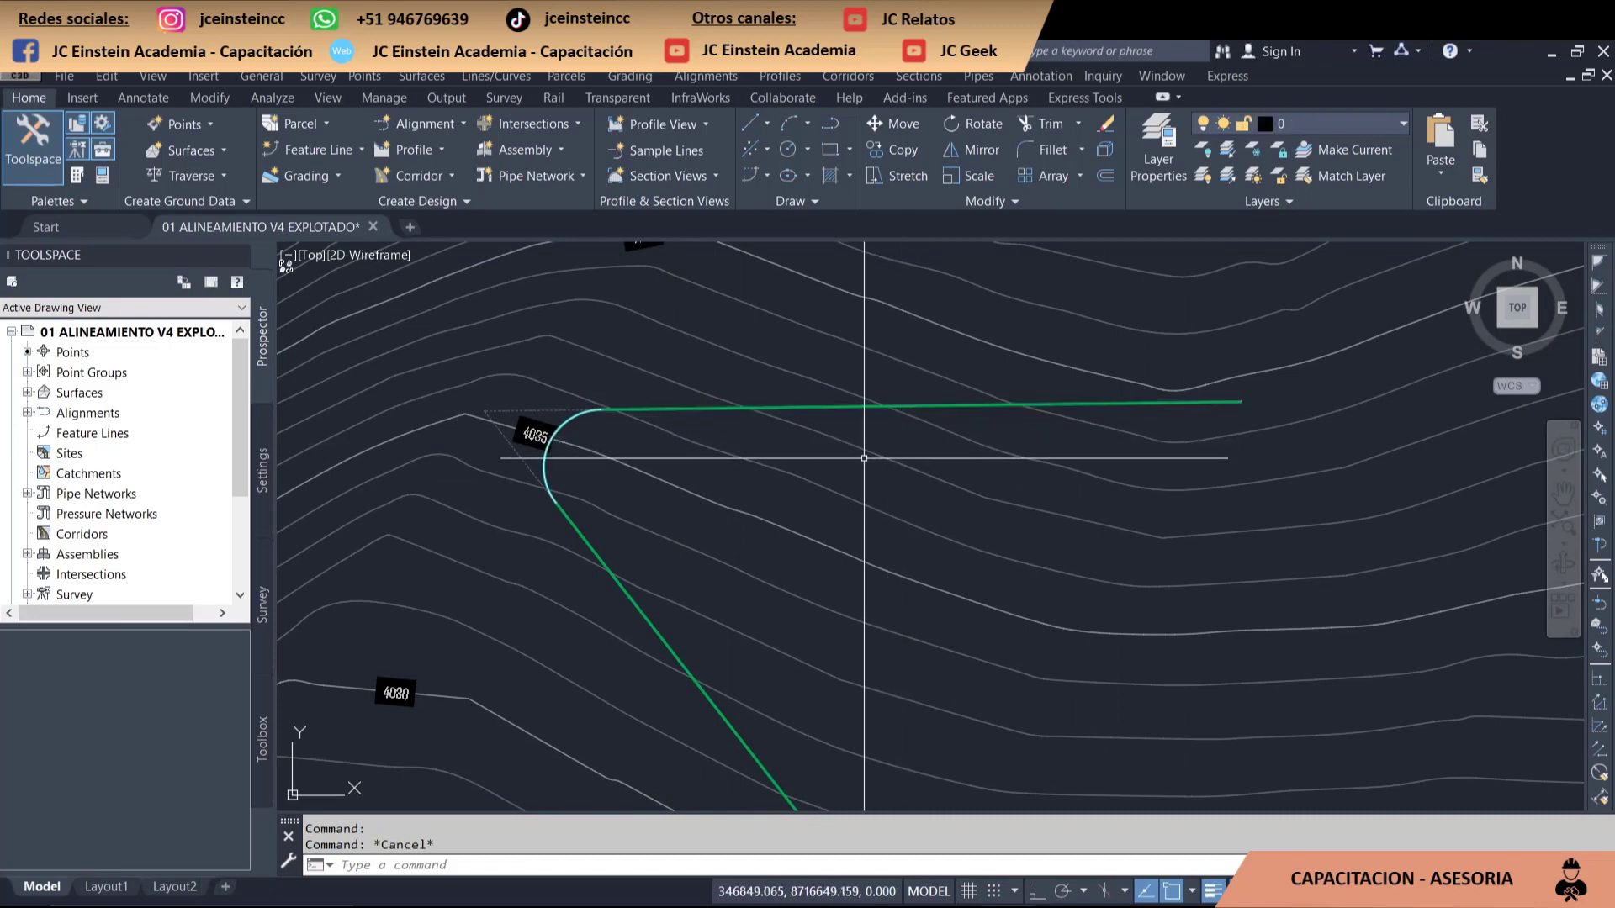
# - Copy the upper straight tangent line to positions stacked above the terrain
pyautogui.click(858, 407)
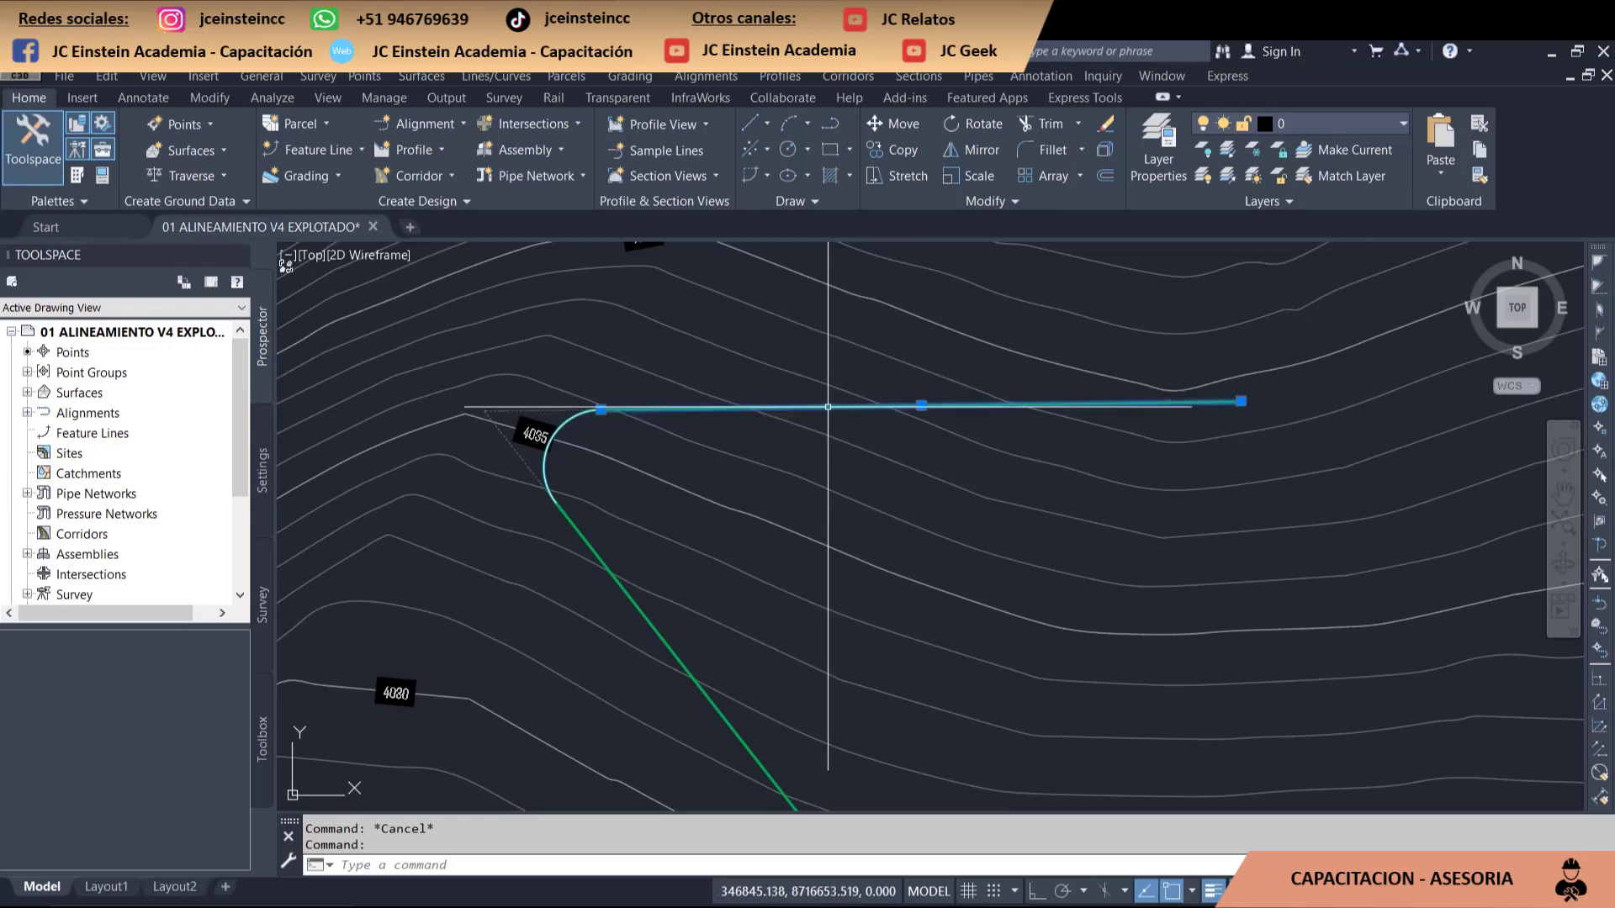
pyautogui.write('C')
pyautogui.press('Return')
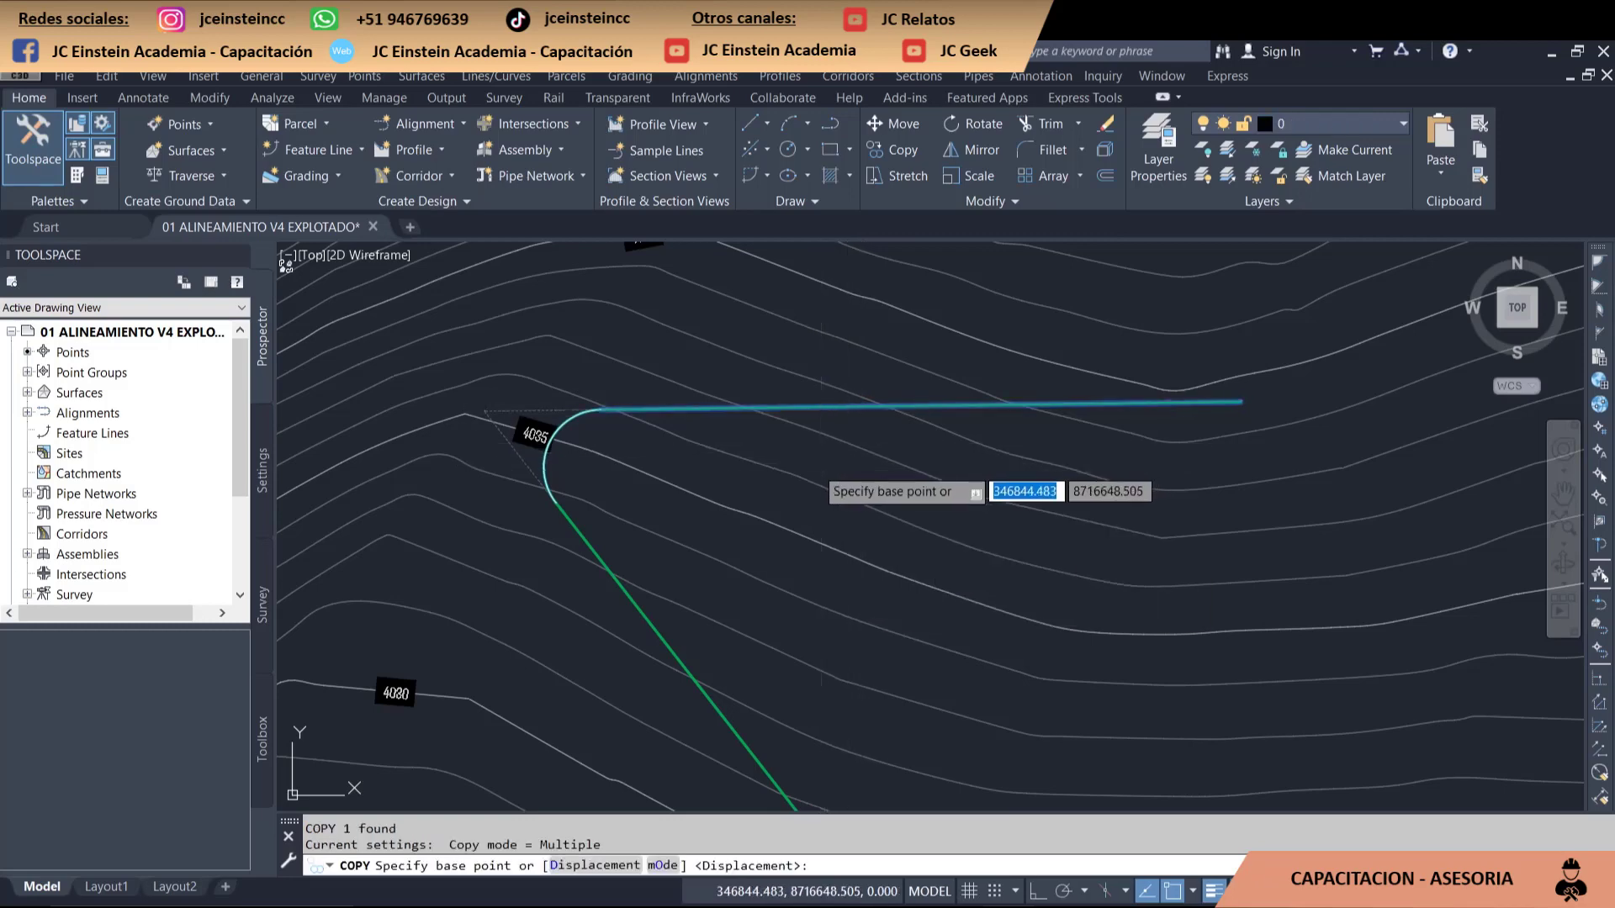
pyautogui.click(921, 405)
pyautogui.scroll(-4, 768, 583)
pyautogui.moveTo(847, 473); pyautogui.dragTo(792, 599, button='middle')
pyautogui.click(857, 502)
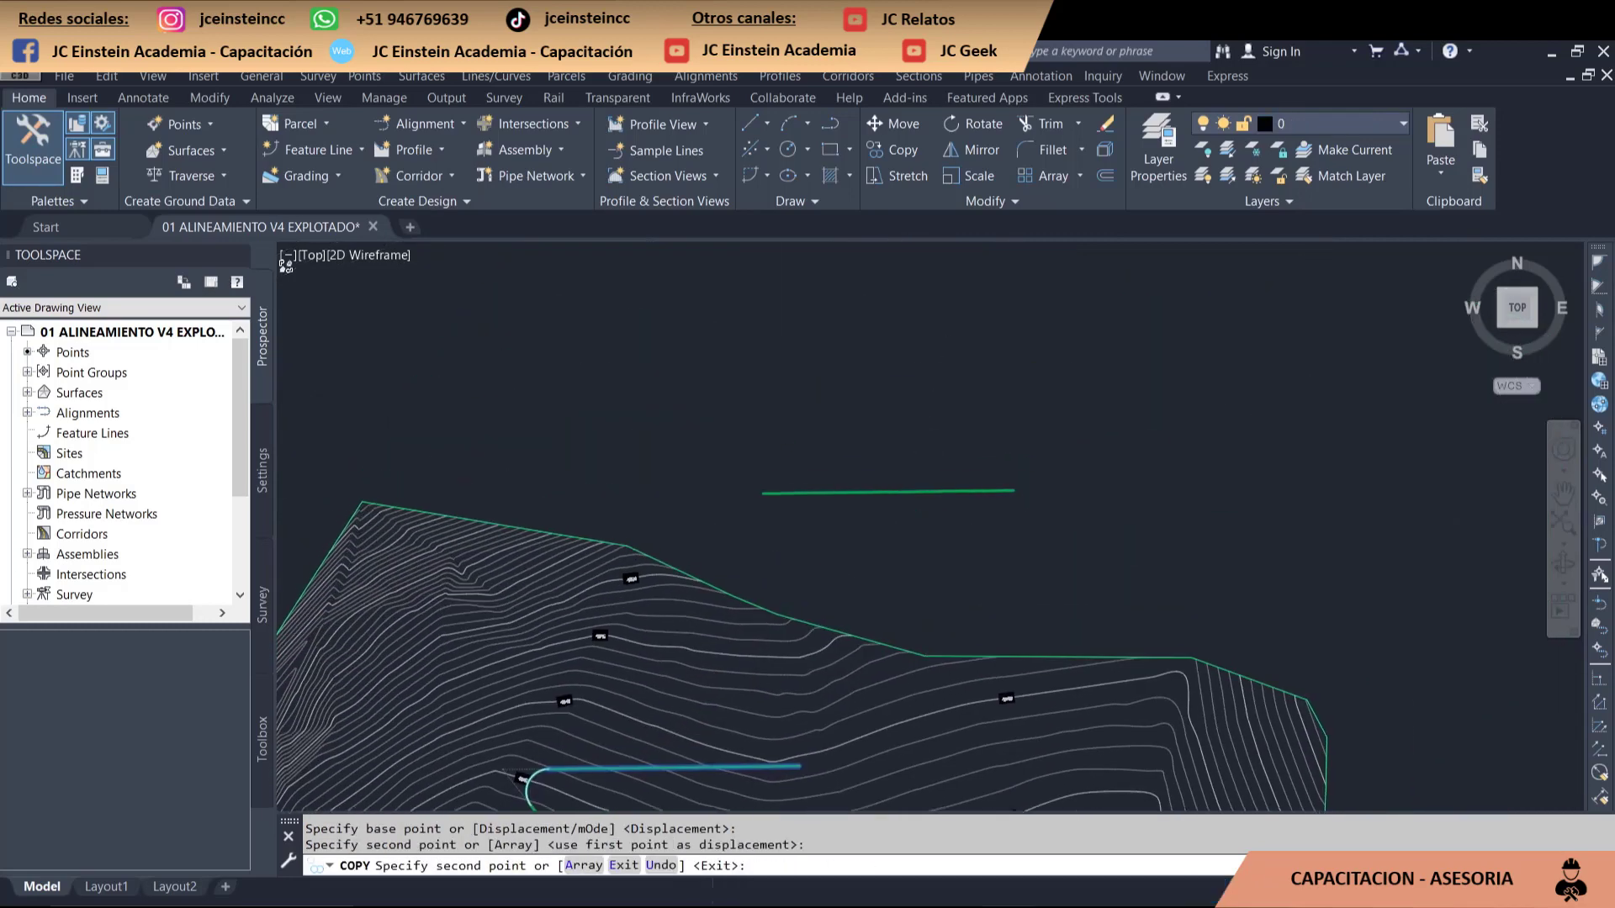
pyautogui.click(860, 420)
pyautogui.press('Escape')
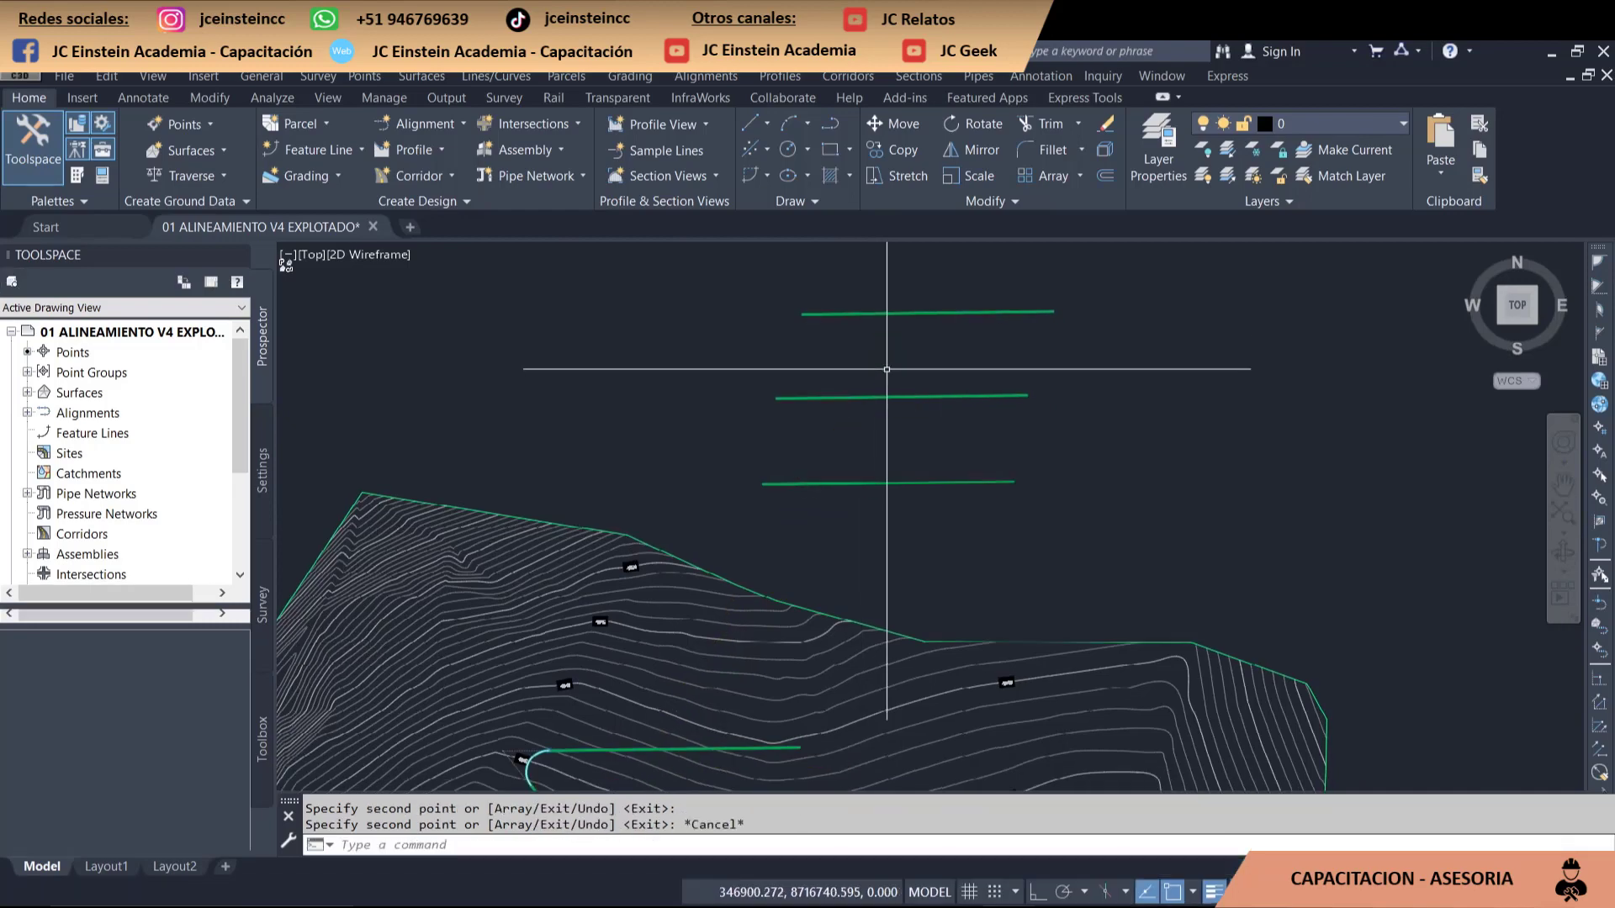
pyautogui.scroll(2, 884, 420)
pyautogui.scroll(2, 840, 397)
pyautogui.moveTo(839, 398); pyautogui.dragTo(759, 506, button='middle')
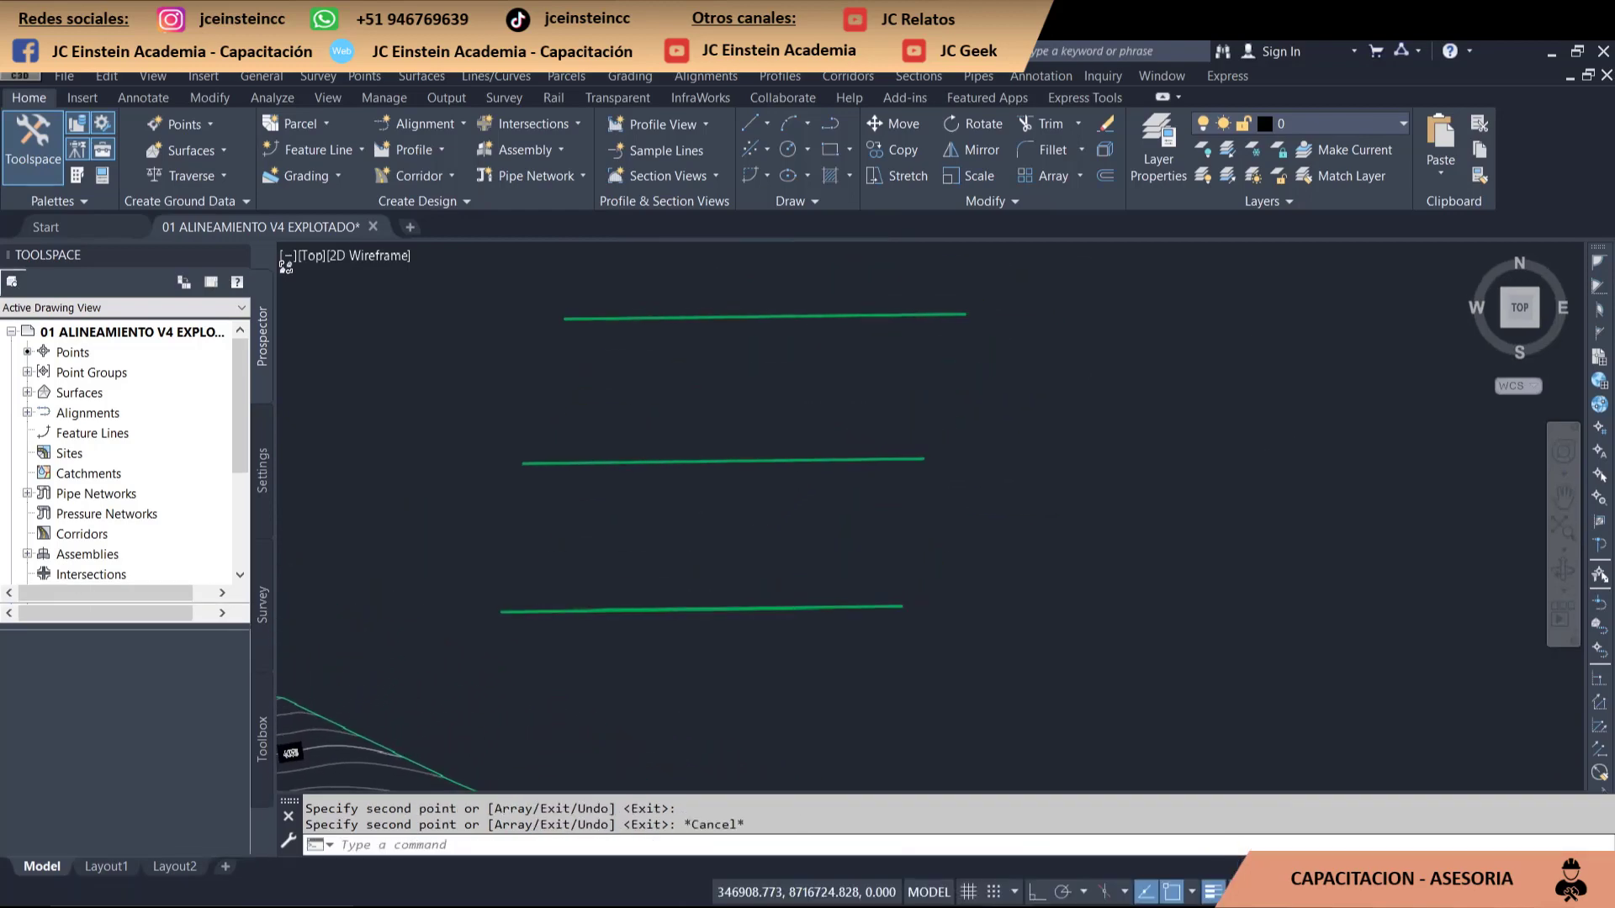
# - Bring up the Create Points toolbar and choose the On Line/Curve method
pyautogui.click(367, 77)
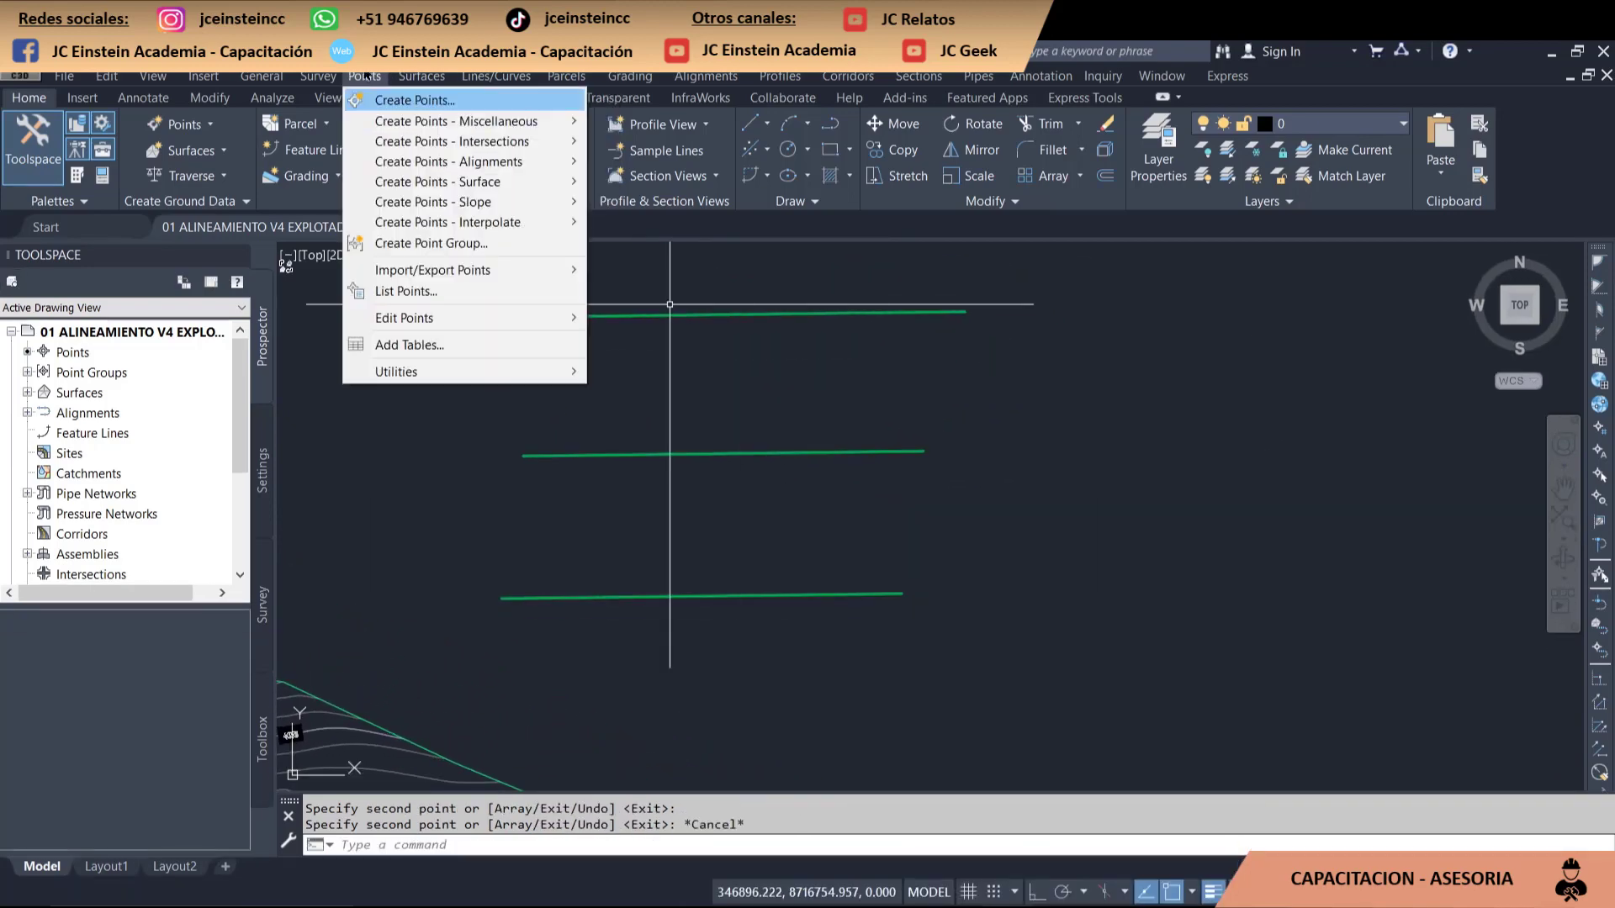
pyautogui.click(471, 102)
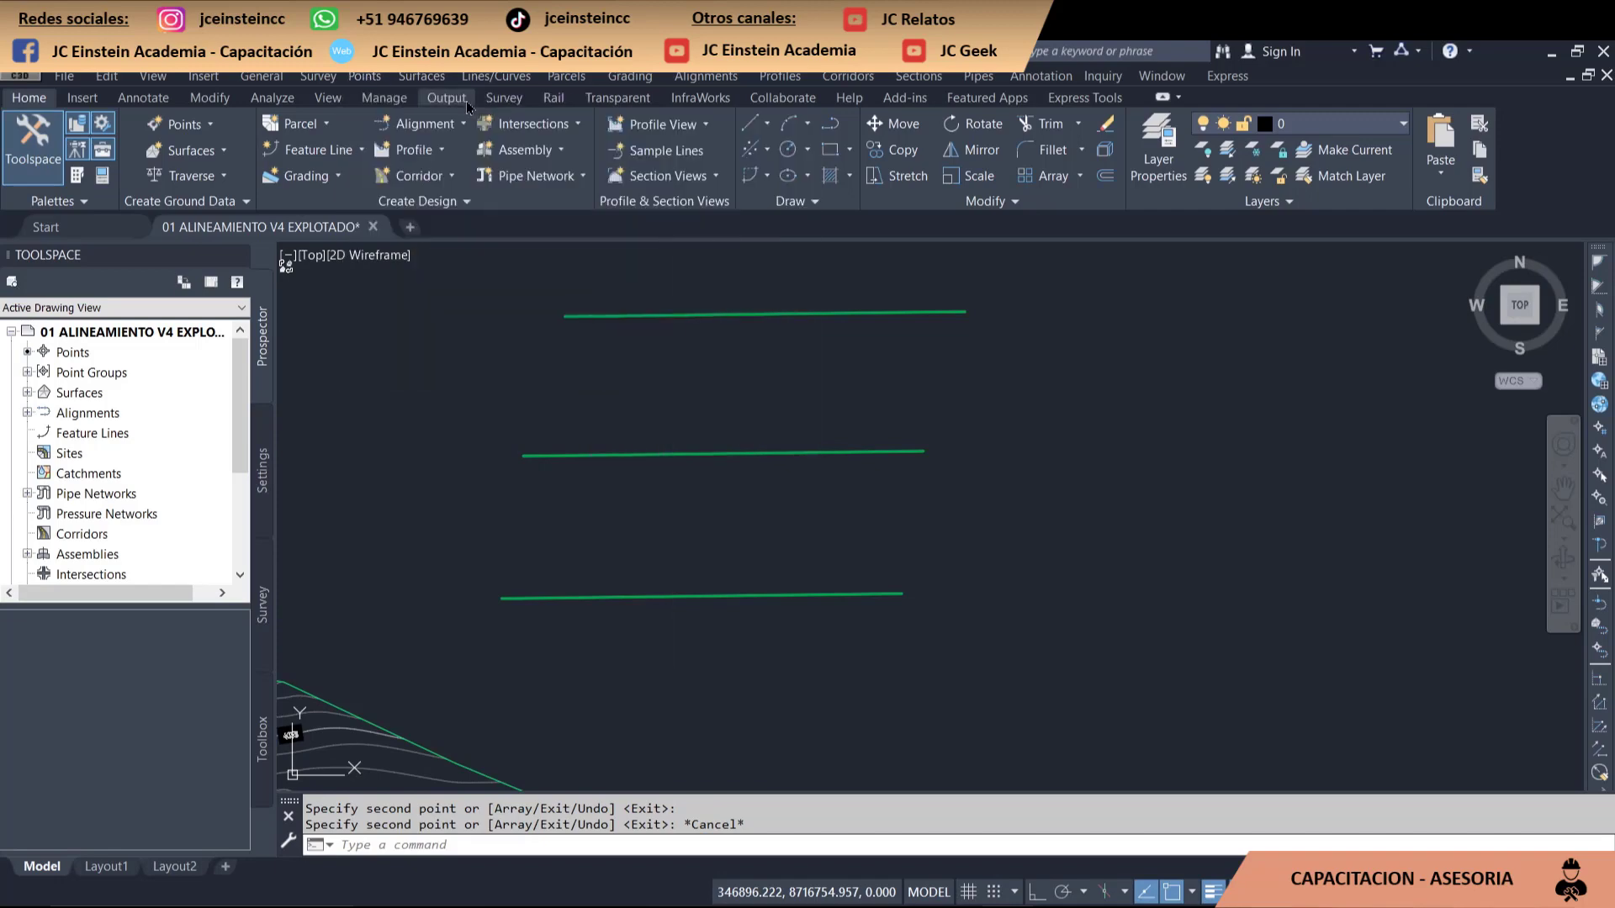
pyautogui.moveTo(1234, 543); pyautogui.dragTo(1161, 381)
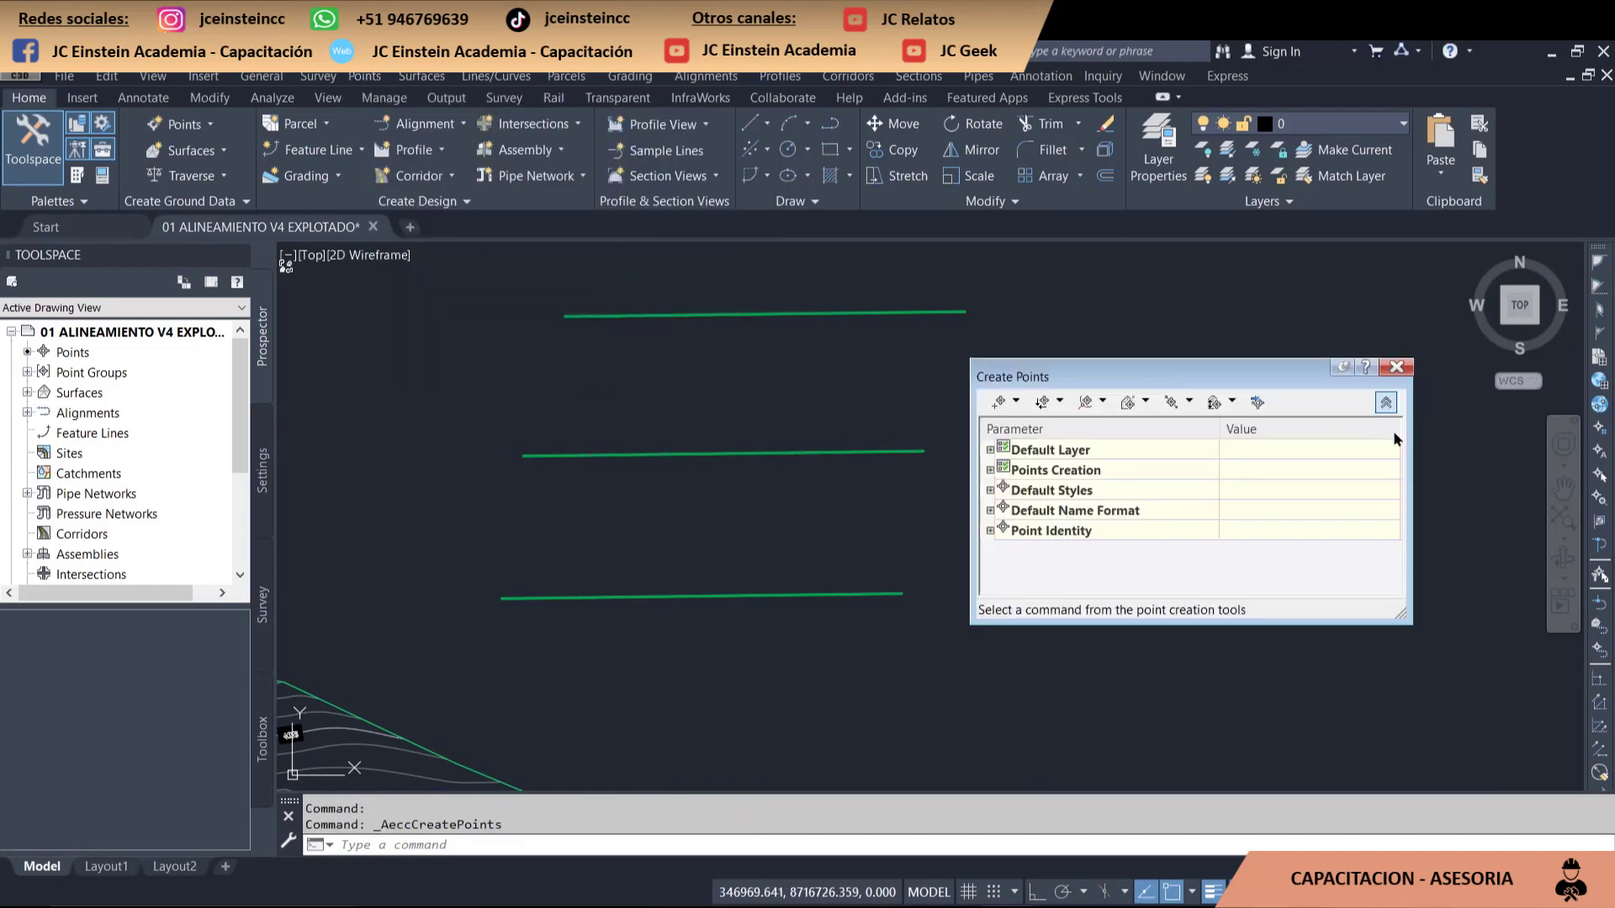
pyautogui.click(1385, 405)
pyautogui.moveTo(1288, 342); pyautogui.dragTo(1288, 343)
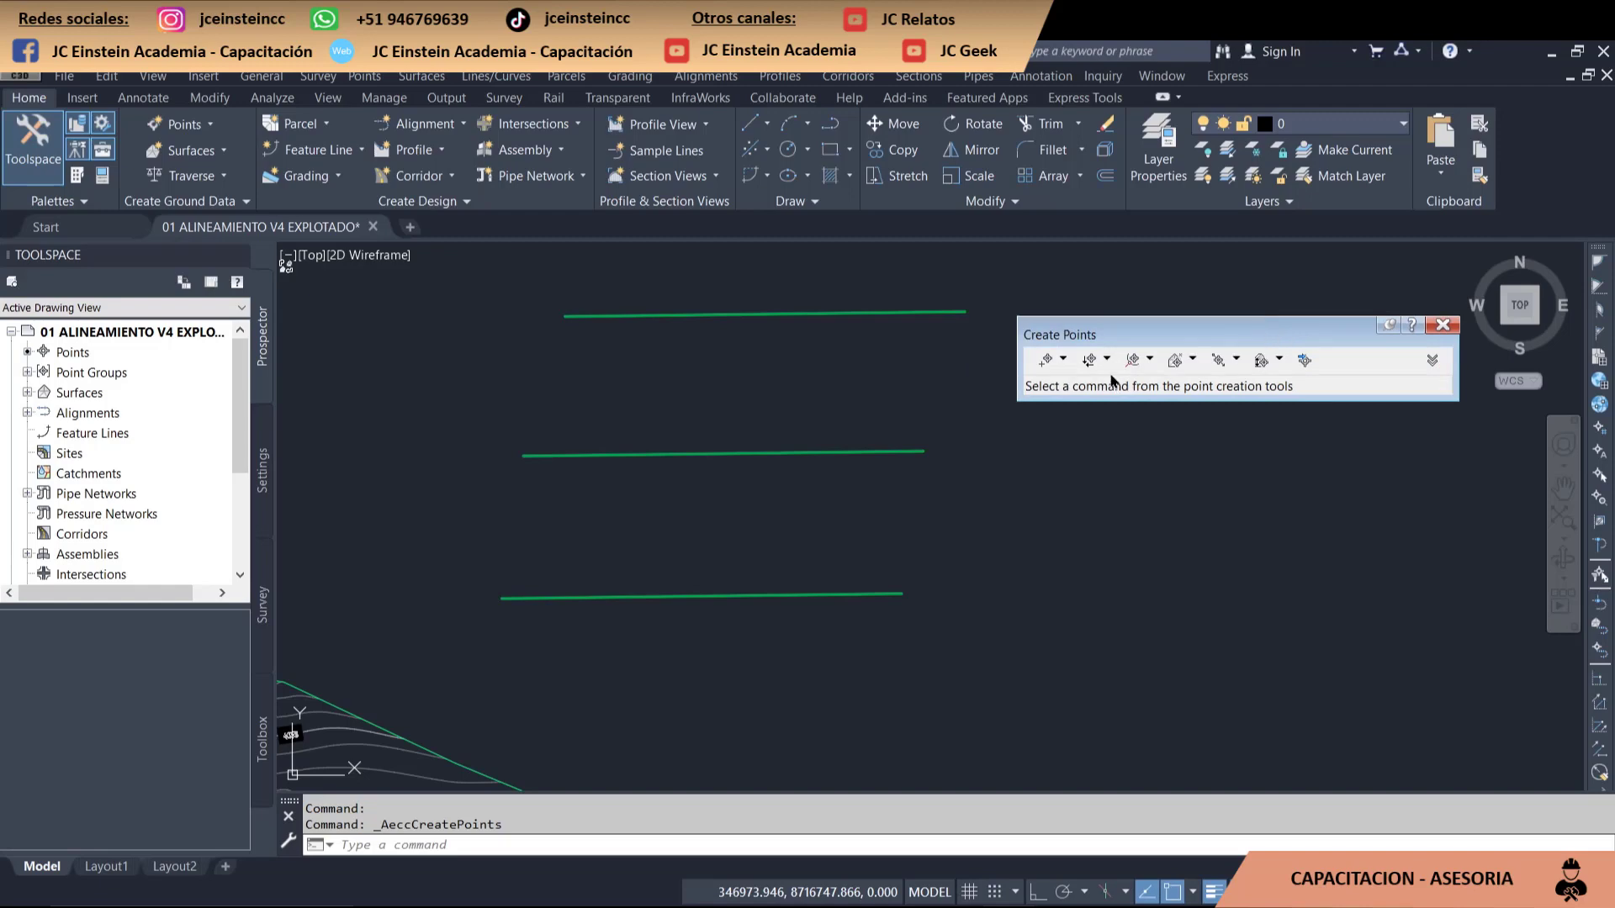
pyautogui.click(1065, 361)
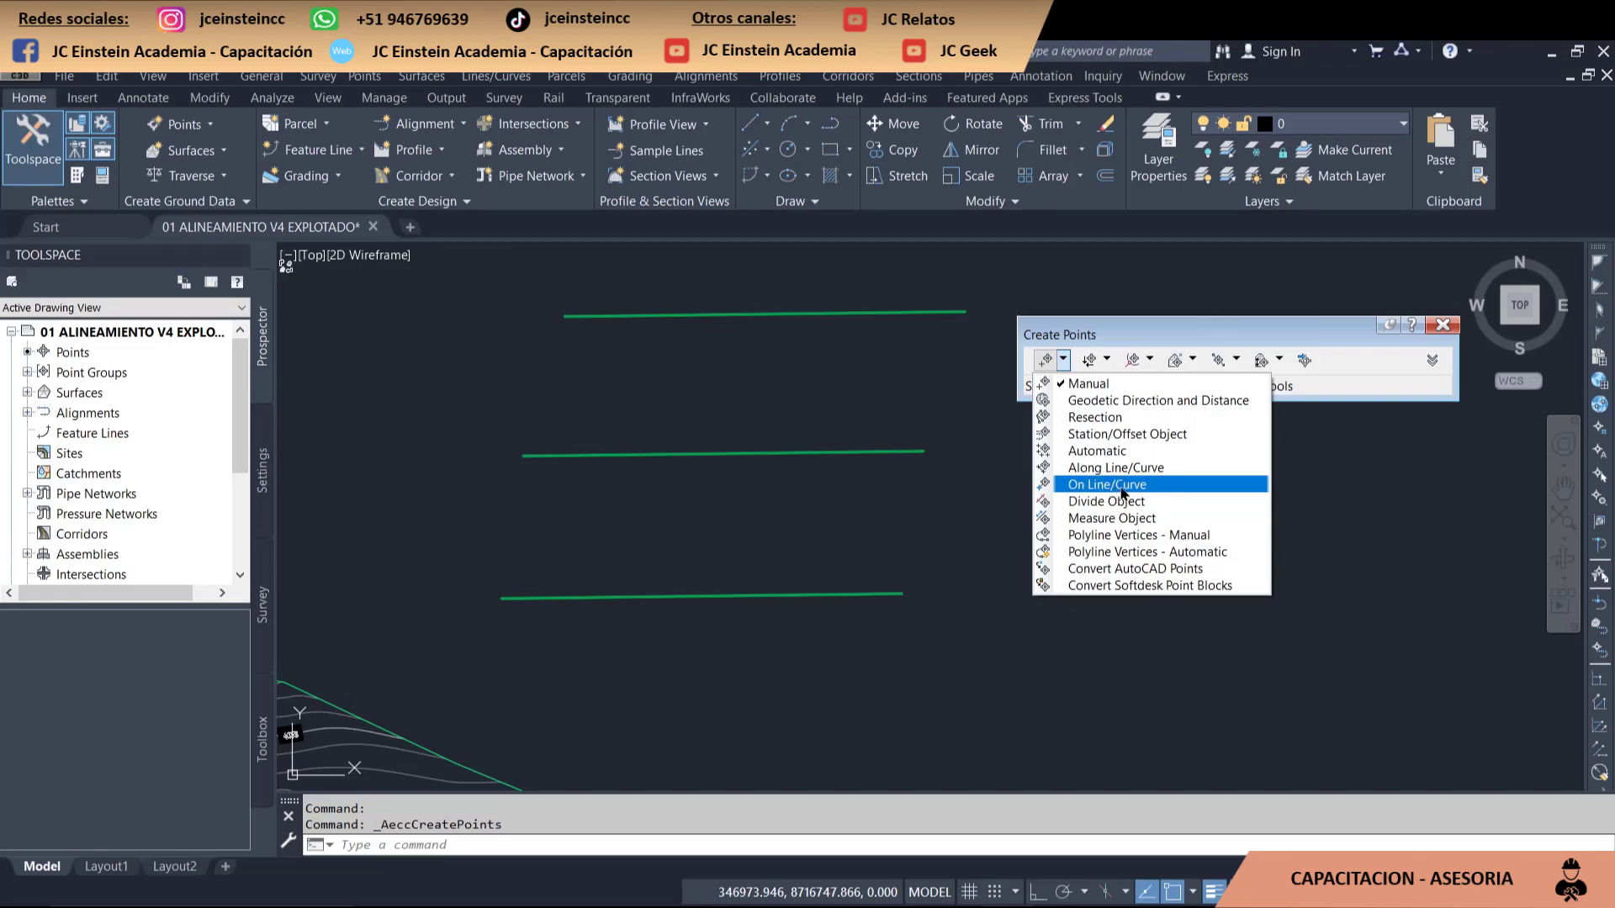
pyautogui.click(1123, 486)
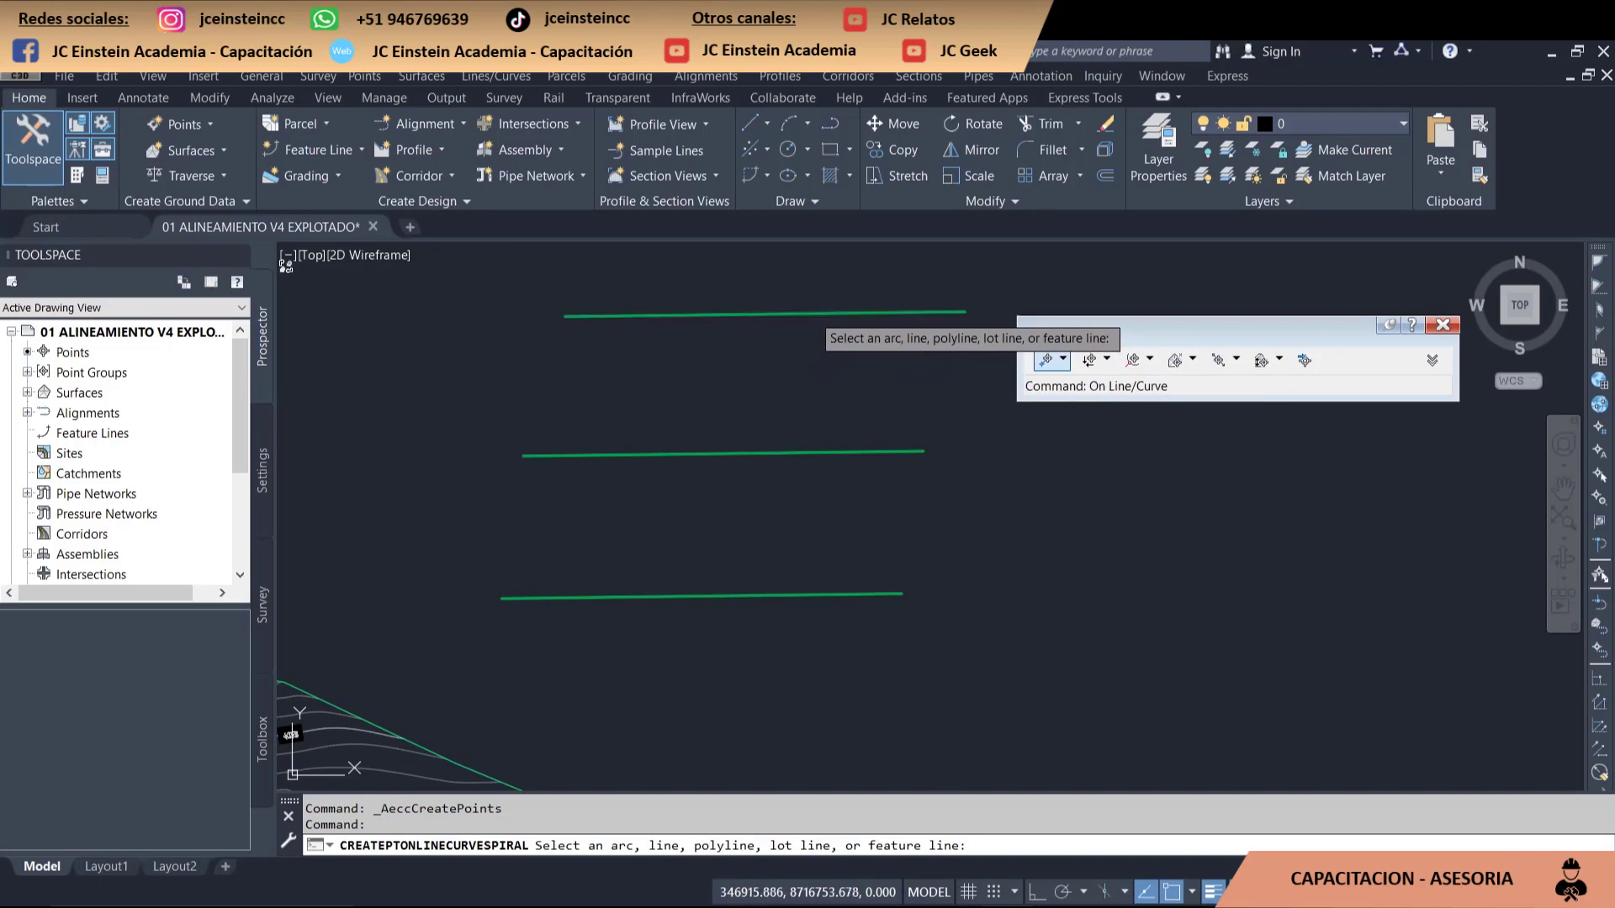
# - Add a point on the top copied line with description R1 and elevation 0, then end the command
pyautogui.click(812, 313)
pyautogui.scroll(-2, 841, 328)
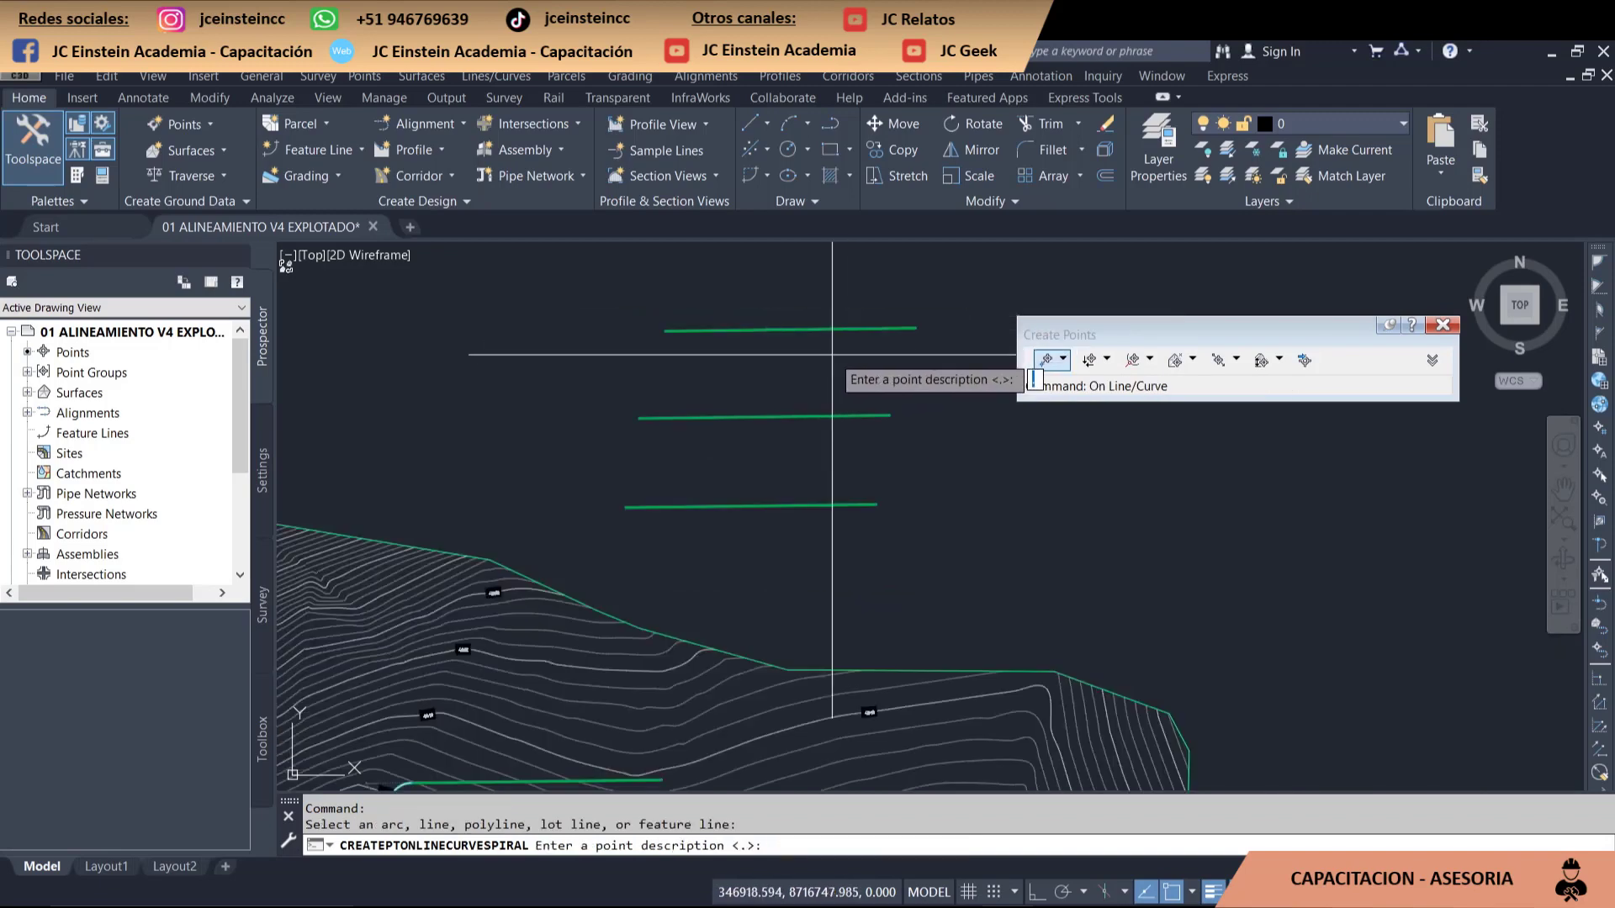
pyautogui.moveTo(841, 332); pyautogui.dragTo(689, 348, button='middle')
pyautogui.write('R1')
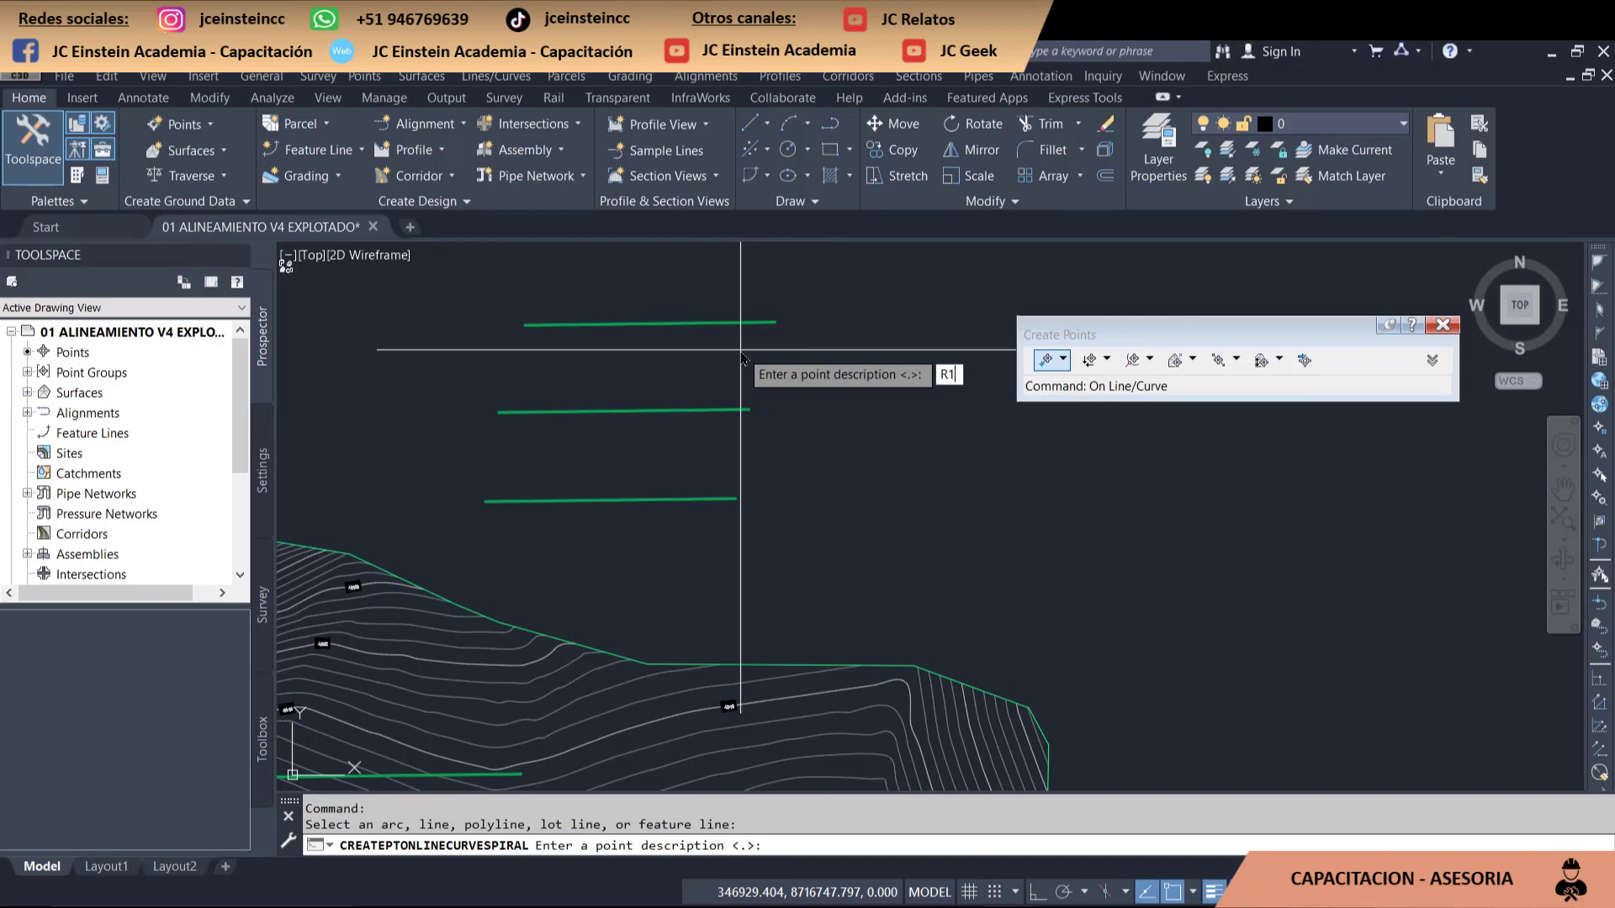
pyautogui.press('Return')
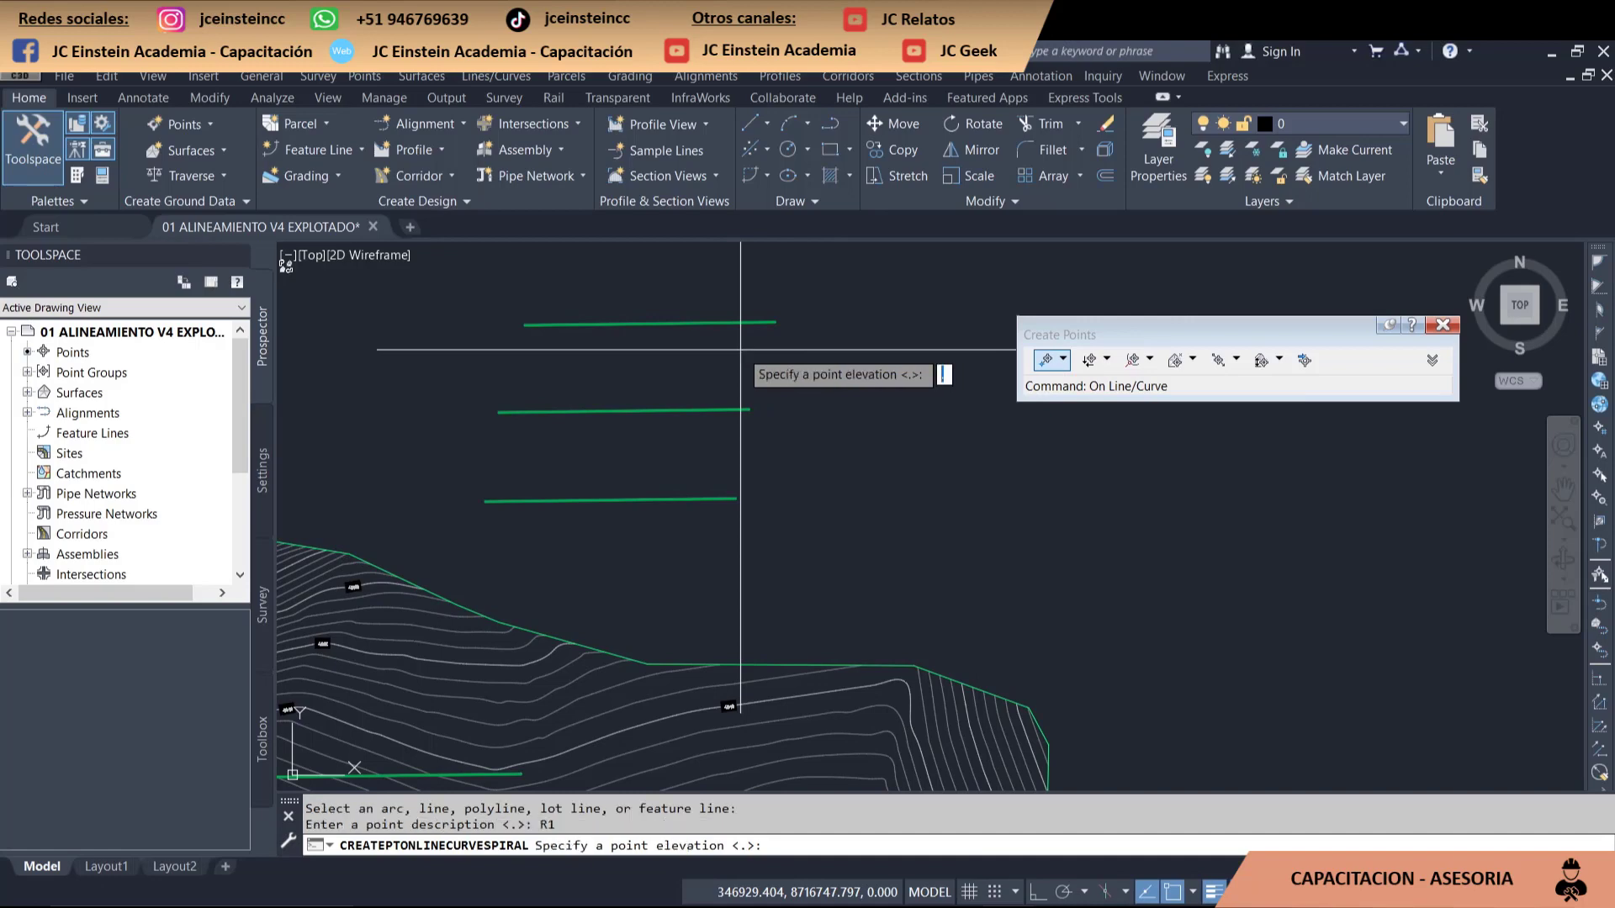
pyautogui.write('0')
pyautogui.press('Return')
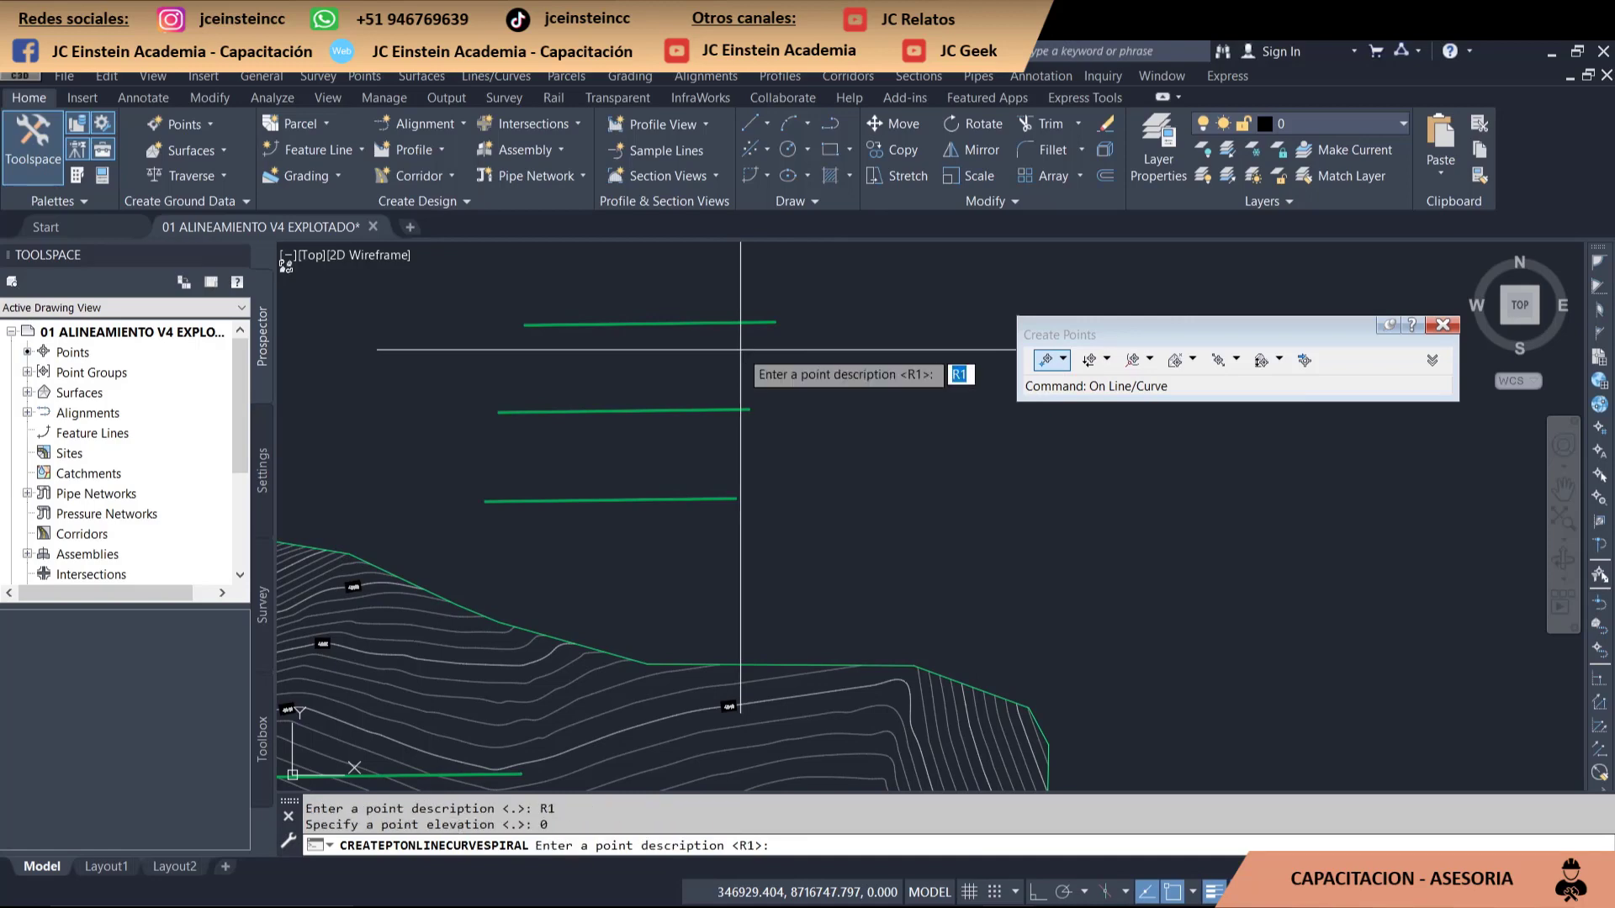
pyautogui.press('Return')
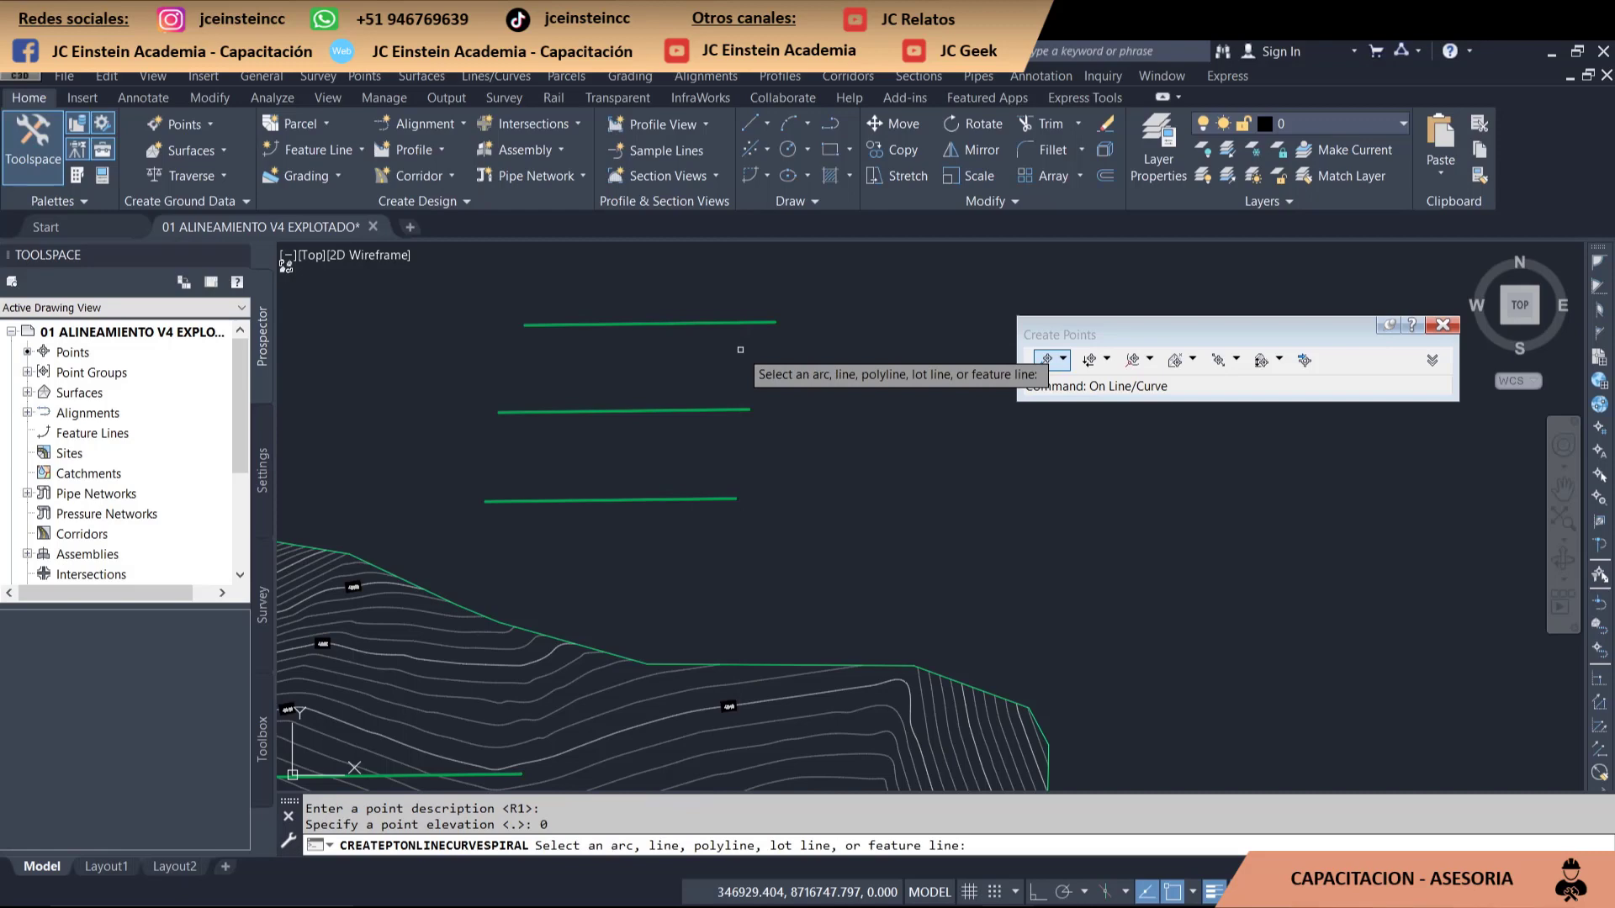
pyautogui.press('Return')
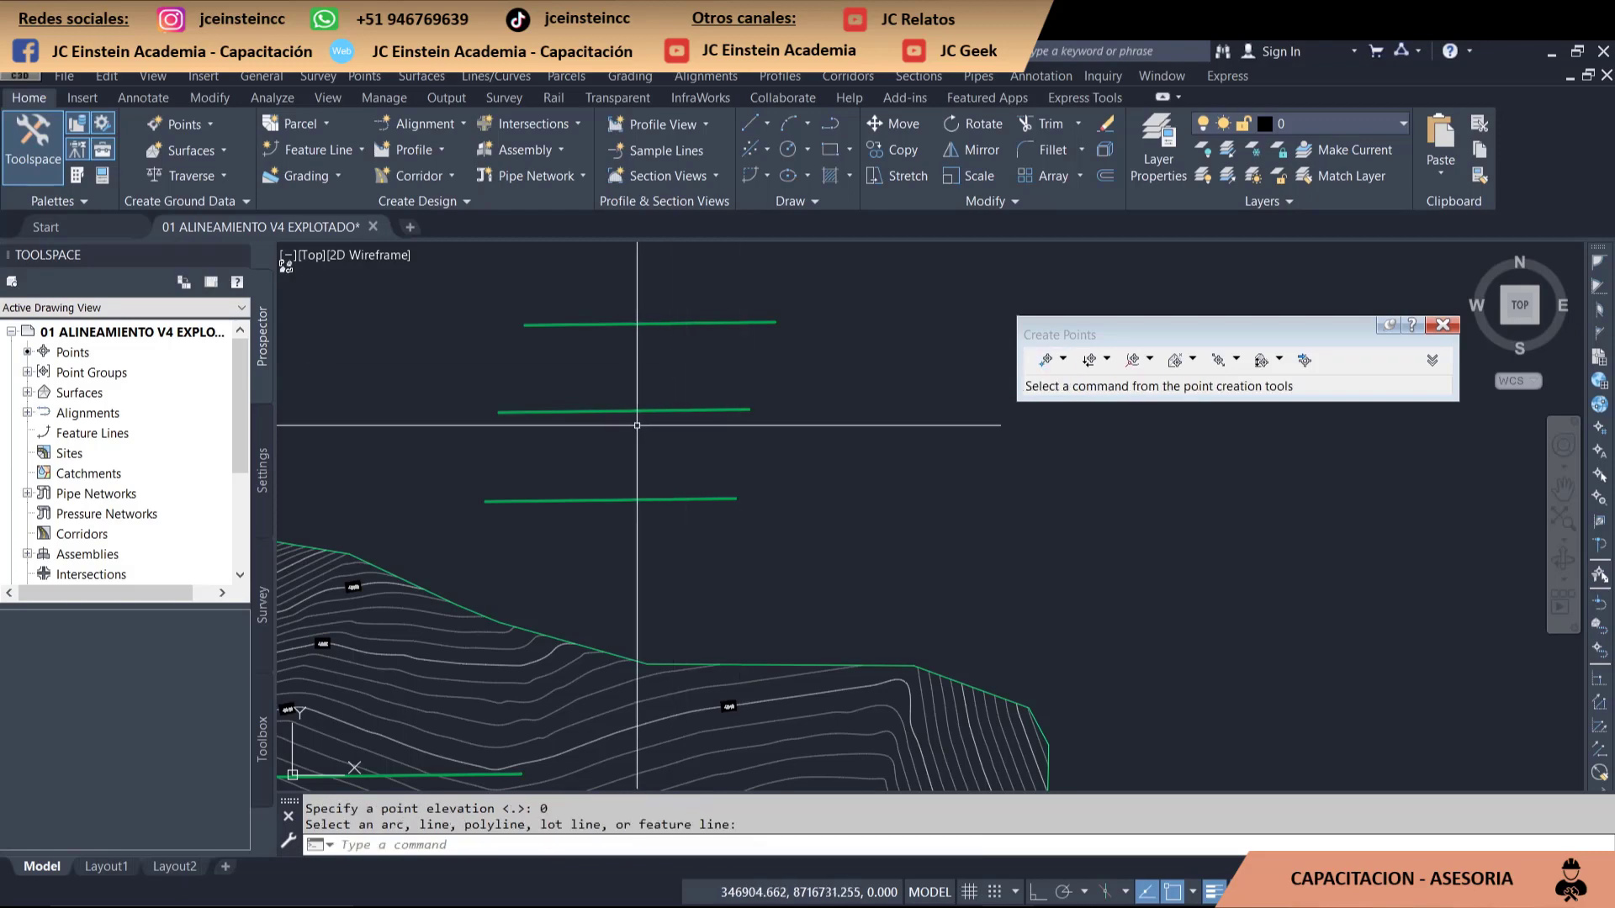
pyautogui.scroll(-1, 740, 352)
pyautogui.scroll(-1, 716, 387)
pyautogui.scroll(2, 693, 417)
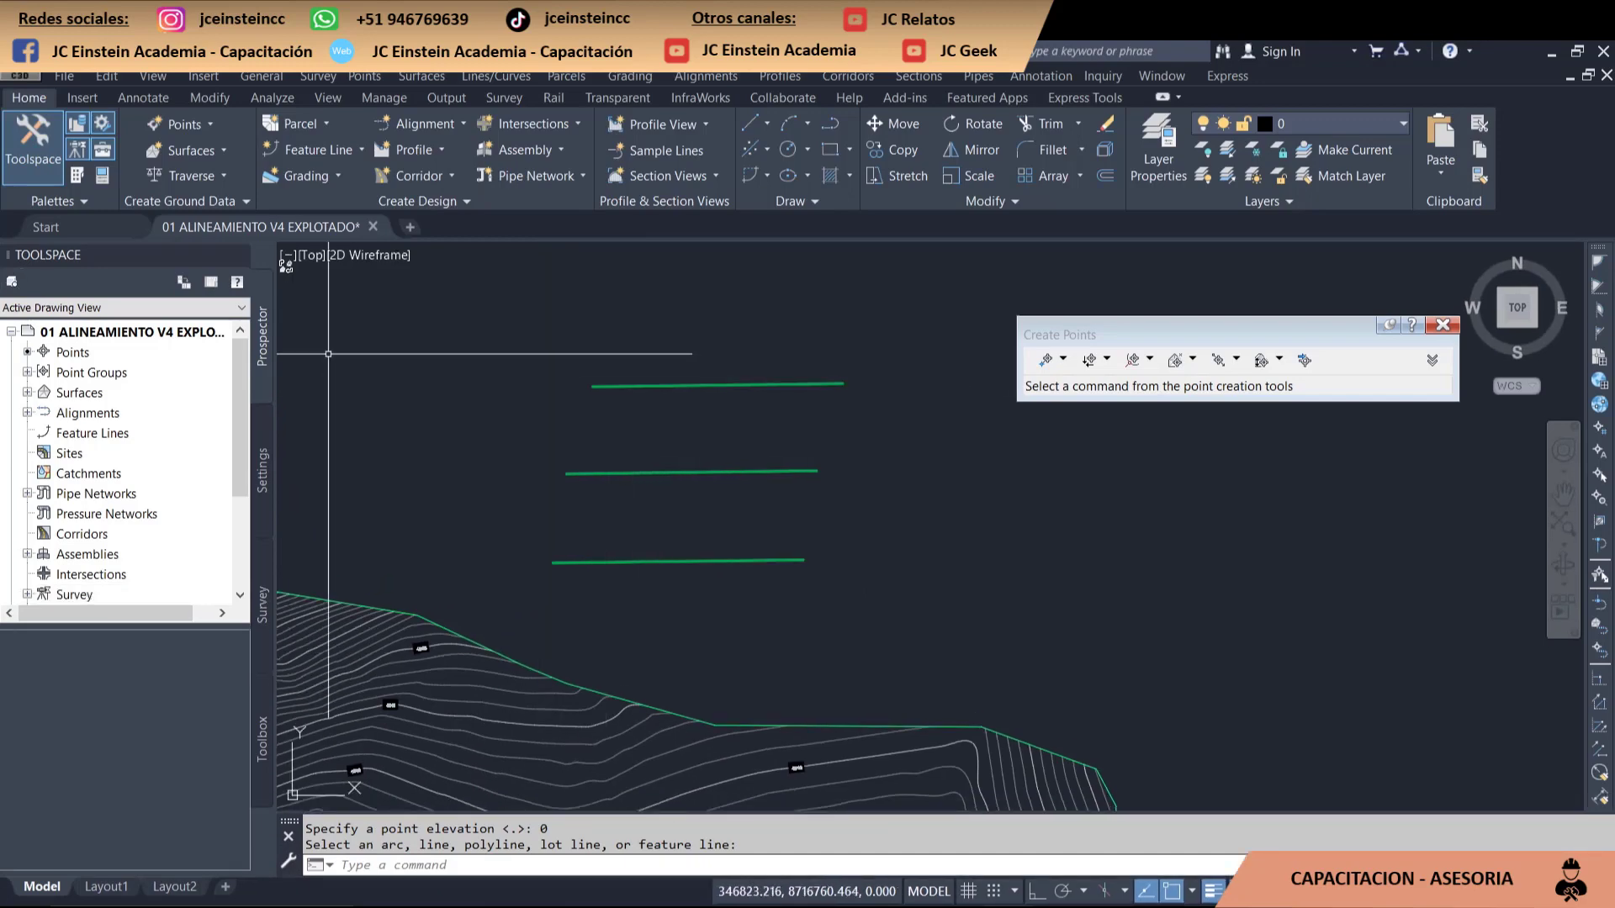
# - Give the _All Points group point style 01 Estilo P and label style 01 Estilo Eti P
pyautogui.click(28, 373)
pyautogui.rightClick(124, 410)
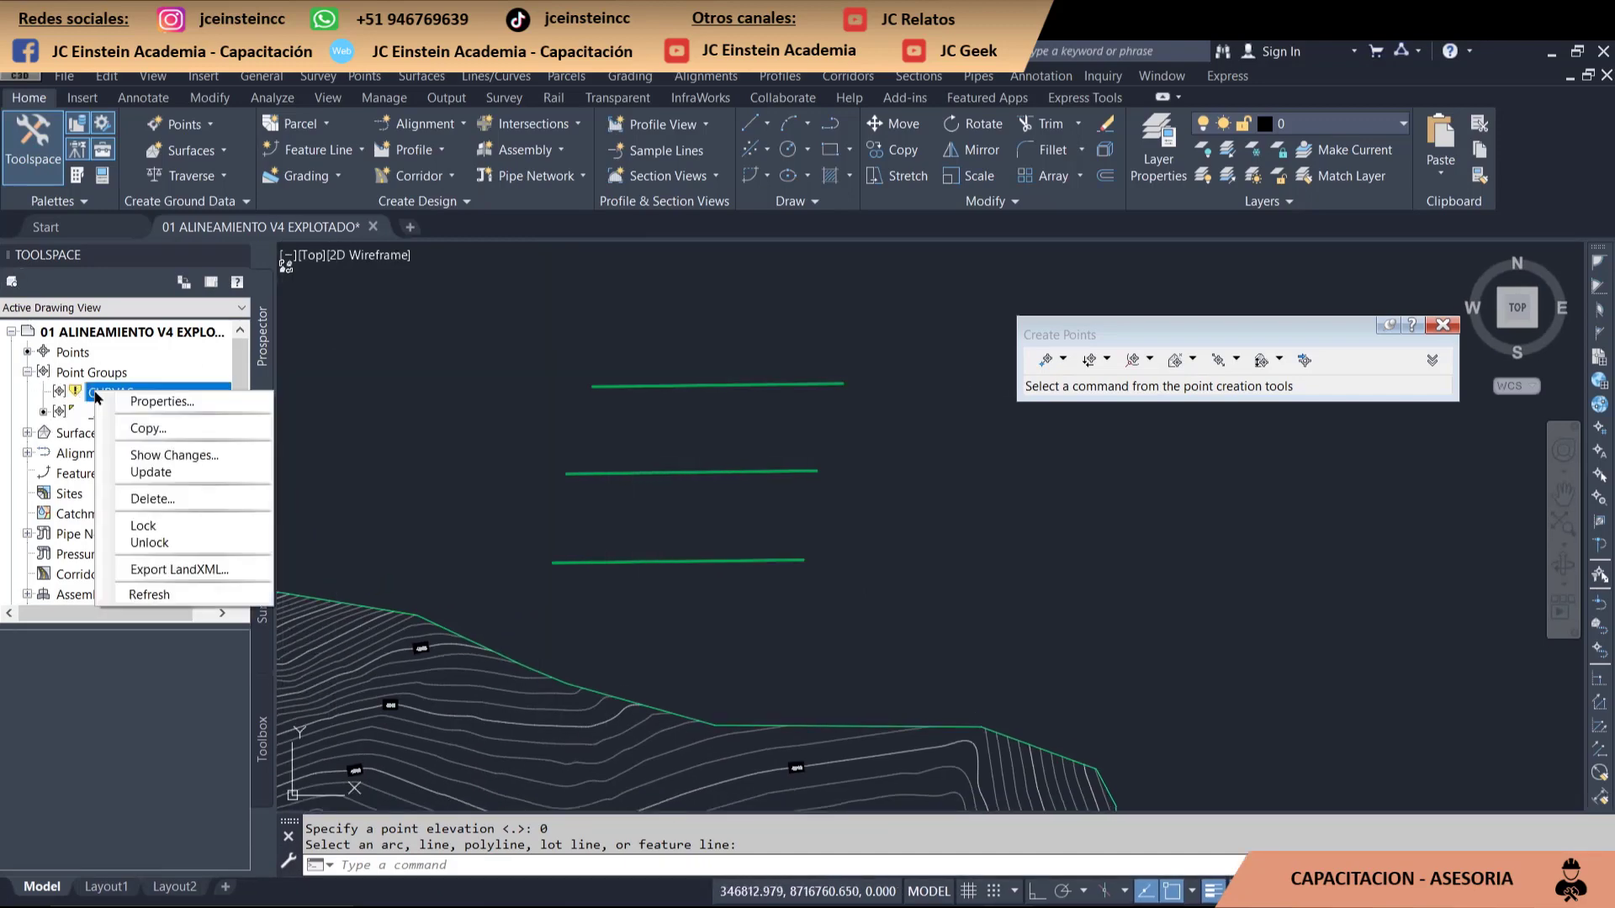
pyautogui.press('Escape')
pyautogui.click(122, 417)
pyautogui.rightClick(122, 417)
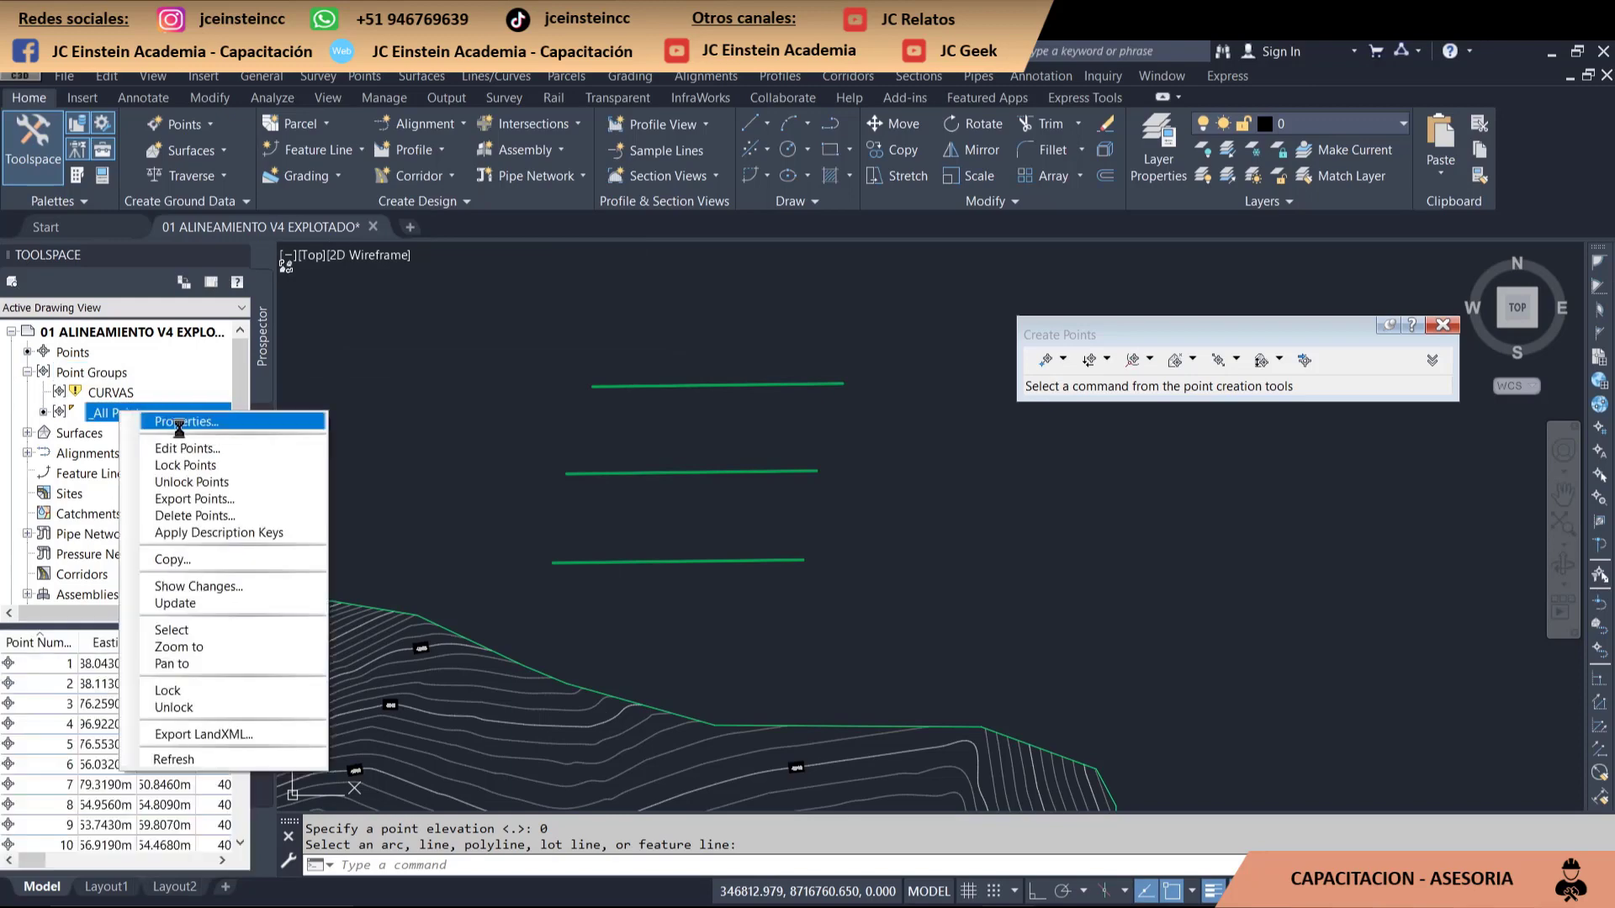
pyautogui.click(179, 423)
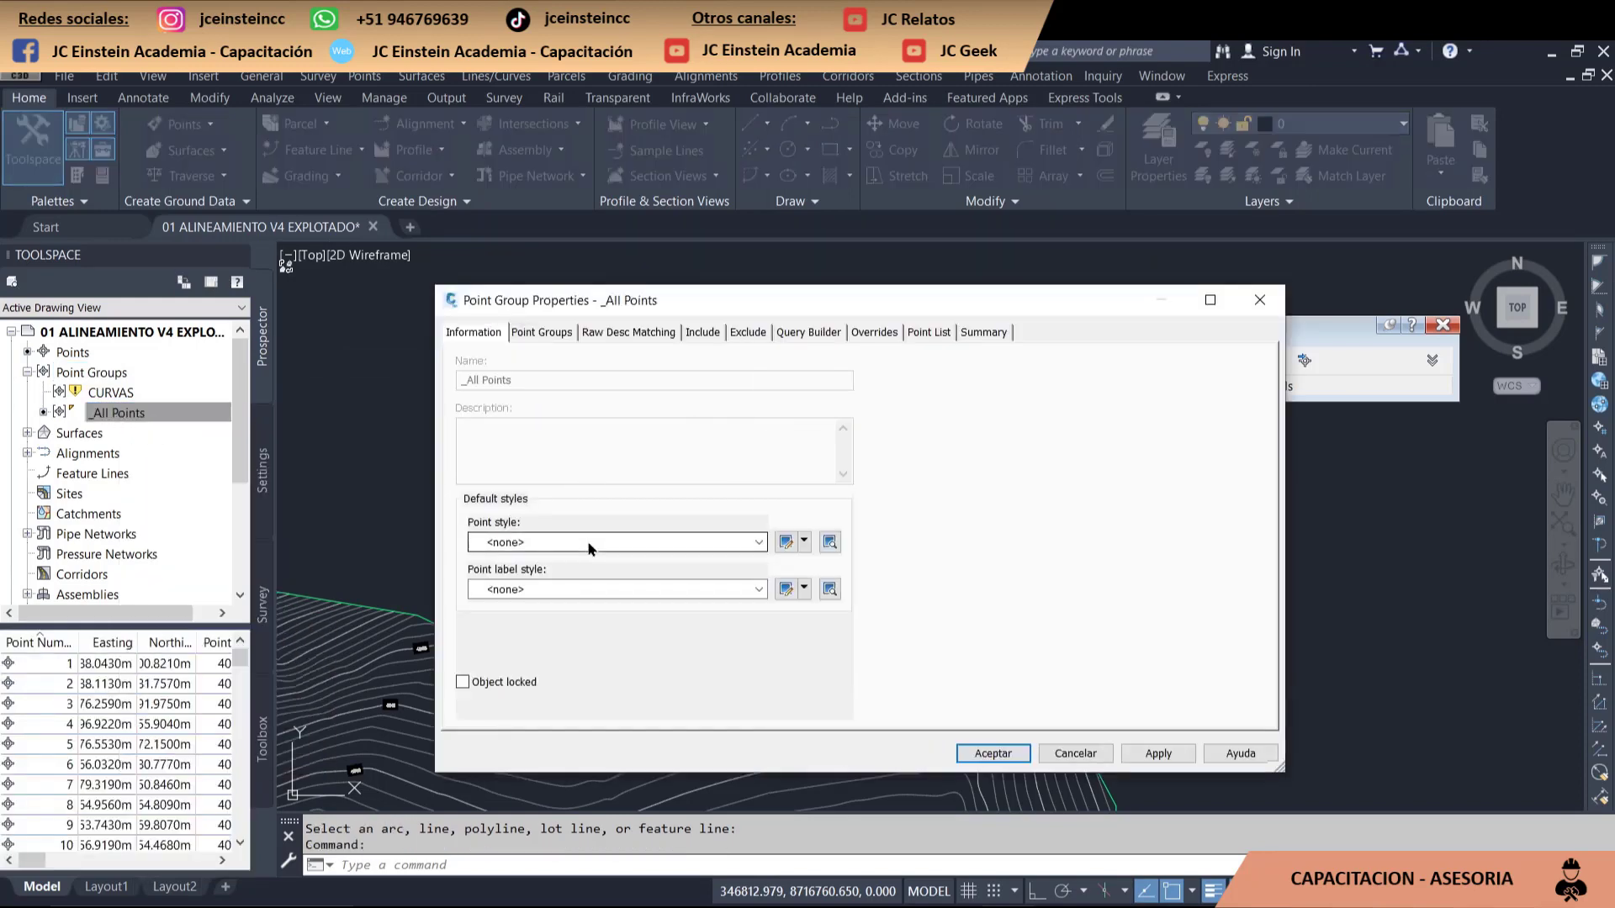
pyautogui.click(587, 542)
pyautogui.click(544, 592)
pyautogui.click(530, 624)
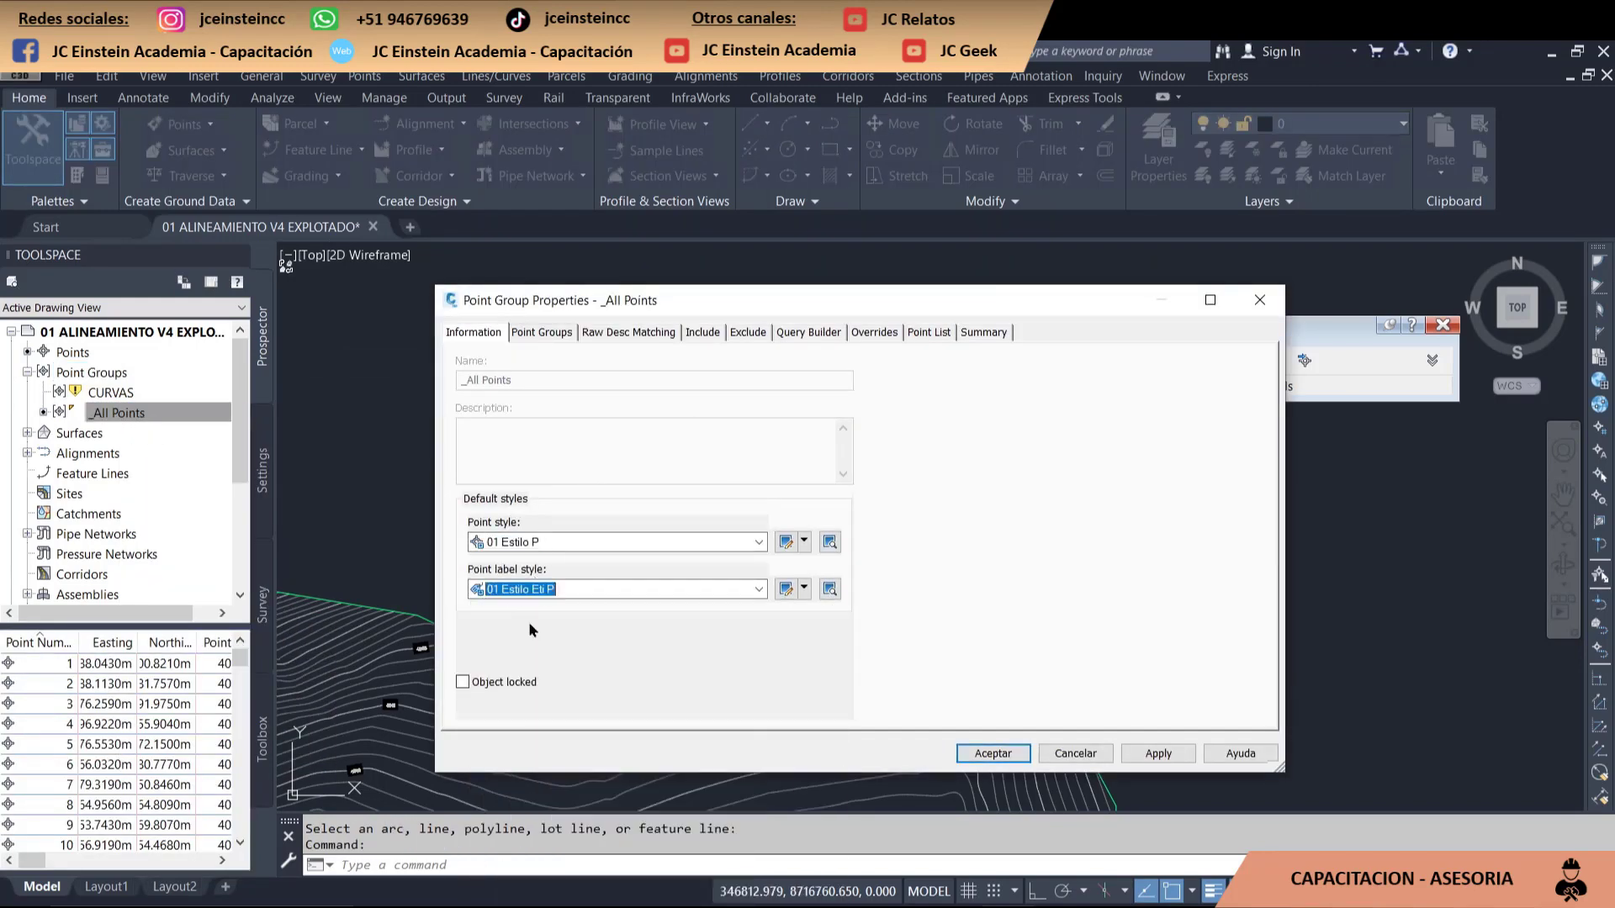
pyautogui.click(1081, 754)
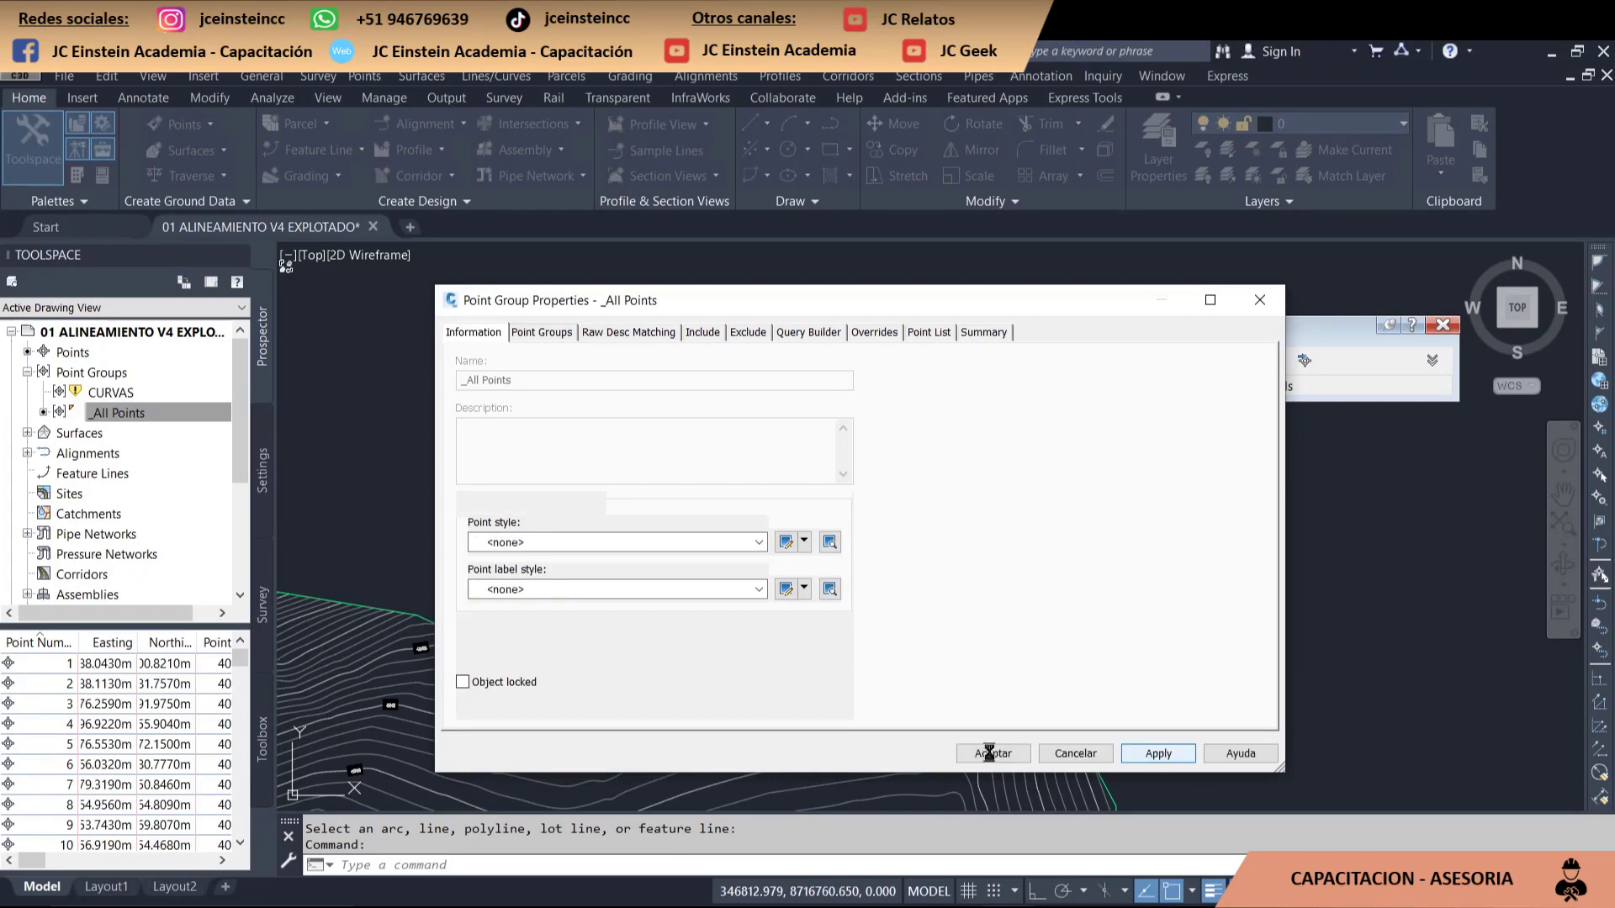
pyautogui.scroll(4, 854, 484)
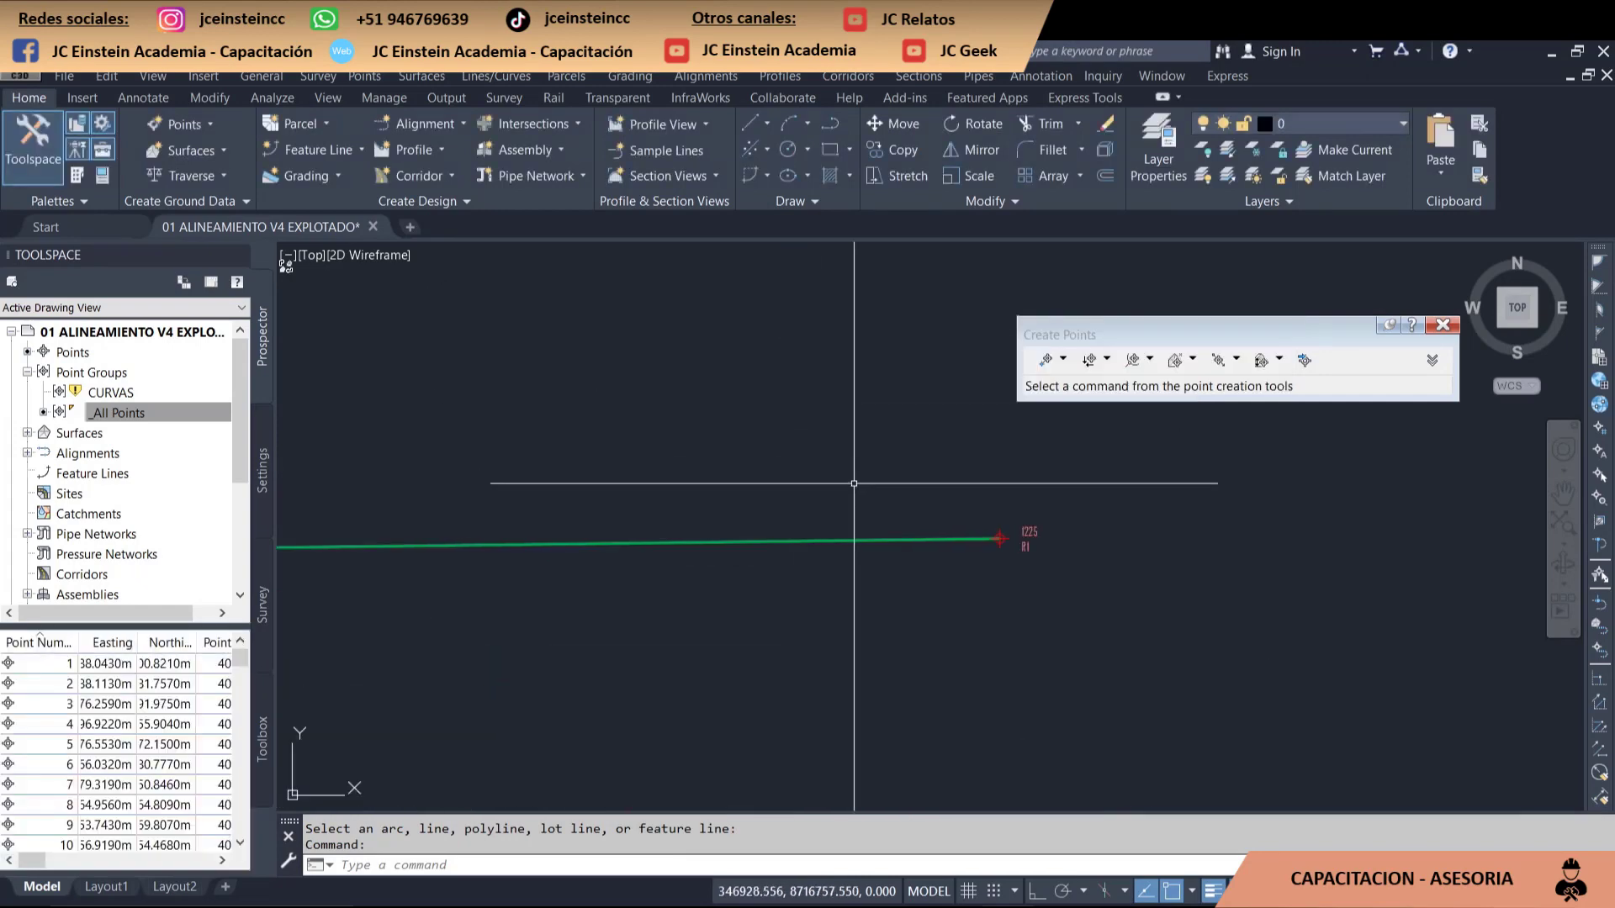
pyautogui.scroll(-4, 854, 483)
pyautogui.scroll(4, 792, 515)
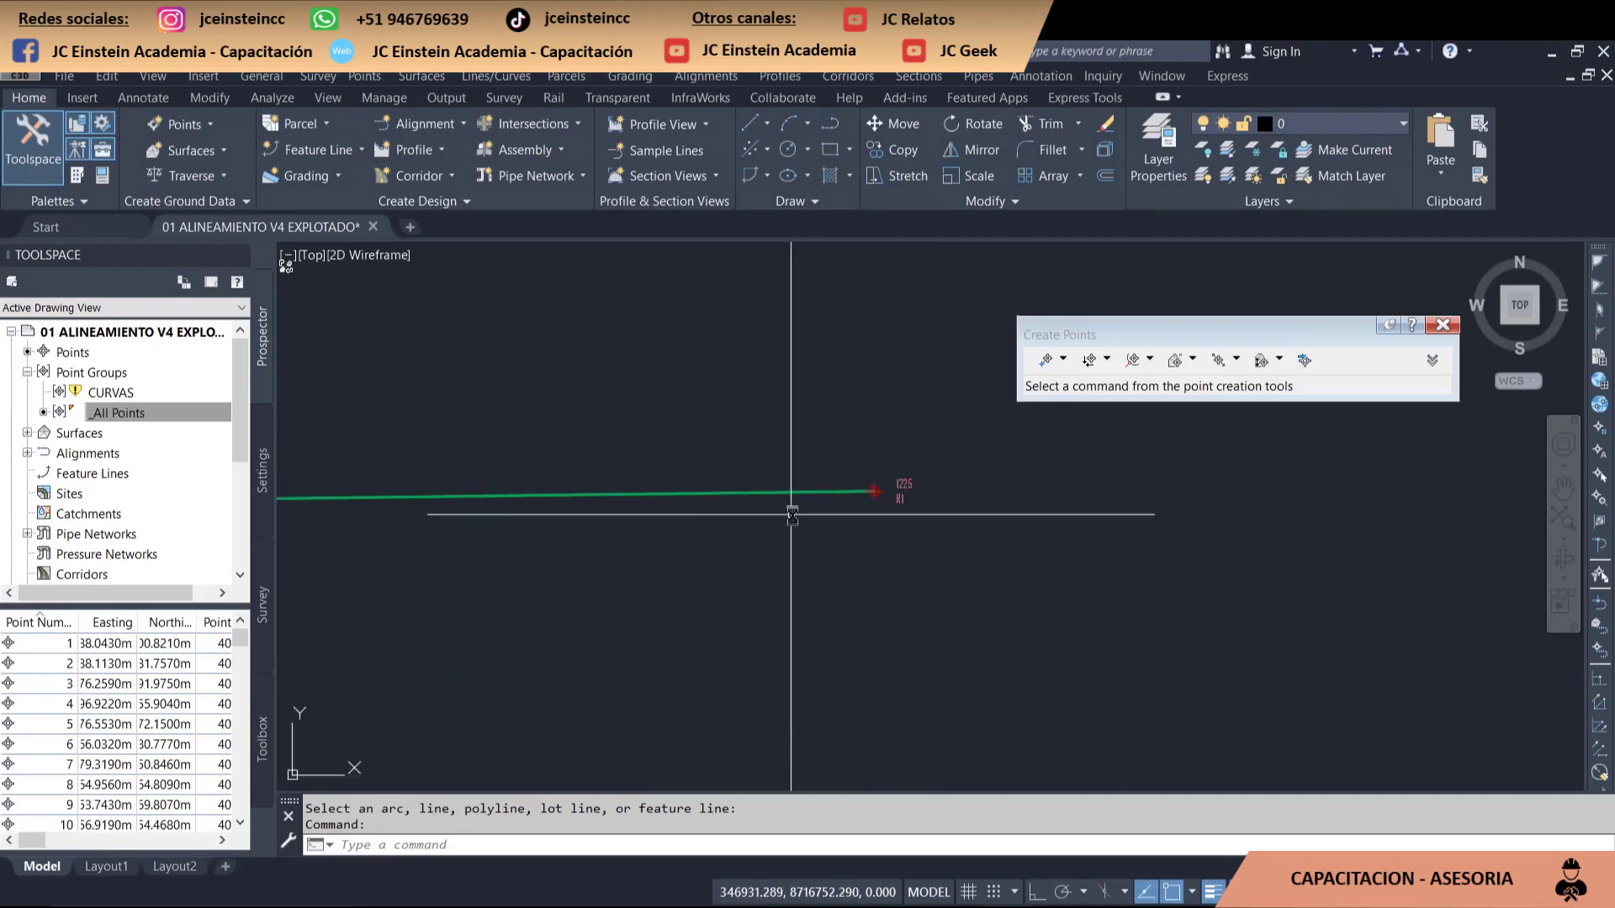
pyautogui.scroll(2, 791, 515)
pyautogui.scroll(-5, 880, 505)
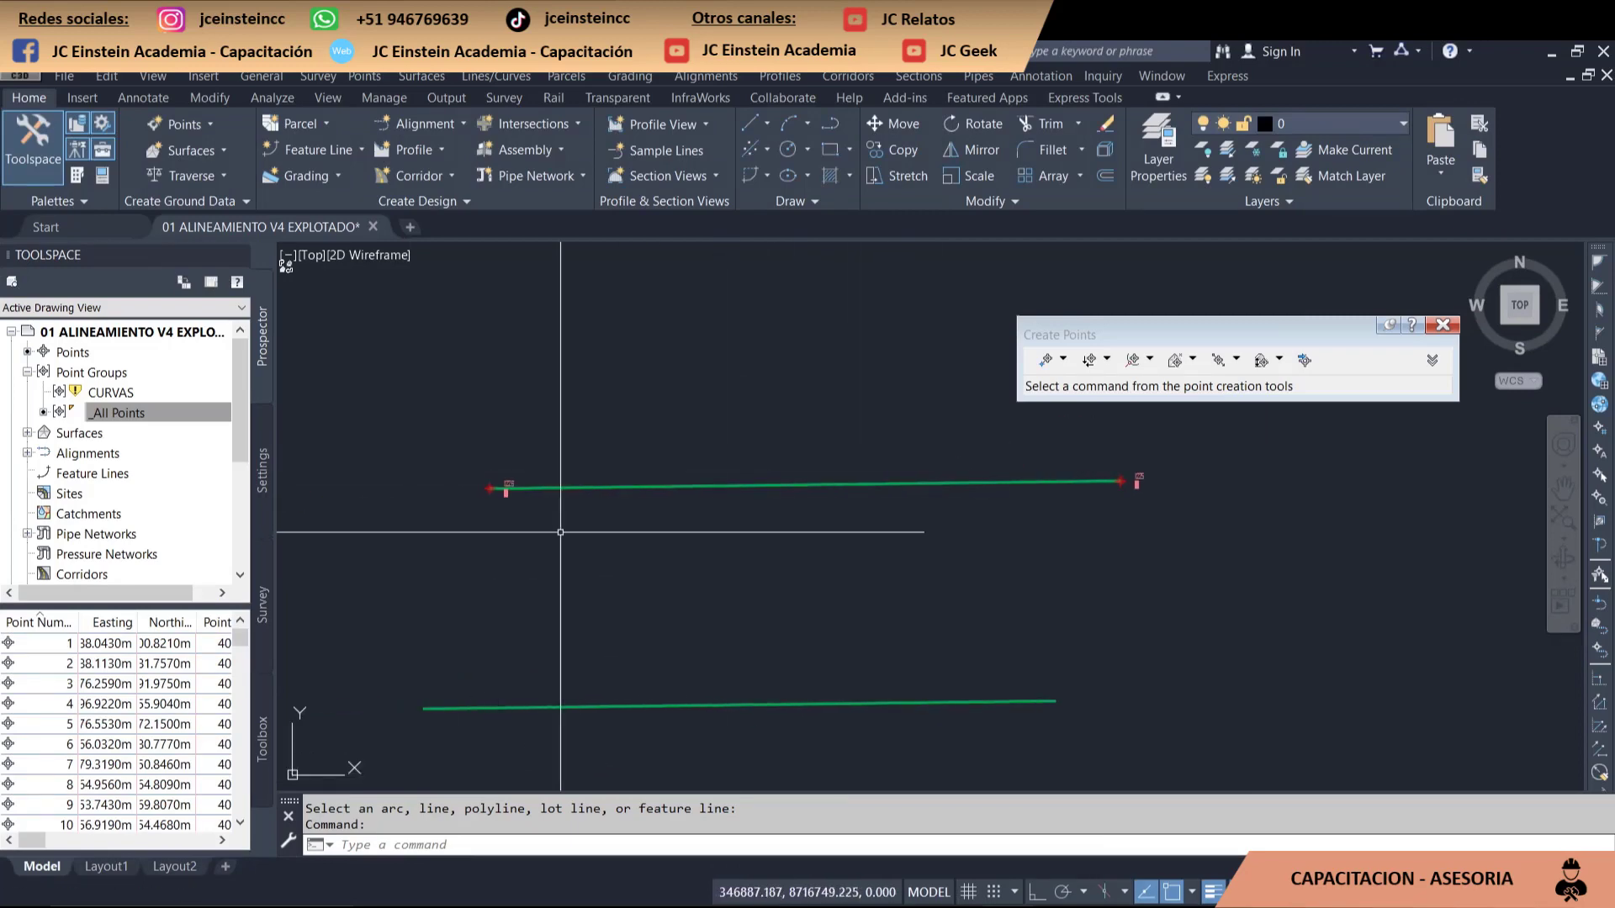
pyautogui.scroll(2, 589, 536)
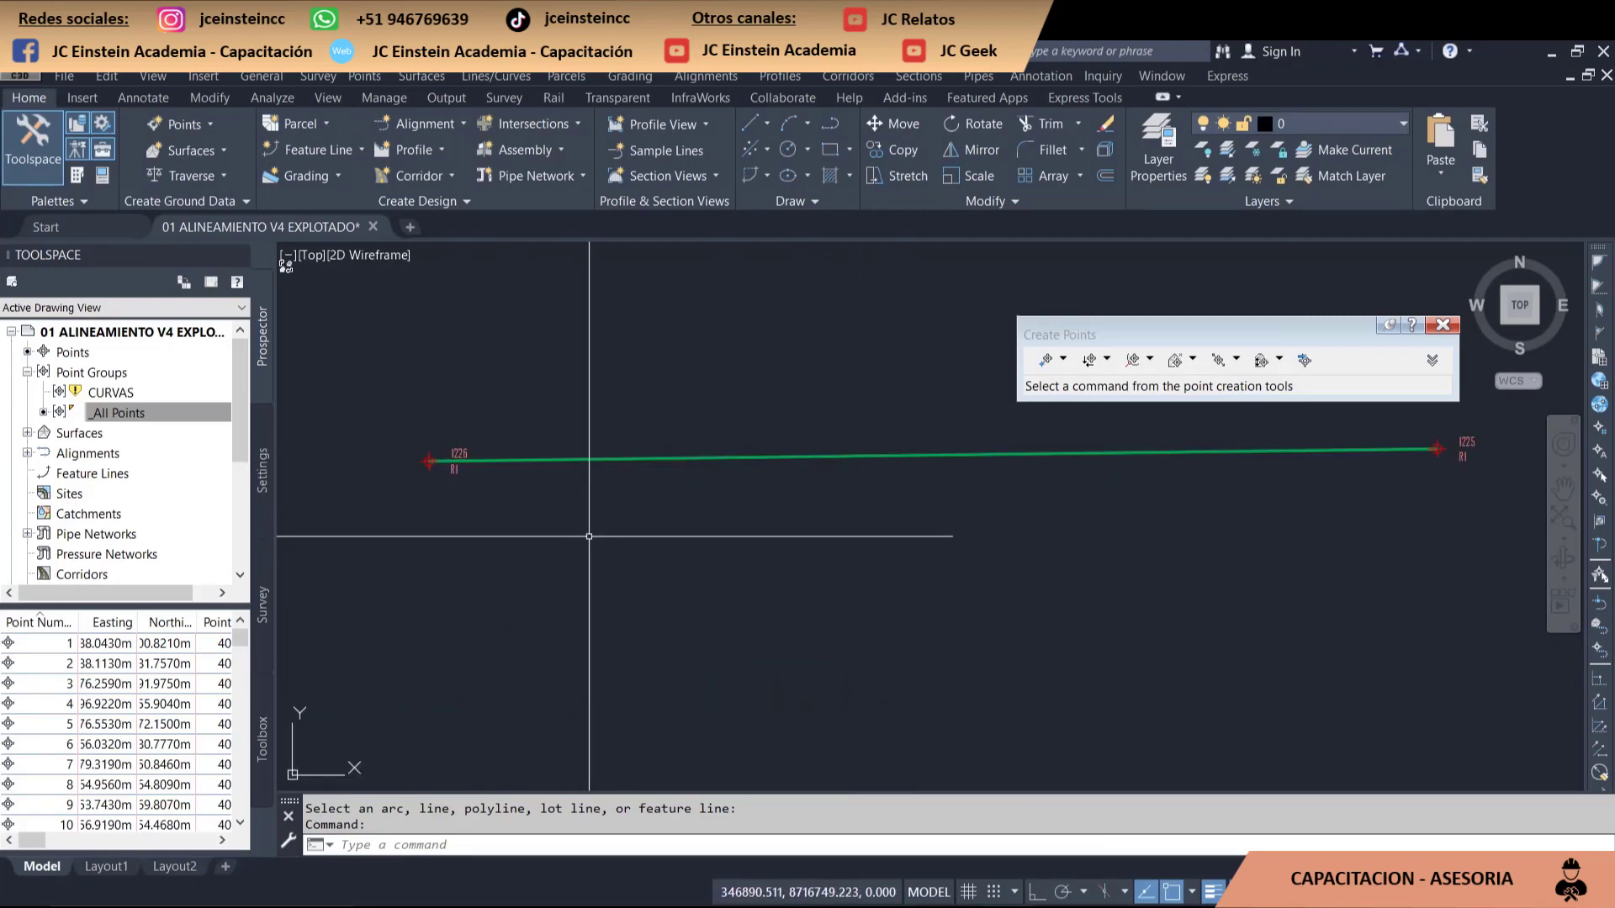
pyautogui.scroll(-2, 407, 437)
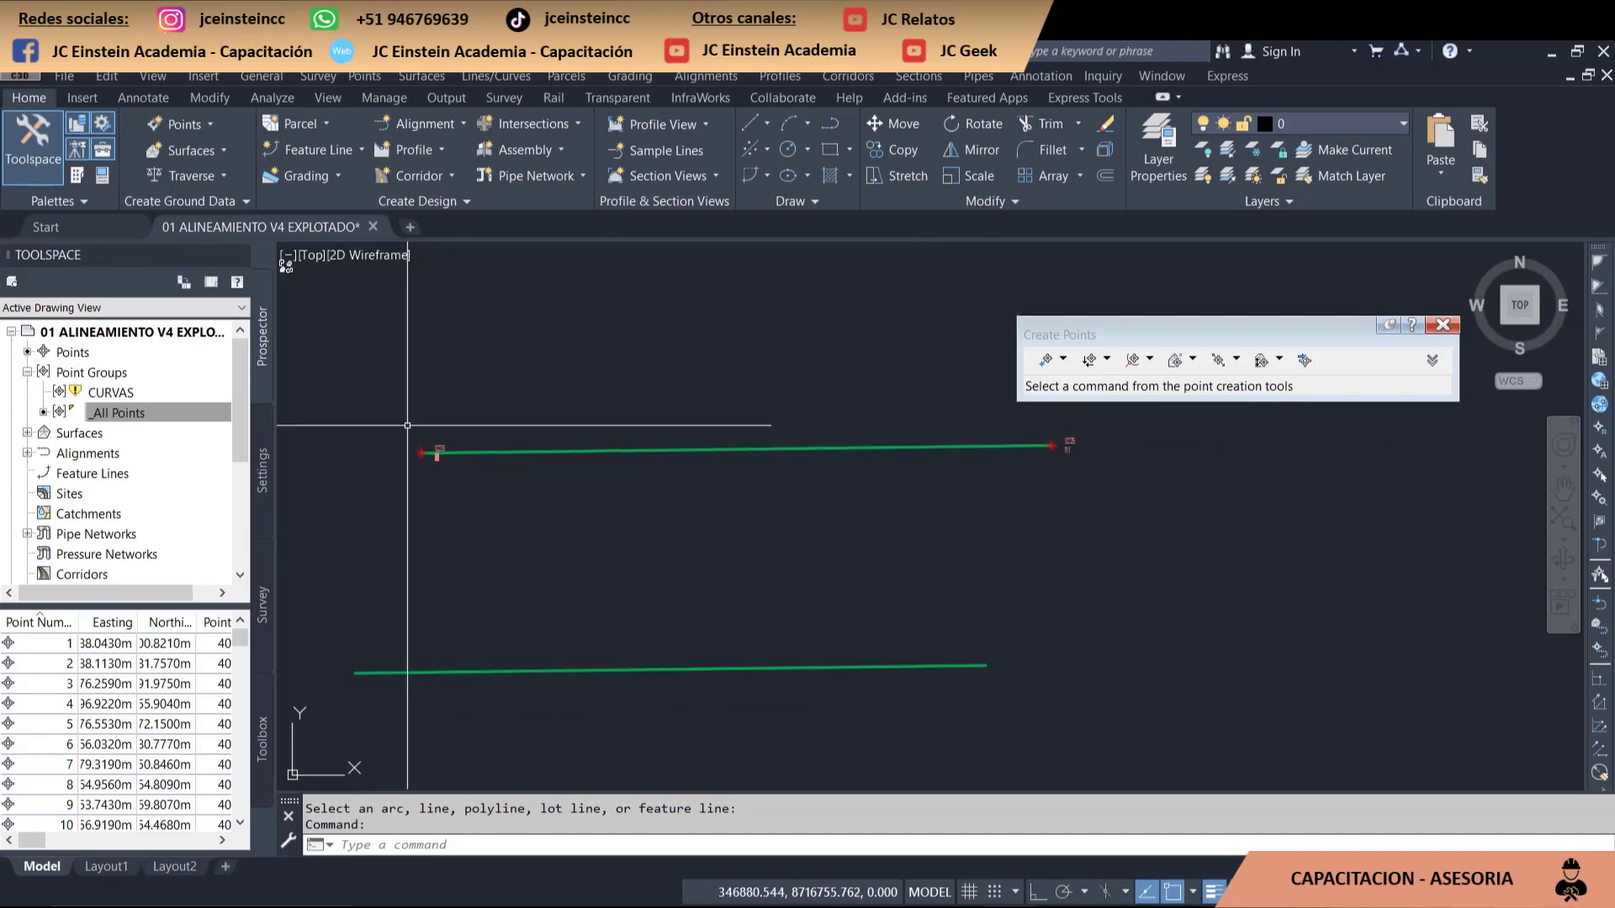
pyautogui.click(397, 426)
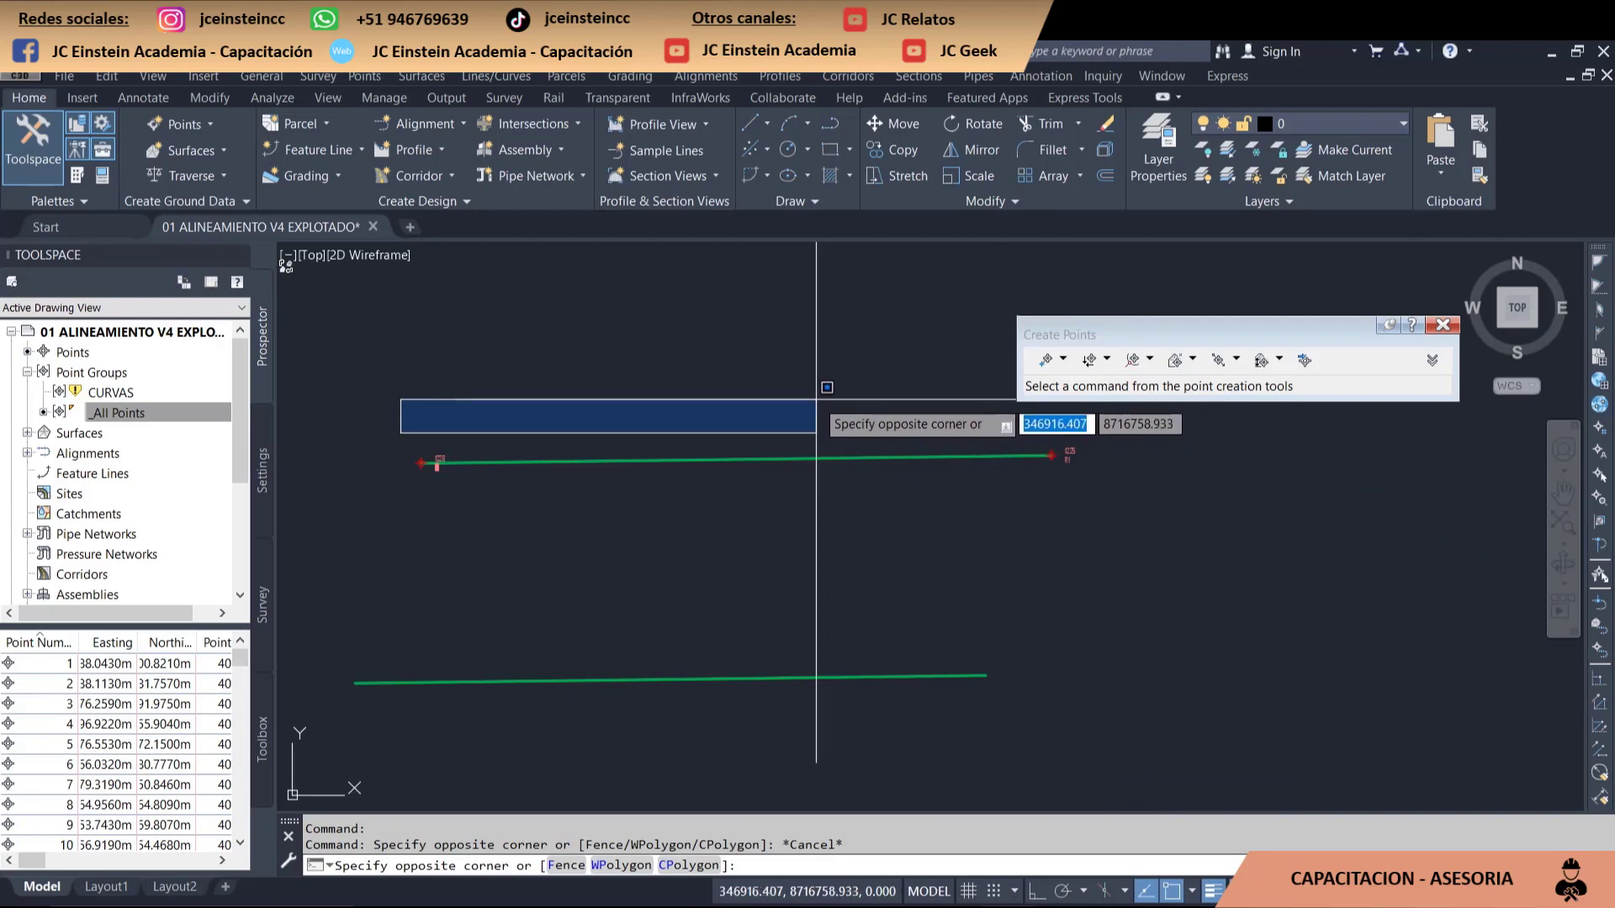
pyautogui.click(823, 389)
pyautogui.moveTo(996, 428); pyautogui.dragTo(1110, 470, button='middle')
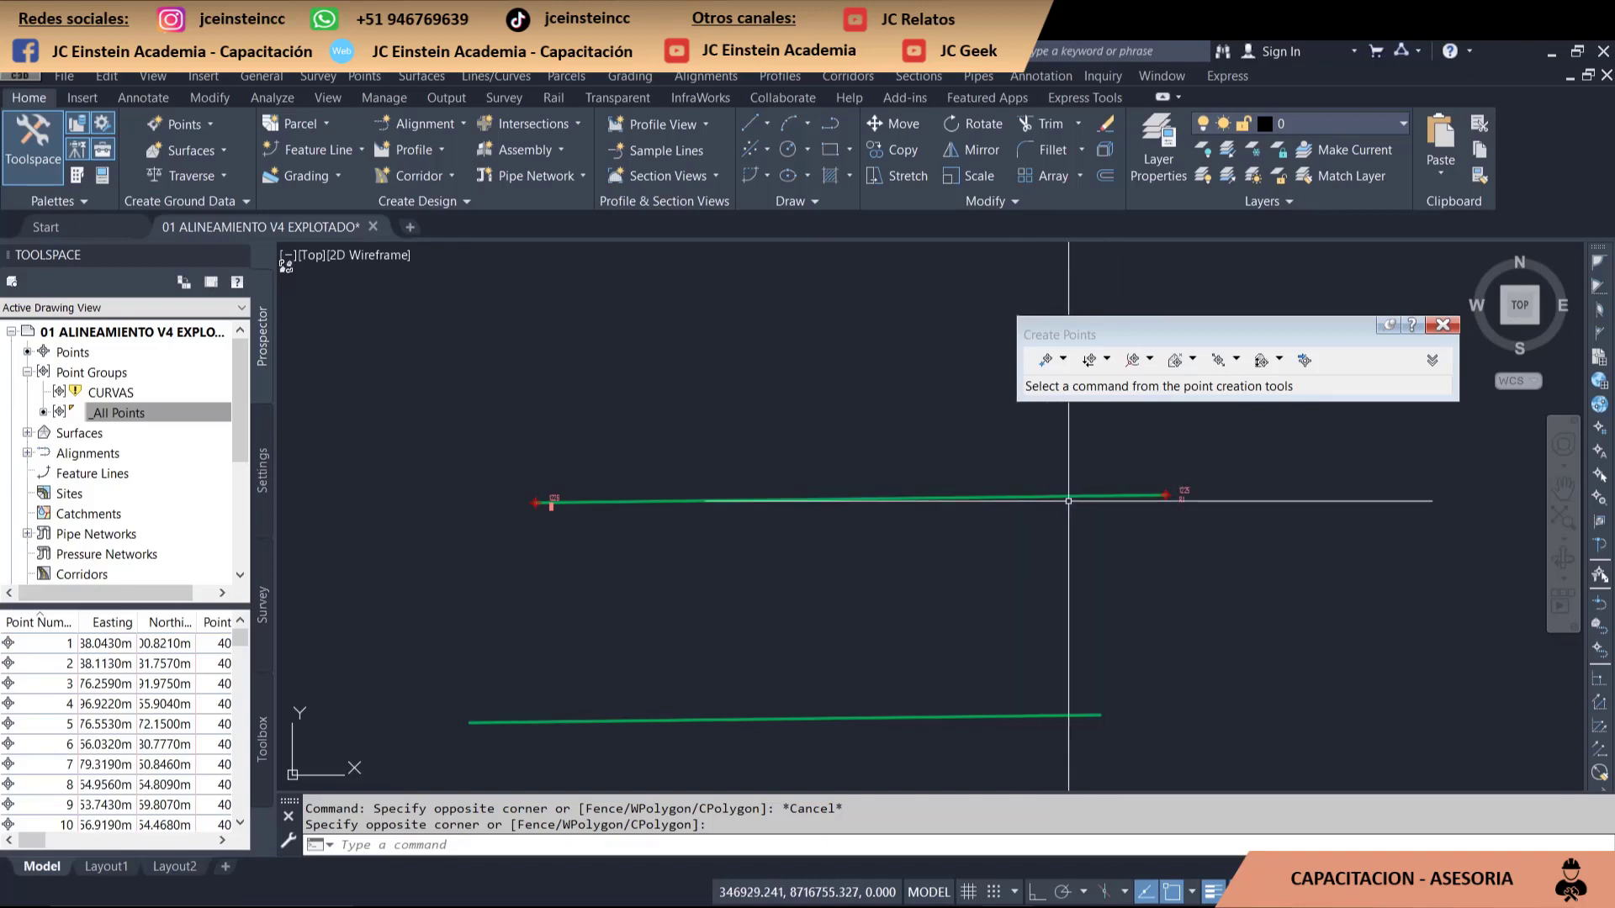
pyautogui.moveTo(1055, 524); pyautogui.dragTo(1075, 500, button='middle')
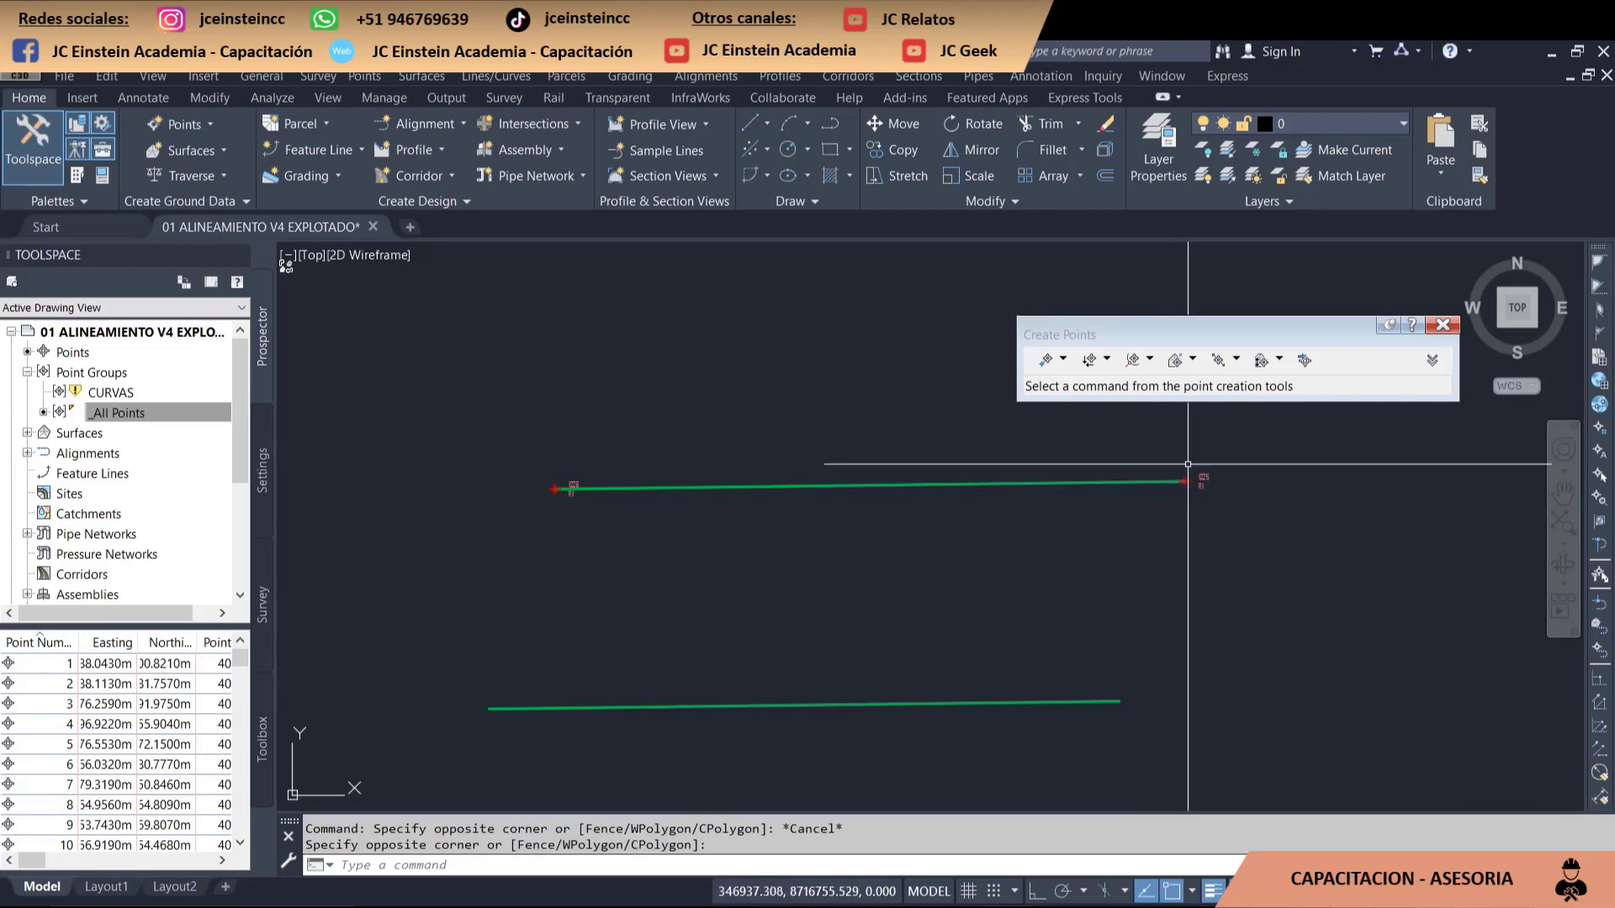
# - Try the Divide Object point method, cancel it, and bring up the Points command menu
pyautogui.scroll(-2, 1175, 492)
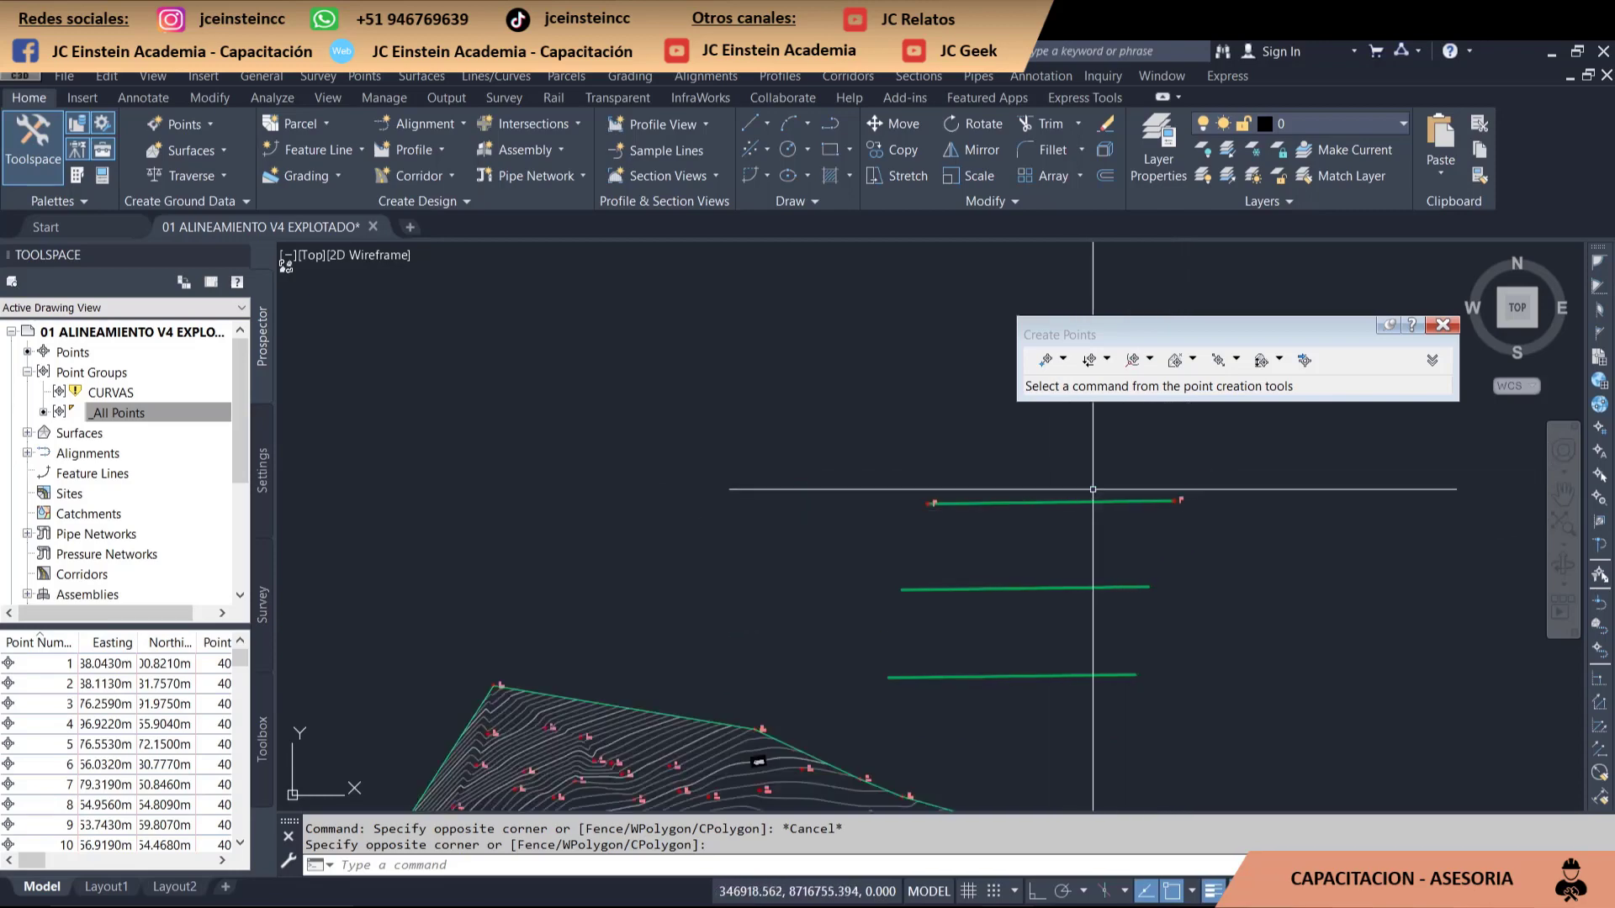
pyautogui.click(1063, 360)
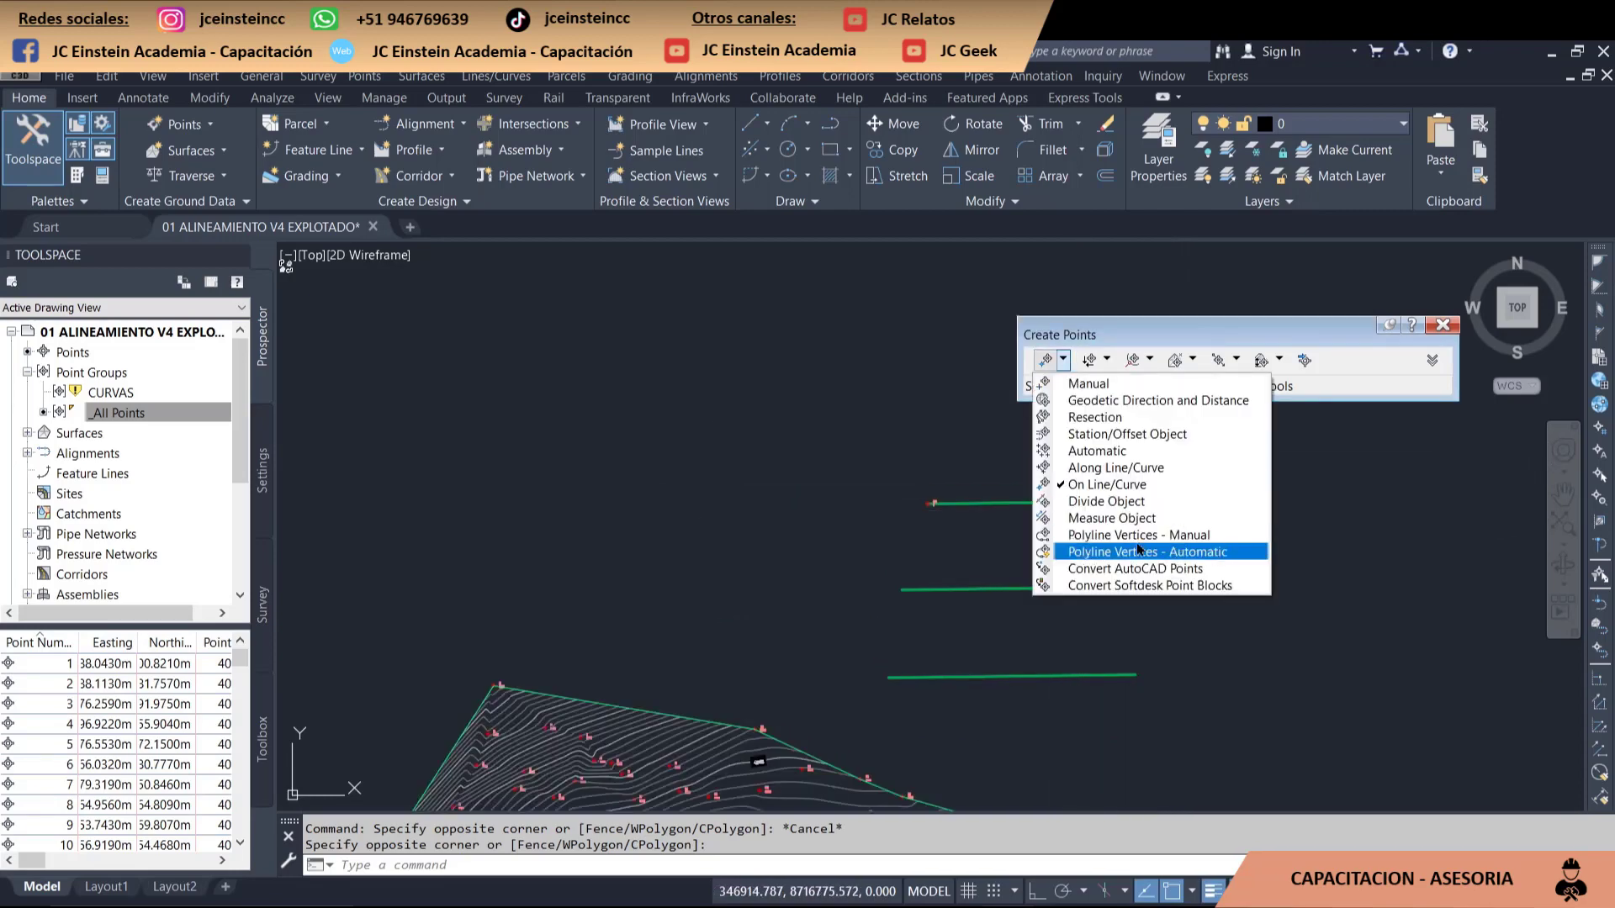
pyautogui.click(1171, 503)
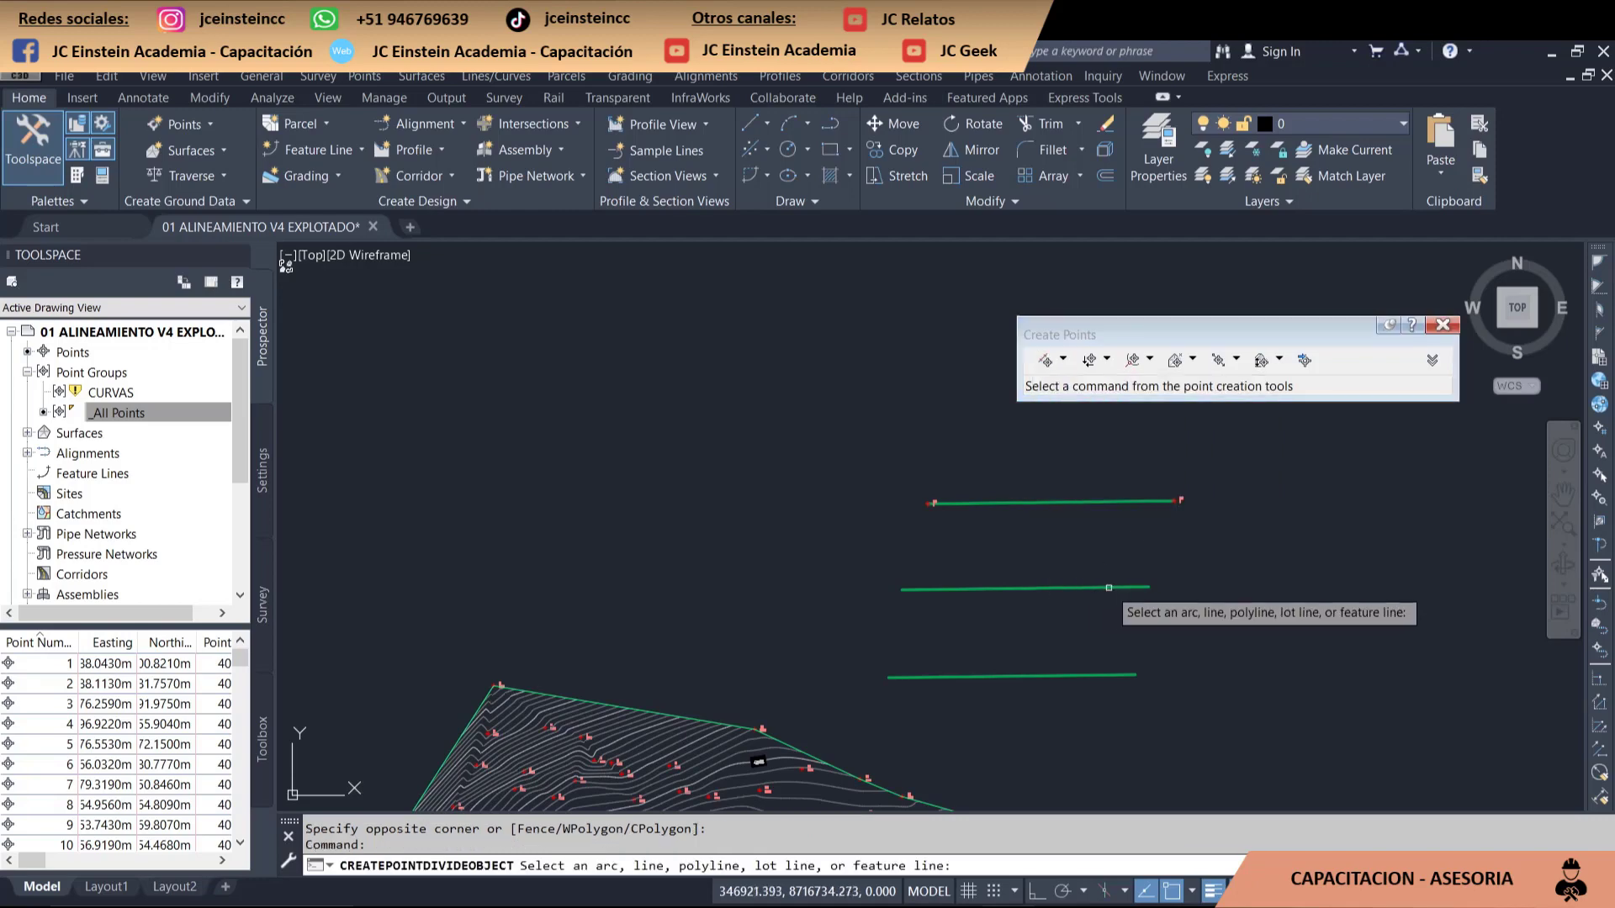
pyautogui.press('Escape')
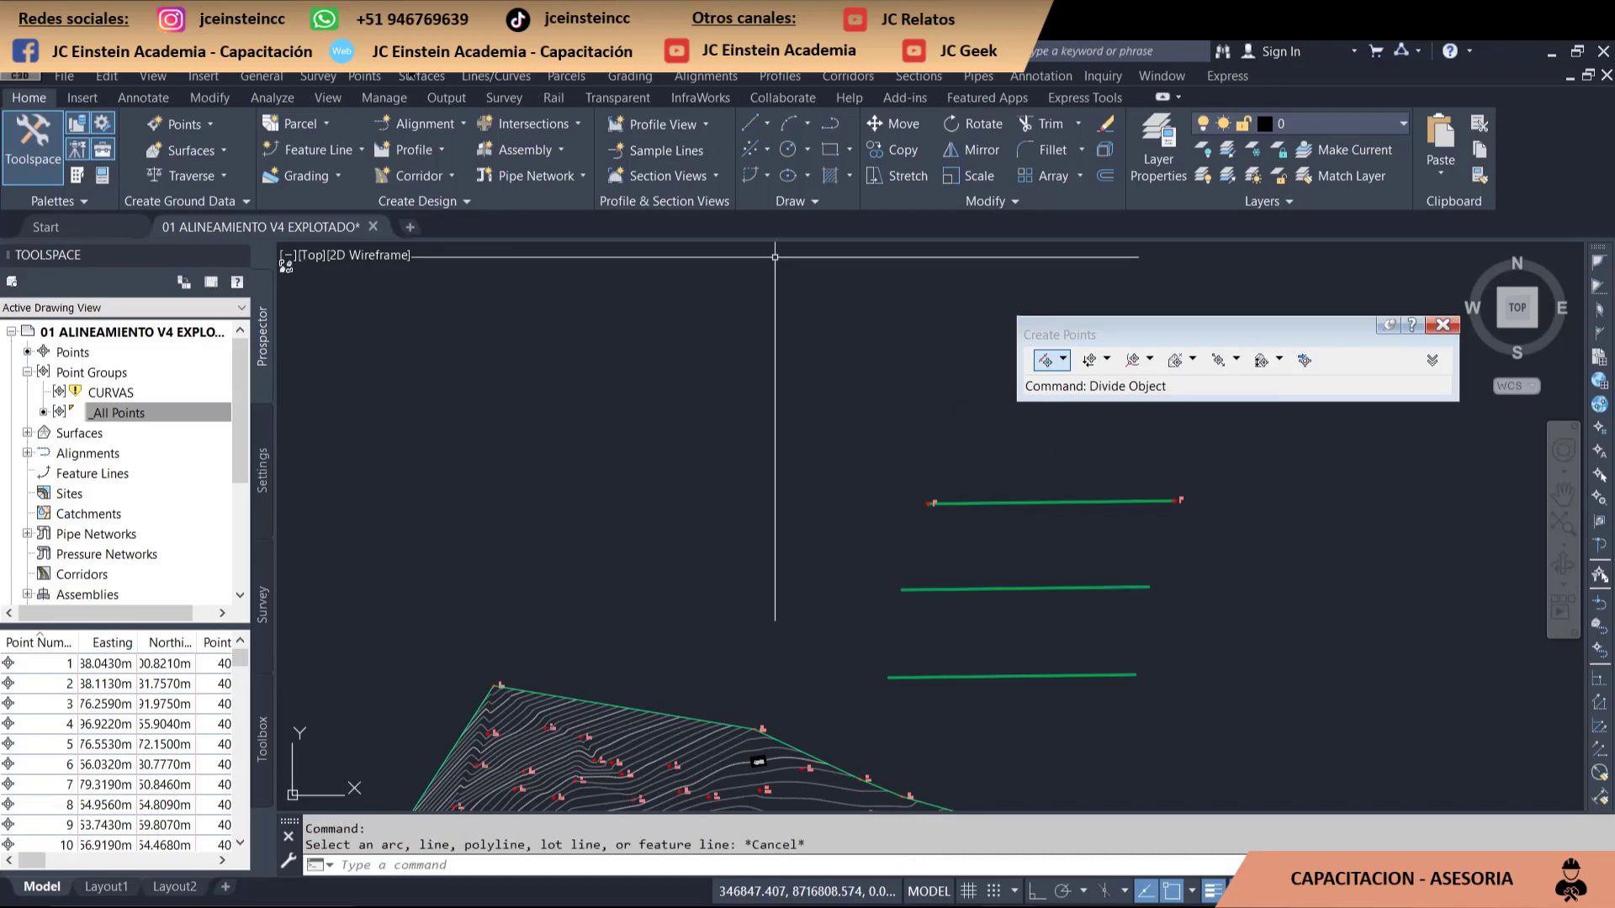
pyautogui.click(406, 78)
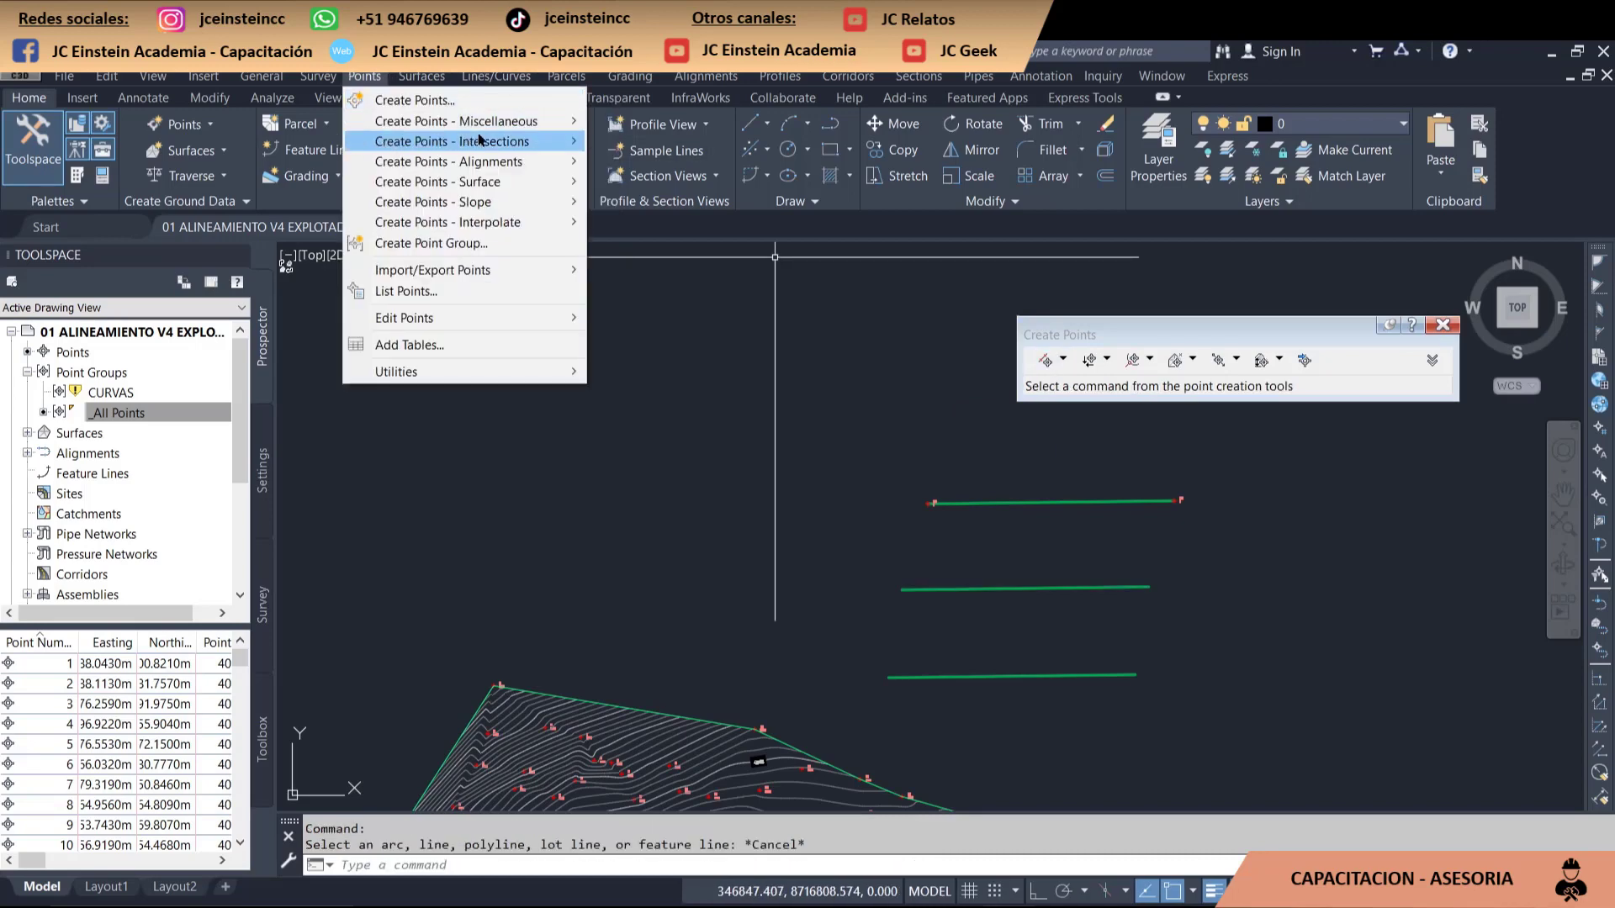
pyautogui.moveTo(456, 121)
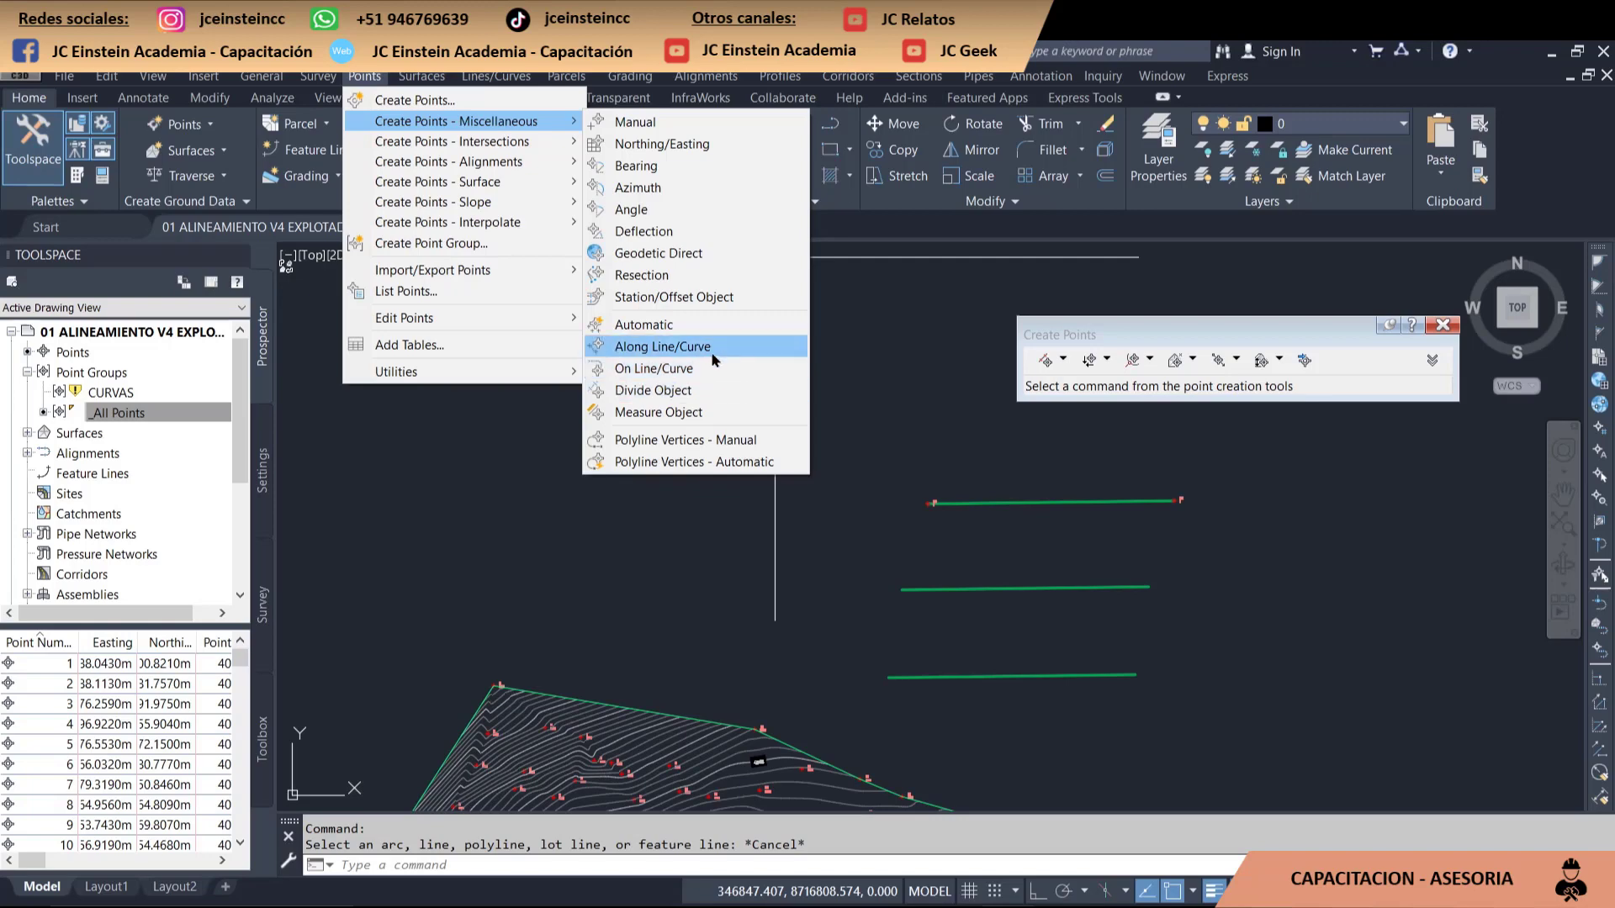
# - Pick the middle green line and place its first point with description R1 at elevation 0
pyautogui.click(711, 355)
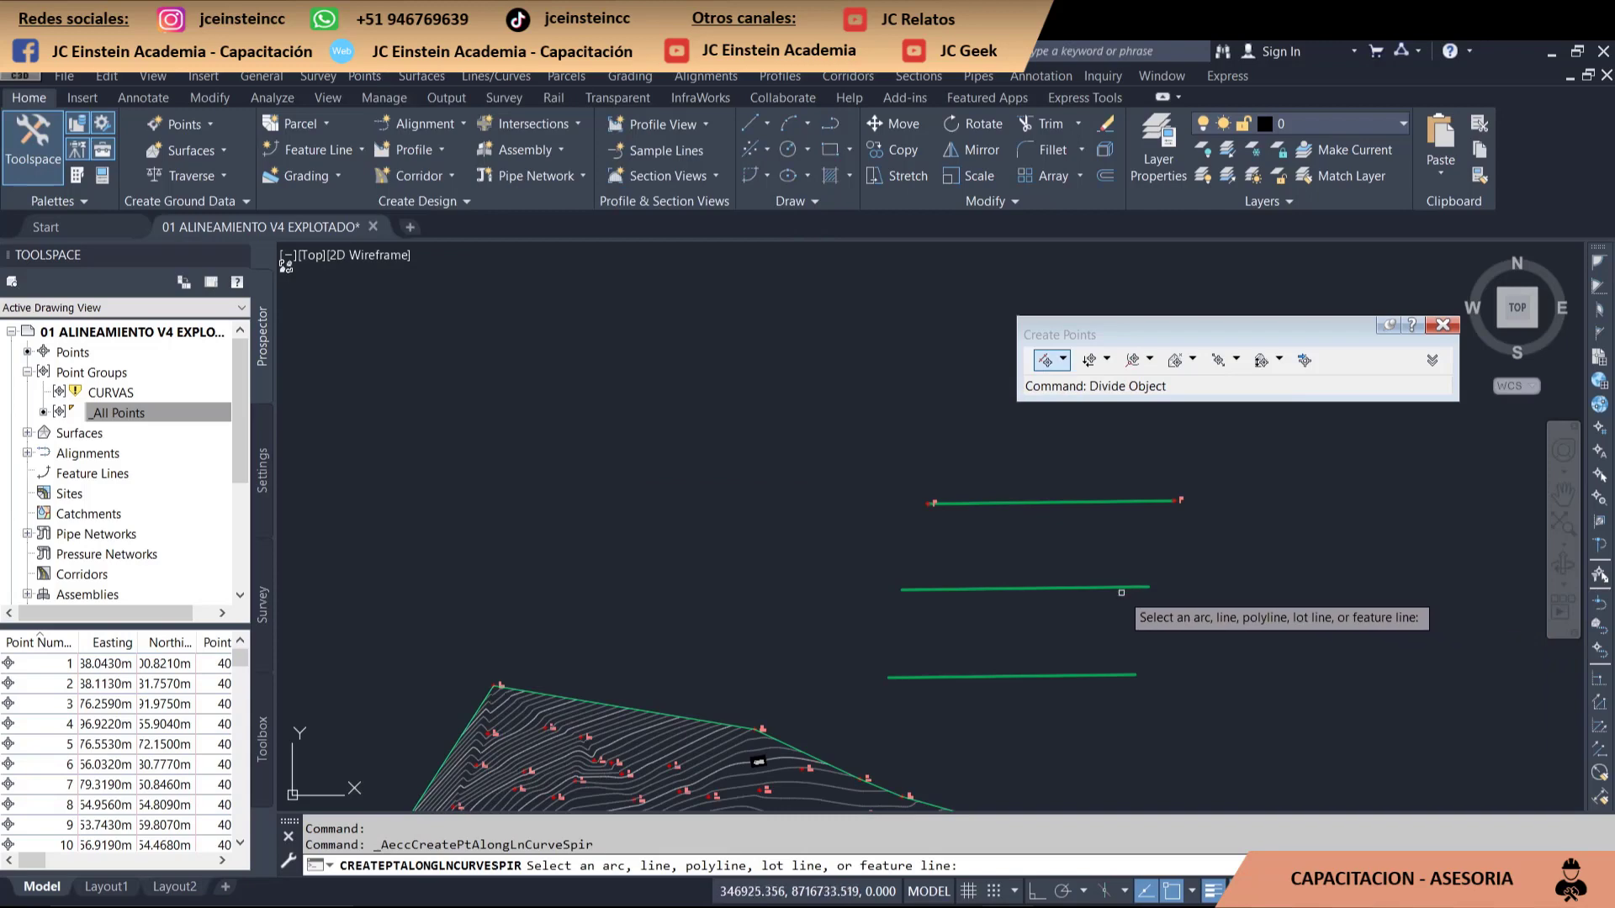
pyautogui.scroll(2, 1127, 588)
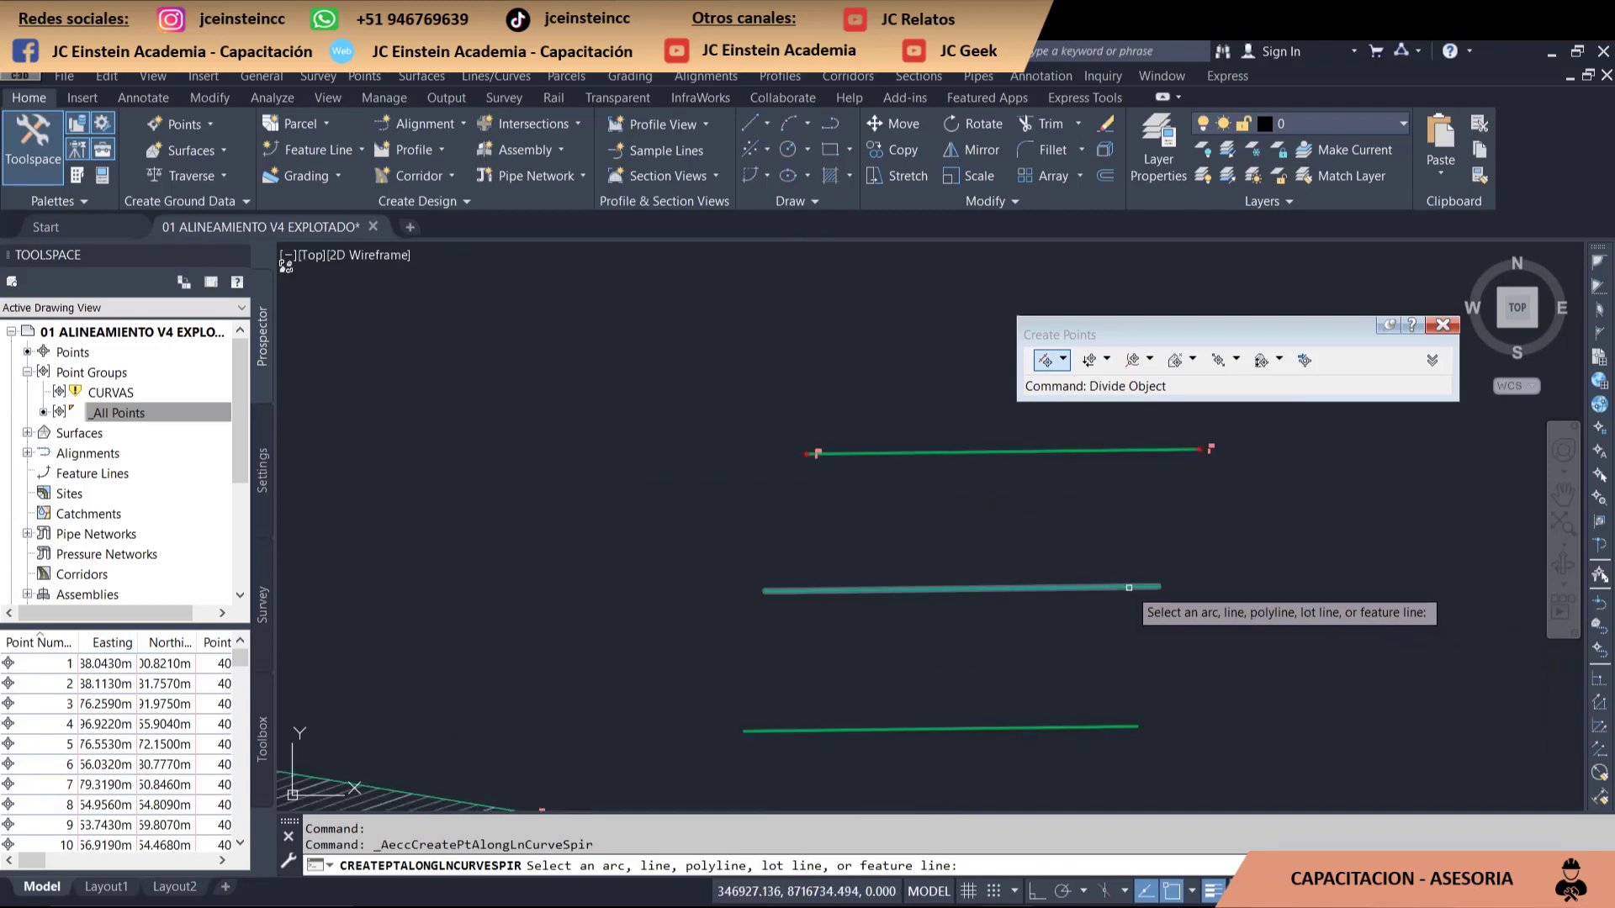
pyautogui.click(1146, 588)
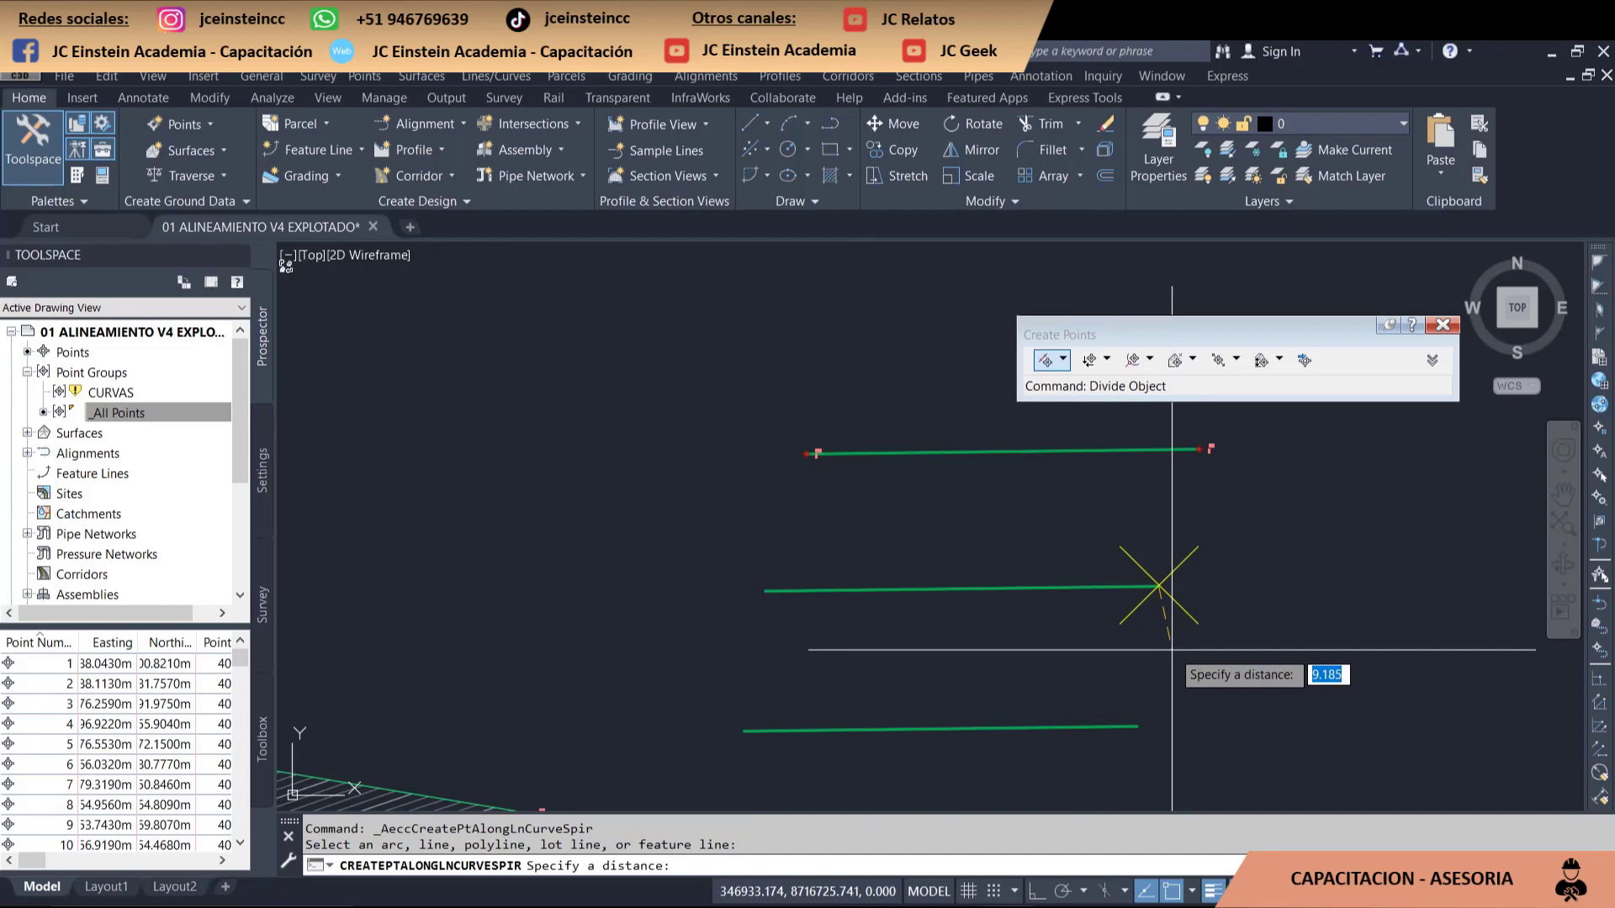
pyautogui.write('5')
pyautogui.press('Return')
pyautogui.write('R1')
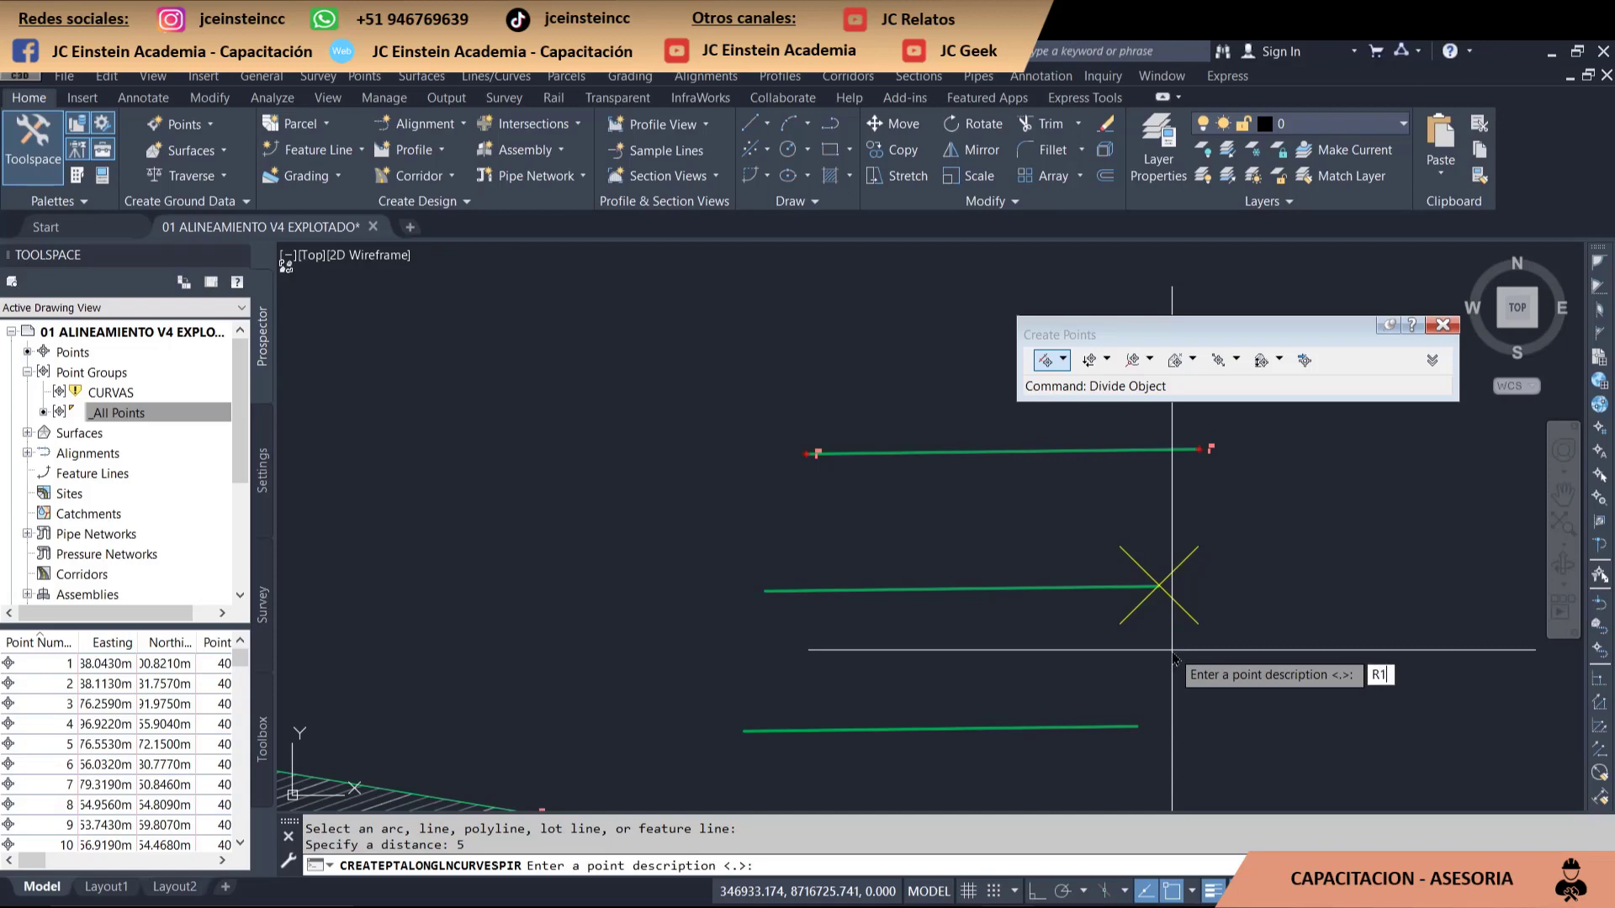
pyautogui.press('Return')
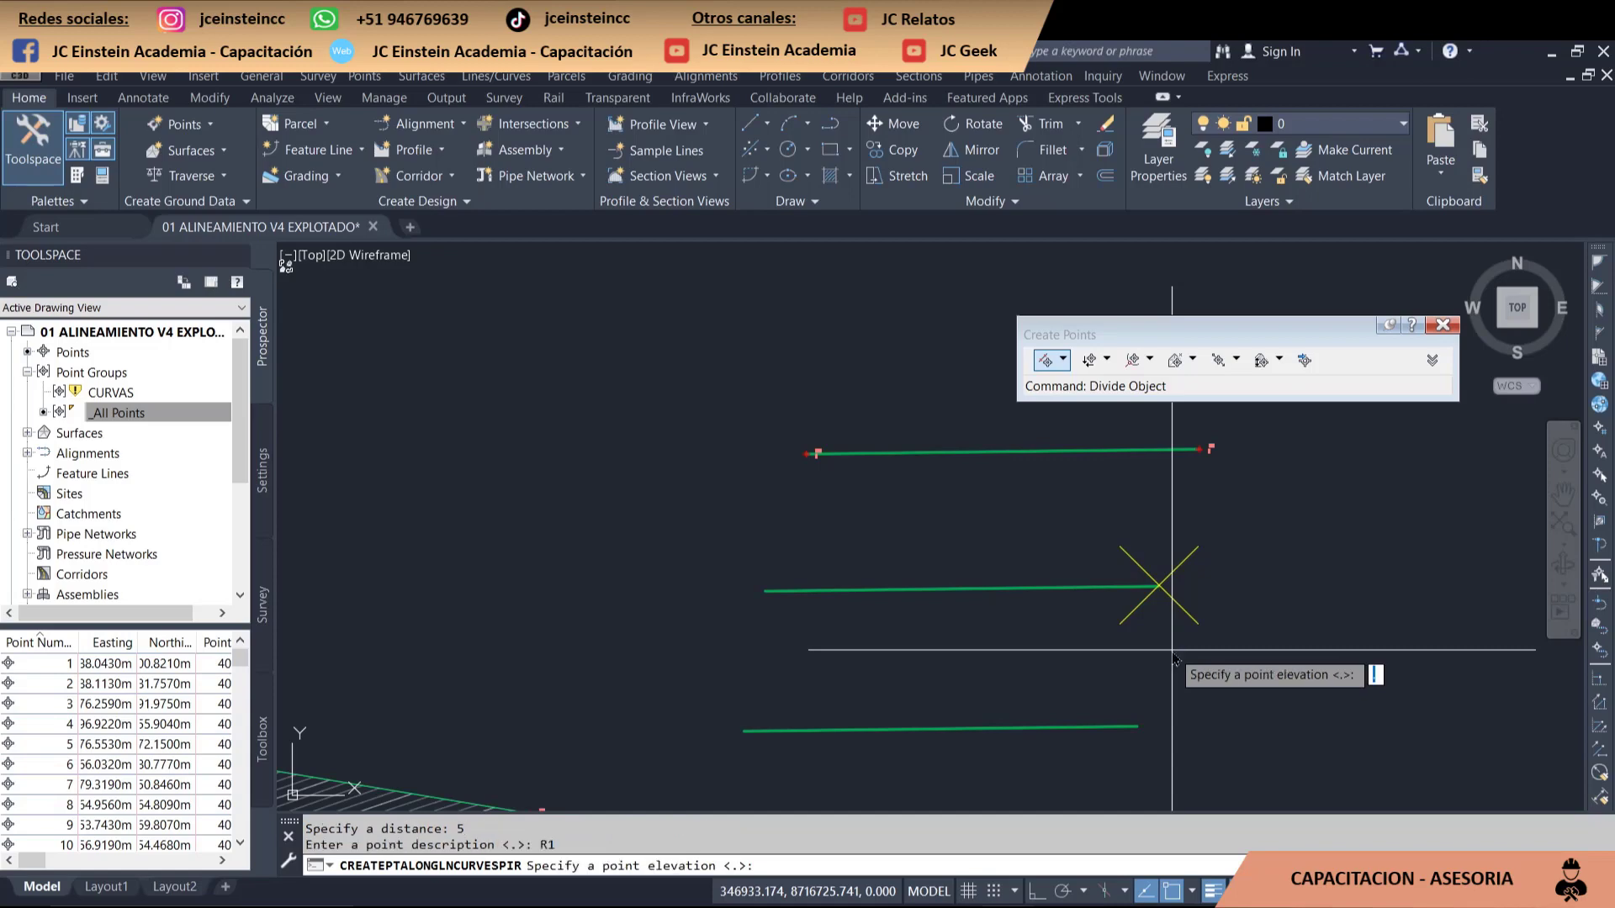
pyautogui.write('0')
pyautogui.press('Return')
pyautogui.write('10')
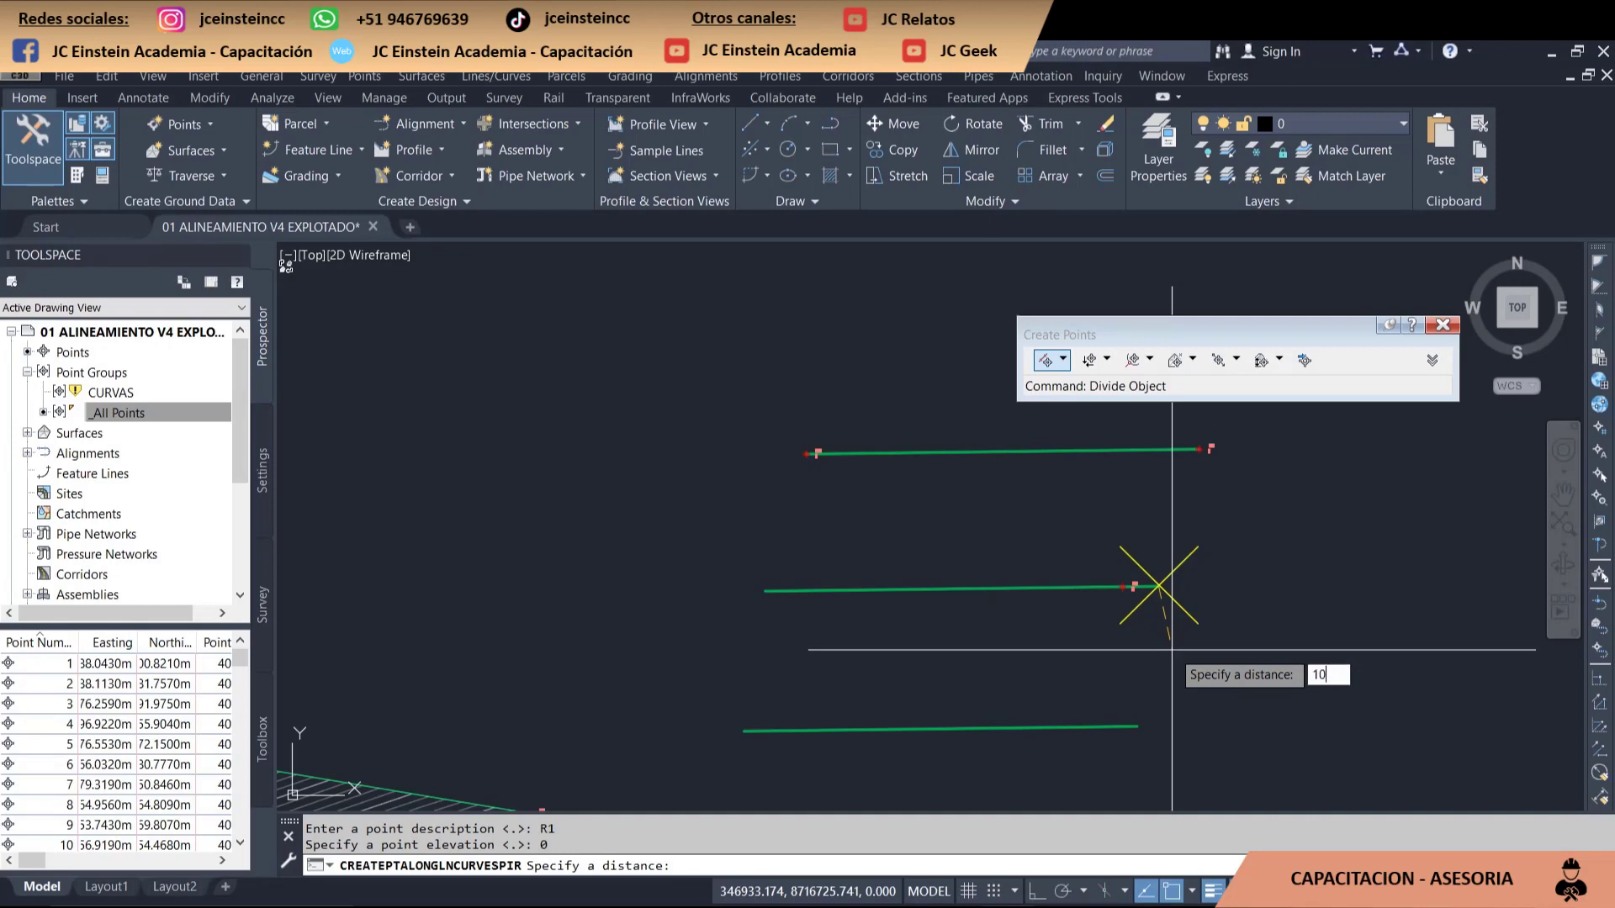
# - Place the next point at distance 10 with elevation 0, then cancel the command
pyautogui.press('Return')
pyautogui.press('Return')
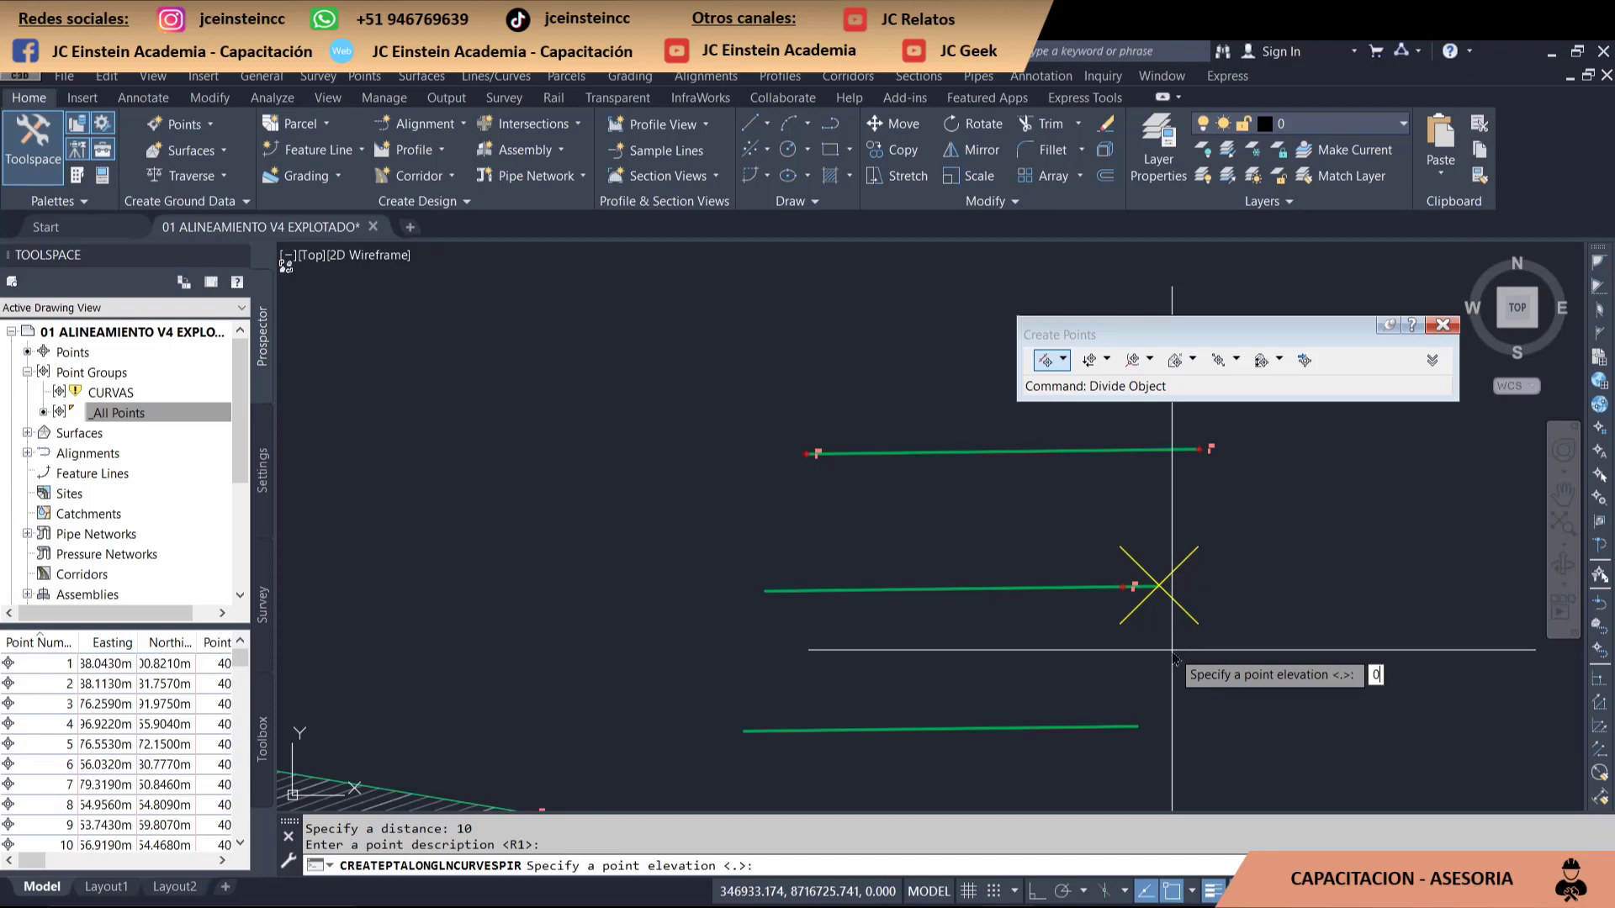
pyautogui.press('Return')
pyautogui.scroll(2, 1171, 586)
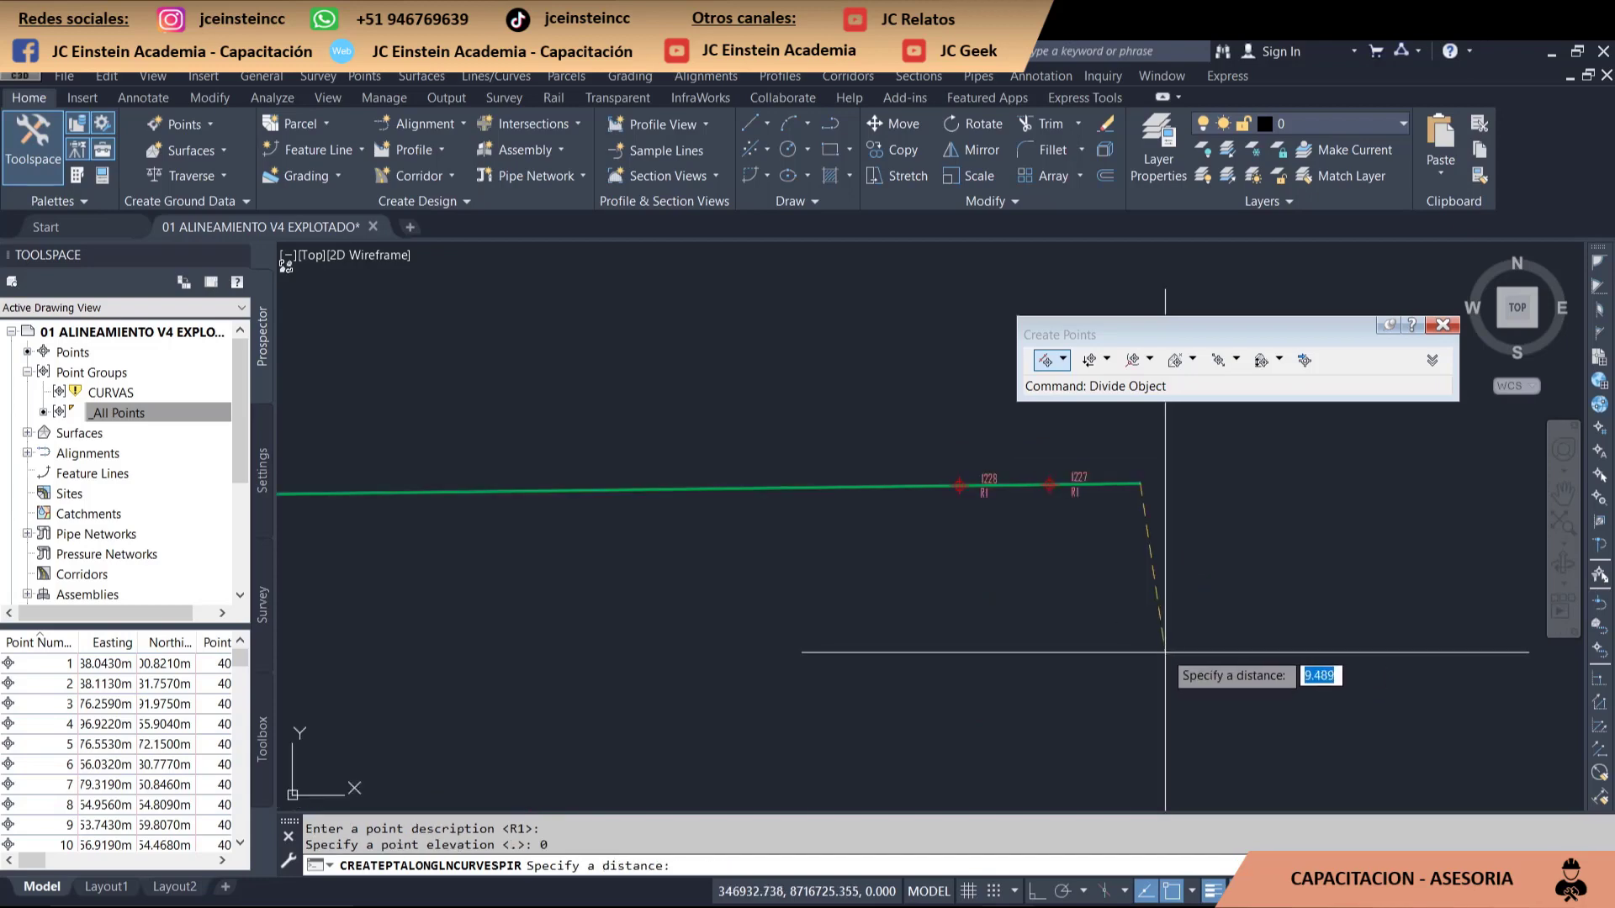
pyautogui.moveTo(1169, 589); pyautogui.dragTo(824, 559, button='middle')
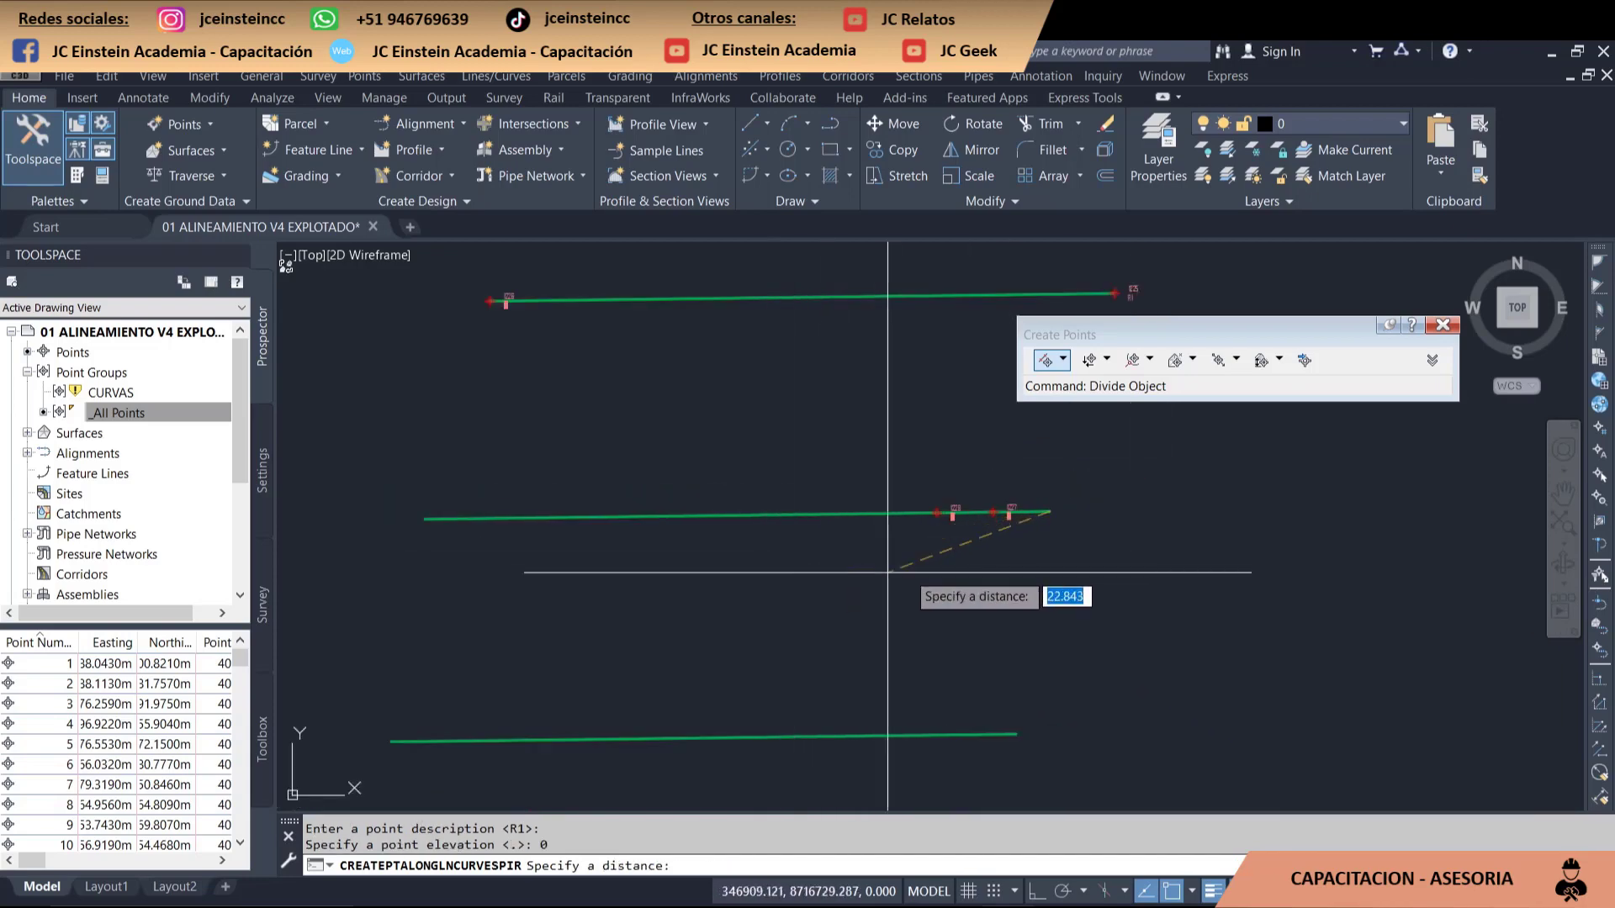
pyautogui.press('Return')
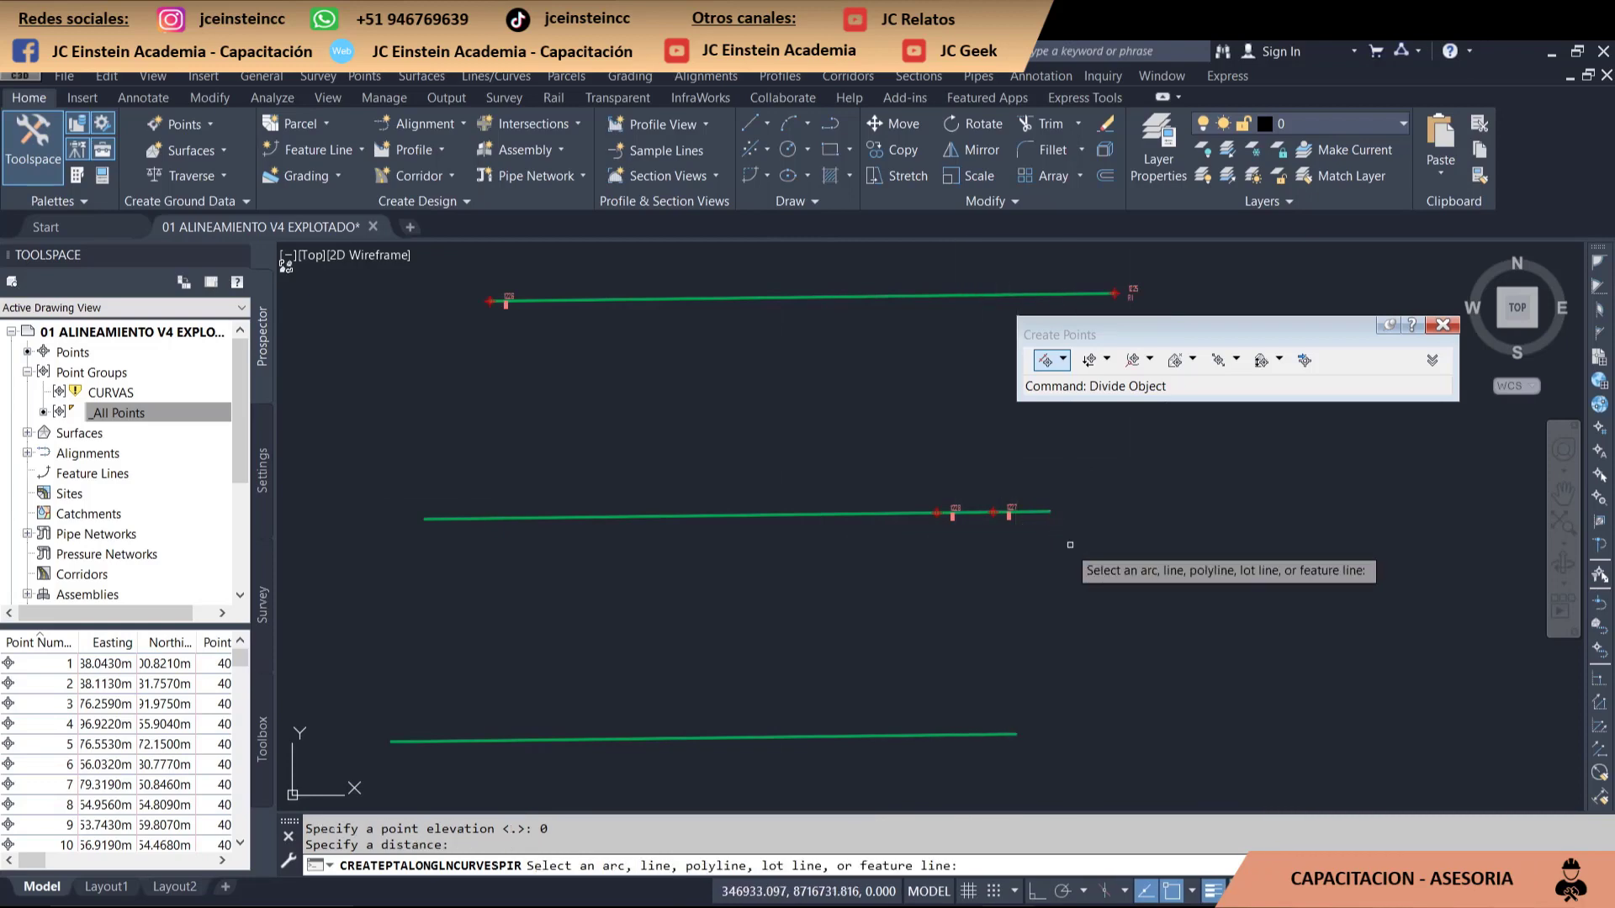
pyautogui.scroll(-5, 1039, 606)
pyautogui.press('Escape')
pyautogui.scroll(3, 1030, 612)
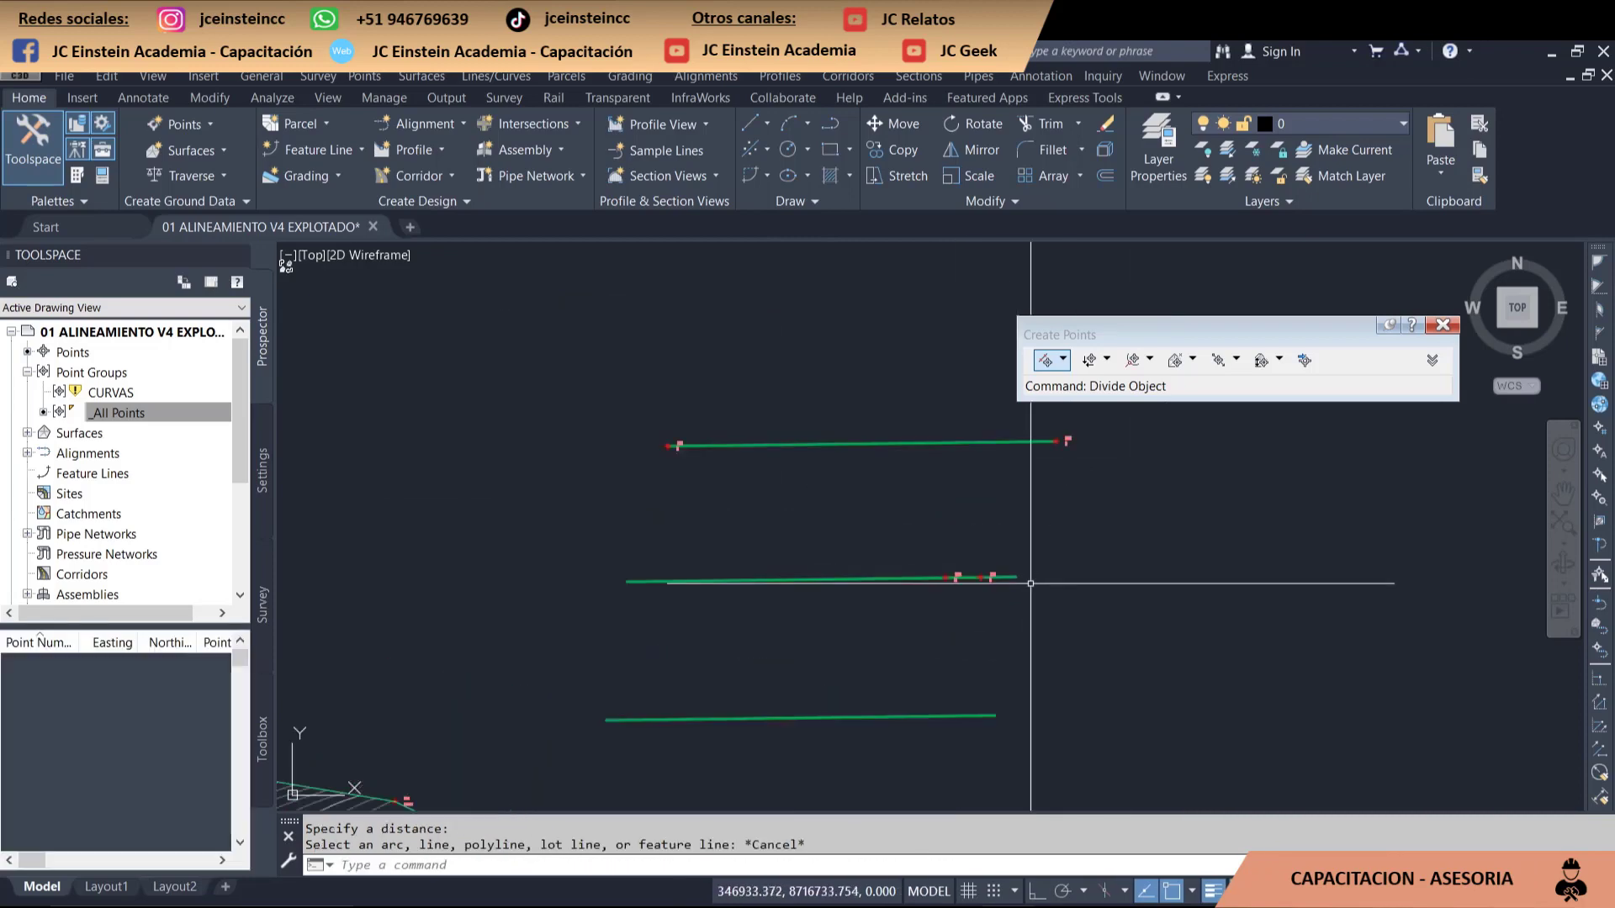
pyautogui.scroll(3, 976, 577)
pyautogui.scroll(-3, 384, 716)
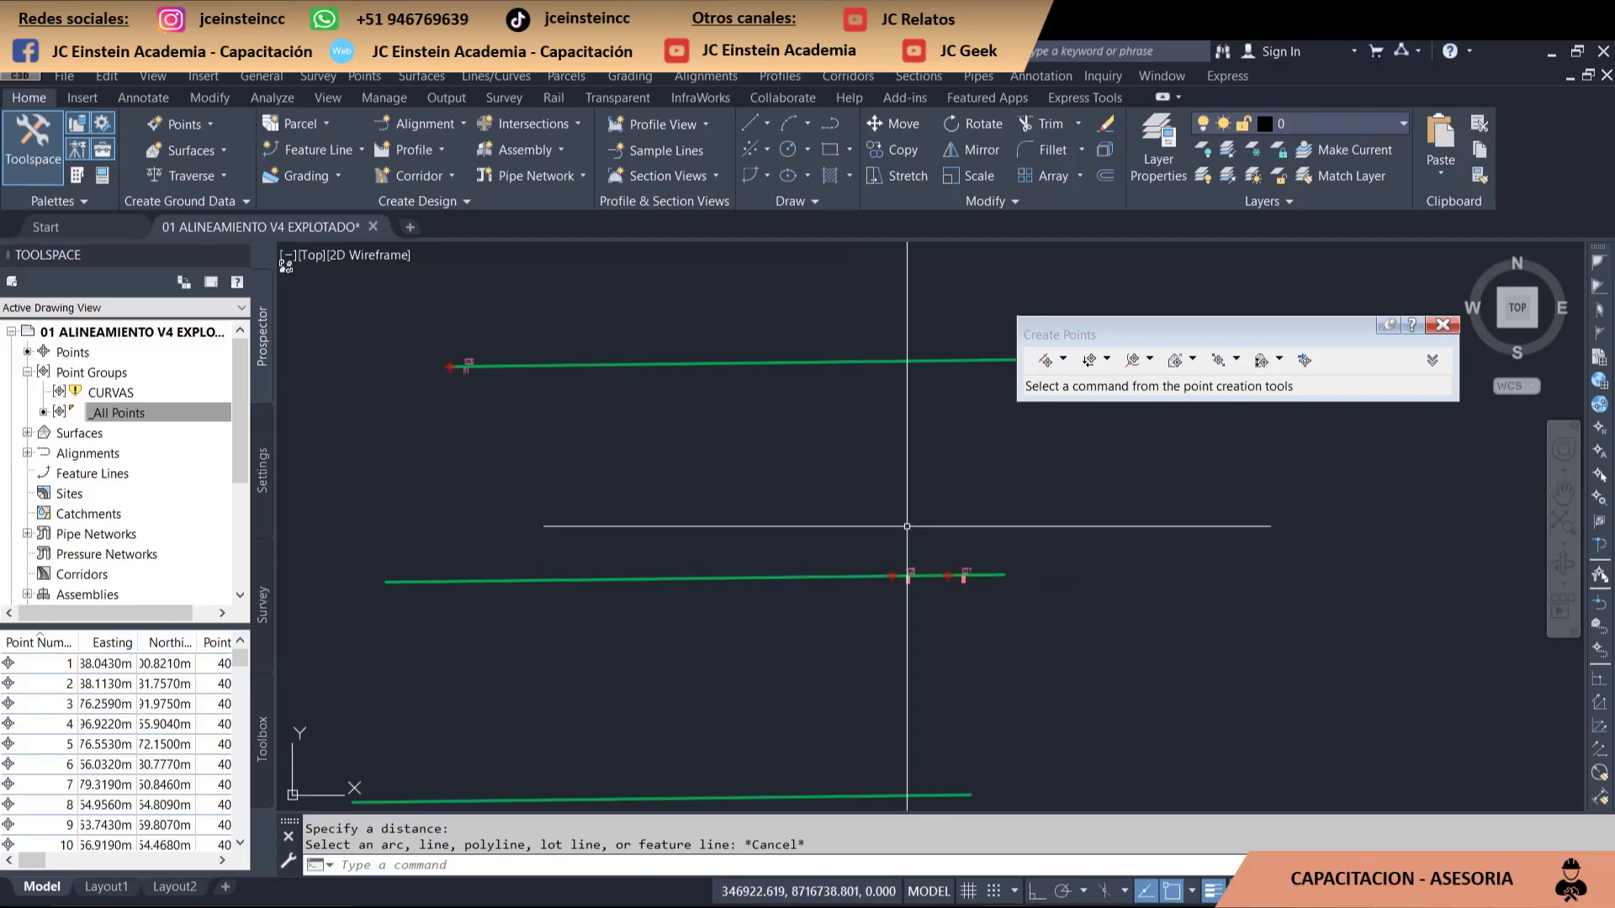
pyautogui.scroll(-2, 384, 715)
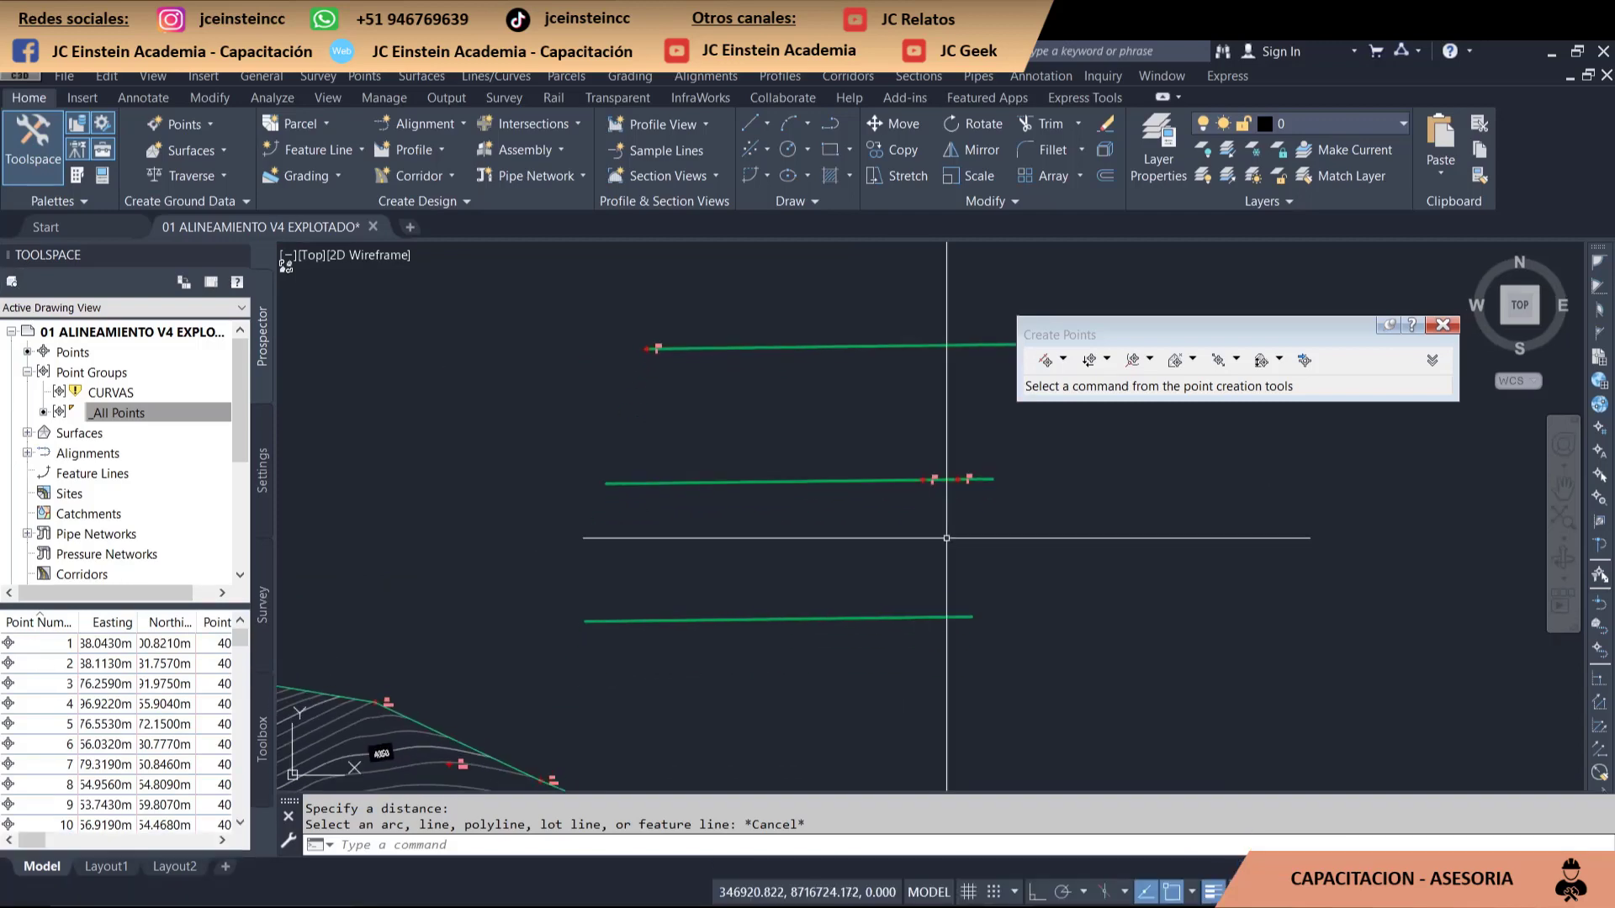
pyautogui.moveTo(946, 549); pyautogui.dragTo(856, 603, button='middle')
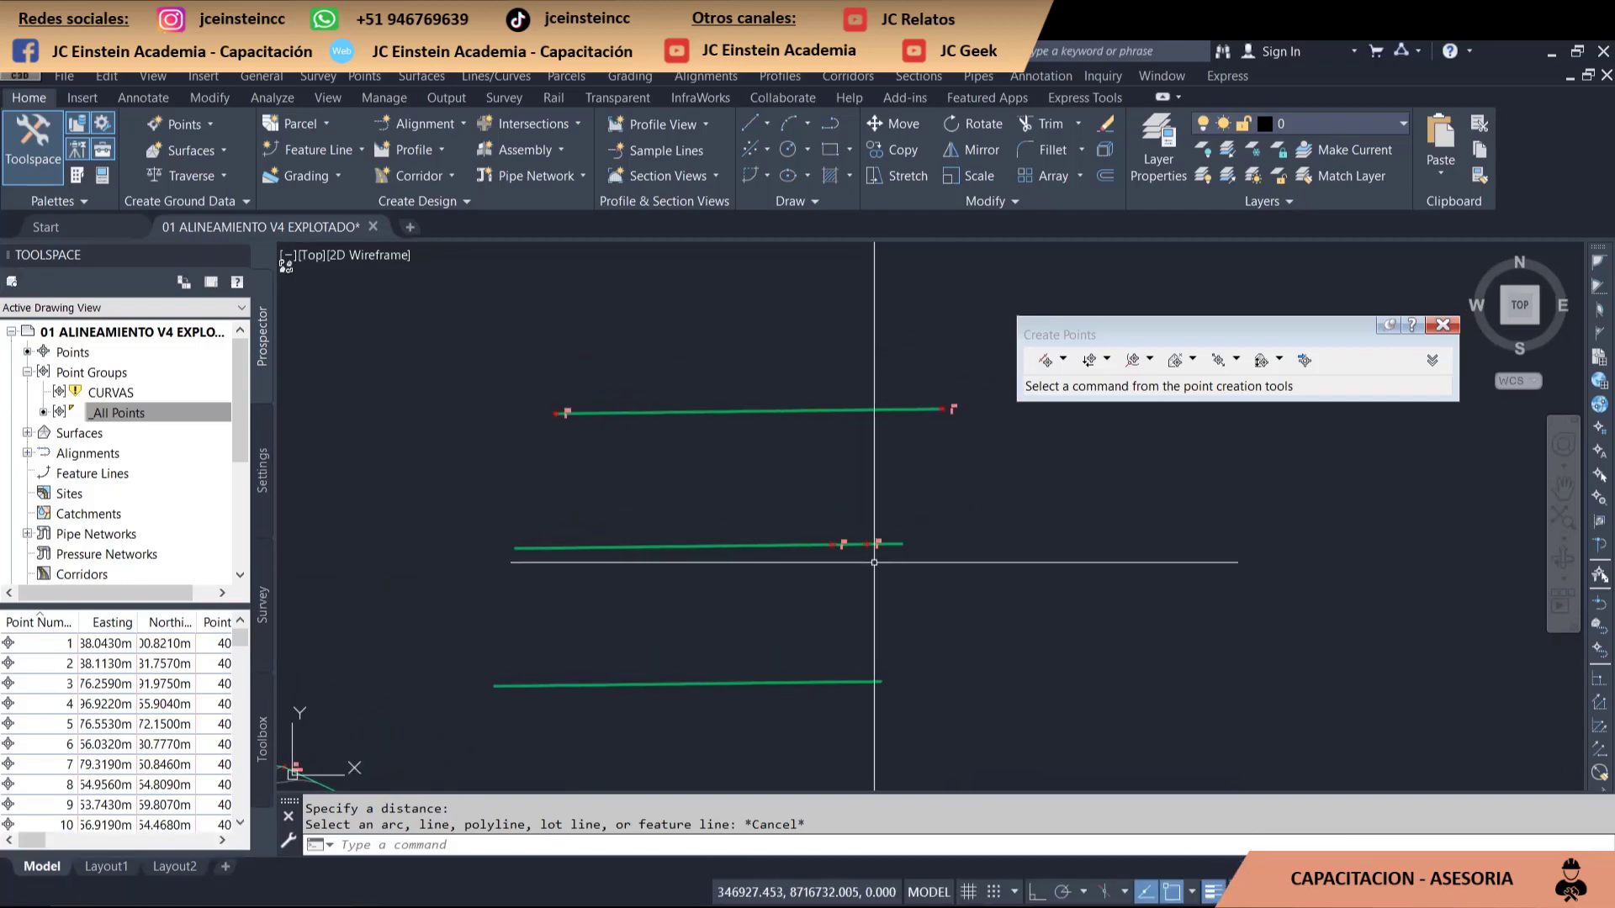
pyautogui.moveTo(875, 547); pyautogui.dragTo(926, 526, button='middle')
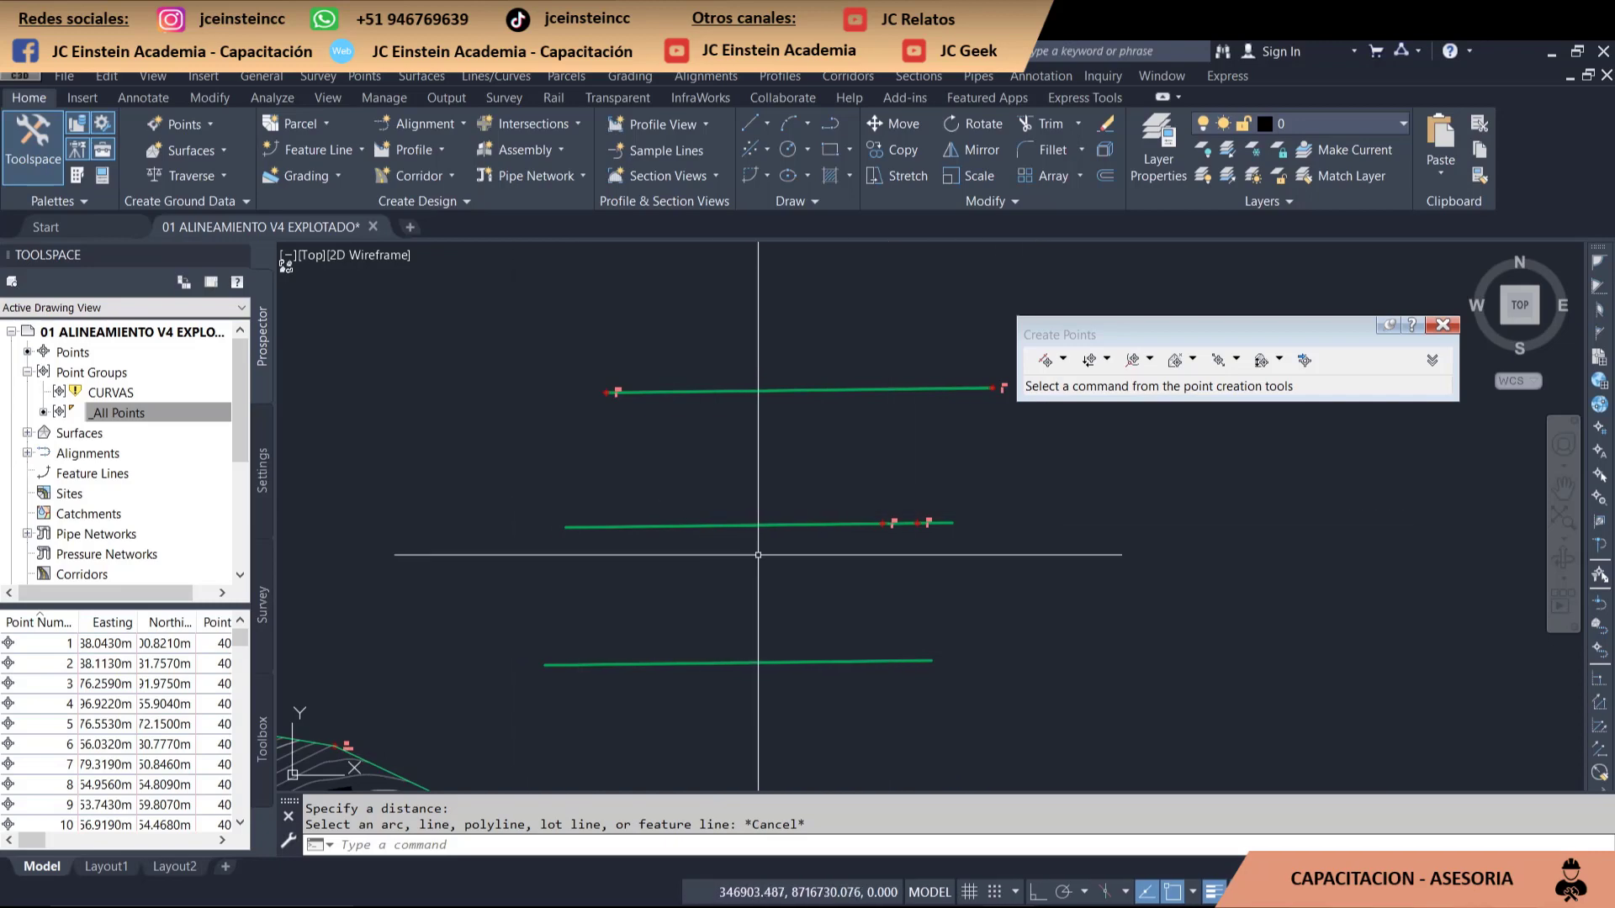
pyautogui.moveTo(842, 573); pyautogui.dragTo(849, 521, button='middle')
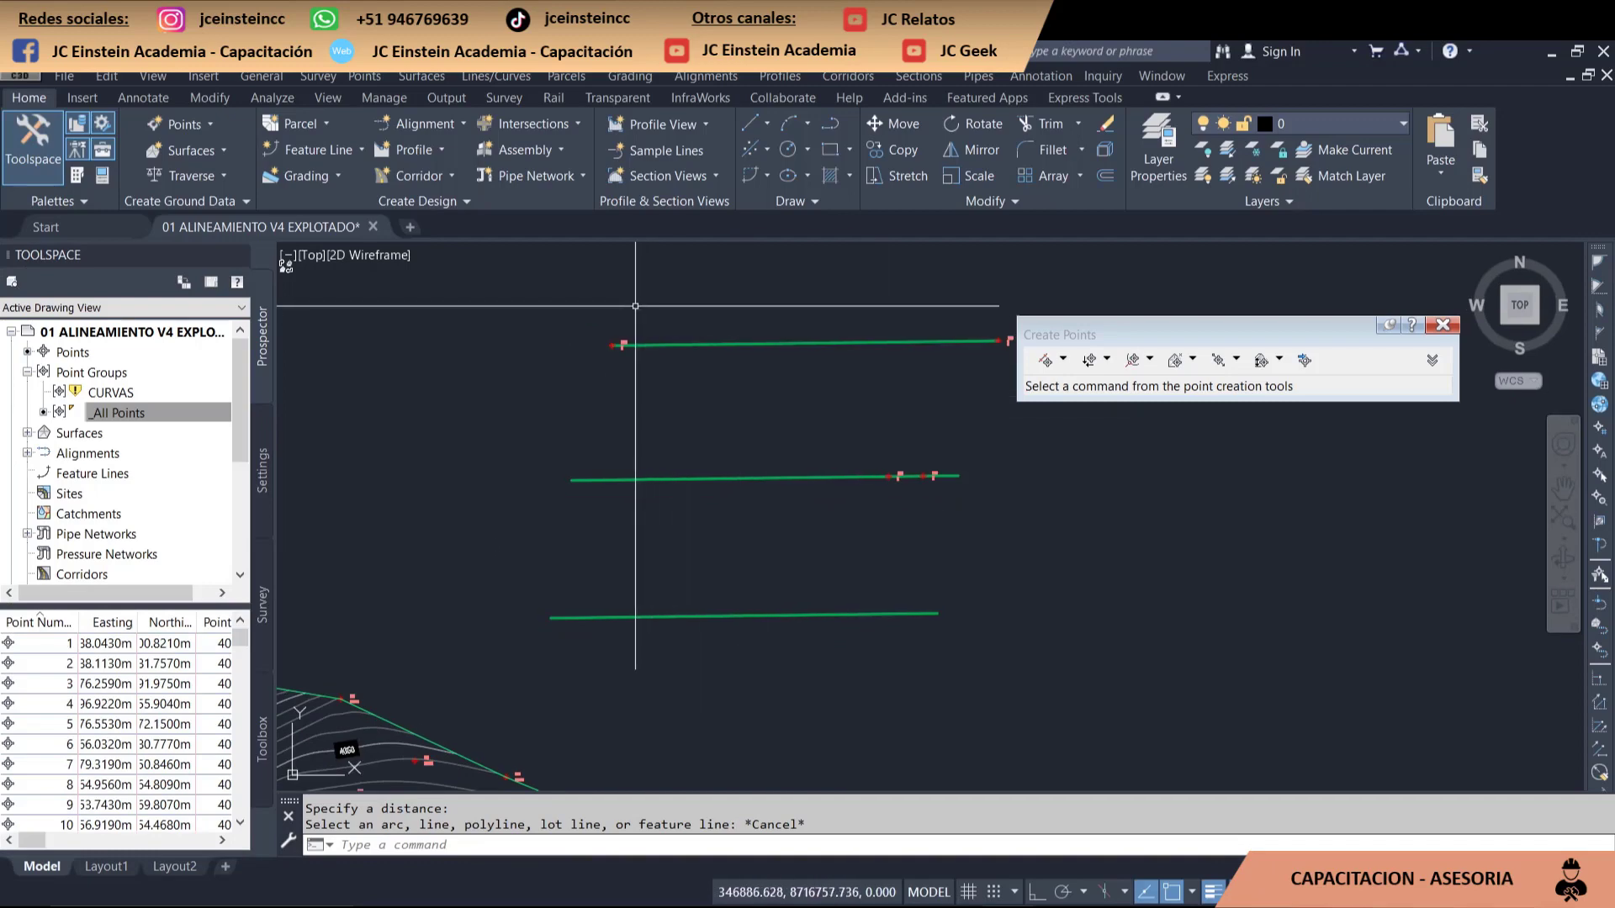
pyautogui.moveTo(930, 574); pyautogui.dragTo(935, 523, button='middle')
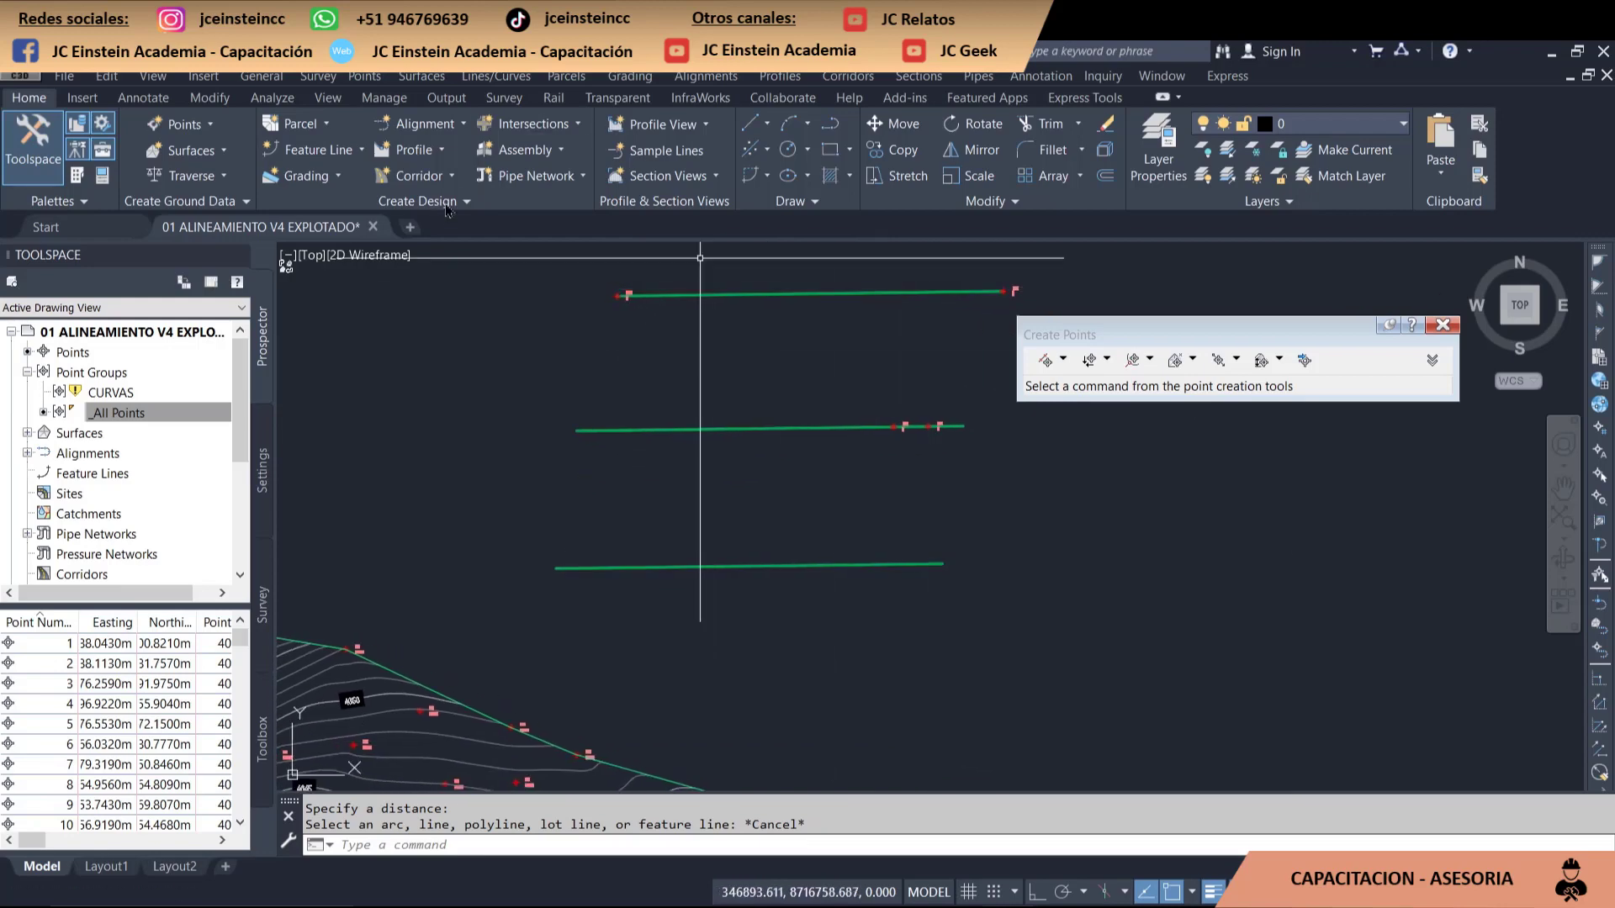
pyautogui.moveTo(538, 539); pyautogui.dragTo(626, 362, button='middle')
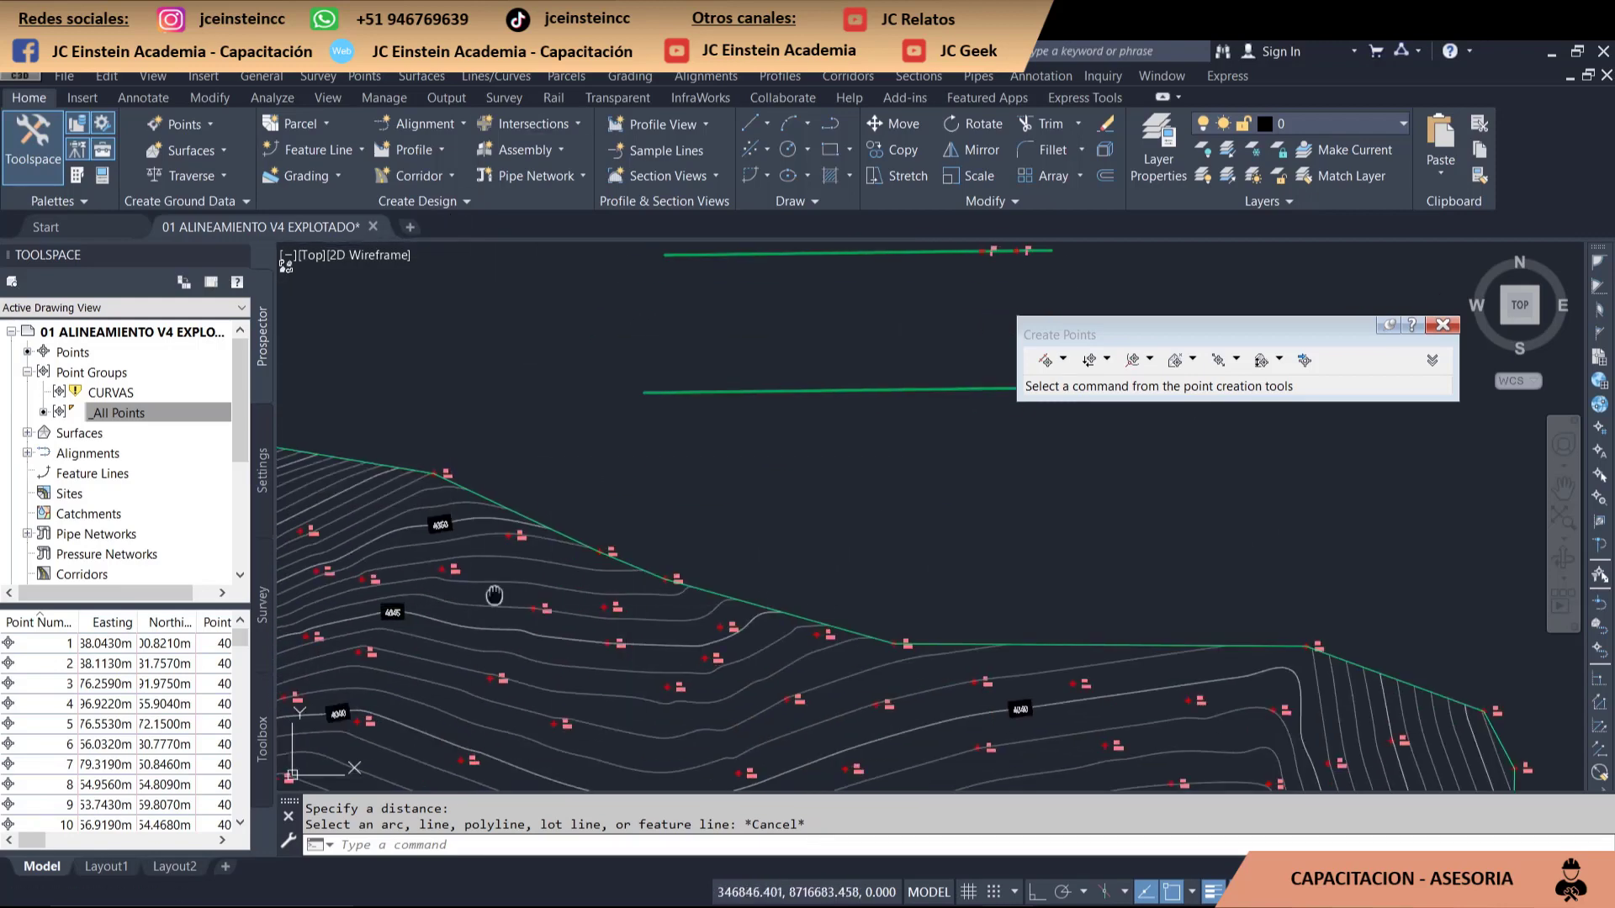
pyautogui.scroll(-5, 577, 412)
pyautogui.scroll(4, 547, 412)
pyautogui.scroll(3, 539, 405)
pyautogui.scroll(2, 519, 403)
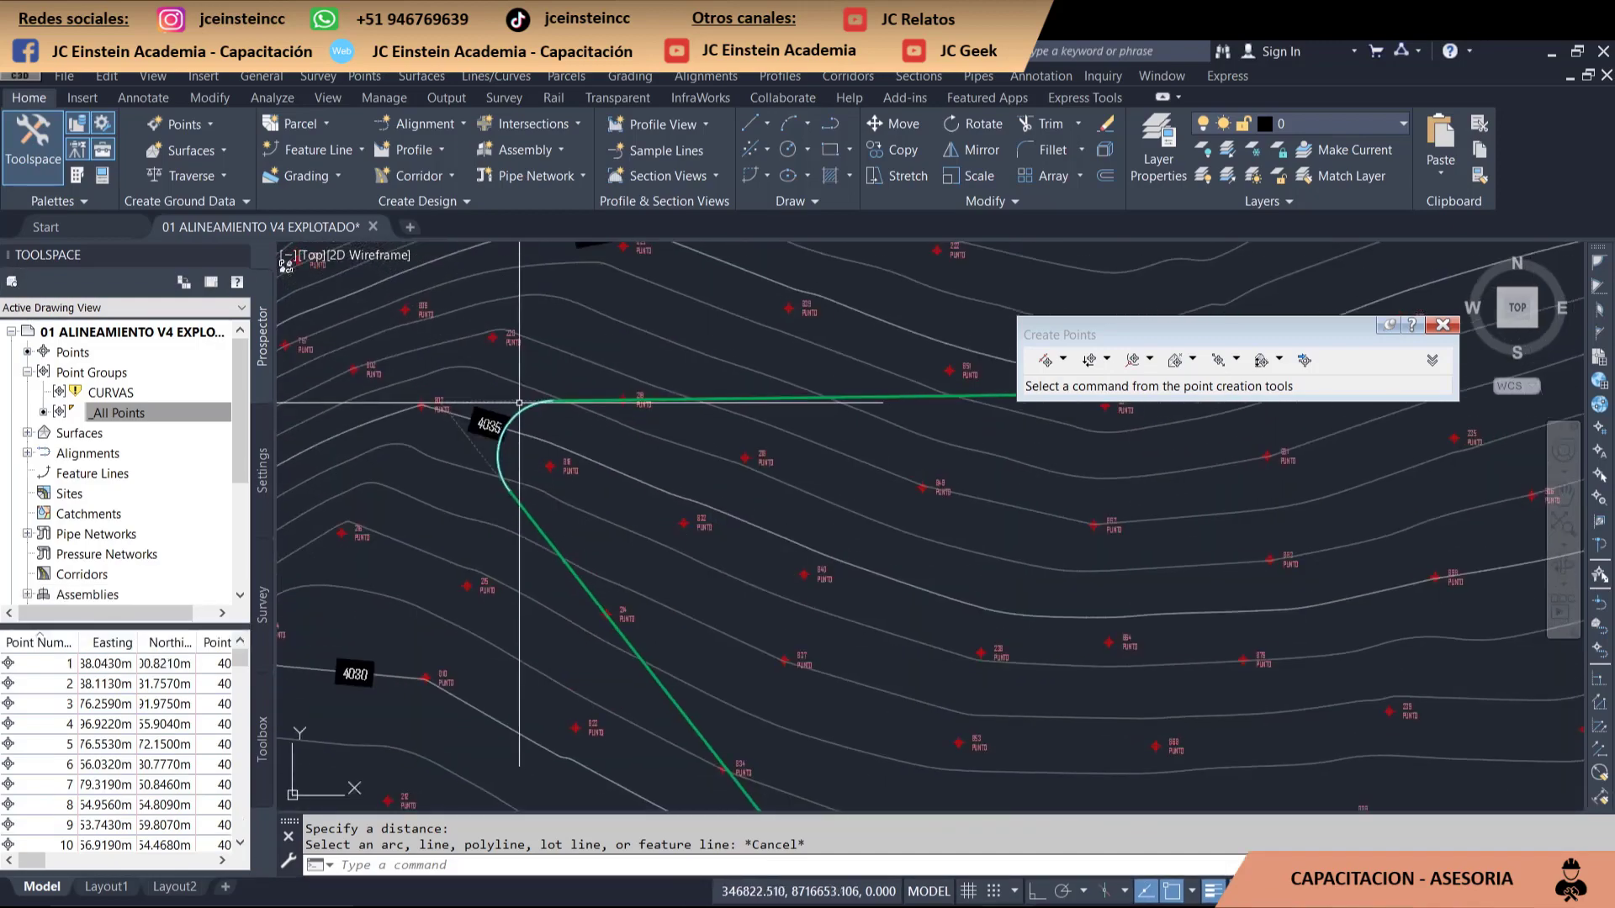
pyautogui.scroll(4, 519, 403)
# - Copy the alignment's curved arc to a spot beside the green lines
pyautogui.click(538, 409)
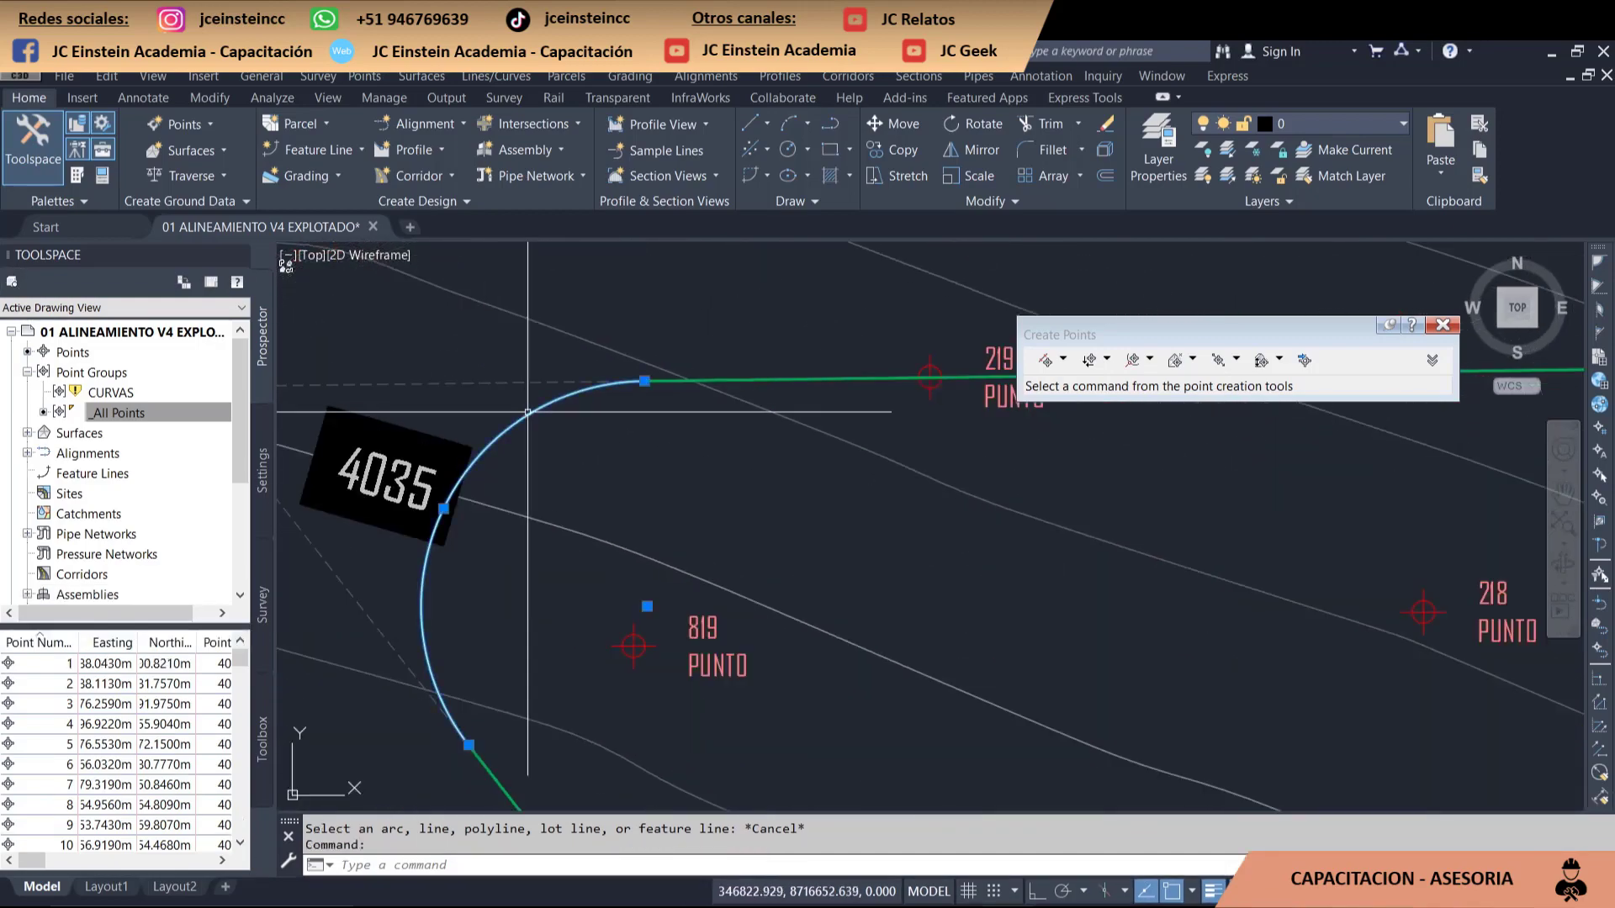
pyautogui.write('Co')
pyautogui.press('Return')
pyautogui.click(604, 458)
pyautogui.scroll(-3, 623, 459)
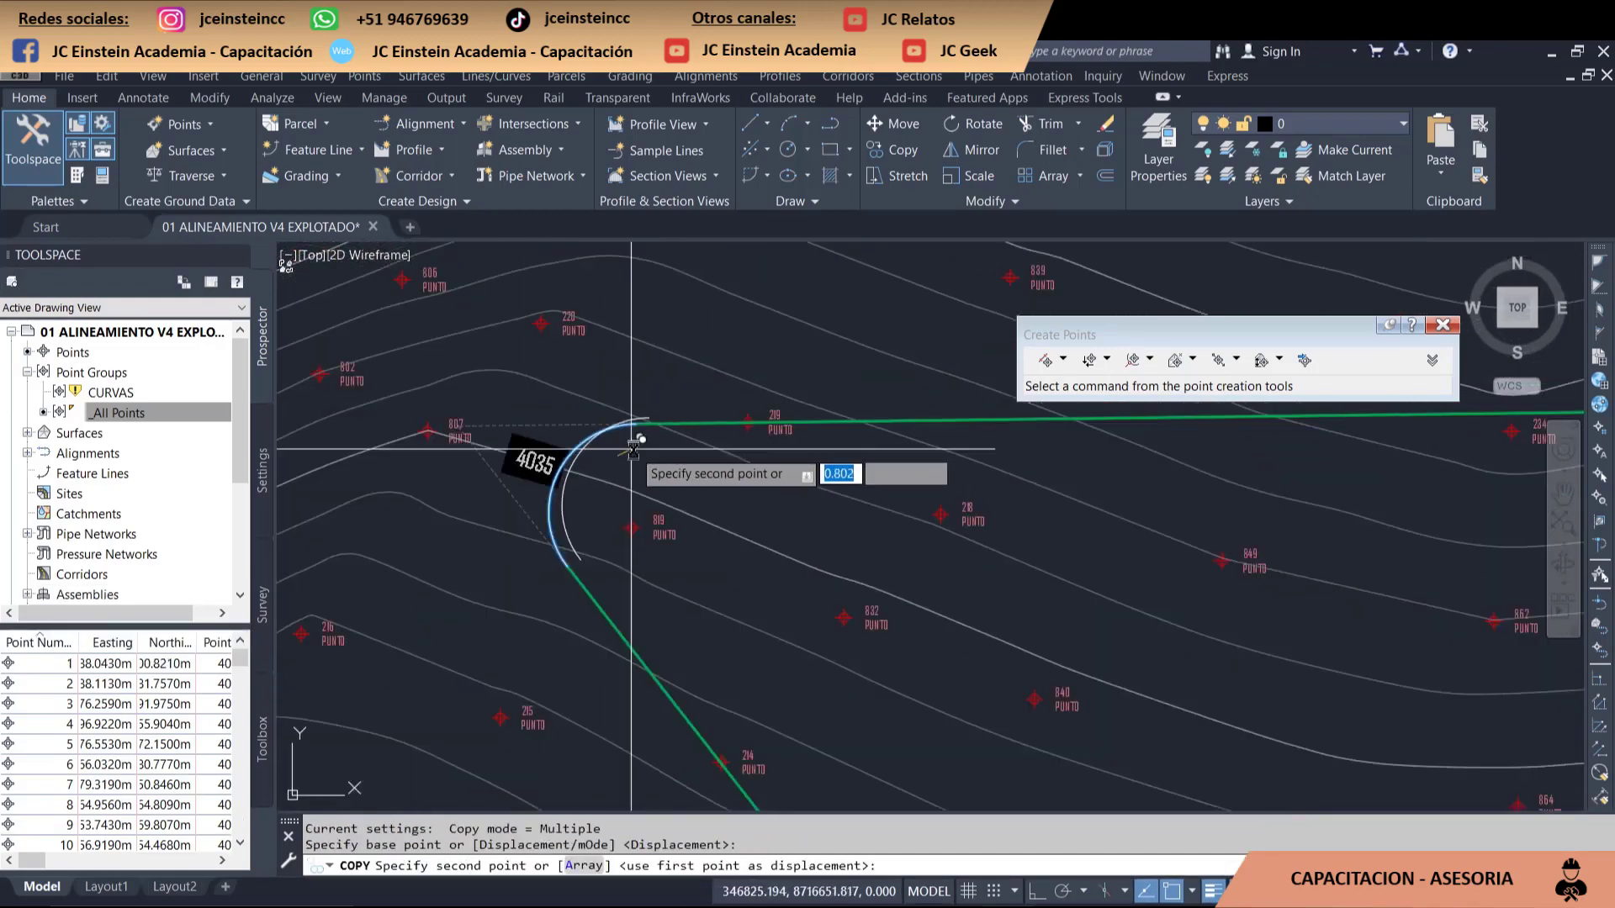
pyautogui.moveTo(710, 379)
pyautogui.mouseDown(button='middle')
pyautogui.moveTo(587, 521)
pyautogui.moveTo(601, 467)
pyautogui.mouseUp(button='middle')
pyautogui.scroll(-5, 656, 463)
pyautogui.scroll(2, 639, 361)
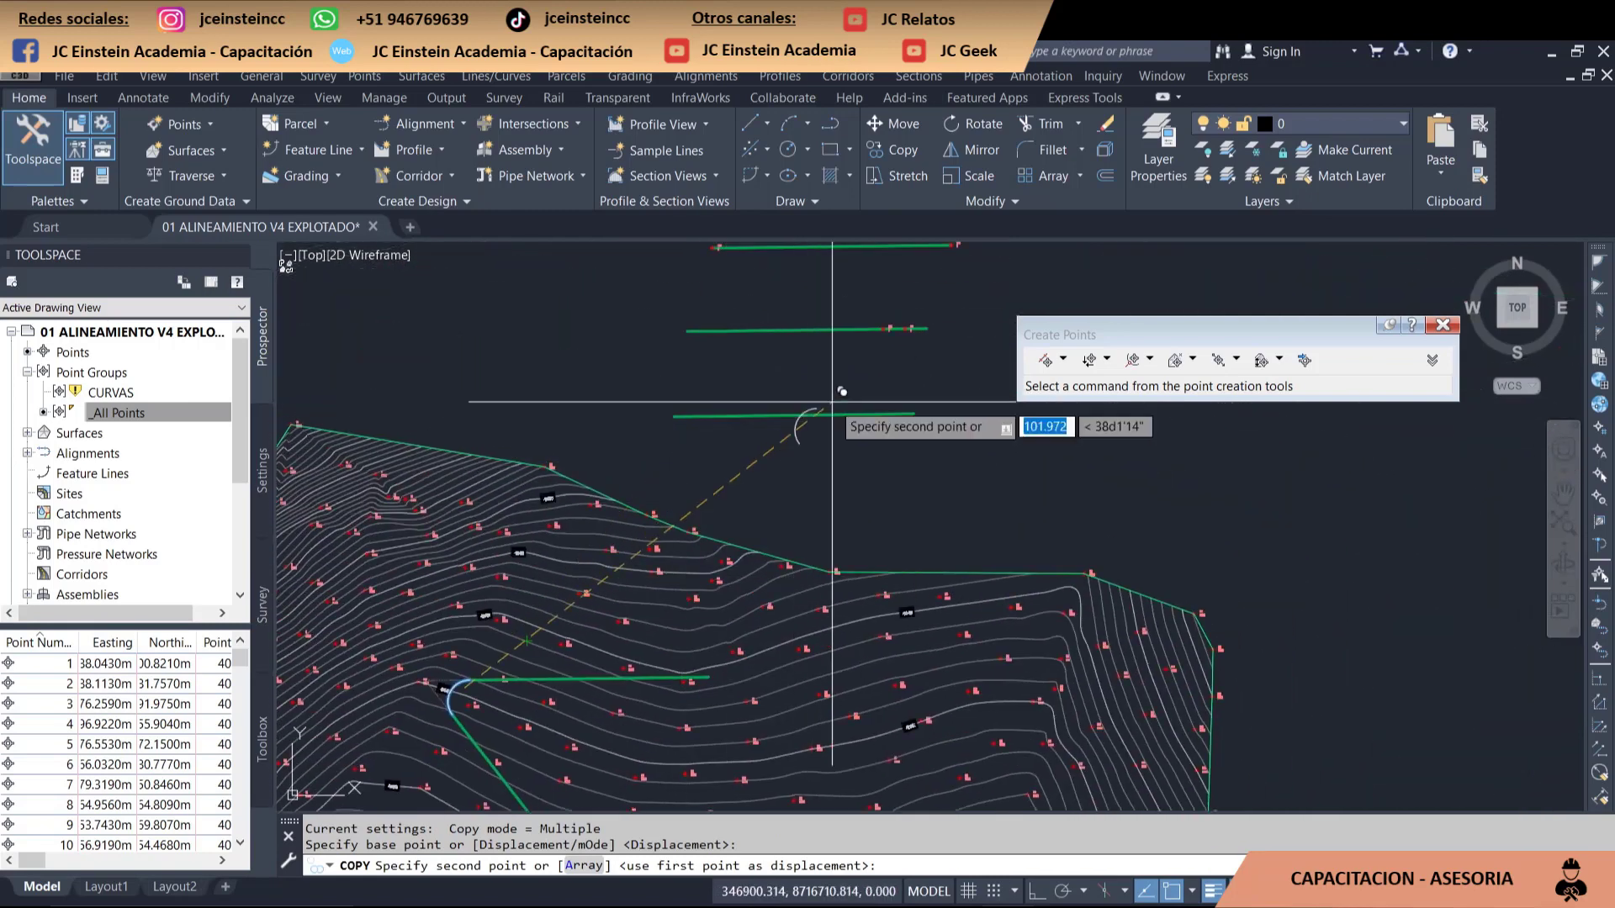
pyautogui.click(544, 397)
pyautogui.press('Escape')
# - Pan and zoom to review the copied arc and the green lines
pyautogui.scroll(2, 547, 404)
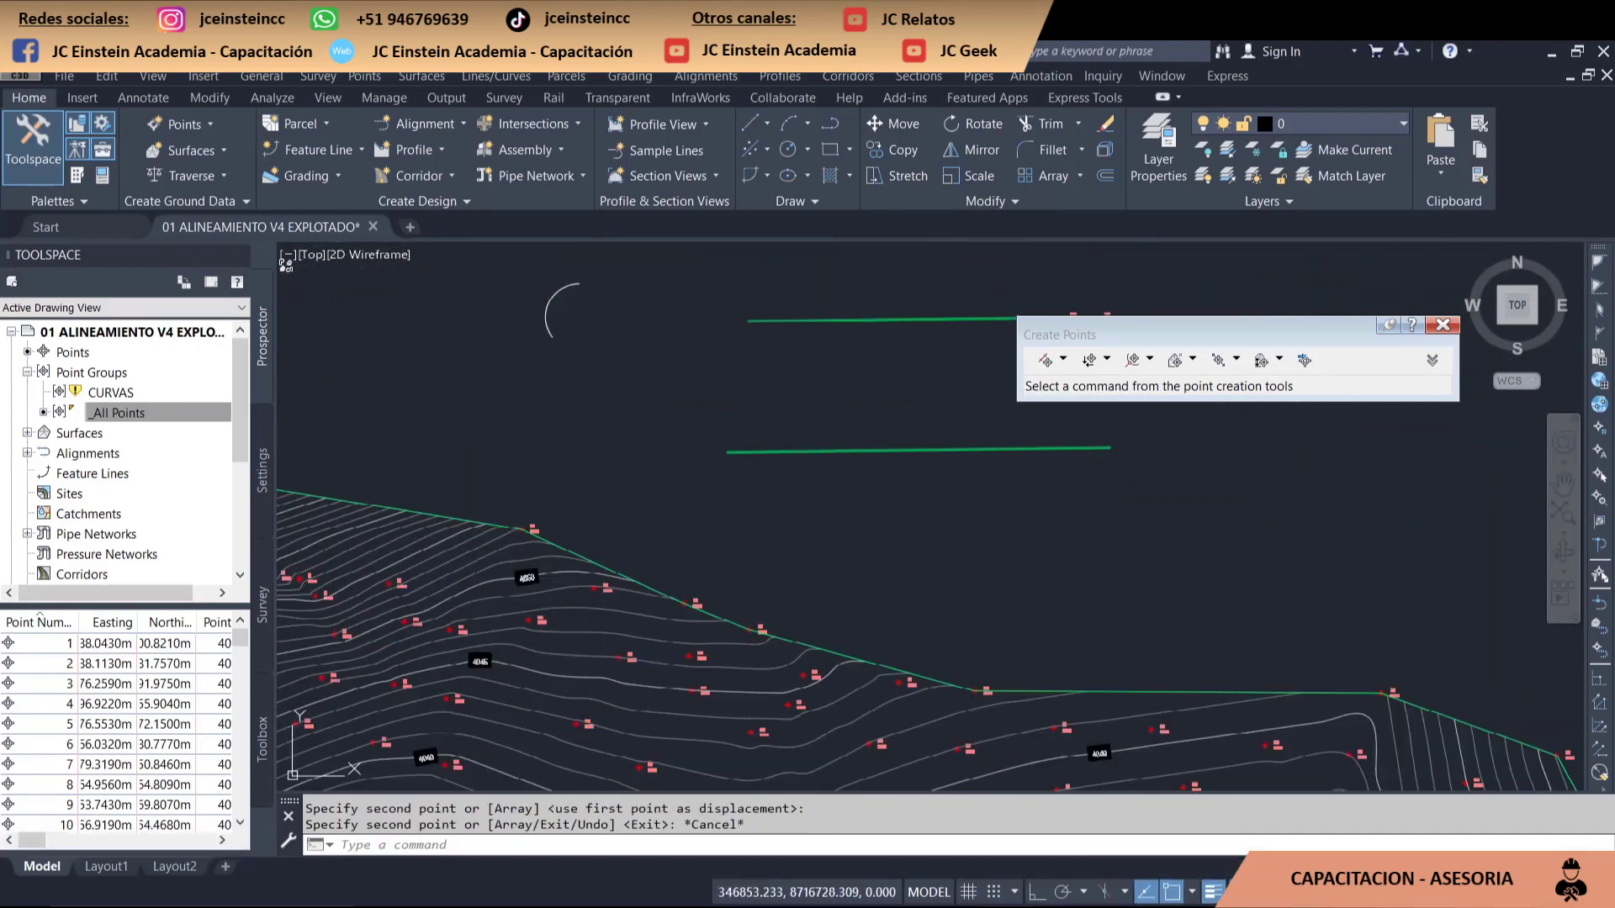
pyautogui.moveTo(604, 303); pyautogui.dragTo(553, 457, button='middle')
pyautogui.scroll(2, 551, 433)
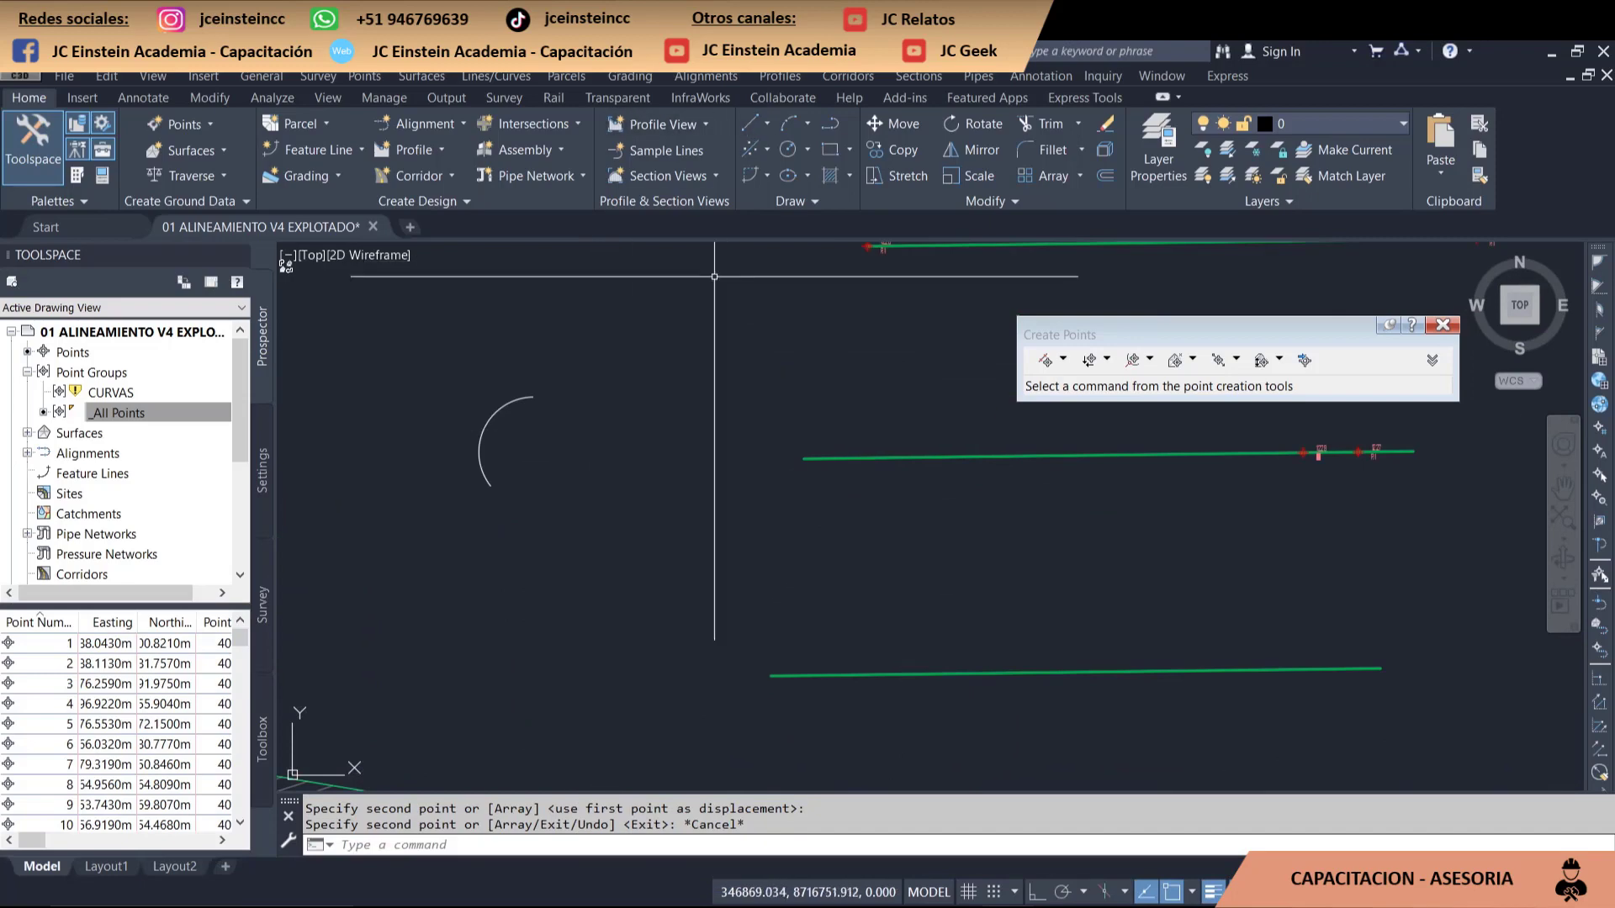
pyautogui.moveTo(1042, 511); pyautogui.dragTo(762, 401, button='middle')
pyautogui.scroll(-2, 1077, 539)
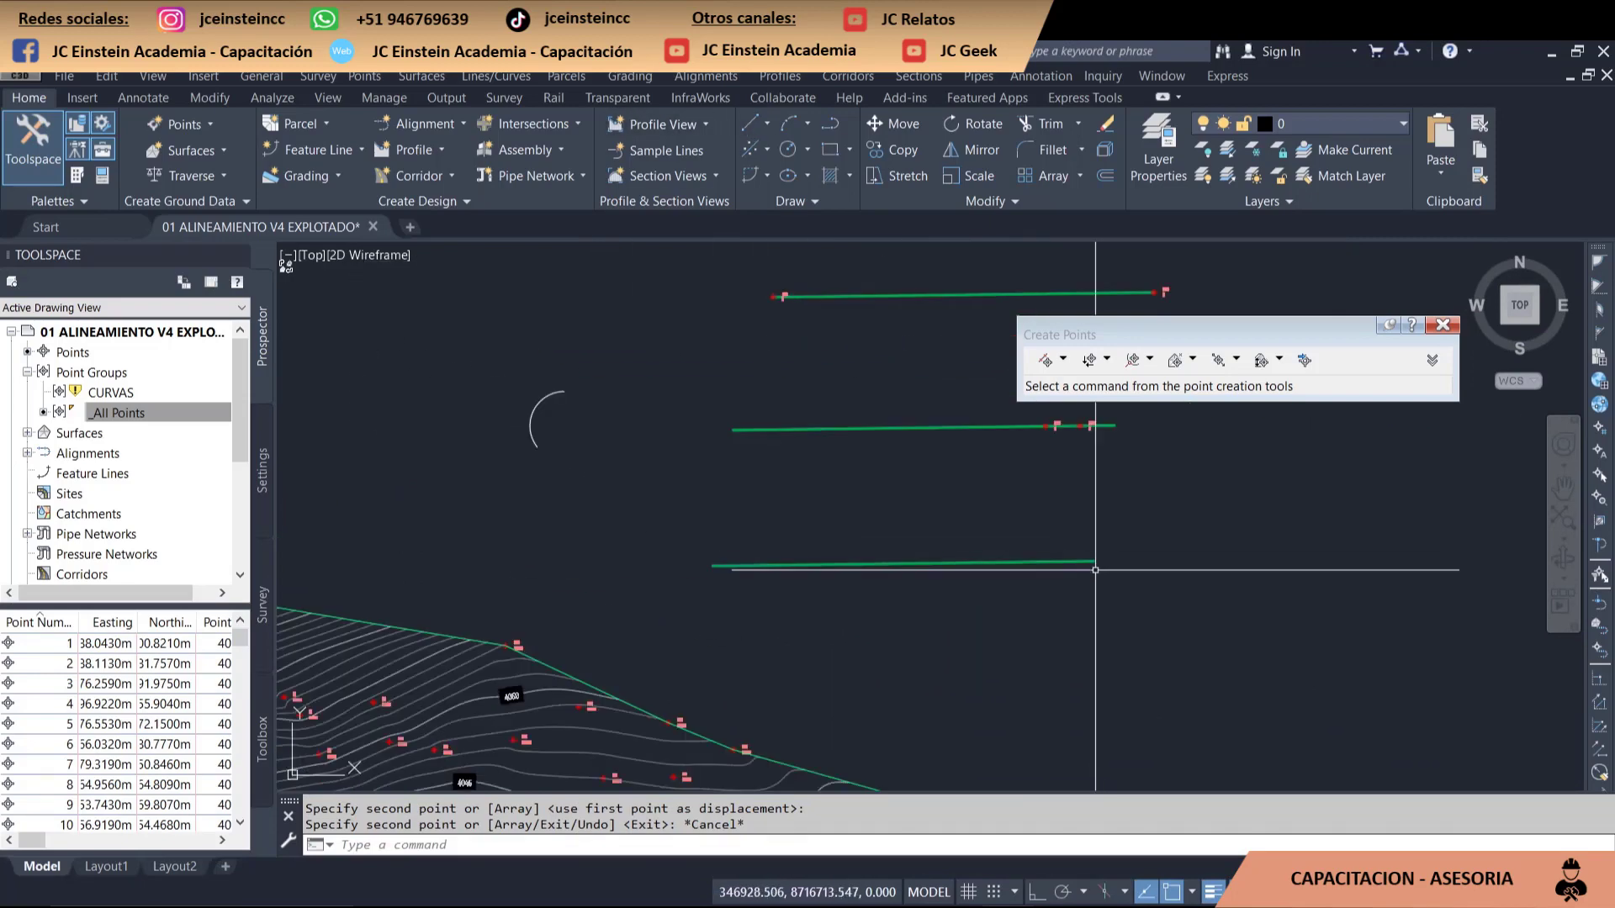
pyautogui.scroll(-2, 1001, 585)
pyautogui.scroll(3, 1001, 585)
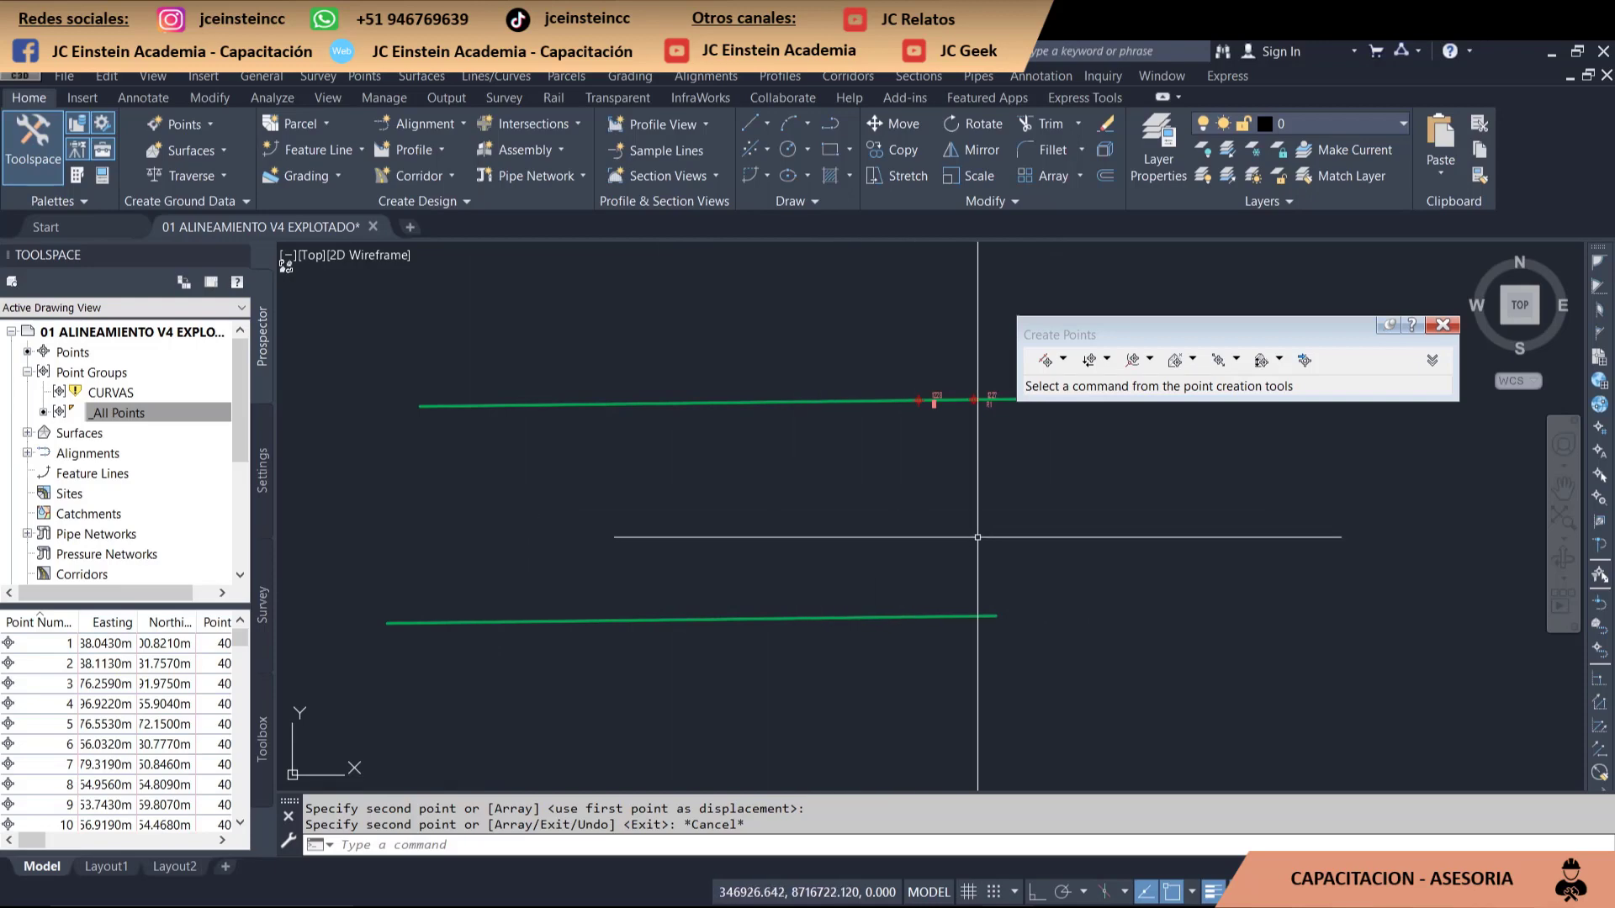
# - Place a plain drawing point at the lower line's endpoint
pyautogui.write('POINT')
pyautogui.press('Return')
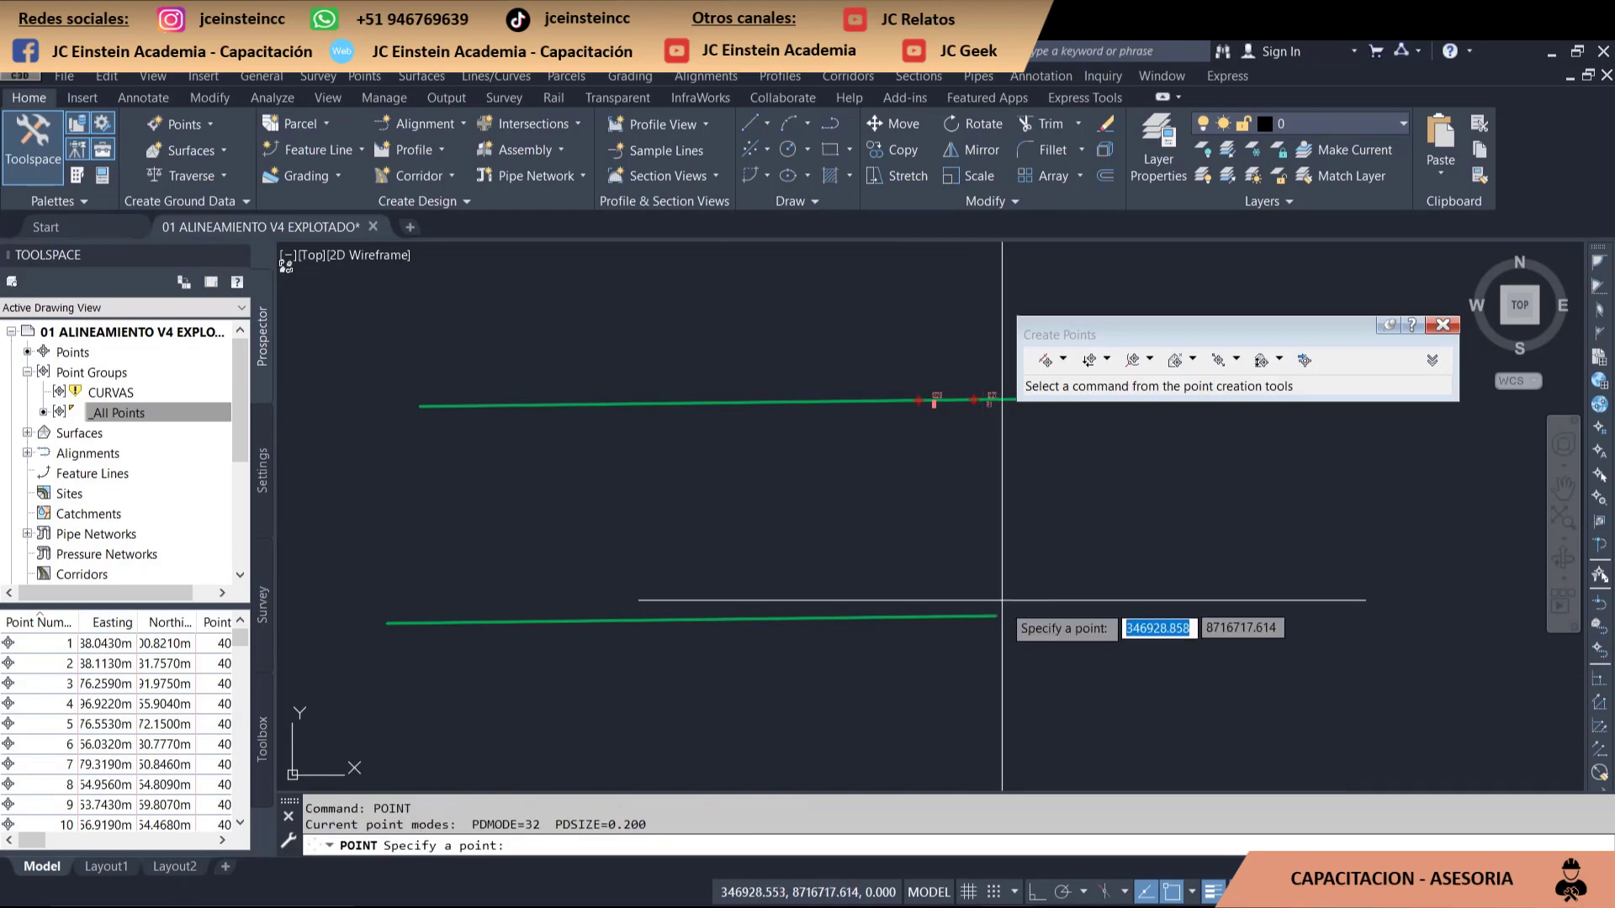
pyautogui.scroll(3, 996, 616)
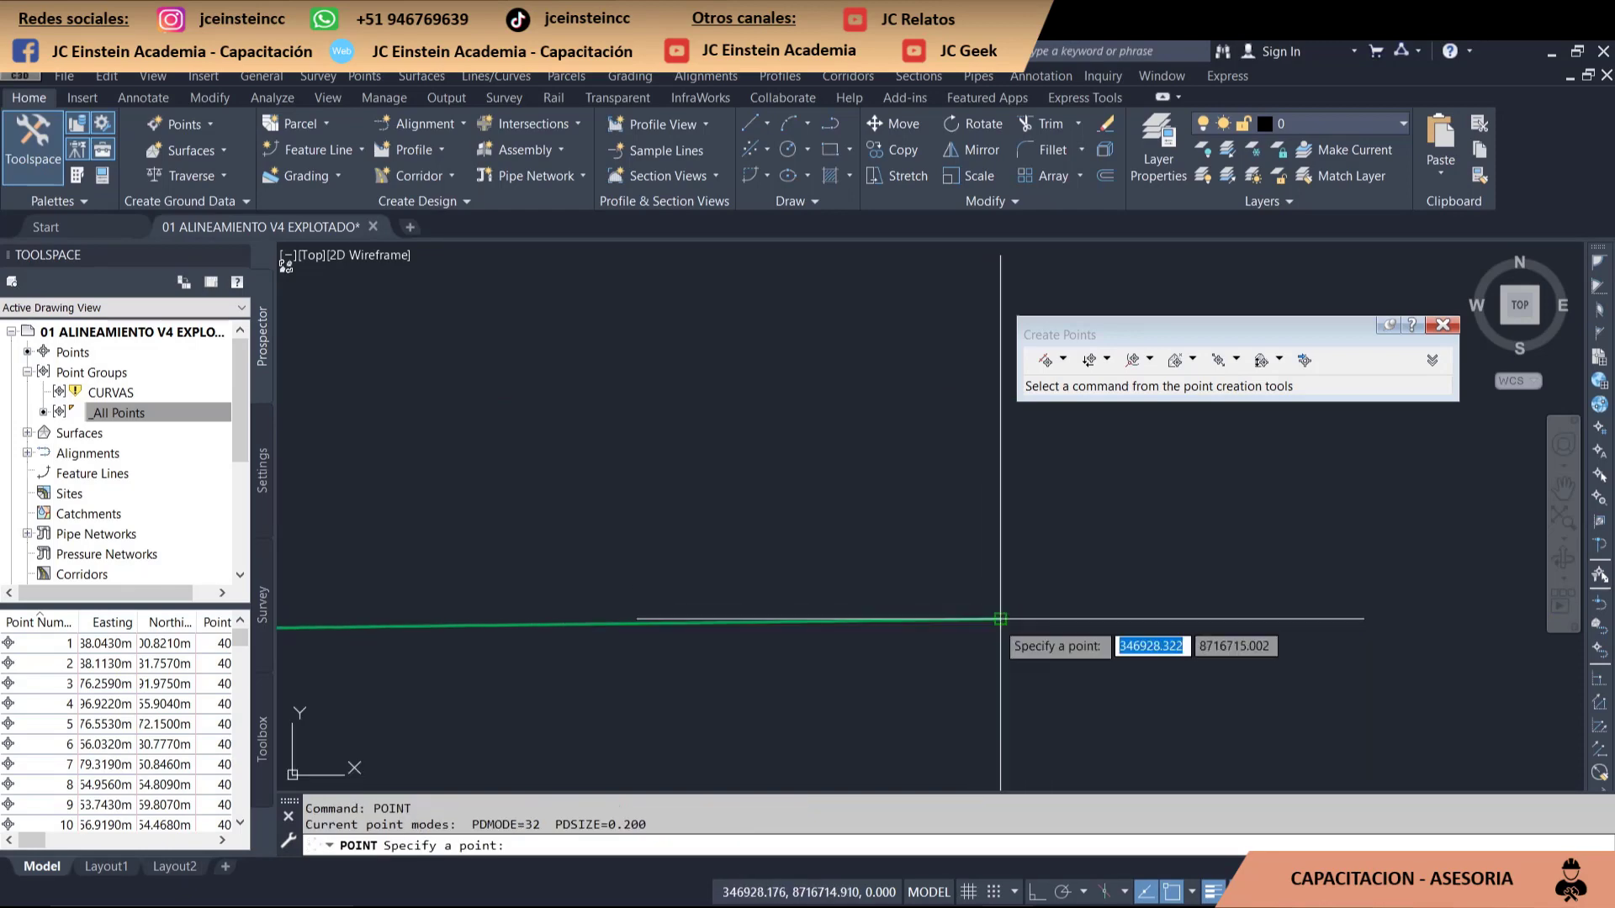
pyautogui.scroll(-2, 1000, 619)
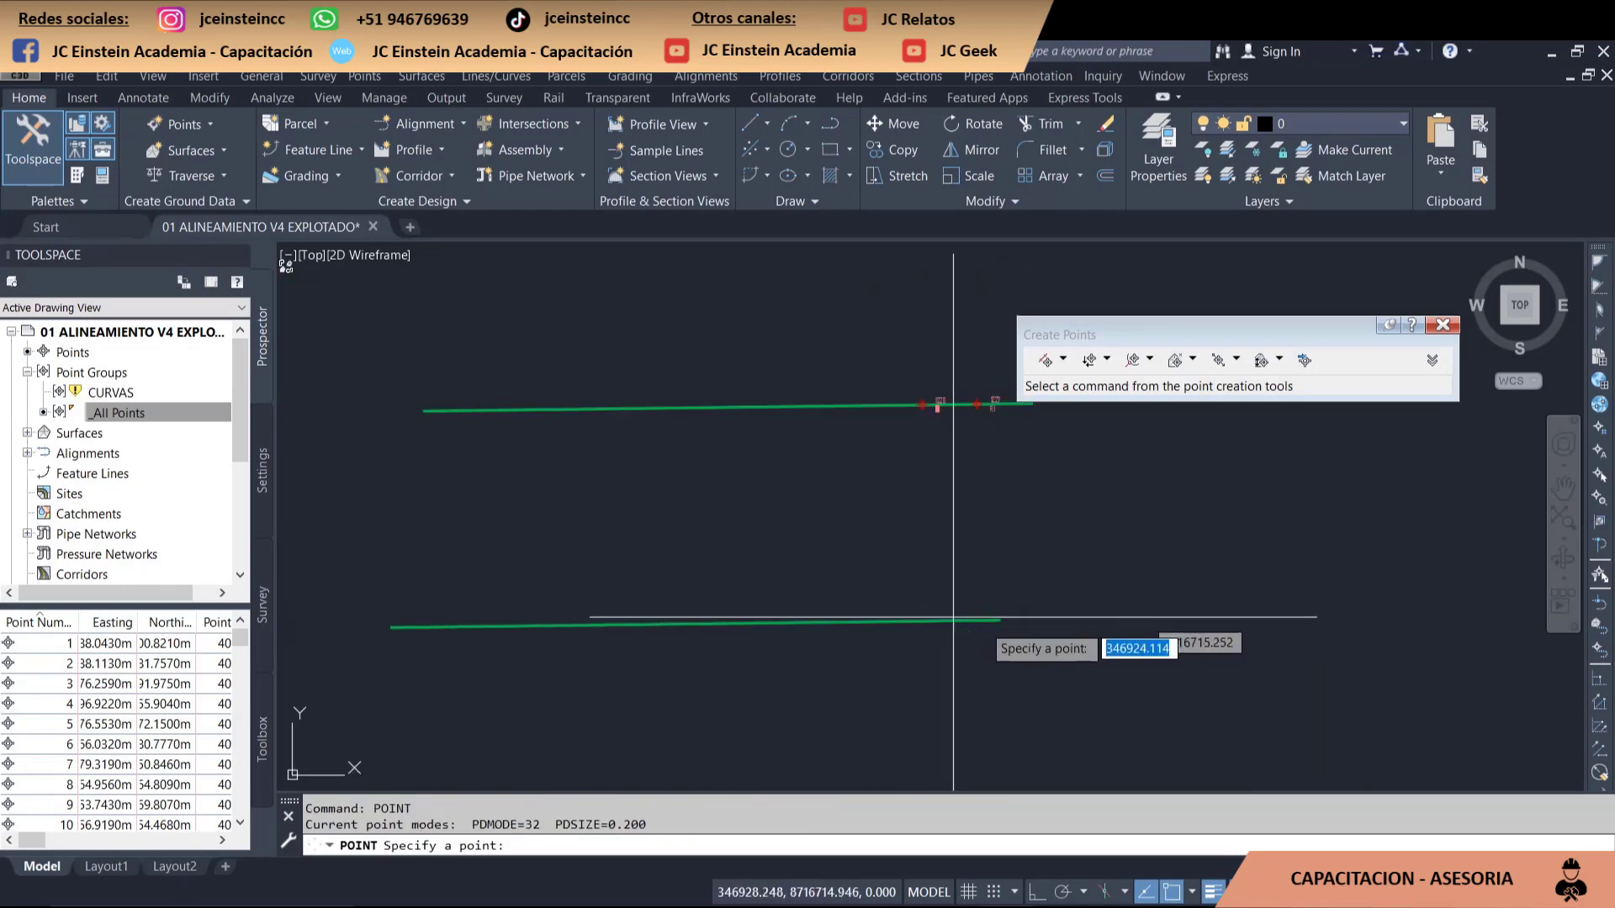
pyautogui.click(1001, 621)
pyautogui.scroll(2, 1001, 622)
pyautogui.moveTo(1007, 589); pyautogui.dragTo(904, 540, button='middle')
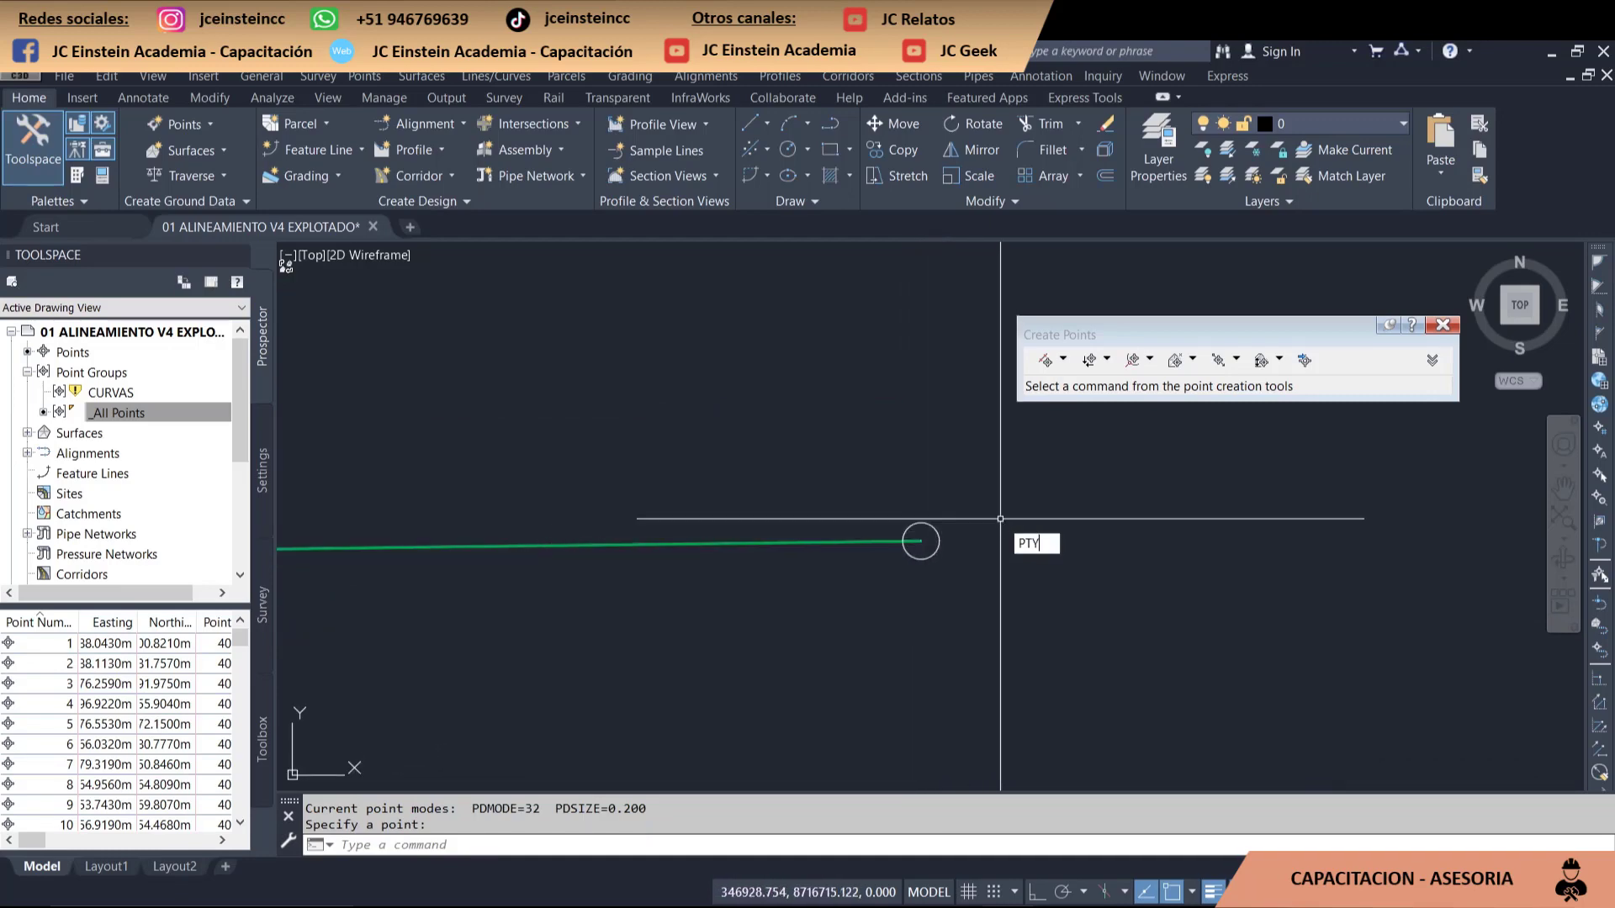
# - Set a custom circle point display style through PTYPE and confirm it
pyautogui.write('ptype')
pyautogui.press('Return')
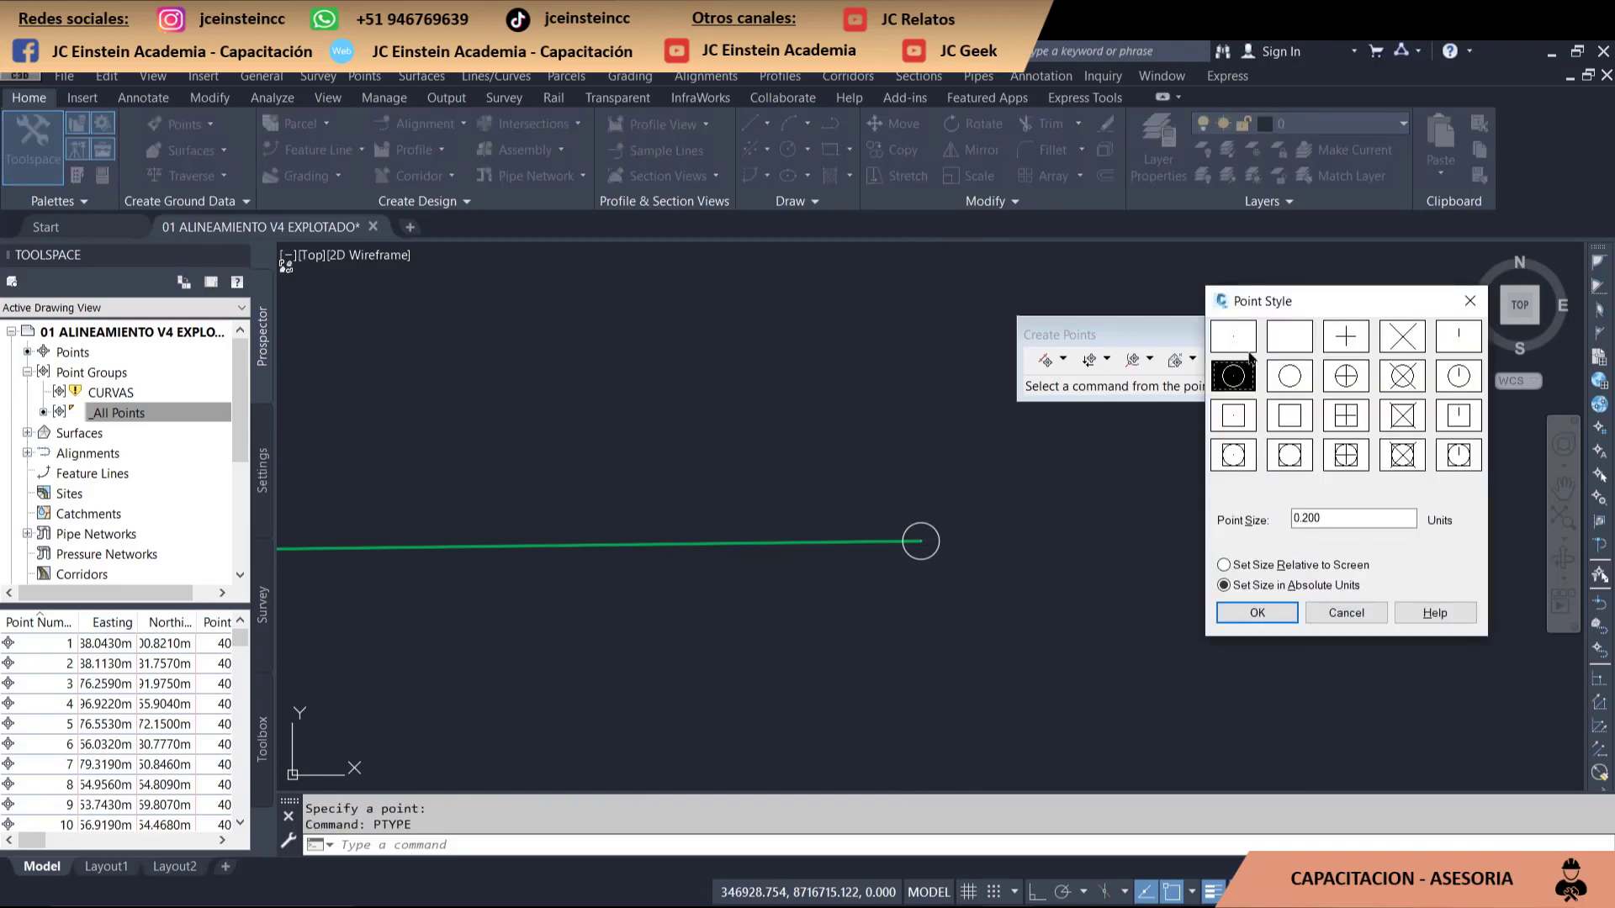
pyautogui.click(1256, 614)
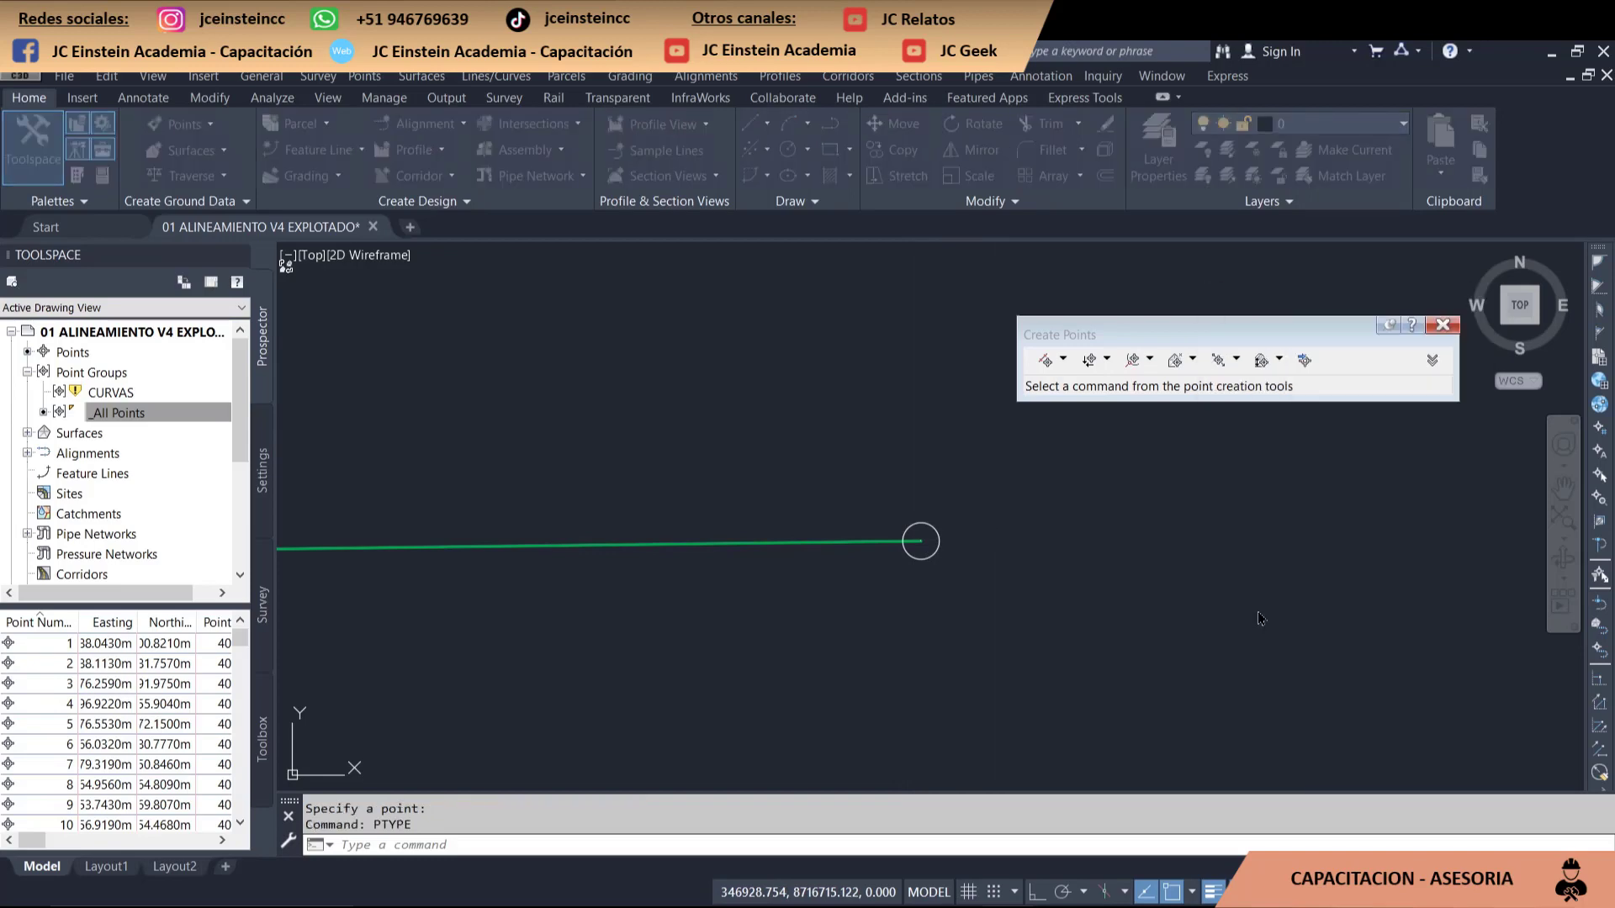
pyautogui.scroll(-2, 917, 548)
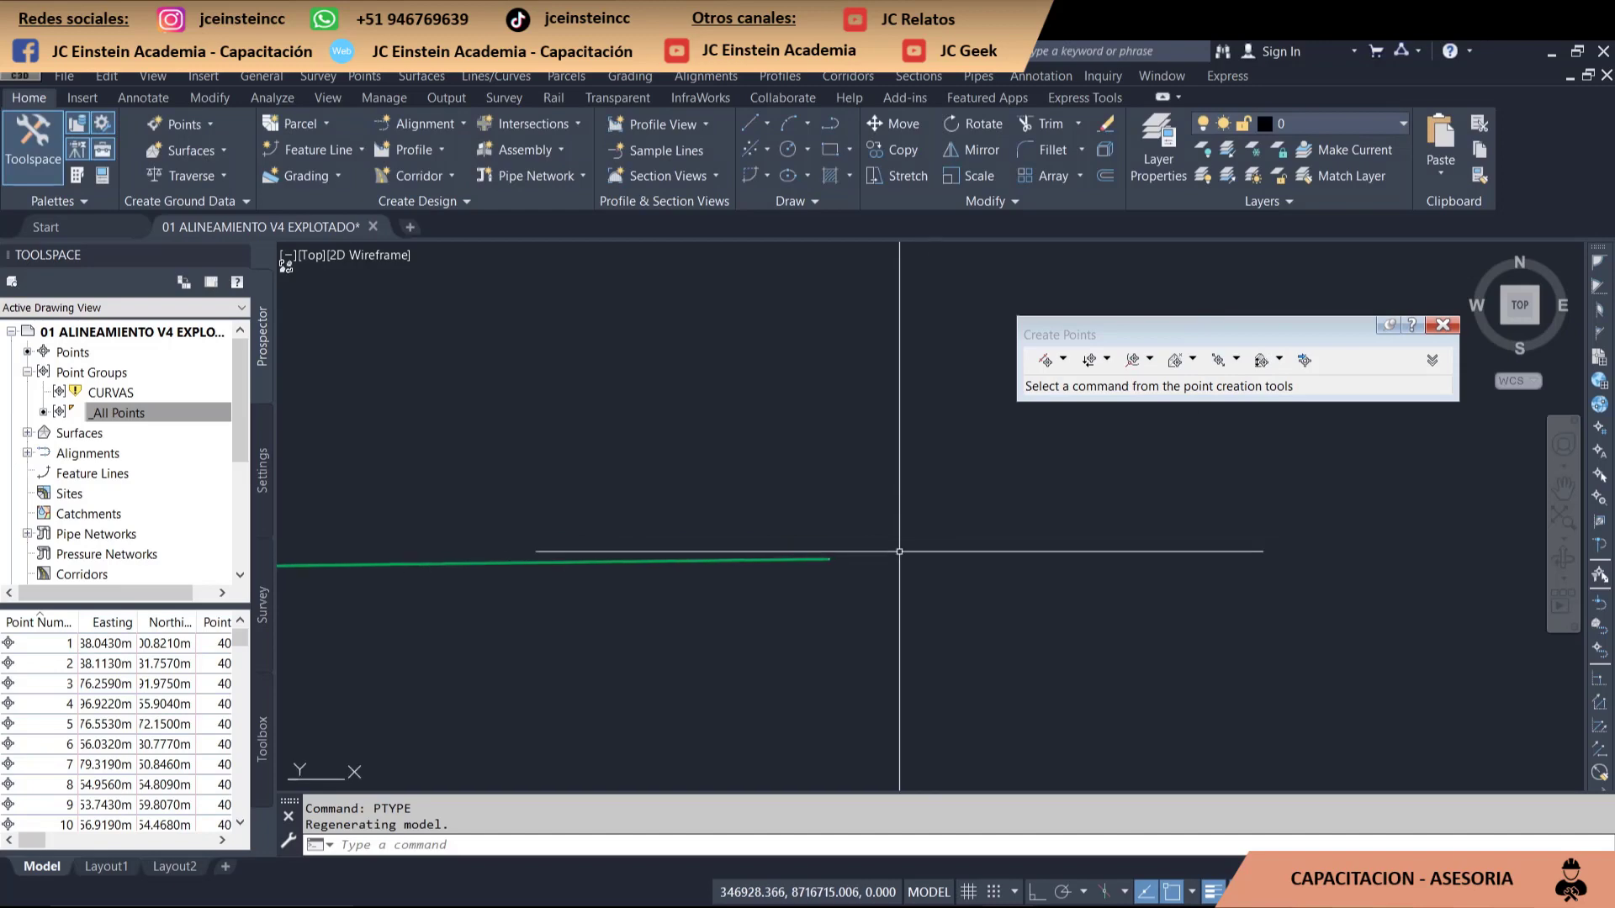
pyautogui.click(718, 508)
pyautogui.press('Escape')
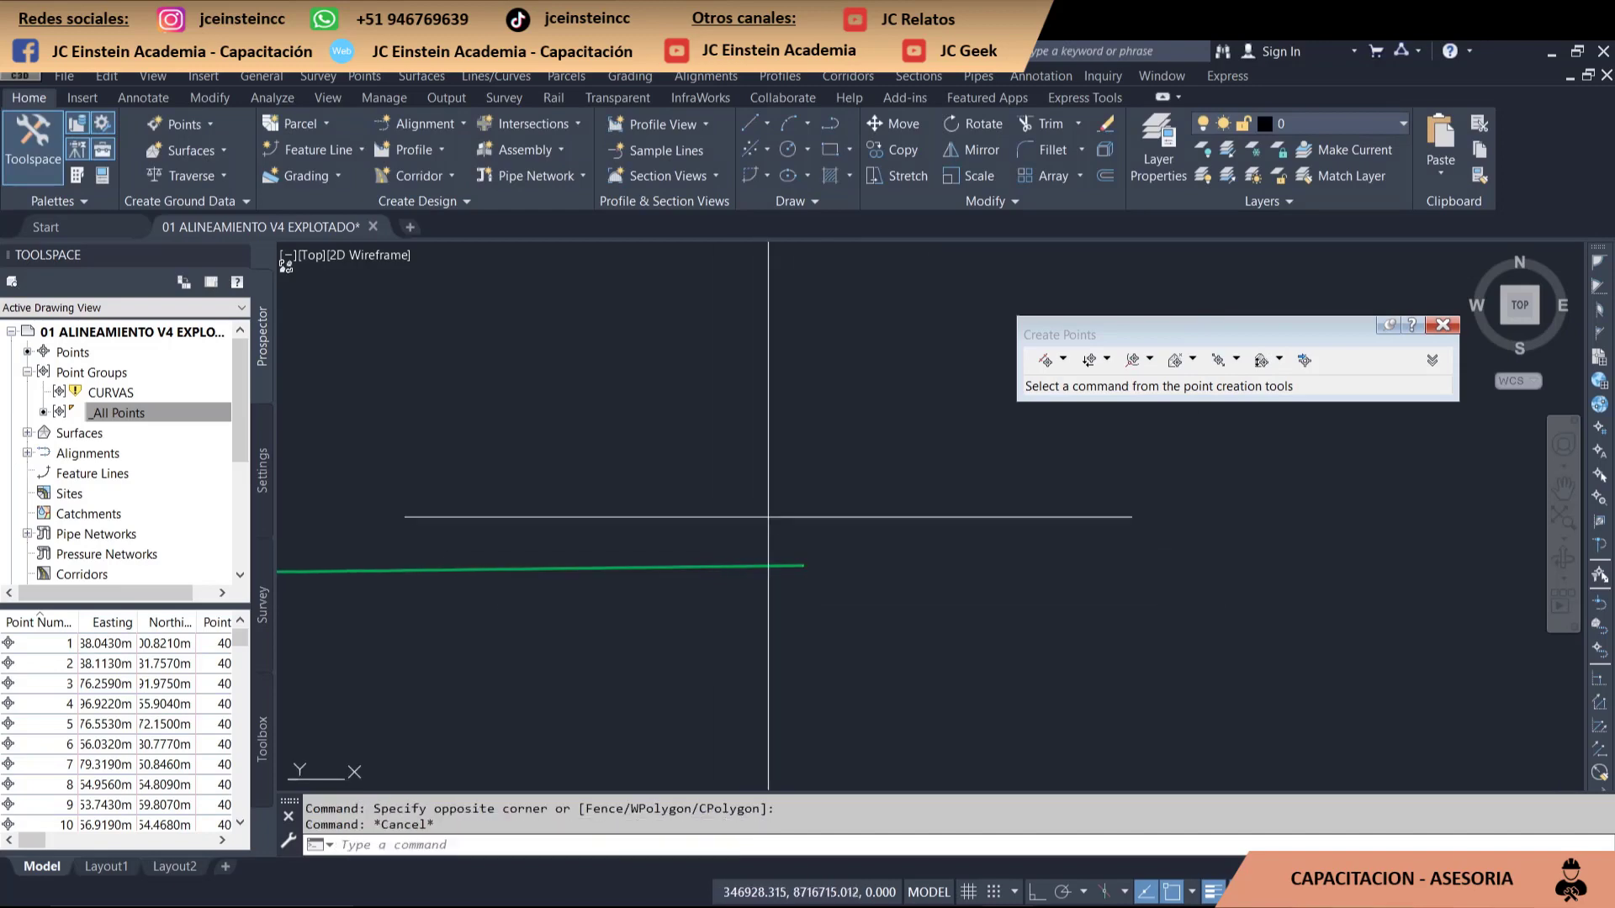
pyautogui.scroll(-1, 876, 551)
pyautogui.write('PTY')
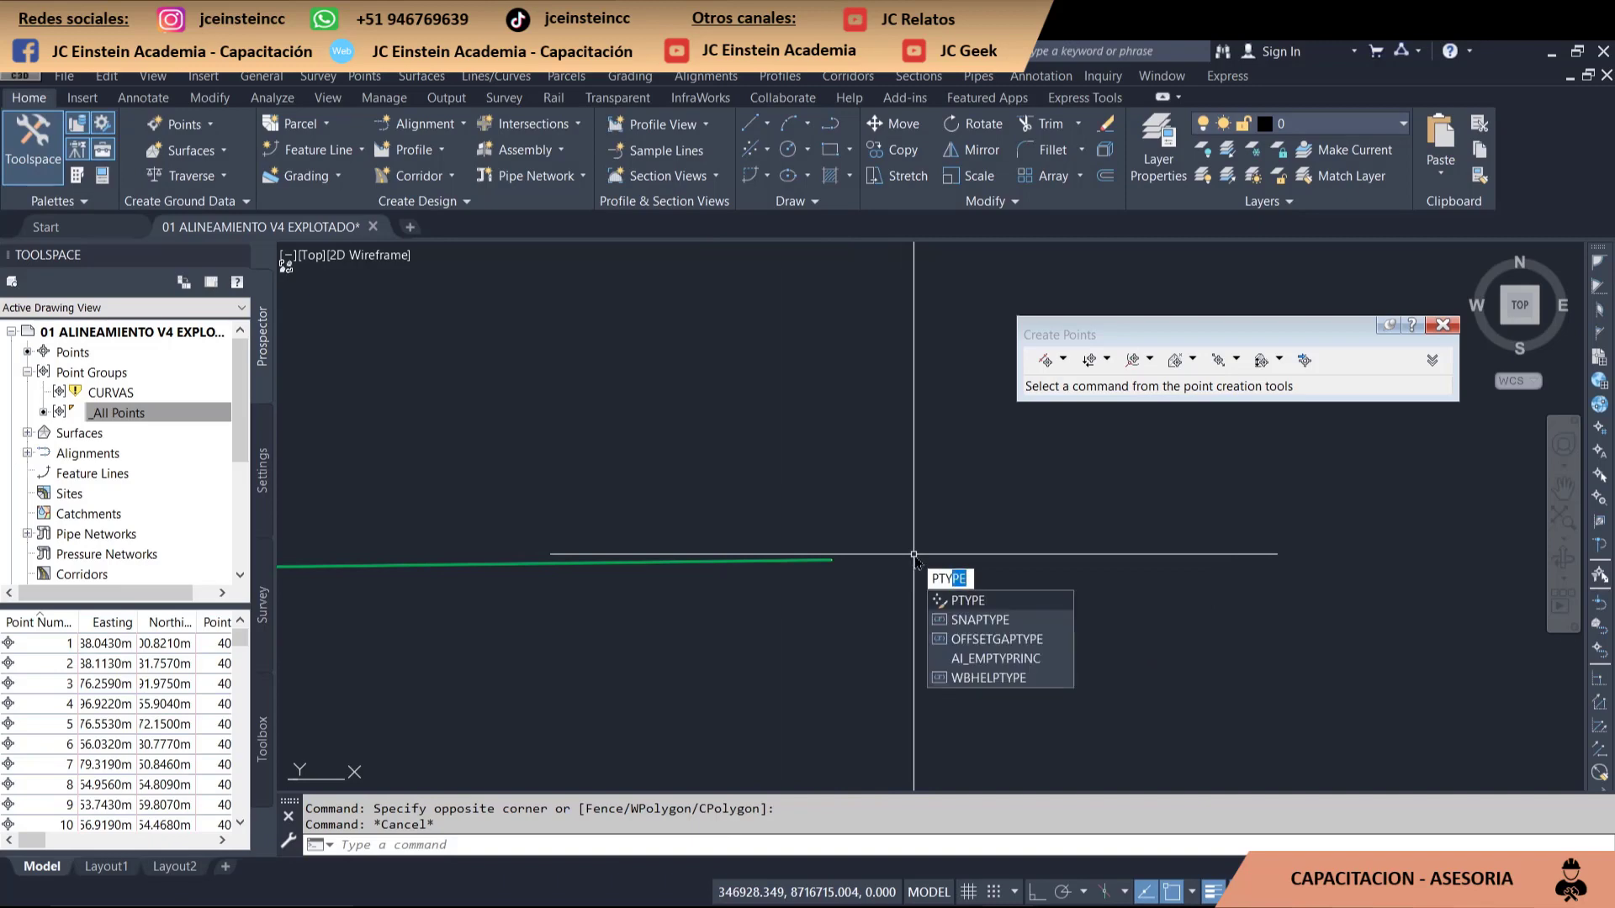
pyautogui.press('Return')
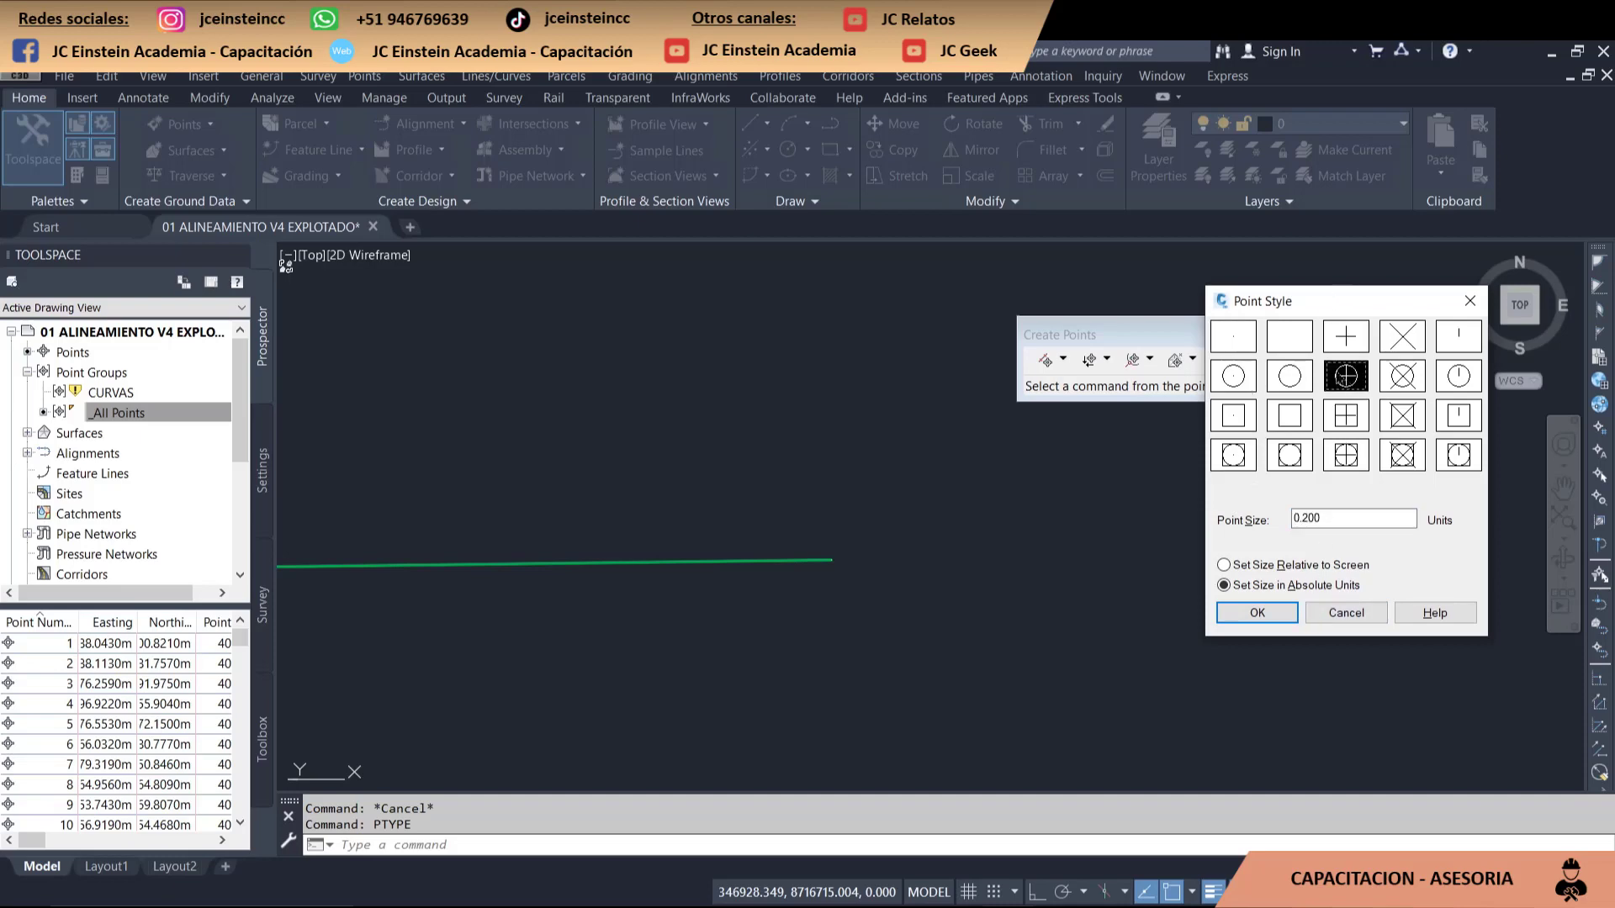
pyautogui.click(1247, 617)
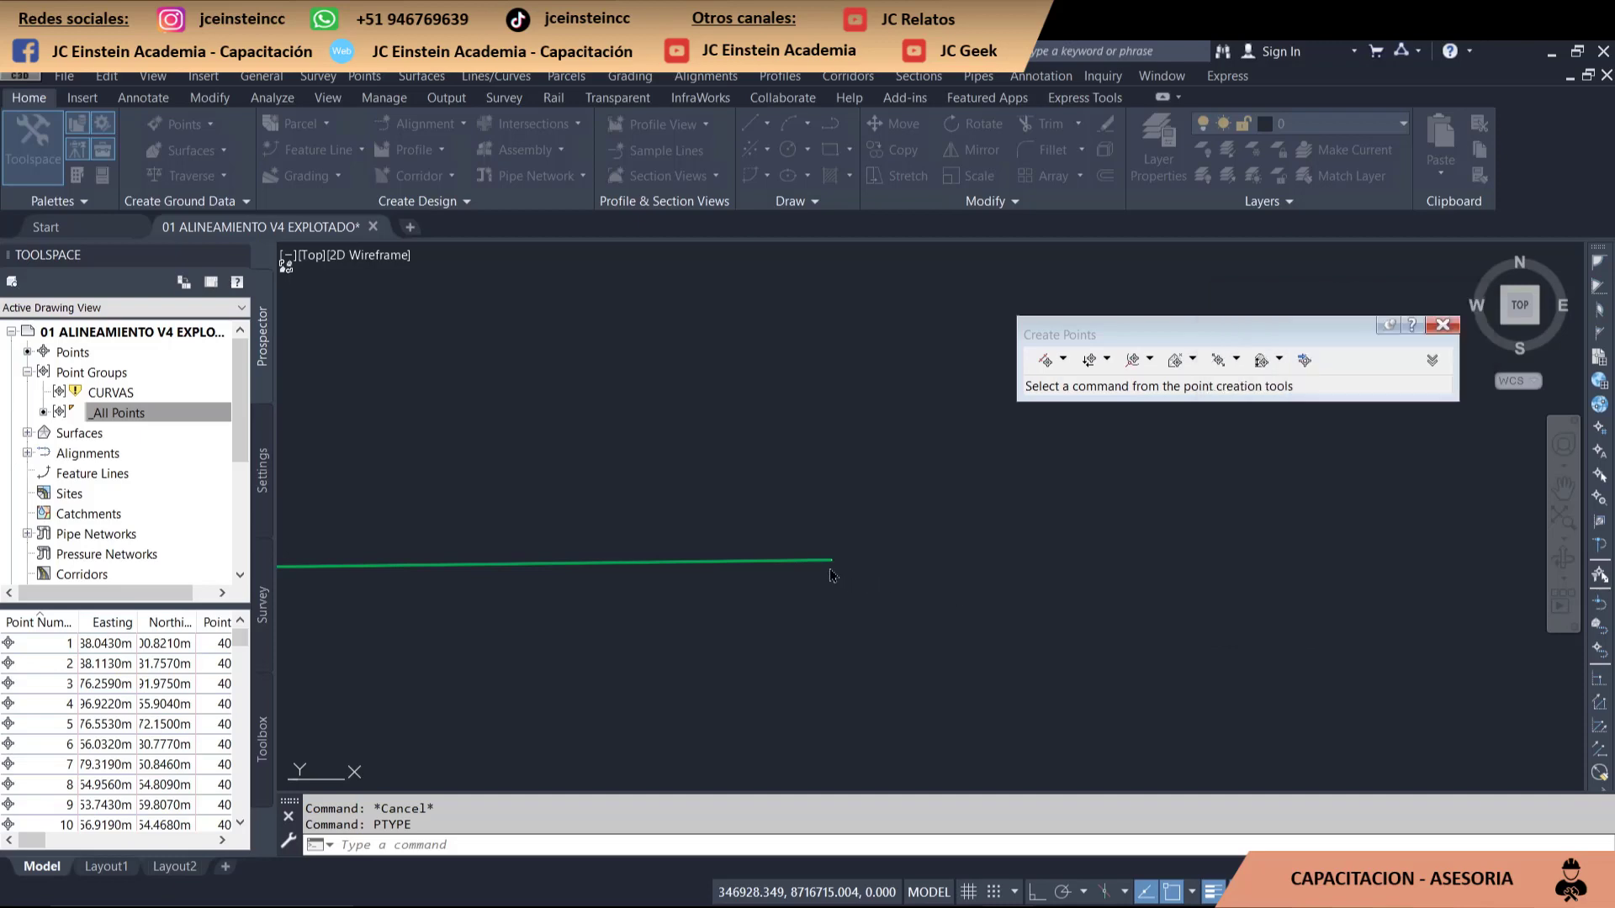
# - Zoom to the line's end and start the ARRAYPATH path array
pyautogui.click(884, 583)
pyautogui.scroll(-3, 919, 606)
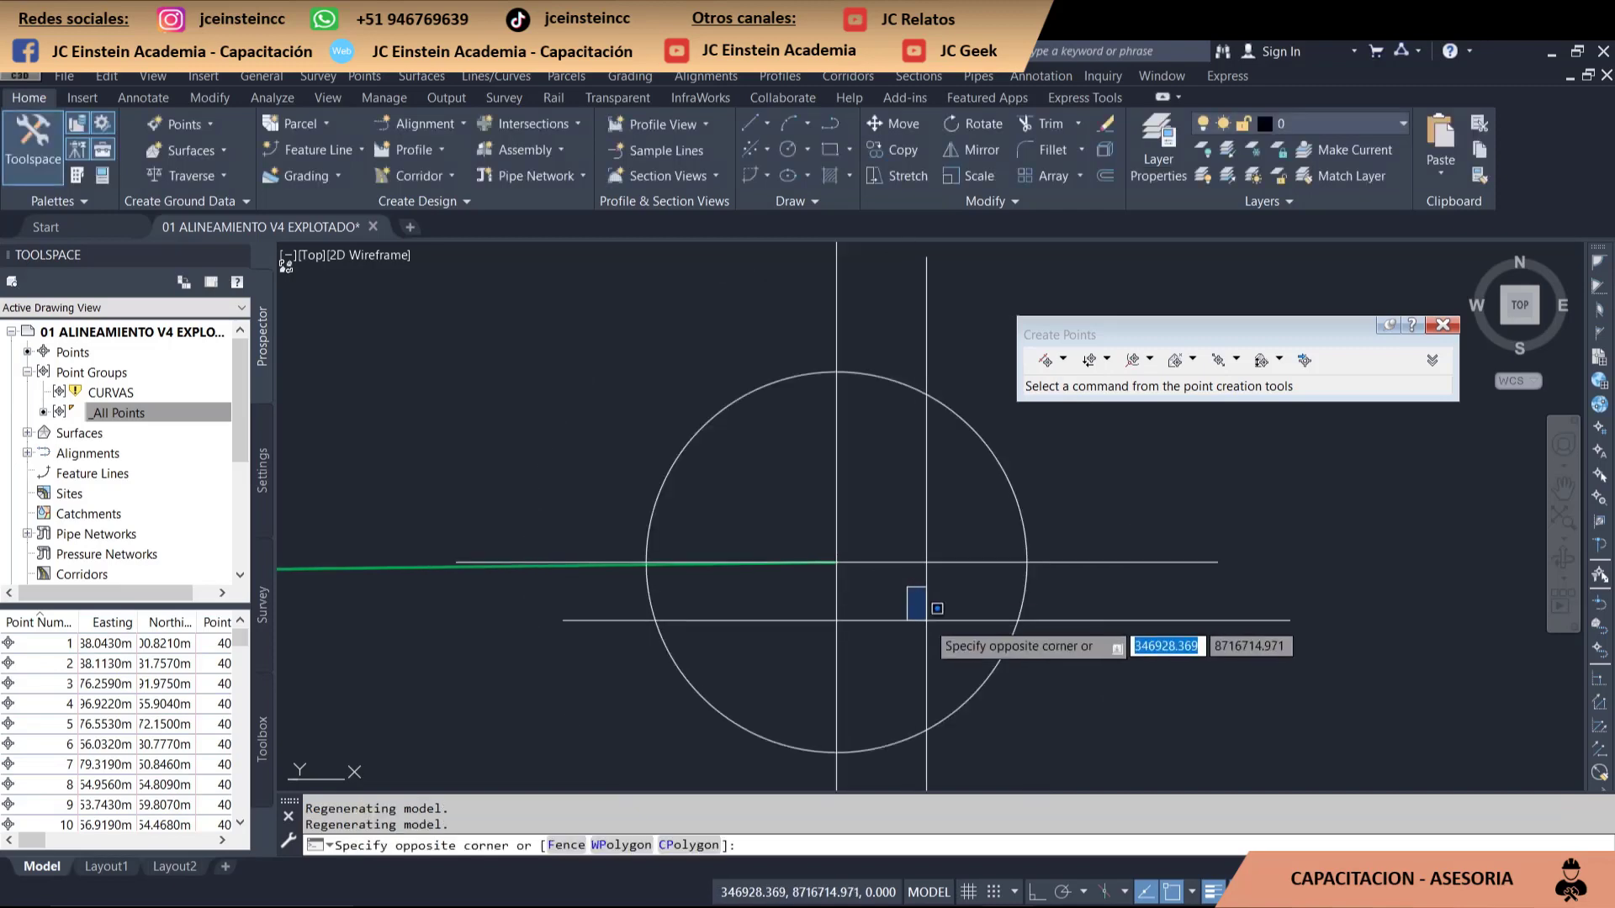
pyautogui.scroll(-2, 991, 566)
pyautogui.scroll(-2, 1040, 559)
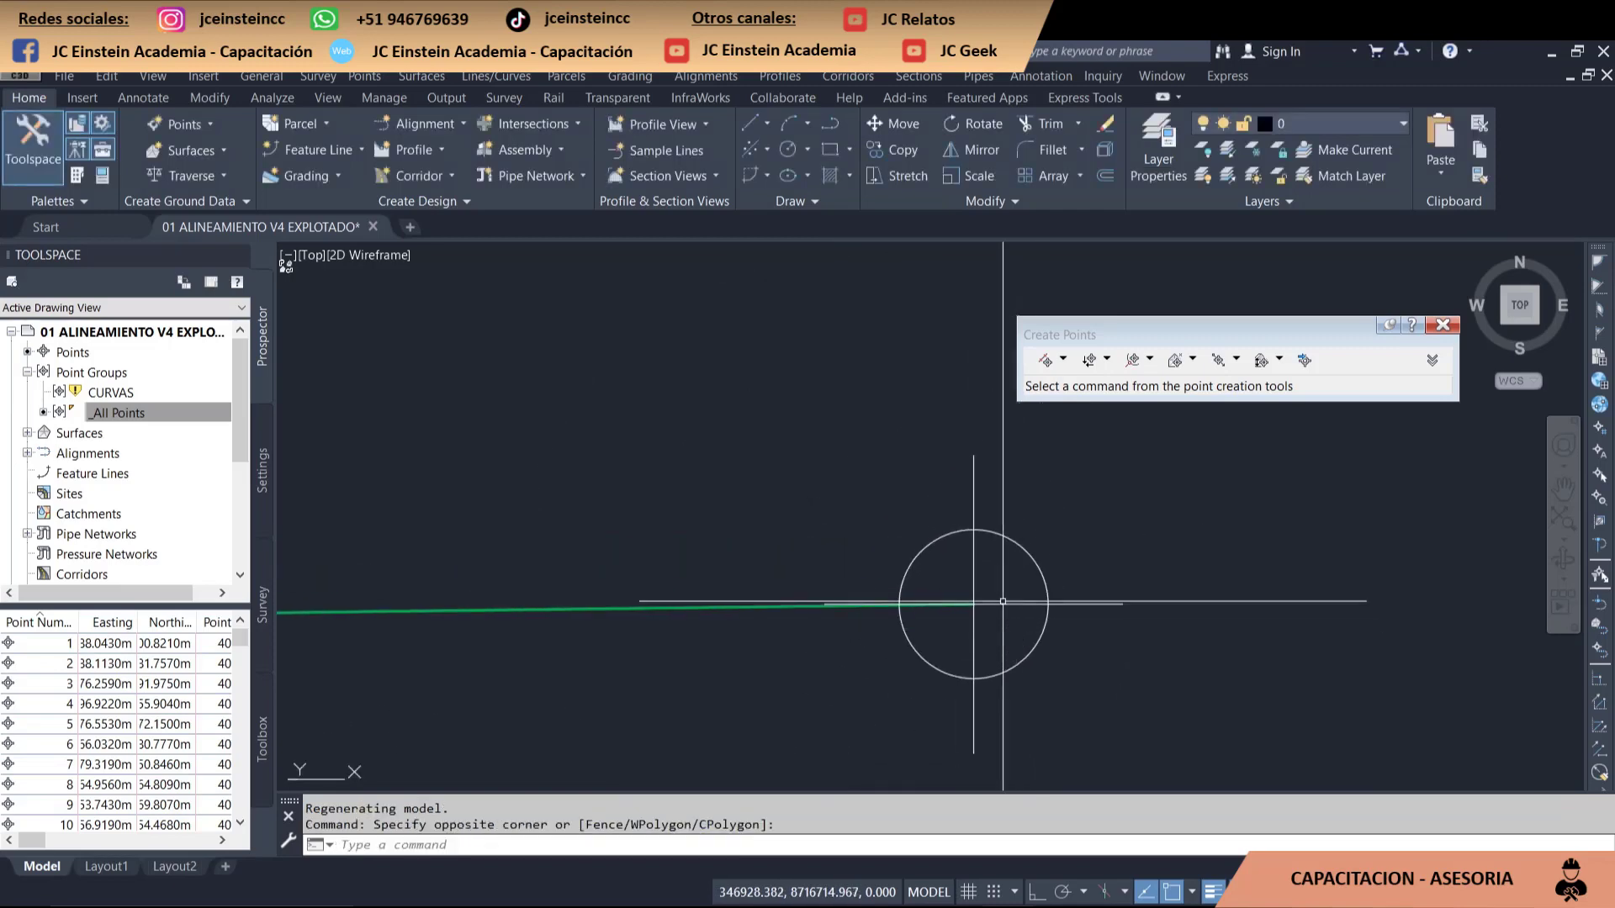
pyautogui.scroll(-1, 991, 593)
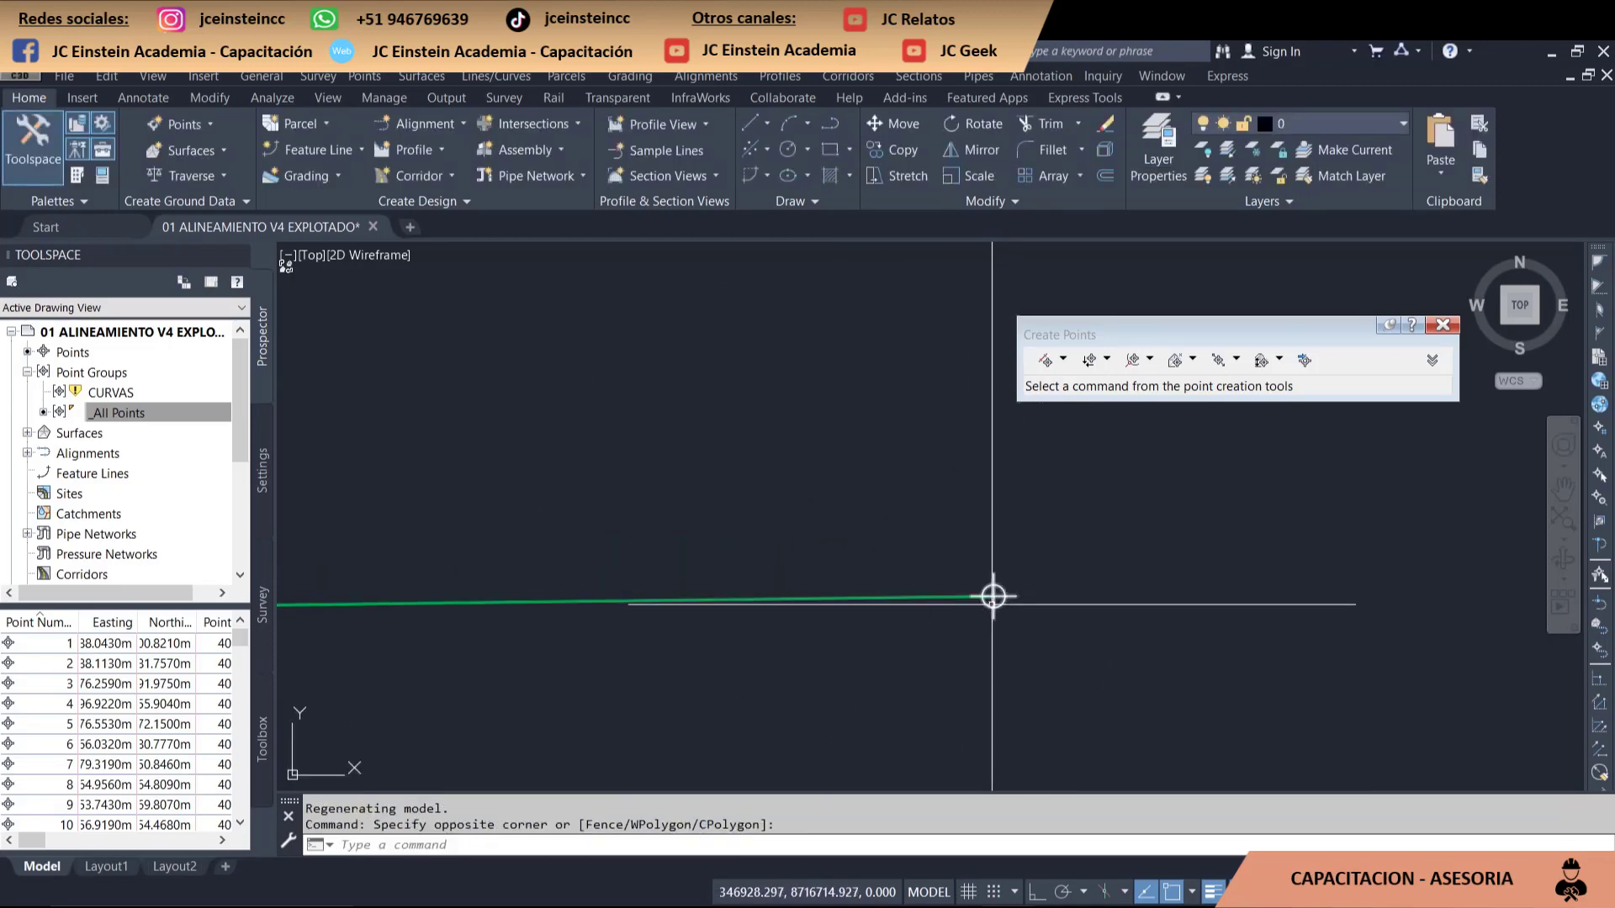
pyautogui.scroll(-1, 990, 602)
pyautogui.scroll(-1, 1076, 601)
pyautogui.scroll(3, 1076, 600)
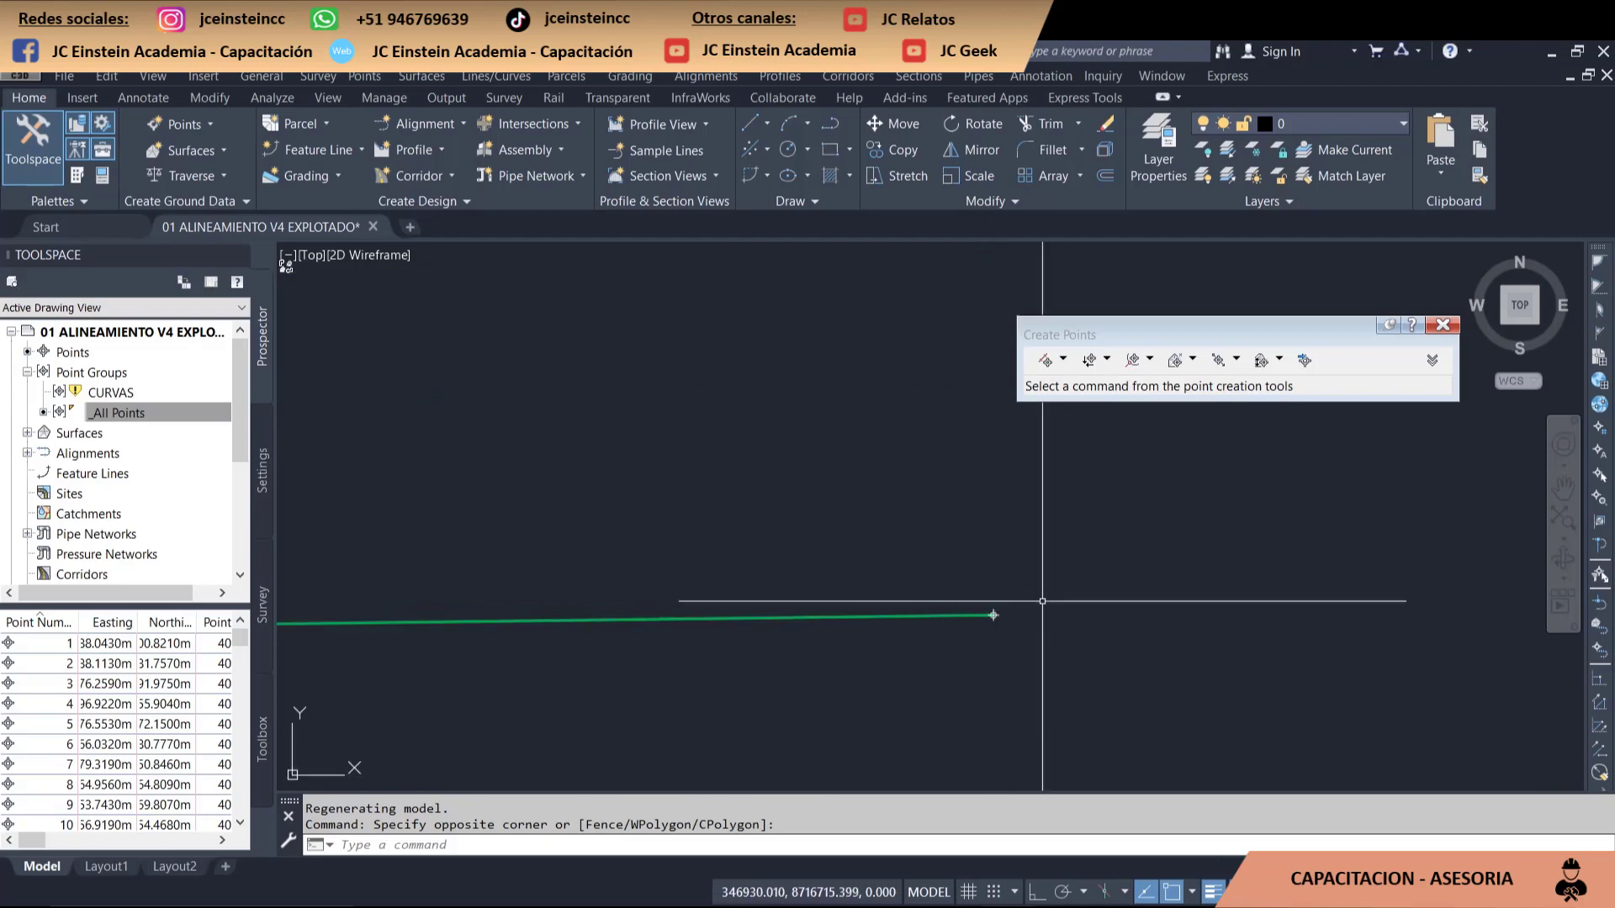
pyautogui.moveTo(1056, 609); pyautogui.dragTo(1233, 580, button='middle')
pyautogui.write('ARRAYPA')
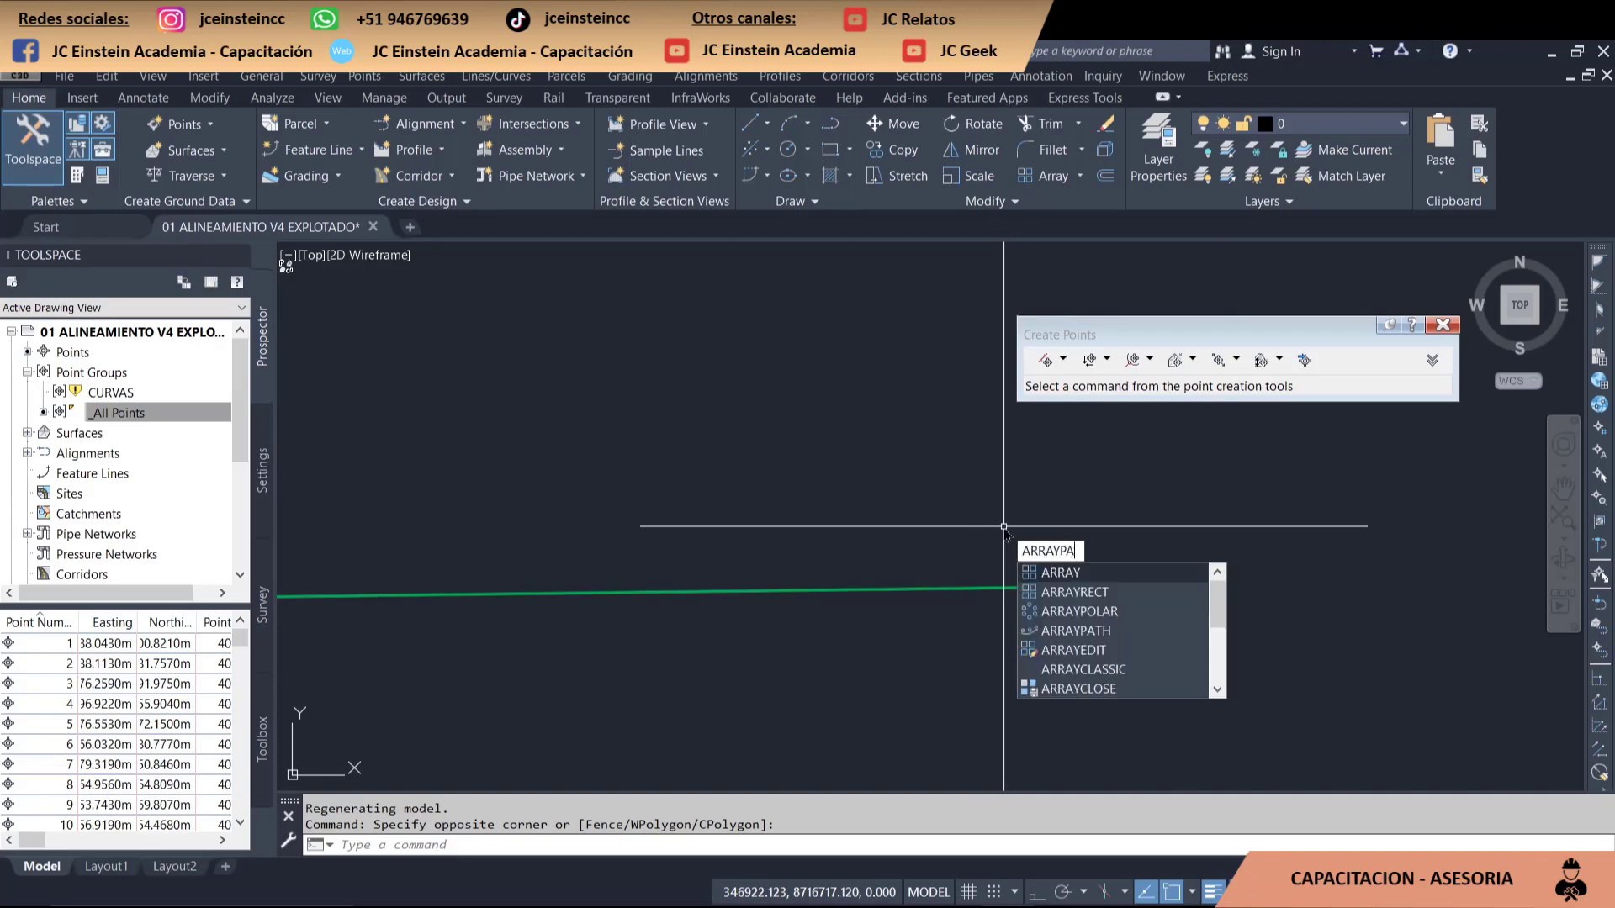
pyautogui.write('TH')
pyautogui.press('Return')
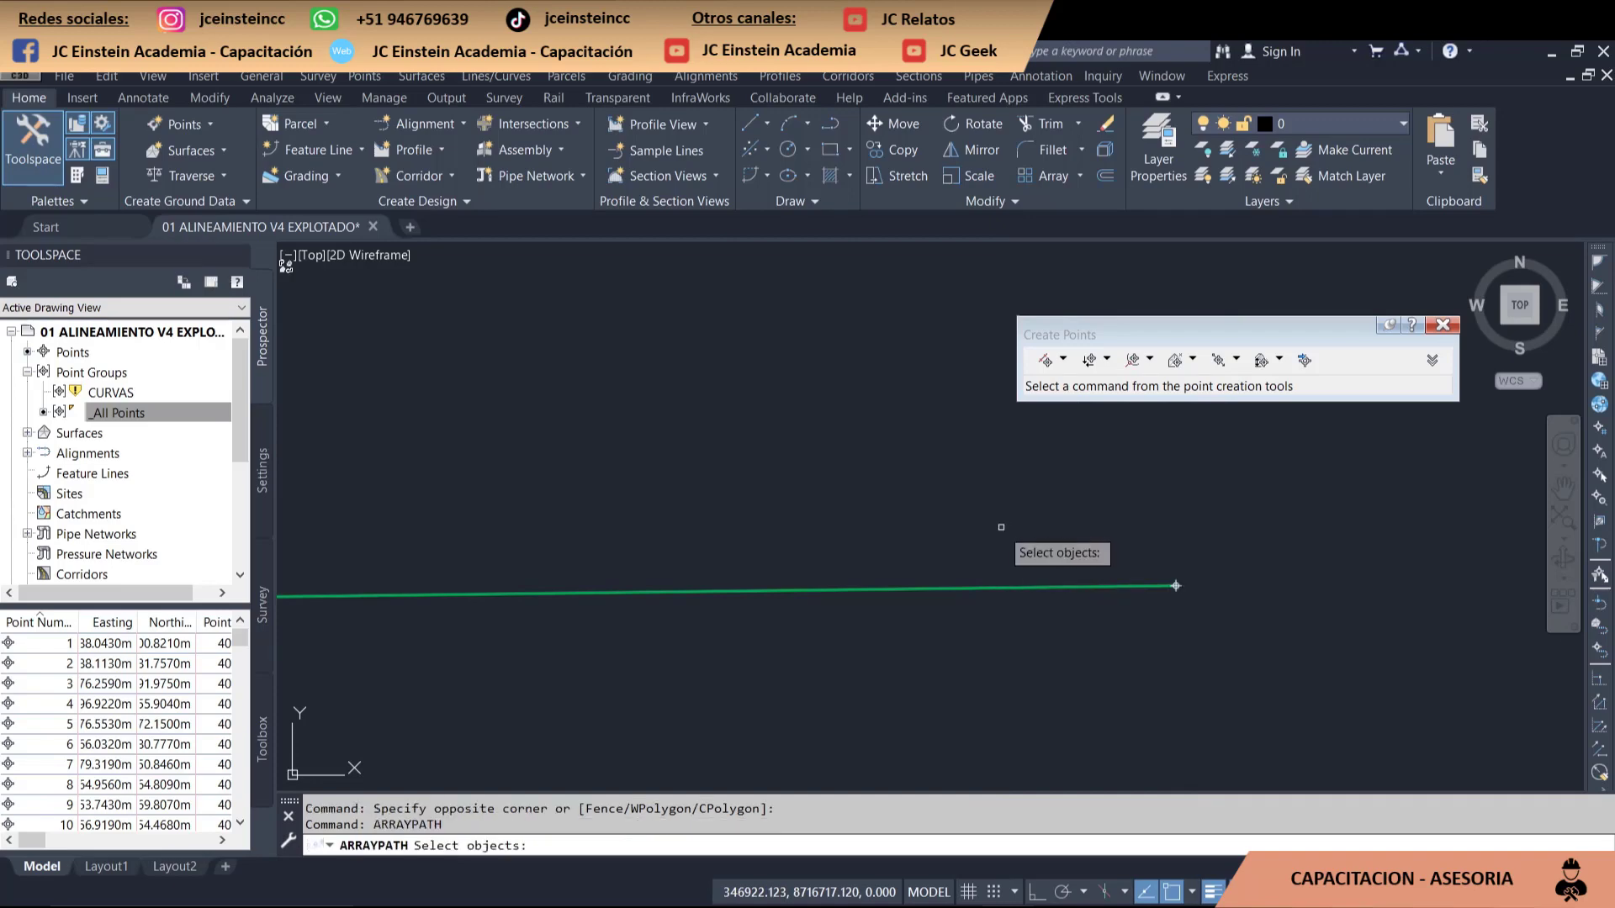
# - Select the point at the line's end and pick the lower green line as the array path
pyautogui.moveTo(1263, 672); pyautogui.dragTo(1187, 576, button='middle')
pyautogui.click(1028, 443)
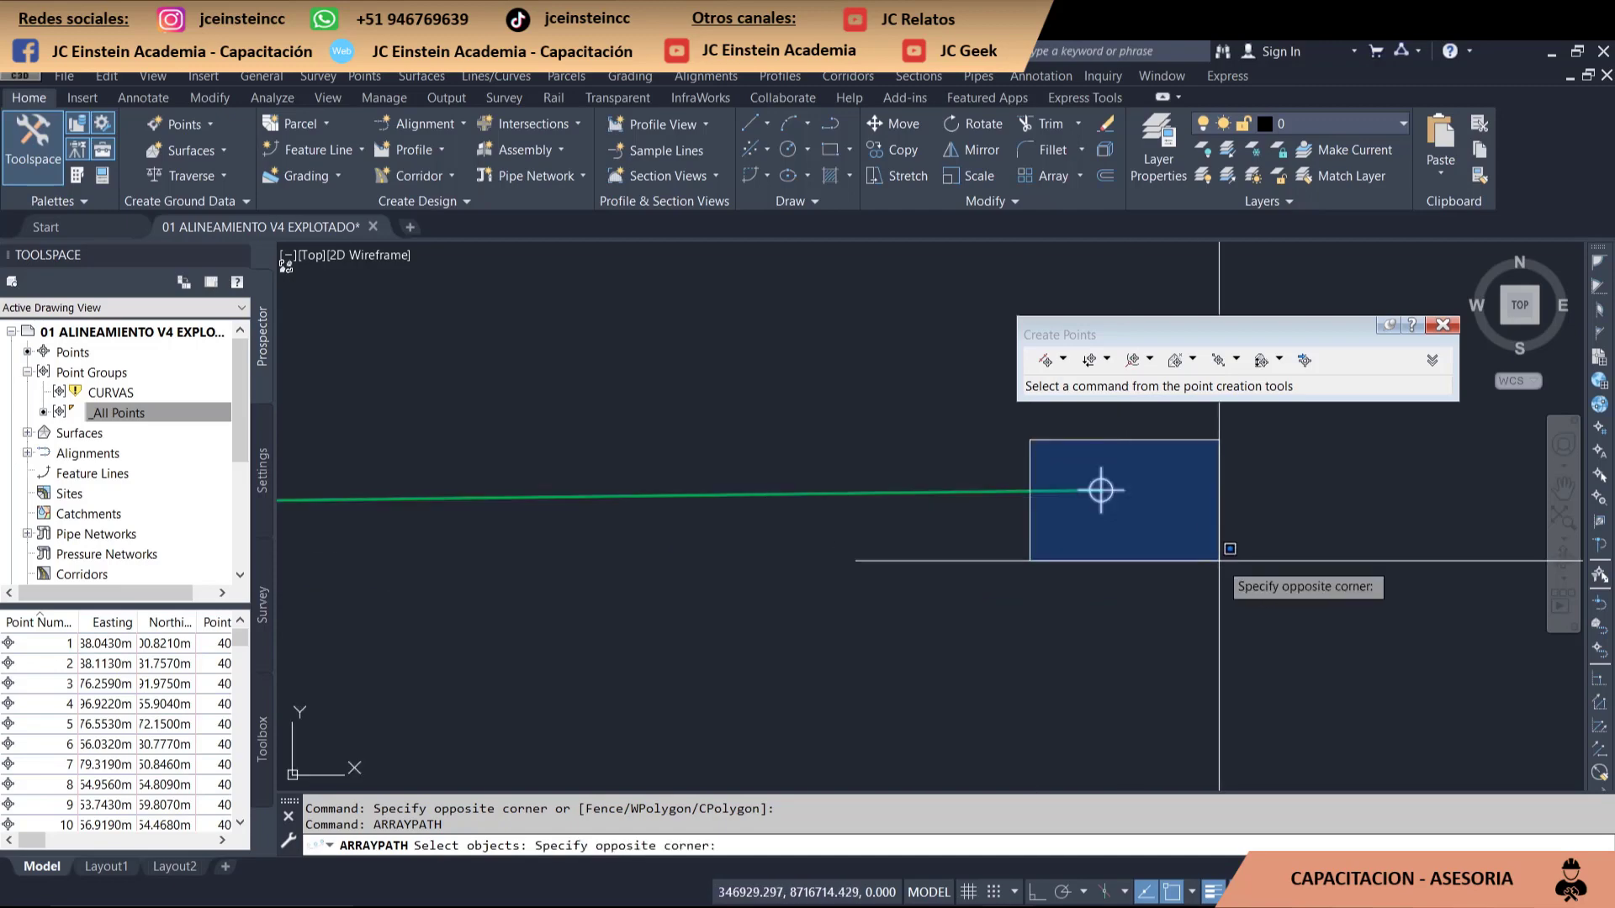
pyautogui.click(1220, 562)
pyautogui.moveTo(986, 506); pyautogui.dragTo(827, 537, button='middle')
pyautogui.scroll(-3, 831, 539)
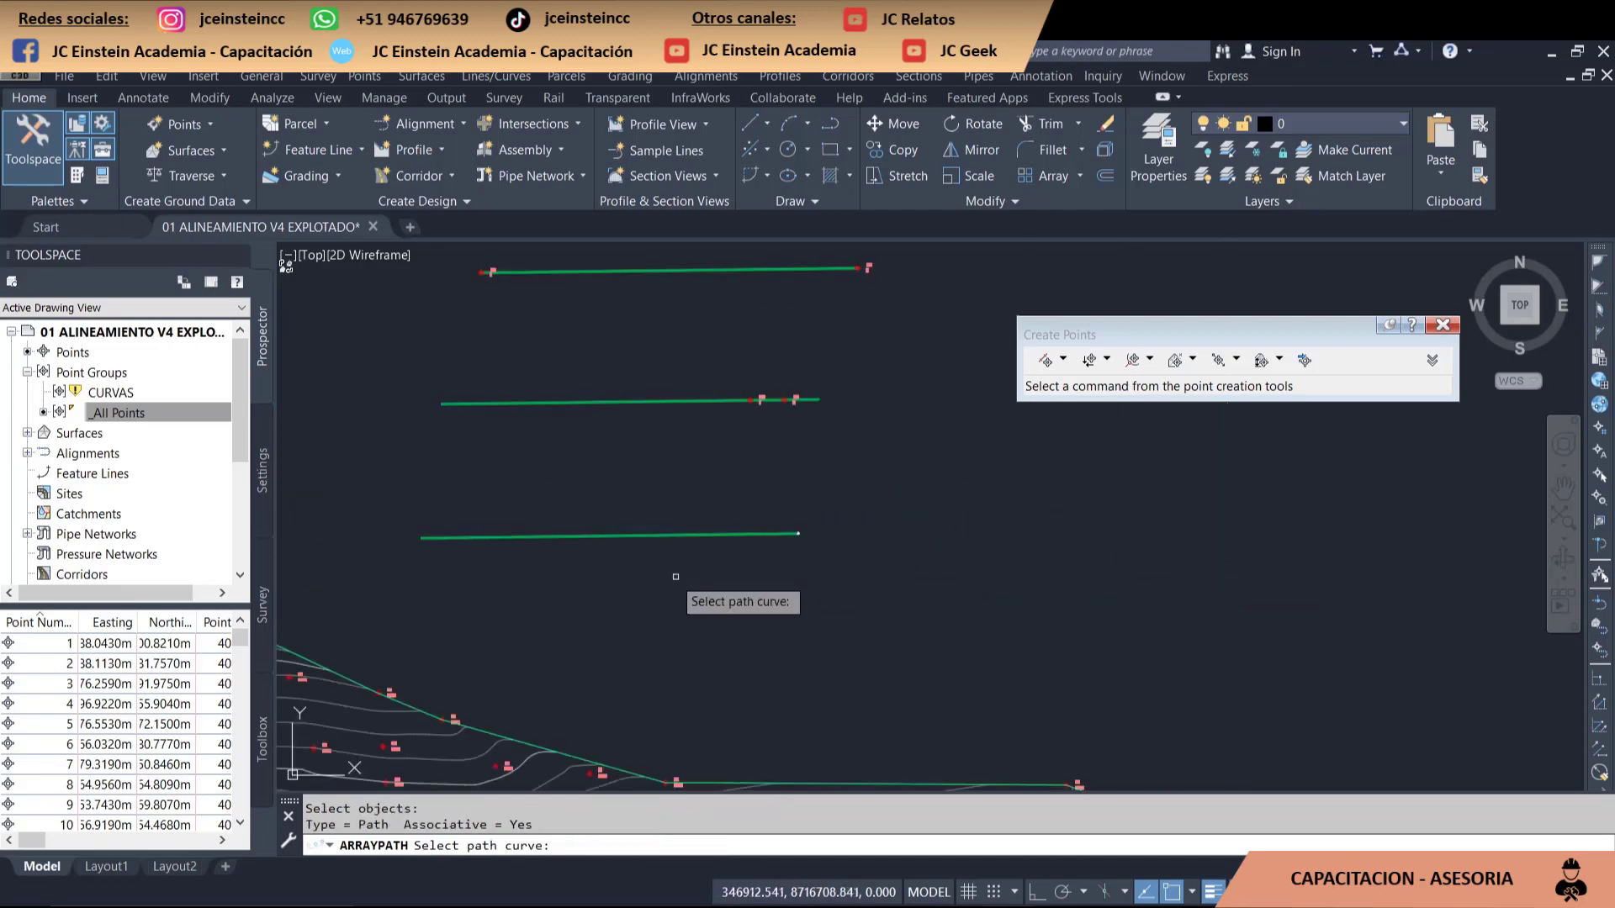
pyautogui.moveTo(623, 577); pyautogui.dragTo(875, 584, button='middle')
pyautogui.click(886, 541)
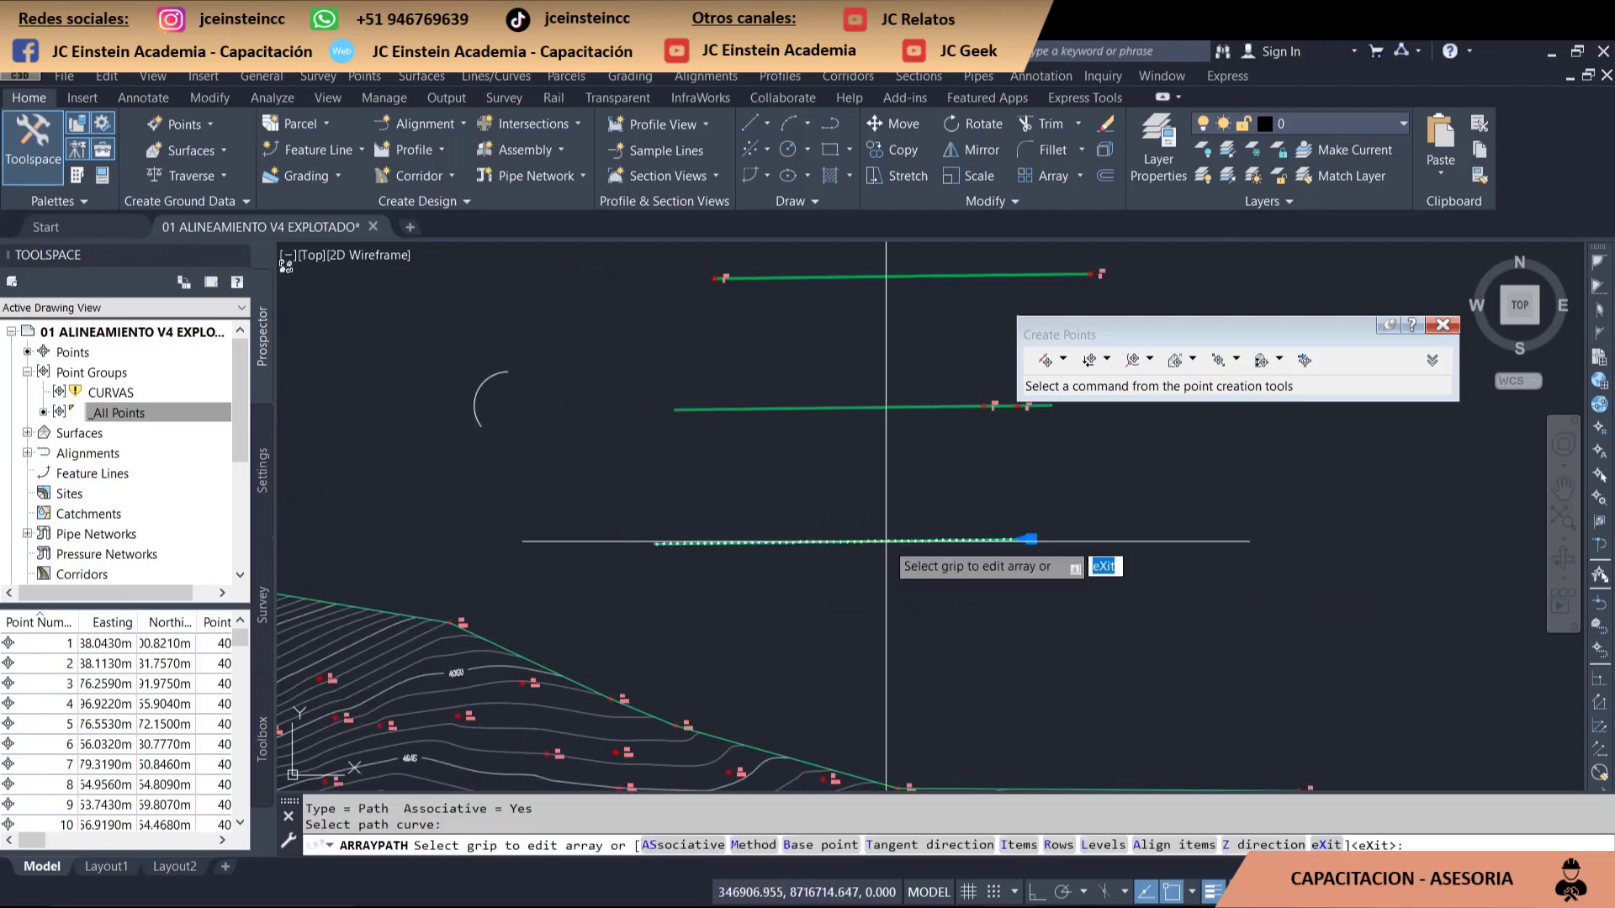
# - Space the path array items 5.000 apart for 12 points and finish the array
pyautogui.scroll(5, 976, 538)
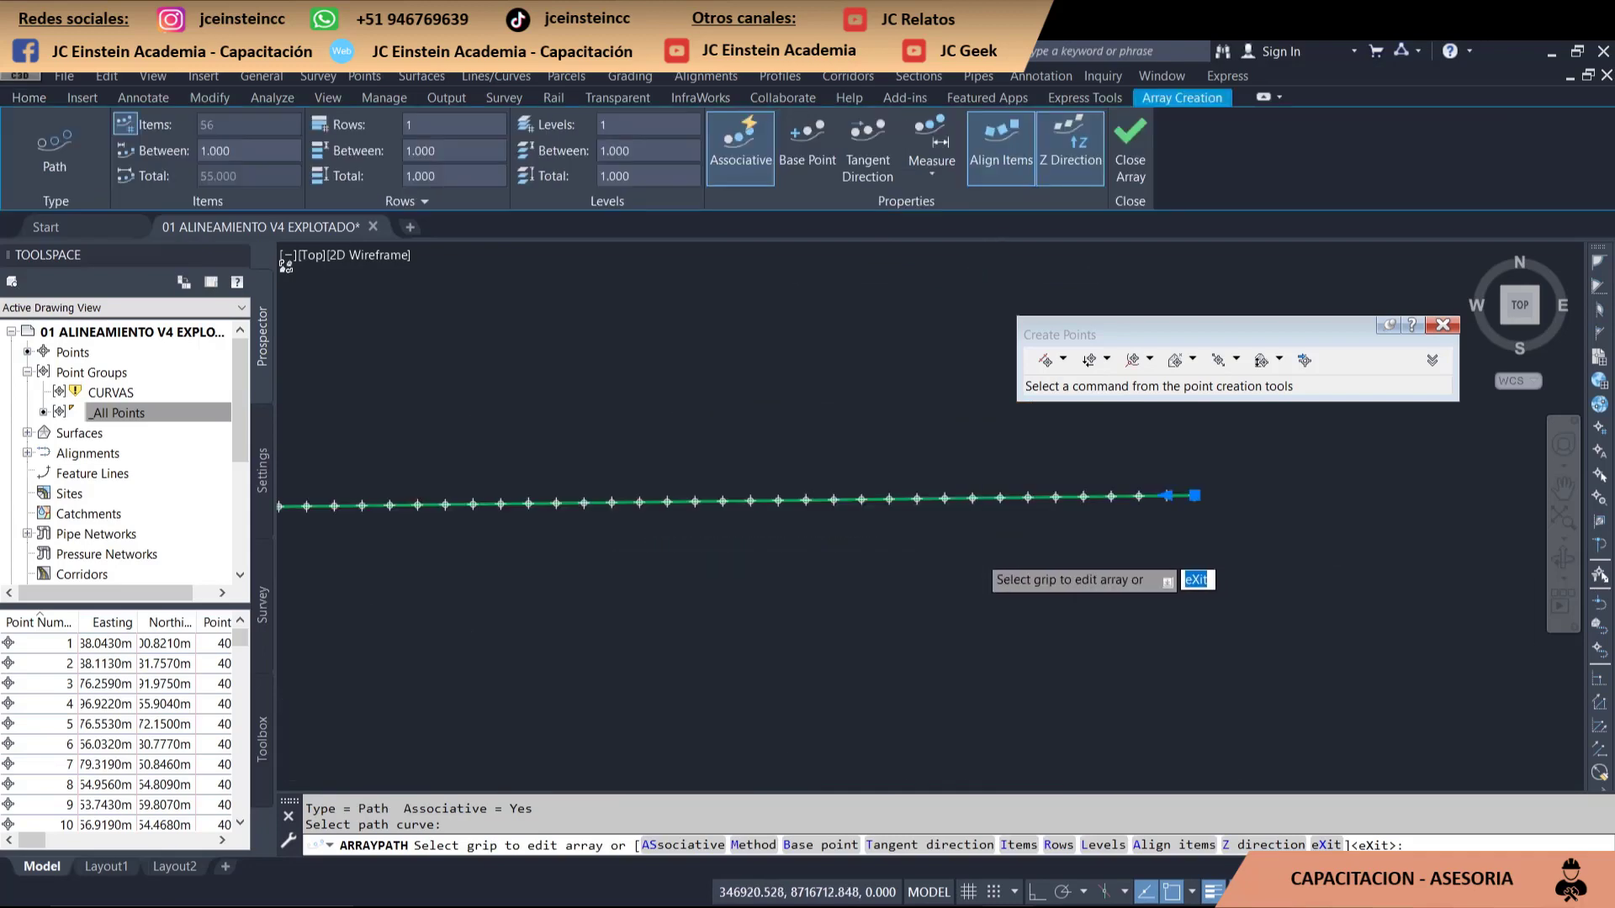
pyautogui.scroll(3, 1010, 505)
pyautogui.moveTo(1173, 529); pyautogui.dragTo(998, 554, button='middle')
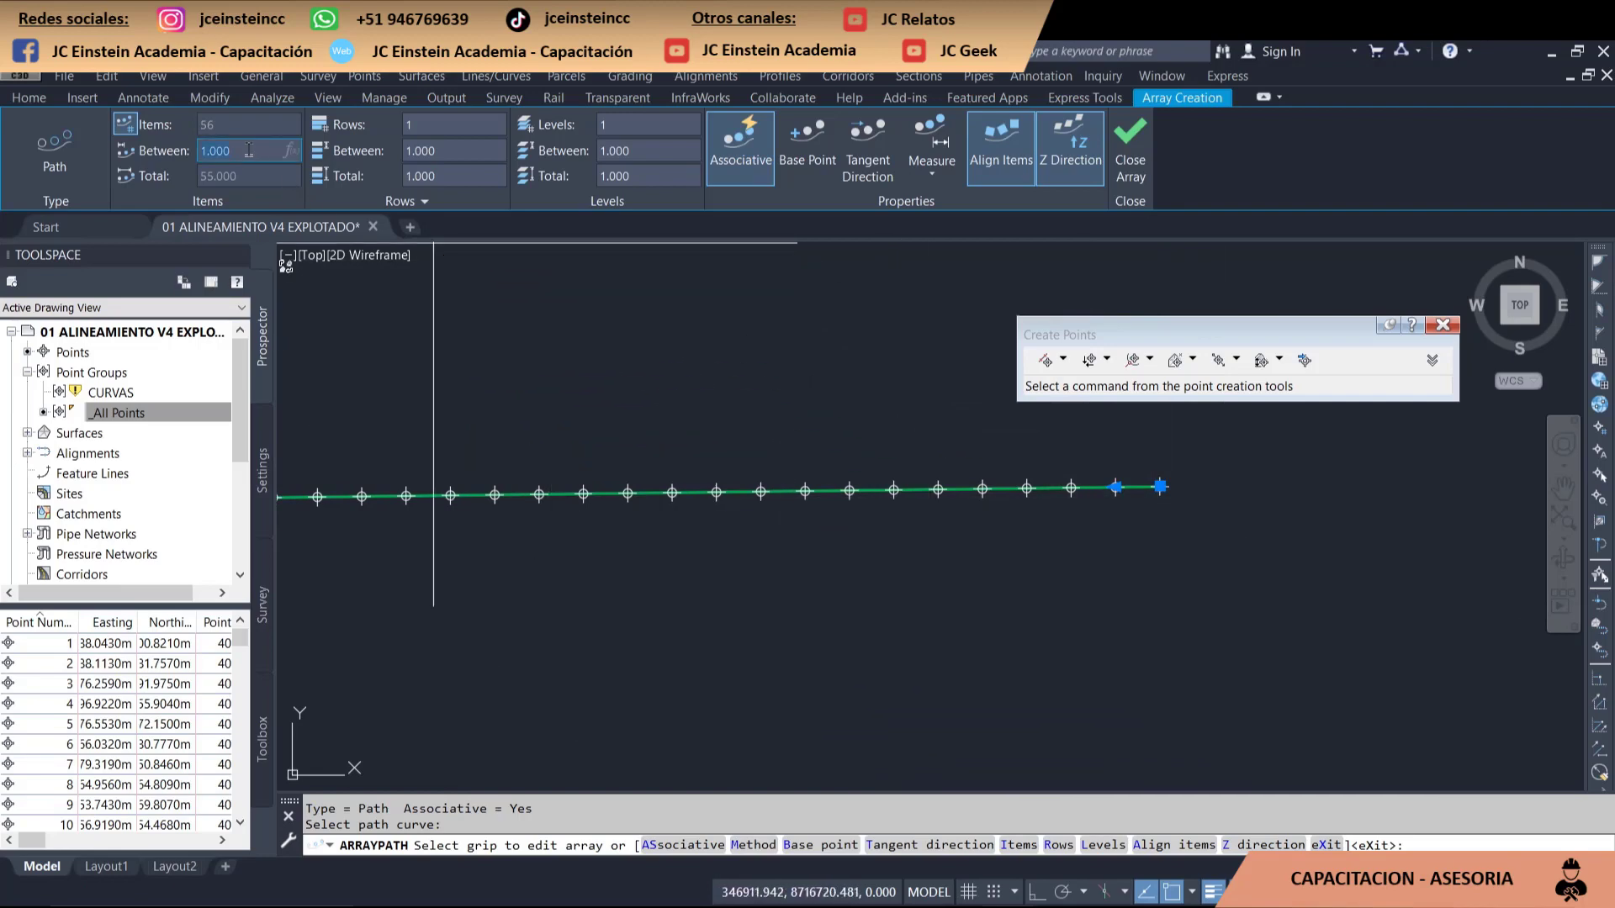
pyautogui.scroll(-4, 928, 505)
pyautogui.write('5')
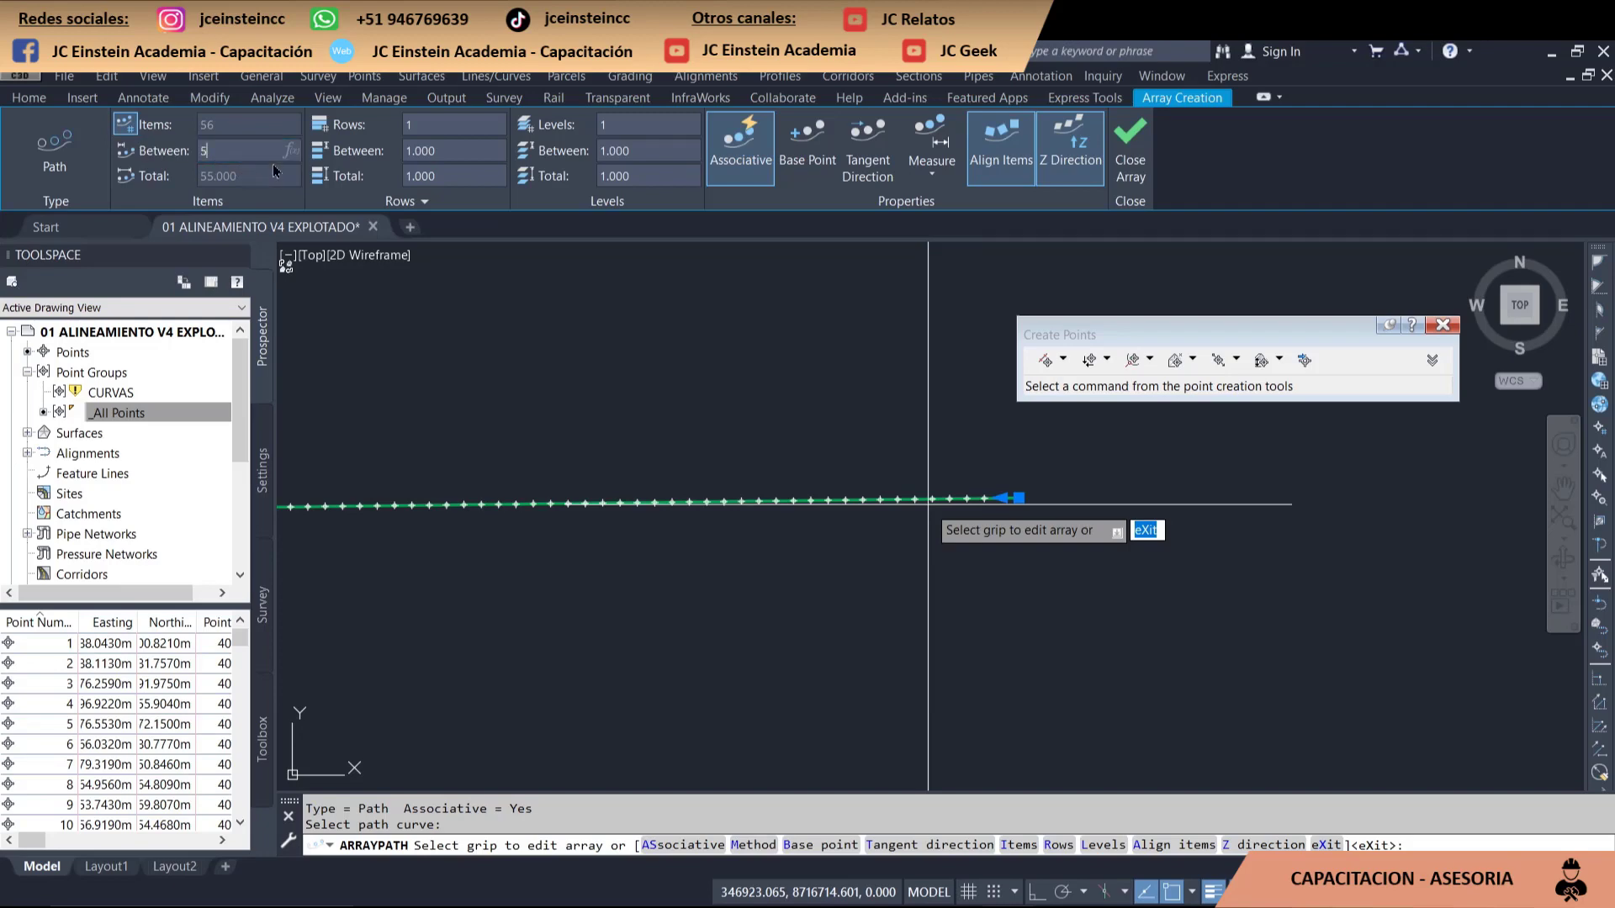
pyautogui.press('Return')
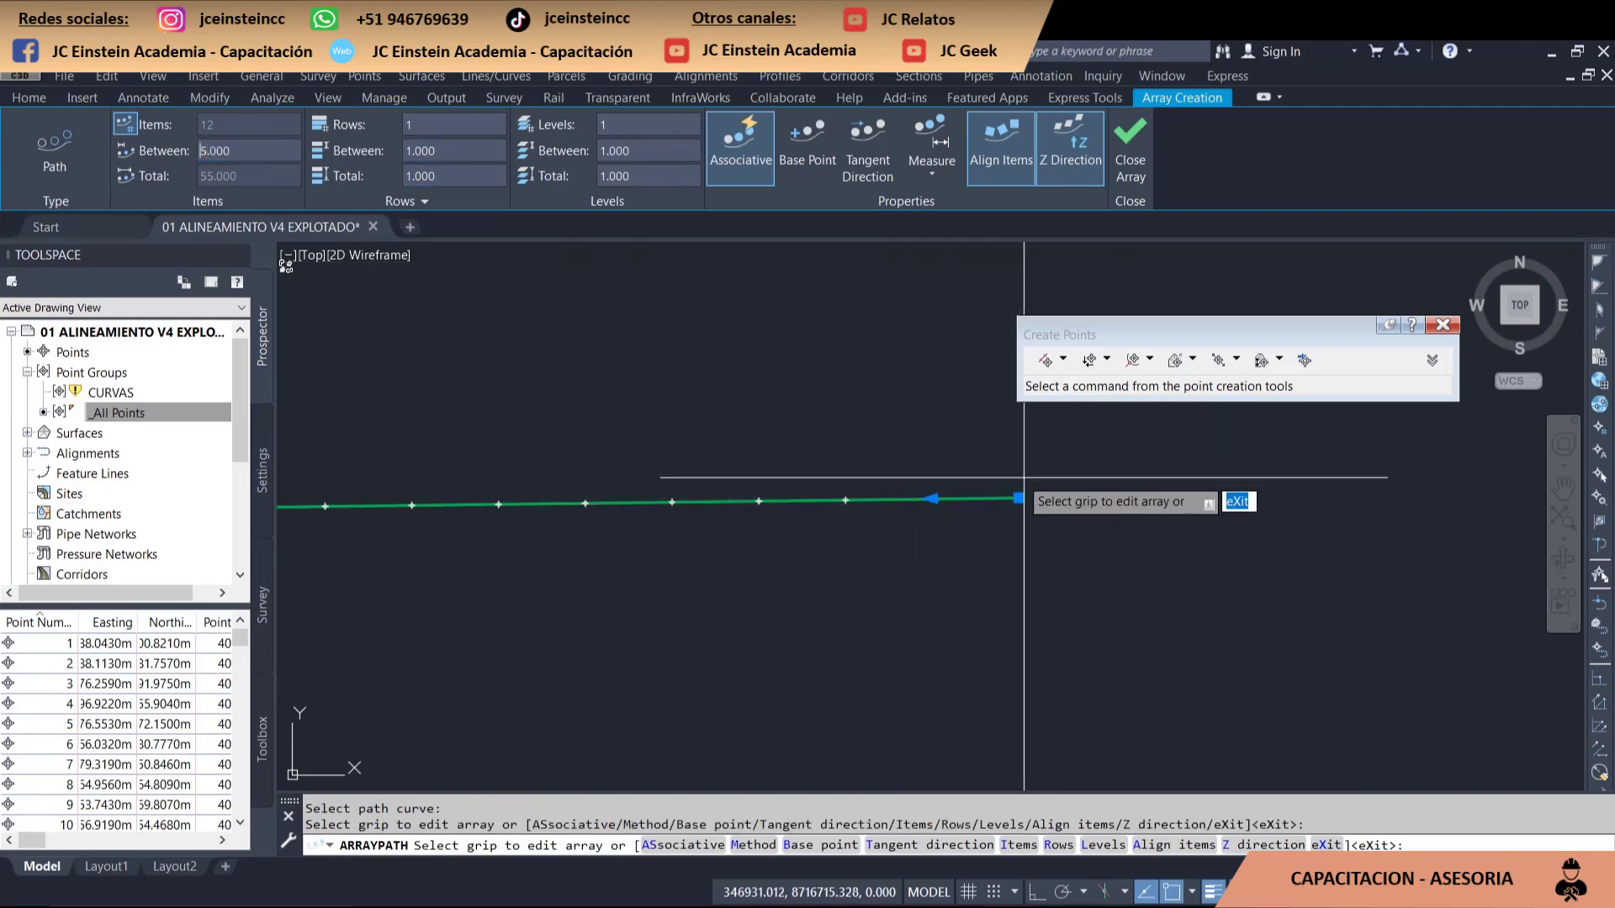
pyautogui.scroll(5, 914, 498)
pyautogui.scroll(-5, 761, 576)
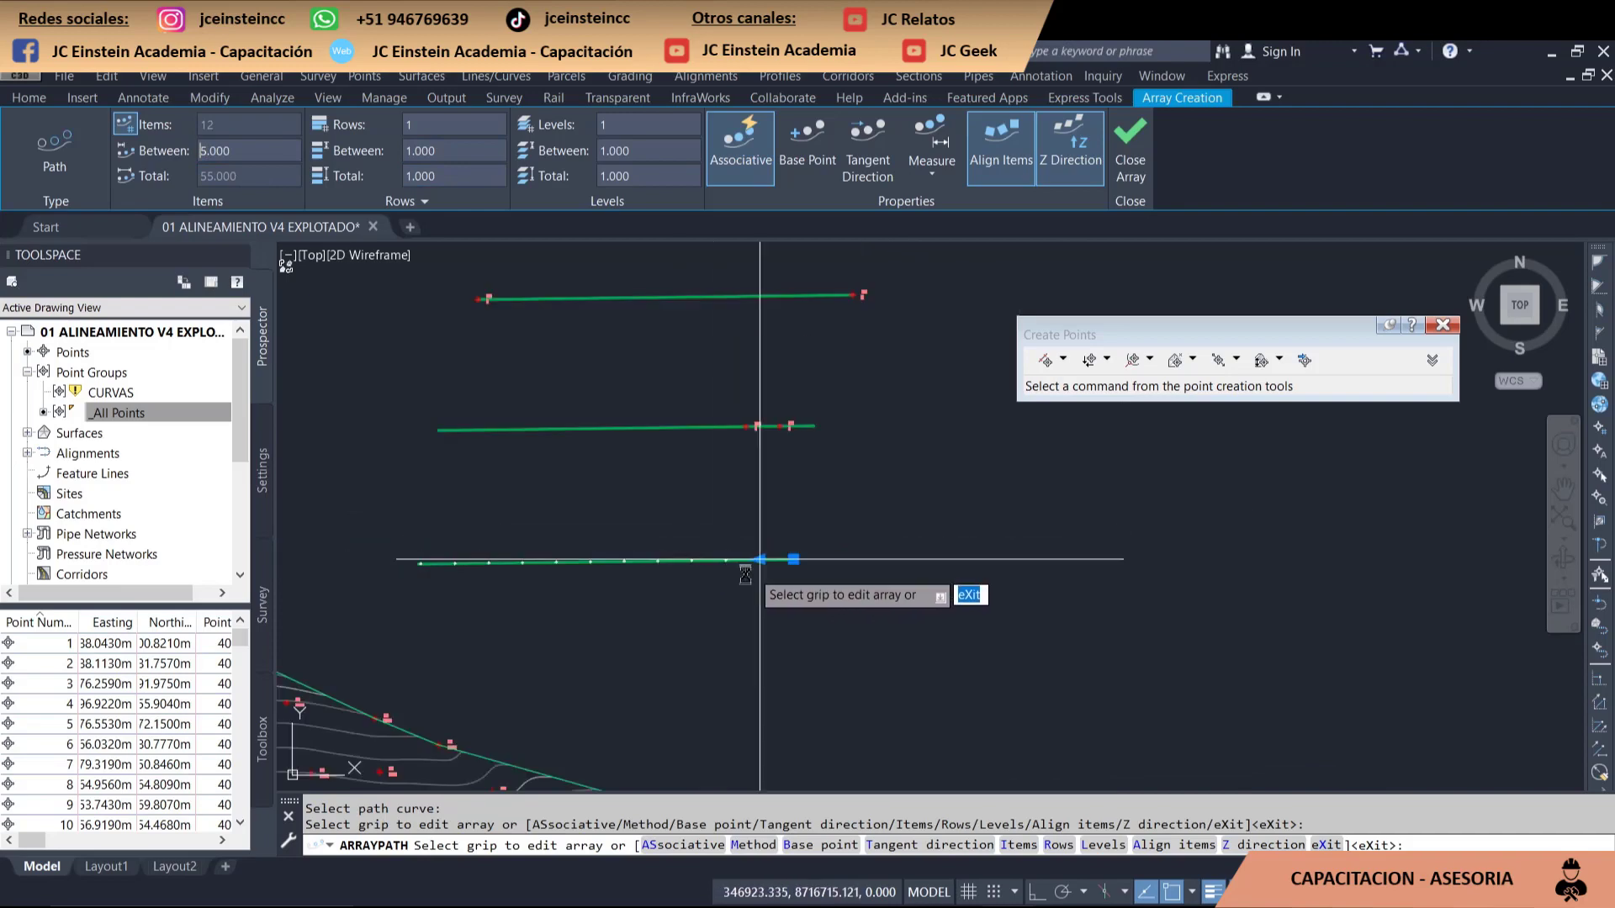
pyautogui.moveTo(761, 576)
pyautogui.mouseDown(button='middle')
pyautogui.moveTo(706, 586)
pyautogui.moveTo(848, 581)
pyautogui.mouseUp(button='middle')
pyautogui.scroll(3, 848, 580)
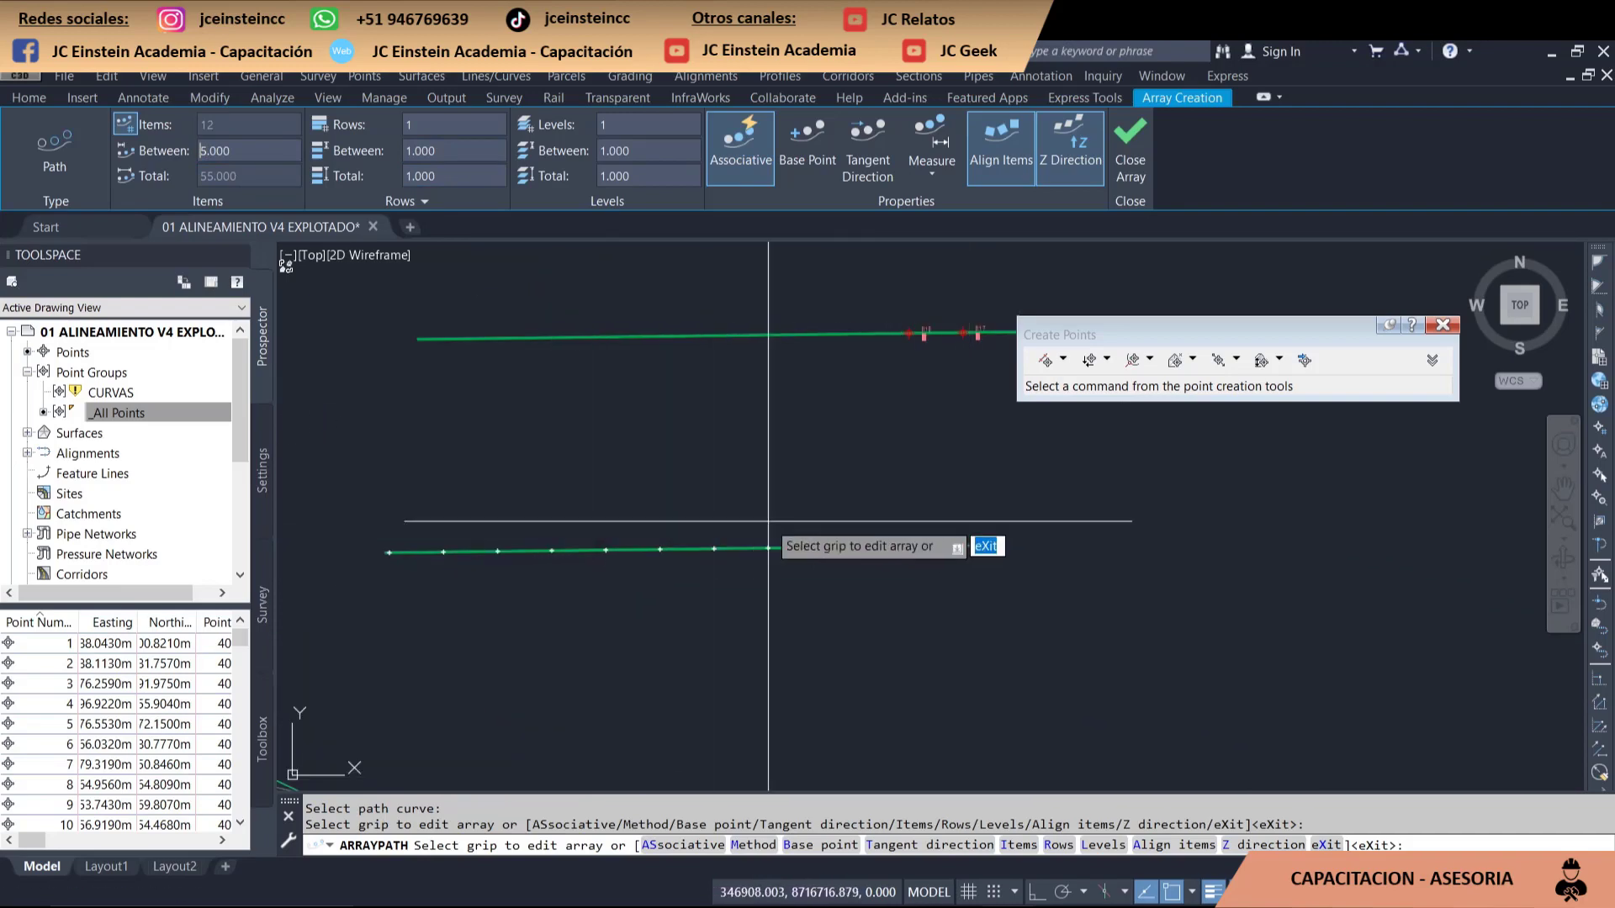
pyautogui.scroll(2, 981, 545)
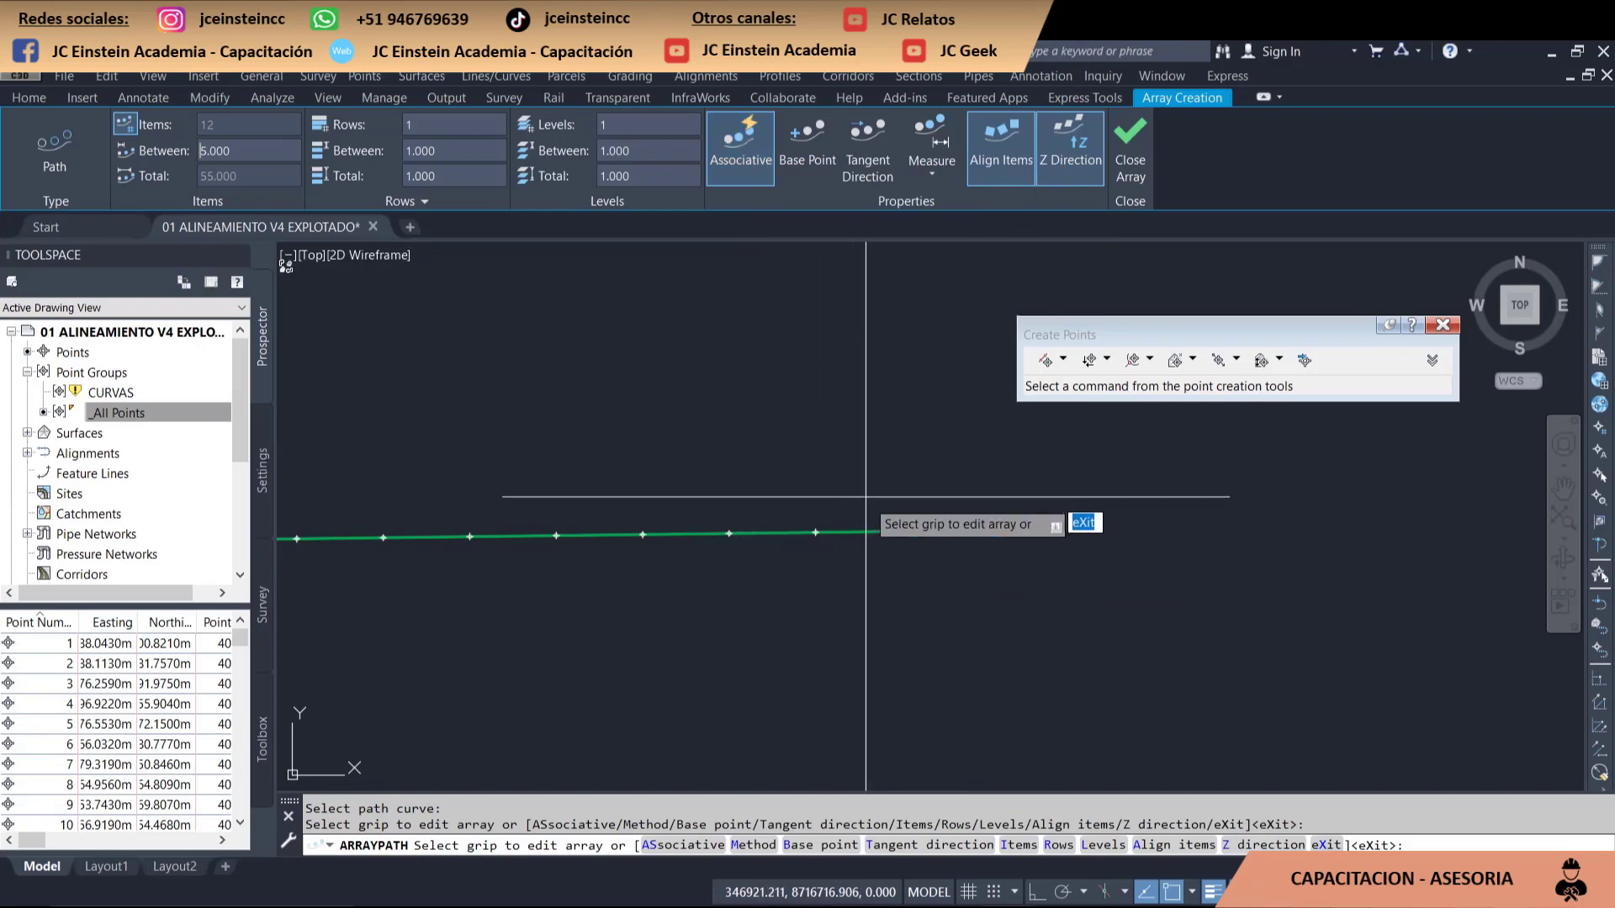
pyautogui.scroll(-2, 867, 498)
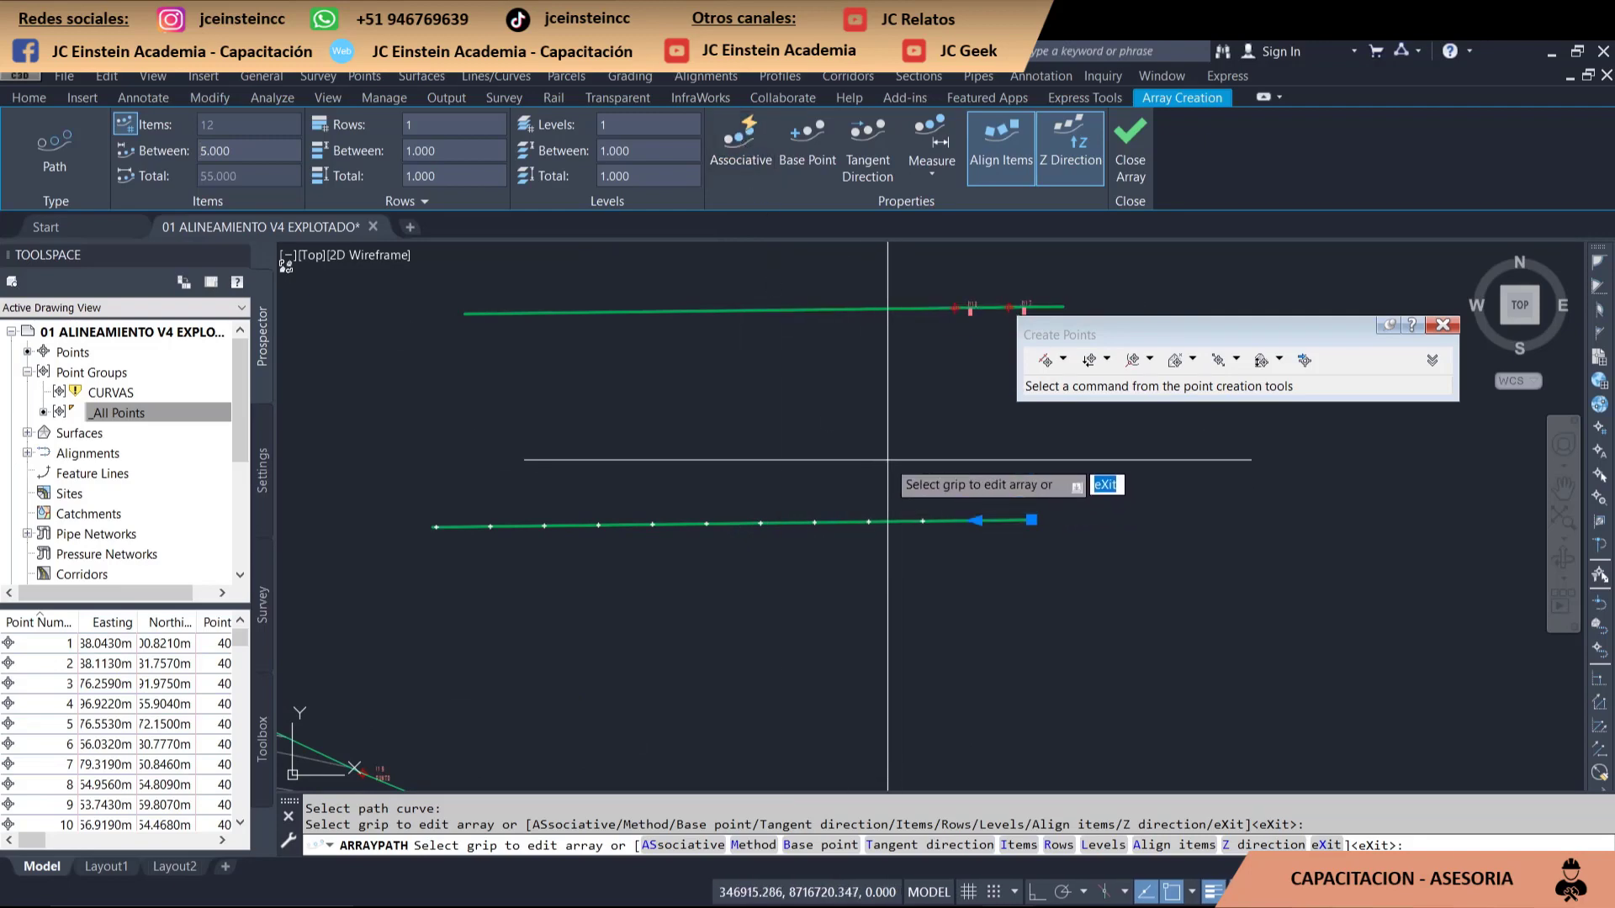
pyautogui.press('Return')
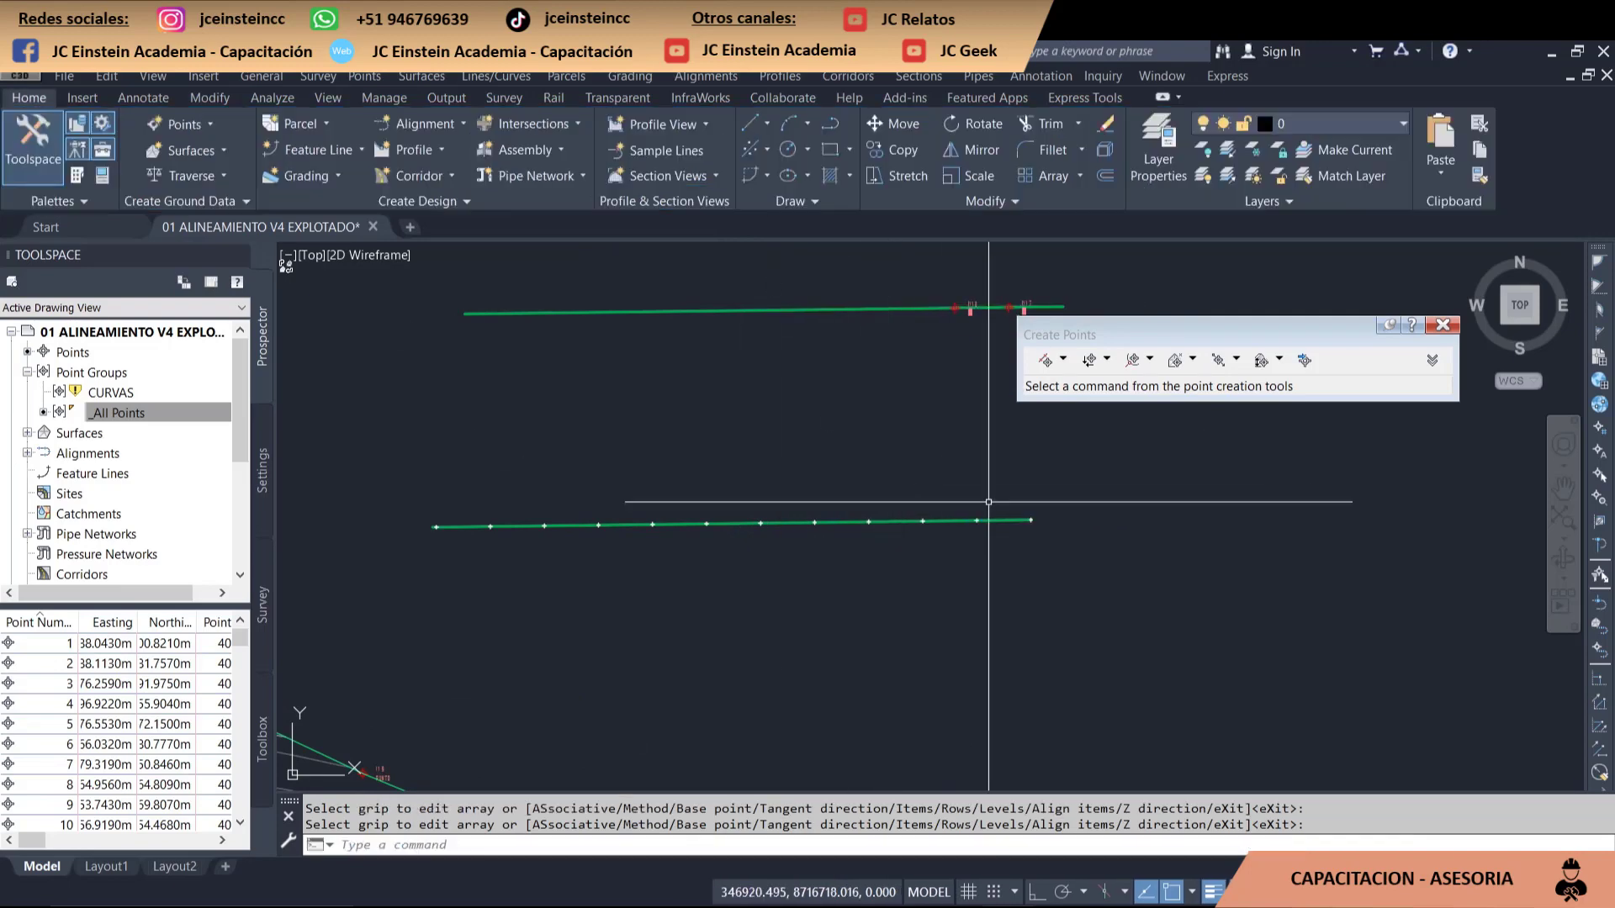
# - Frame the whole 12-point row and clear the array selection
pyautogui.scroll(4, 1037, 518)
pyautogui.scroll(-4, 1037, 518)
pyautogui.moveTo(1194, 533); pyautogui.dragTo(1144, 545, button='middle')
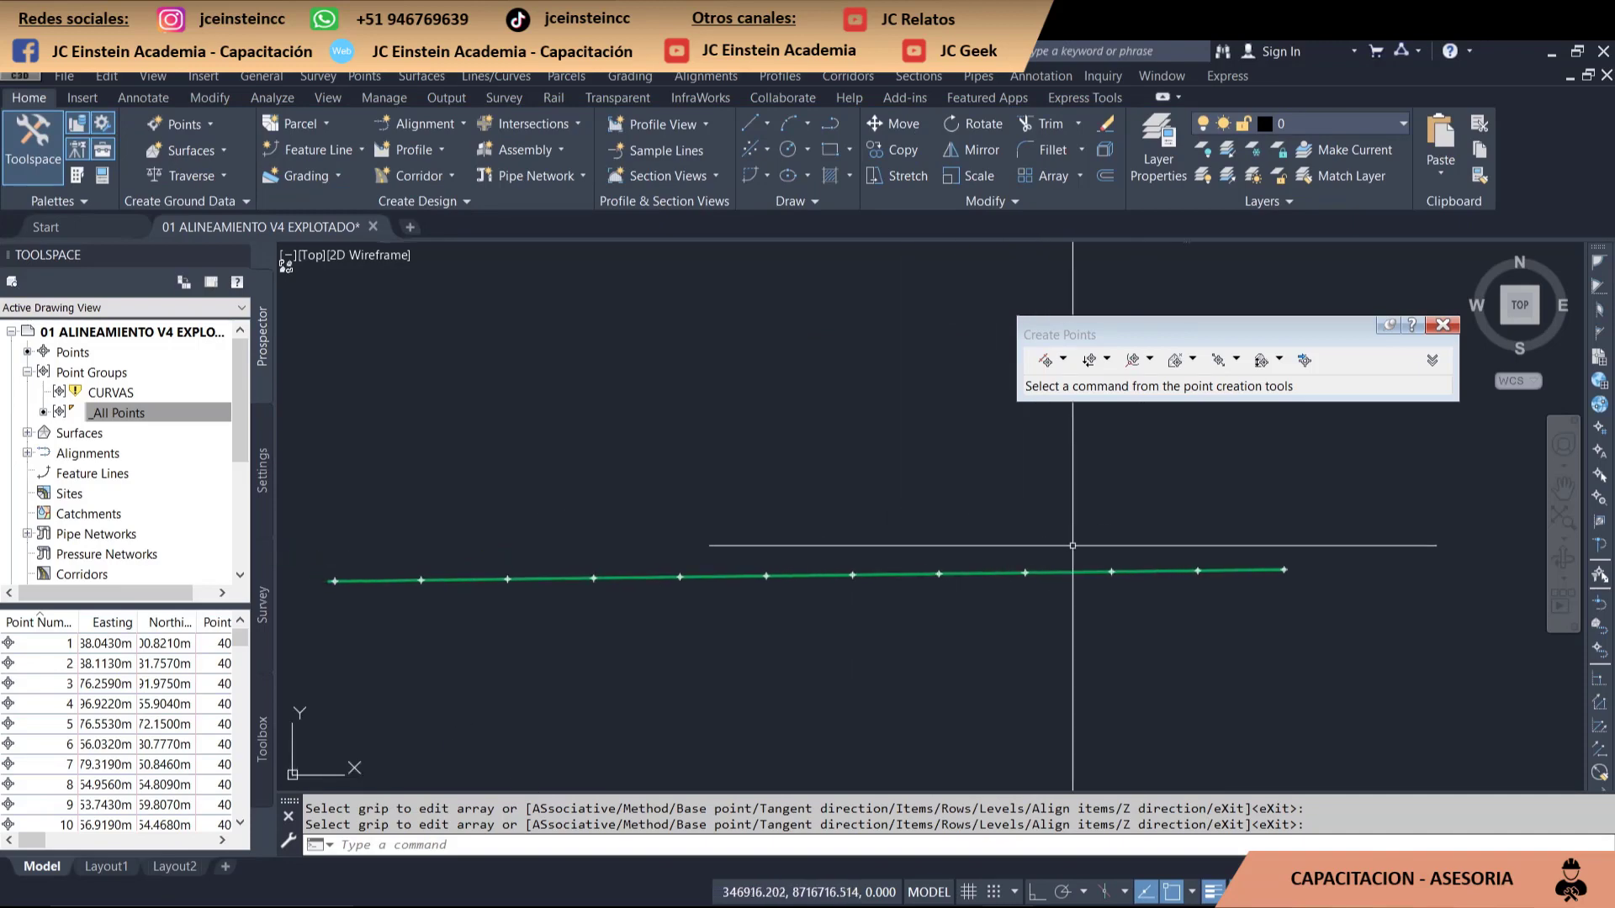
pyautogui.scroll(2, 1073, 546)
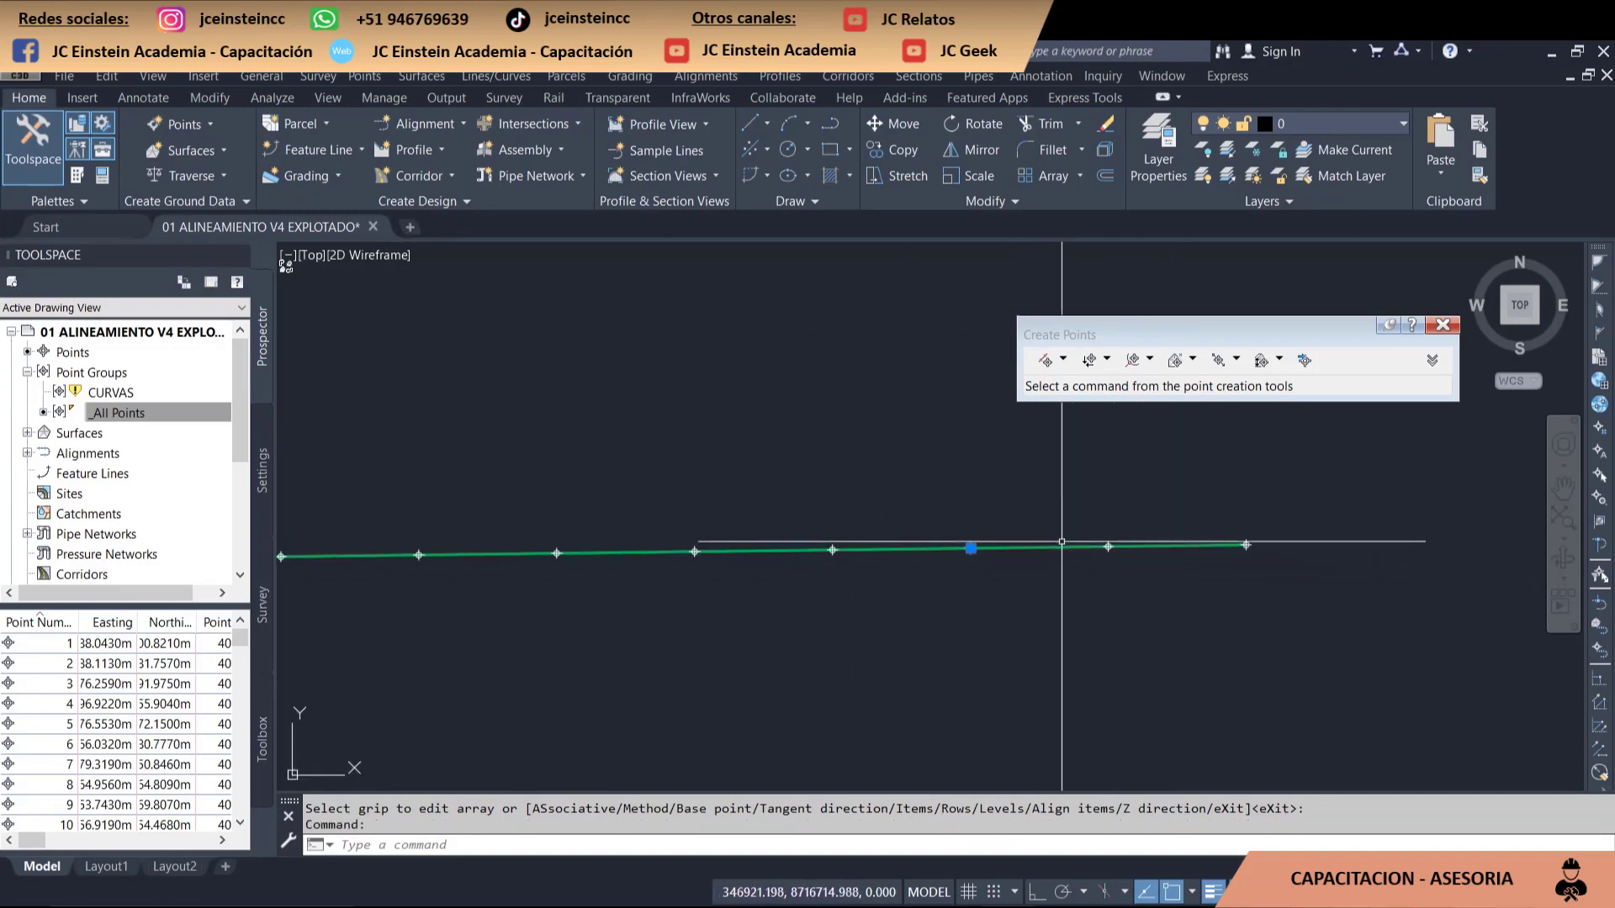
pyautogui.scroll(-4, 1105, 557)
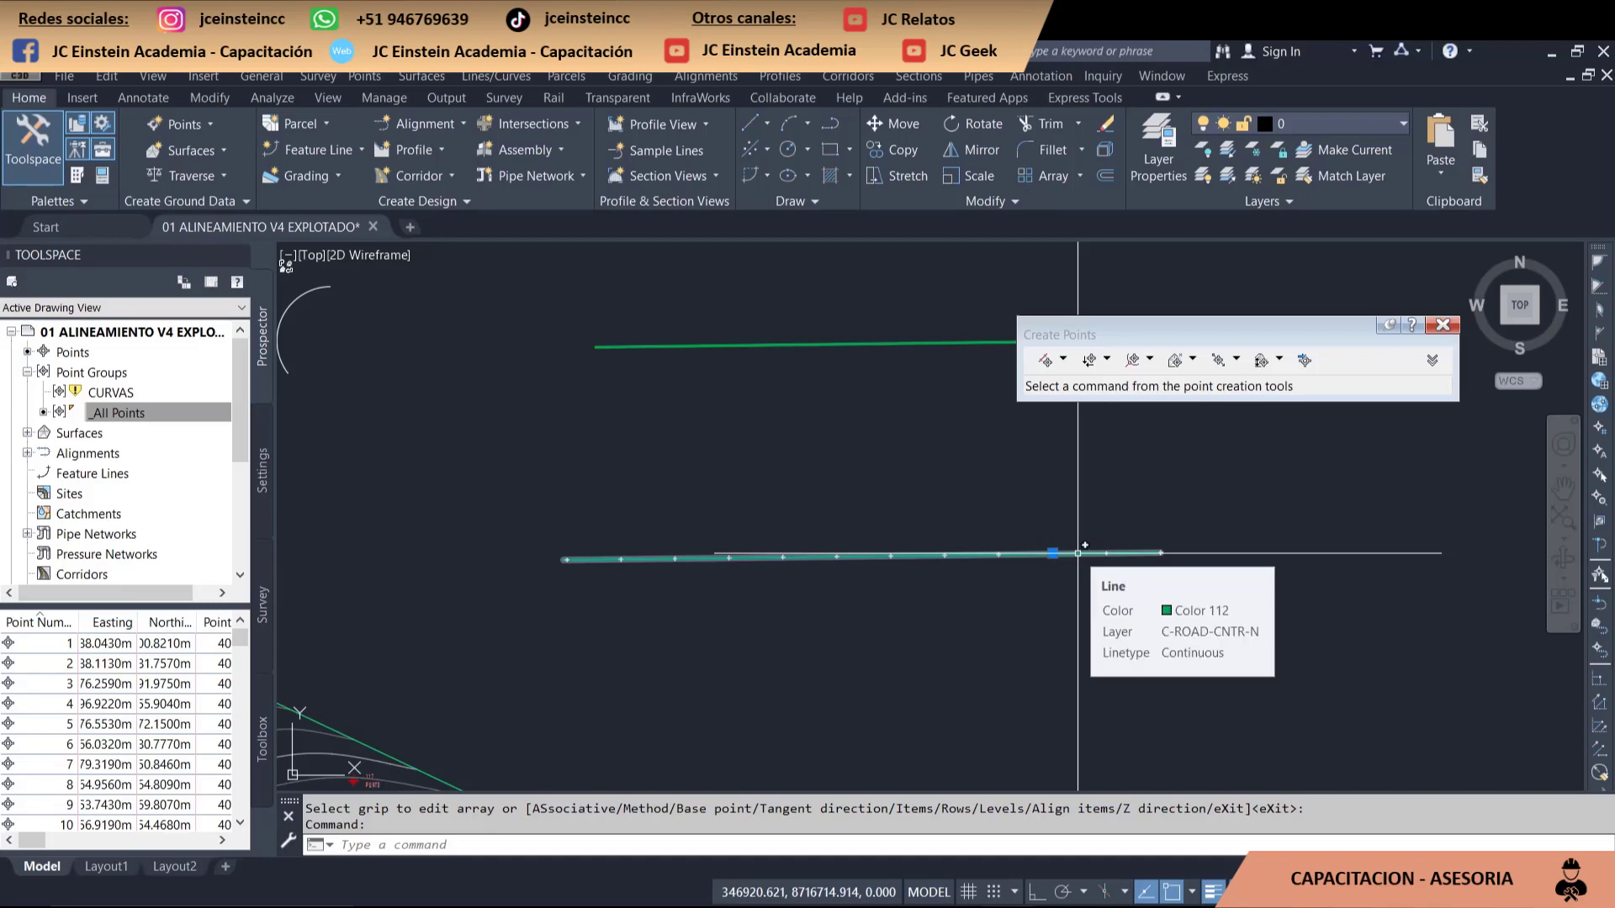
pyautogui.press('Escape')
# - Move the Create Points toolbar off the line and reopen its point creation methods list
pyautogui.scroll(-2, 960, 563)
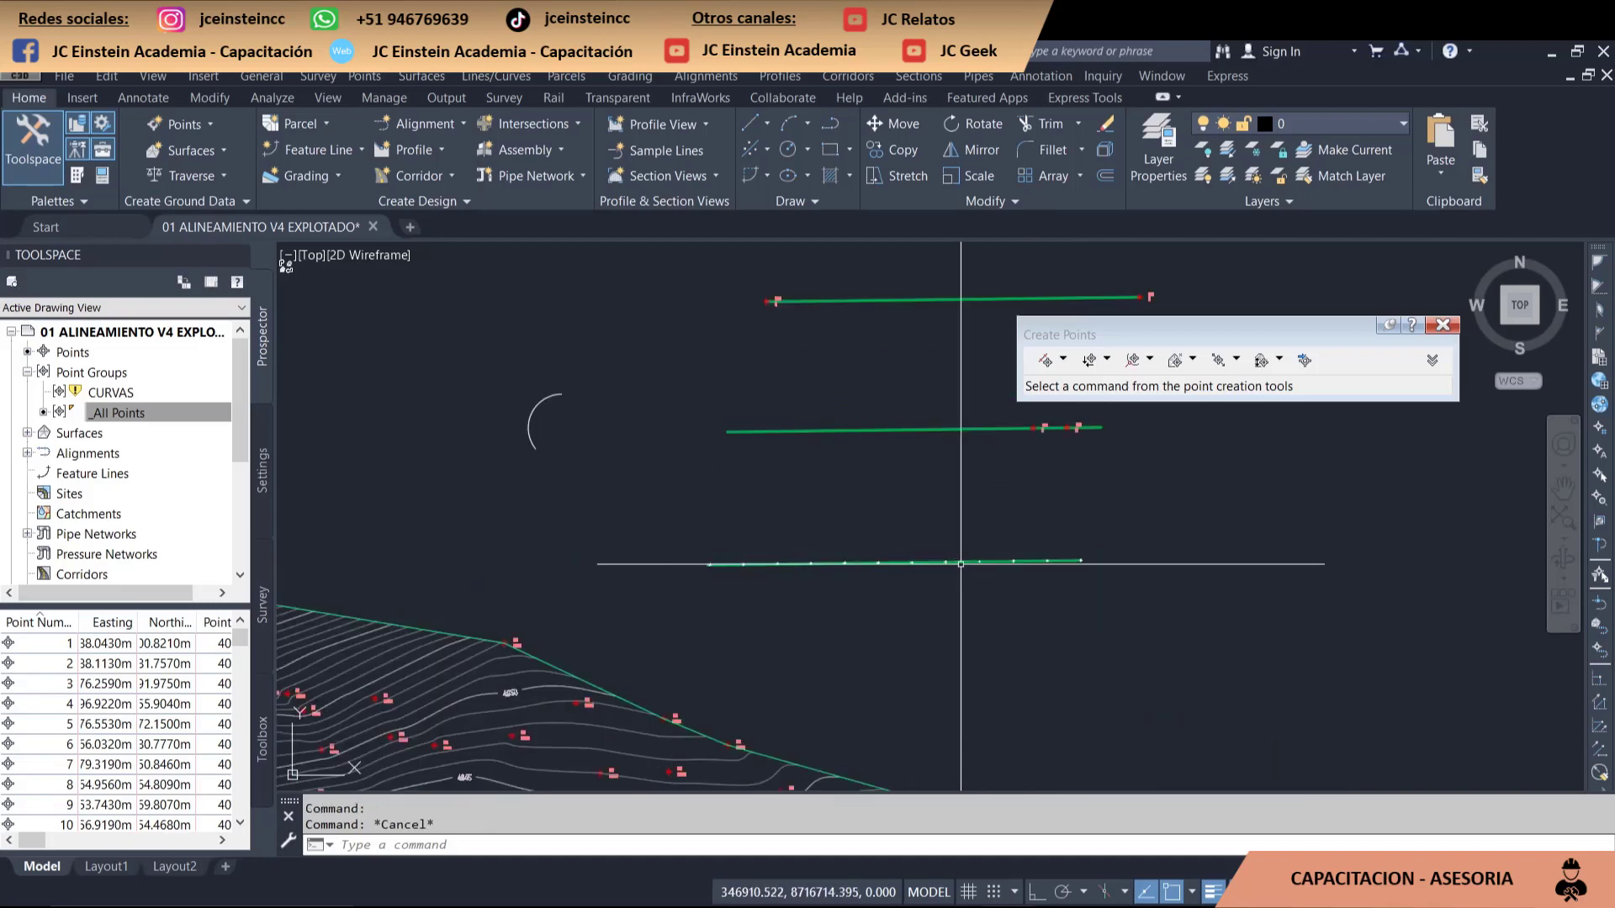
pyautogui.scroll(1, 942, 564)
pyautogui.scroll(3, 930, 563)
pyautogui.scroll(-2, 917, 566)
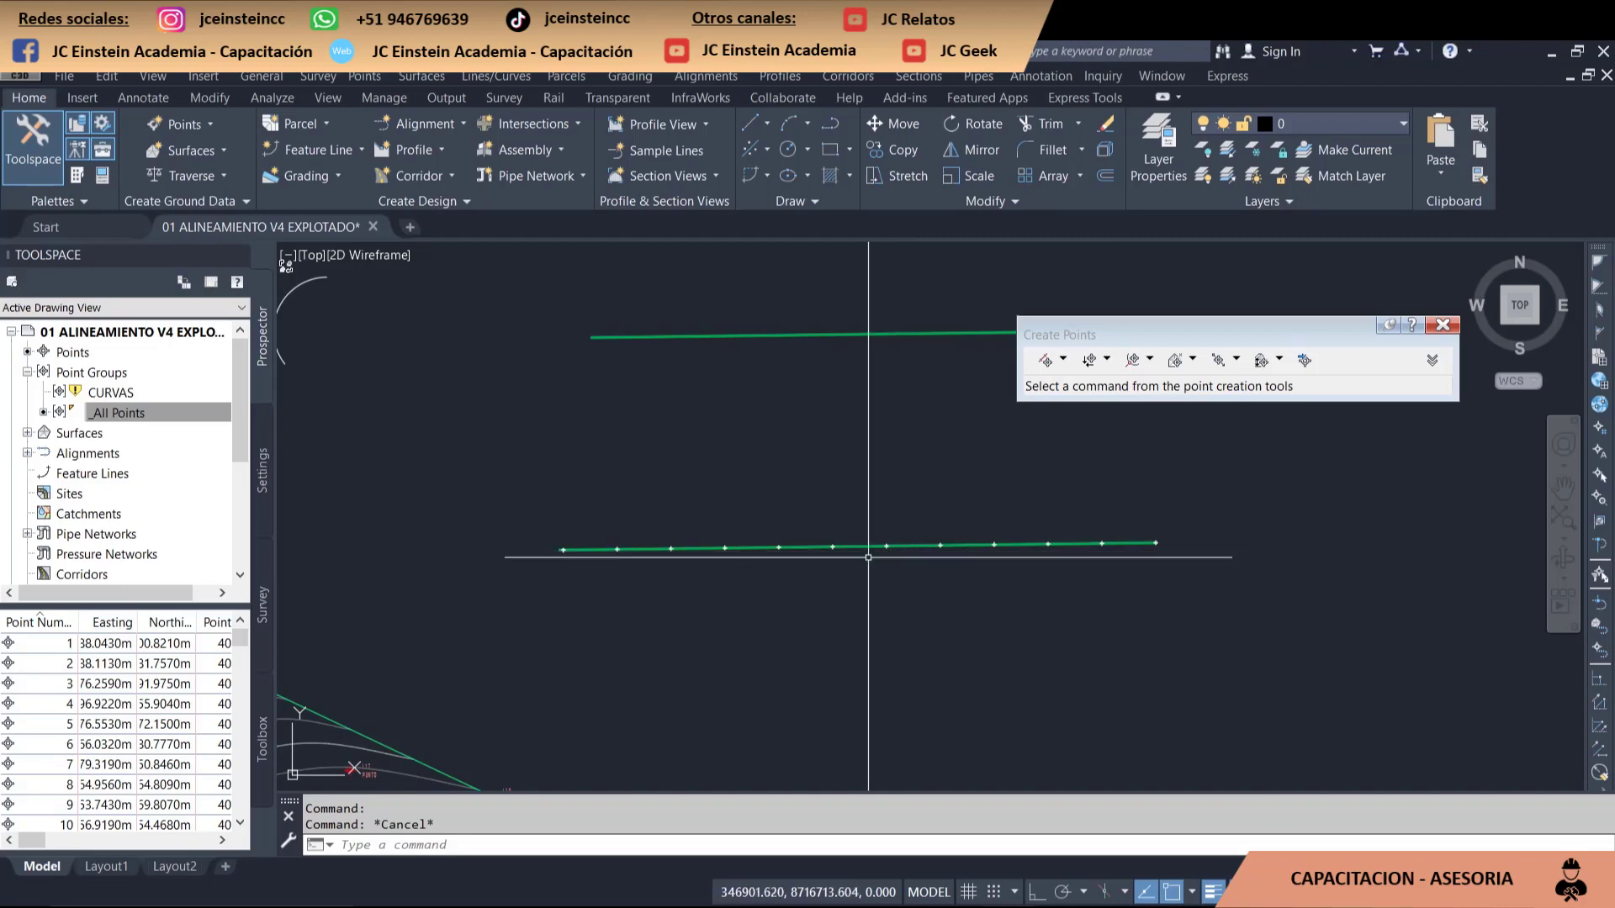
pyautogui.click(1063, 361)
pyautogui.click(1086, 335)
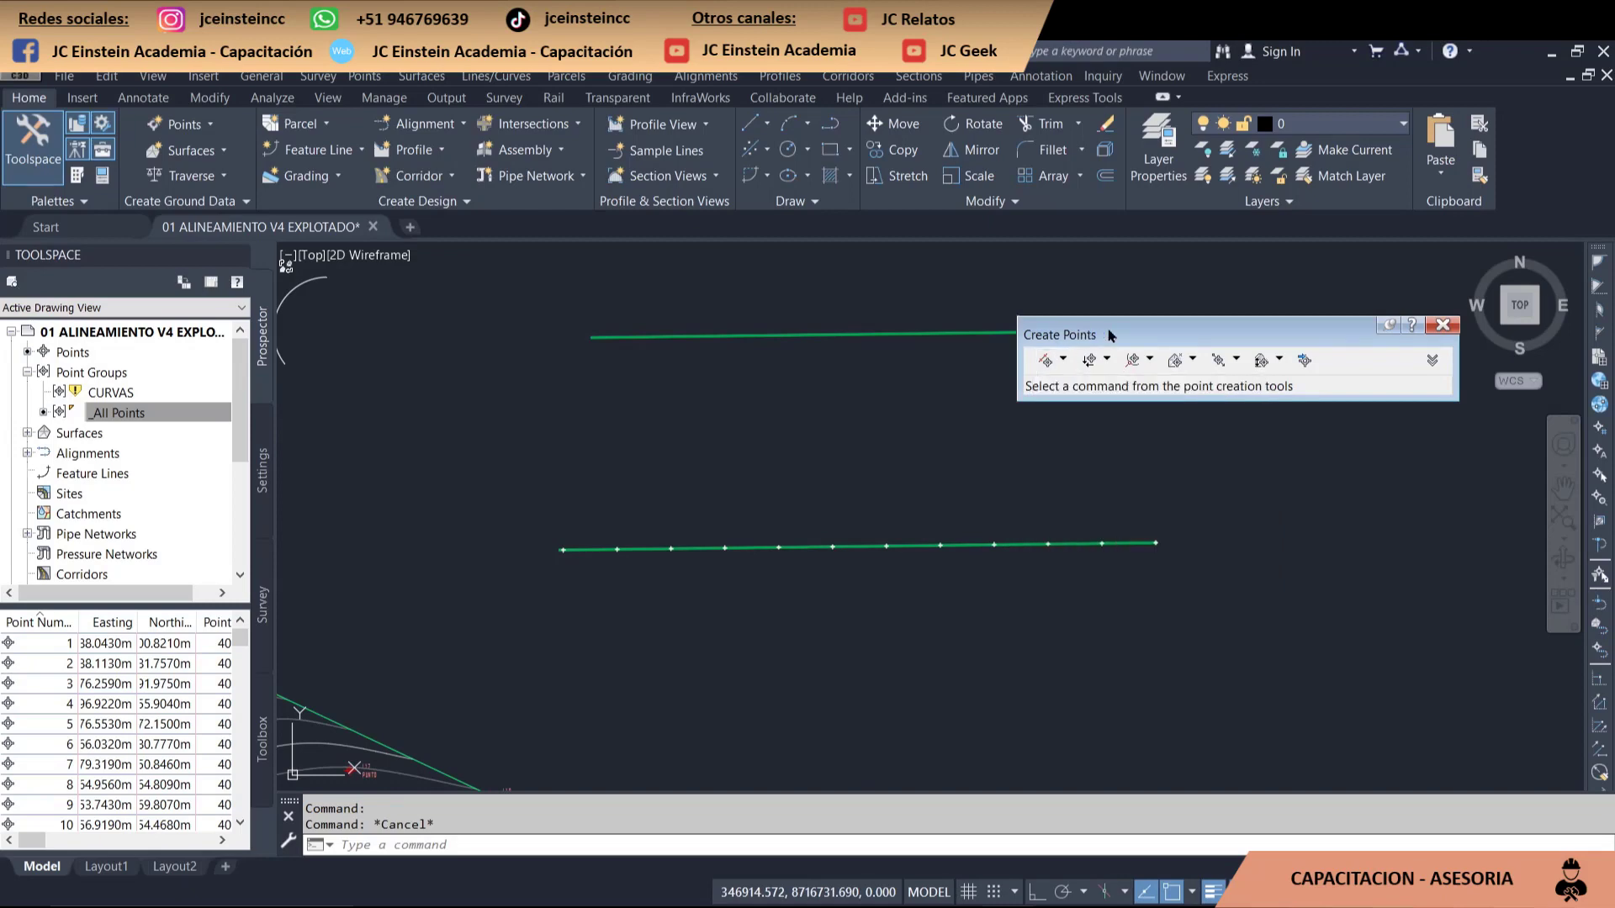
pyautogui.moveTo(1102, 333); pyautogui.dragTo(966, 282)
pyautogui.click(928, 310)
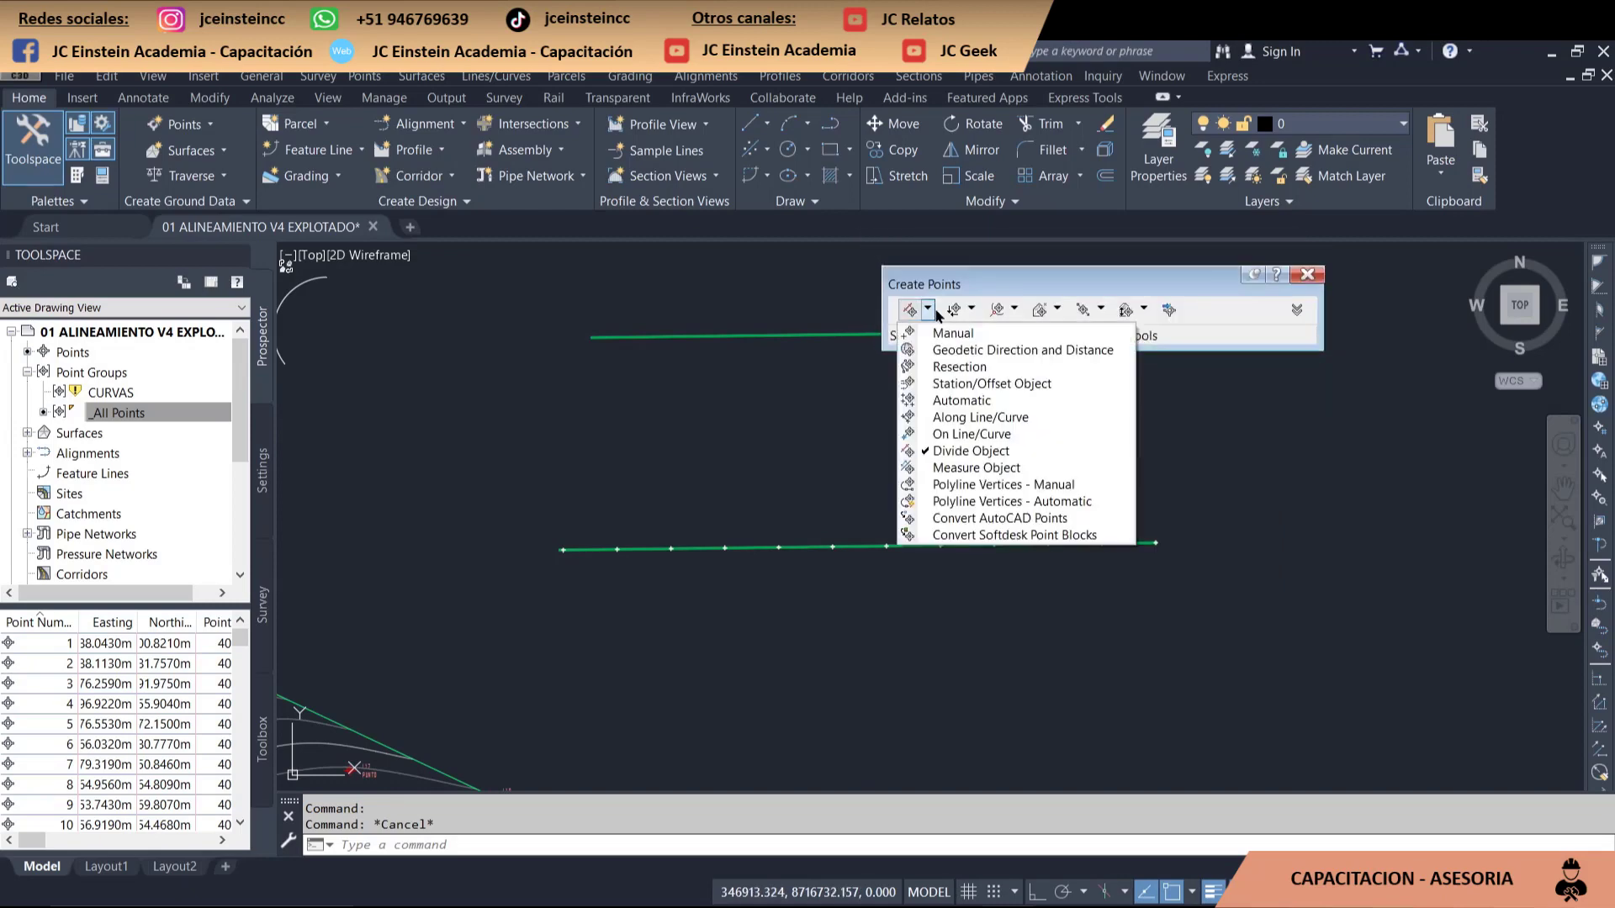
# - Run Convert AutoCAD Points and window-select the points on the lower and middle lines
pyautogui.click(1038, 528)
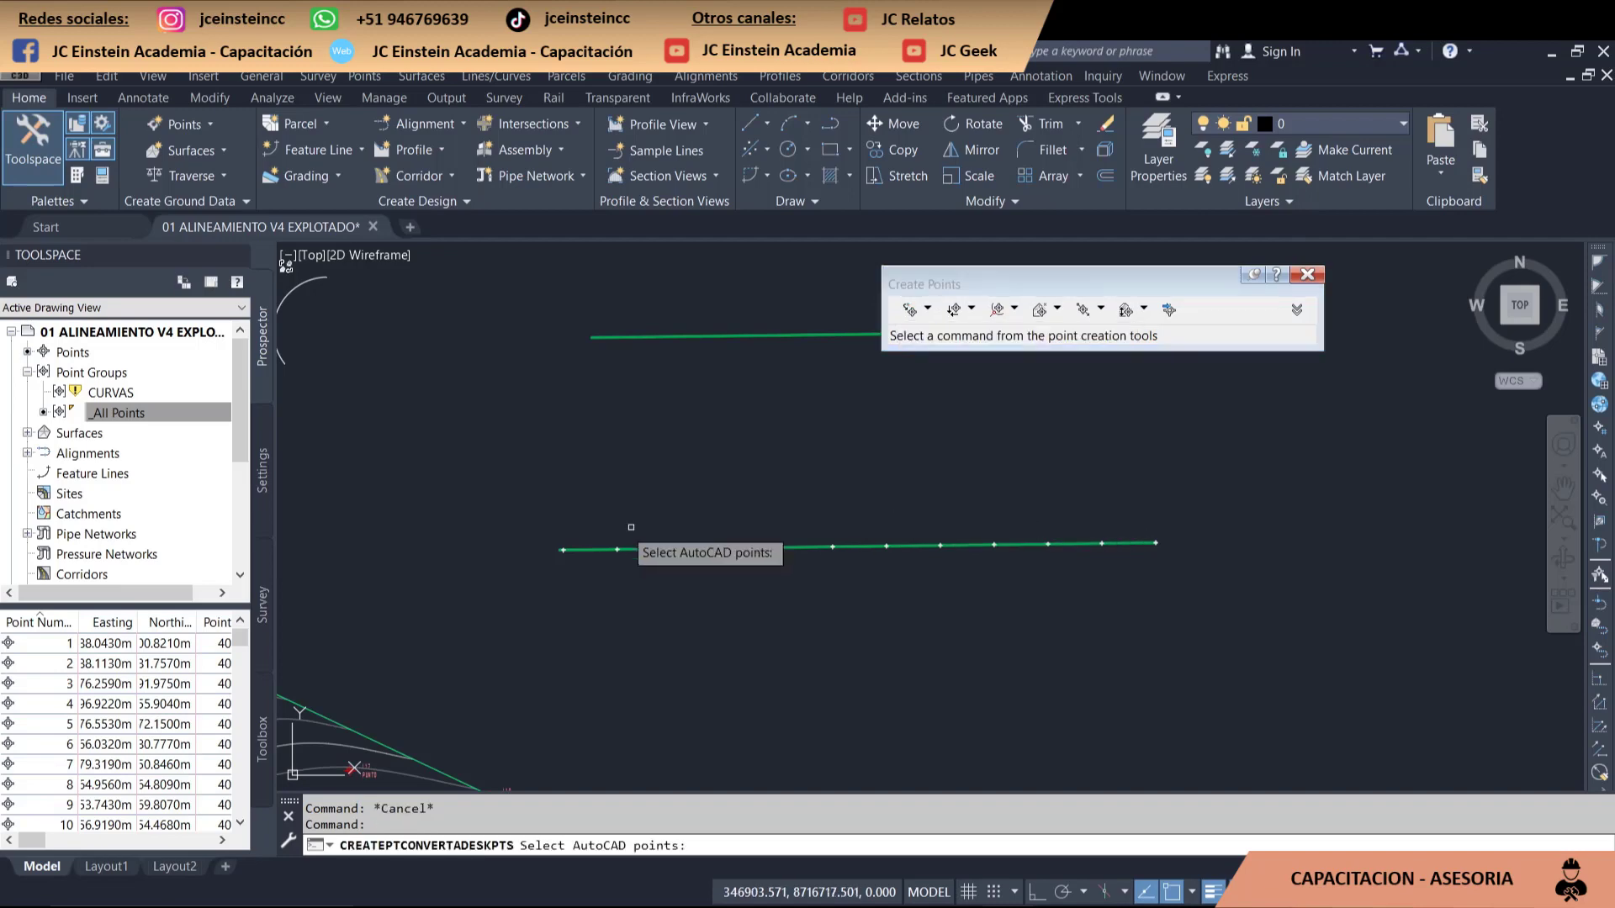
pyautogui.click(477, 494)
pyautogui.click(1240, 644)
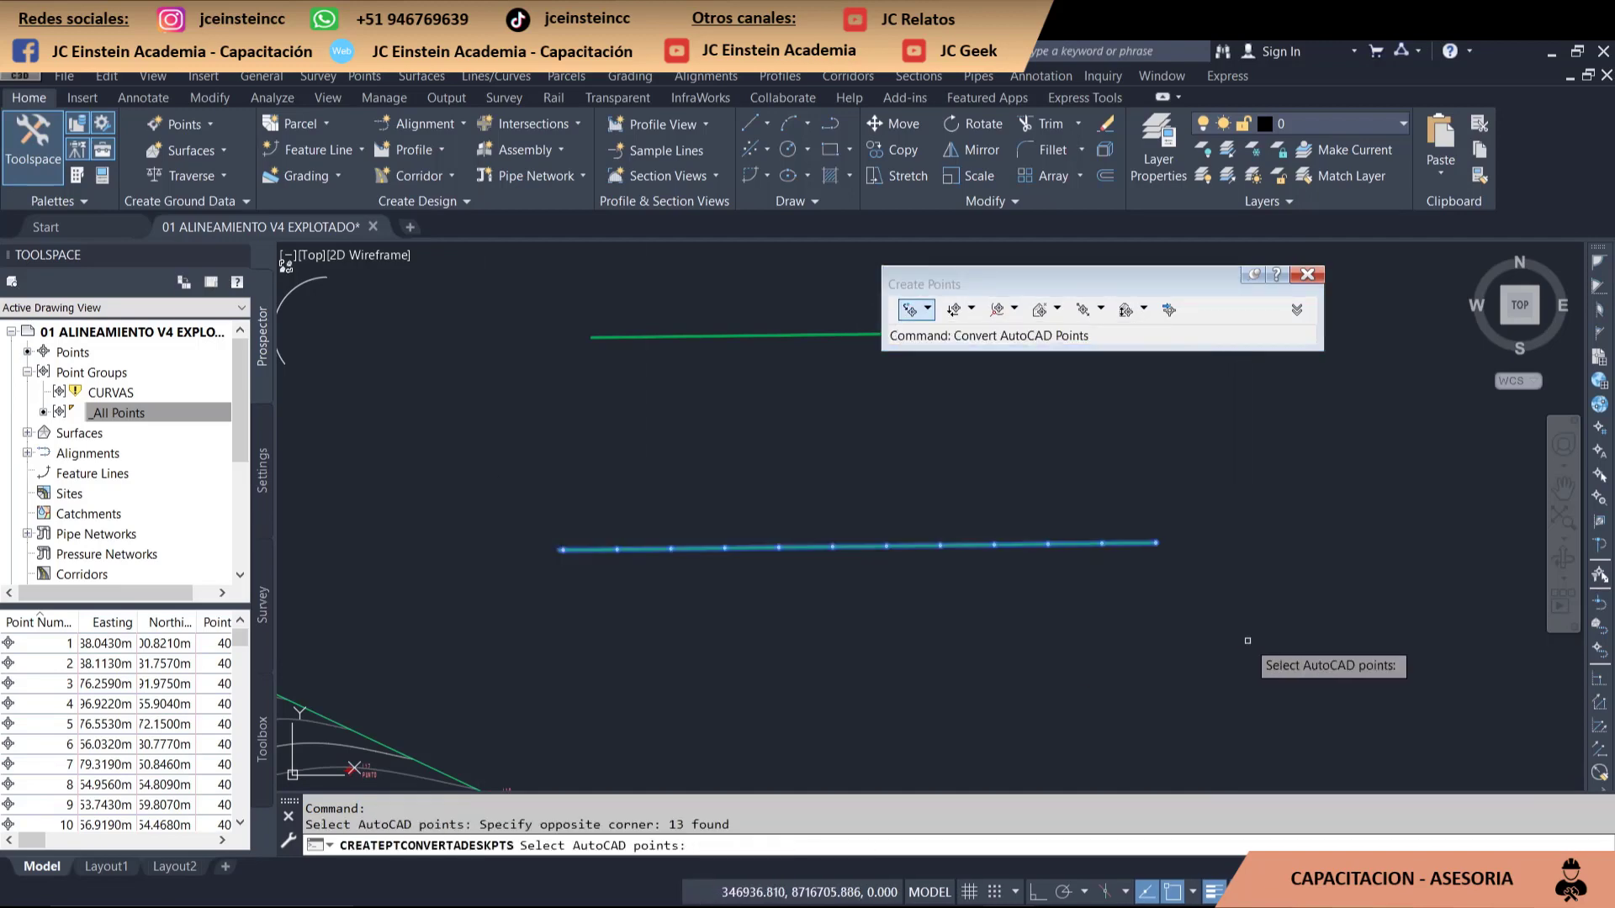
pyautogui.click(474, 463)
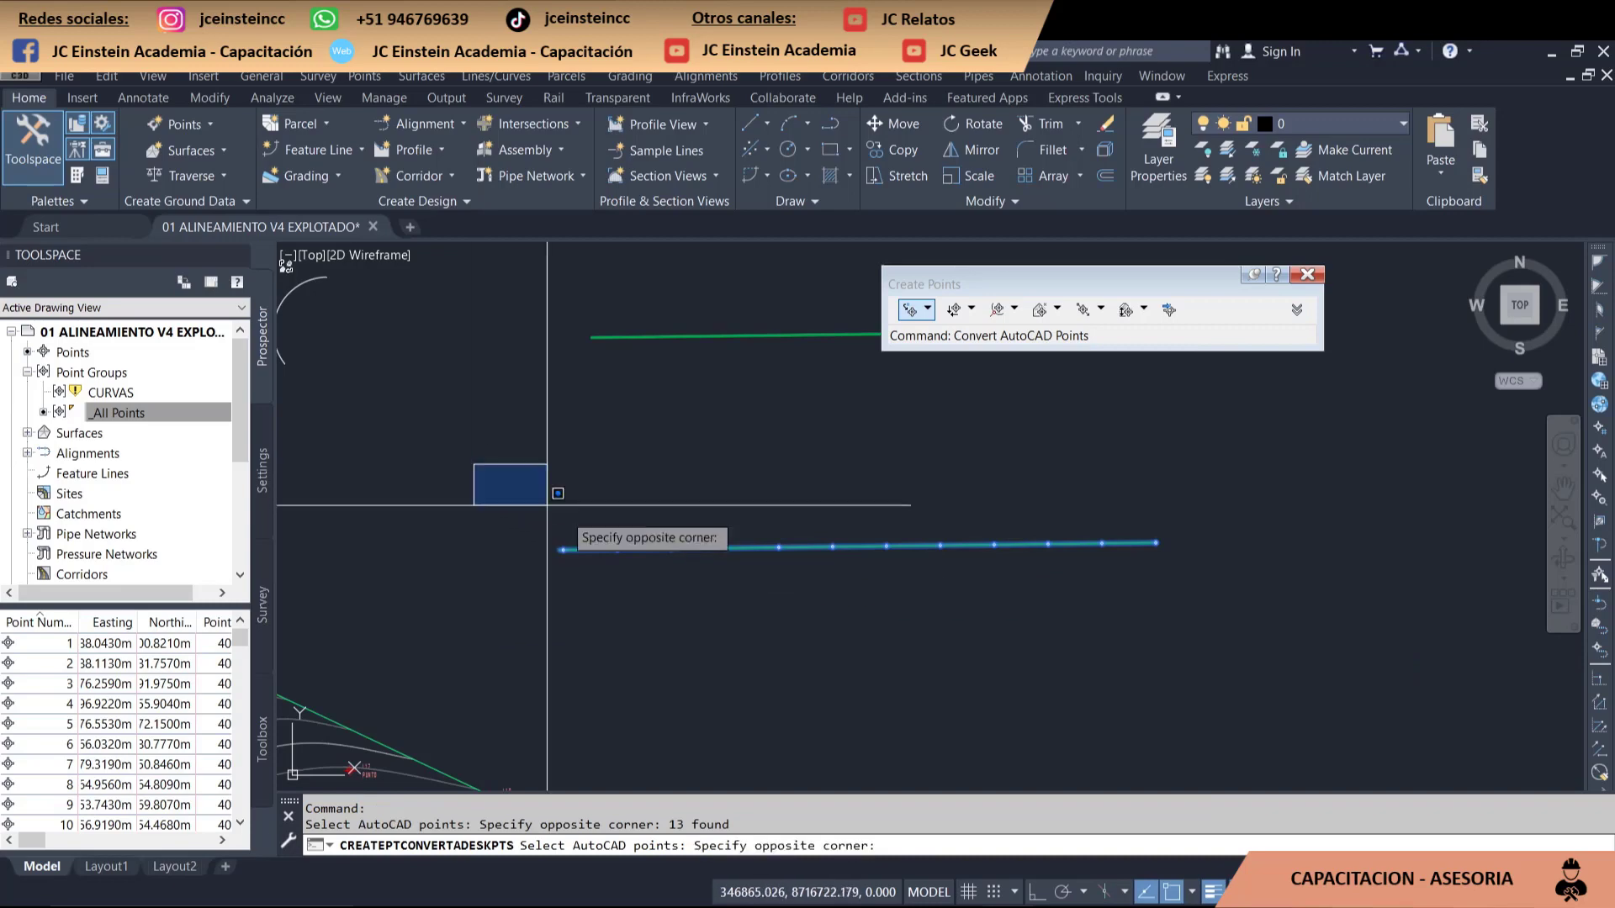
pyautogui.click(1262, 658)
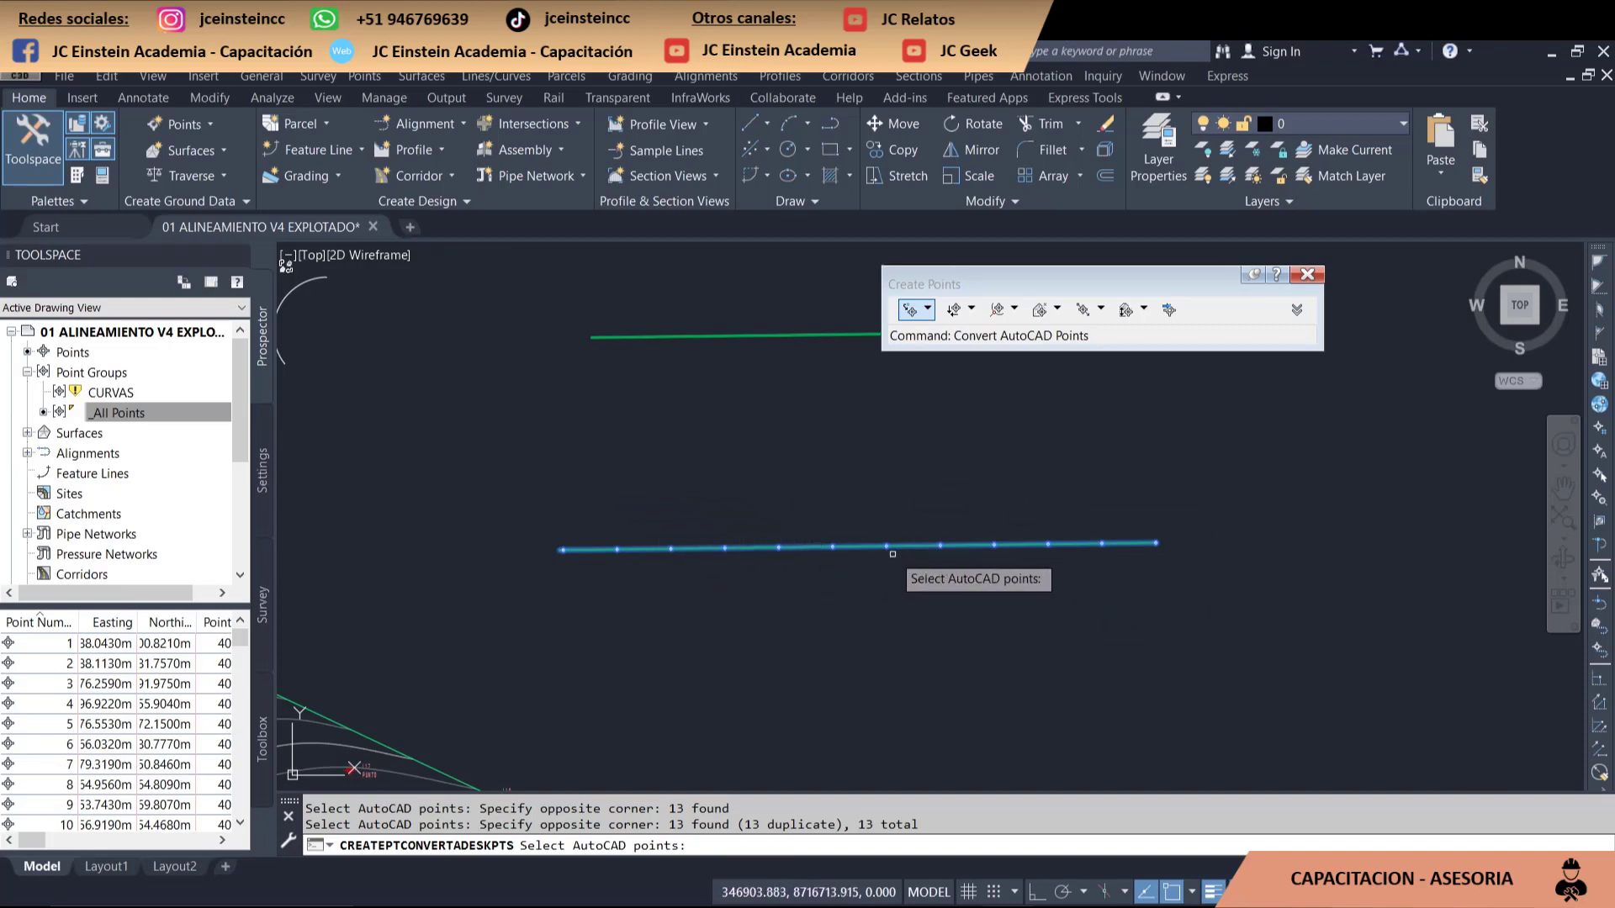
pyautogui.click(468, 425)
pyautogui.click(1338, 621)
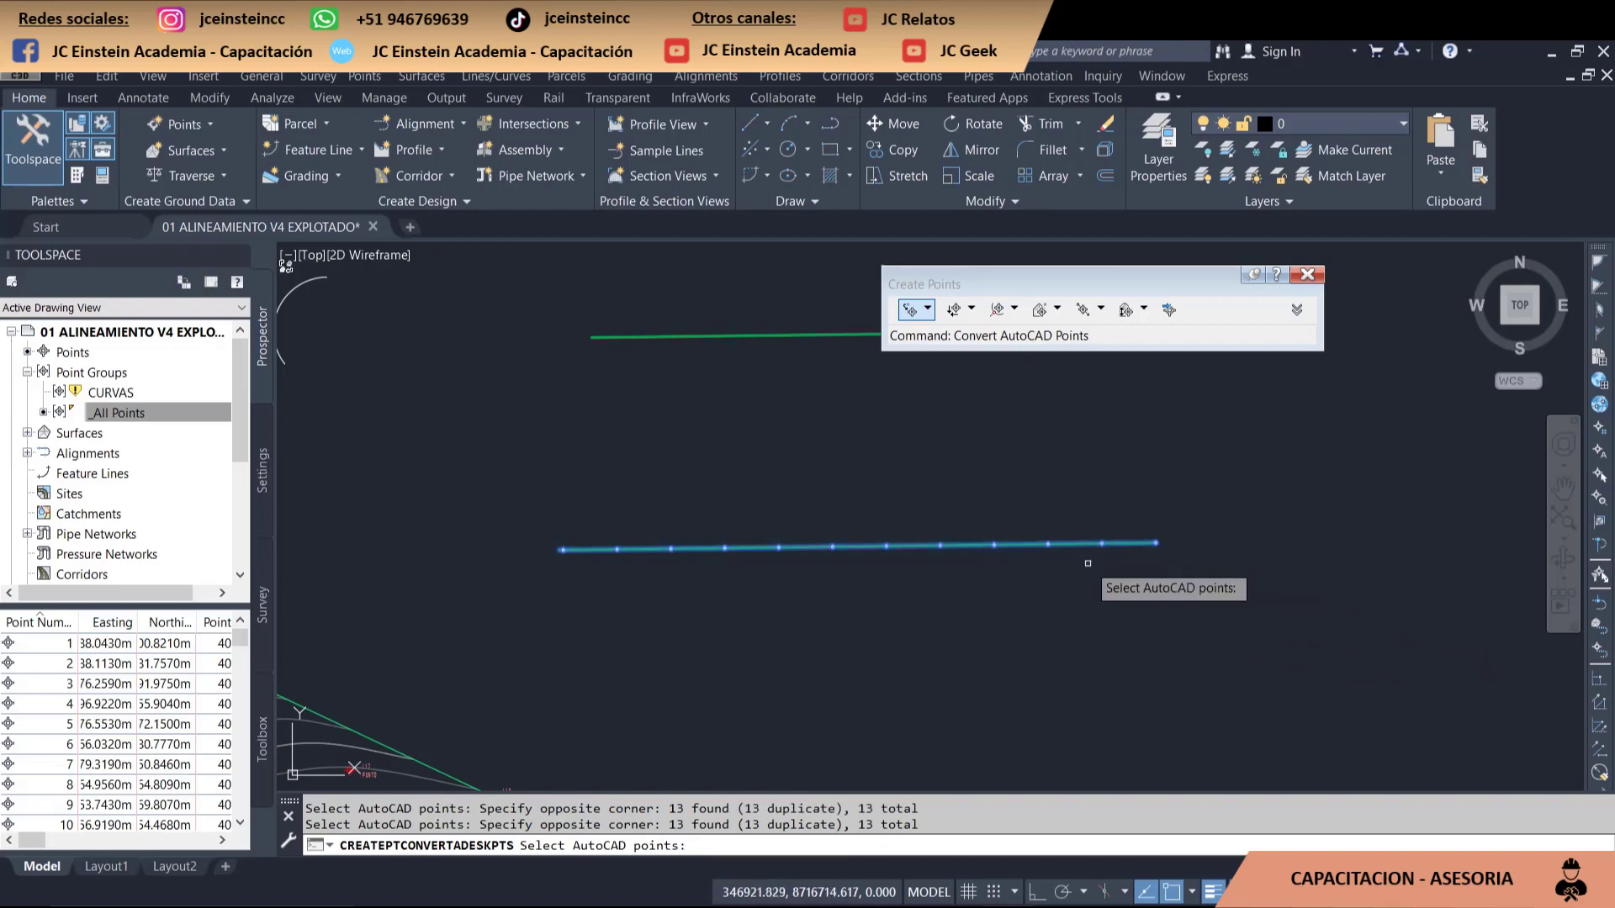
pyautogui.scroll(-4, 998, 559)
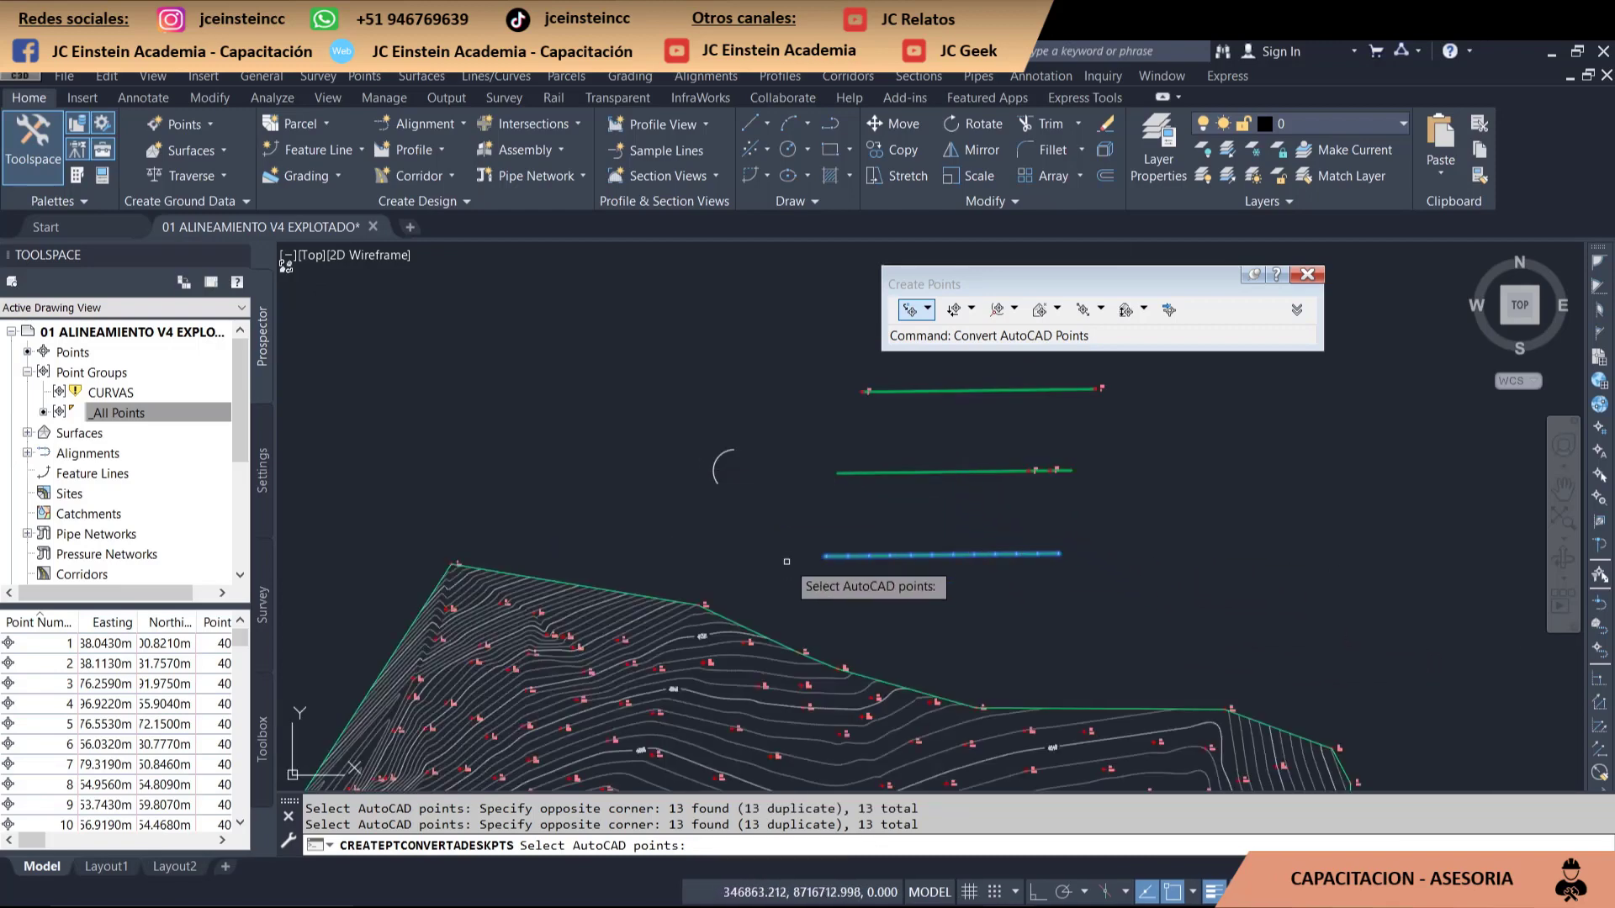
pyautogui.click(820, 535)
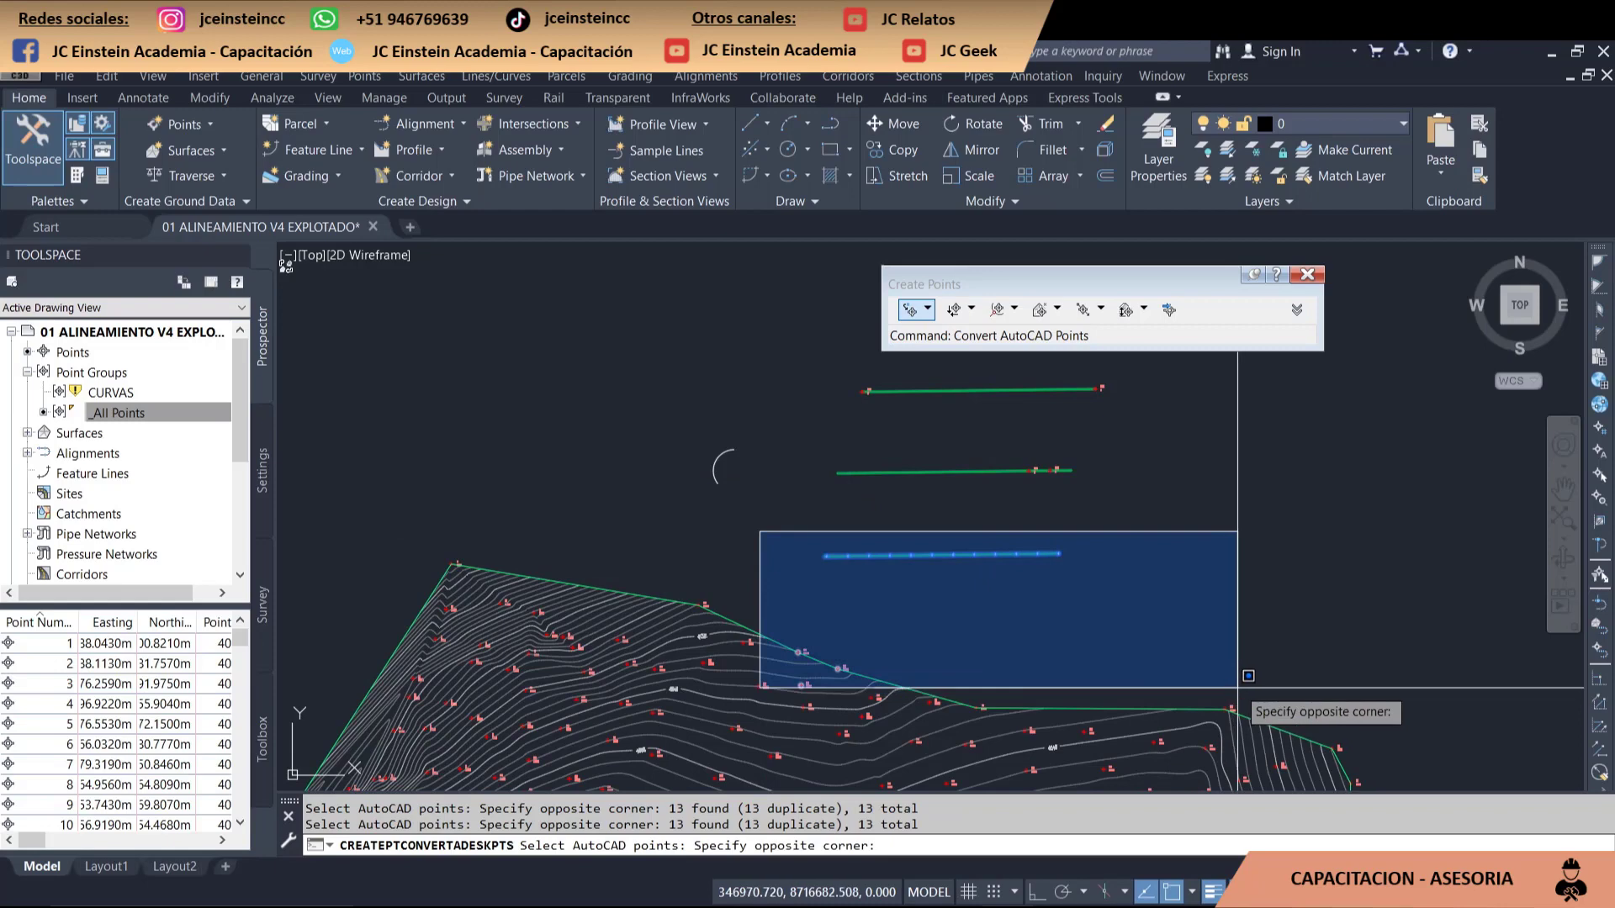
pyautogui.click(1121, 588)
pyautogui.click(809, 442)
pyautogui.click(1224, 643)
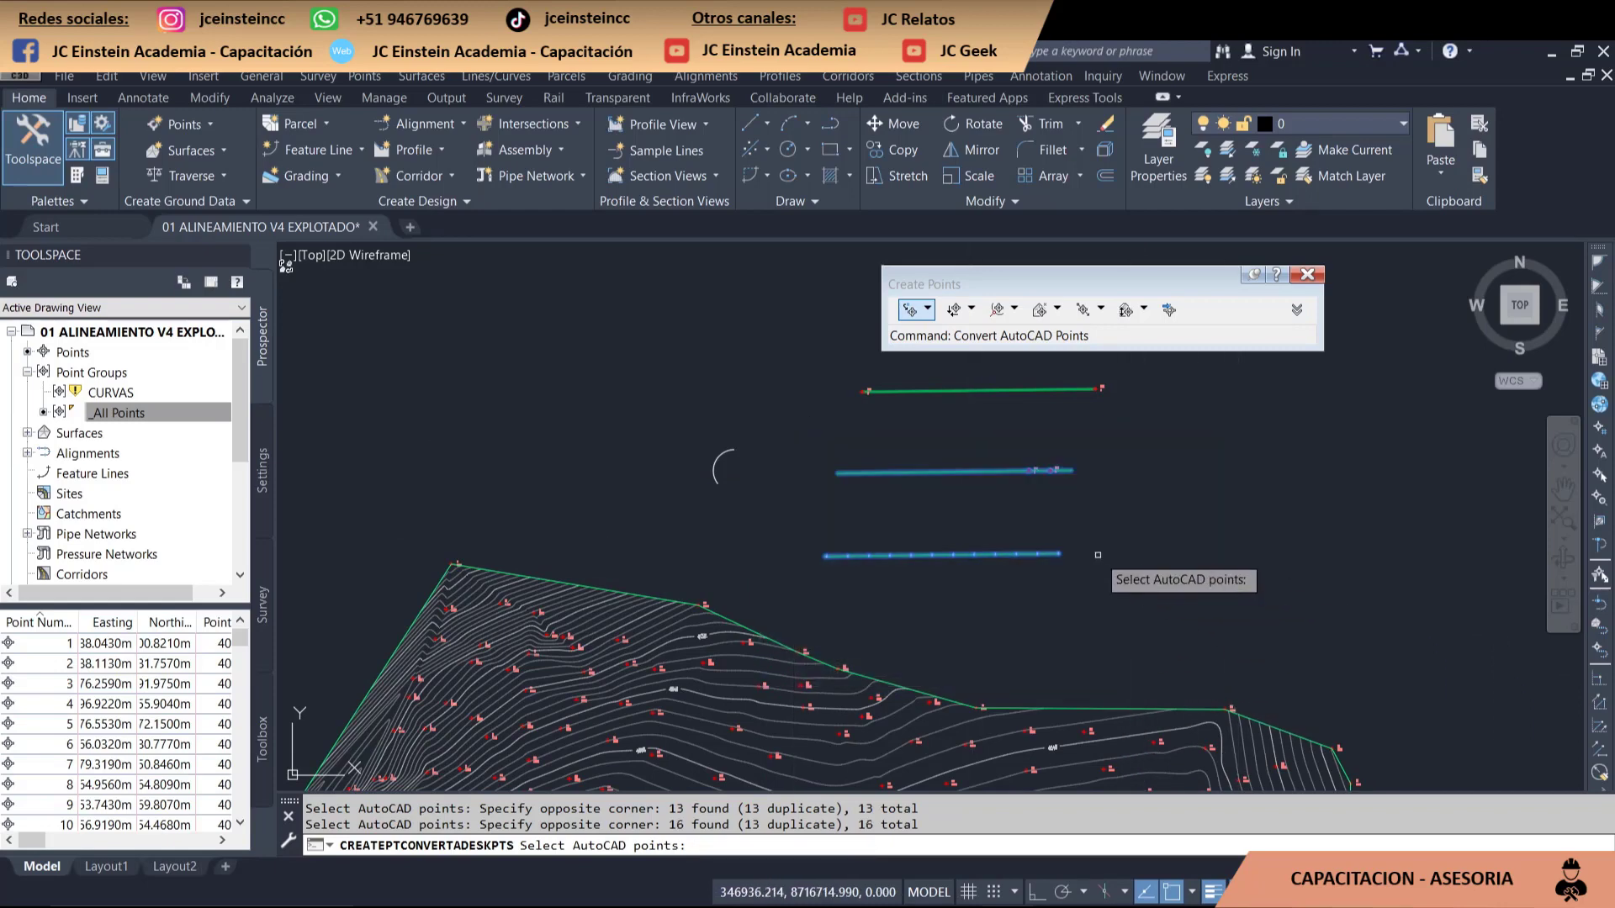
pyautogui.scroll(2, 1107, 555)
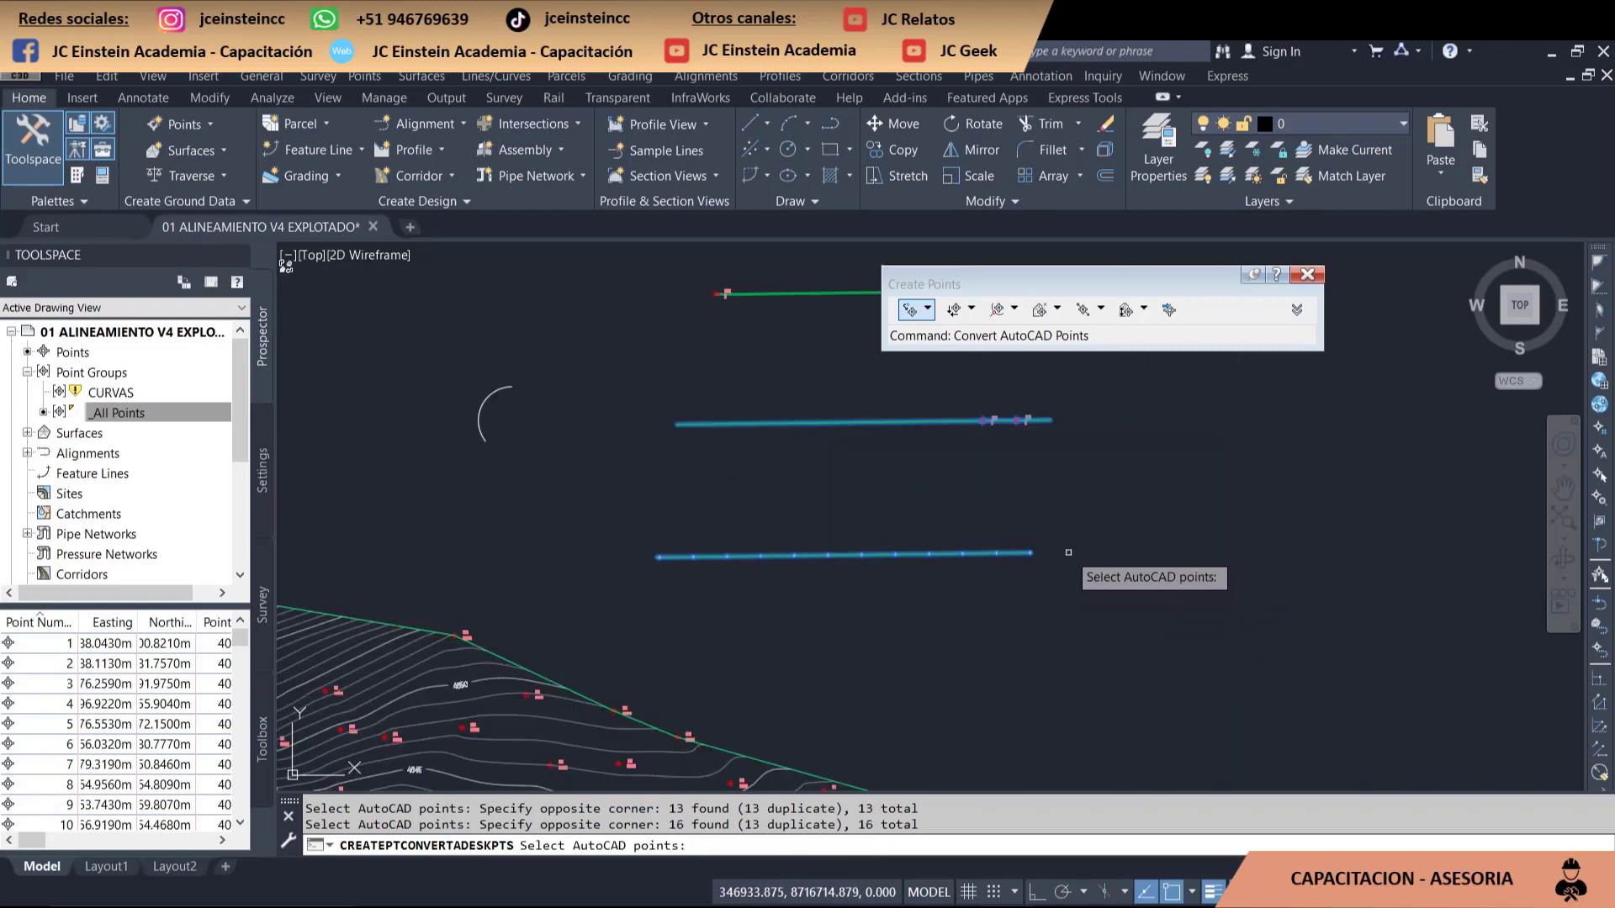
pyautogui.press('Return')
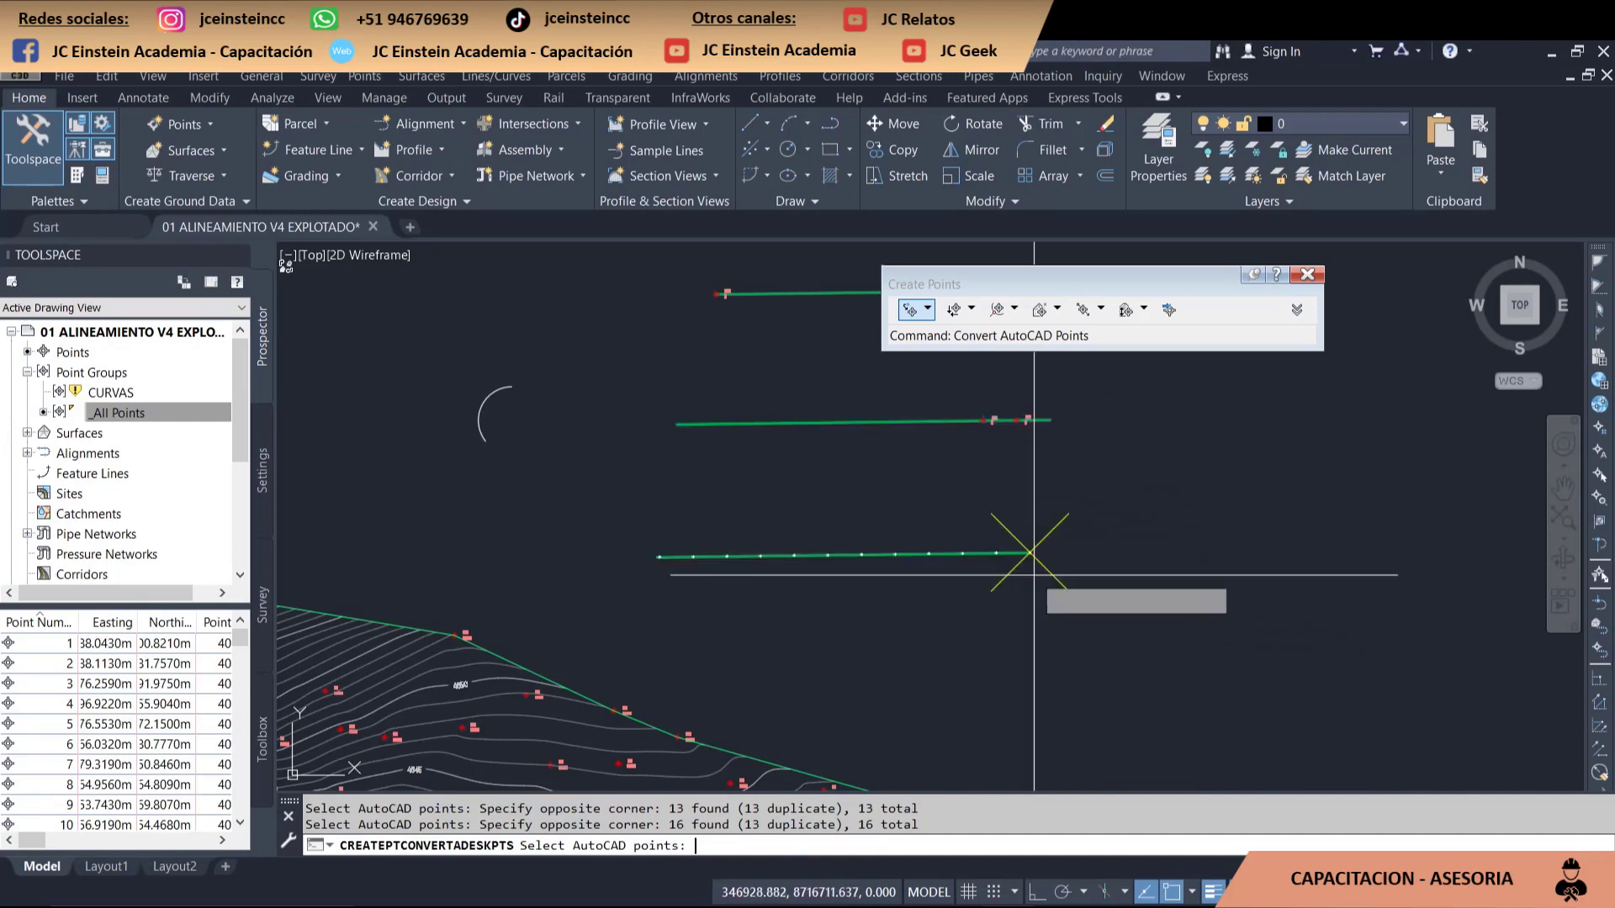
# - Give the converted points station descriptions 5, 10 and onward, then end the conversion
pyautogui.scroll(1, 1035, 575)
pyautogui.scroll(1, 1031, 522)
pyautogui.write('5')
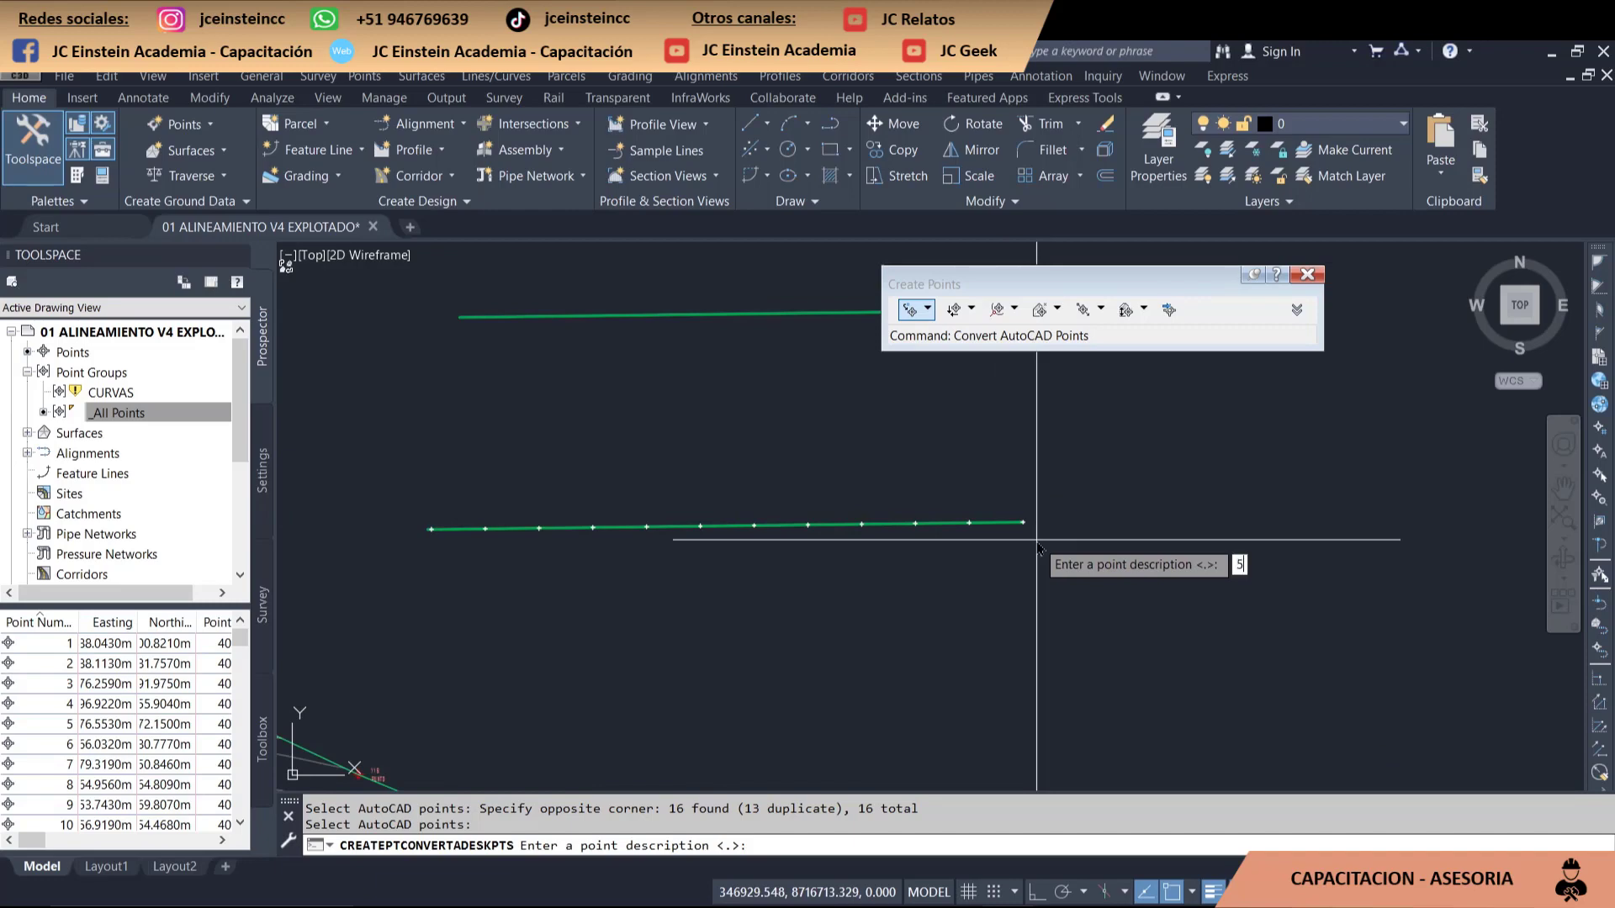
pyautogui.press('Return')
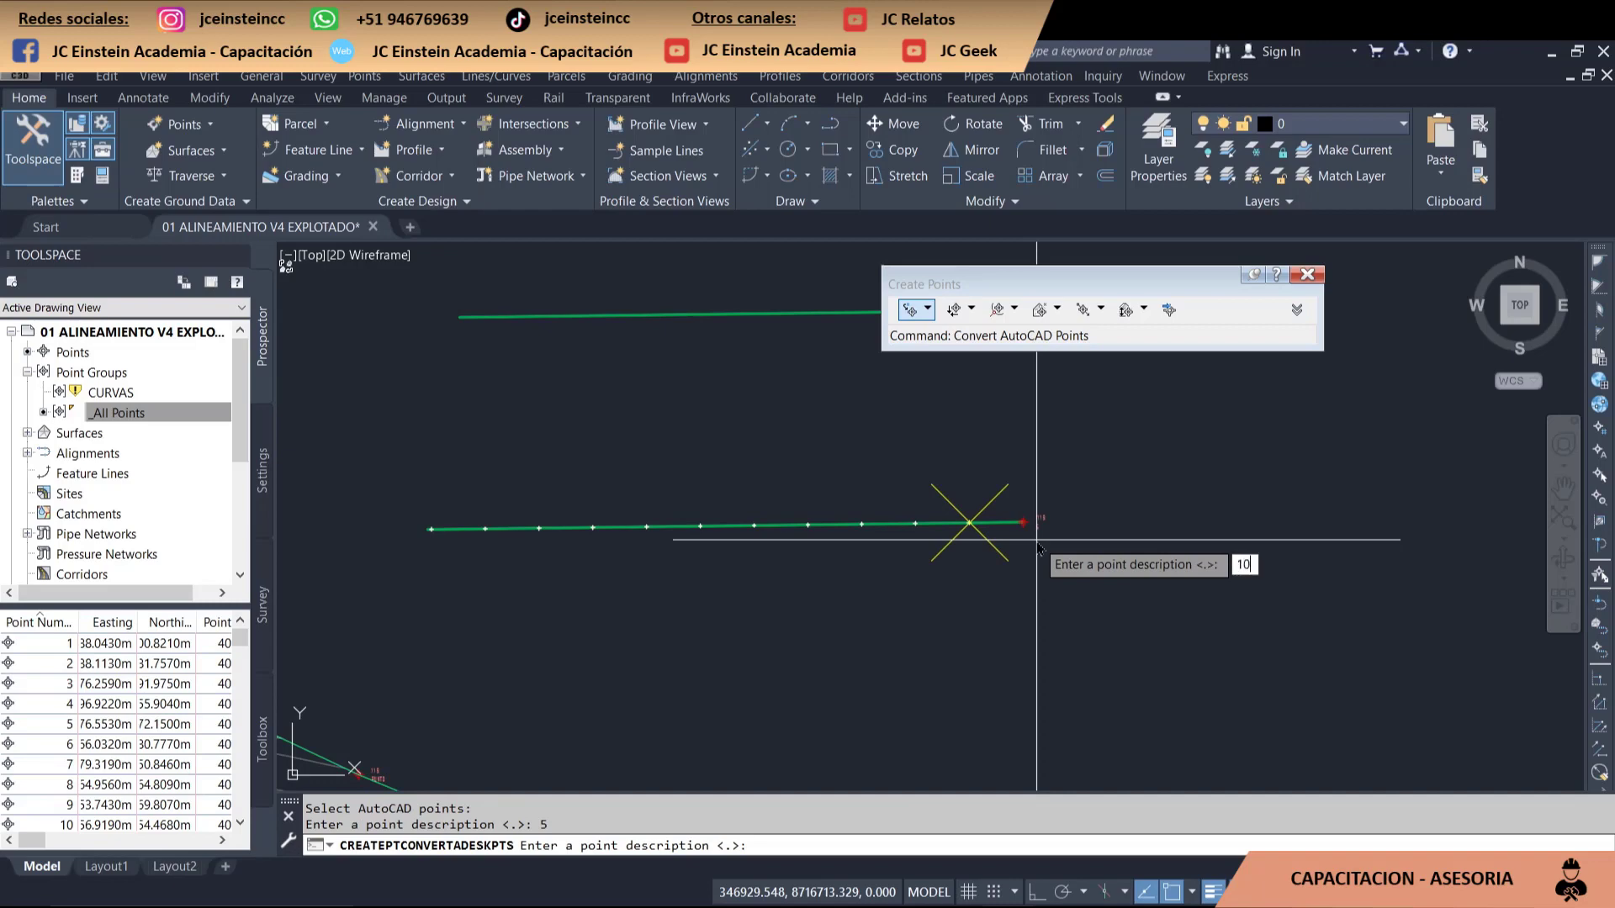
pyautogui.press('Return')
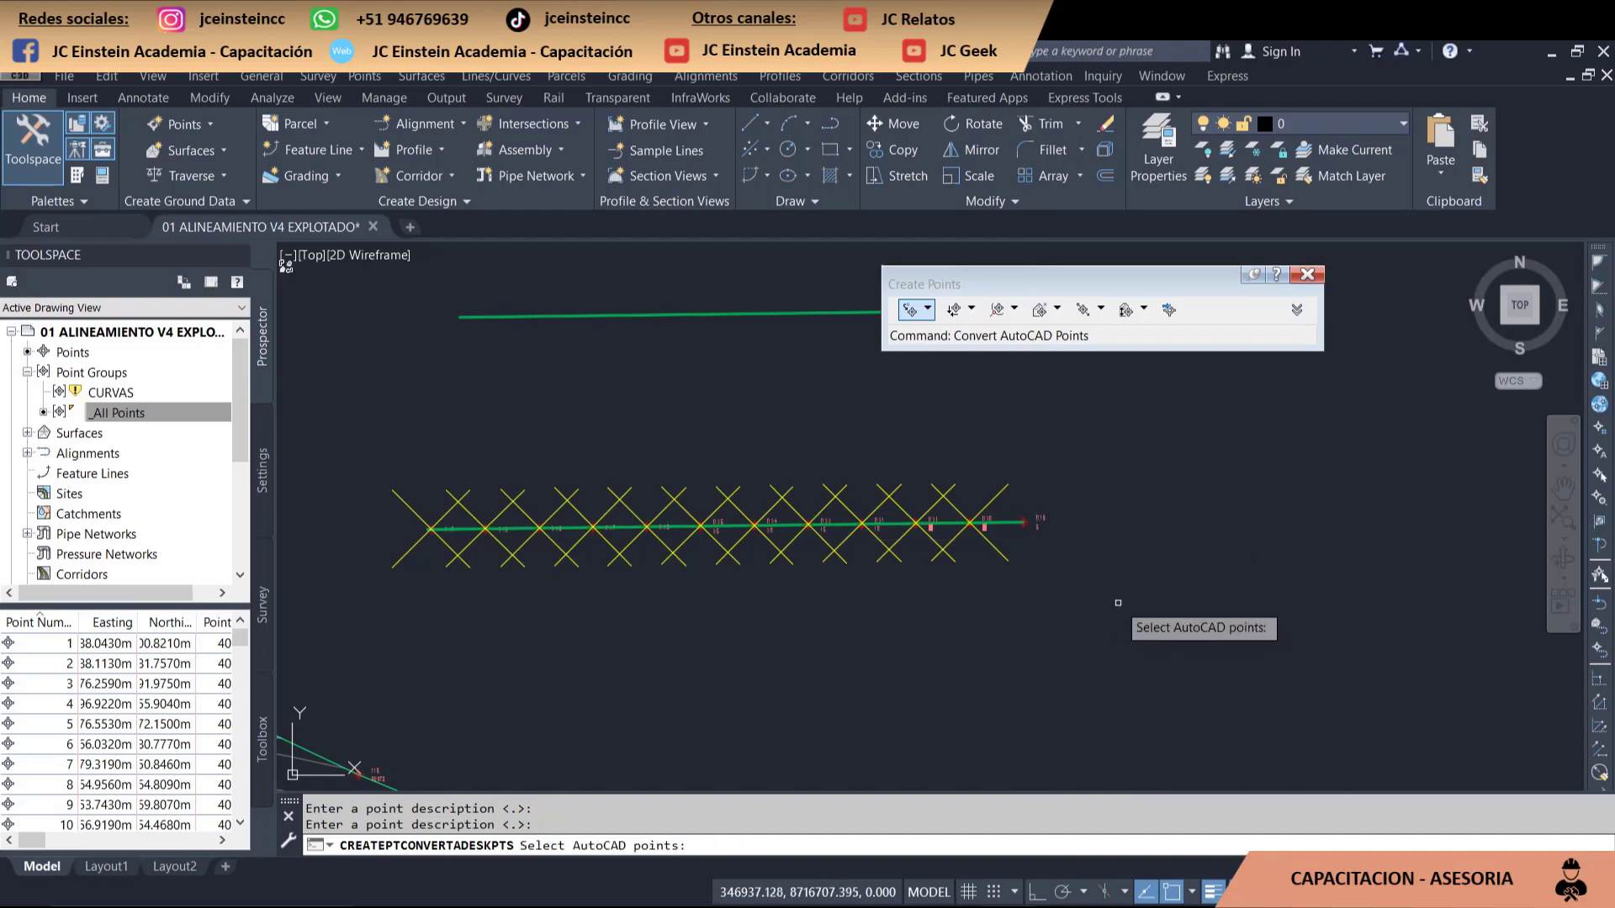
pyautogui.press('Escape')
pyautogui.scroll(6, 726, 529)
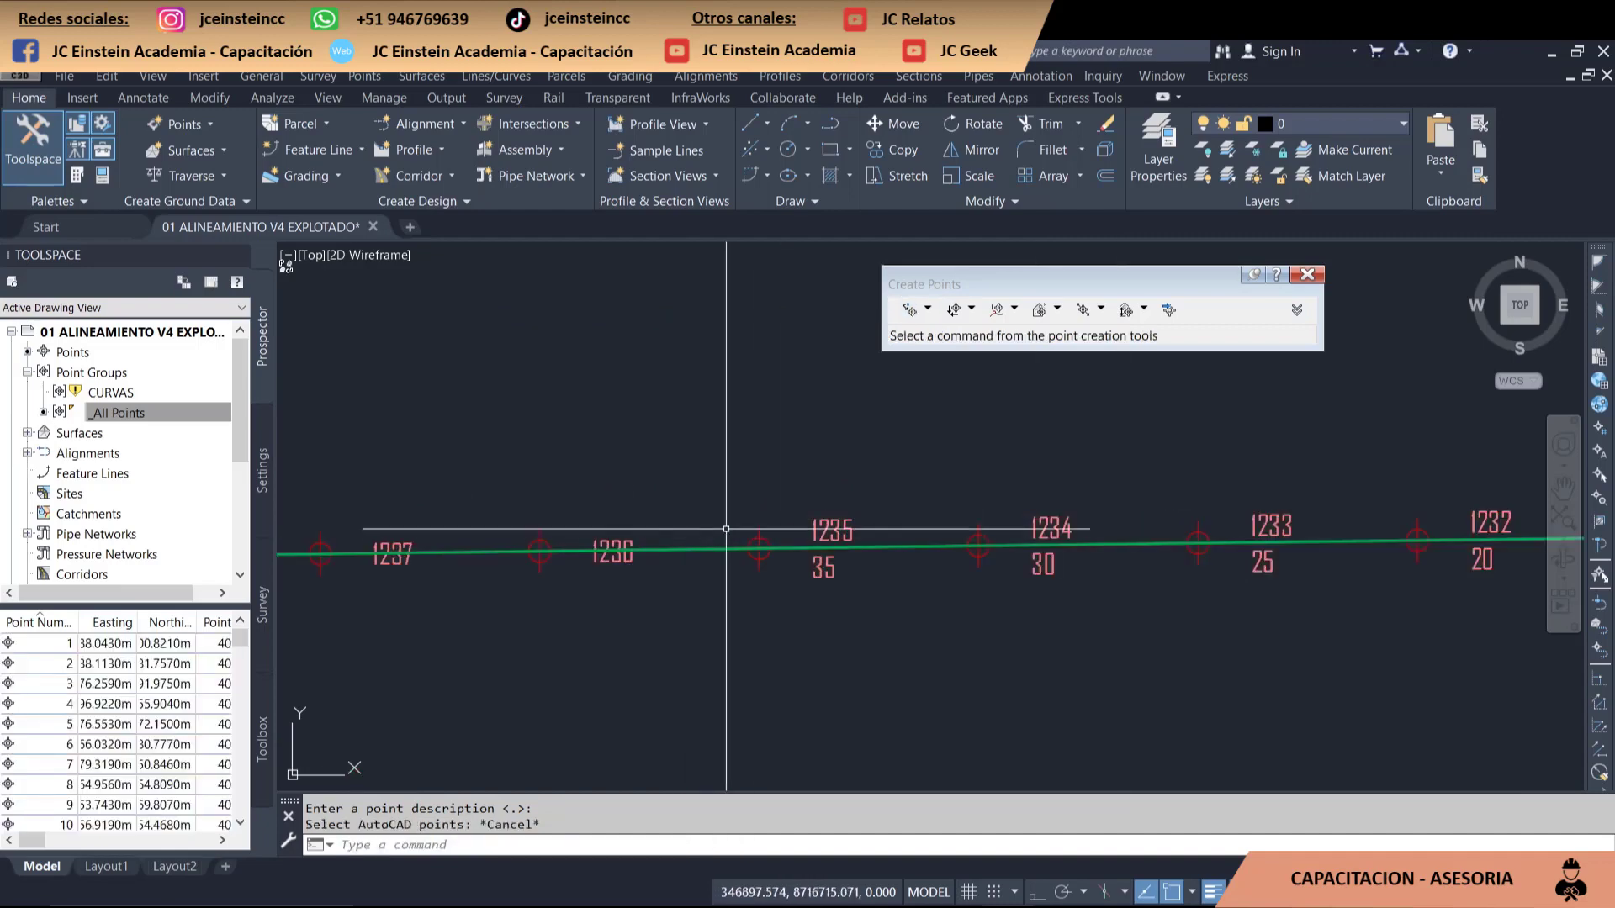
pyautogui.scroll(-3, 745, 545)
pyautogui.scroll(-2, 757, 549)
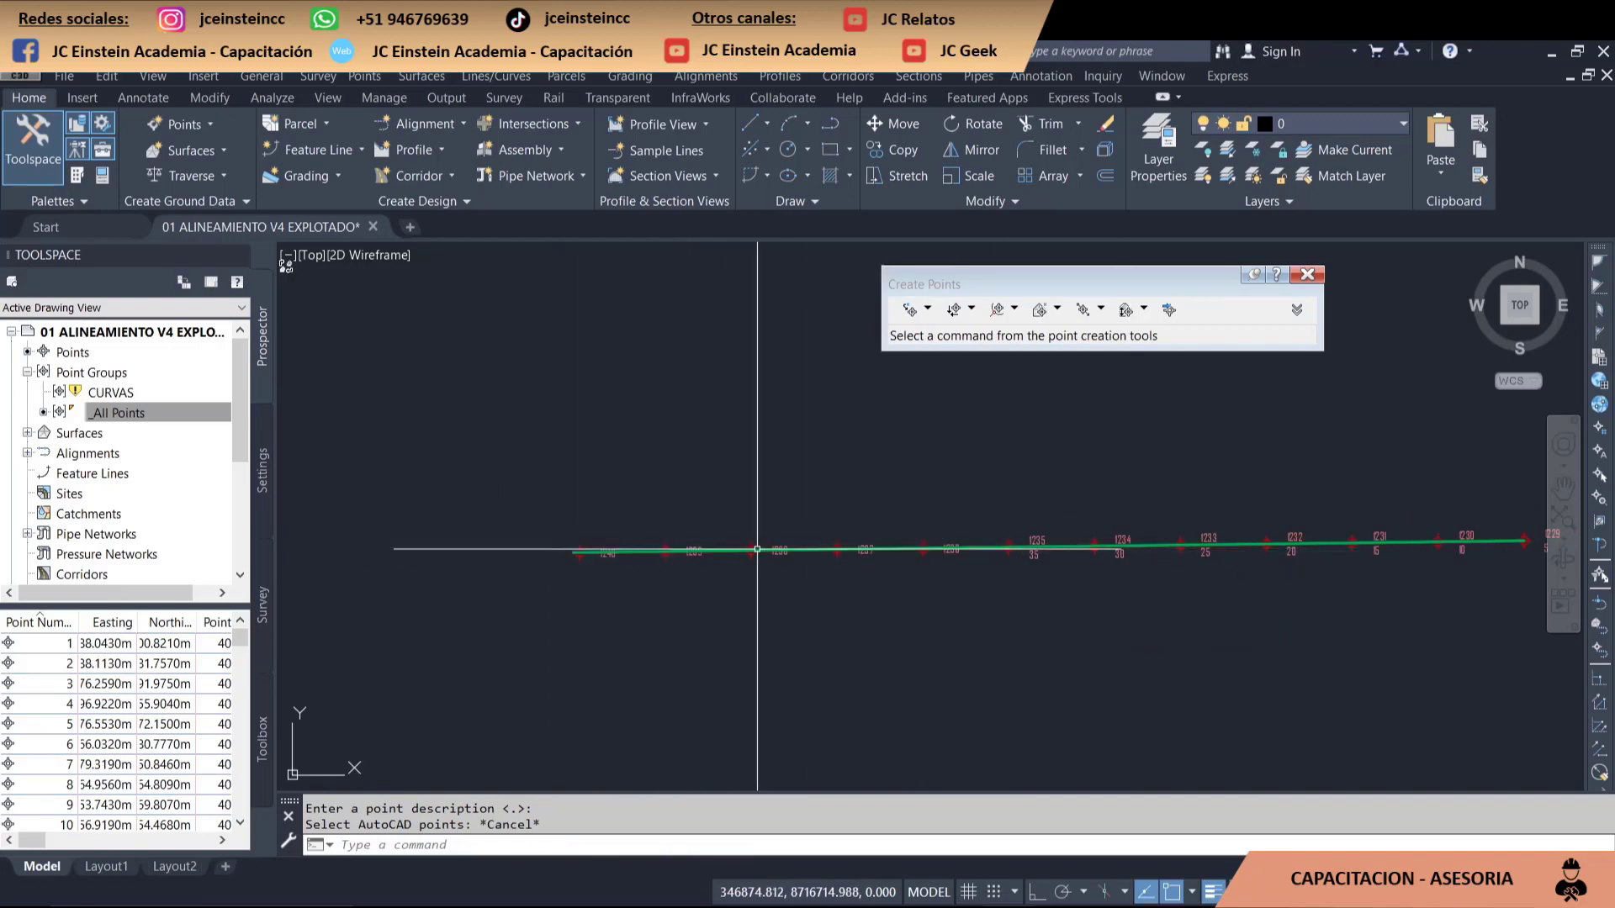
pyautogui.scroll(3, 1119, 541)
pyautogui.scroll(3, 1149, 538)
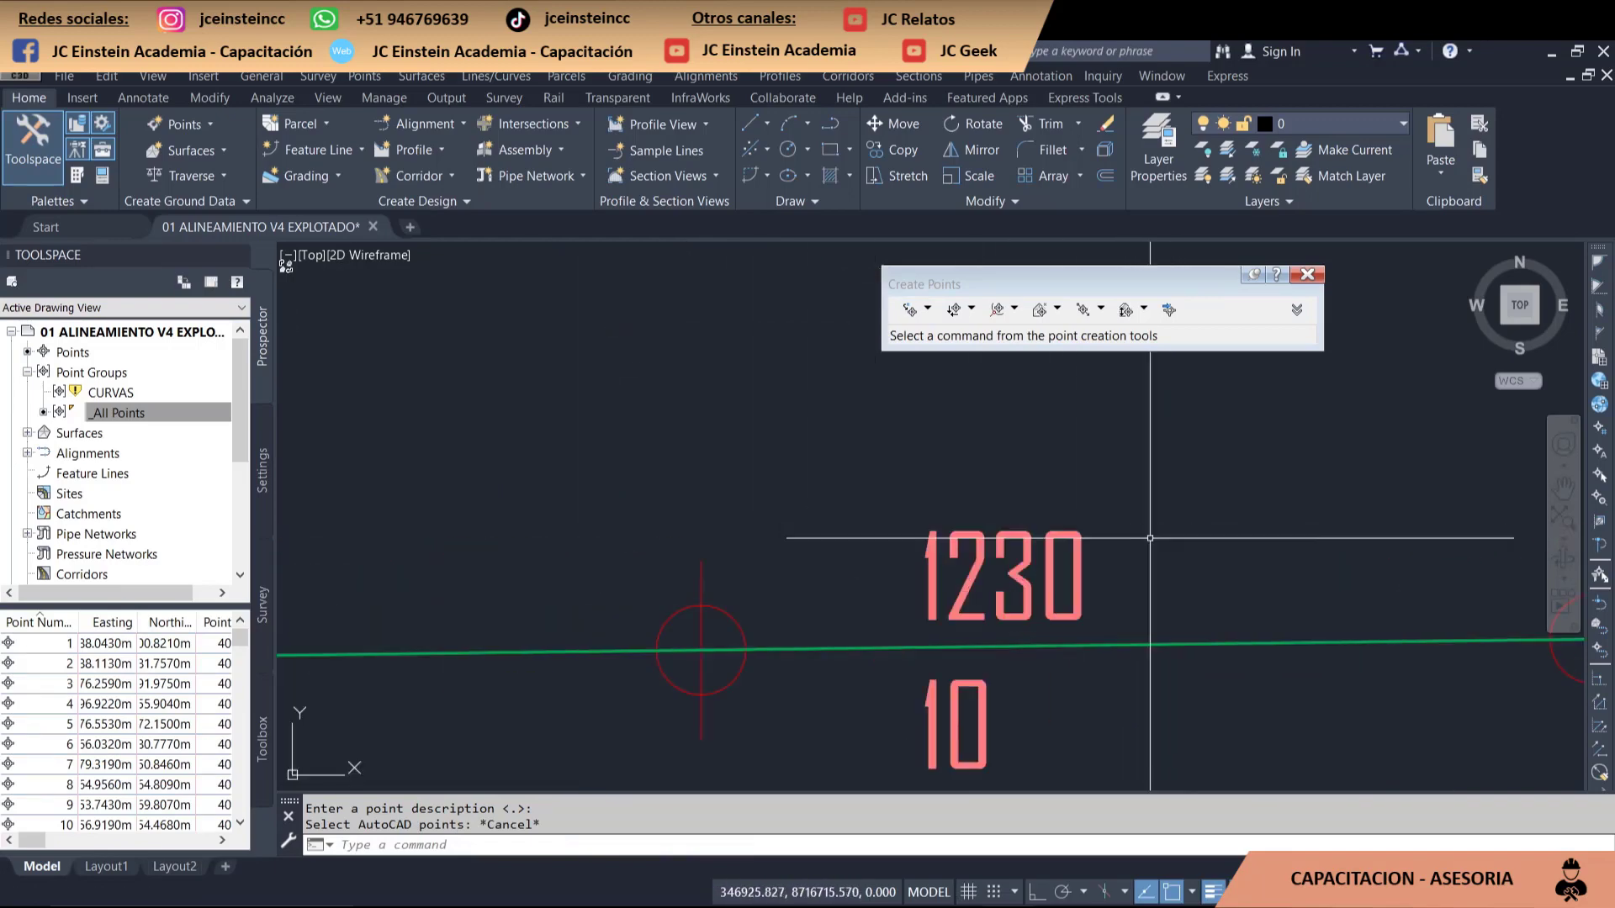
pyautogui.scroll(-3, 1150, 539)
pyautogui.scroll(-1, 1093, 555)
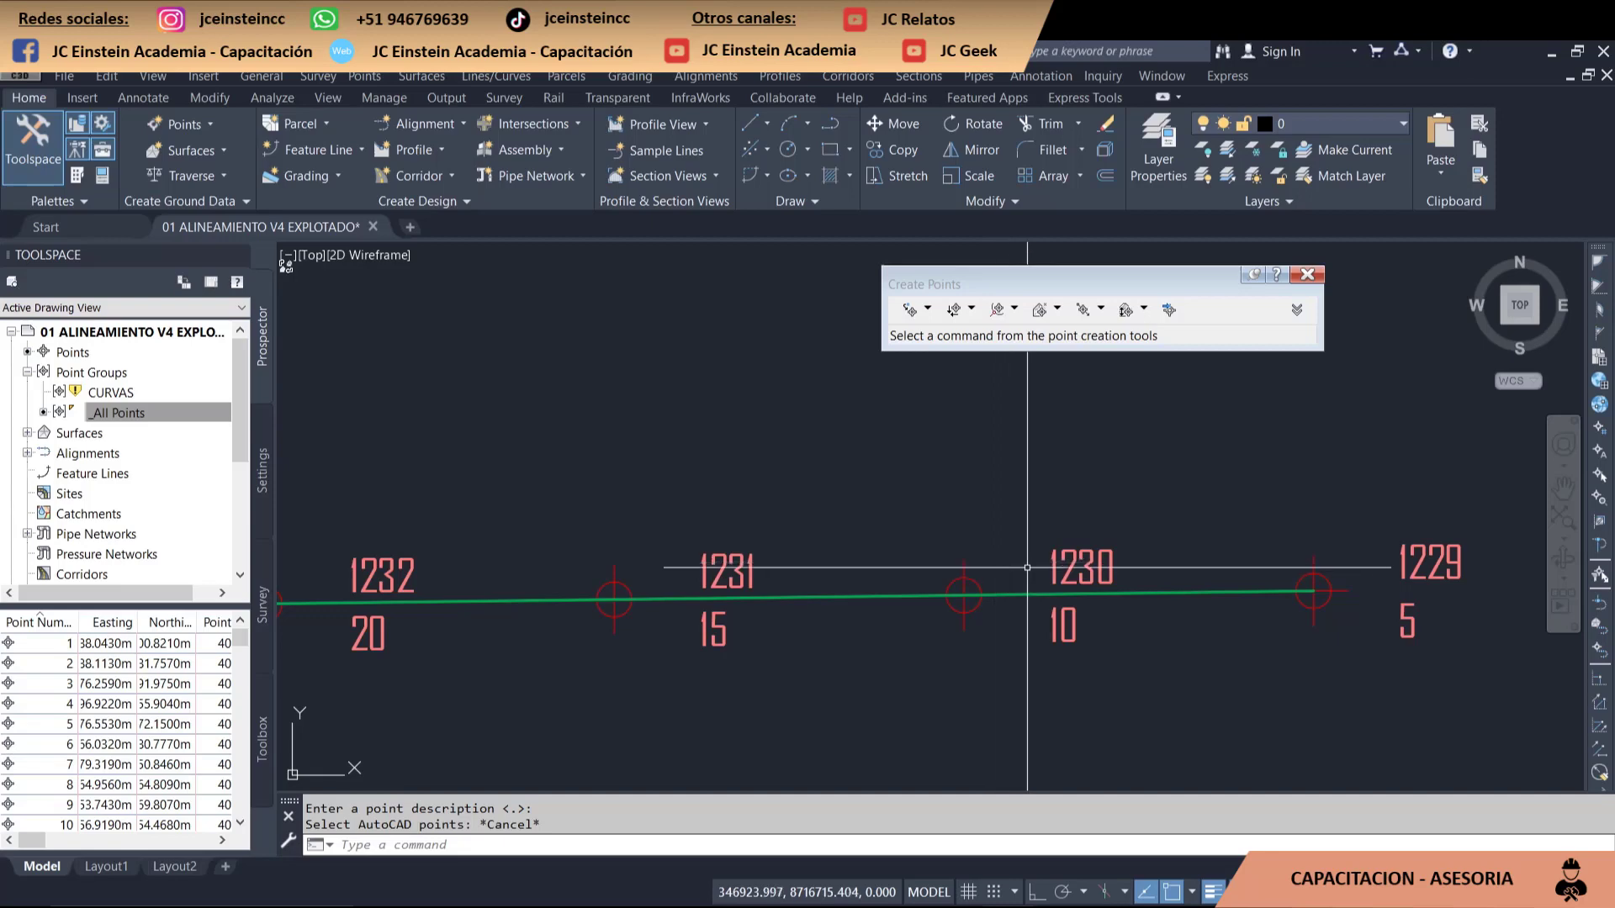
pyautogui.scroll(-2, 832, 607)
pyautogui.scroll(-1, 920, 613)
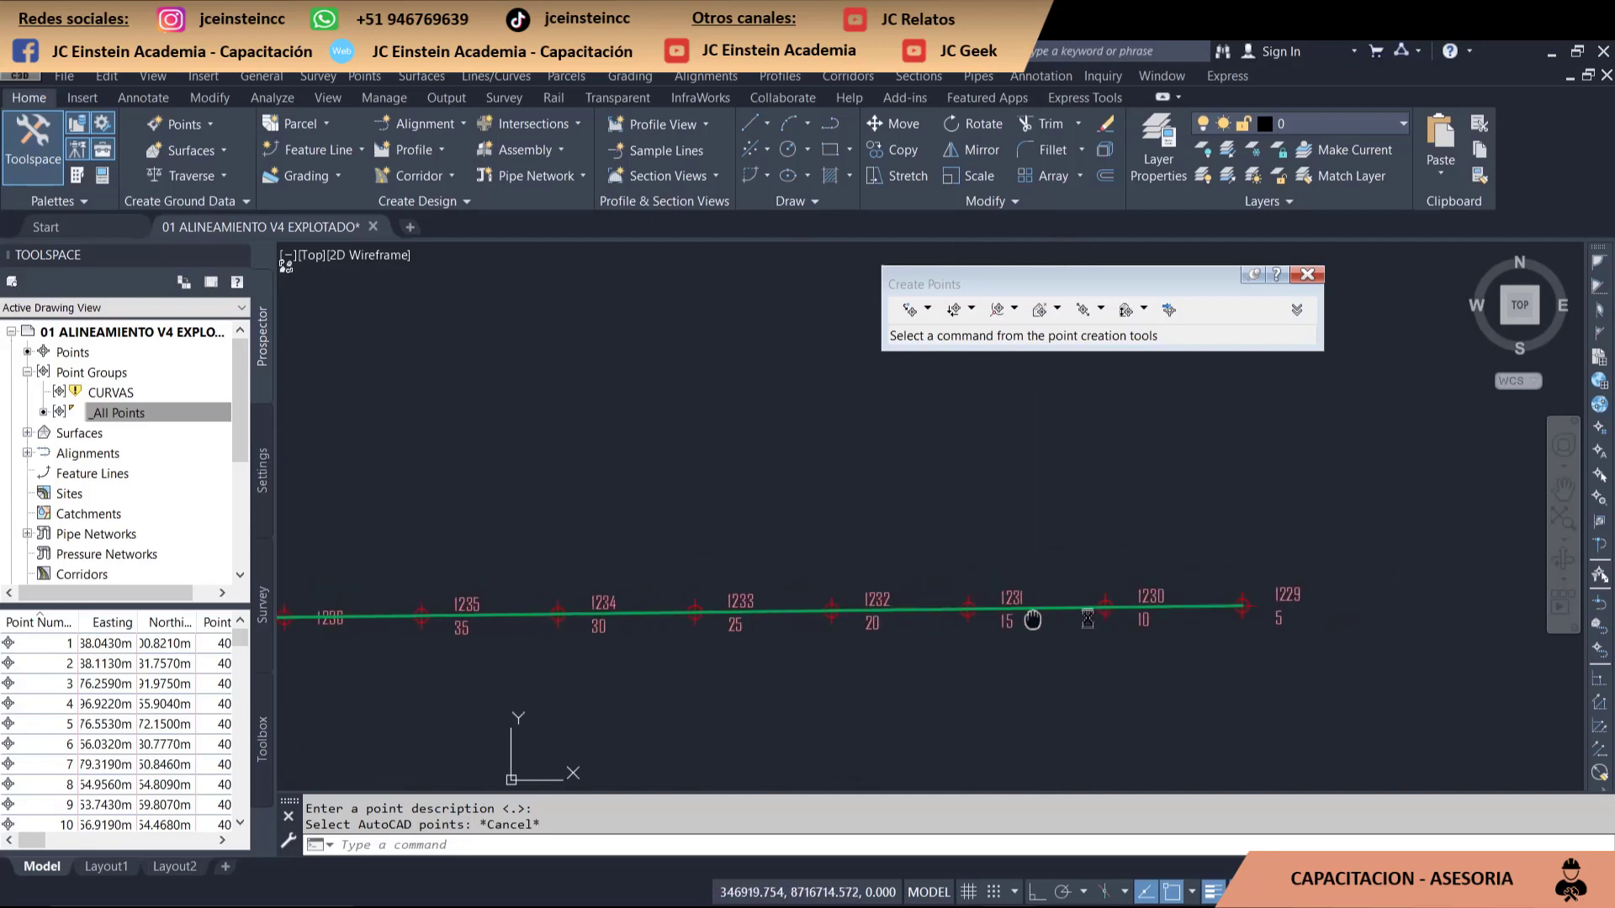
pyautogui.scroll(-1, 920, 613)
pyautogui.scroll(-1, 920, 612)
pyautogui.scroll(-2, 920, 613)
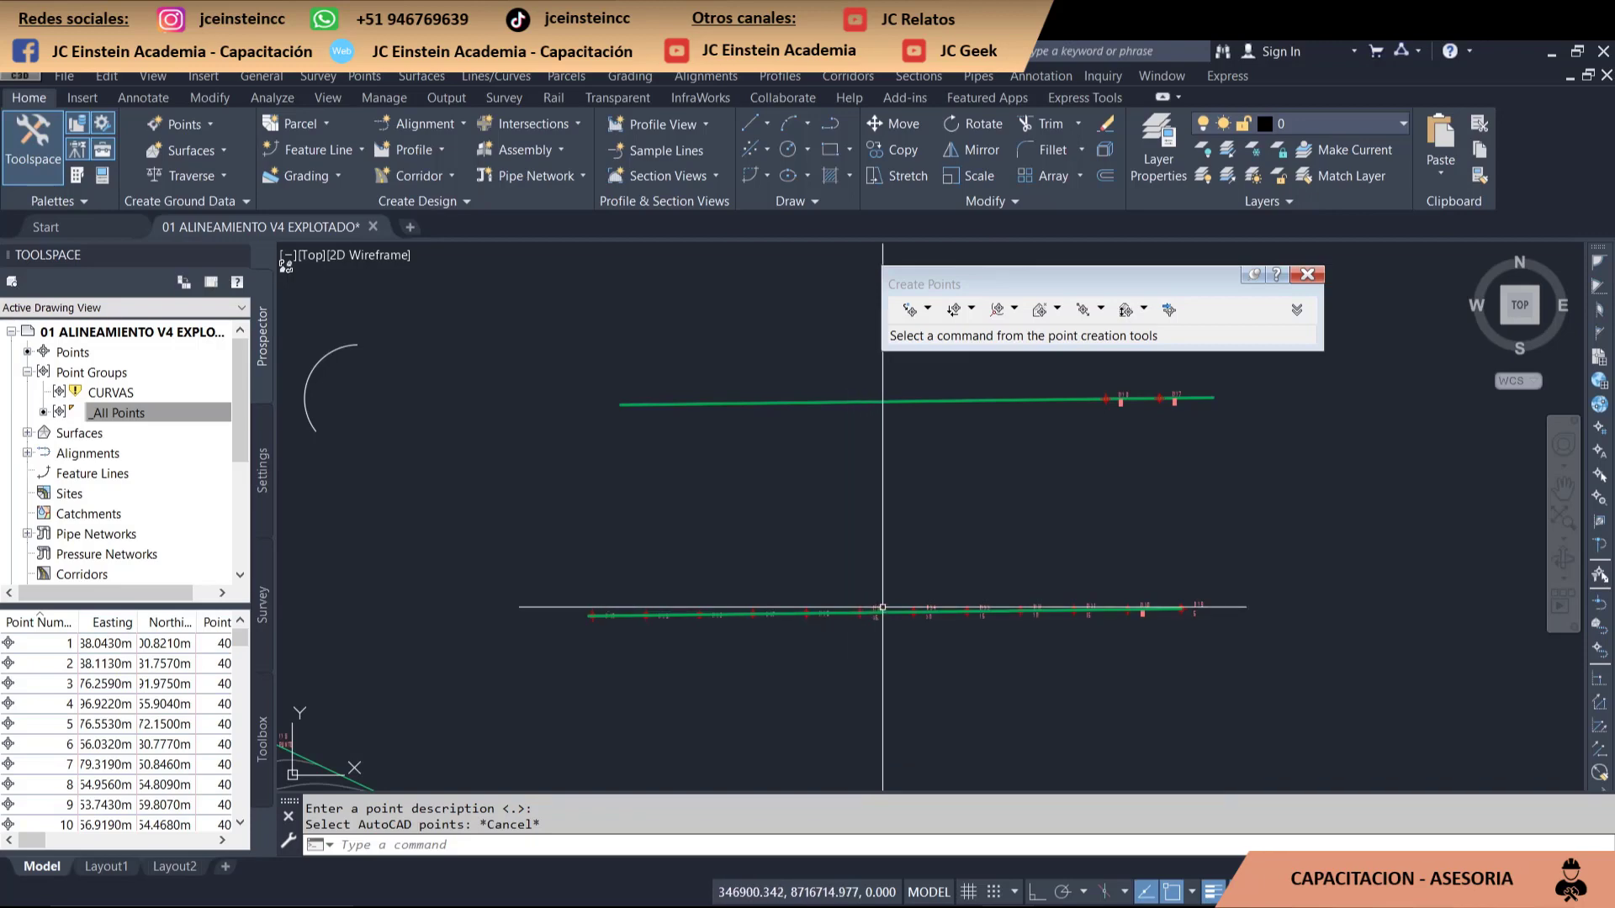
pyautogui.scroll(4, 1005, 636)
pyautogui.scroll(4, 1006, 639)
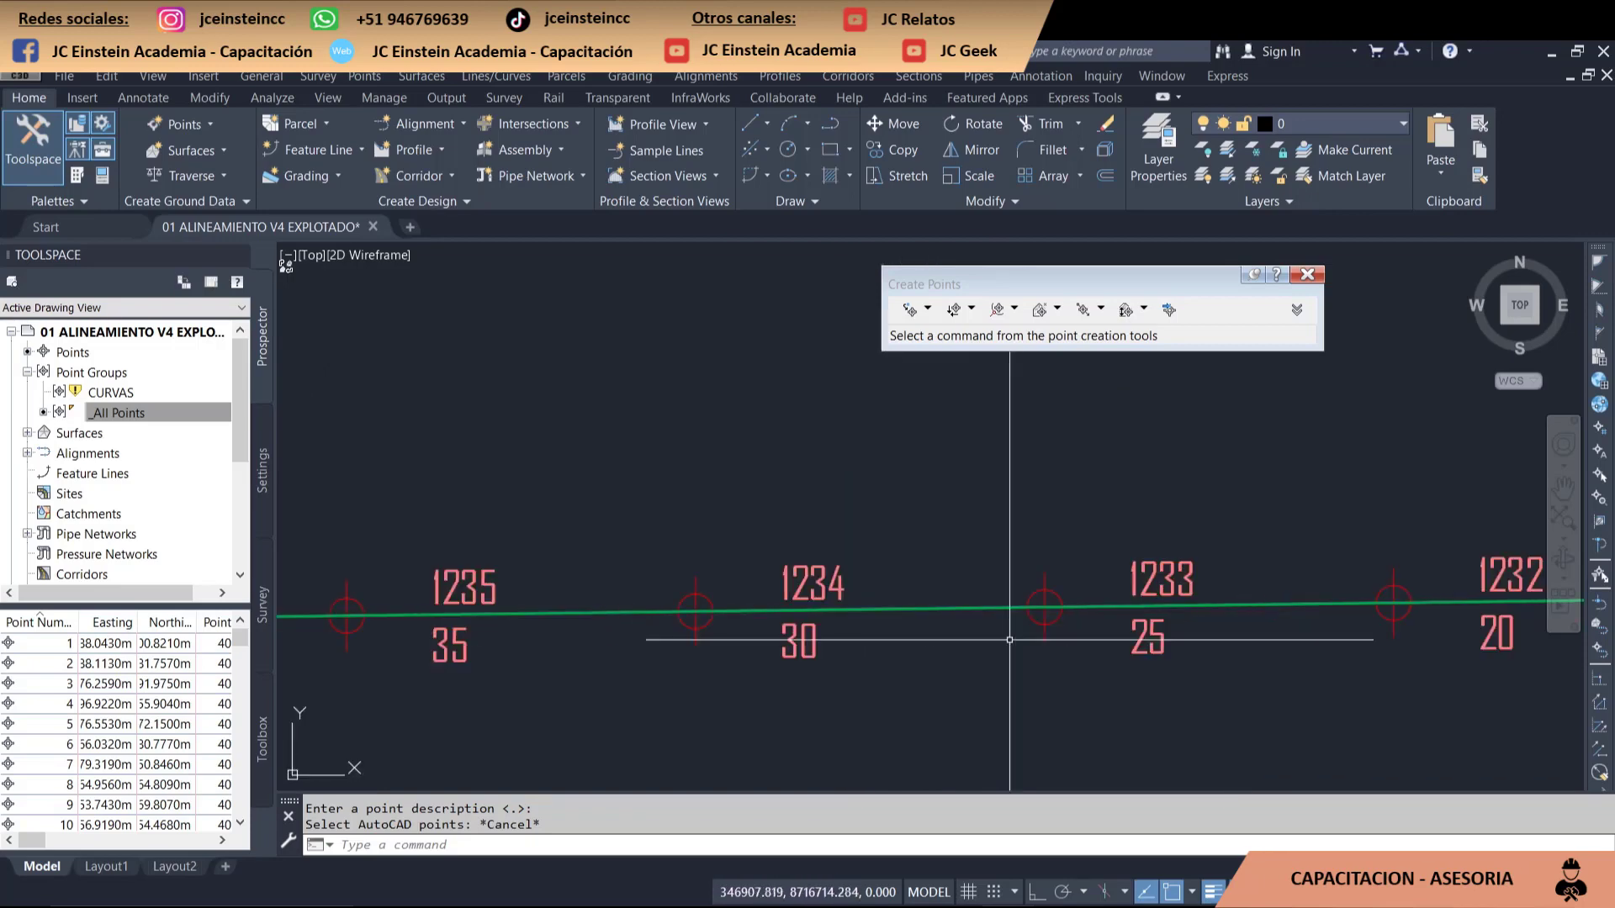
pyautogui.scroll(-6, 1005, 639)
pyautogui.moveTo(1005, 639); pyautogui.dragTo(1006, 560, button='middle')
pyautogui.scroll(-3, 1006, 594)
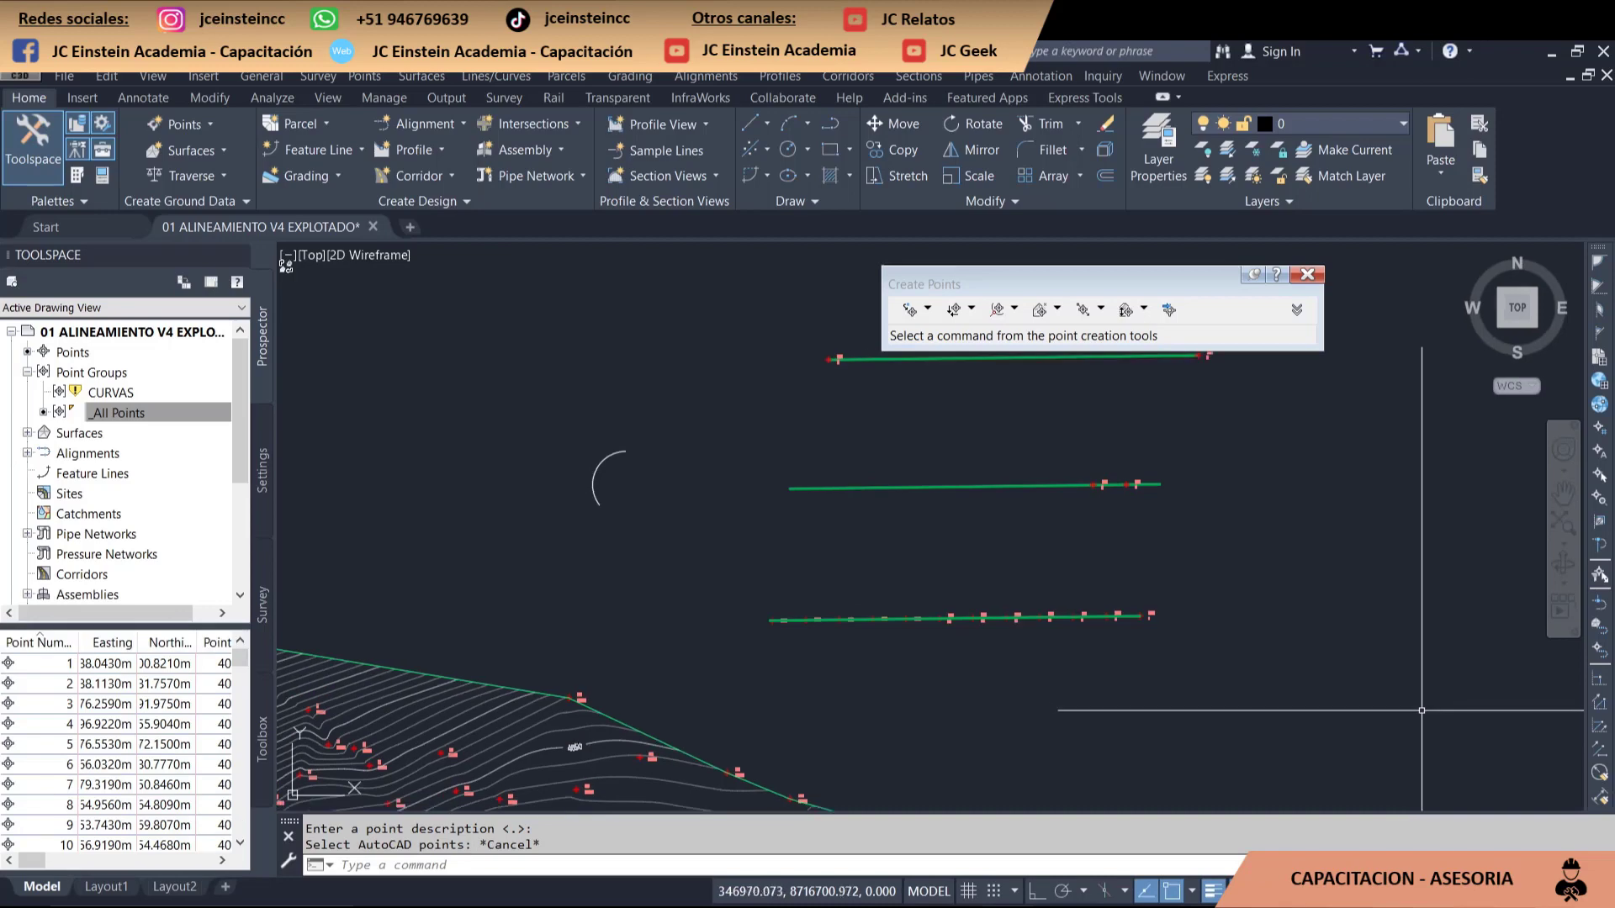
pyautogui.rightClick(1486, 742)
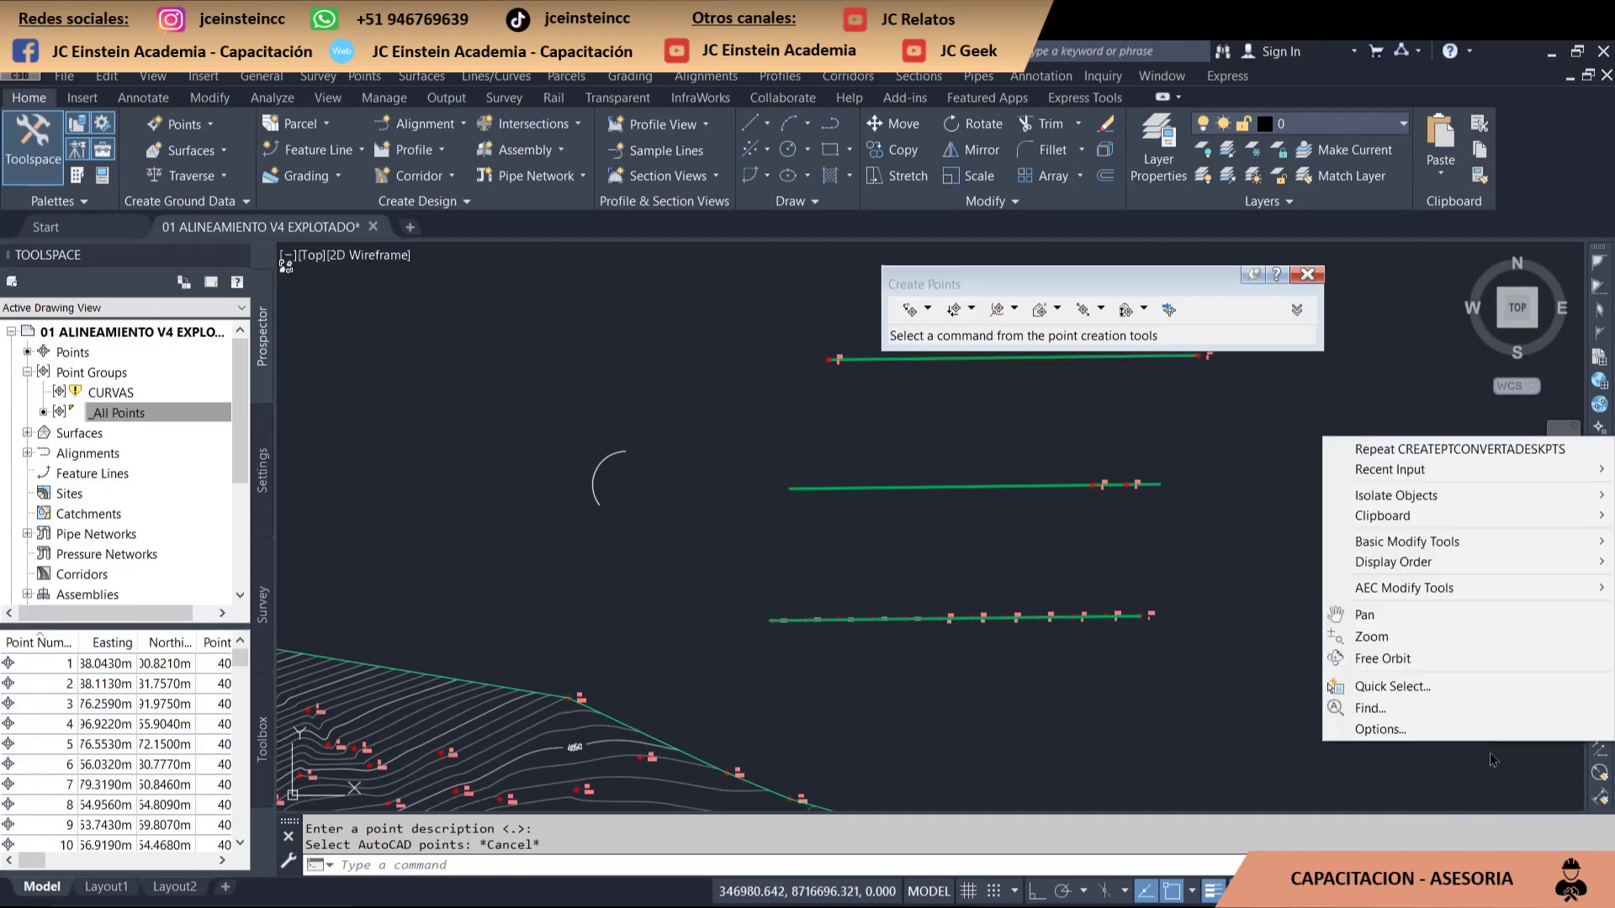
pyautogui.click(1491, 760)
pyautogui.rightClick(1495, 770)
pyautogui.click(1266, 747)
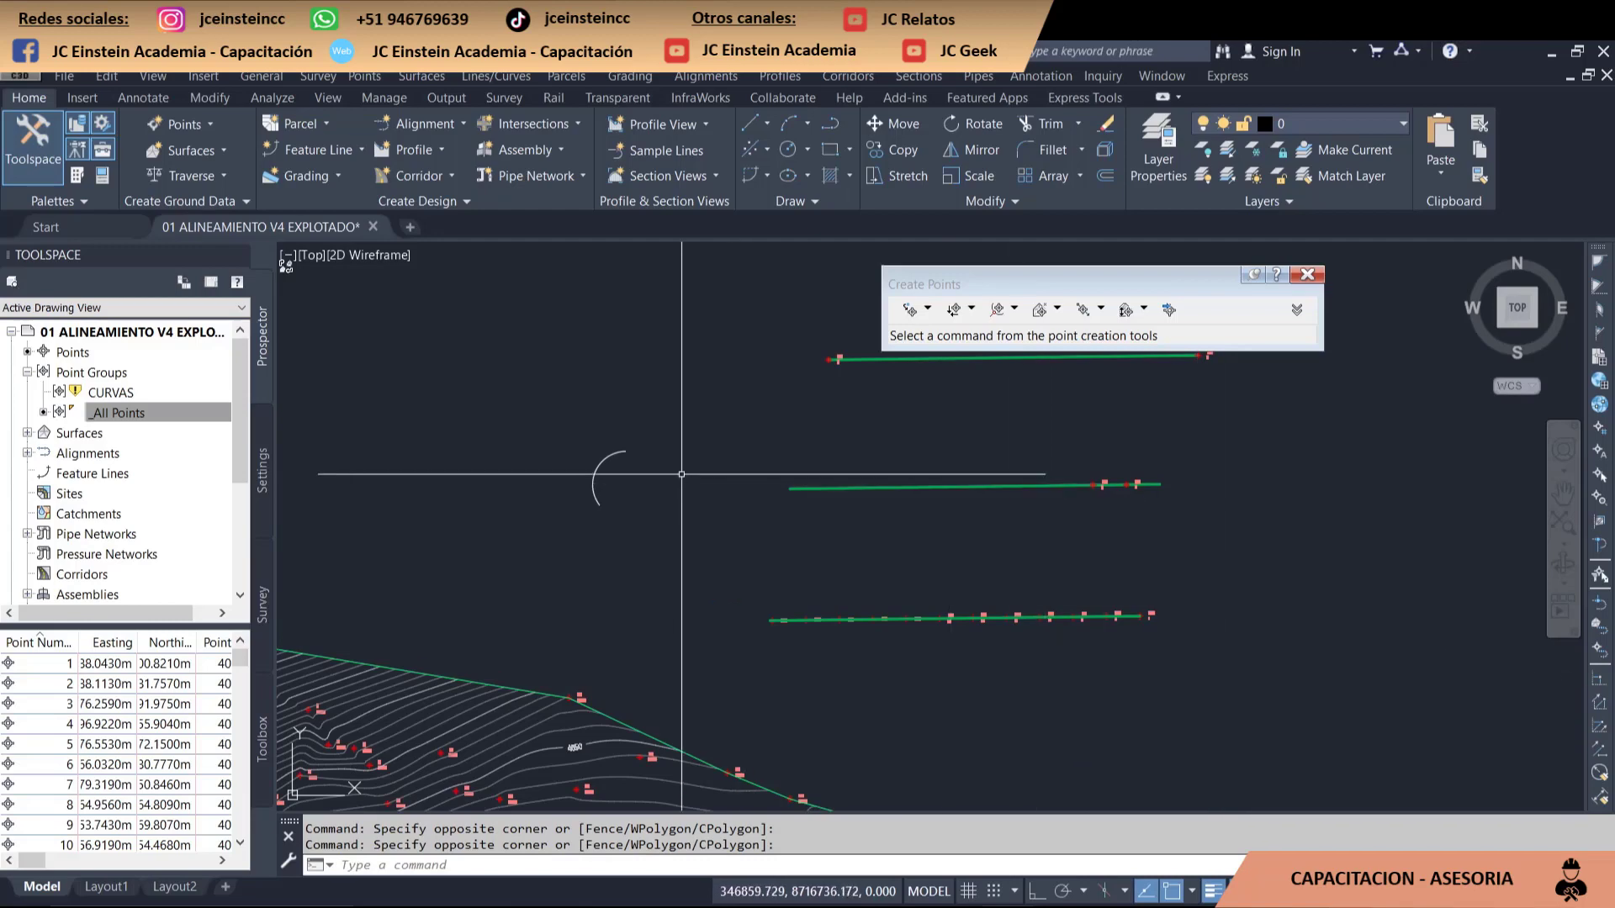
pyautogui.scroll(2, 656, 468)
pyautogui.scroll(1, 649, 453)
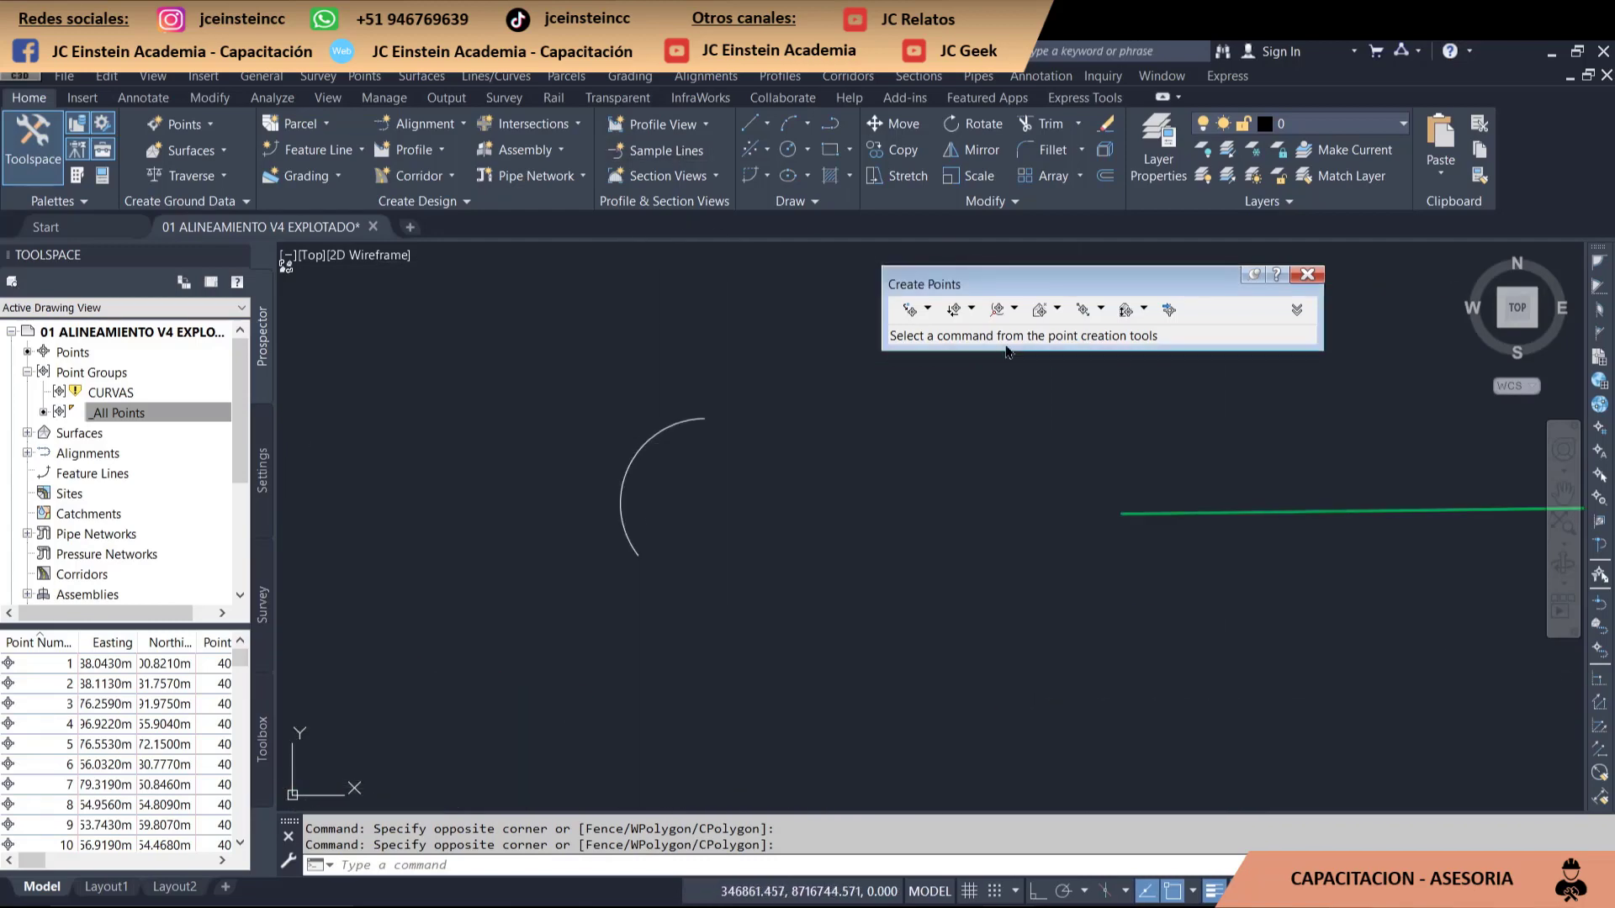
# - Use On Line/Curve on the arc to create points 1241–1243 with blank descriptions and elevation 0
pyautogui.click(973, 310)
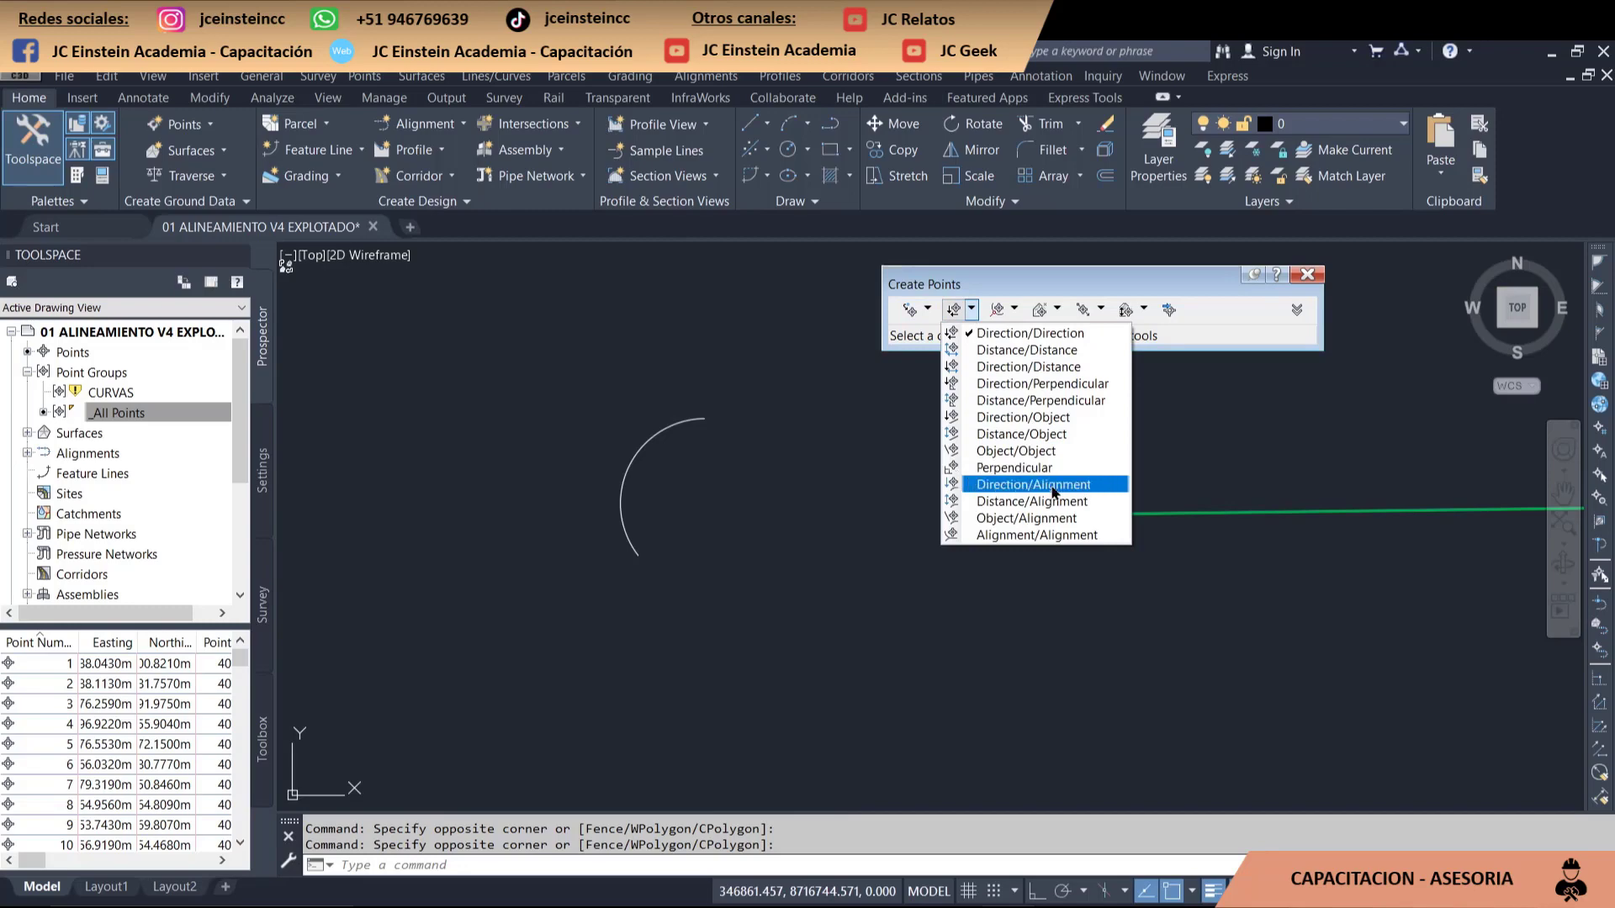
pyautogui.click(928, 309)
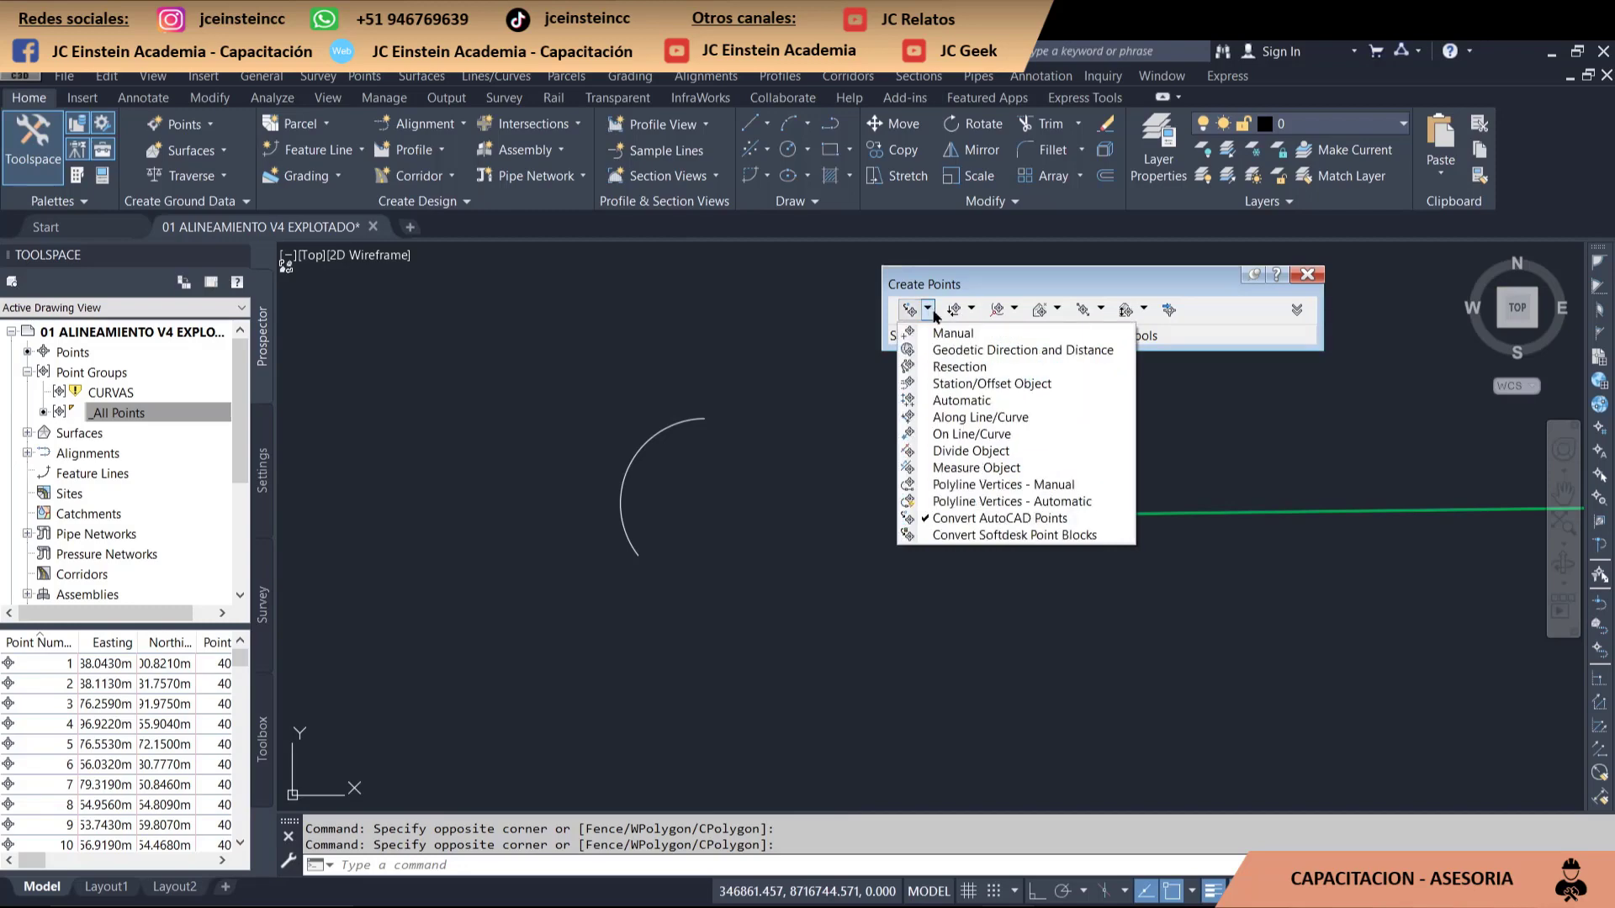
pyautogui.click(990, 441)
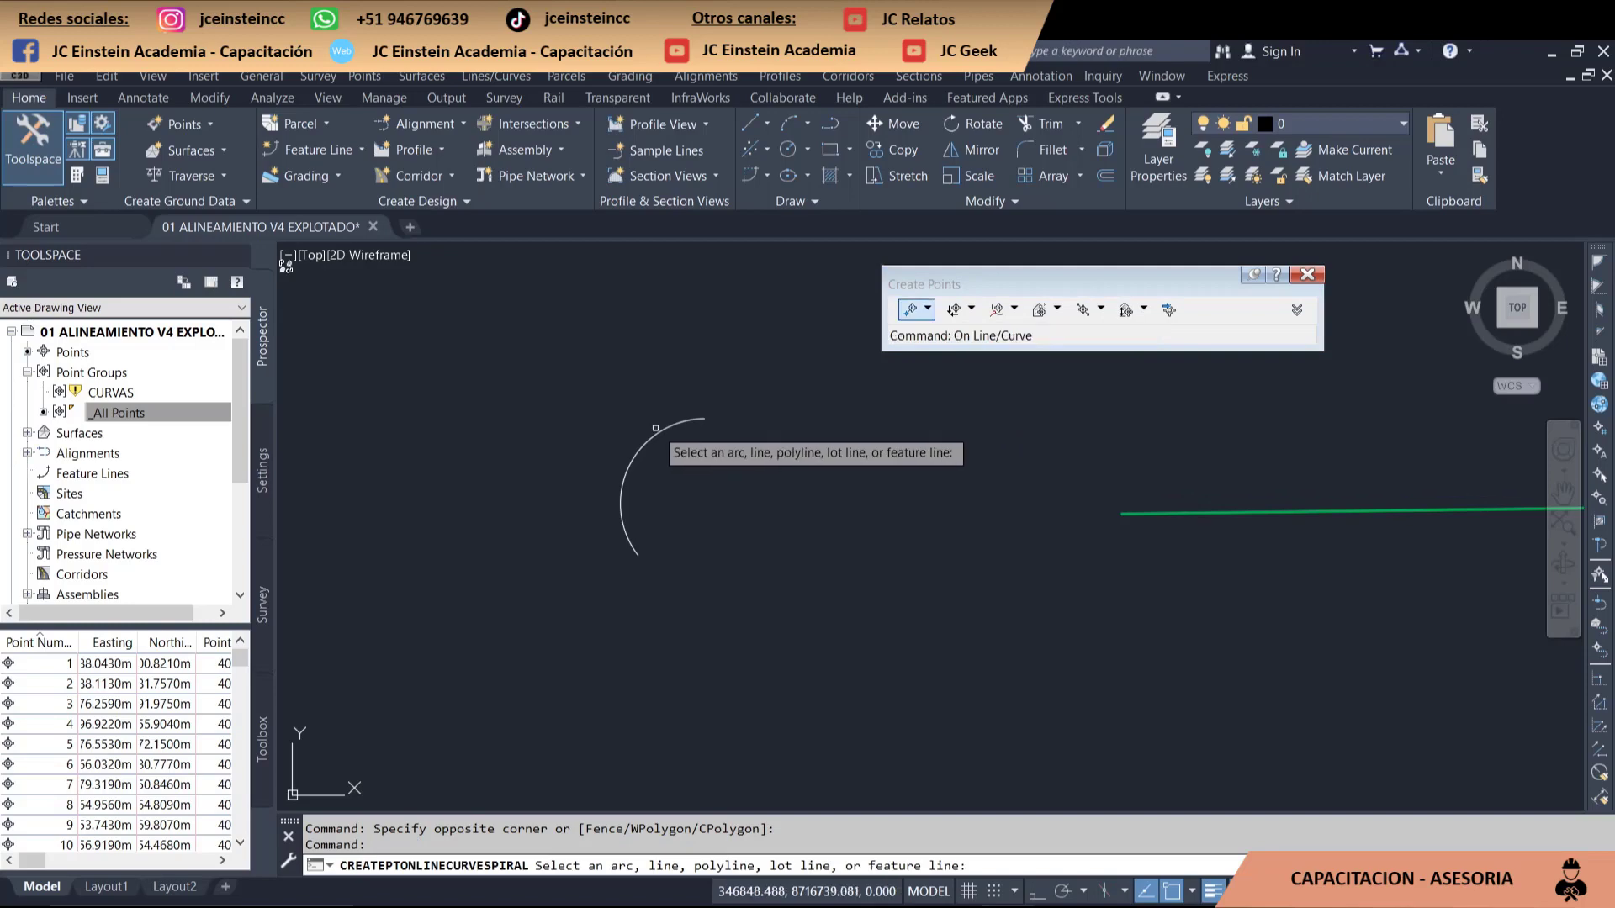
pyautogui.click(665, 427)
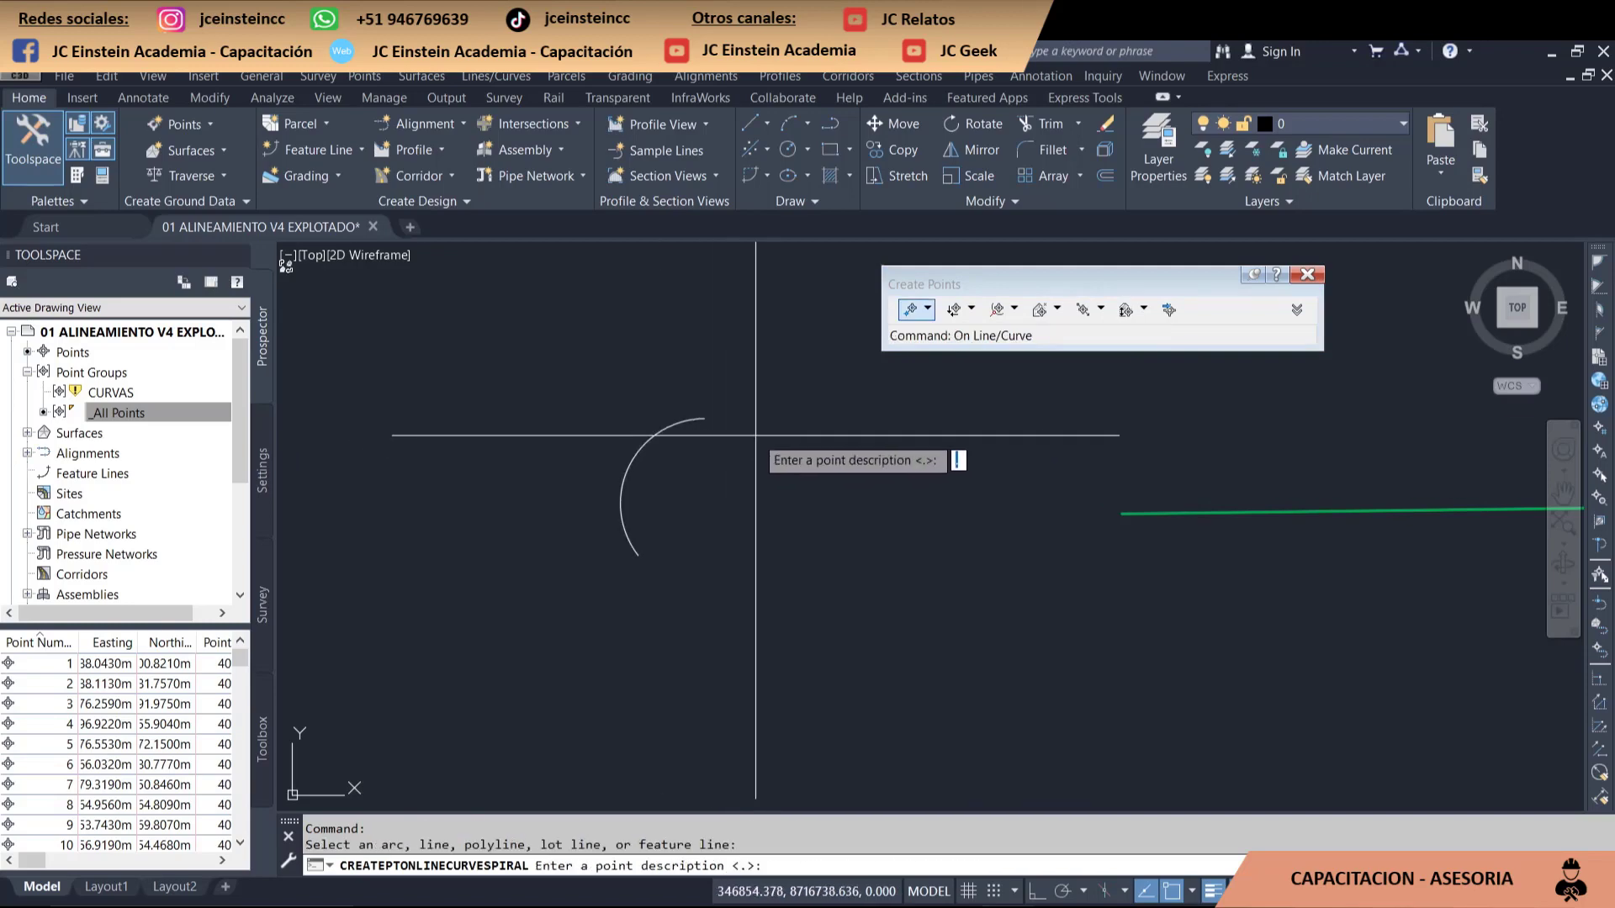
pyautogui.press('Return')
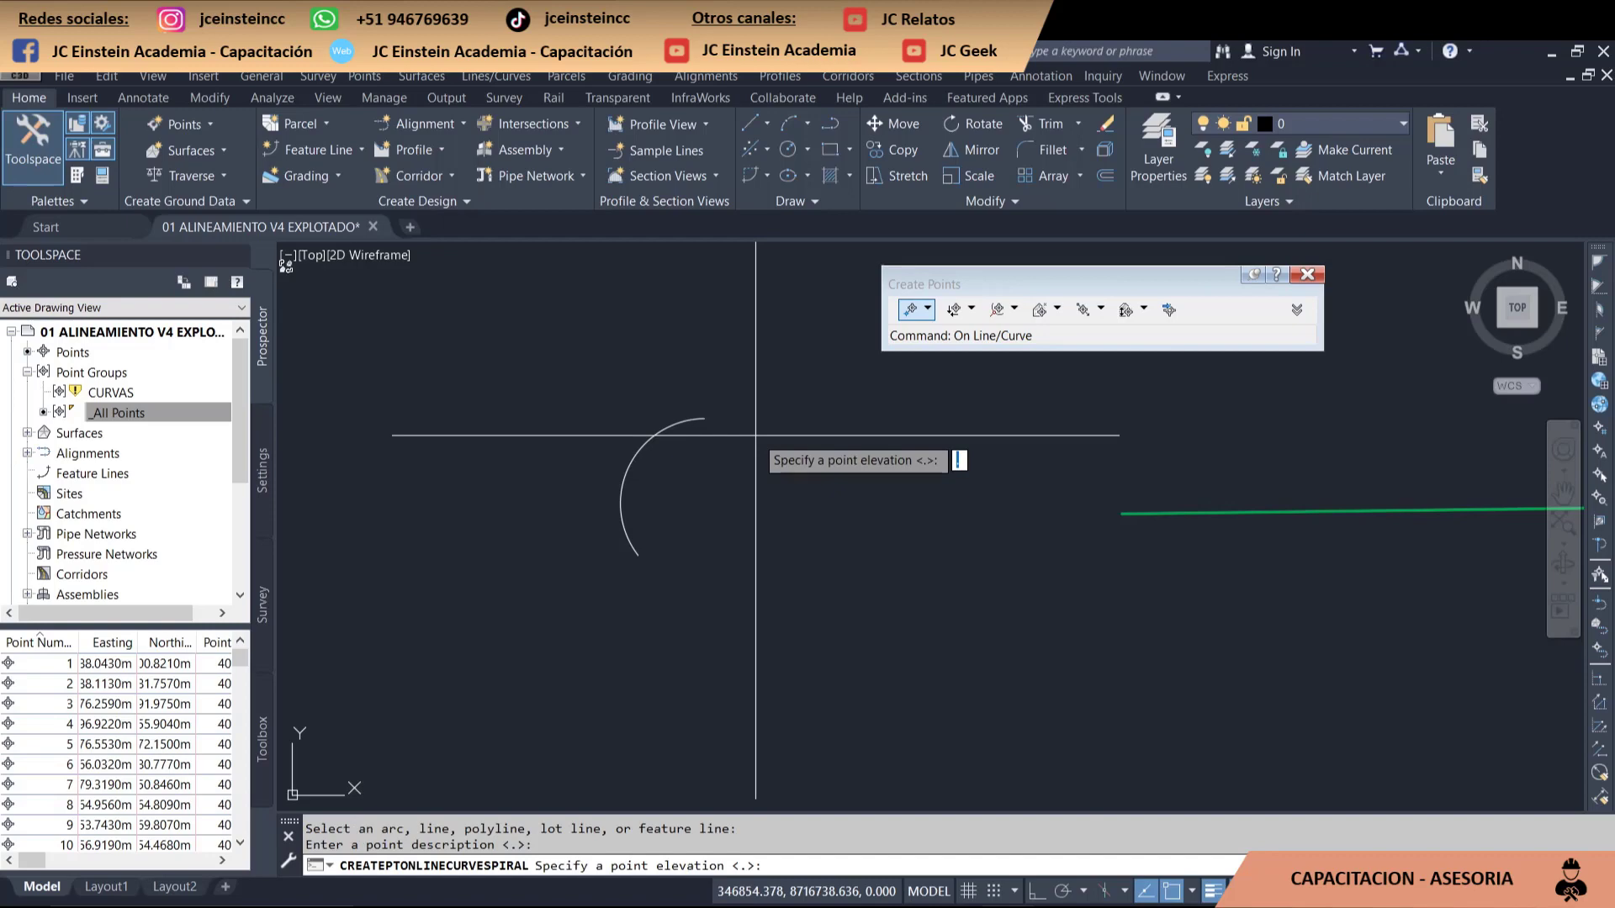
pyautogui.write('0')
pyautogui.press('Return')
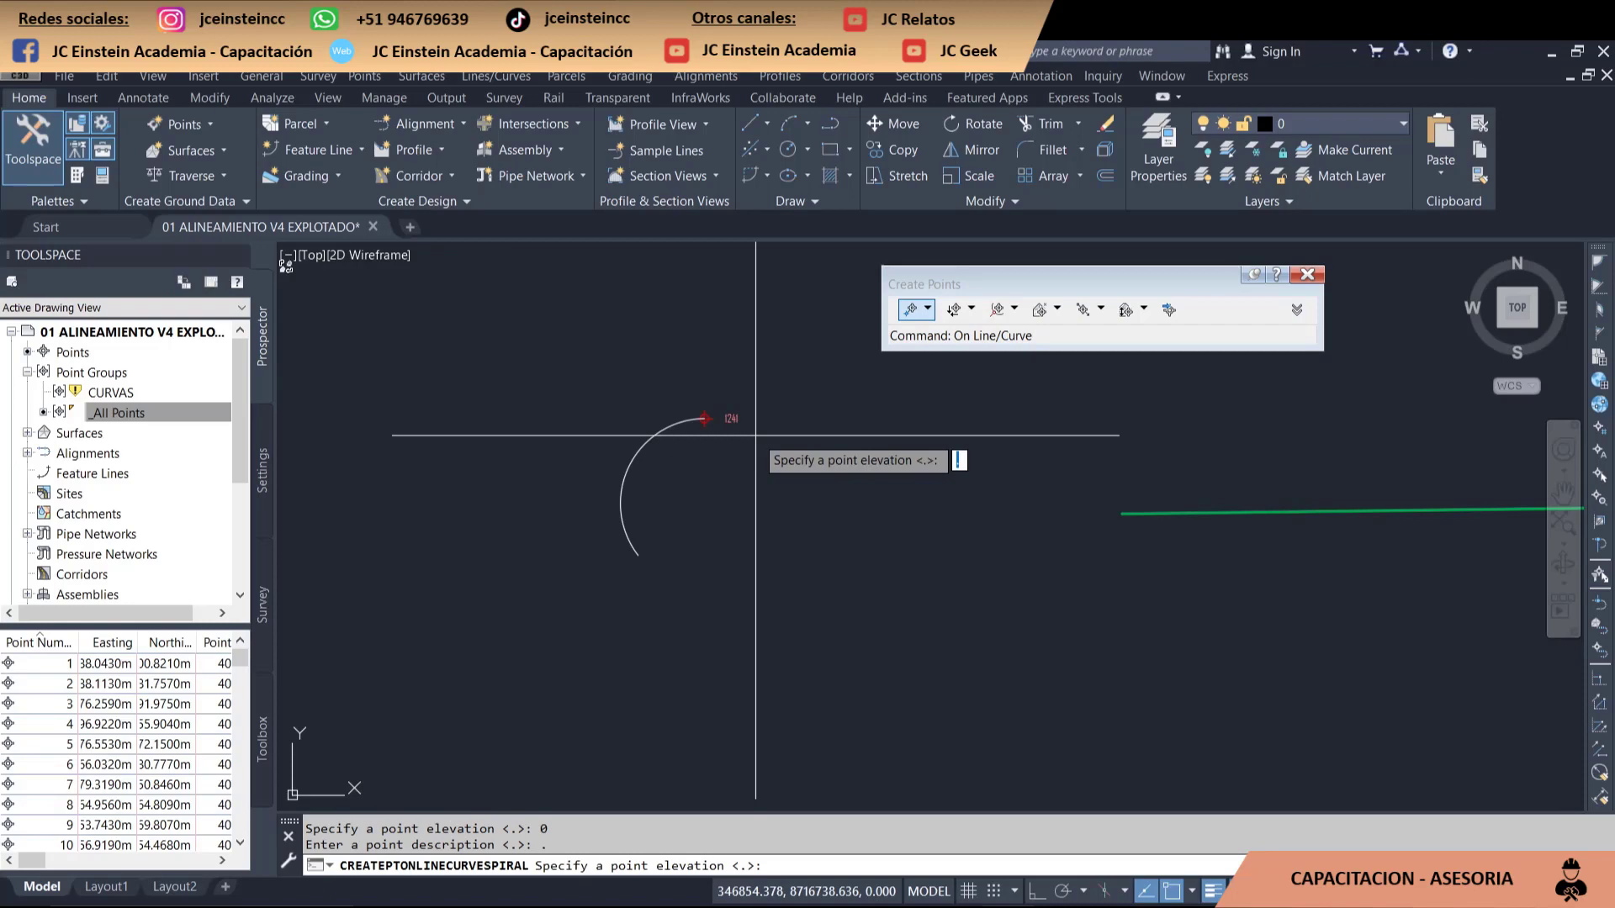
pyautogui.write('0')
pyautogui.press('Return')
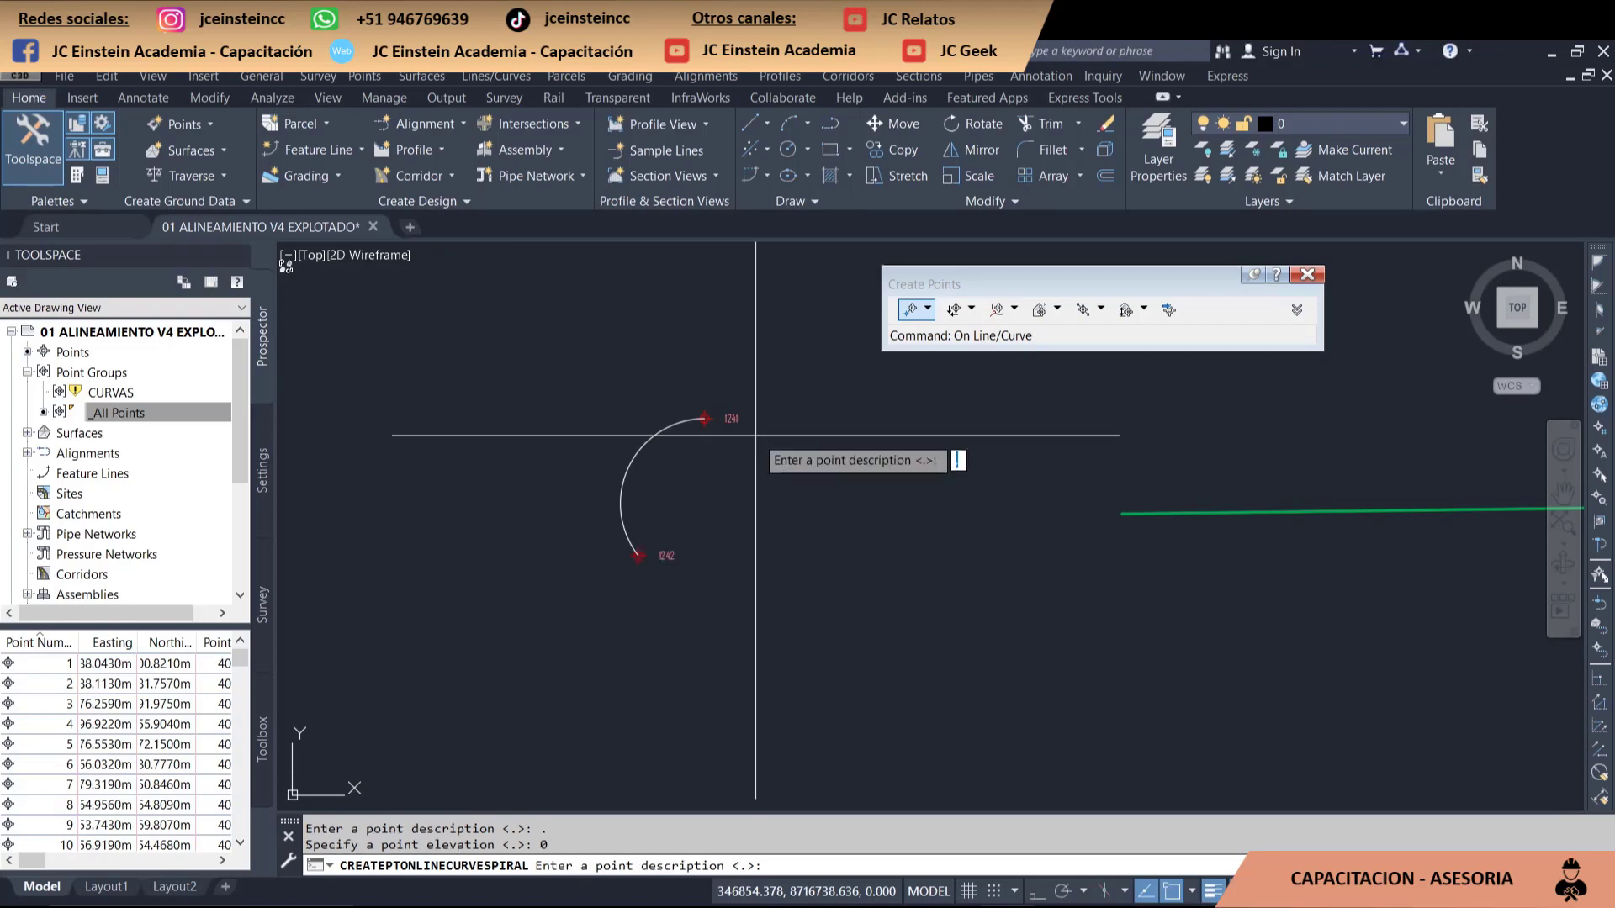
pyautogui.press('Return')
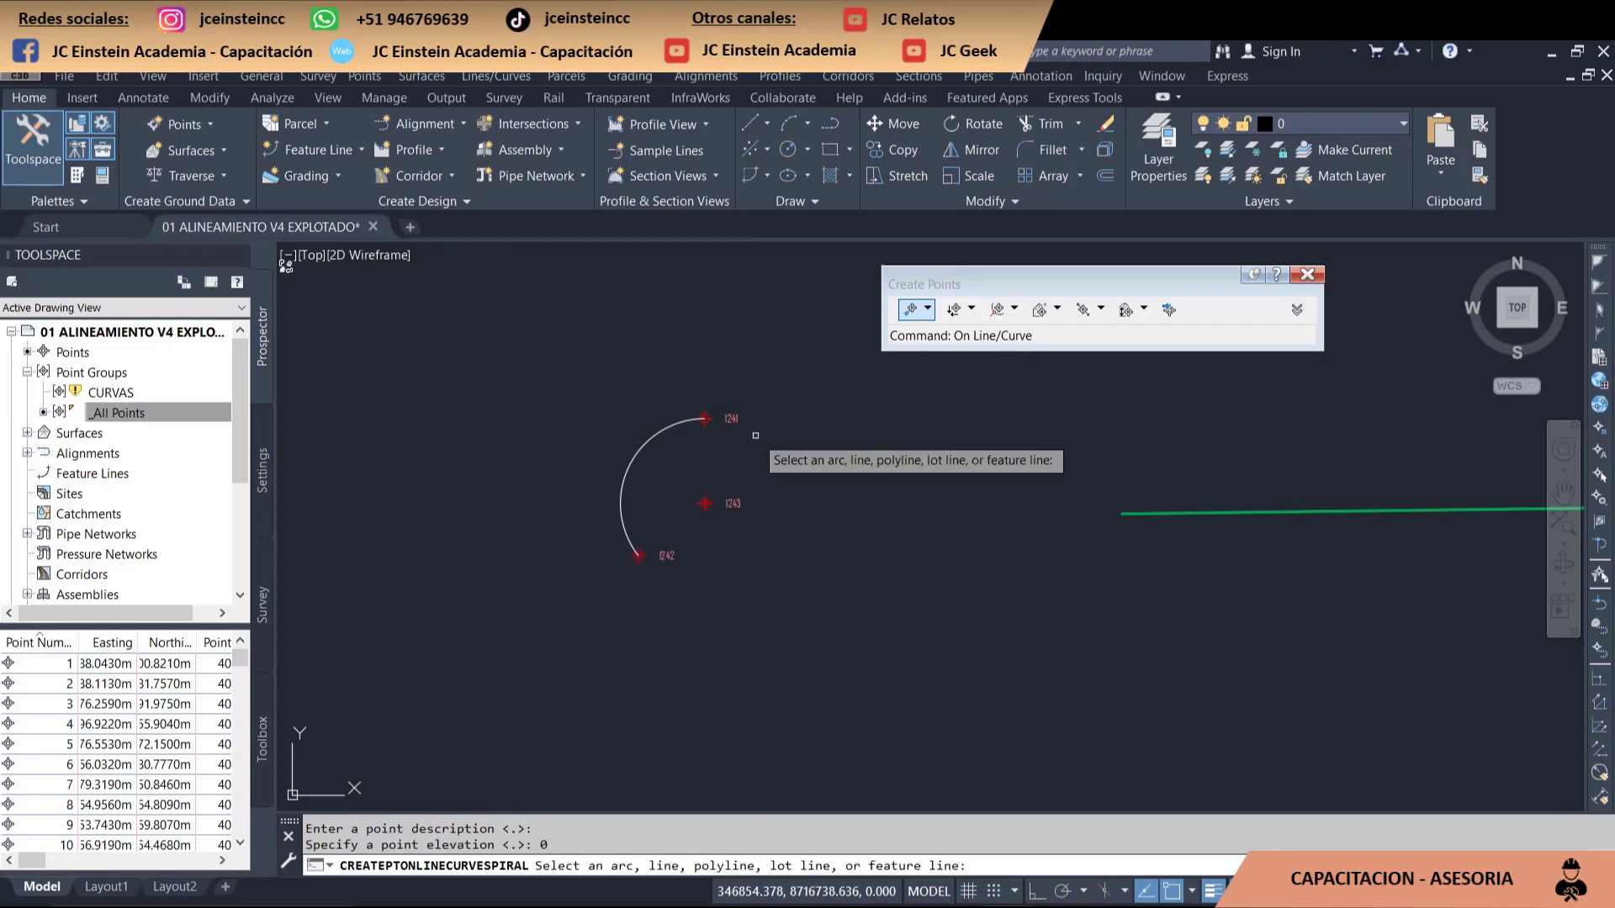
pyautogui.scroll(1, 740, 472)
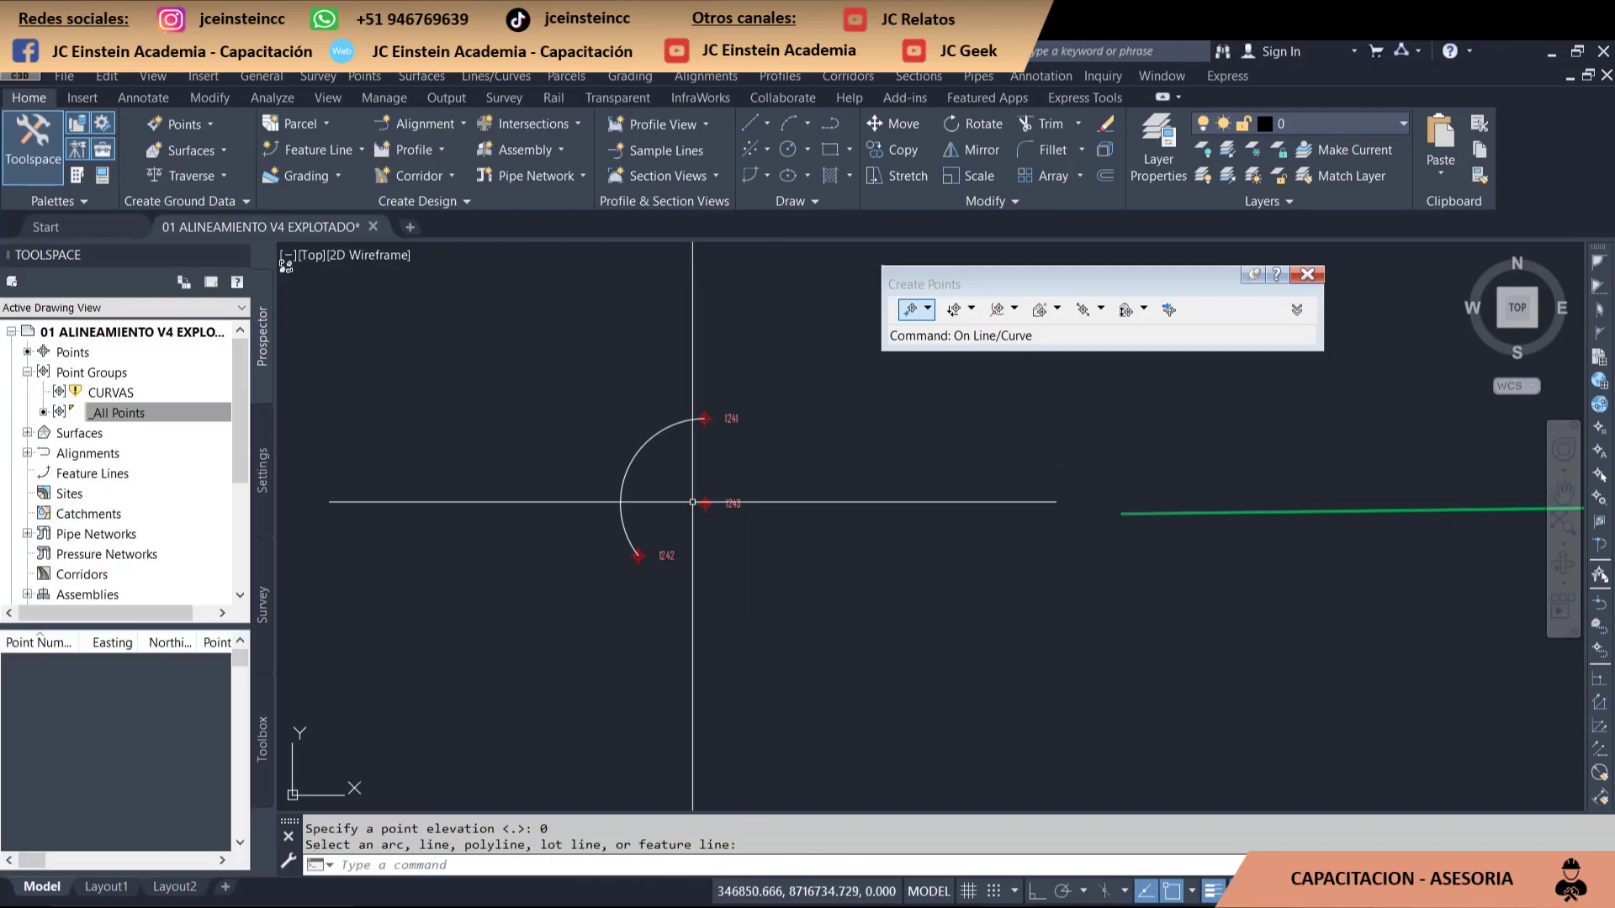
pyautogui.scroll(3, 711, 510)
pyautogui.scroll(-2, 712, 510)
pyautogui.click(928, 309)
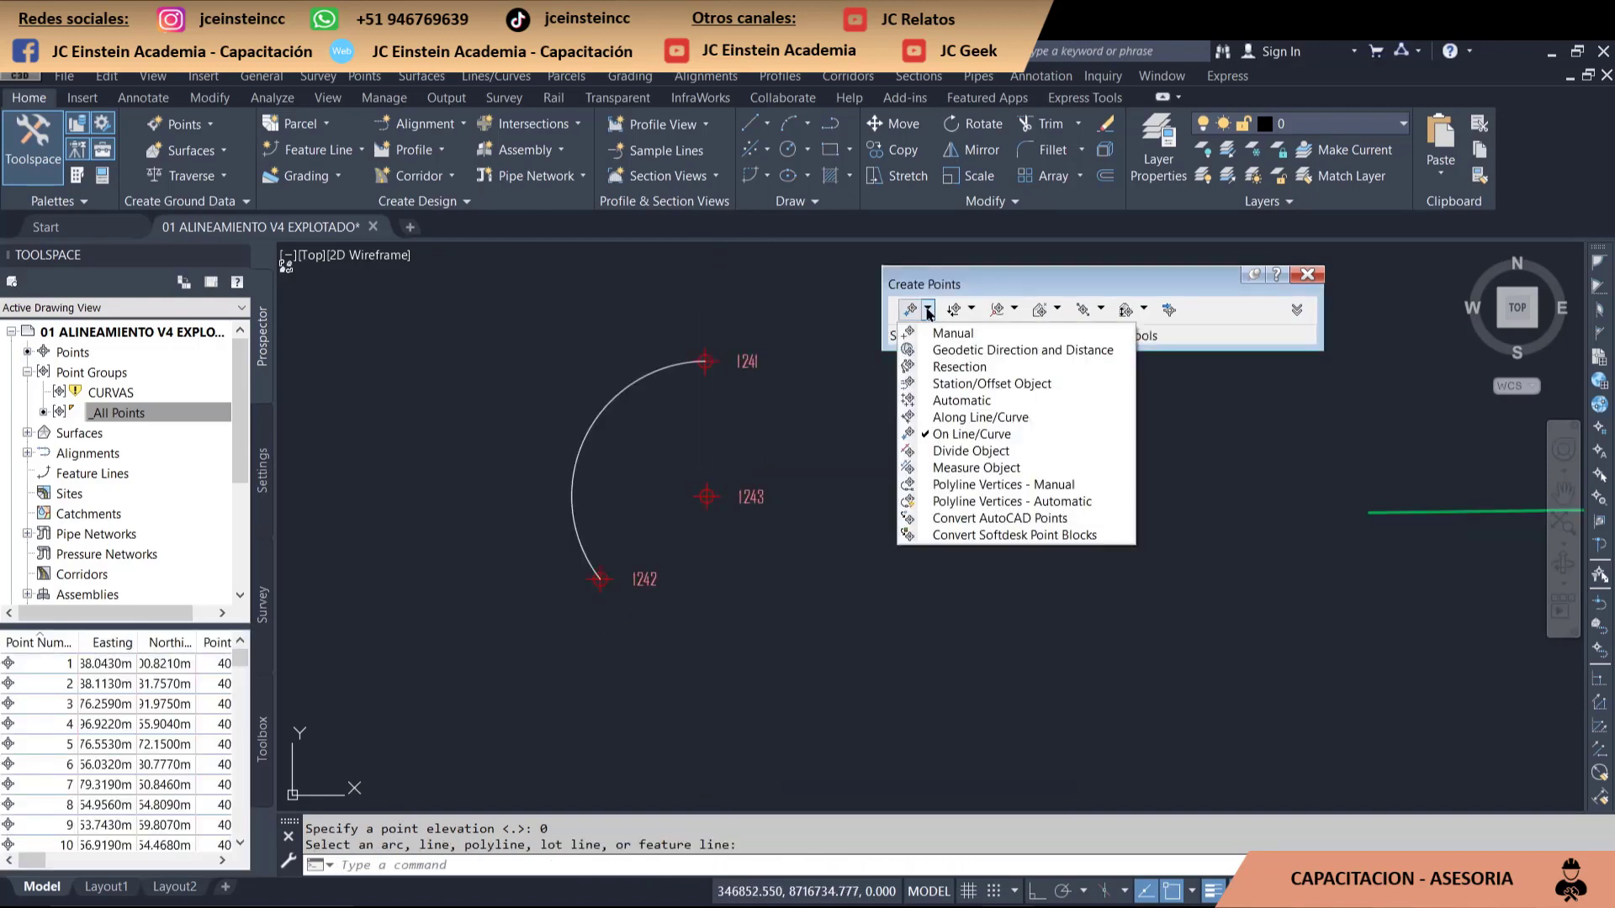
pyautogui.click(1015, 435)
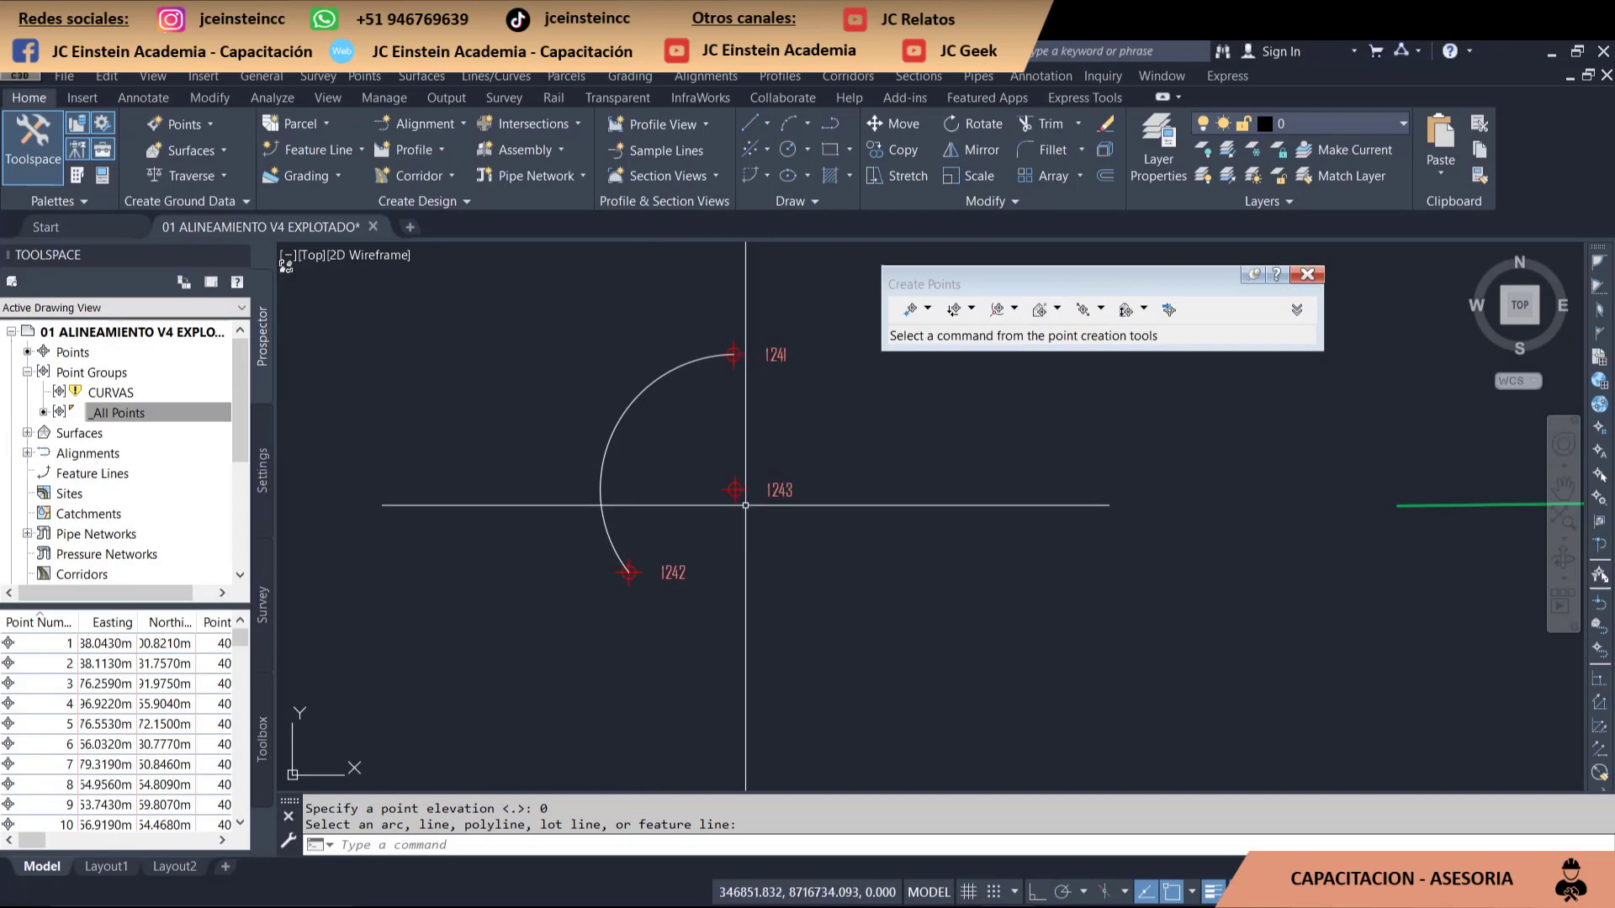
pyautogui.scroll(2, 745, 505)
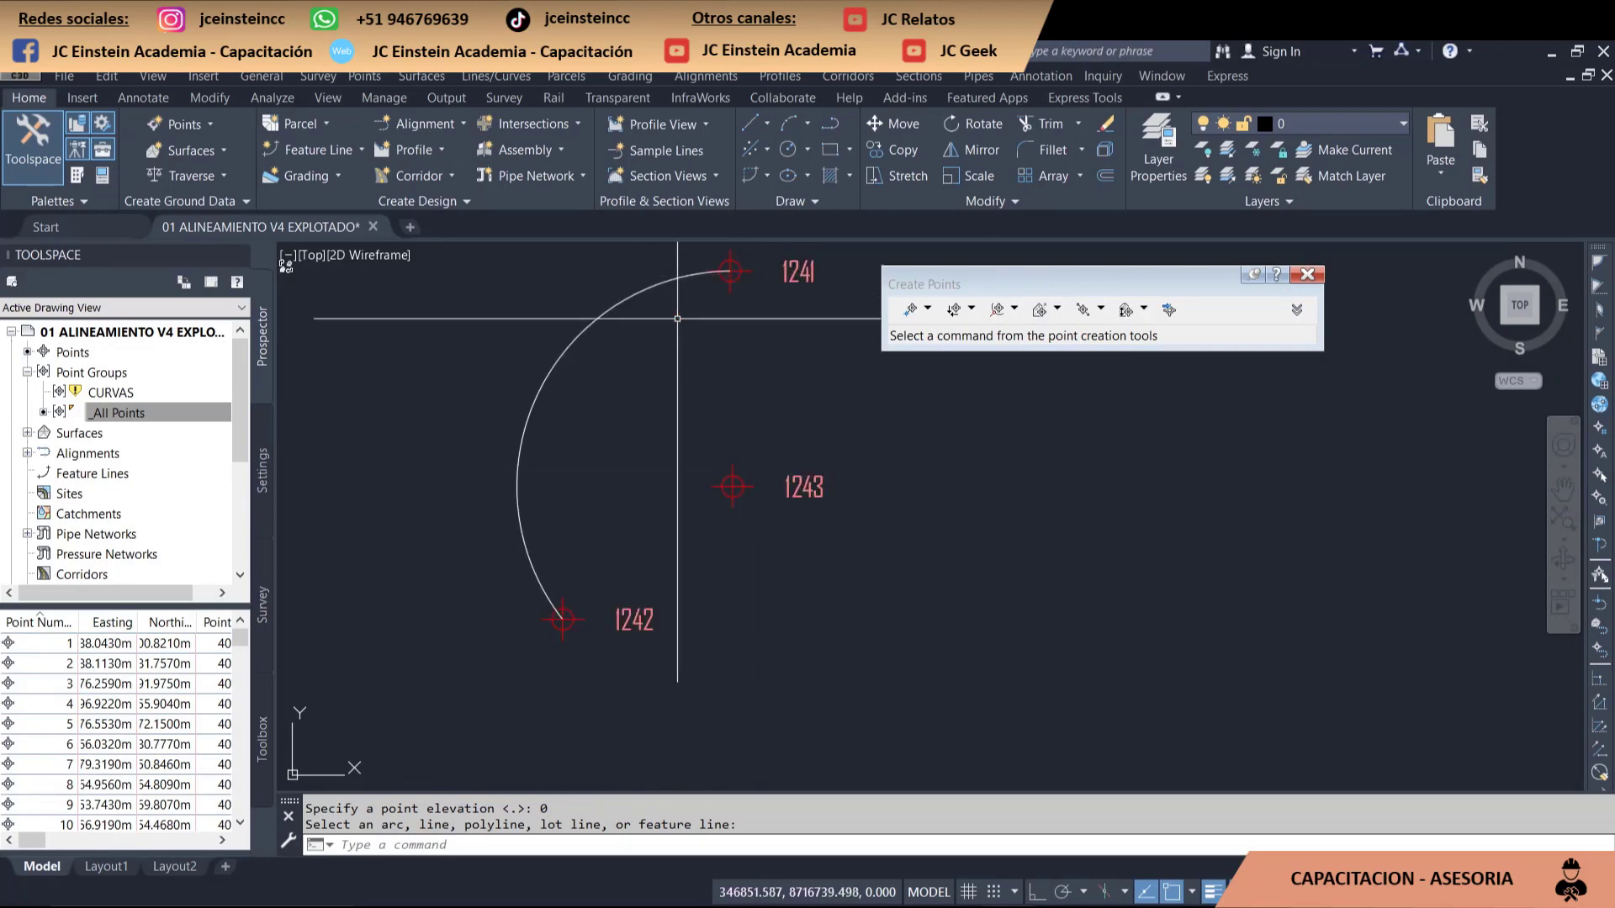
pyautogui.scroll(-2, 696, 523)
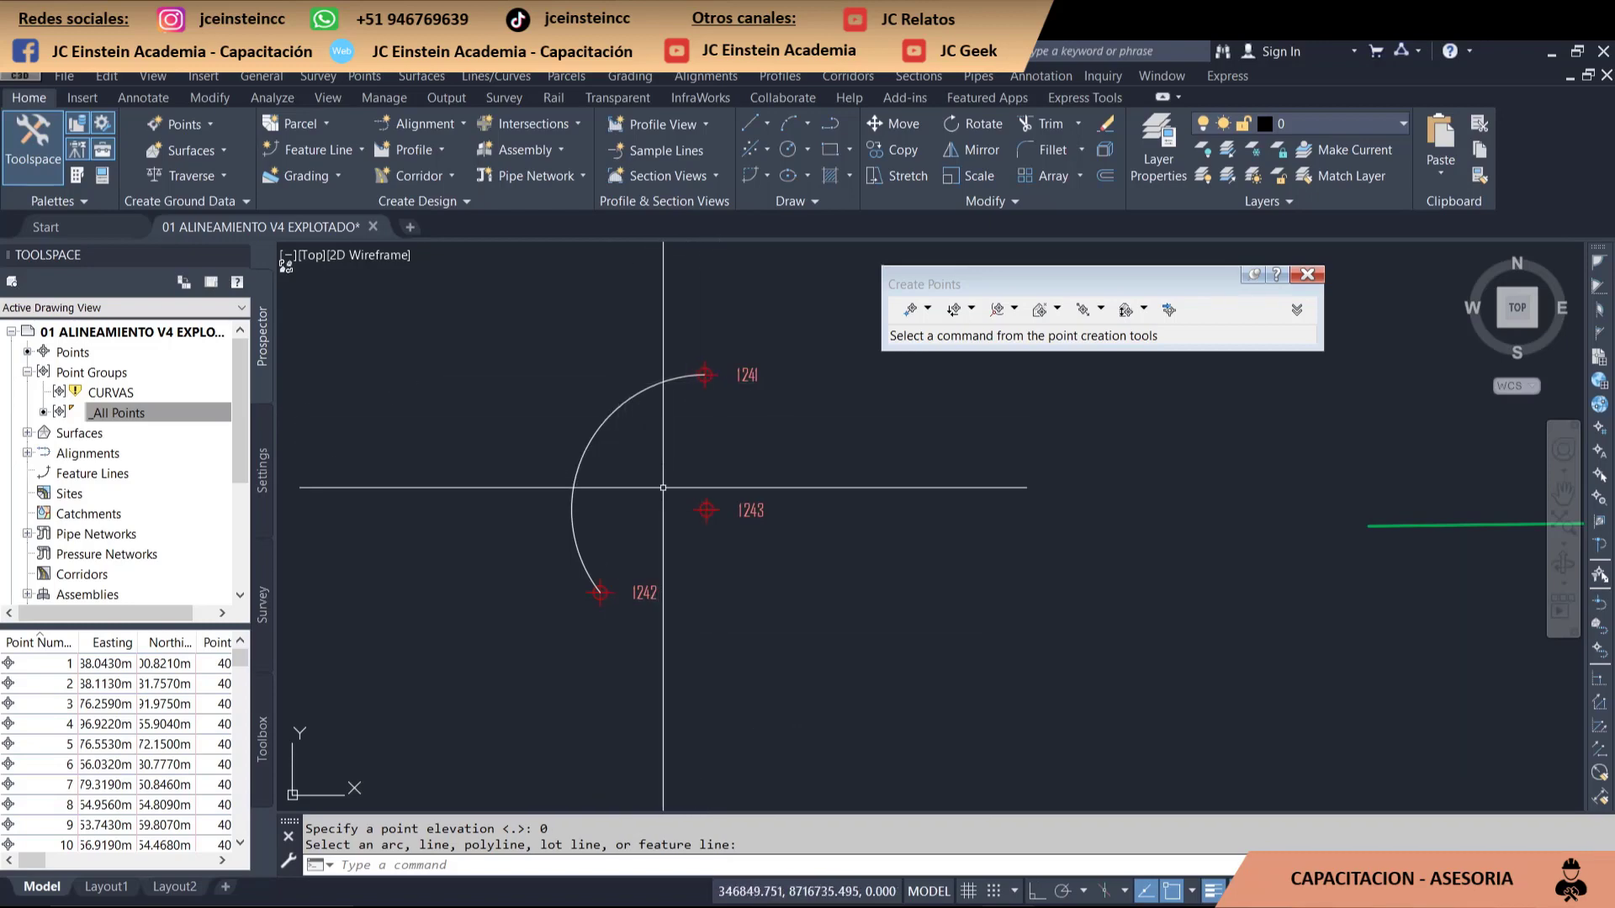
pyautogui.scroll(2, 689, 403)
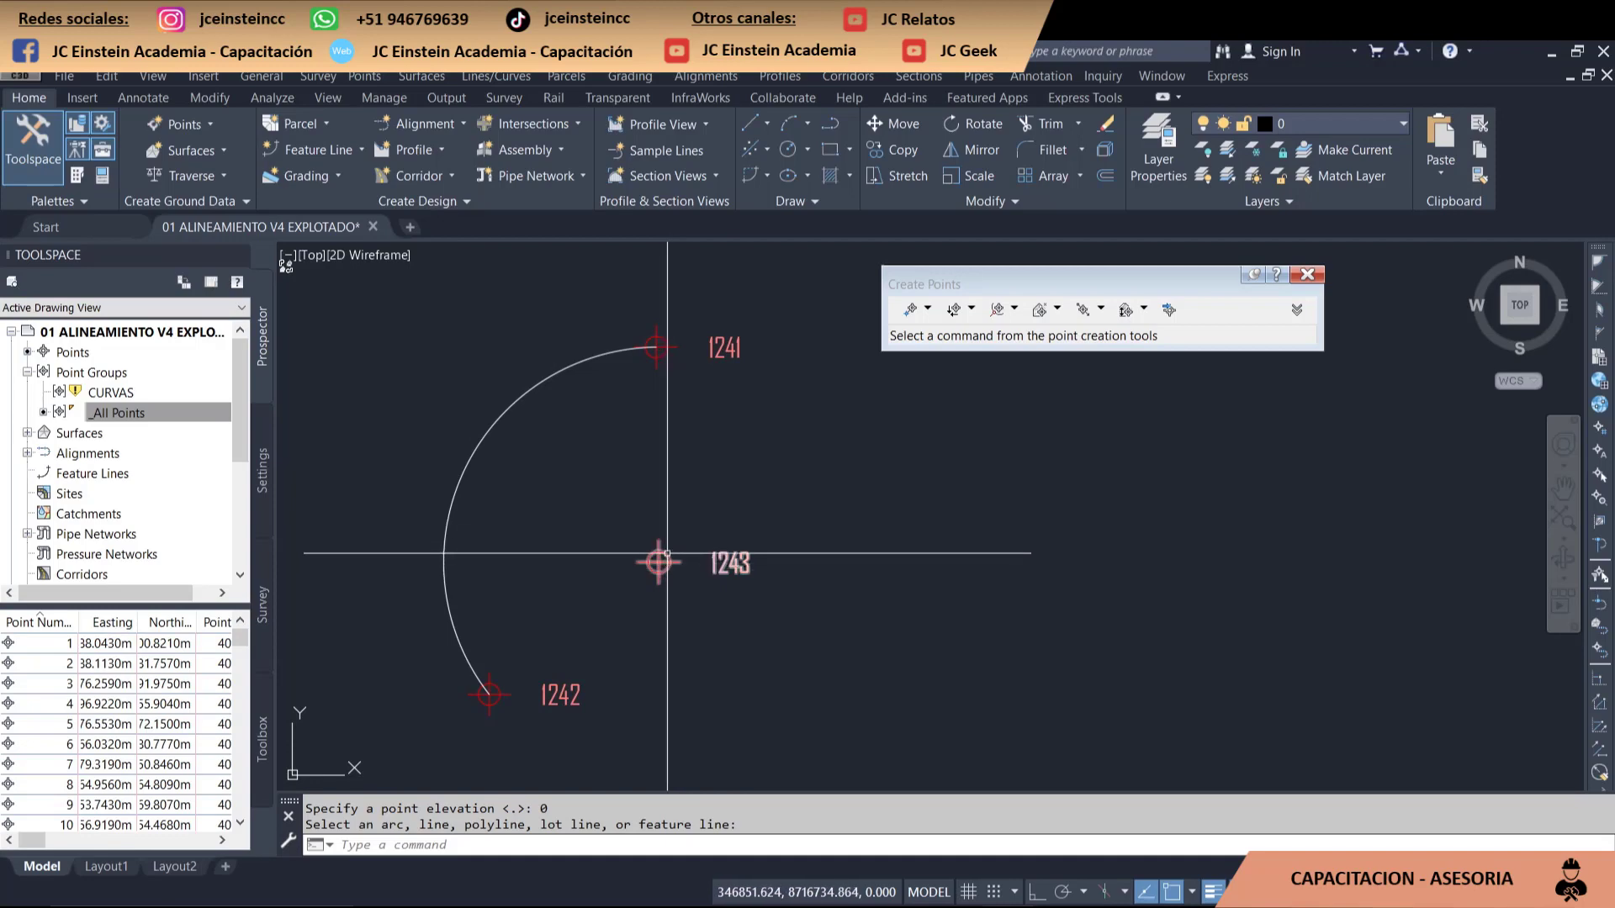
pyautogui.scroll(-2, 645, 496)
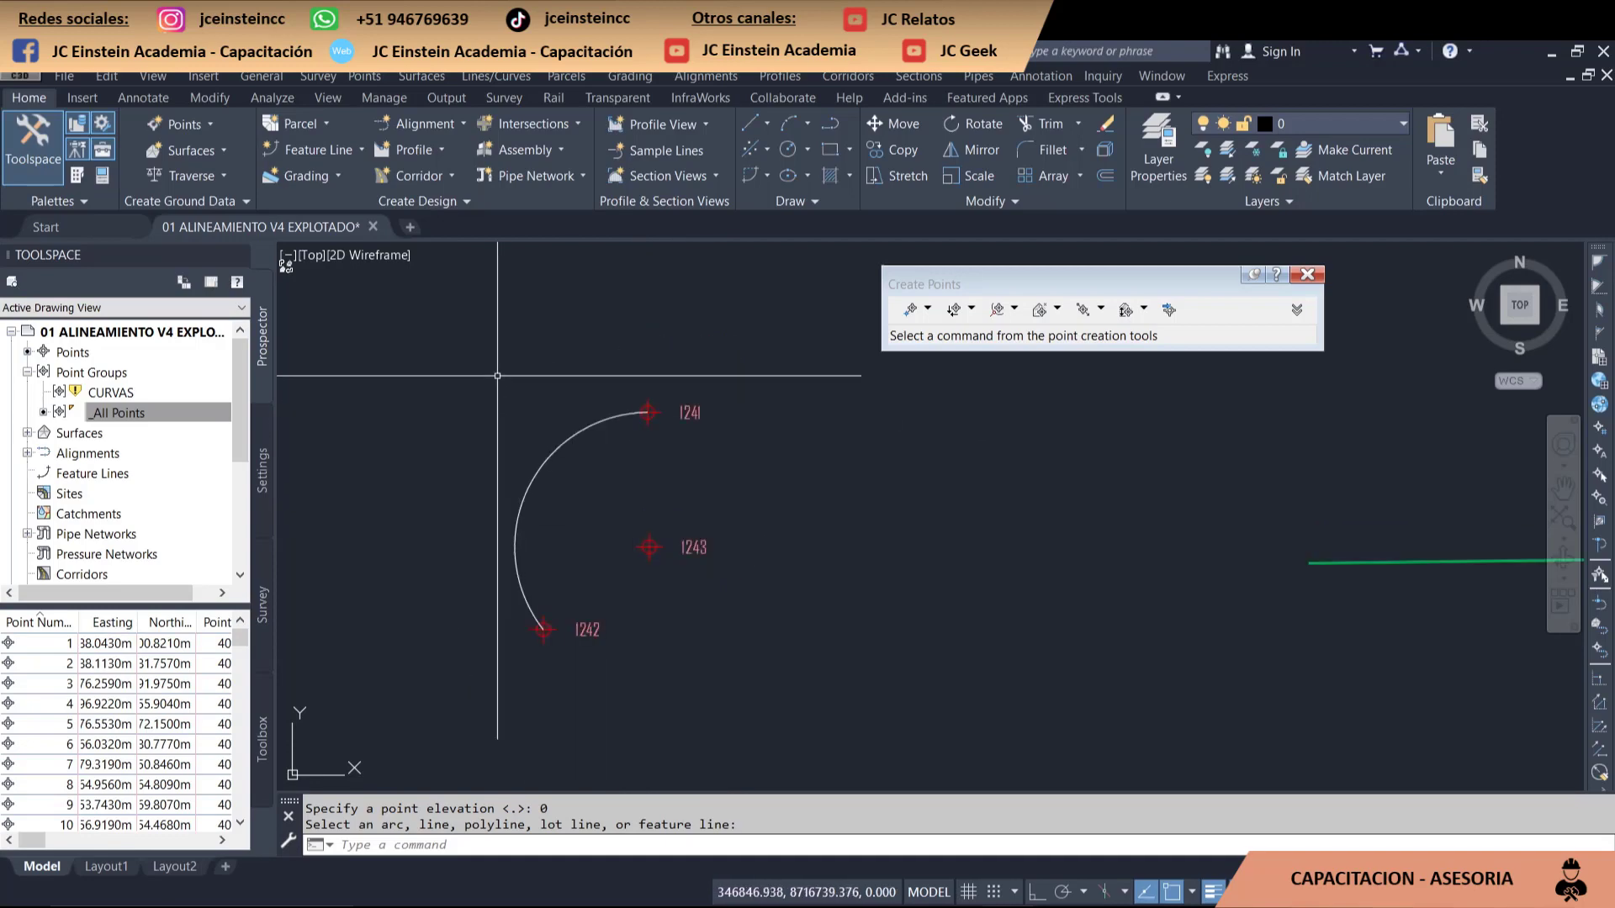
pyautogui.scroll(-2, 740, 544)
pyautogui.scroll(2, 709, 509)
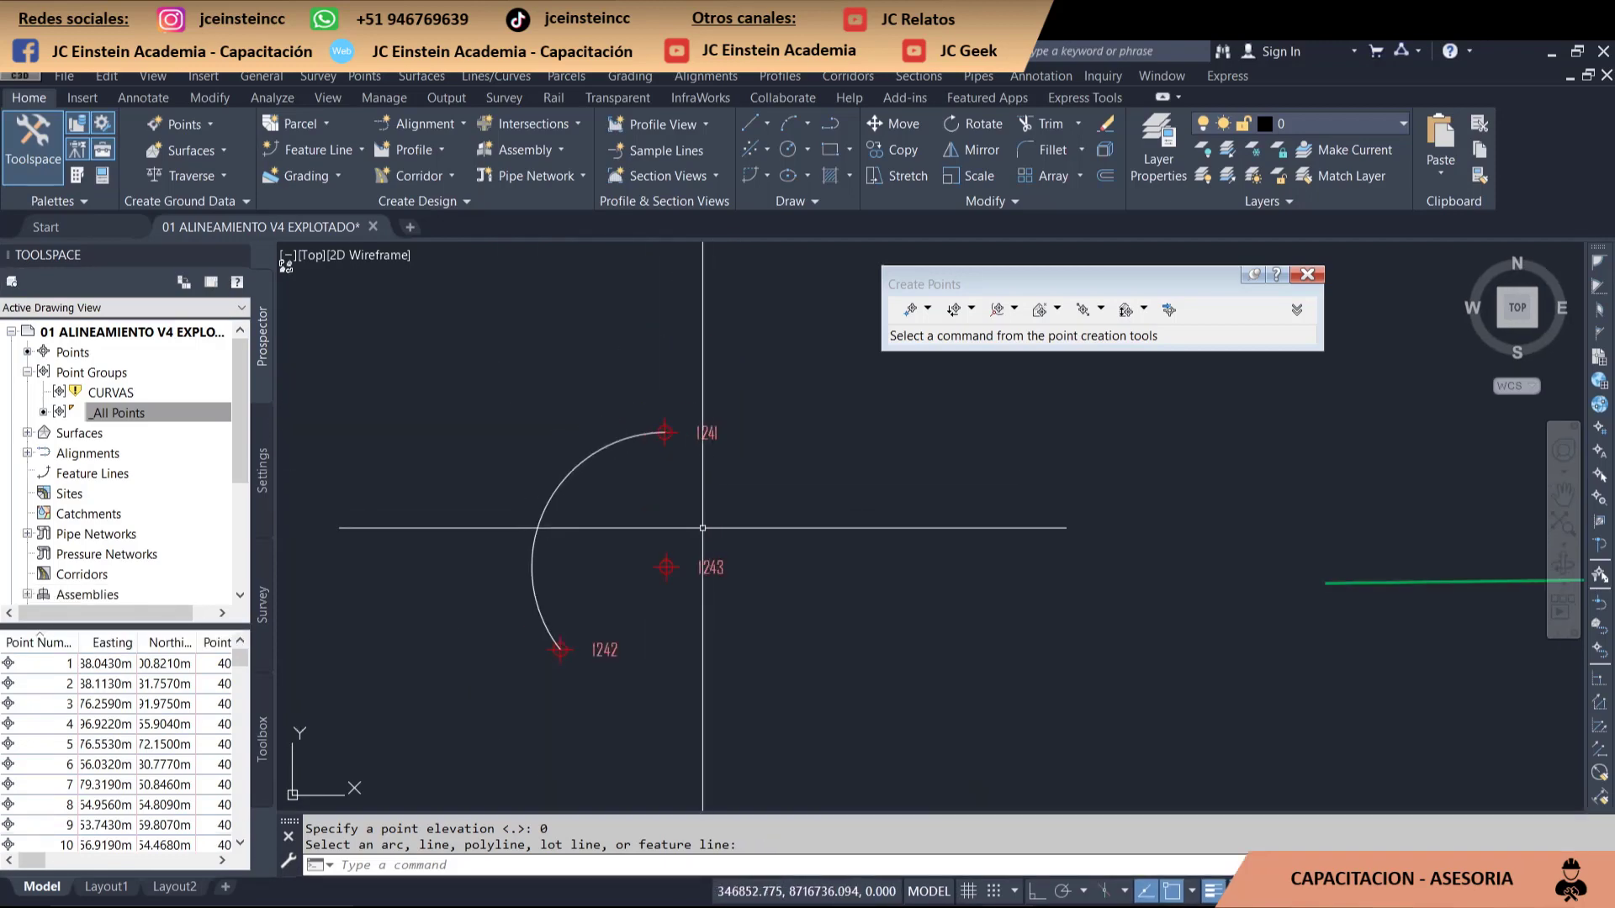
pyautogui.click(973, 309)
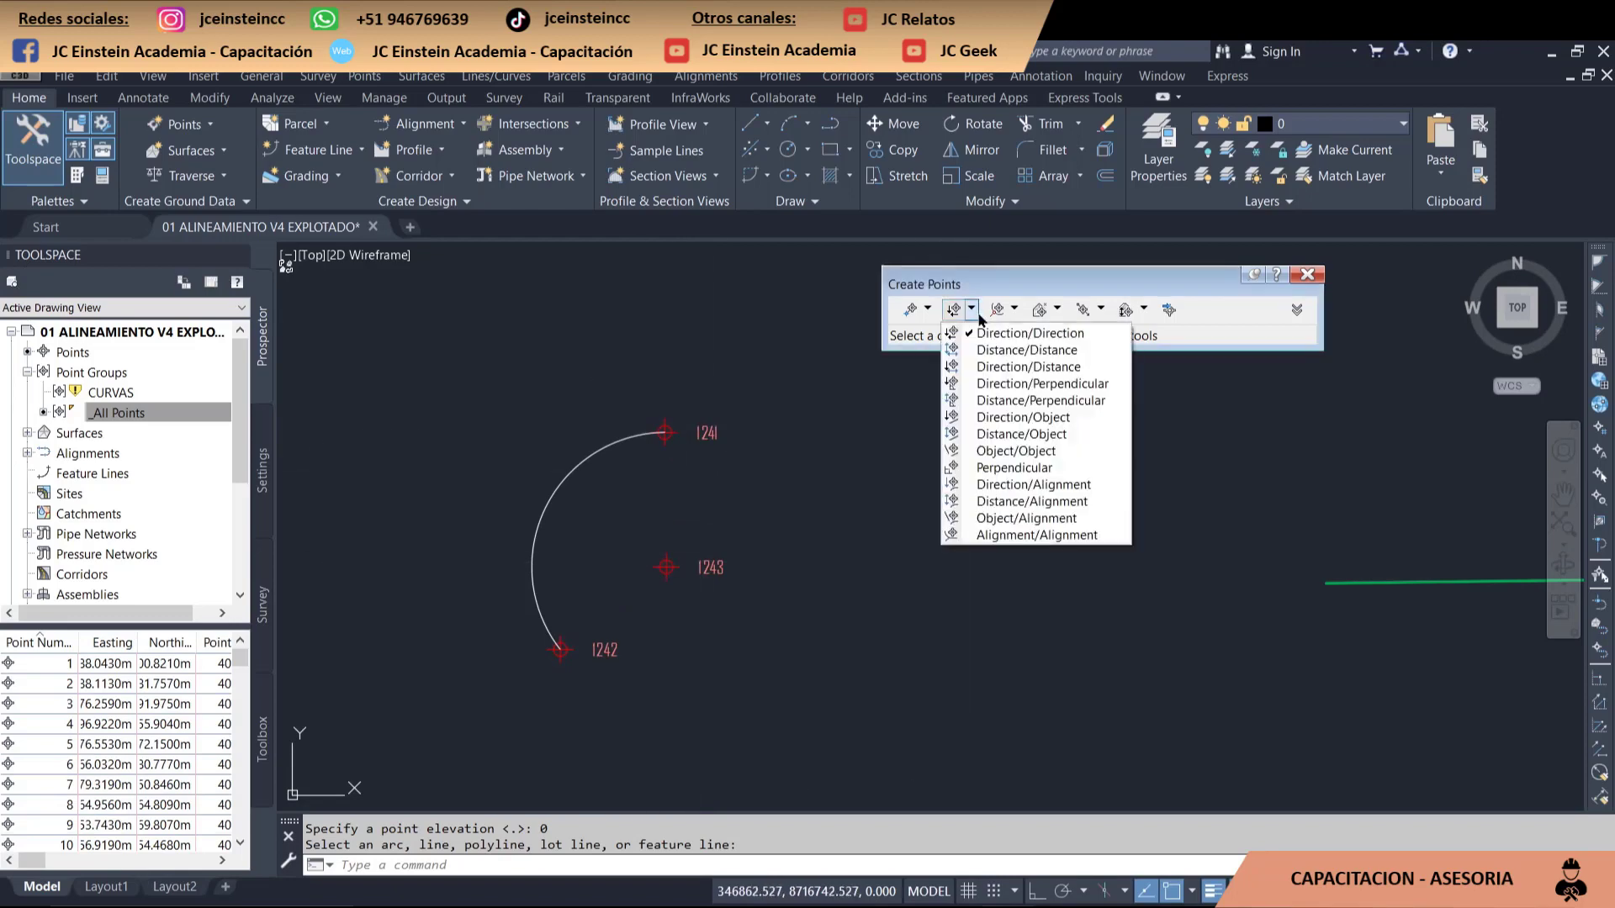
pyautogui.click(706, 376)
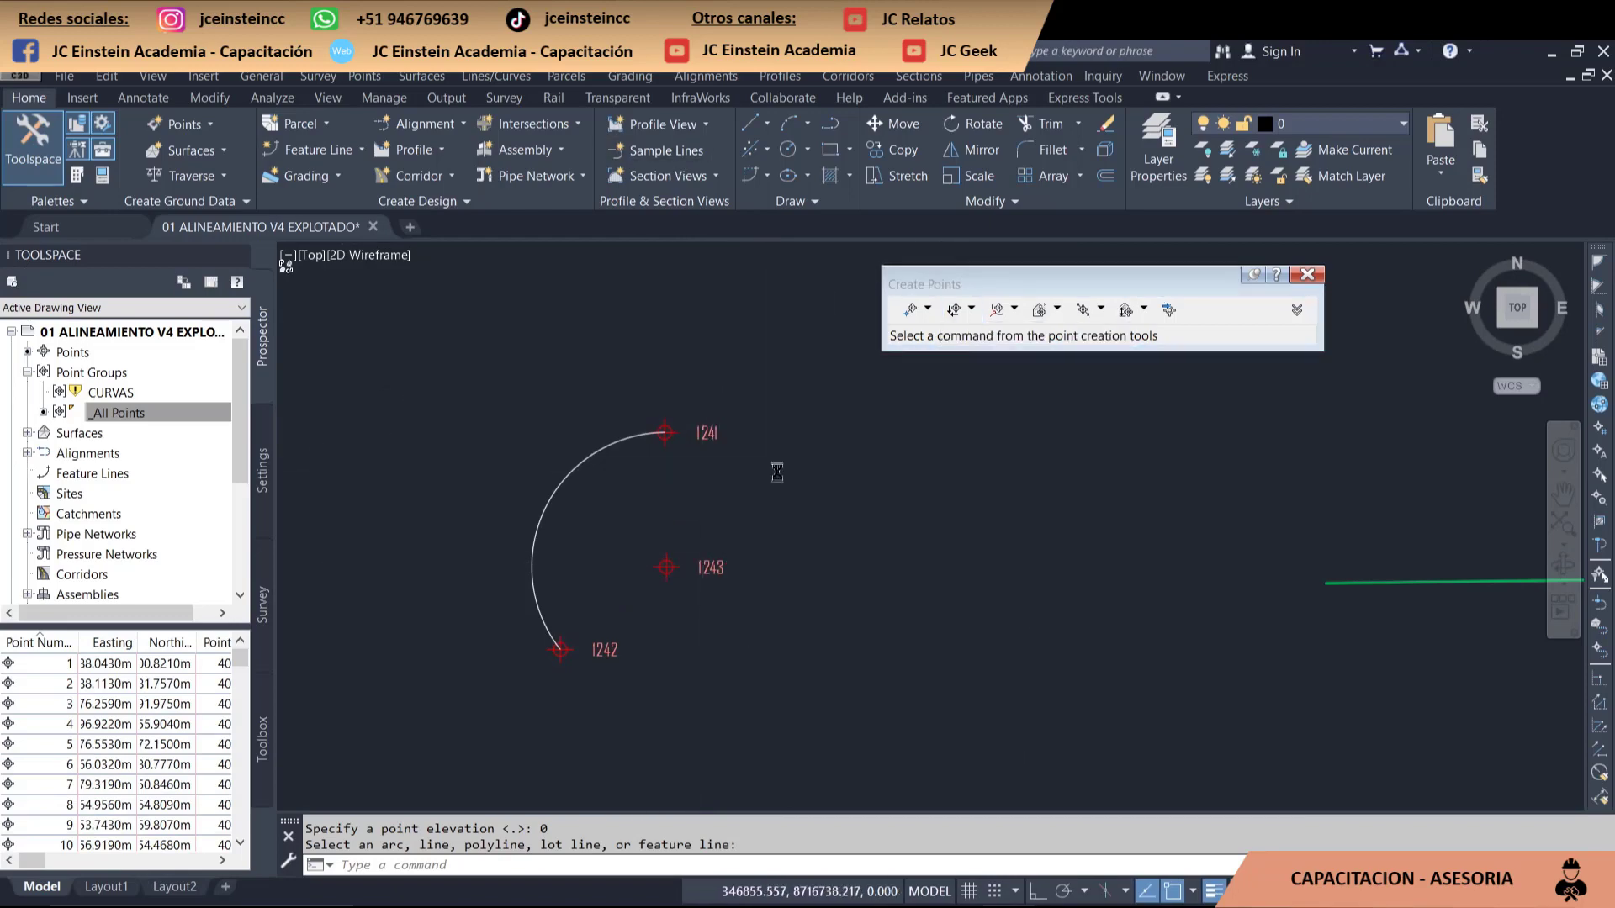
pyautogui.scroll(-2, 778, 471)
pyautogui.scroll(2, 656, 493)
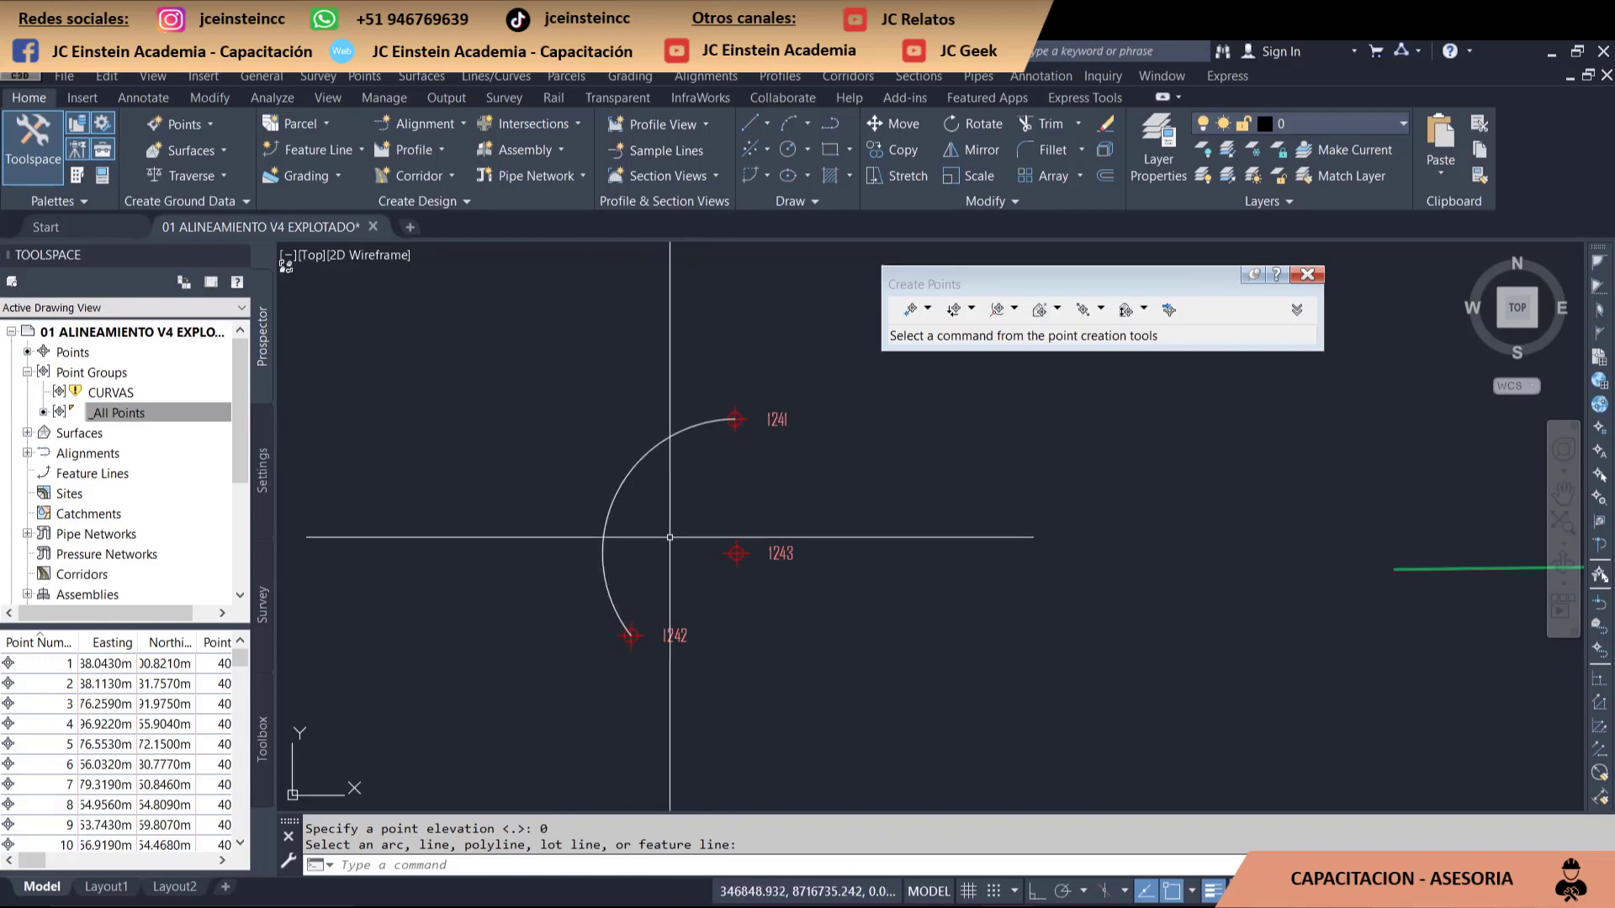
pyautogui.scroll(-2, 684, 538)
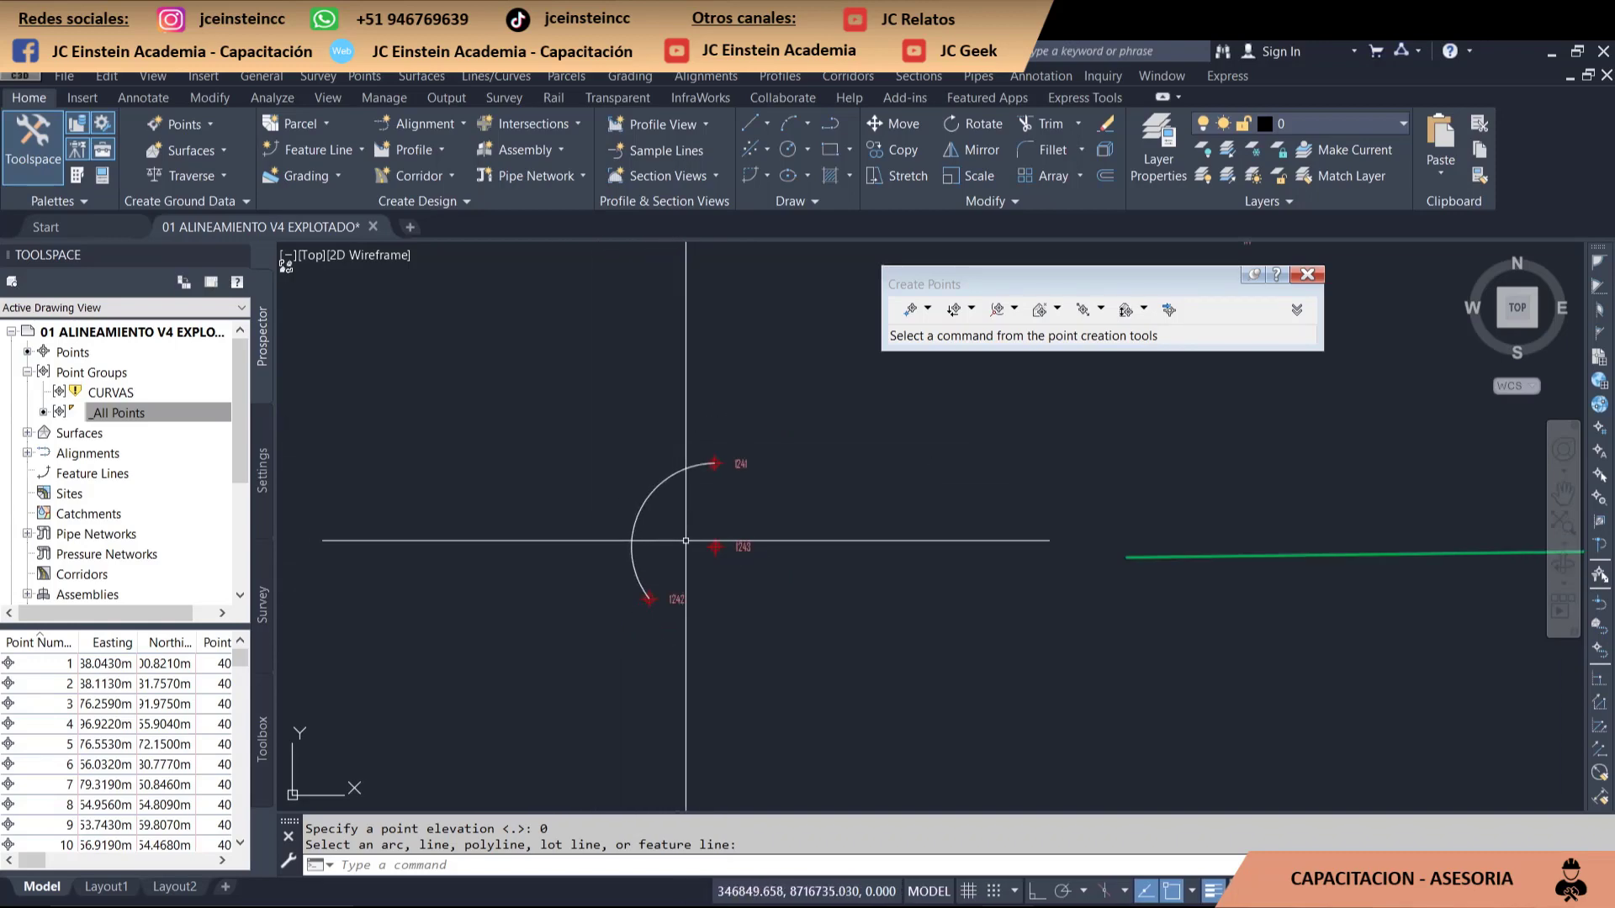
pyautogui.scroll(-3, 685, 540)
pyautogui.scroll(-2, 757, 538)
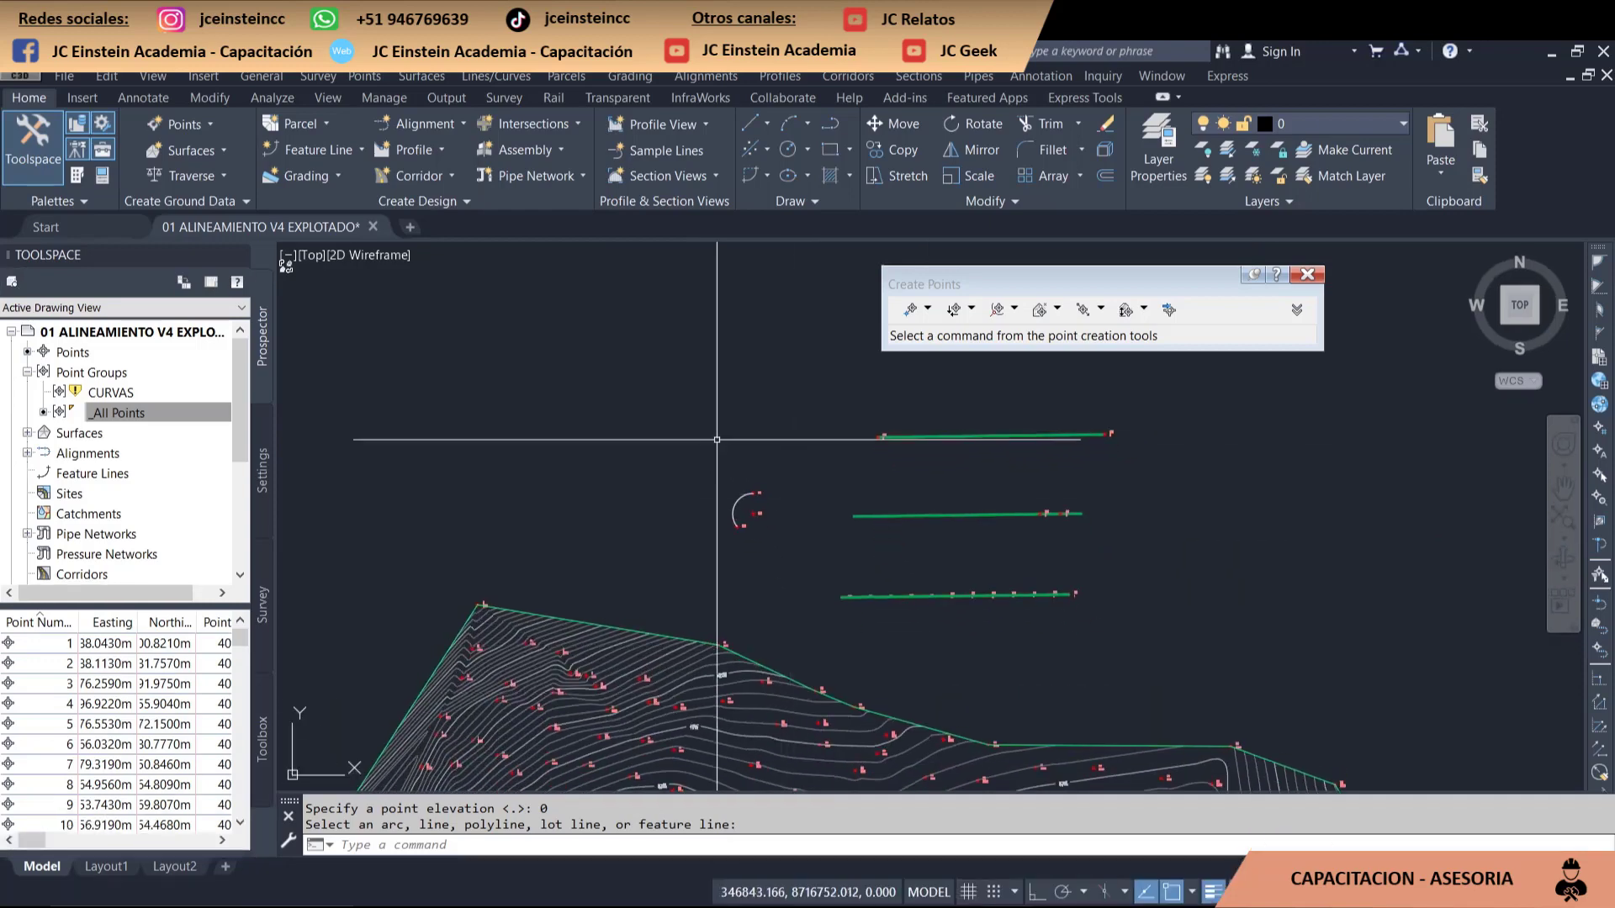
# - Window-select the arc and three green feature lines, then cancel the selection
pyautogui.click(681, 353)
pyautogui.click(1147, 603)
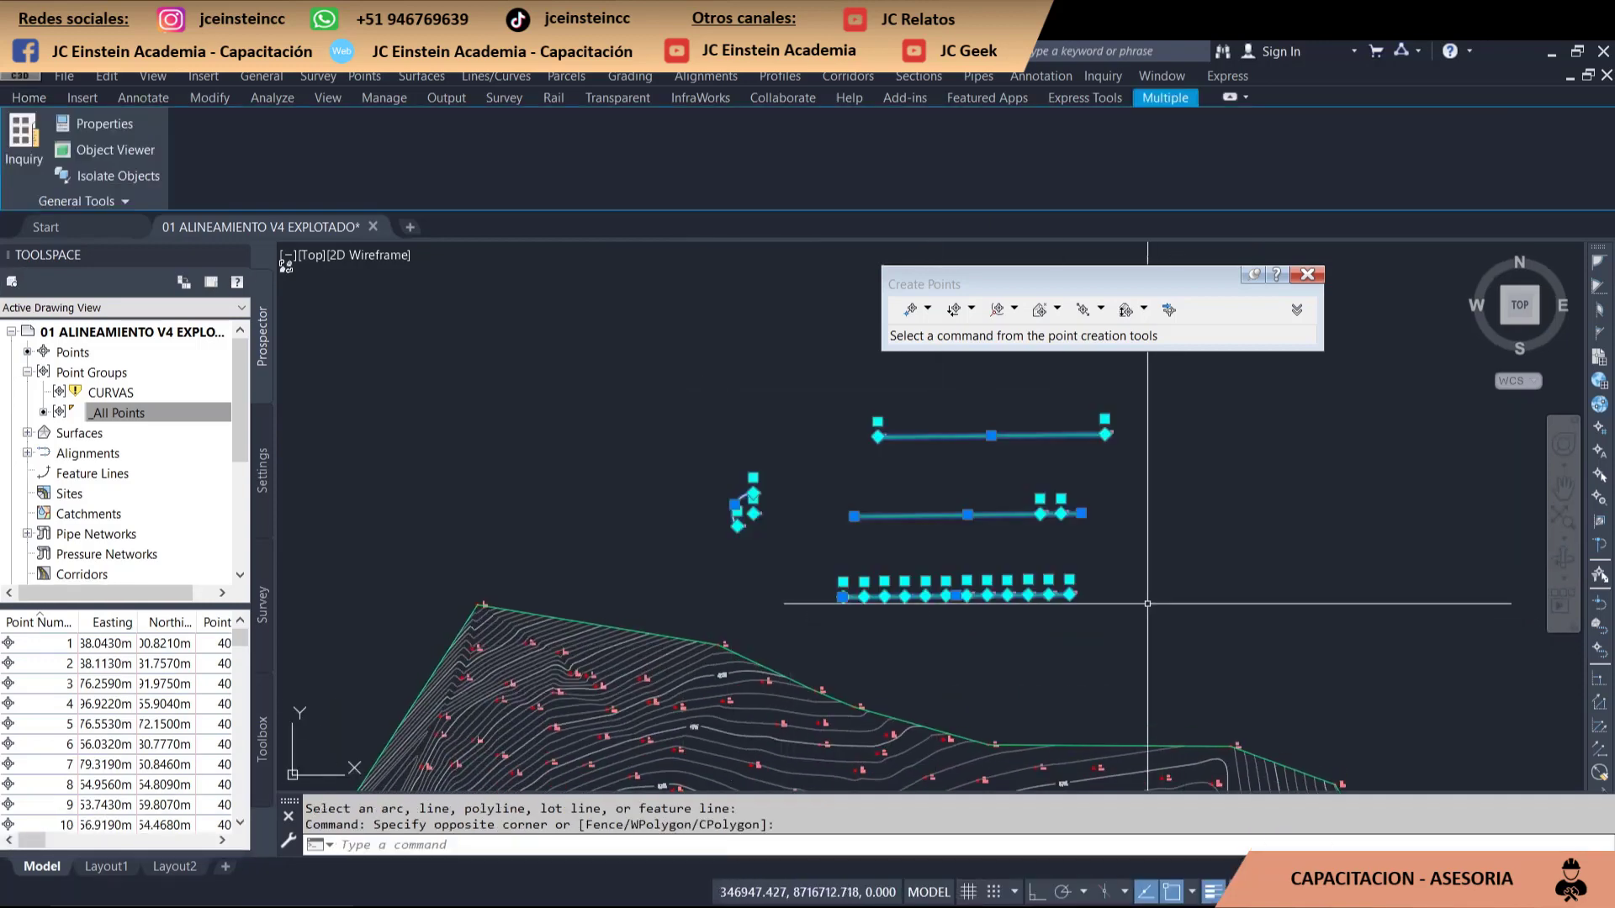
pyautogui.moveTo(1148, 604); pyautogui.dragTo(917, 447, button='middle')
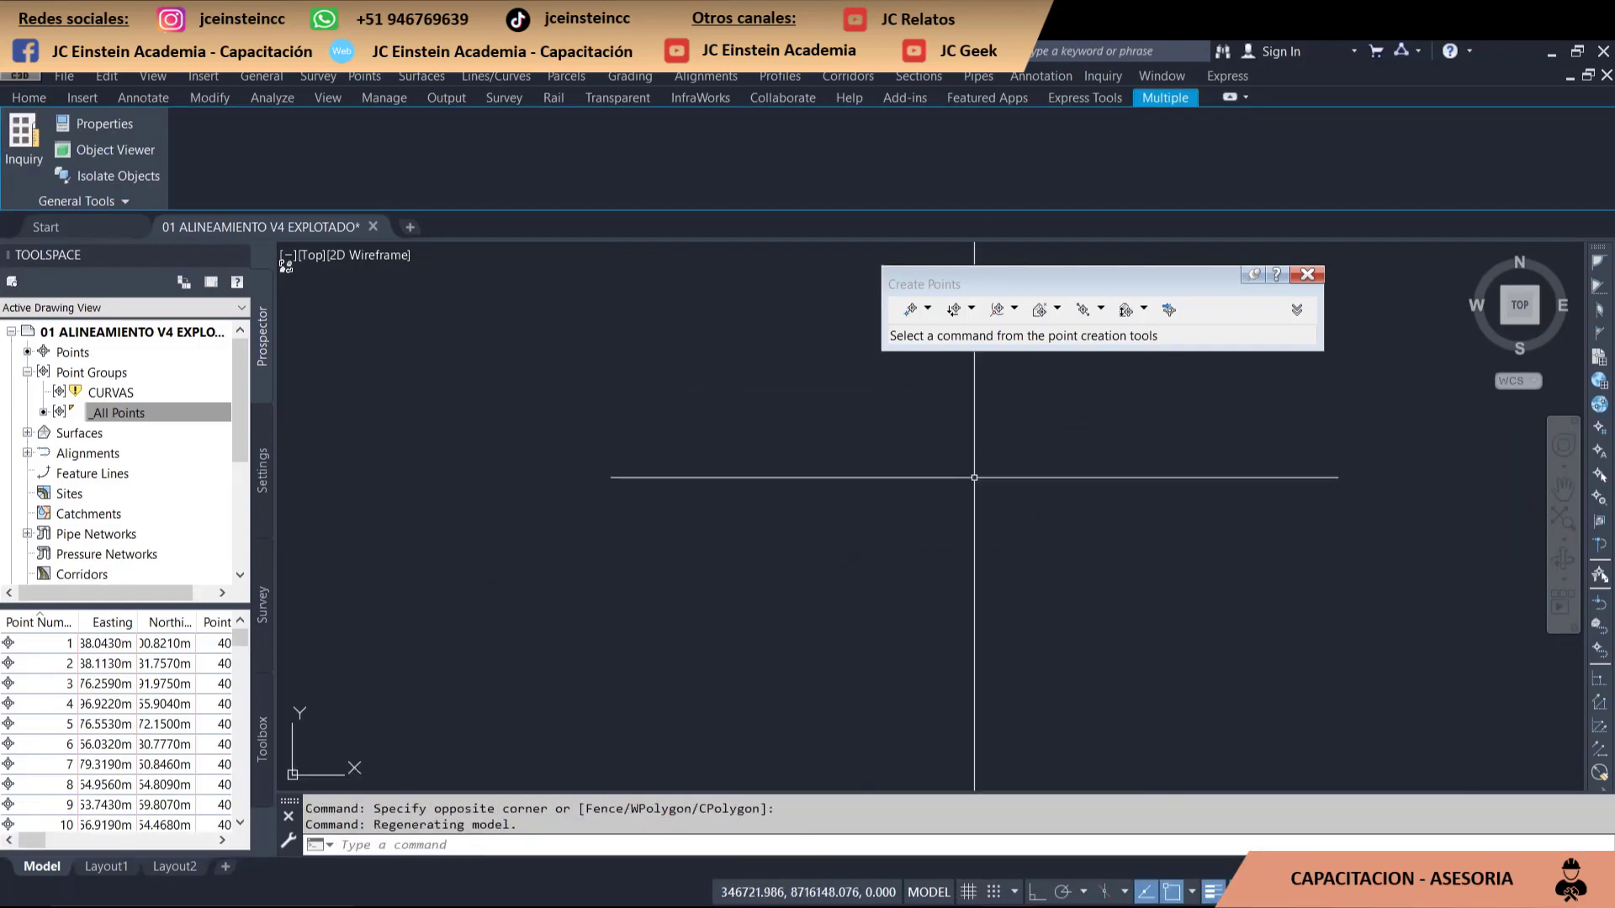
pyautogui.press('Escape')
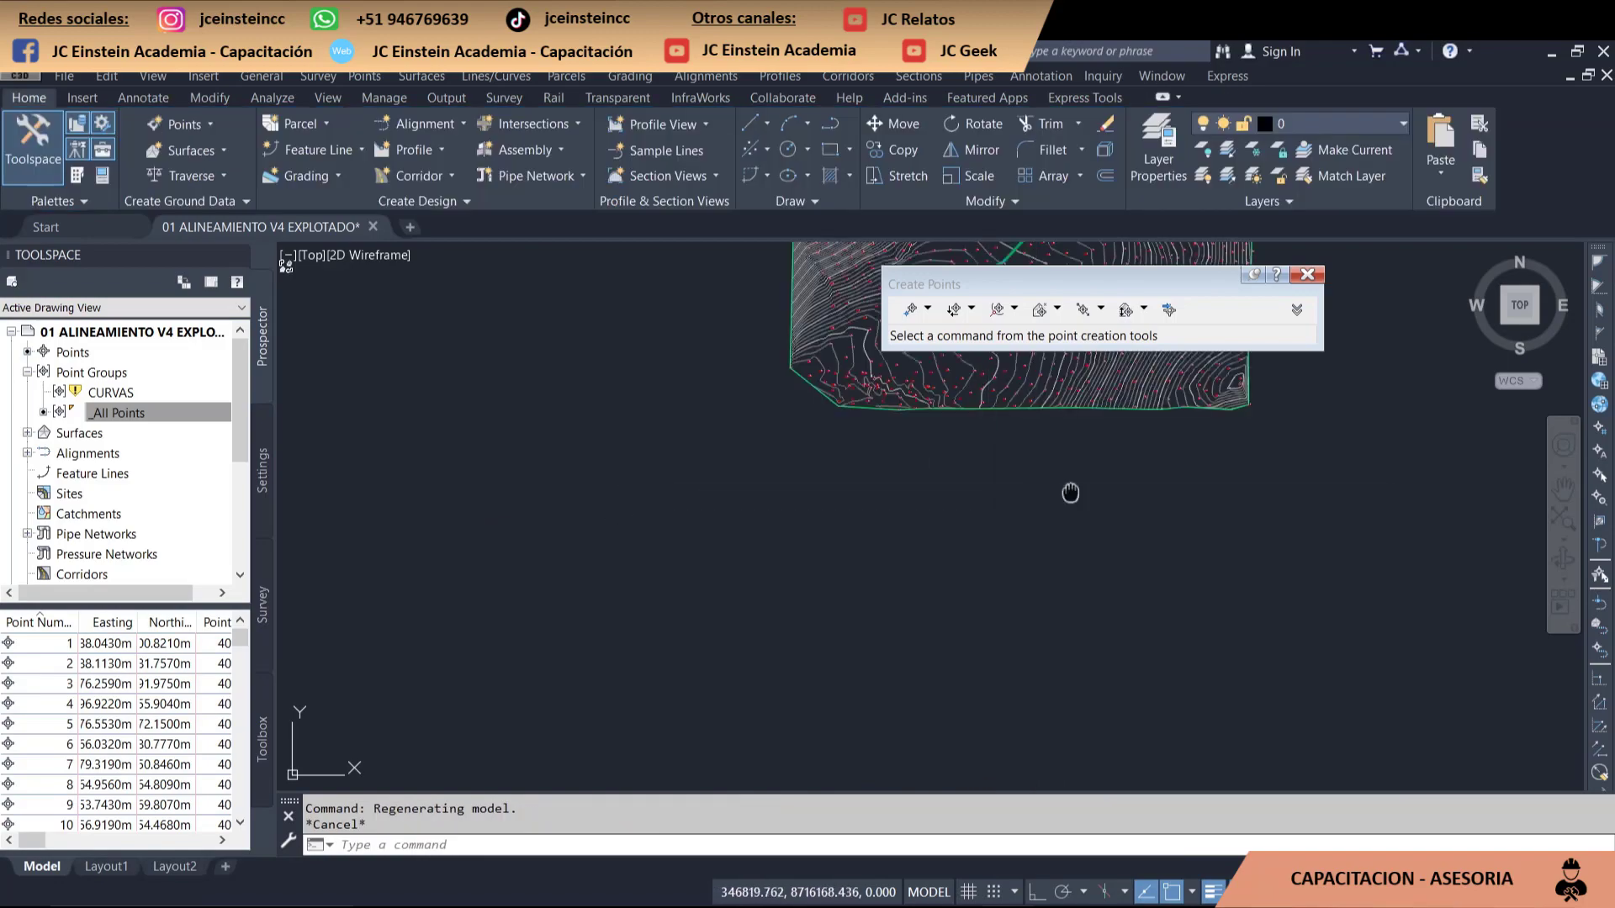
# - Zoom around the surface and open the shortcut menu to bring up drawing 01 ALINEAMIENTO V4
pyautogui.scroll(2, 819, 471)
pyautogui.scroll(2, 818, 464)
pyautogui.scroll(2, 818, 463)
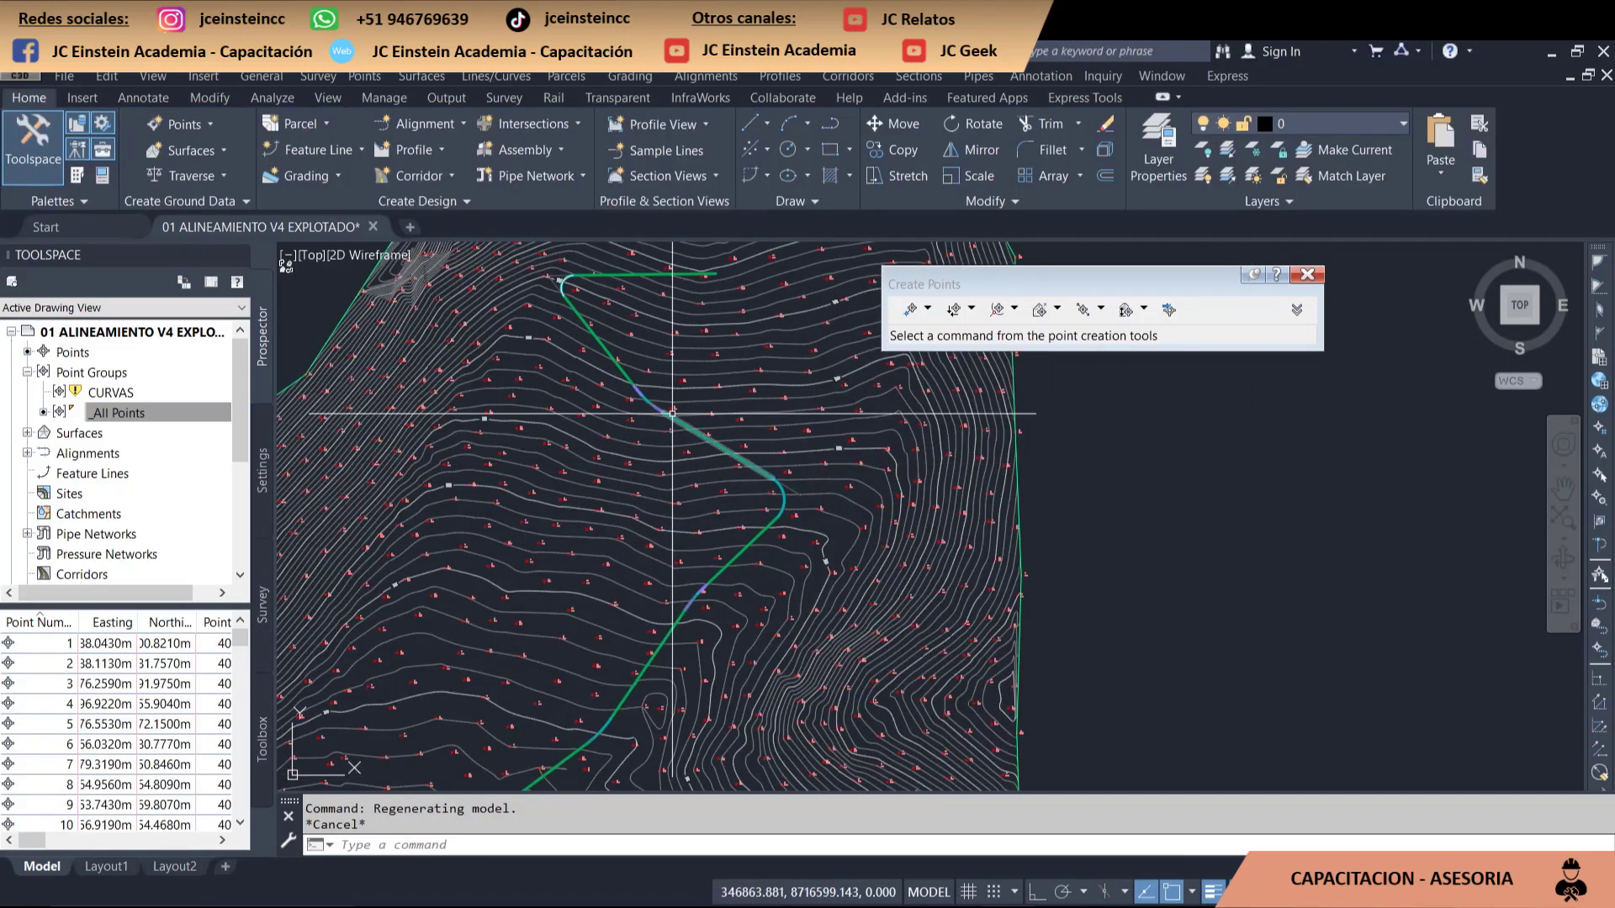
pyautogui.scroll(-2, 732, 595)
pyautogui.scroll(2, 937, 448)
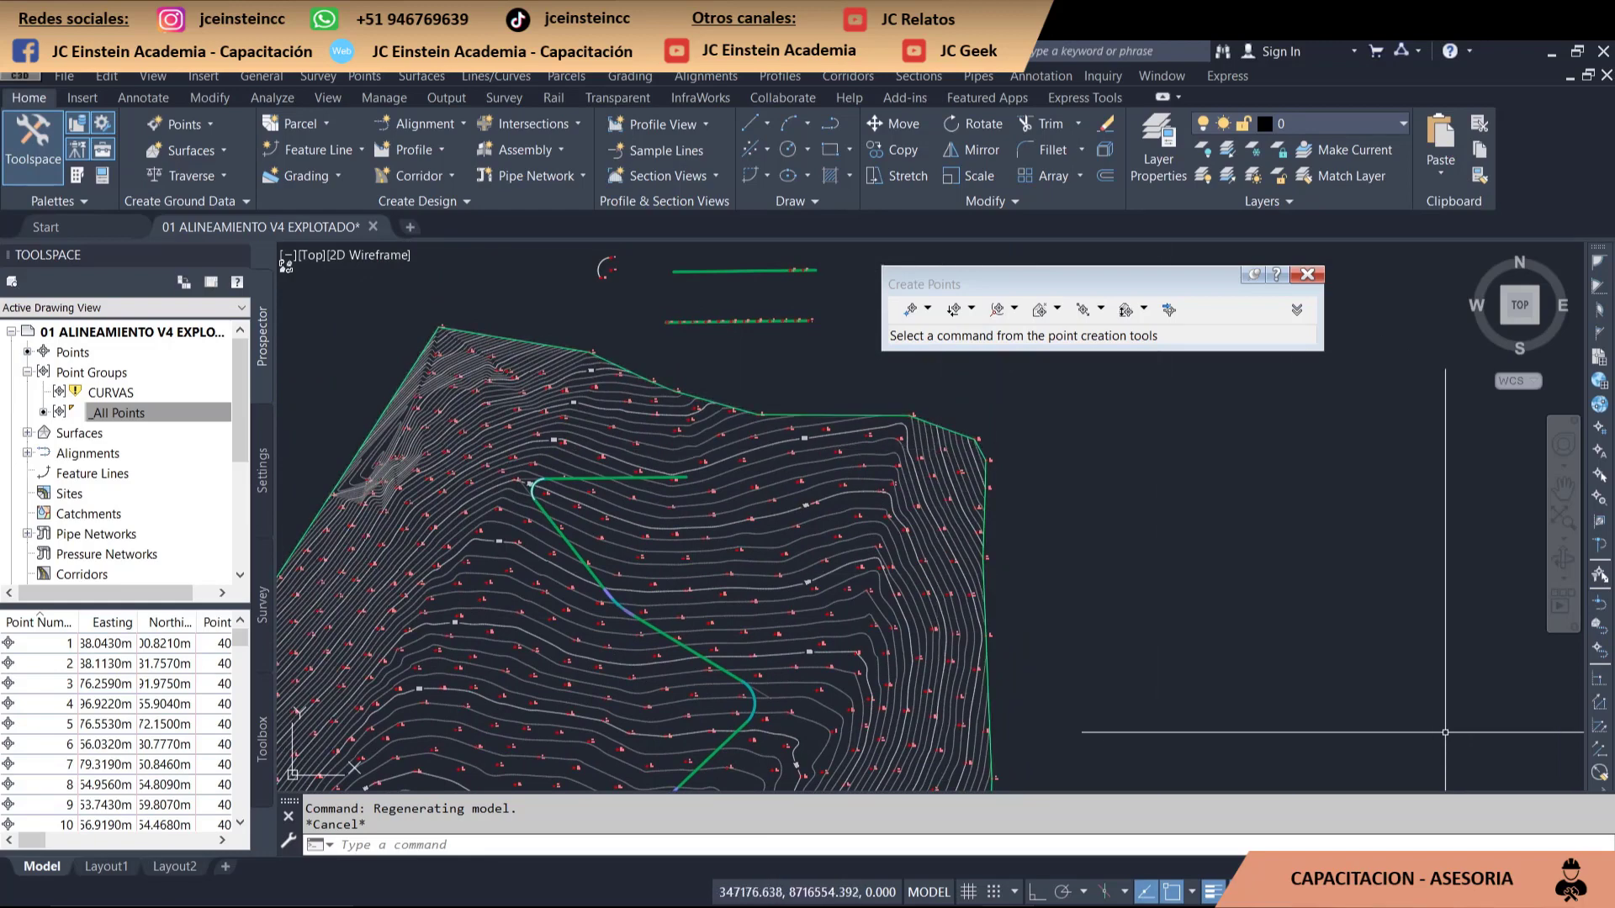
pyautogui.rightClick(1525, 761)
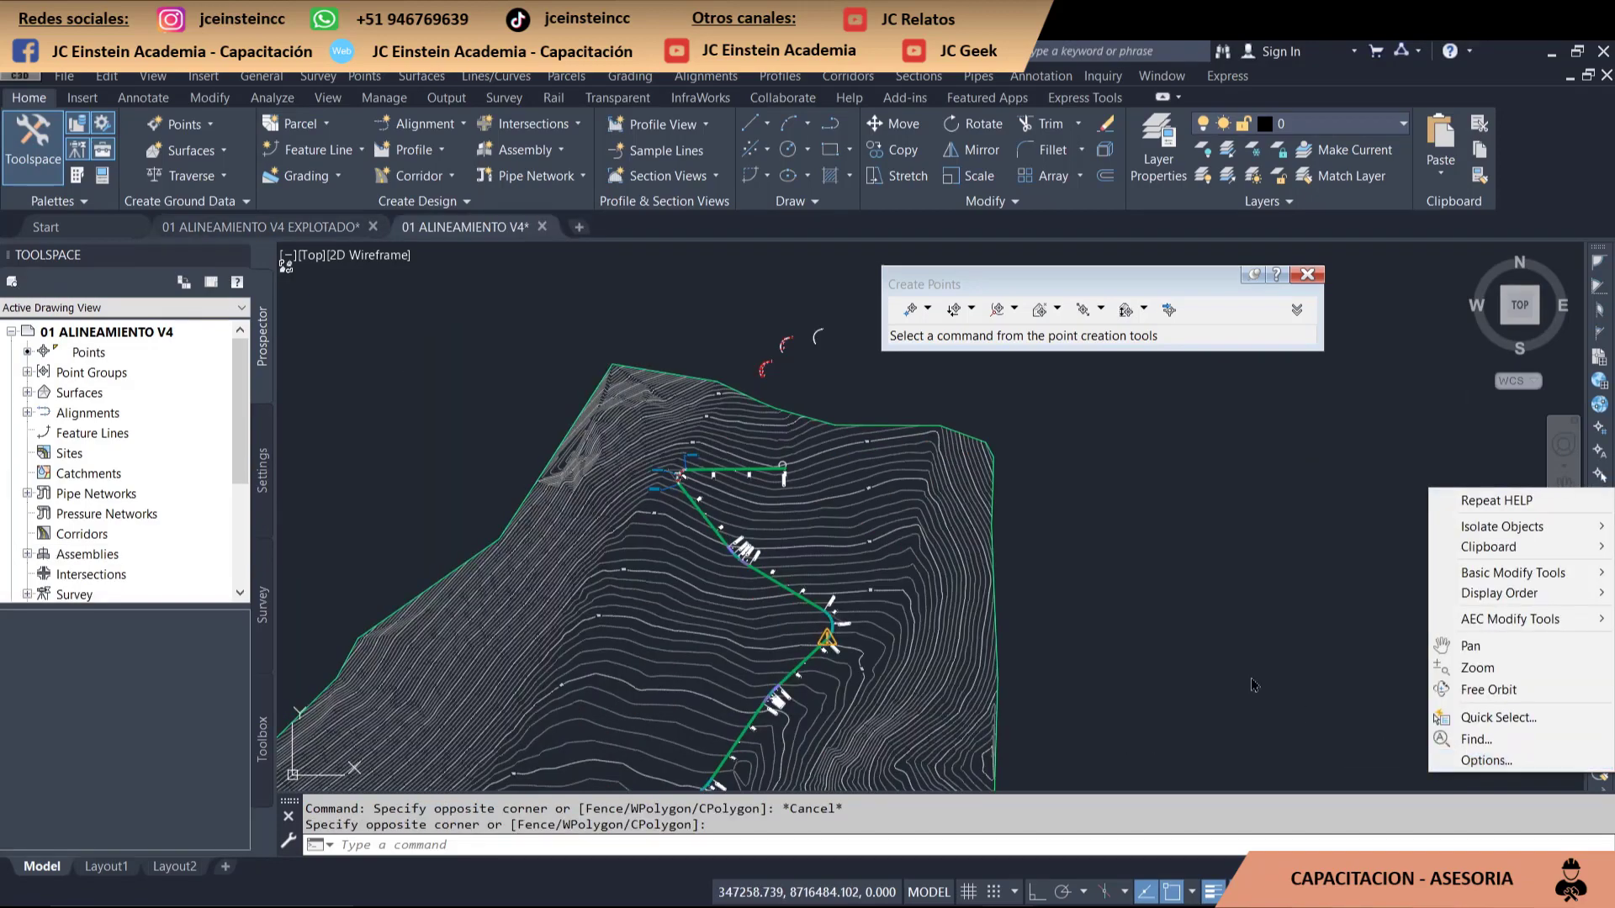
# - Dismiss the shortcut menu and centre the red point arcs, including points 1215–1220
pyautogui.click(1124, 526)
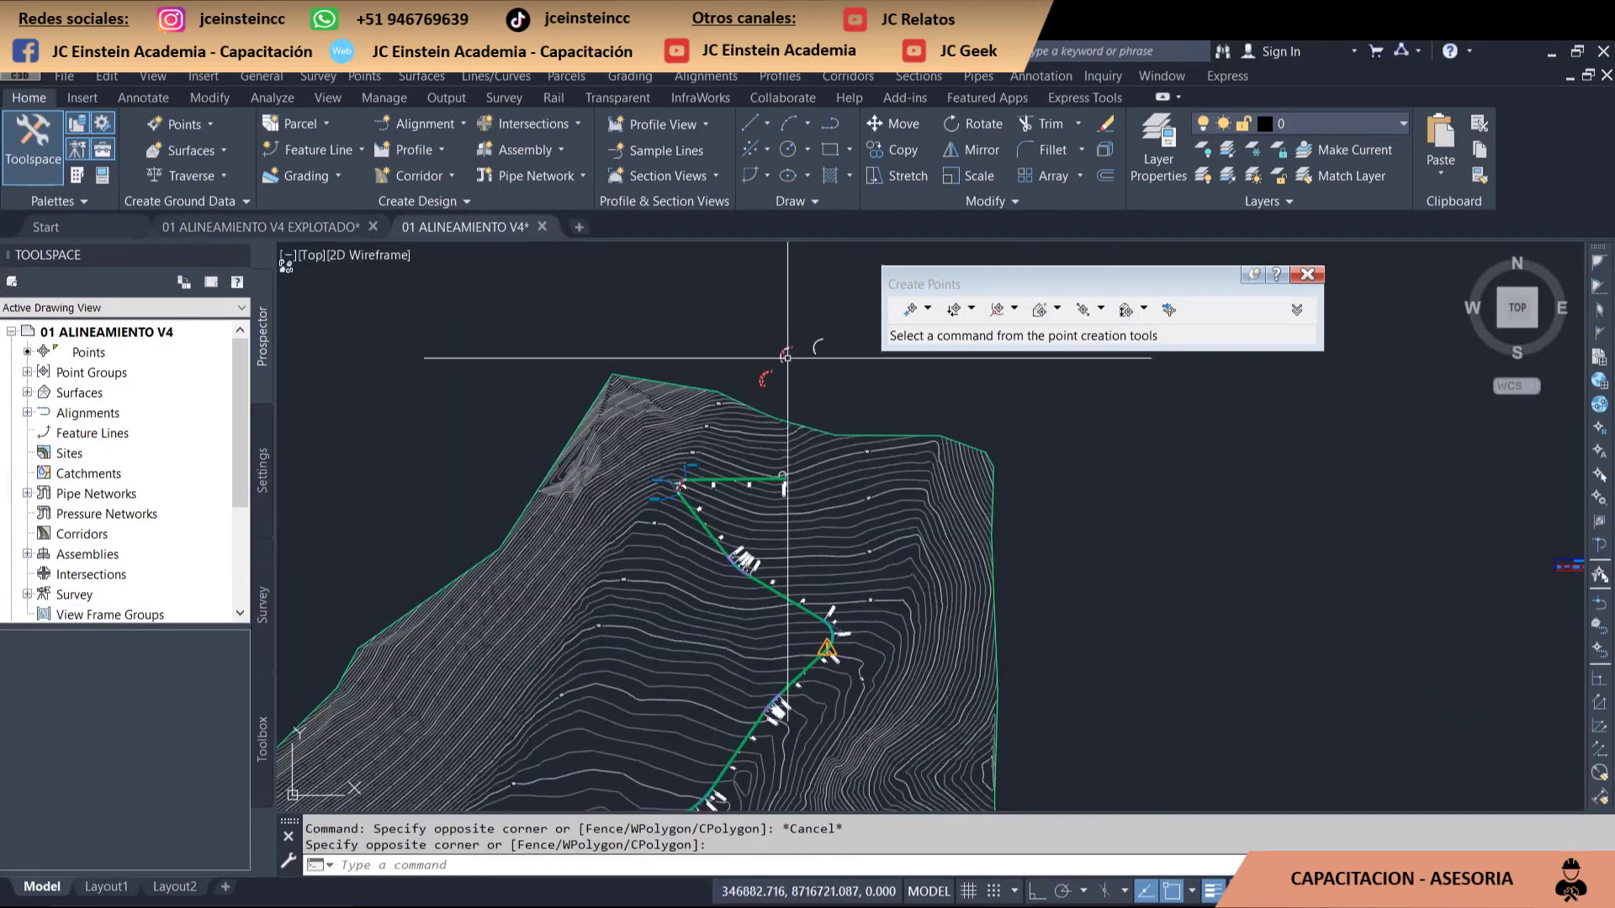
pyautogui.scroll(4, 876, 272)
pyautogui.click(512, 389)
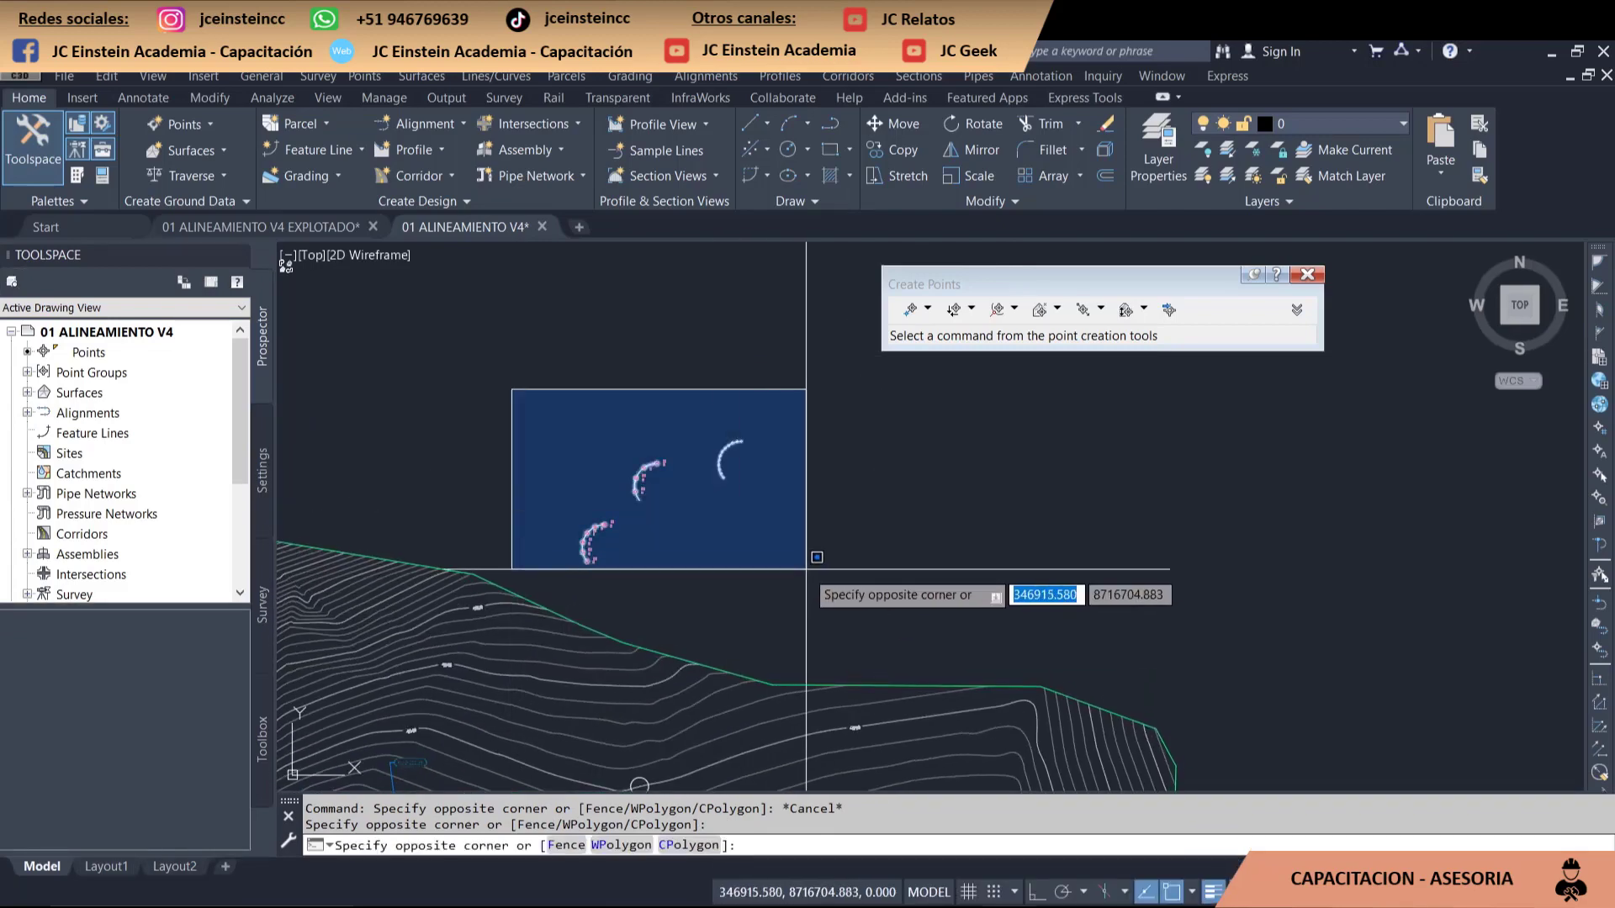
pyautogui.click(683, 506)
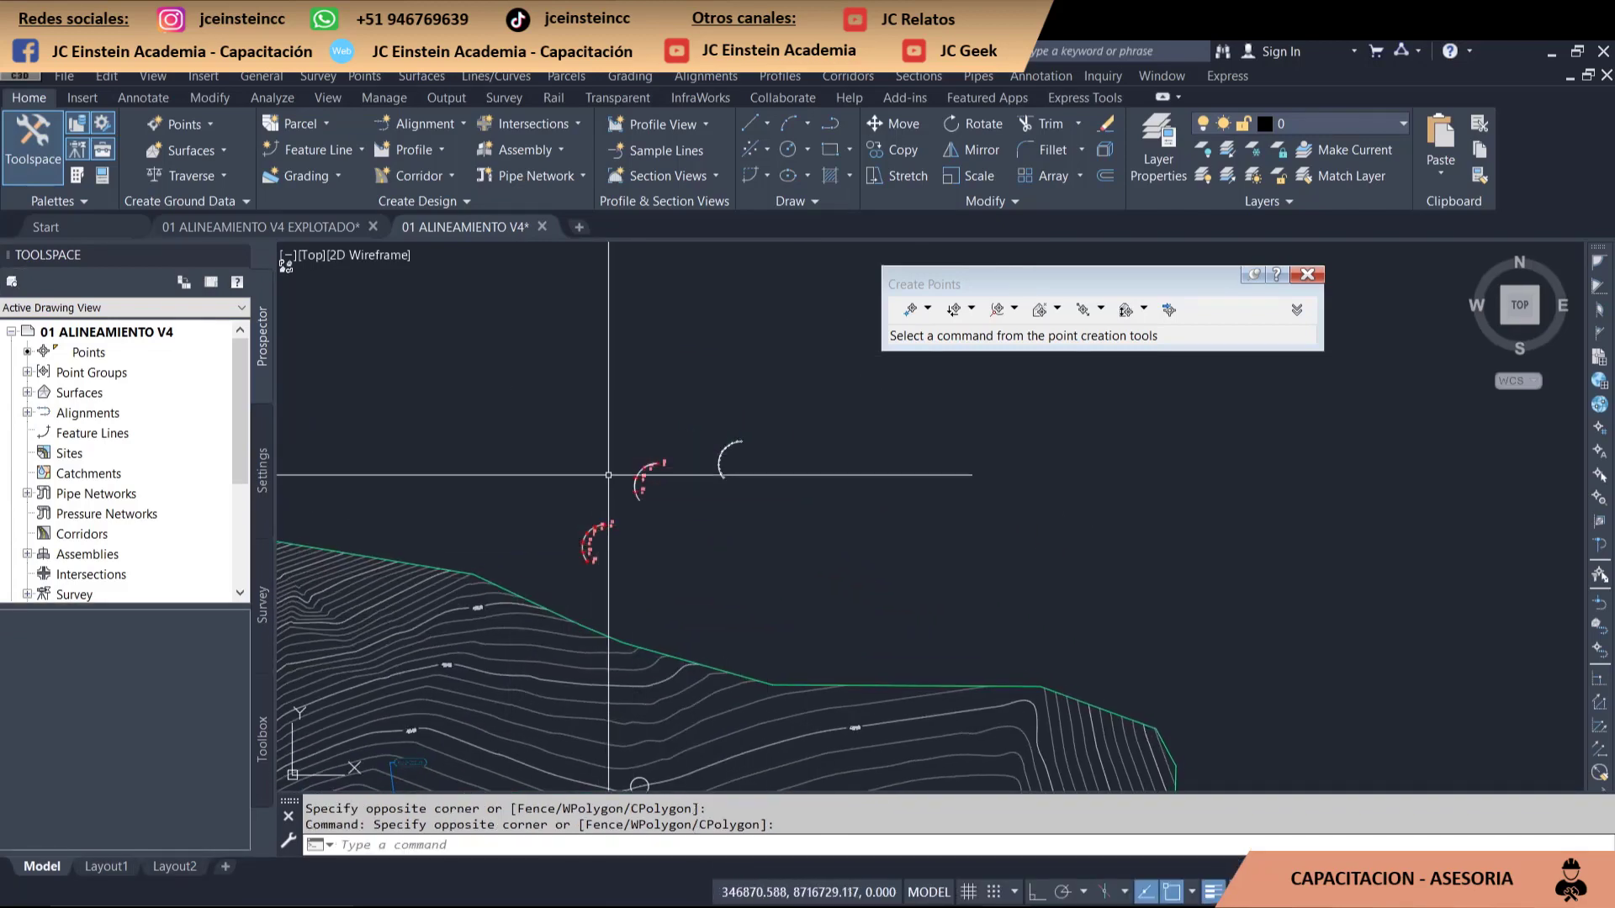
pyautogui.scroll(2, 649, 541)
pyautogui.scroll(3, 750, 545)
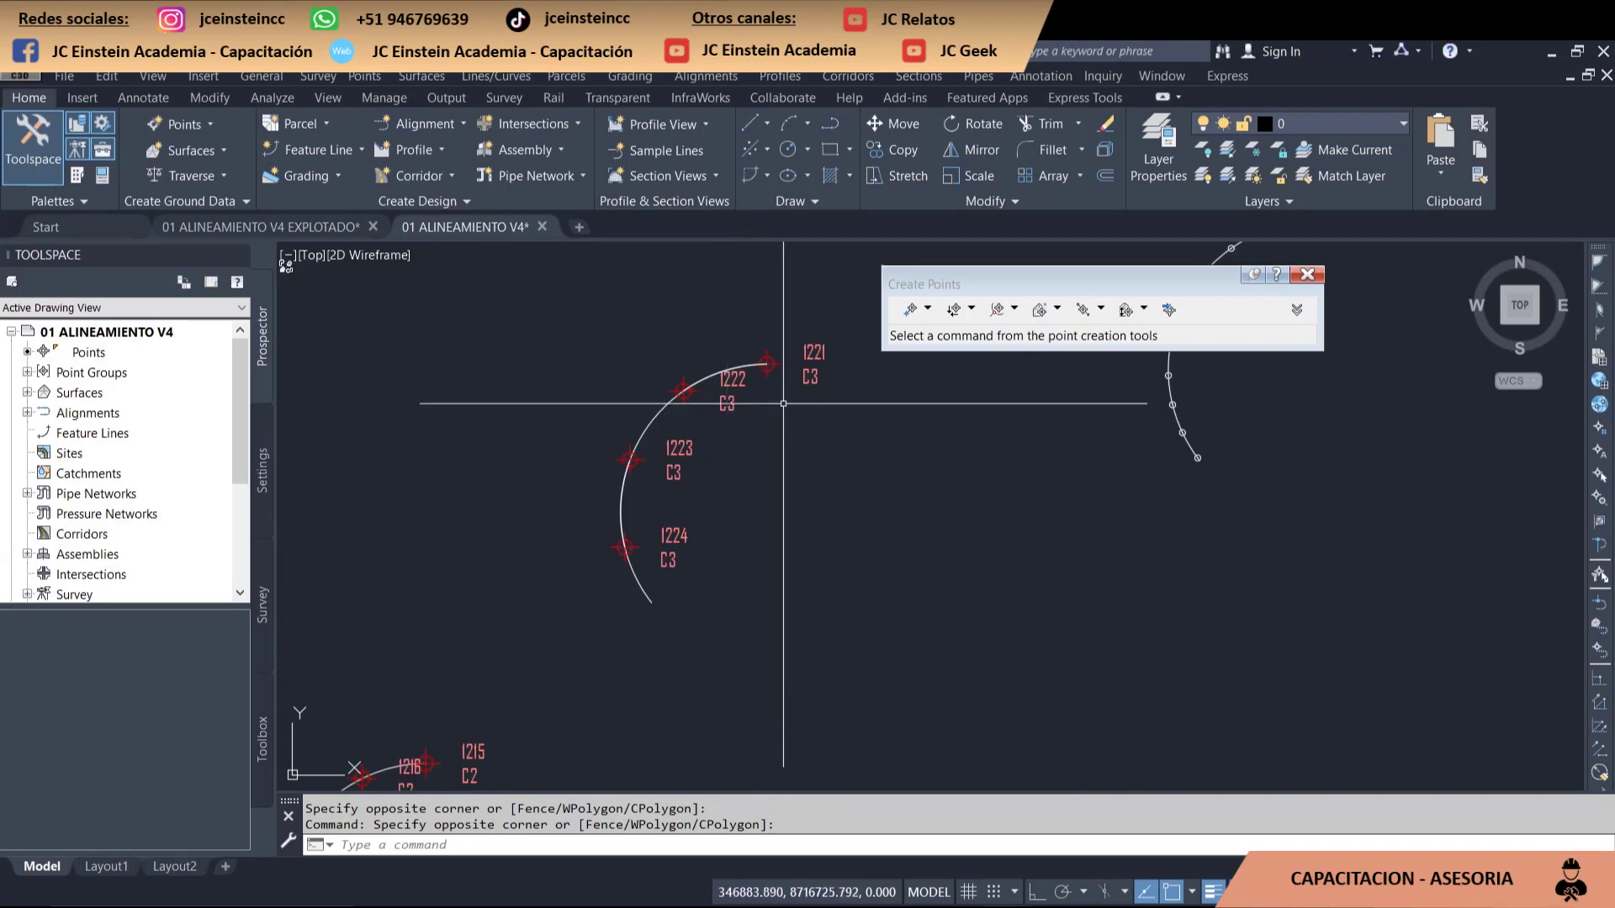
pyautogui.scroll(-2, 732, 533)
pyautogui.scroll(2, 757, 582)
pyautogui.moveTo(757, 583); pyautogui.dragTo(710, 533, button='middle')
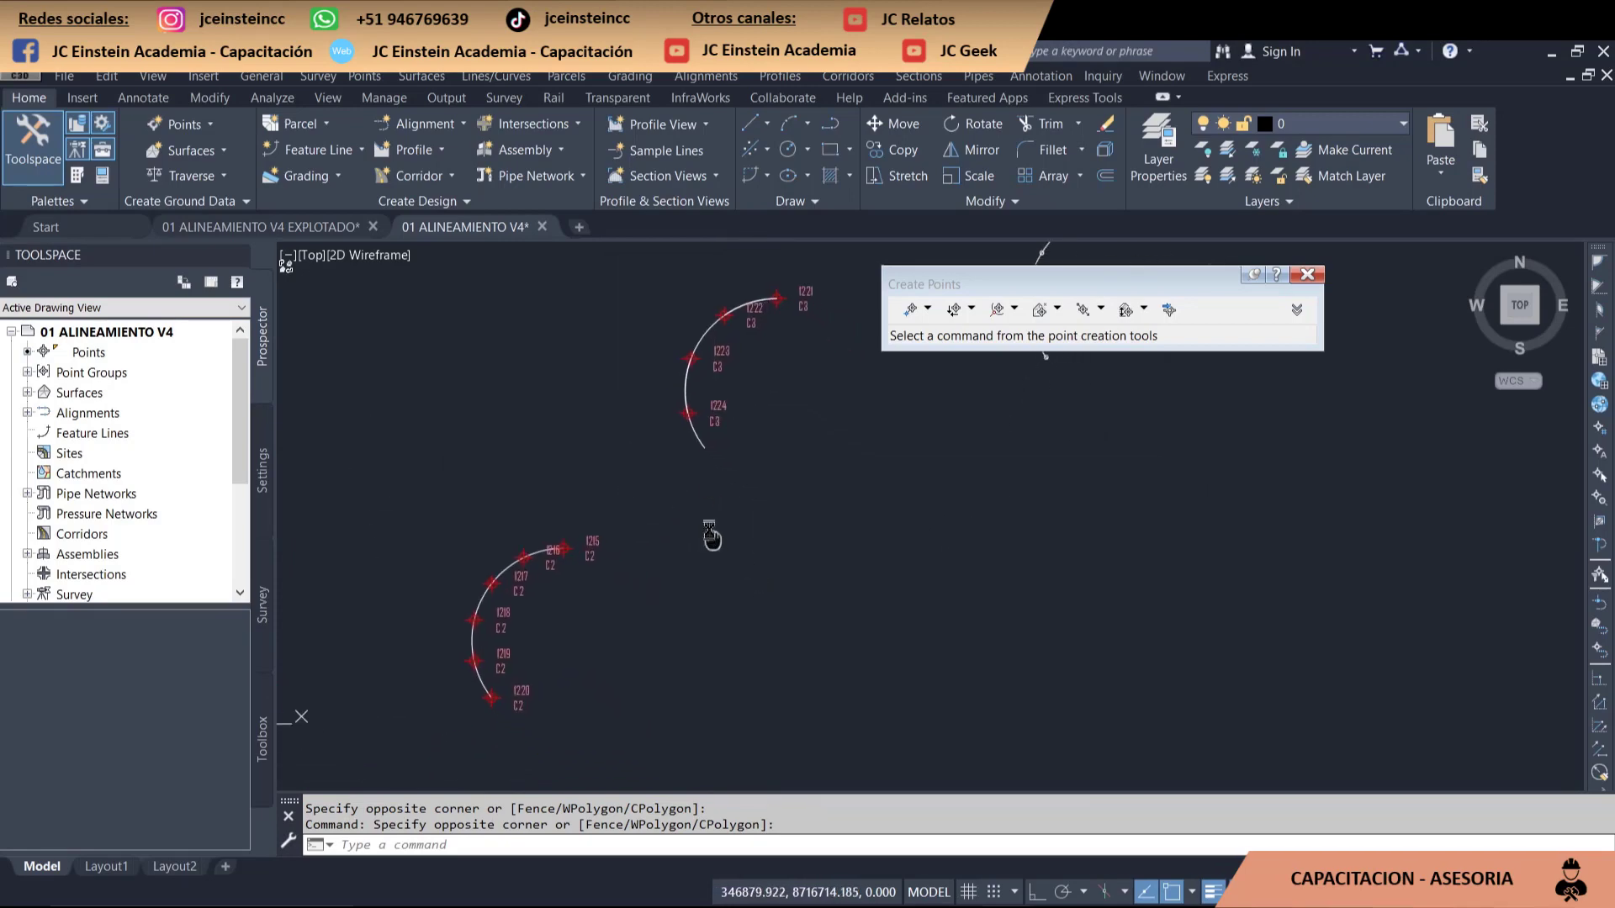
pyautogui.scroll(3, 572, 547)
pyautogui.scroll(-2, 572, 548)
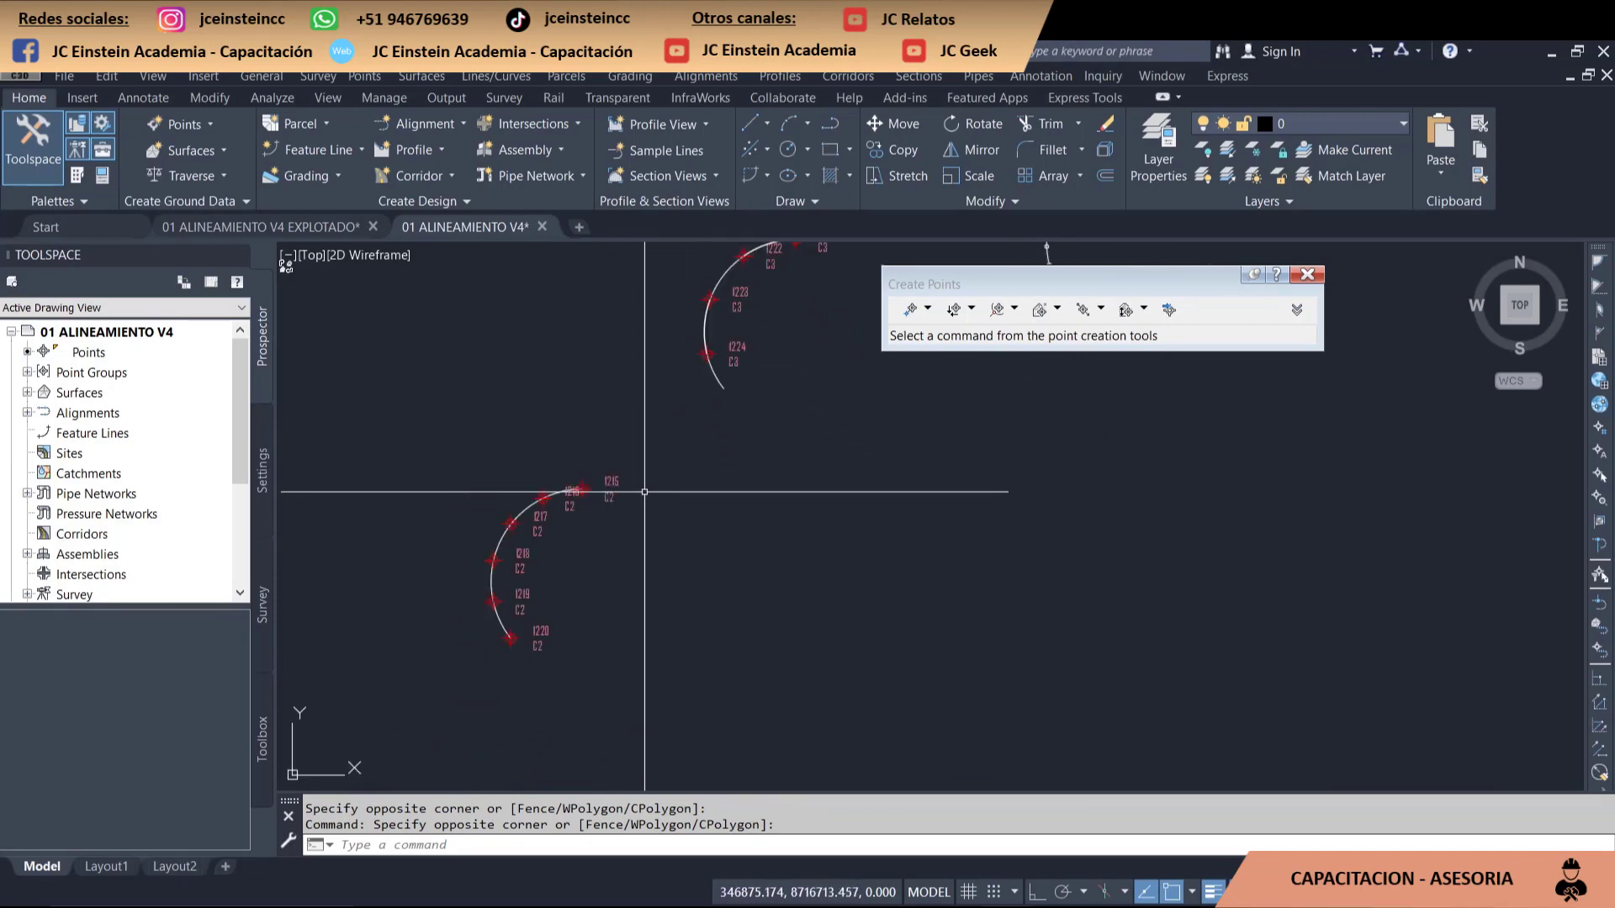
pyautogui.scroll(-2, 589, 522)
pyautogui.moveTo(593, 601); pyautogui.dragTo(664, 505, button='middle')
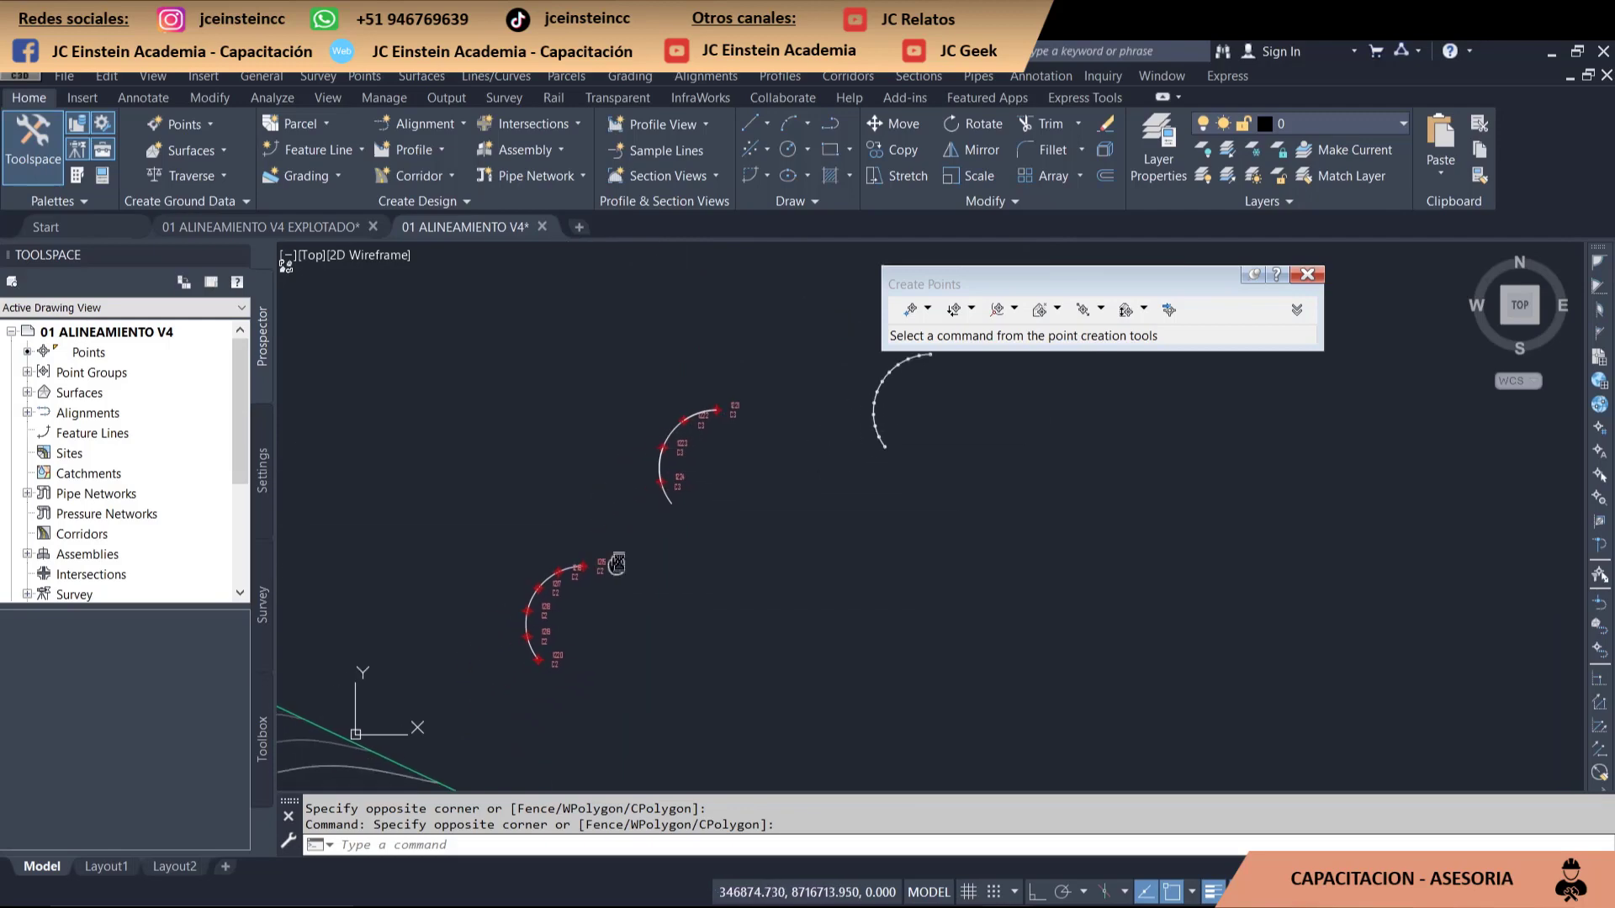
# - Zoom in on the alignment start at BP 0+000 with curve points 1202–1204
pyautogui.scroll(3, 593, 592)
pyautogui.scroll(-3, 593, 592)
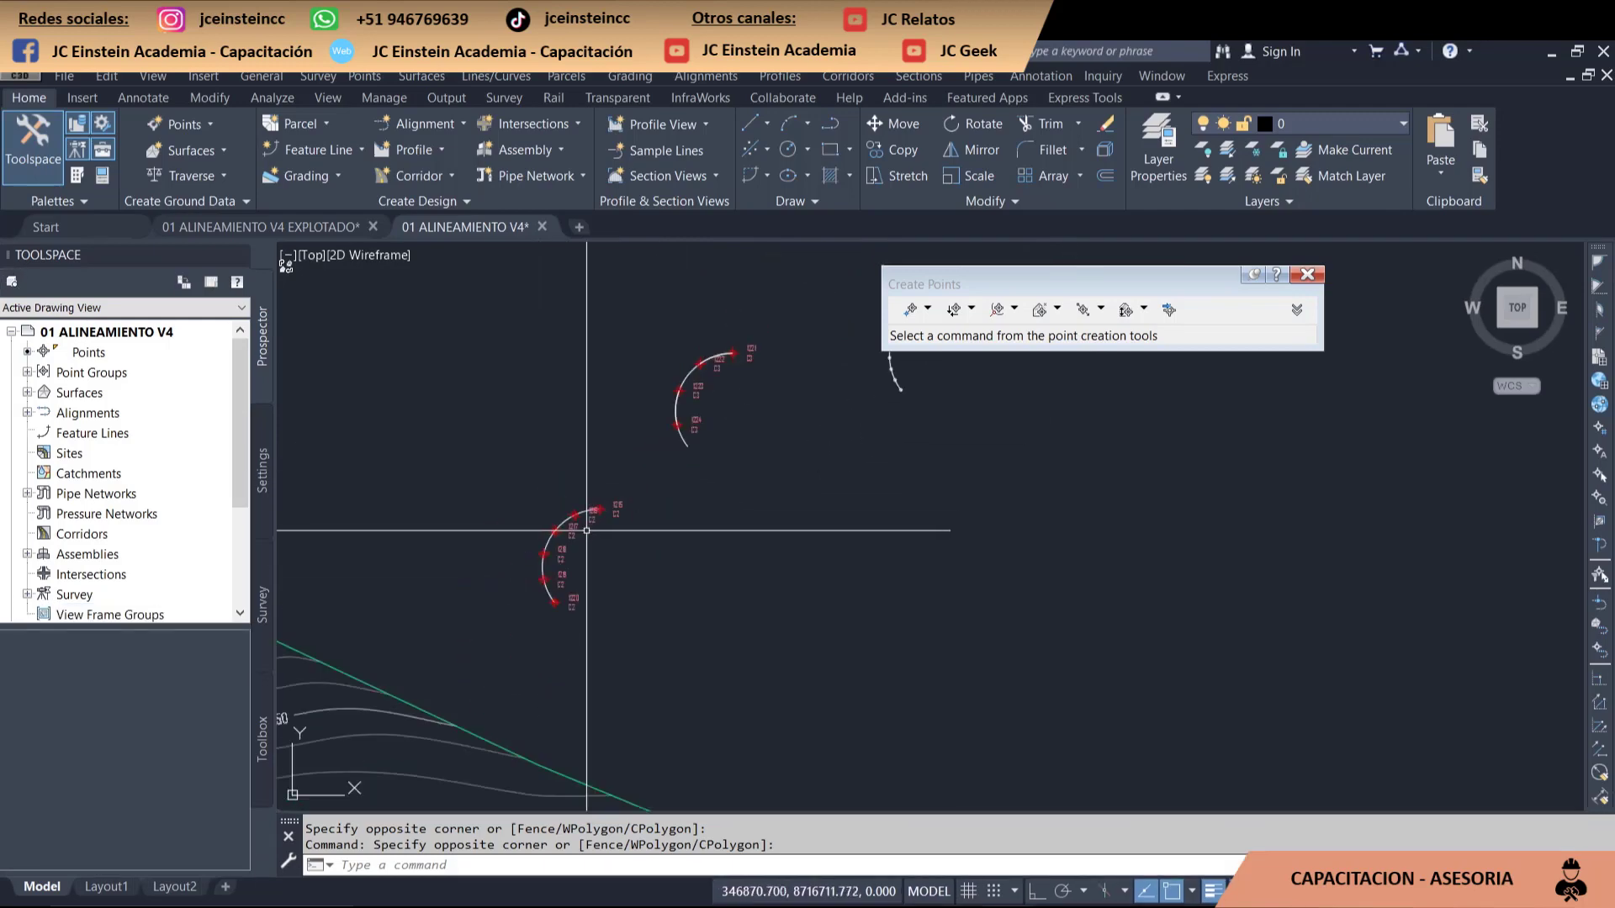
pyautogui.scroll(2, 684, 491)
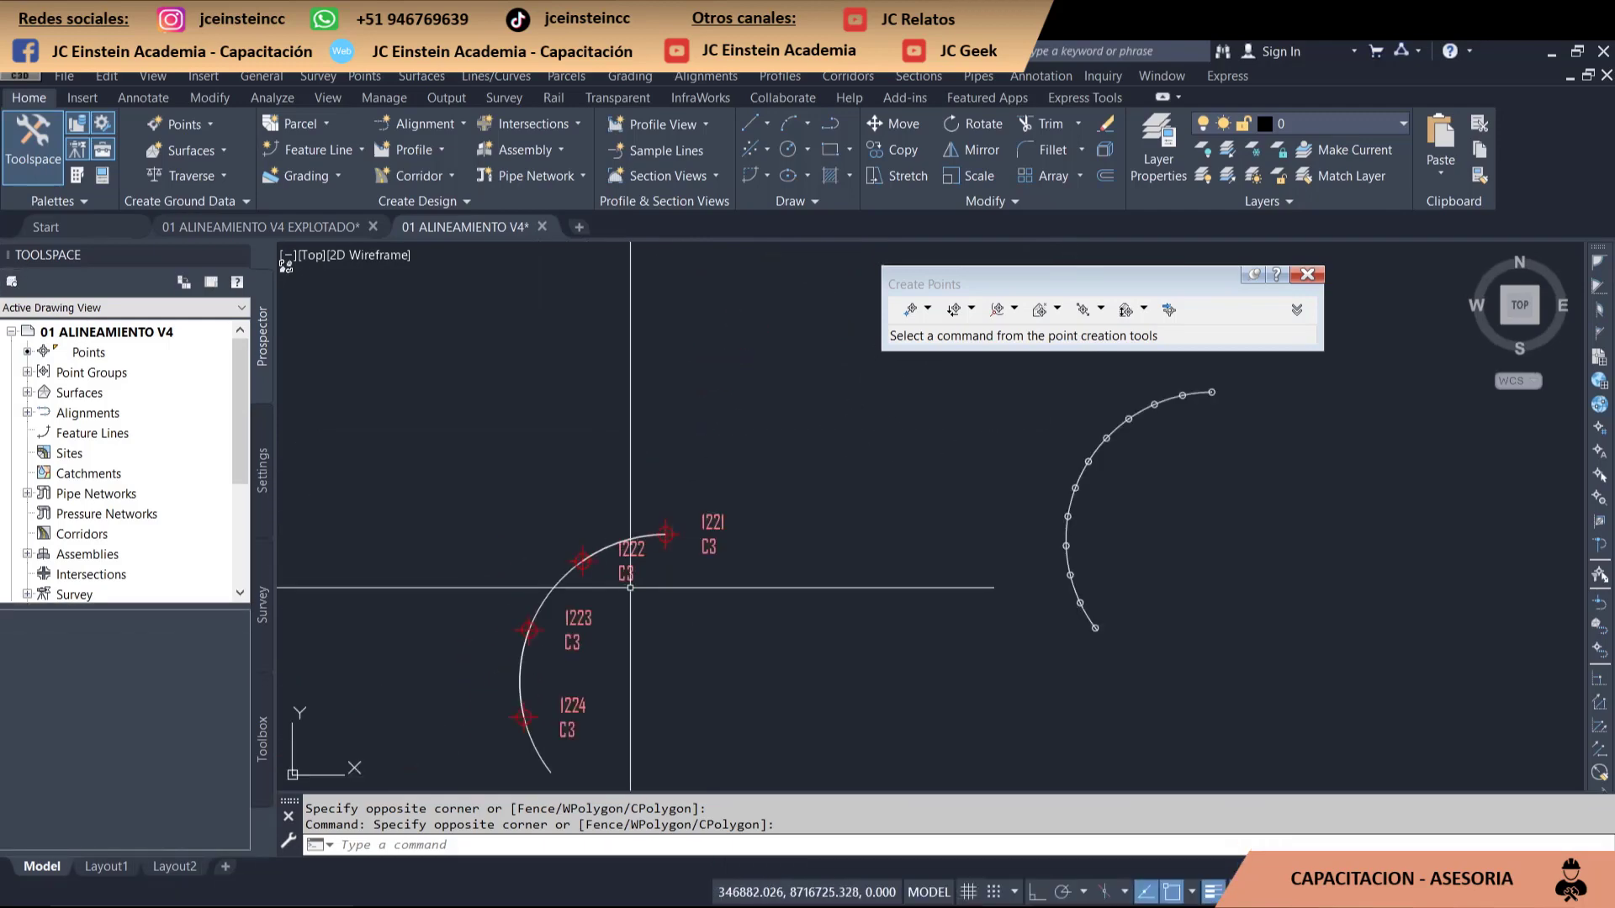
pyautogui.scroll(-3, 707, 487)
pyautogui.scroll(-2, 723, 486)
pyautogui.scroll(-2, 735, 485)
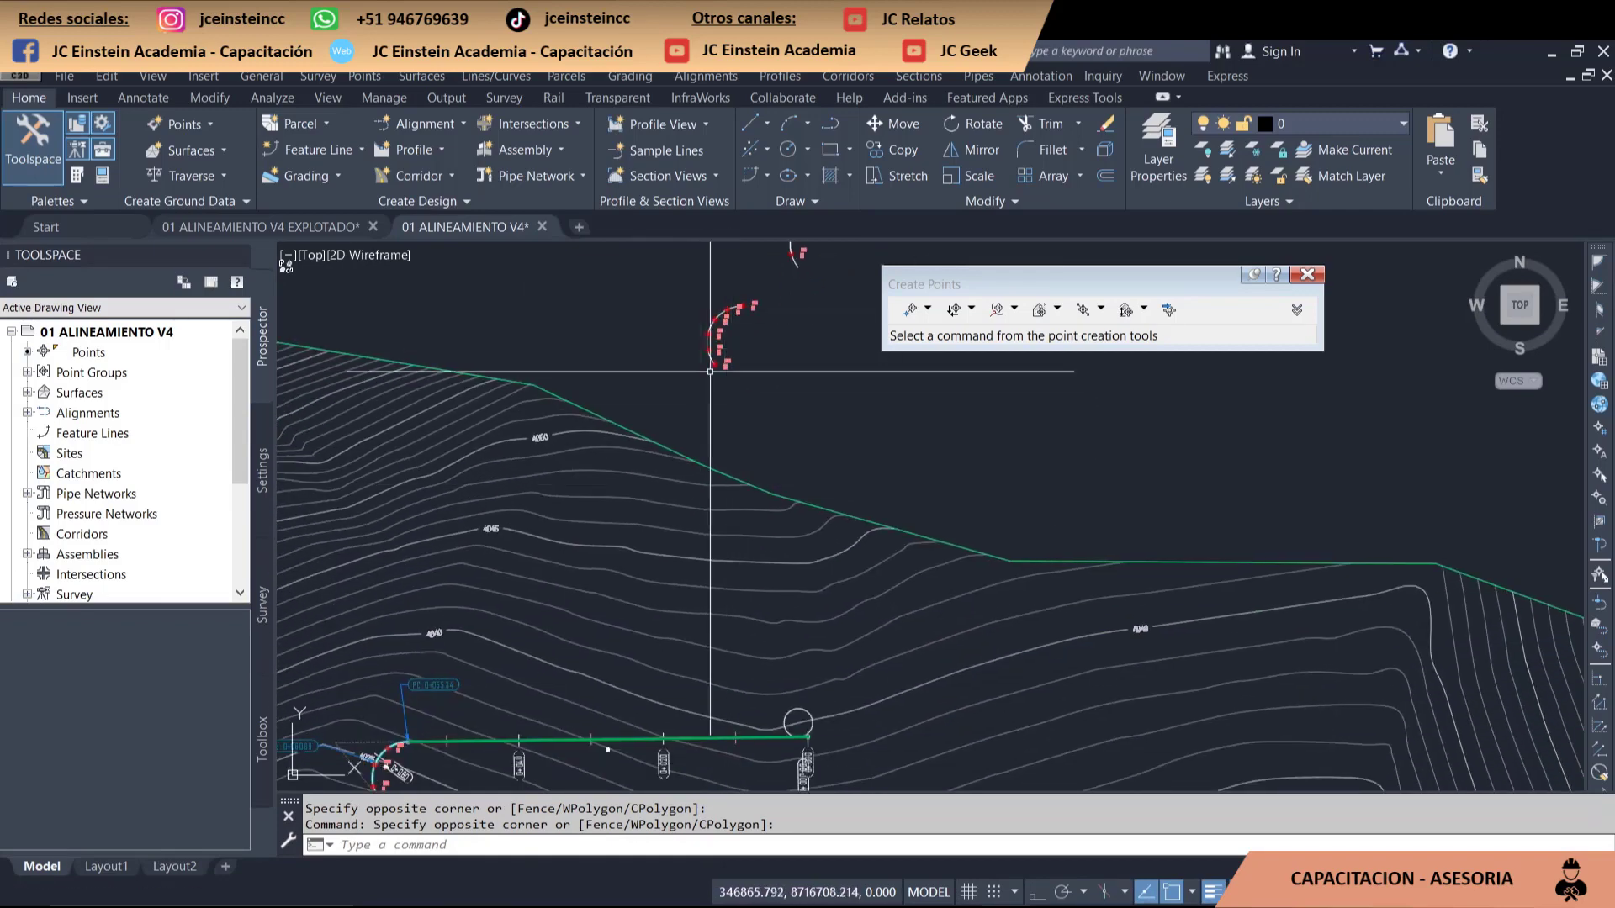
pyautogui.scroll(-3, 709, 488)
pyautogui.scroll(3, 581, 586)
pyautogui.scroll(2, 582, 586)
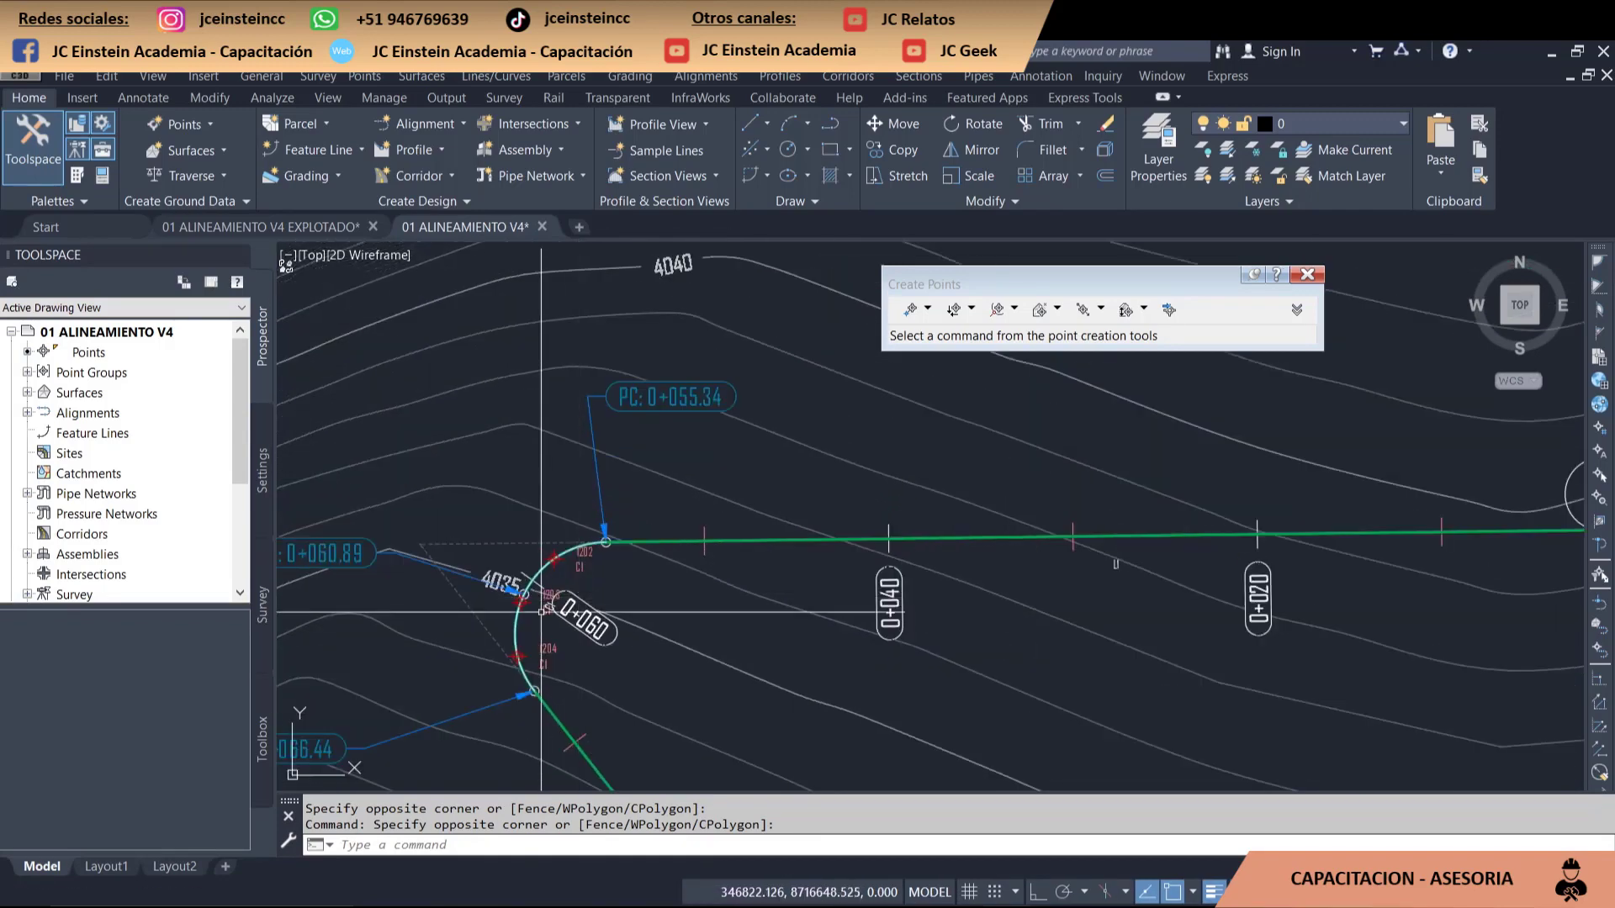
pyautogui.scroll(2, 581, 587)
pyautogui.scroll(3, 581, 586)
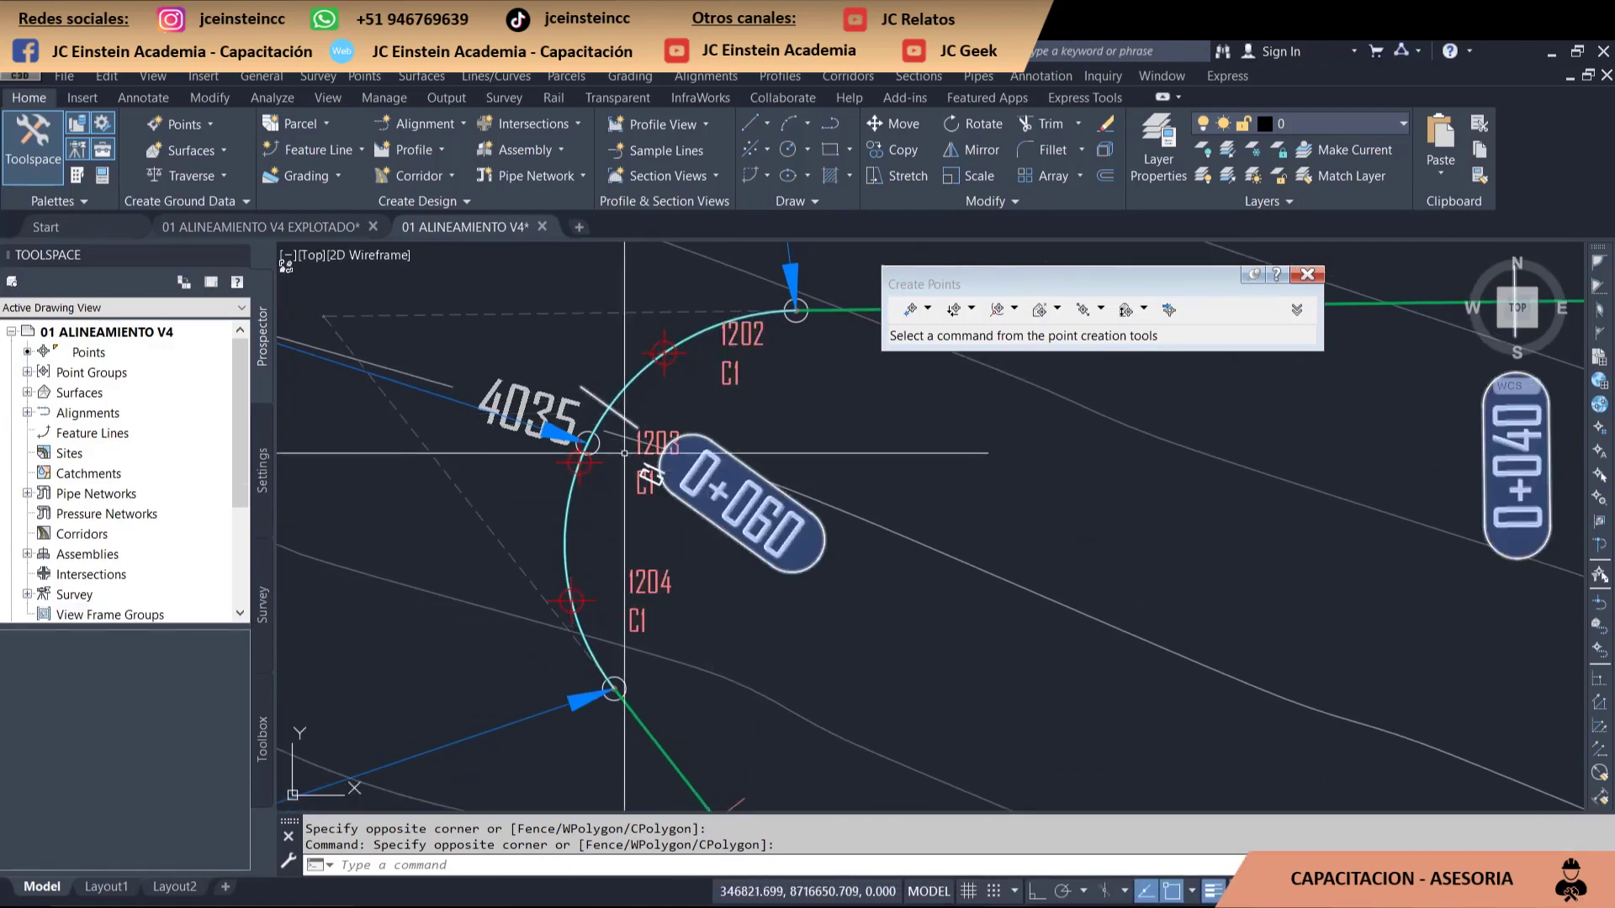
pyautogui.scroll(2, 661, 478)
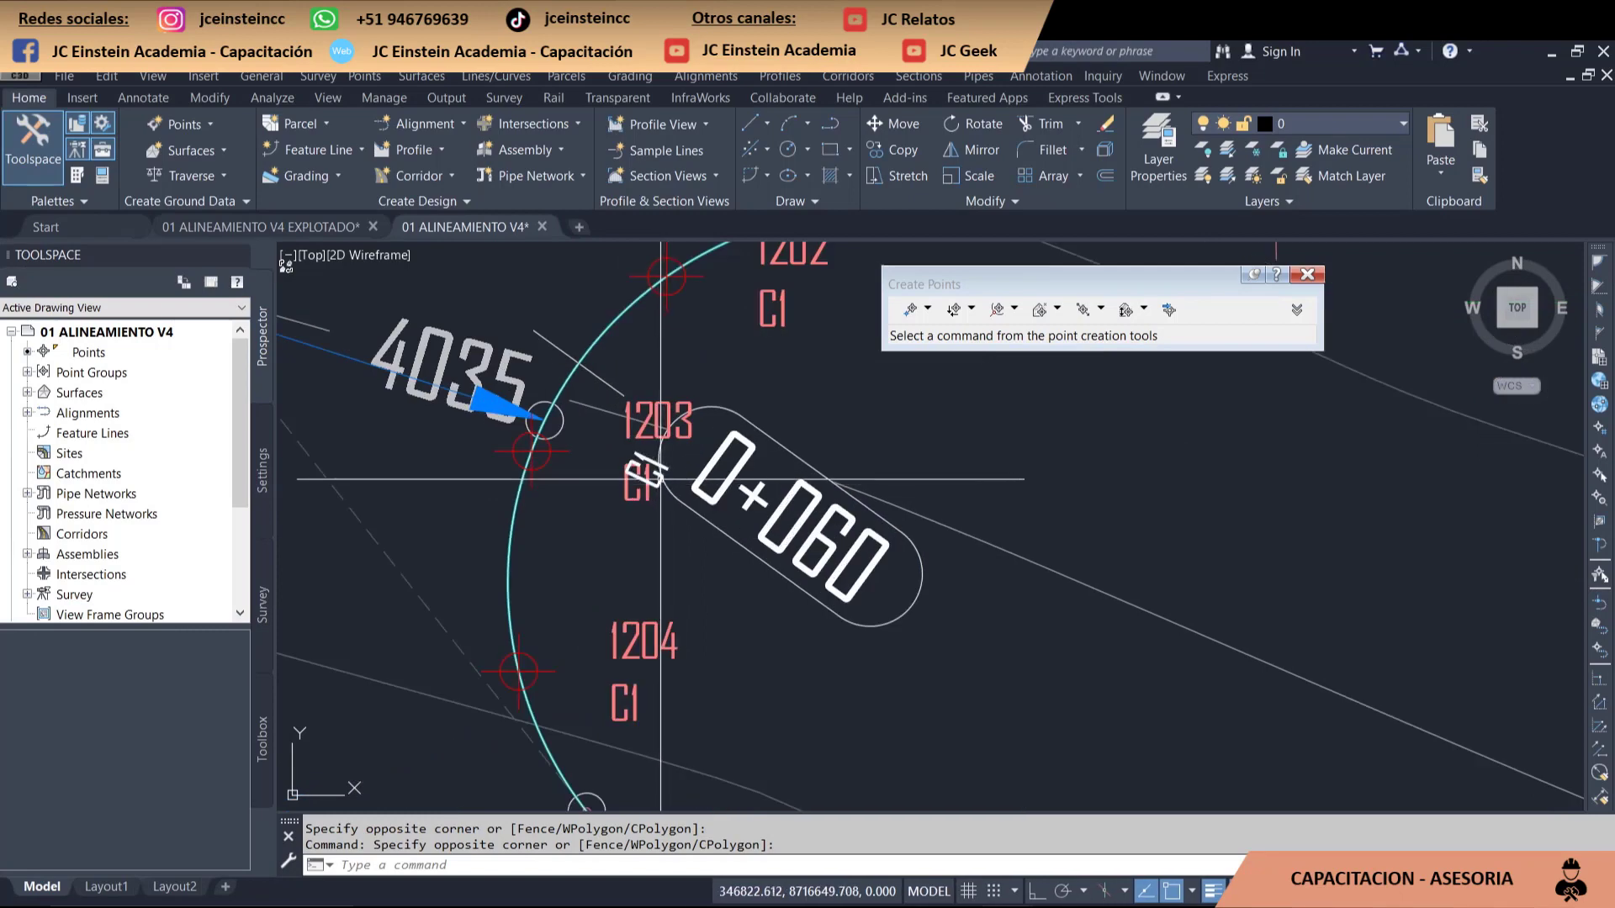
pyautogui.scroll(-2, 661, 478)
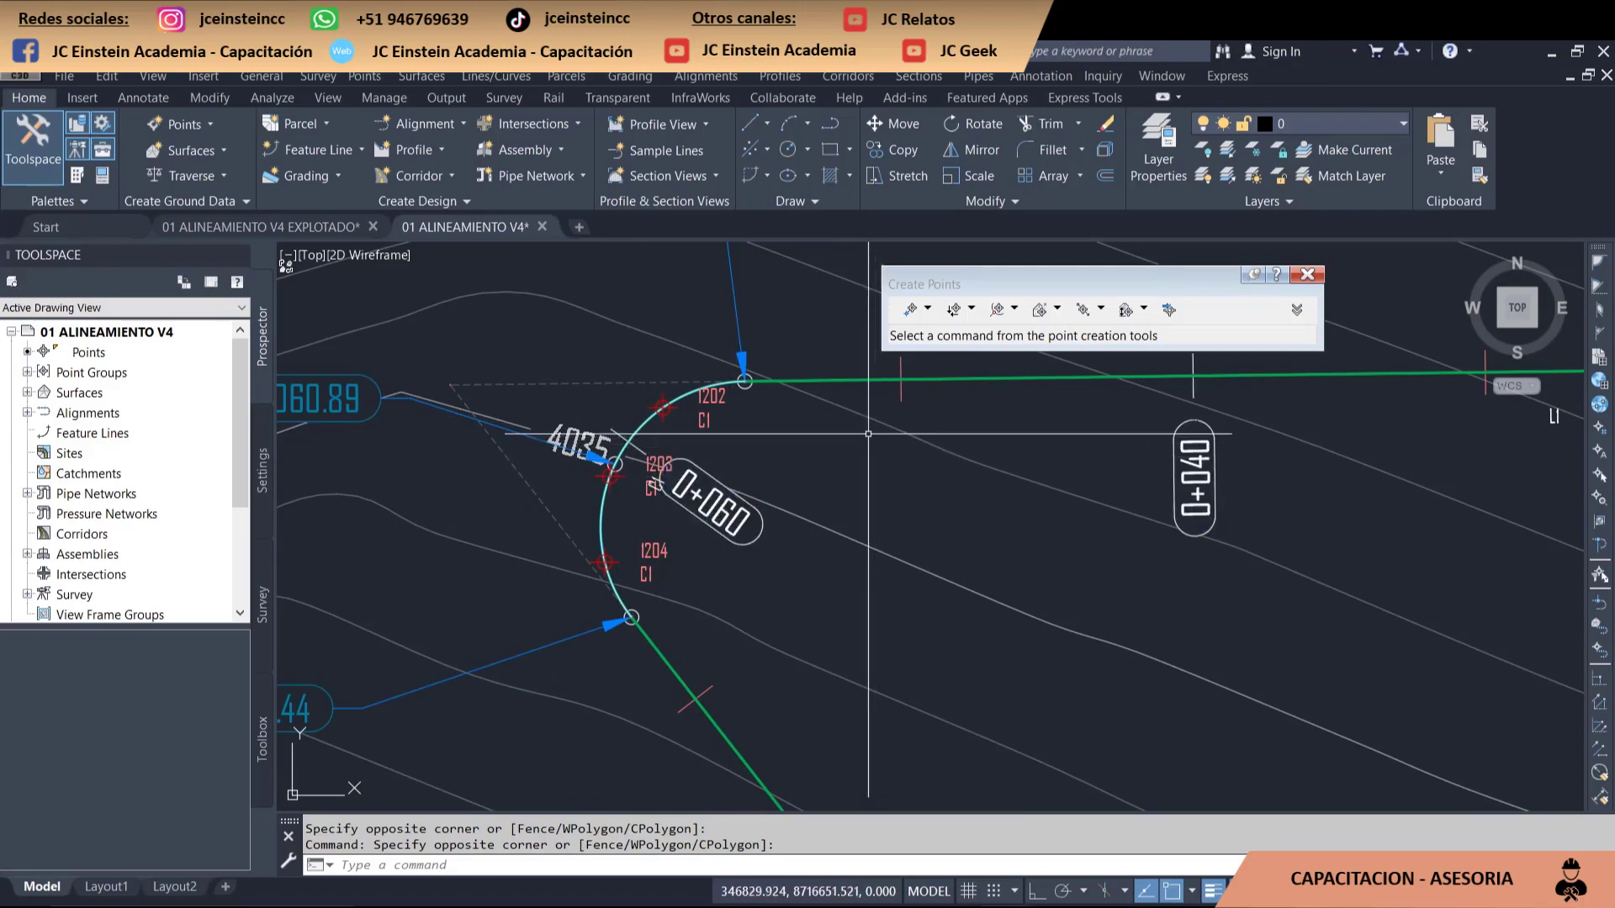
pyautogui.scroll(-3, 814, 639)
pyautogui.scroll(-2, 815, 639)
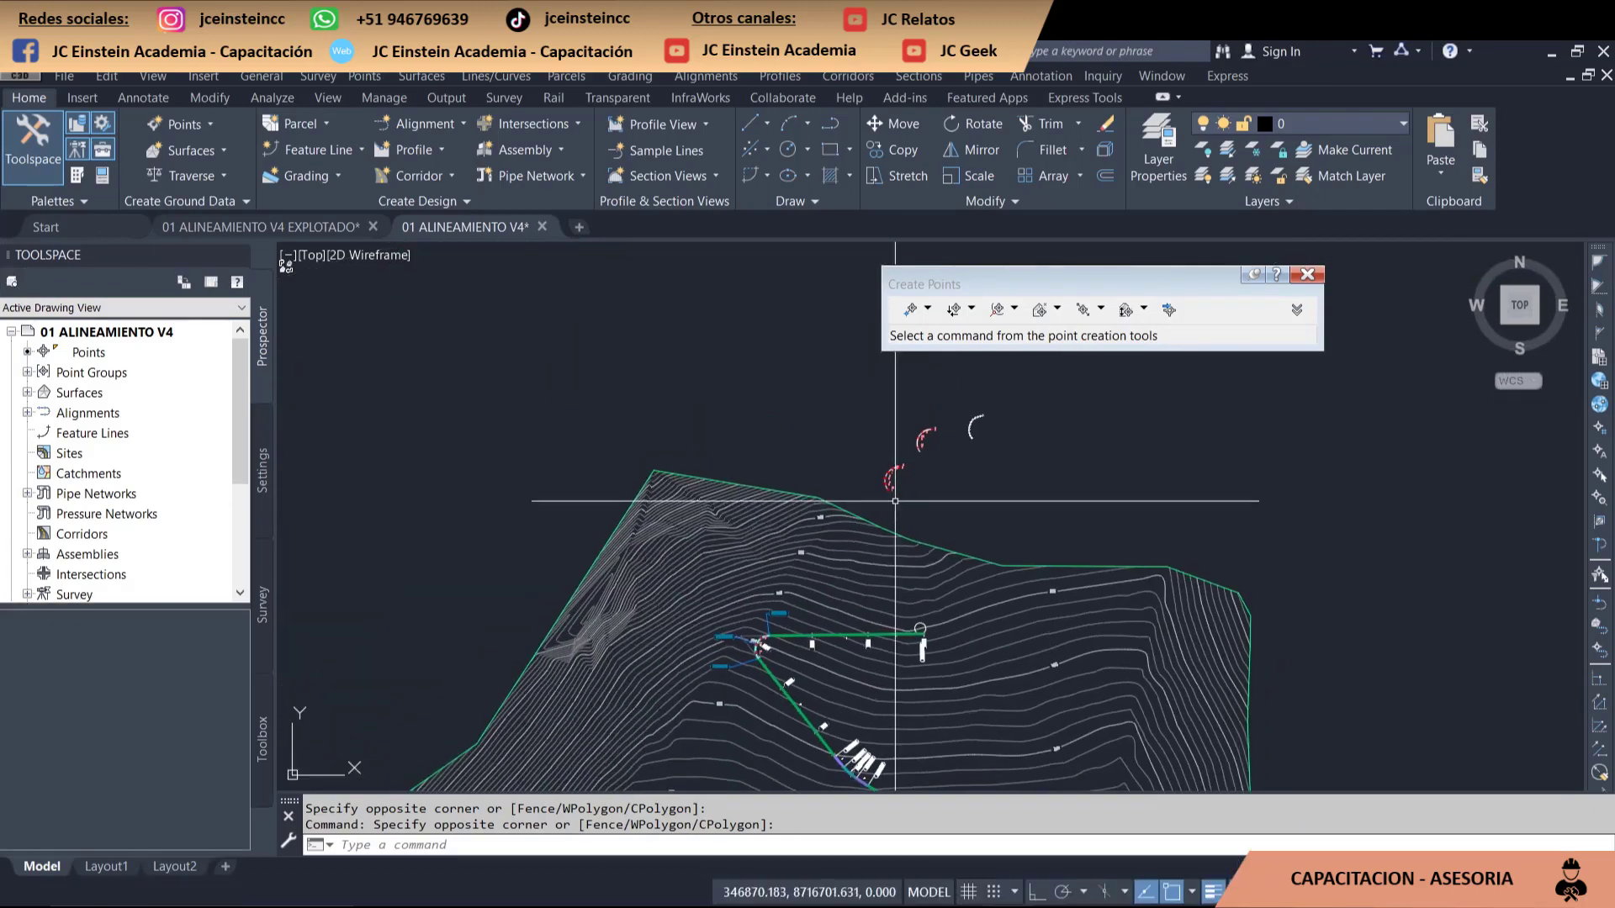
pyautogui.scroll(1, 833, 623)
pyautogui.scroll(1, 873, 569)
pyautogui.scroll(2, 872, 569)
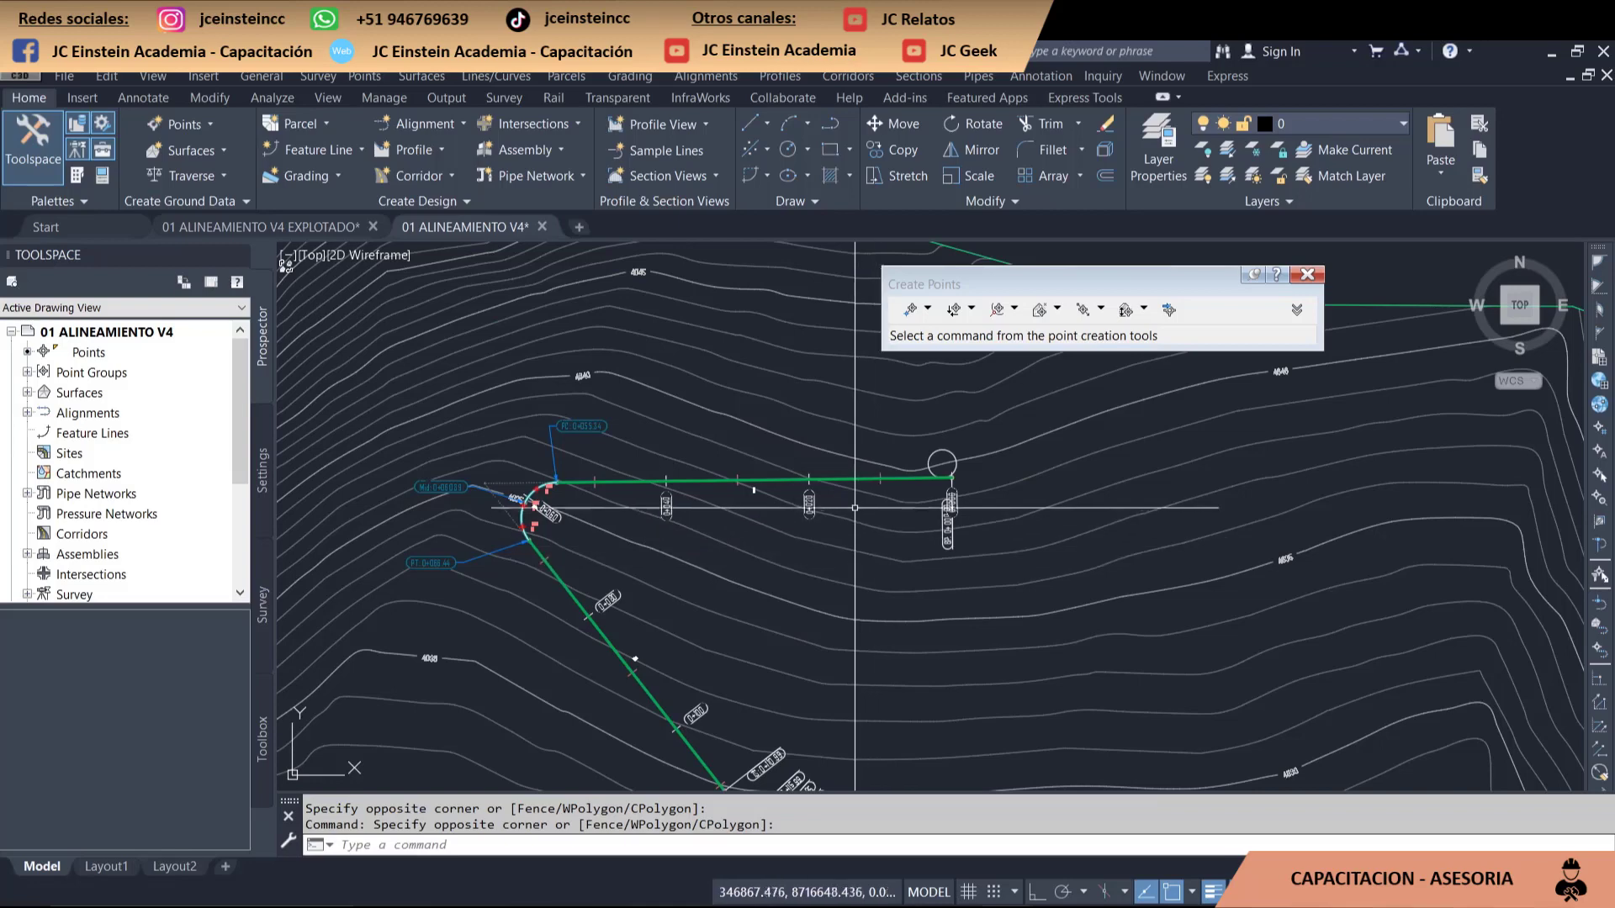
pyautogui.scroll(3, 868, 494)
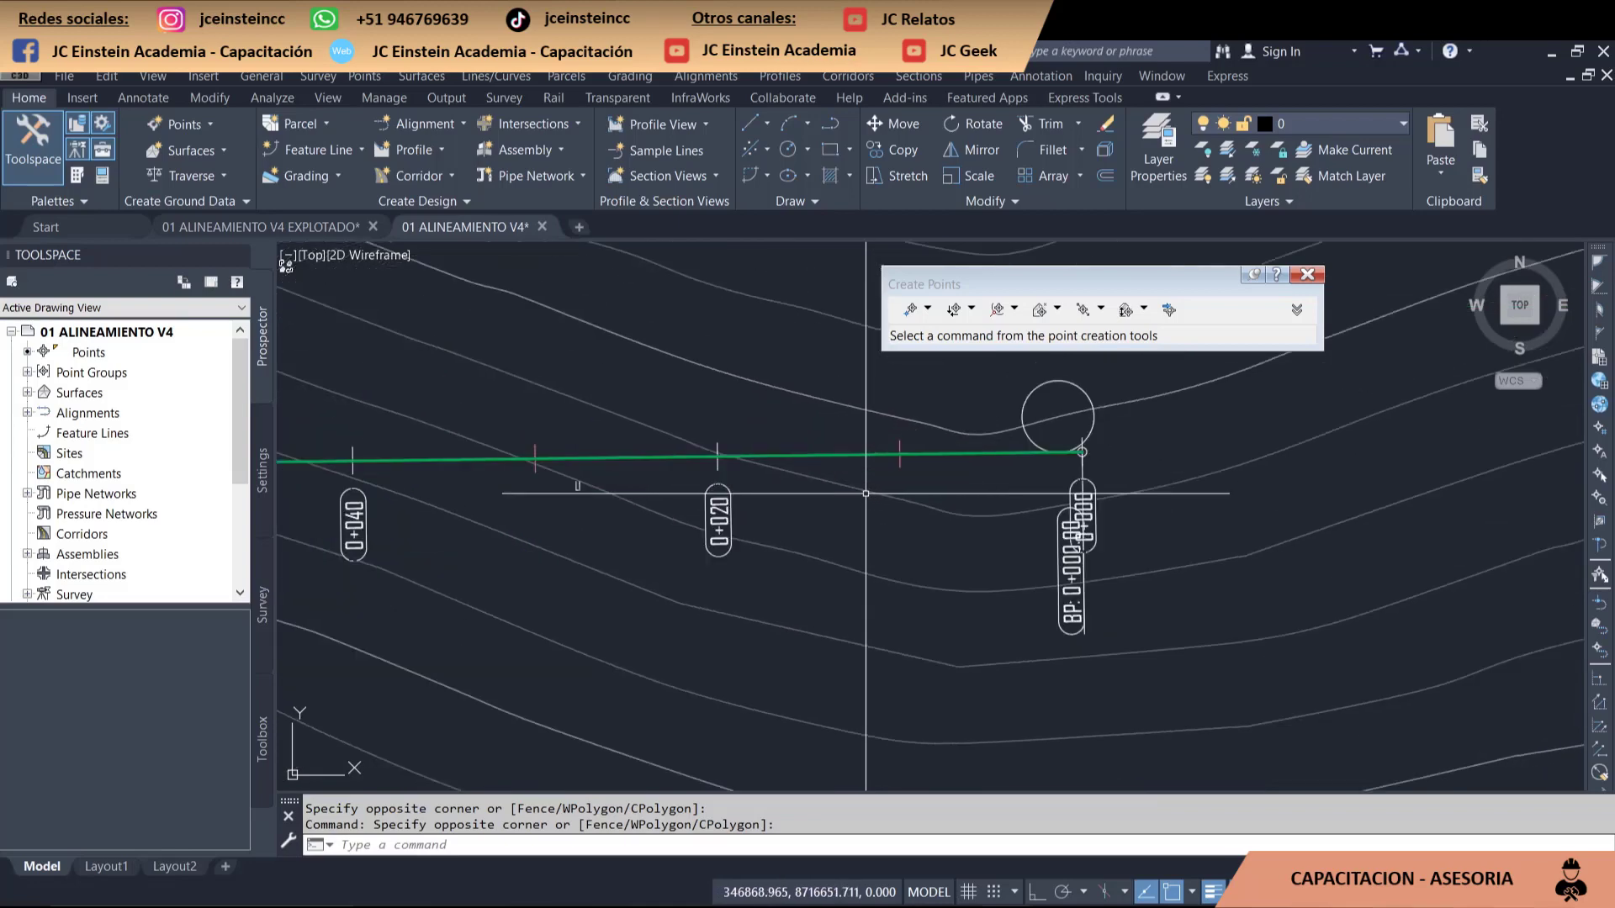
# - Close the Create Points toolbar and launch Measure Alignment from Points > Create Points - Alignments
pyautogui.click(1309, 275)
pyautogui.scroll(-2, 610, 481)
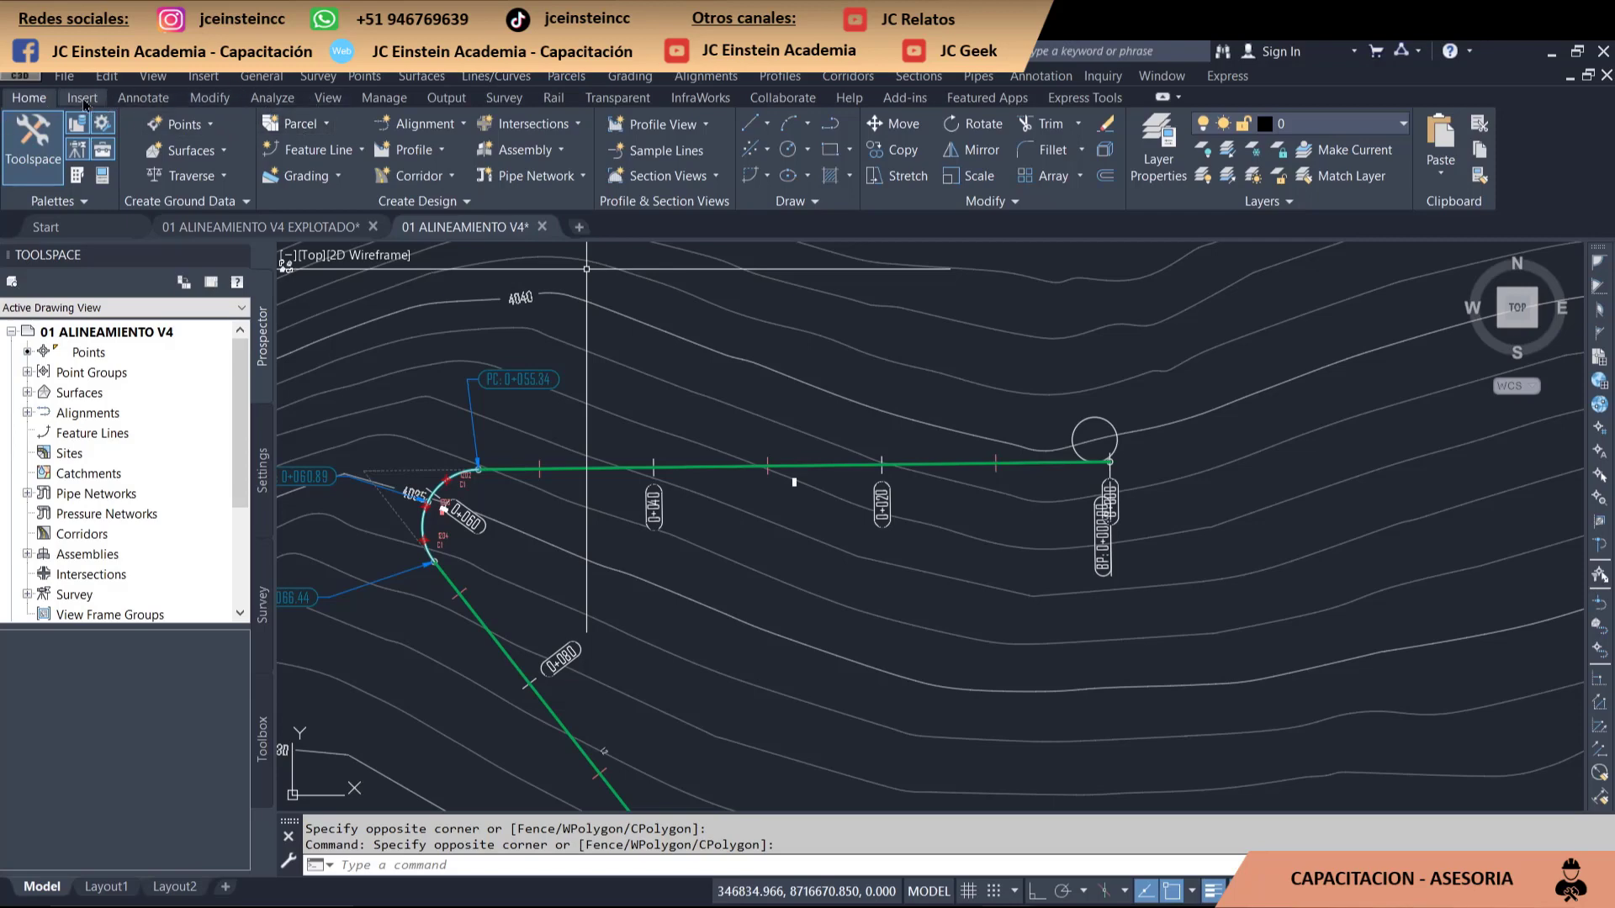
pyautogui.click(181, 124)
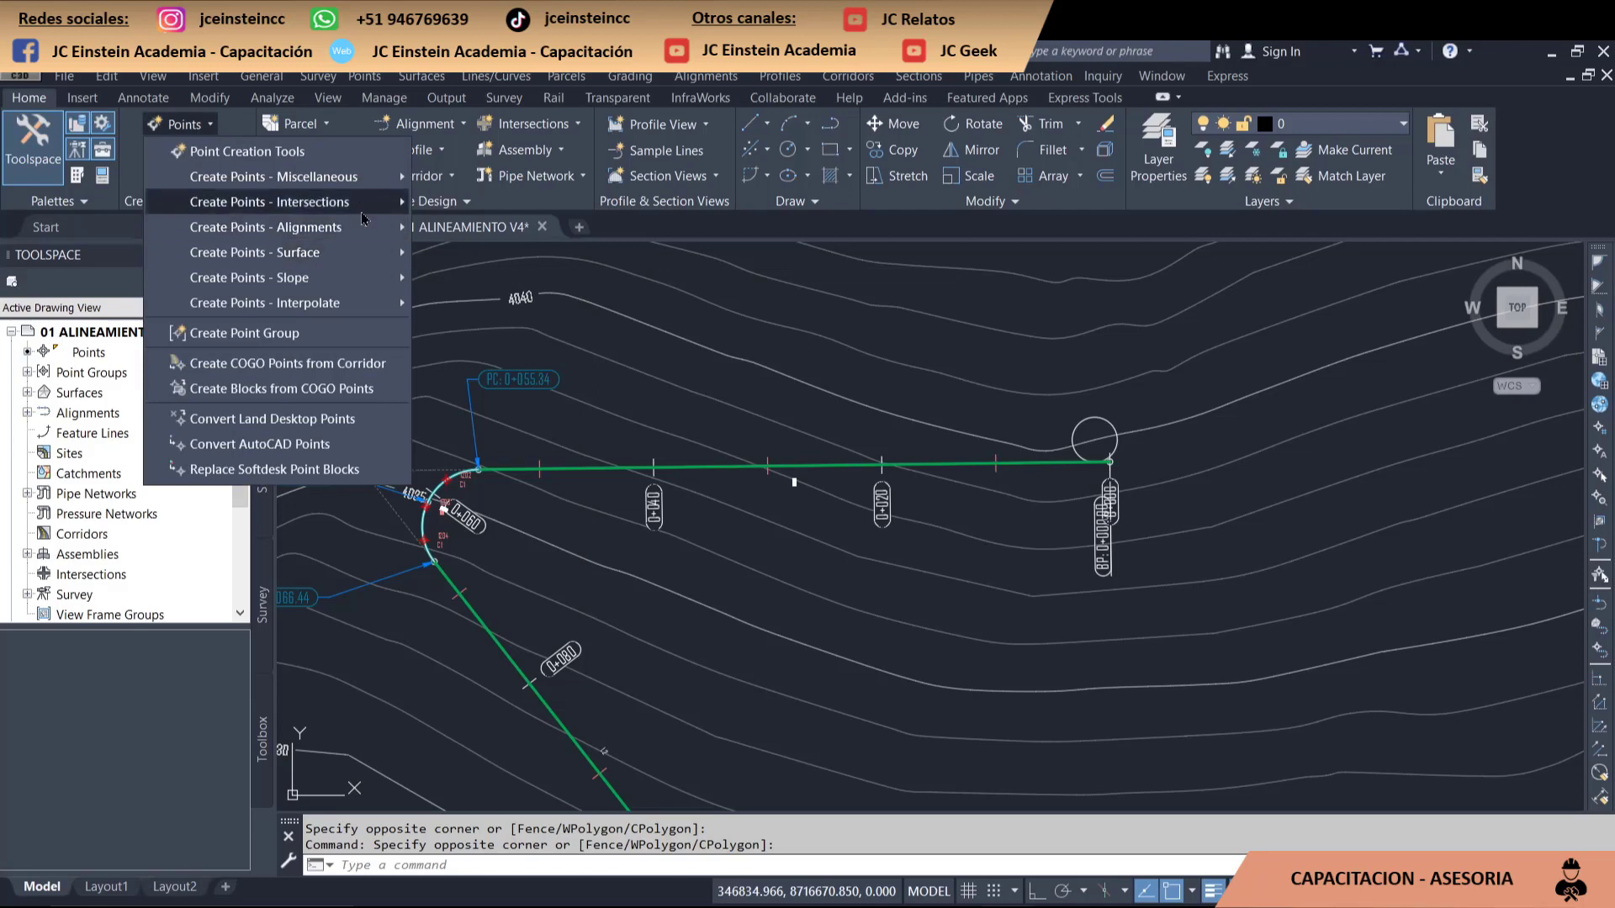
pyautogui.moveTo(265, 227)
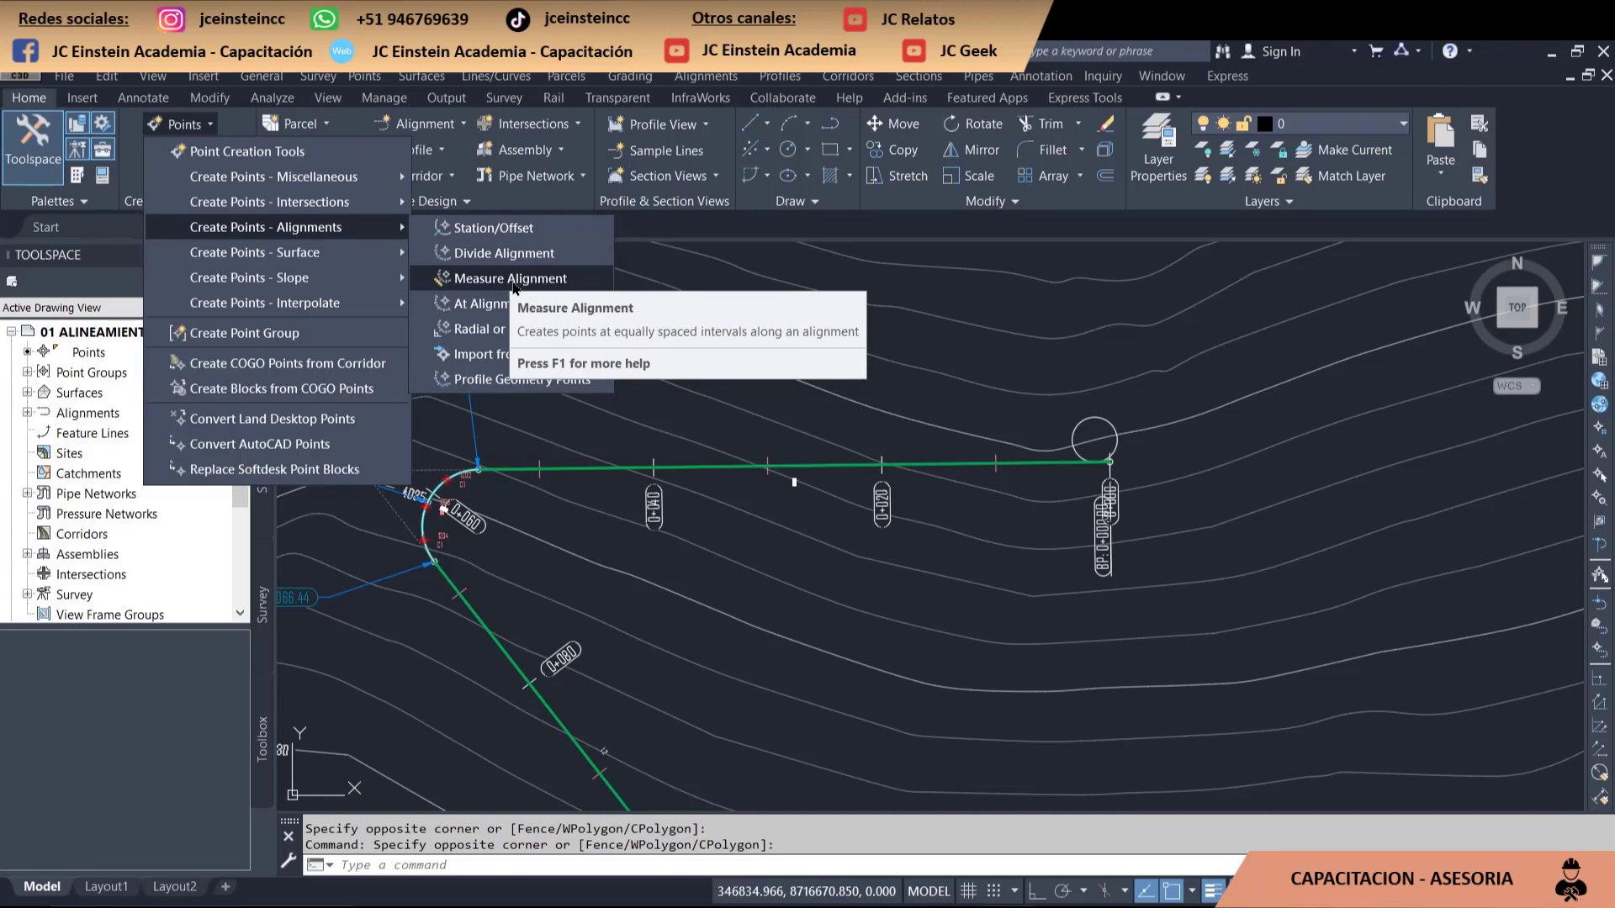
pyautogui.click(509, 279)
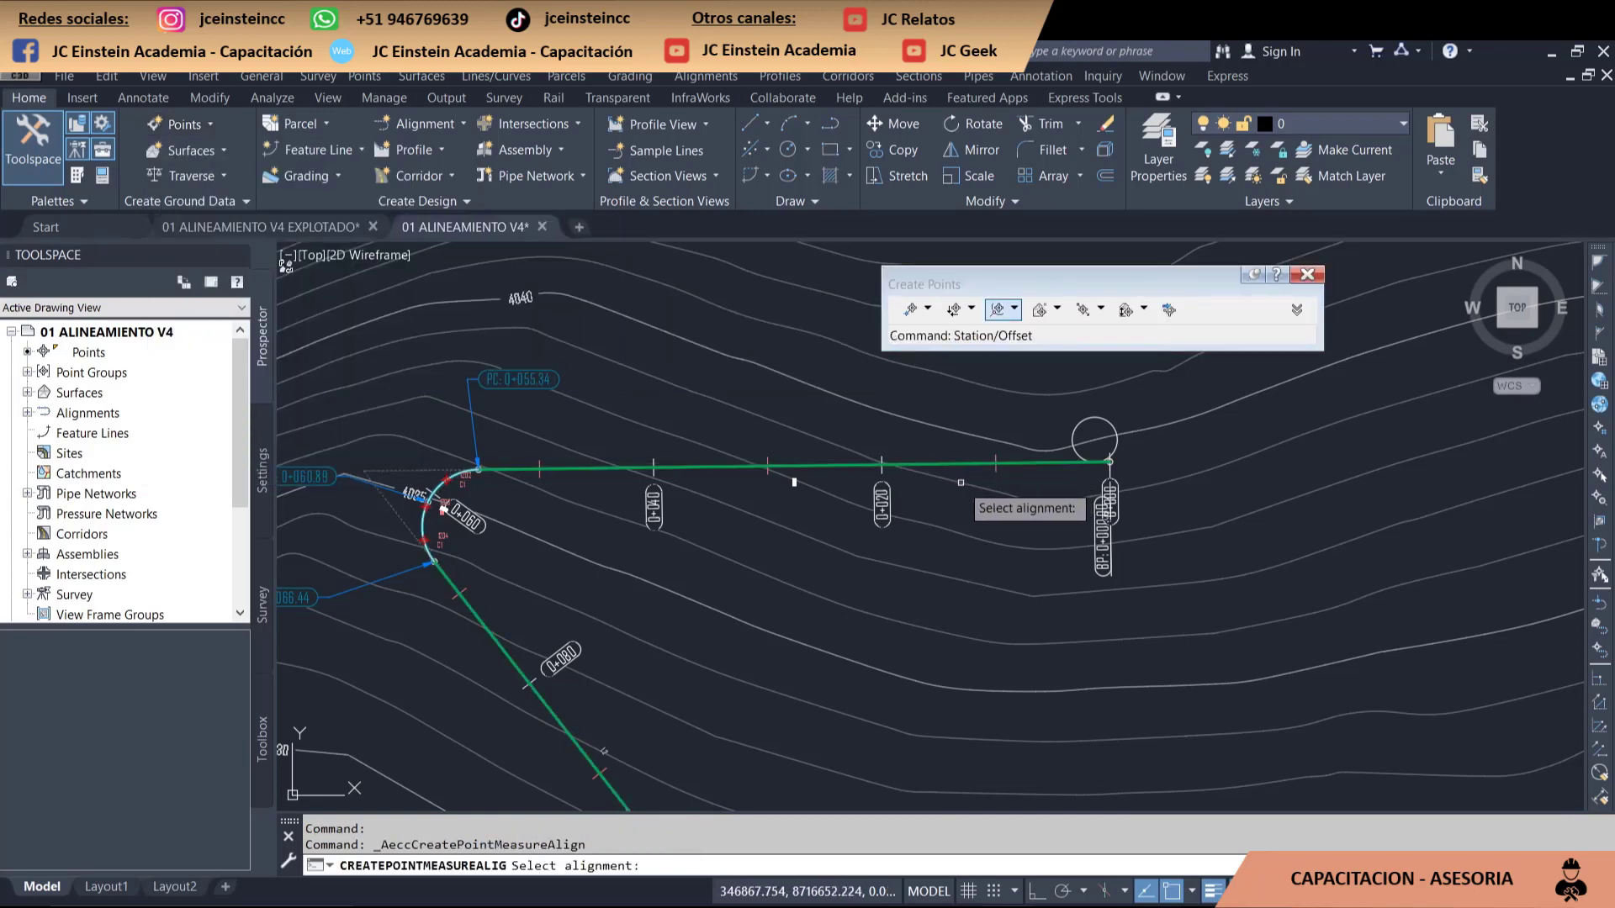
pyautogui.moveTo(936, 461); pyautogui.dragTo(816, 447, button='middle')
pyautogui.click(1296, 313)
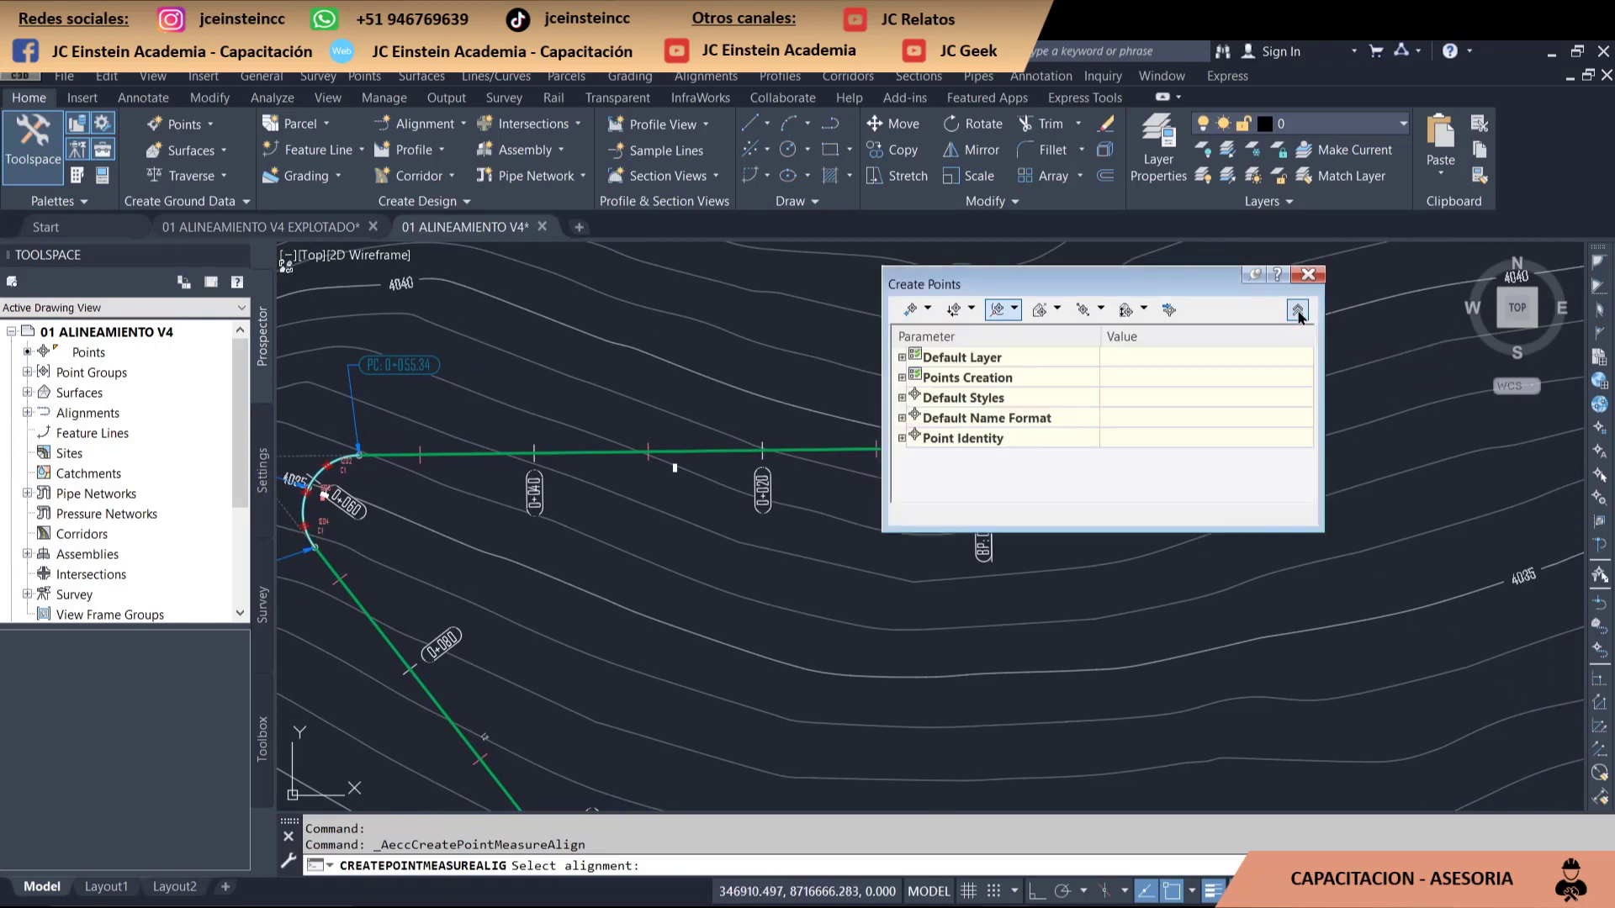
pyautogui.click(903, 438)
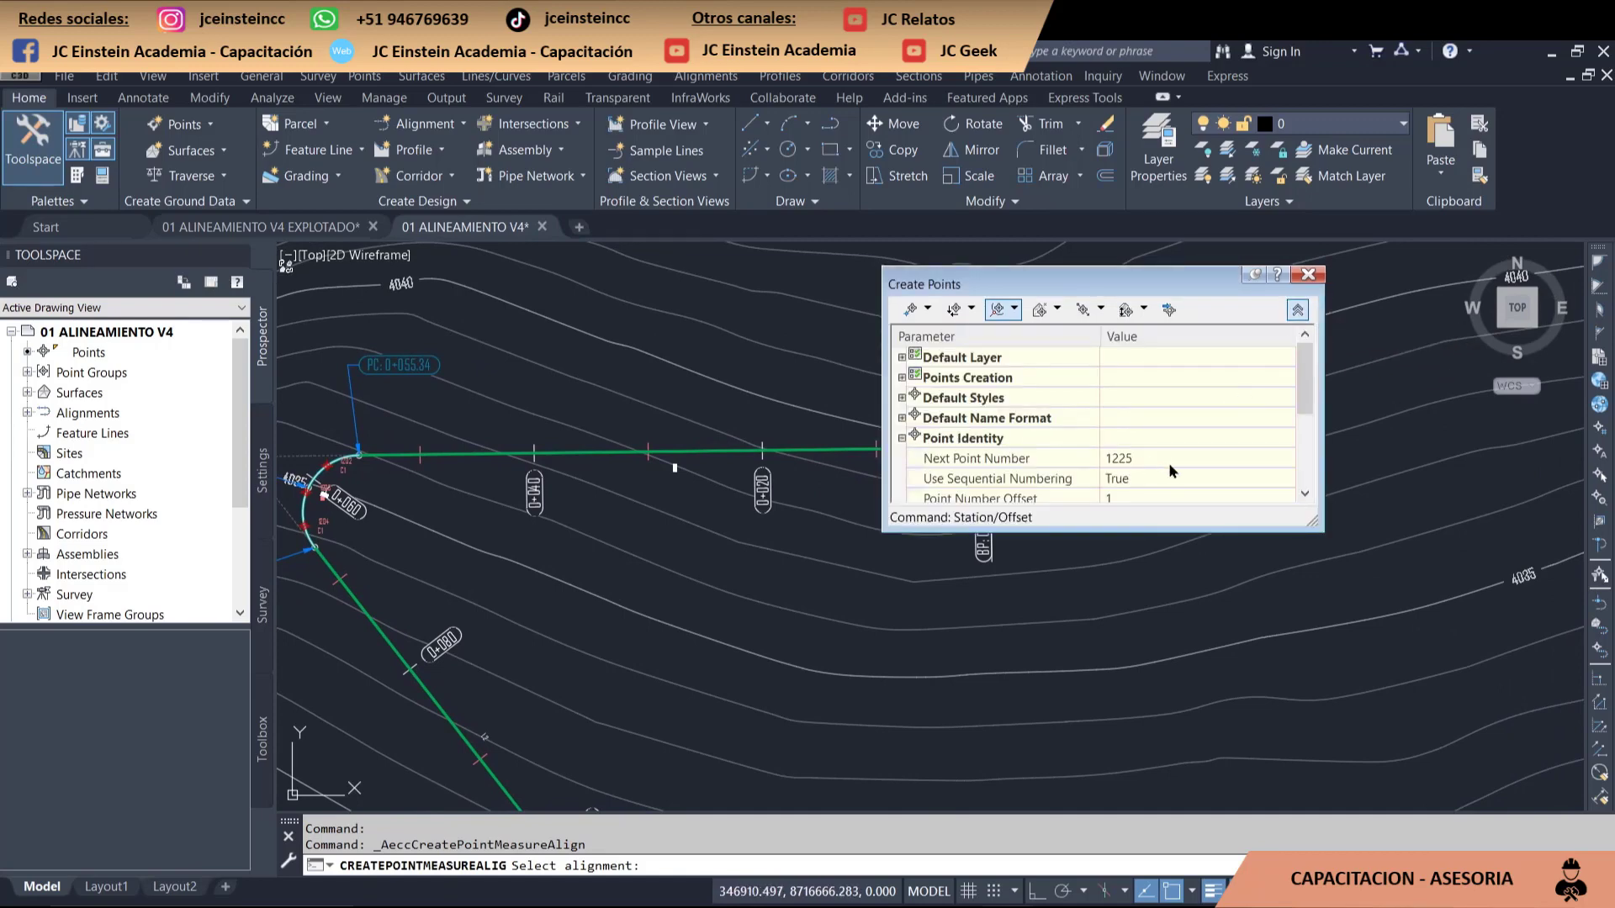
pyautogui.click(1167, 459)
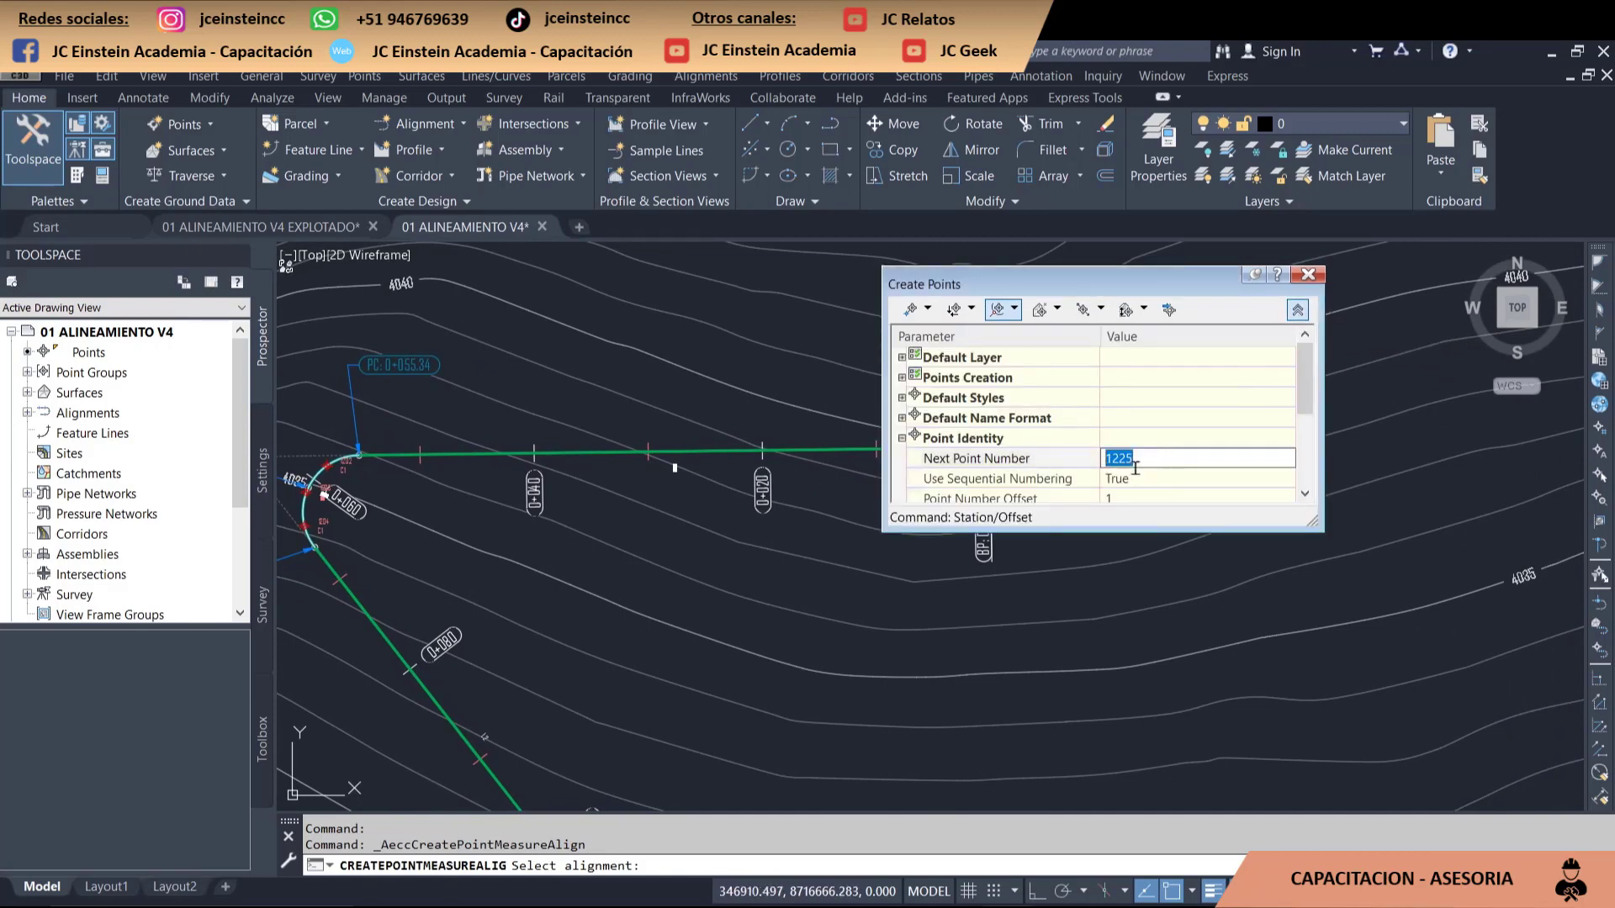
pyautogui.scroll(-2, 1144, 496)
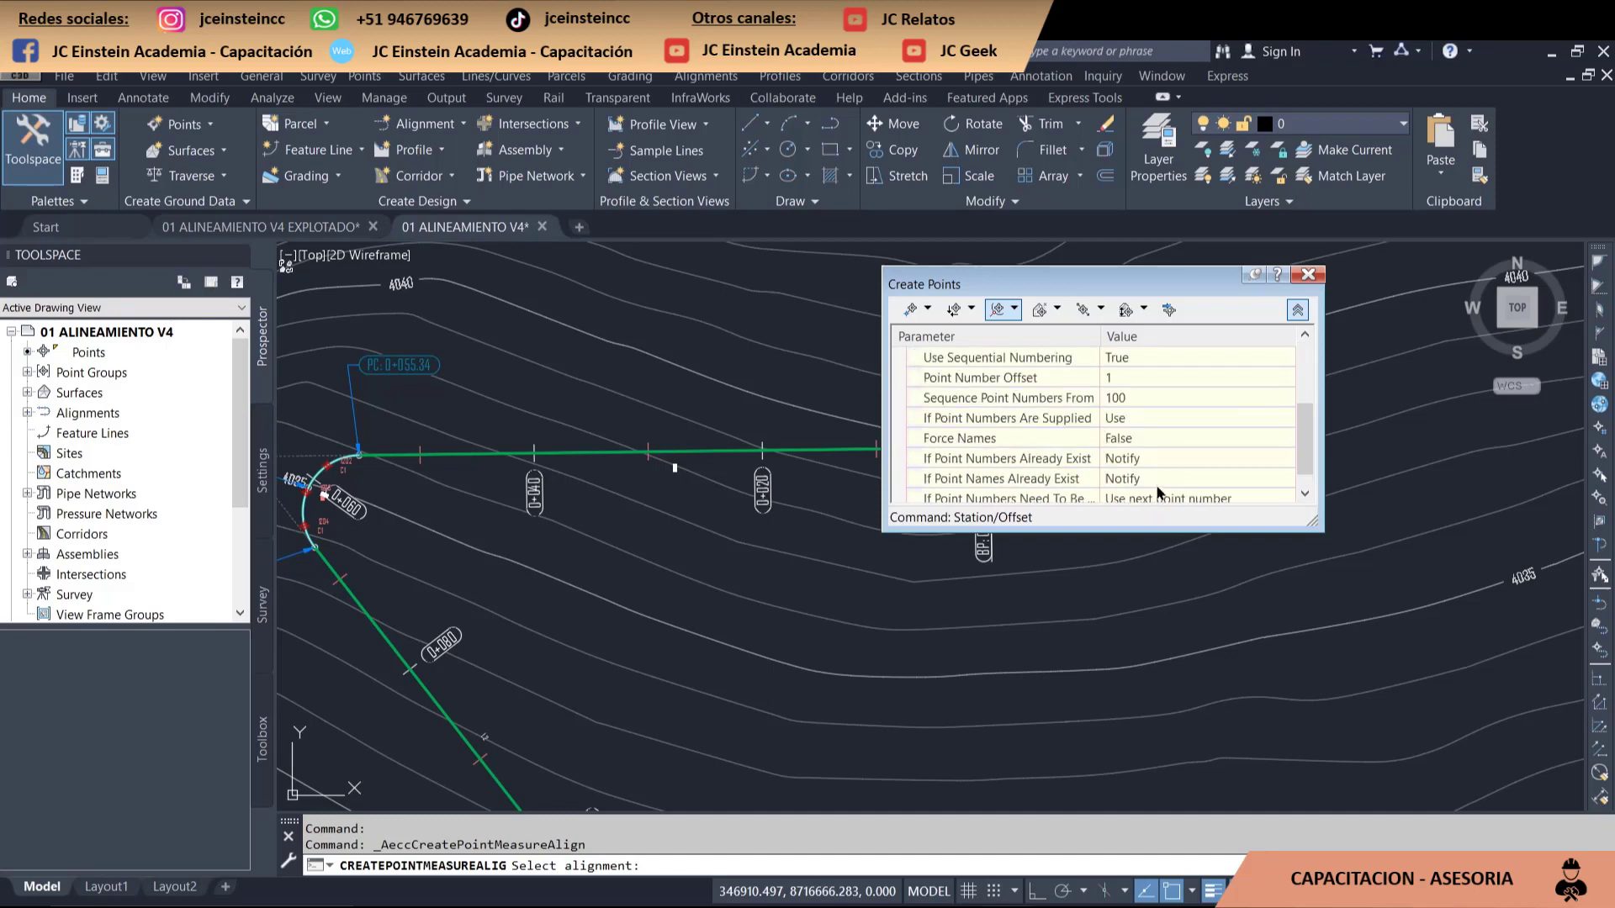
pyautogui.click(1154, 379)
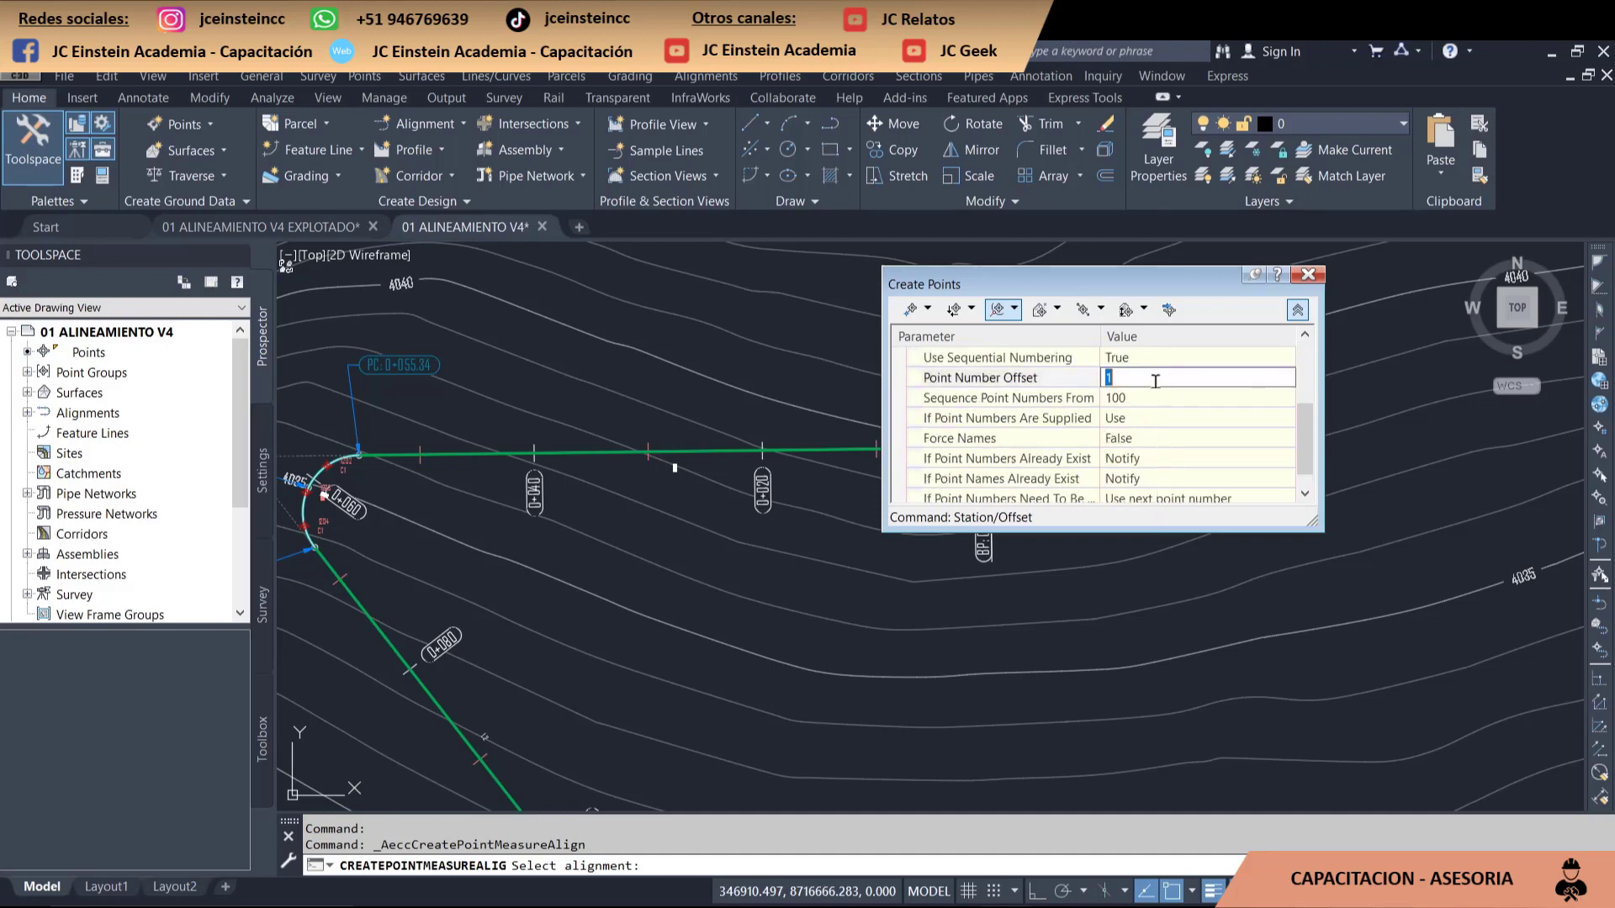
pyautogui.click(1149, 399)
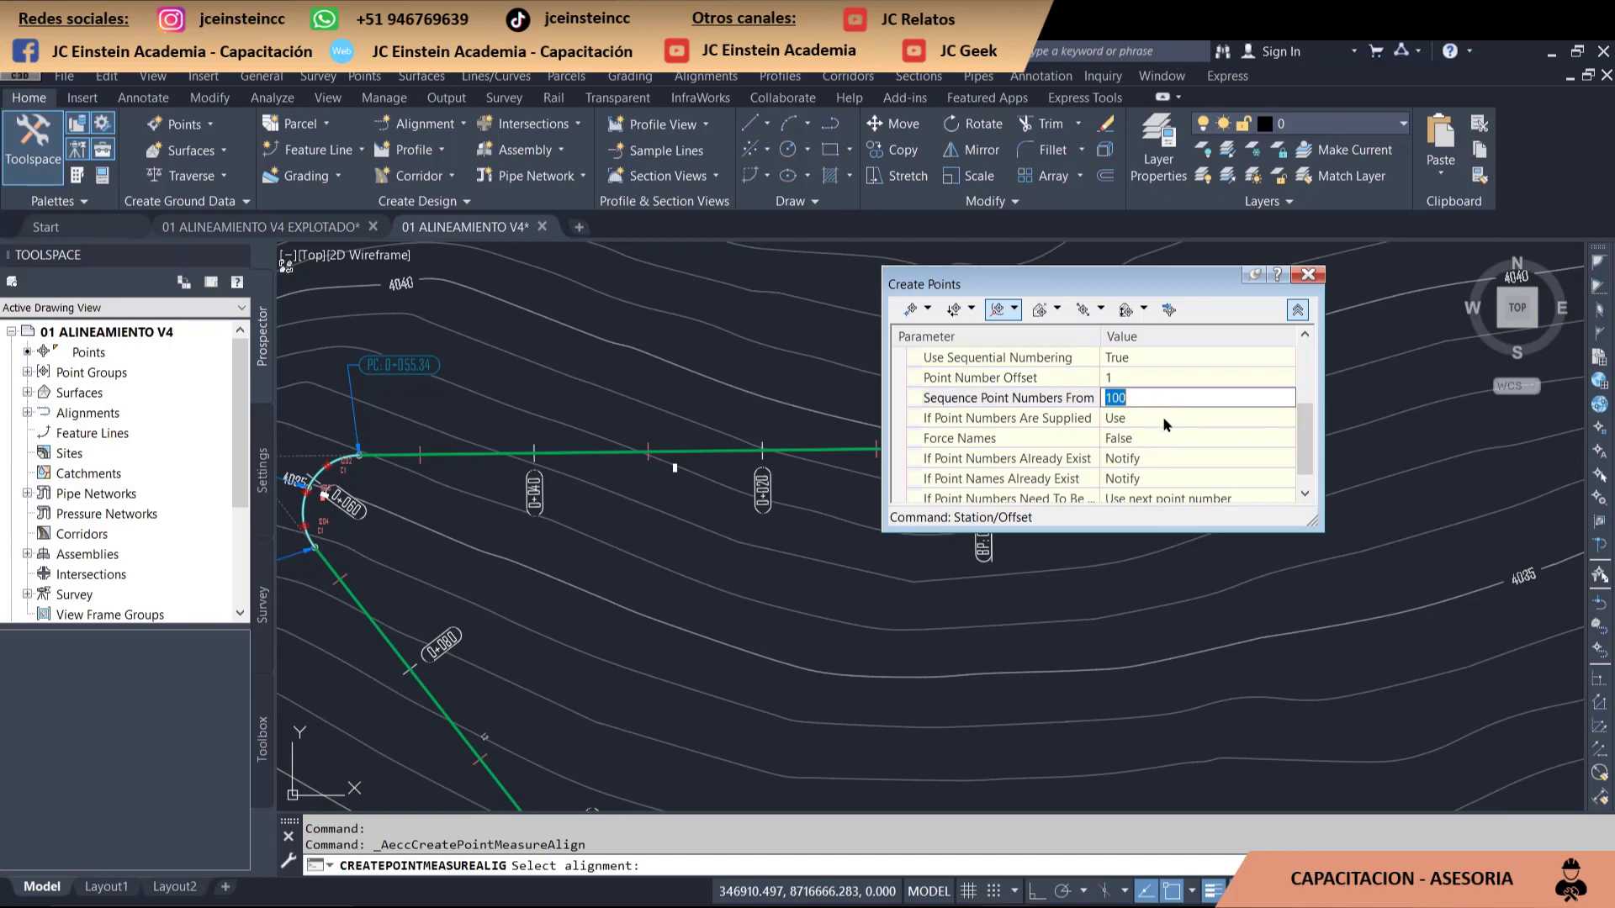
pyautogui.click(1163, 416)
pyautogui.scroll(1, 1178, 438)
pyautogui.click(1172, 417)
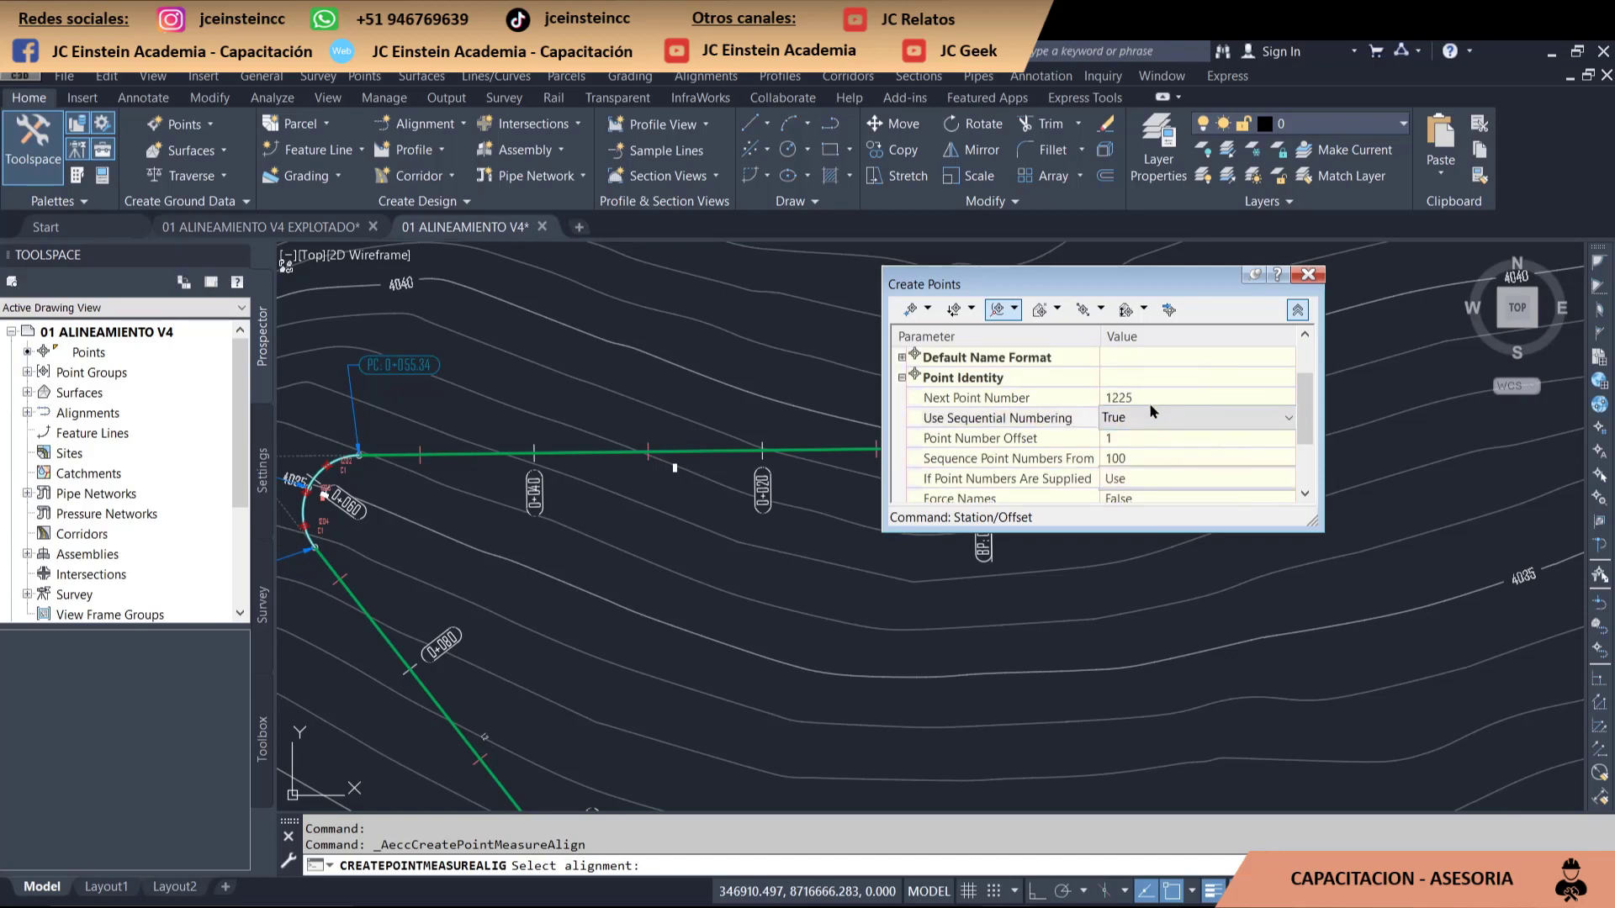
pyautogui.click(1151, 396)
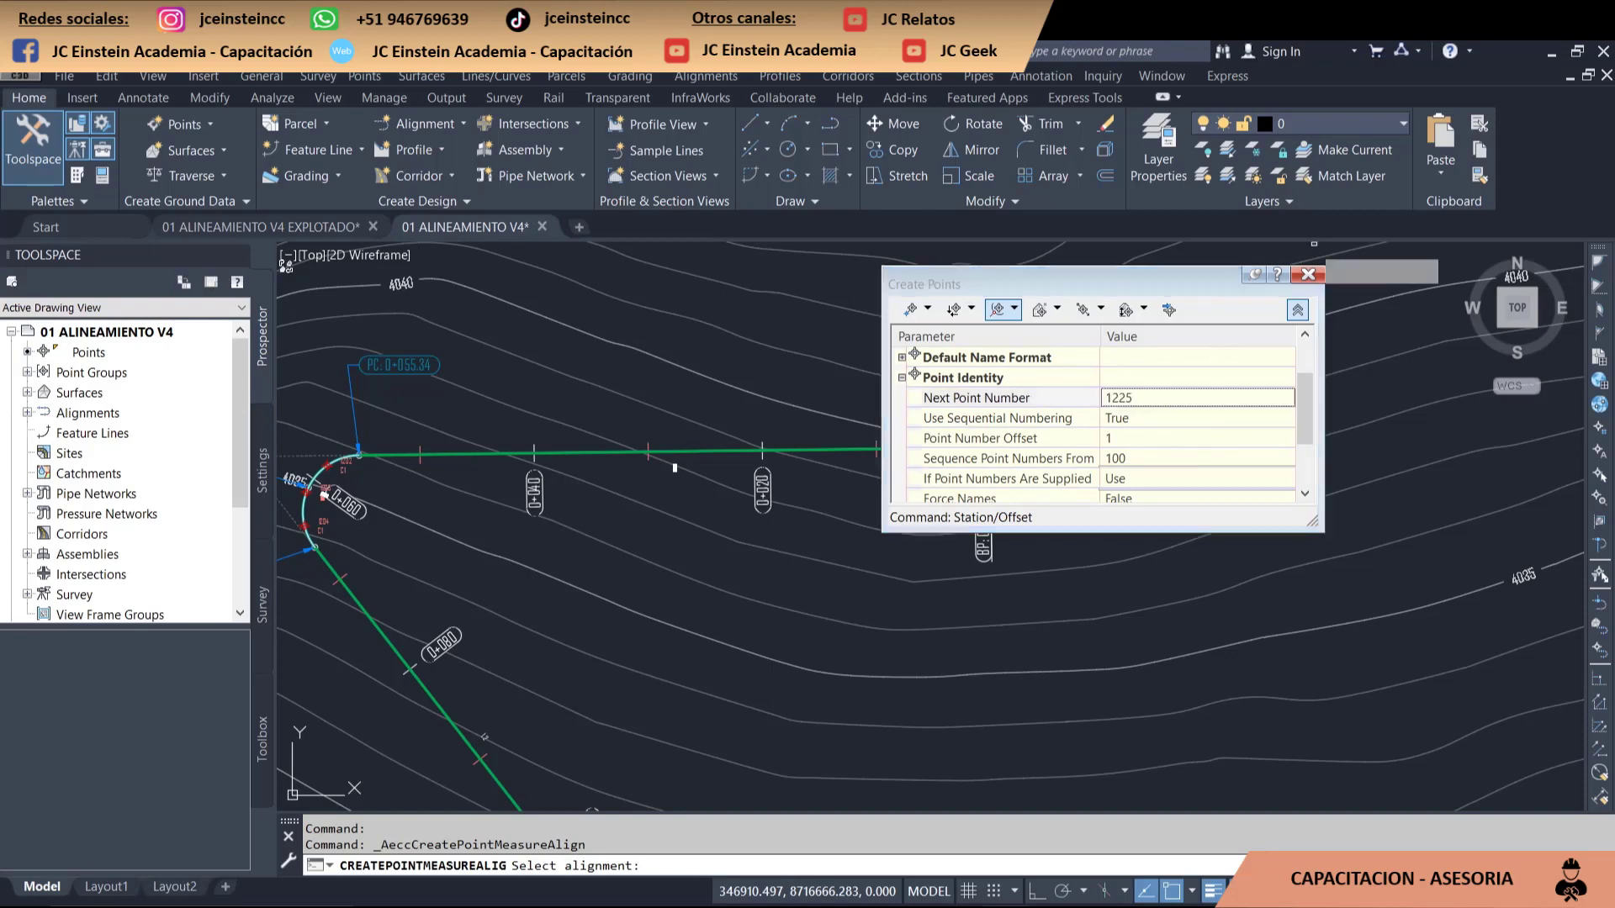
pyautogui.click(1299, 312)
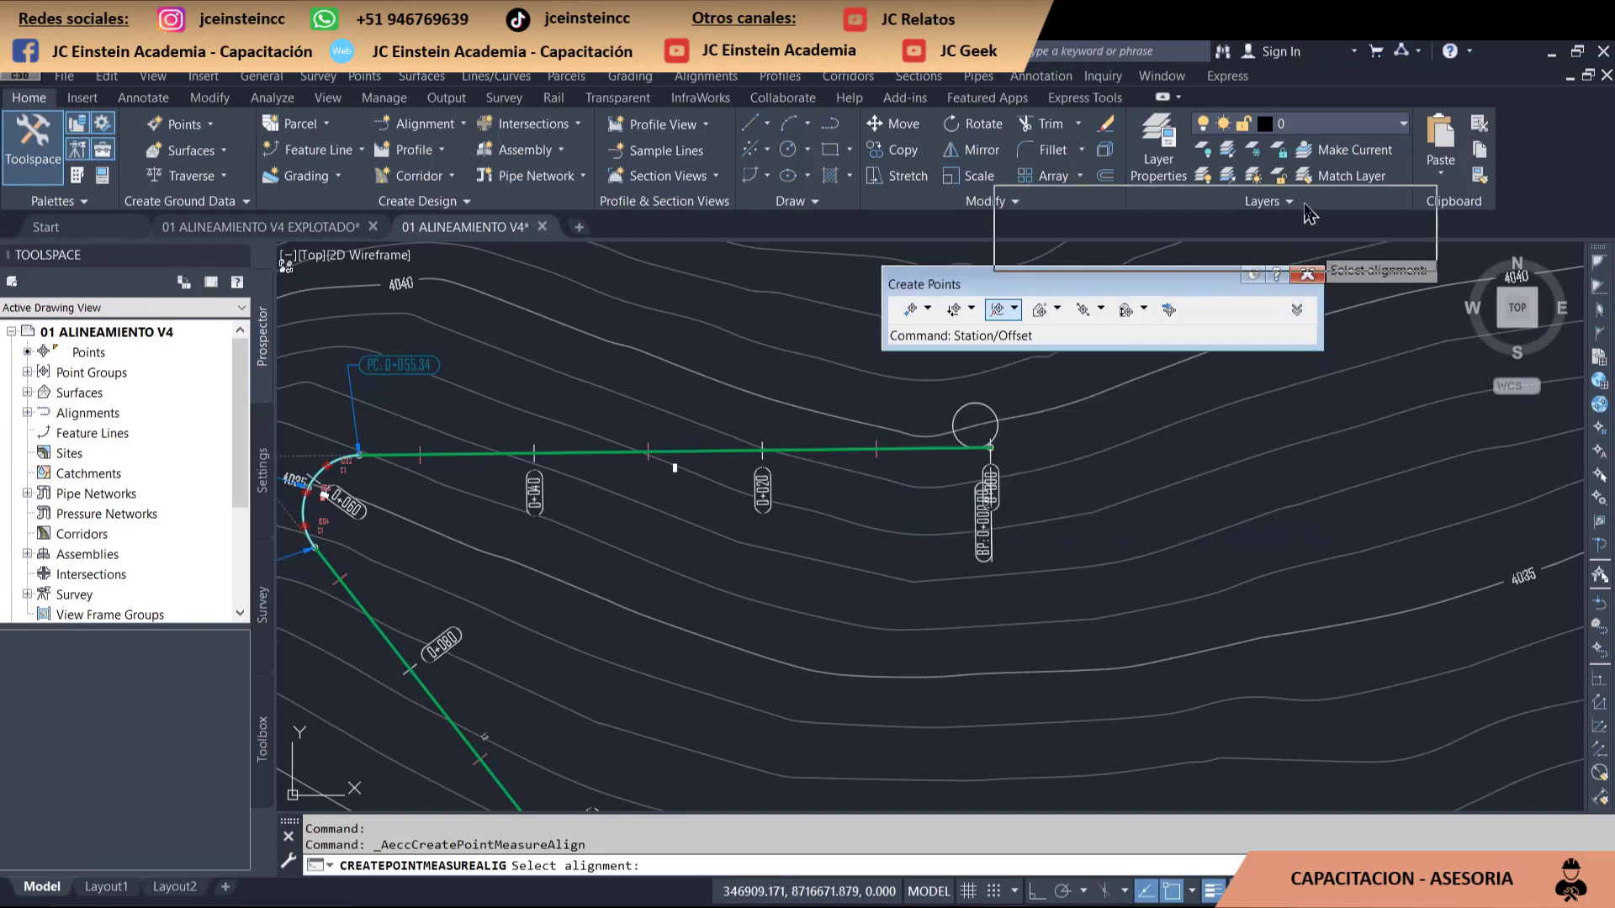
pyautogui.moveTo(1094, 283); pyautogui.dragTo(1217, 229)
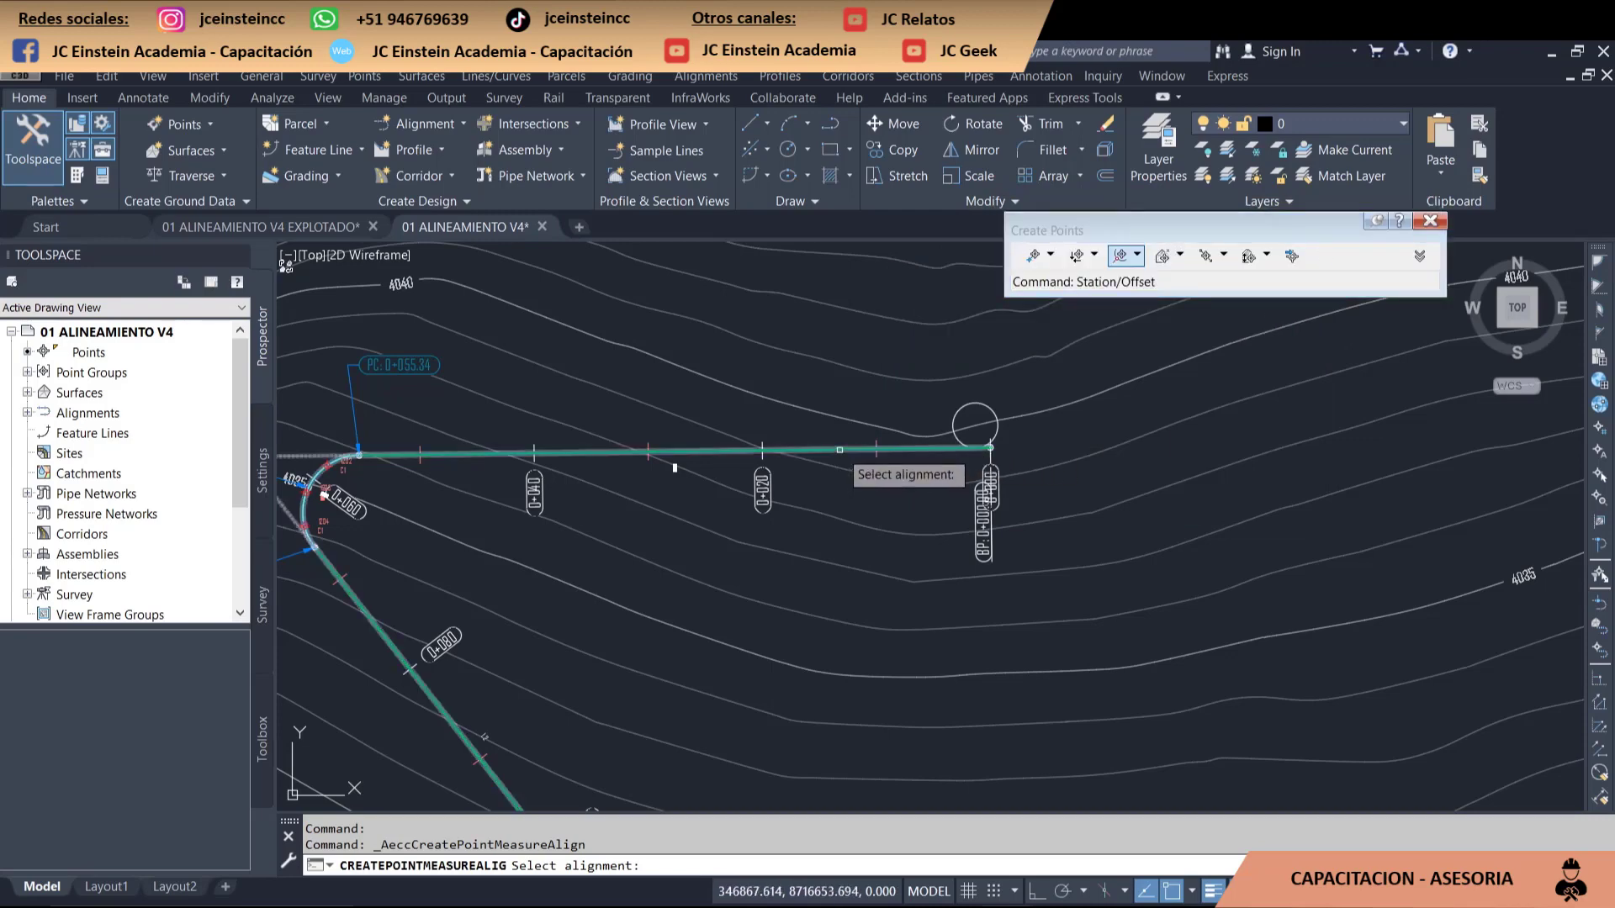
# - Pick alignment Trazo 01 and confirm profile S1 - Surface (1) for the point elevations
pyautogui.click(975, 426)
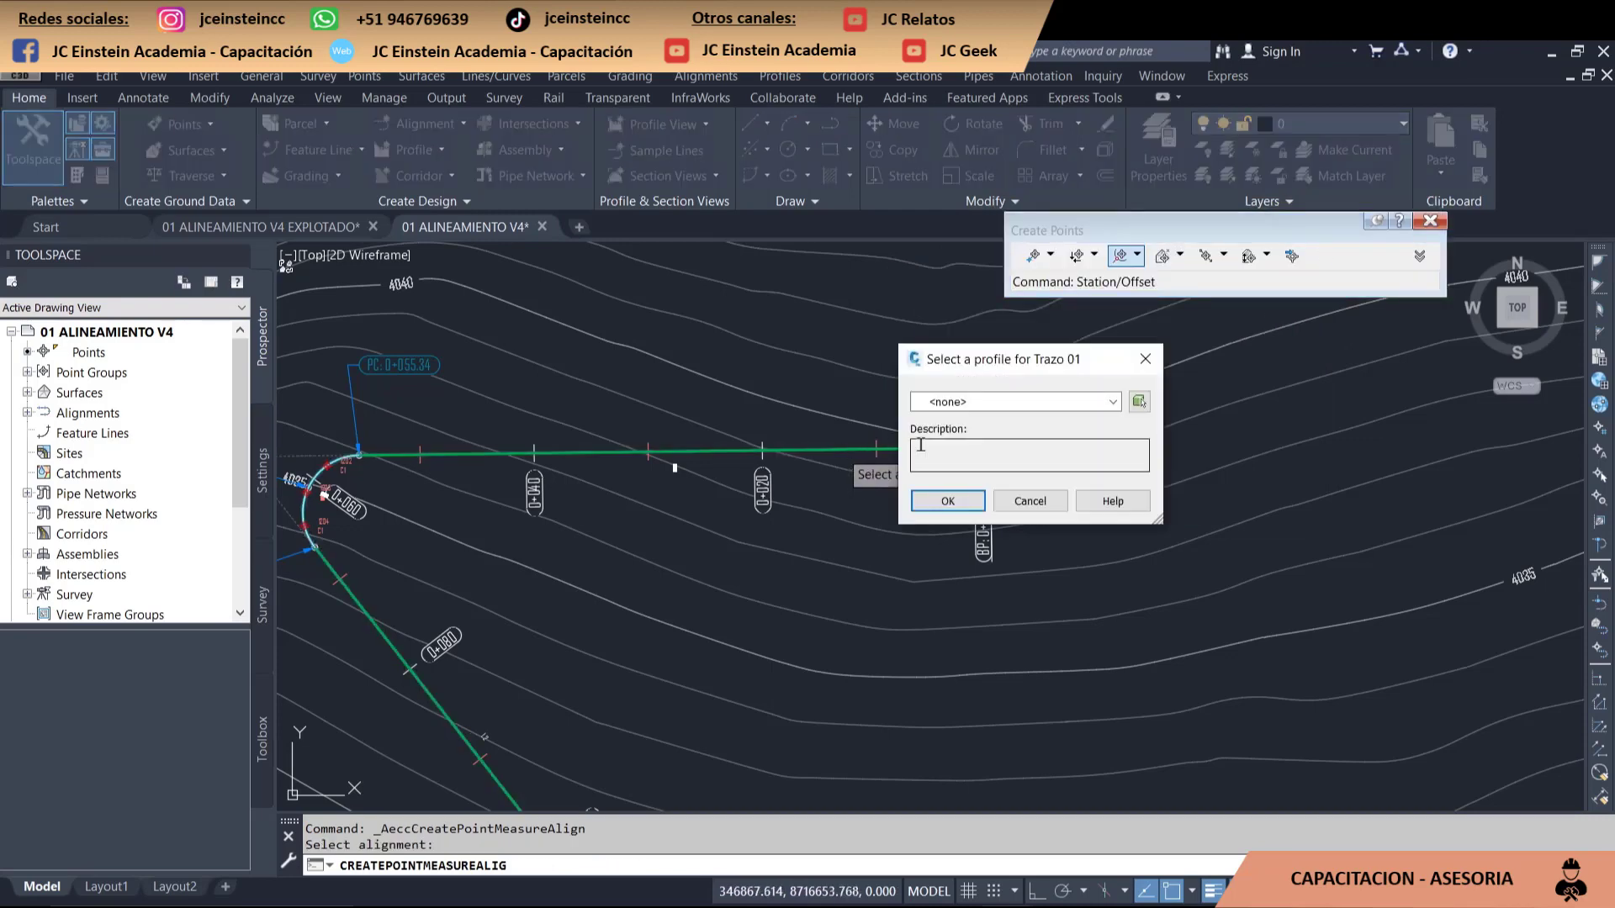
pyautogui.click(1065, 404)
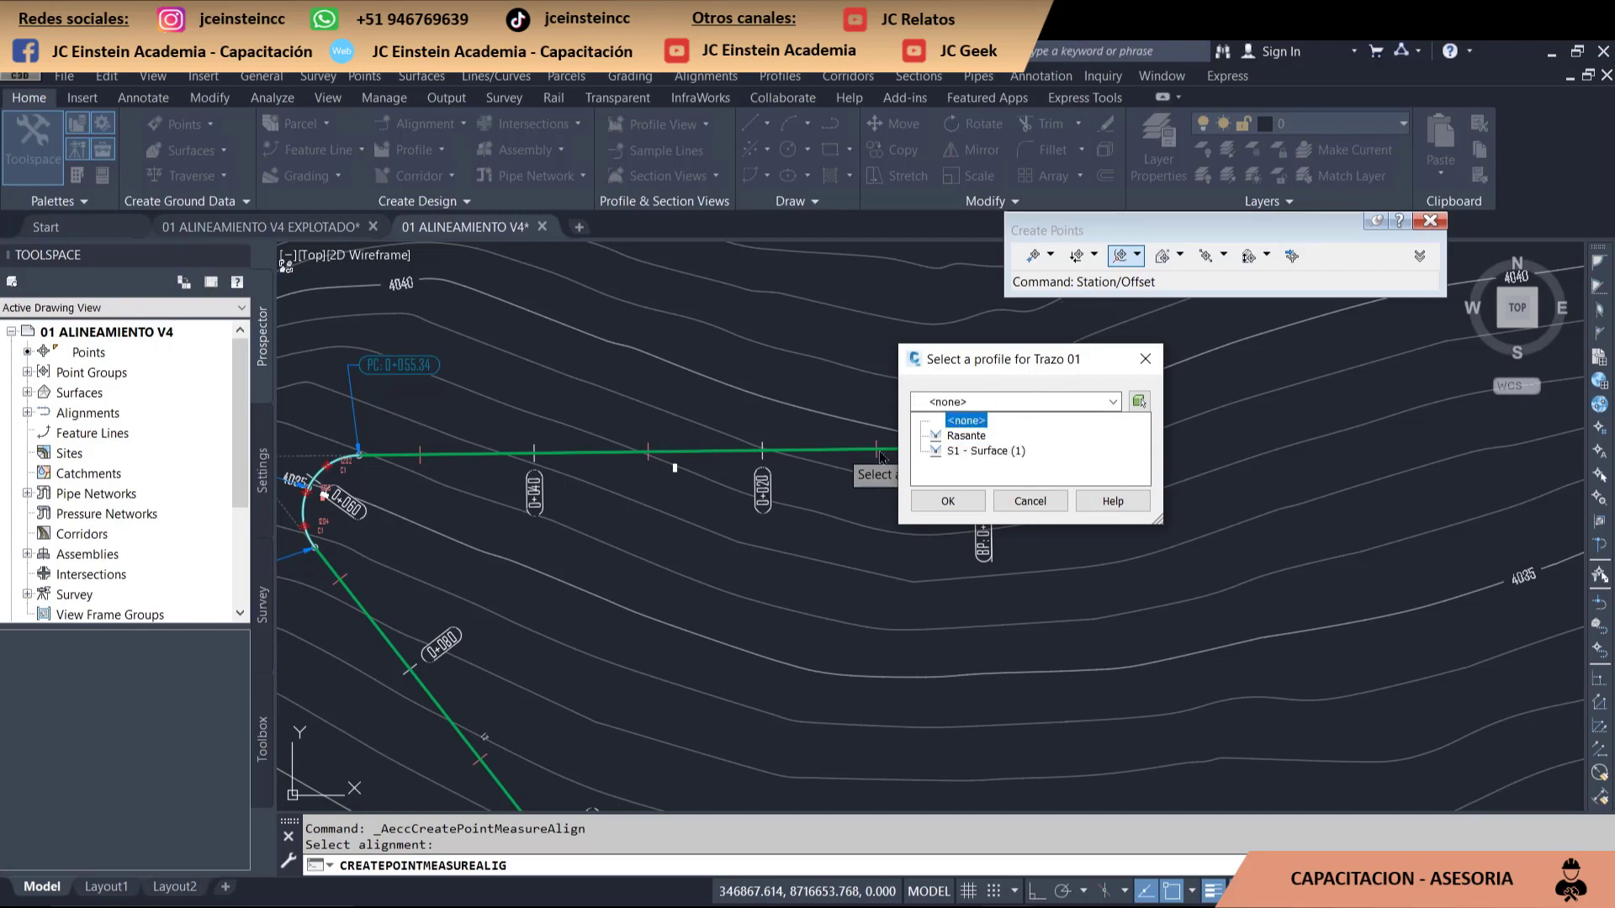
pyautogui.click(976, 437)
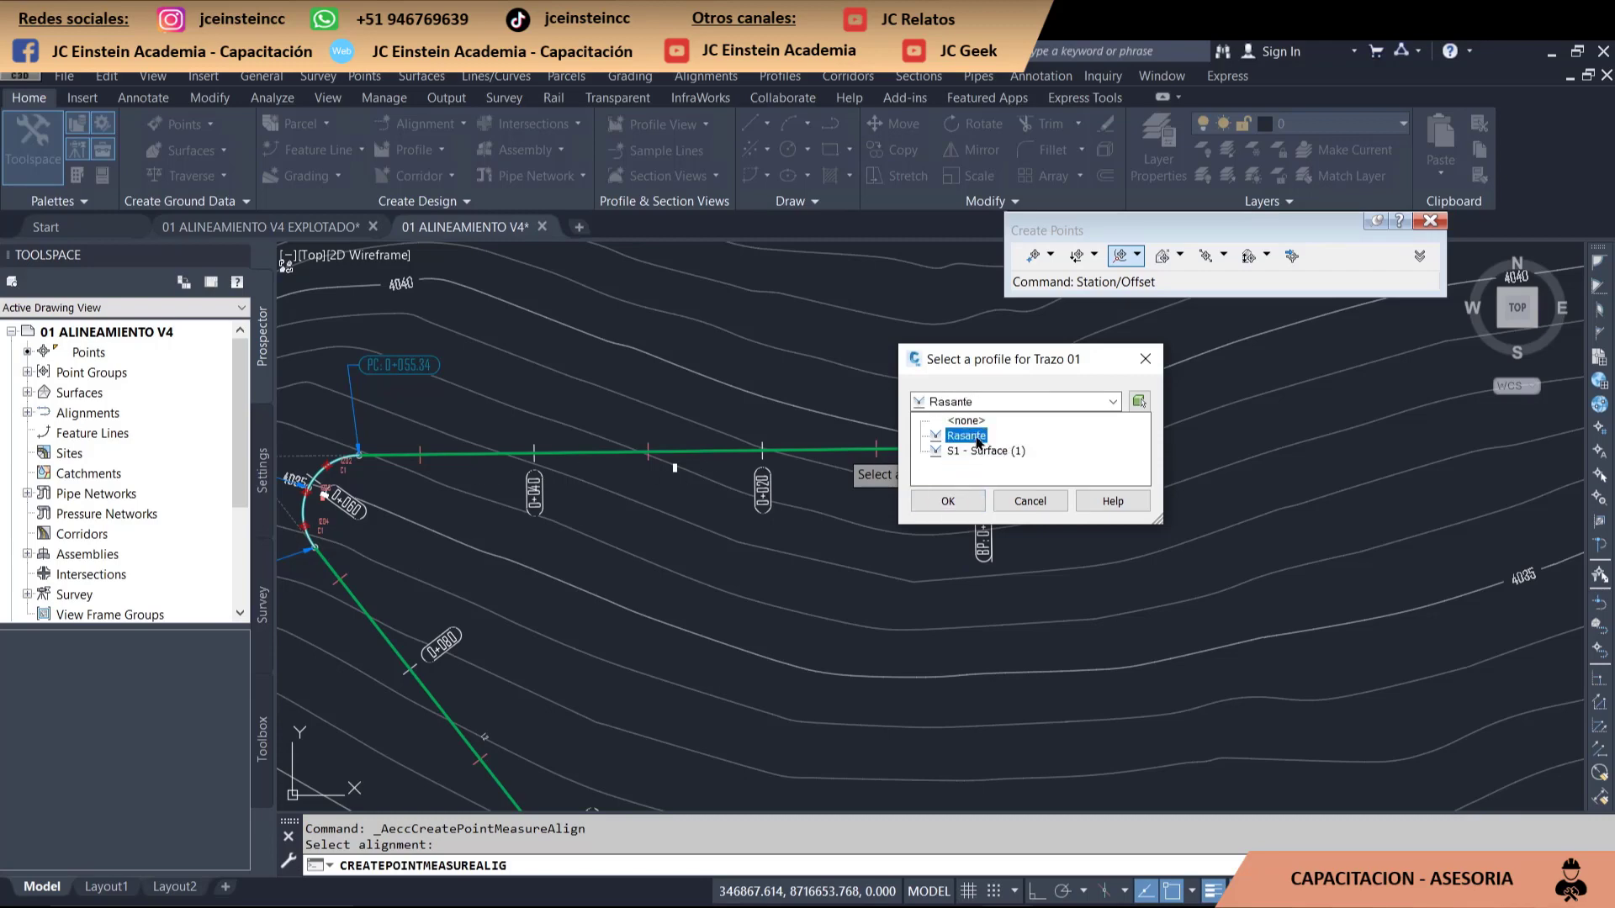
pyautogui.click(988, 451)
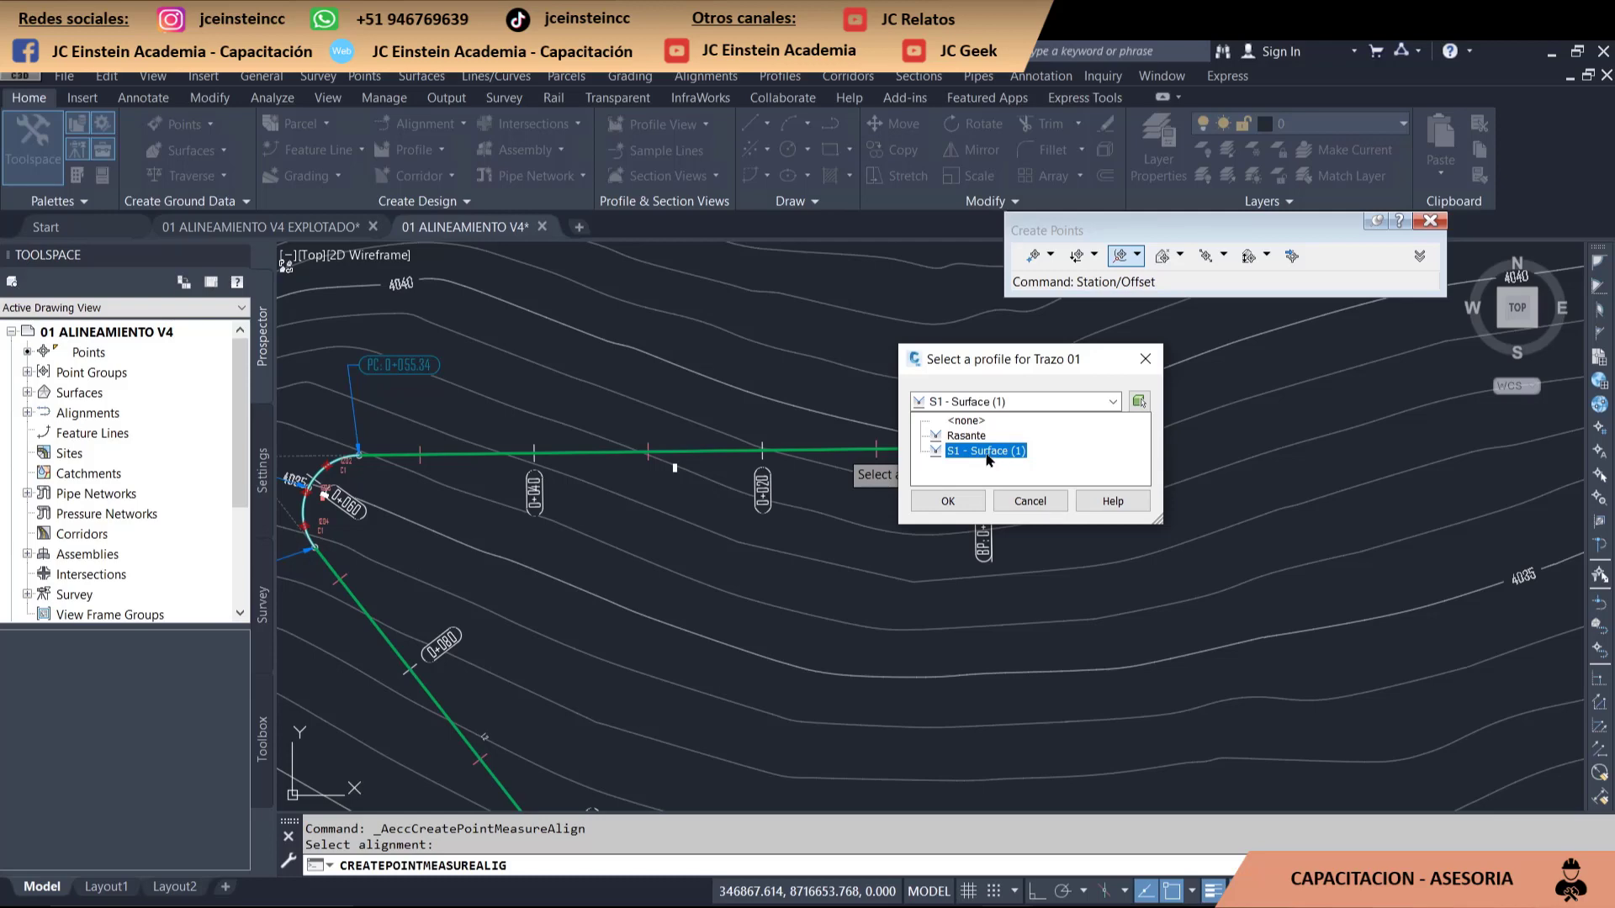
pyautogui.click(976, 436)
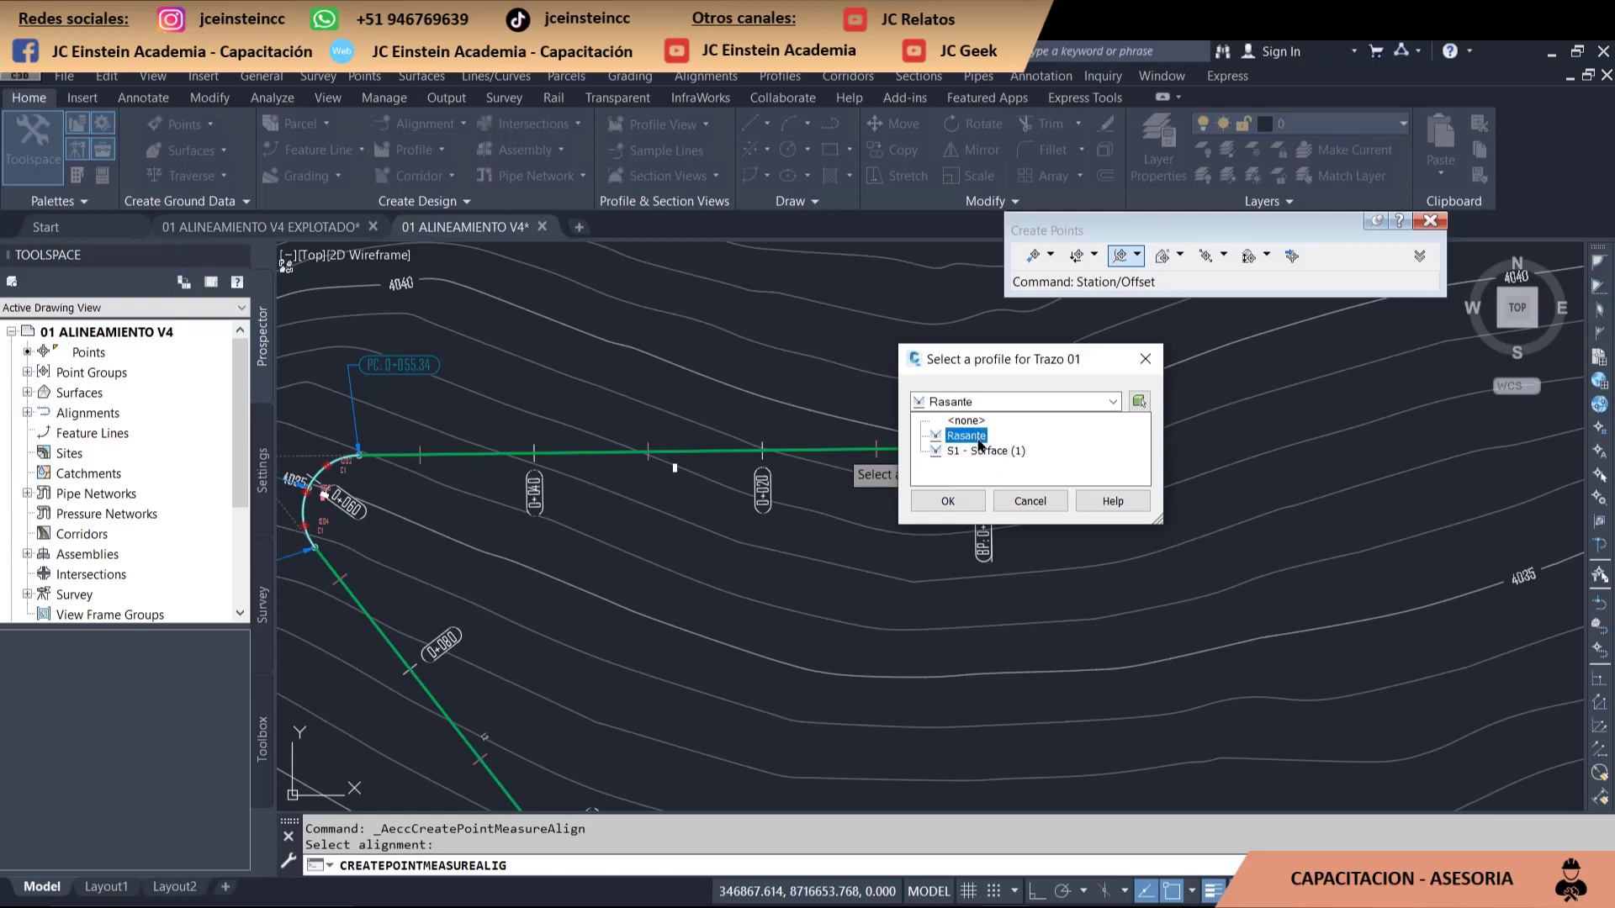
pyautogui.click(977, 453)
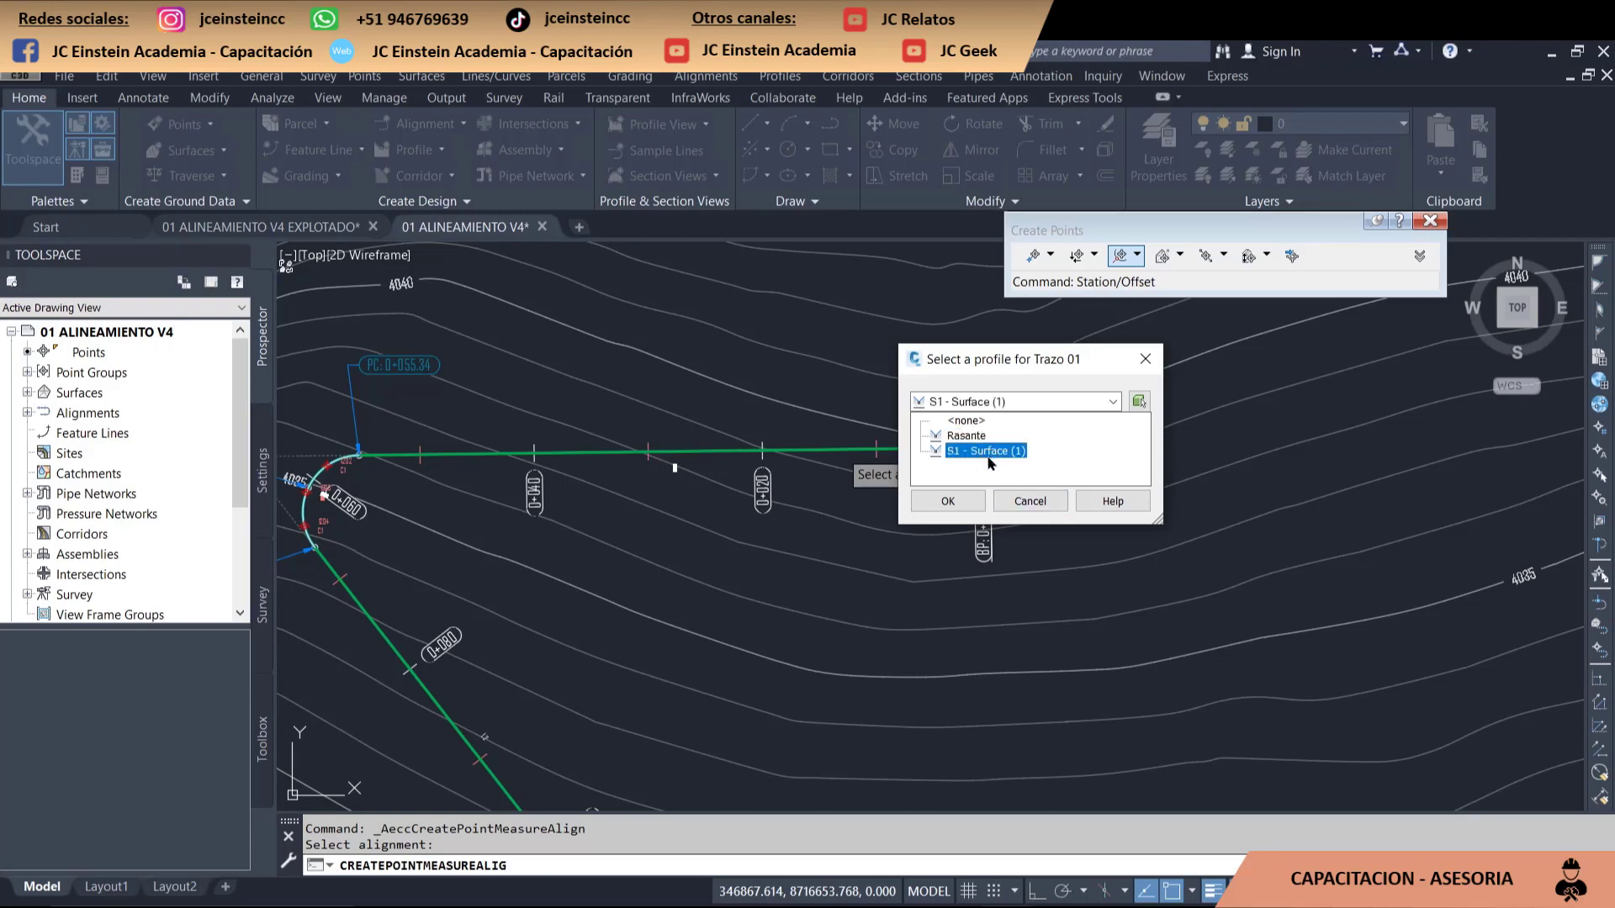
pyautogui.click(977, 437)
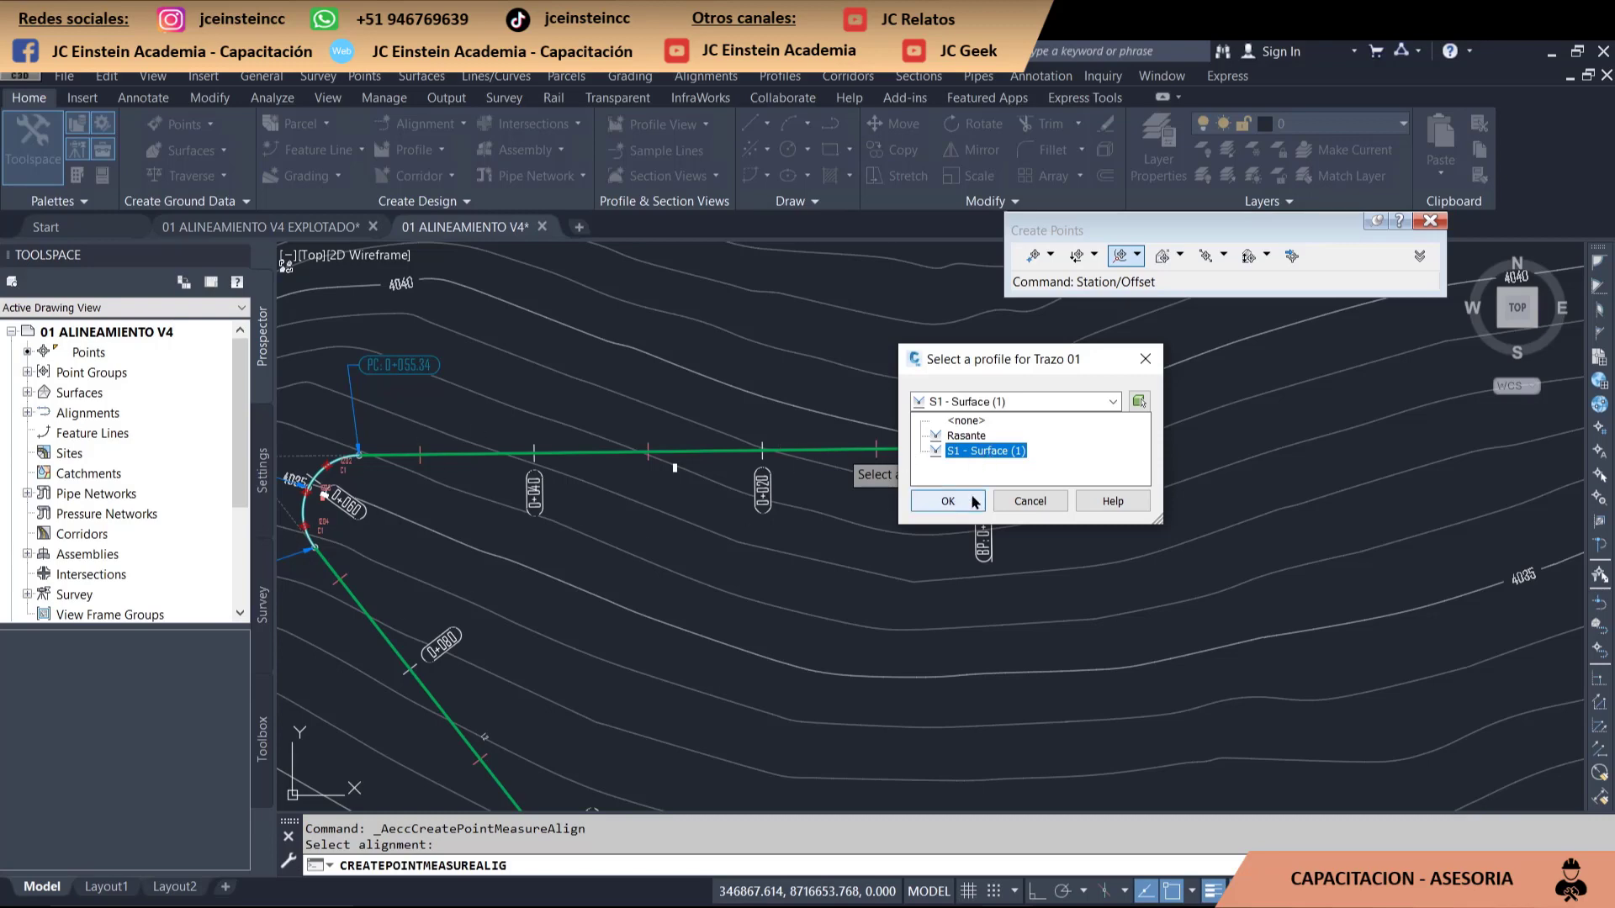
pyautogui.click(981, 452)
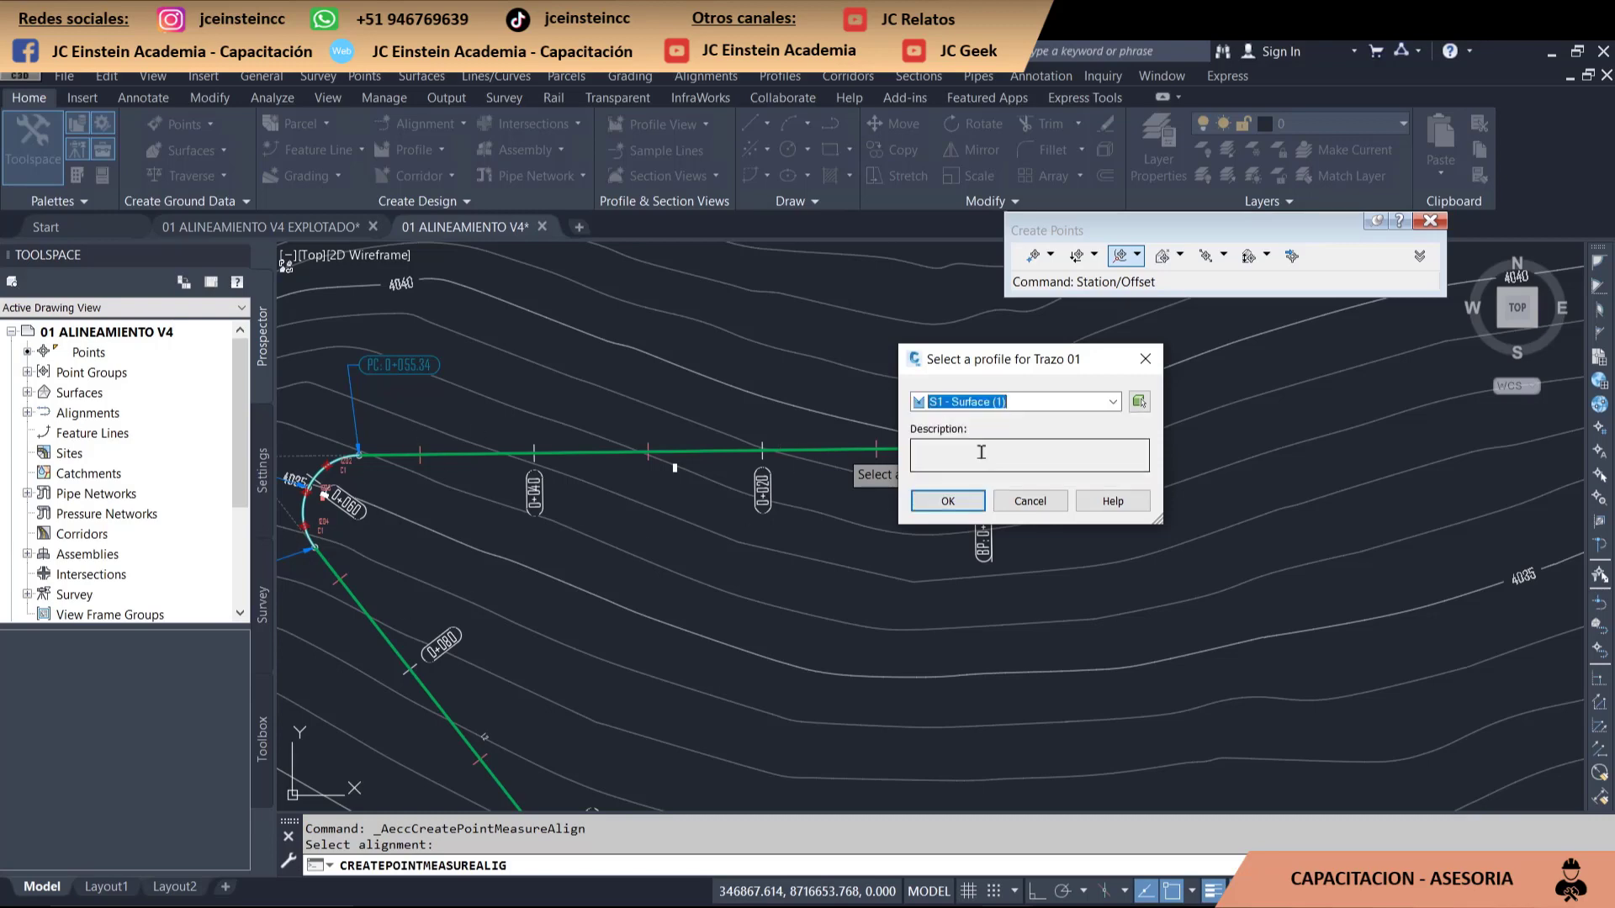
pyautogui.click(946, 501)
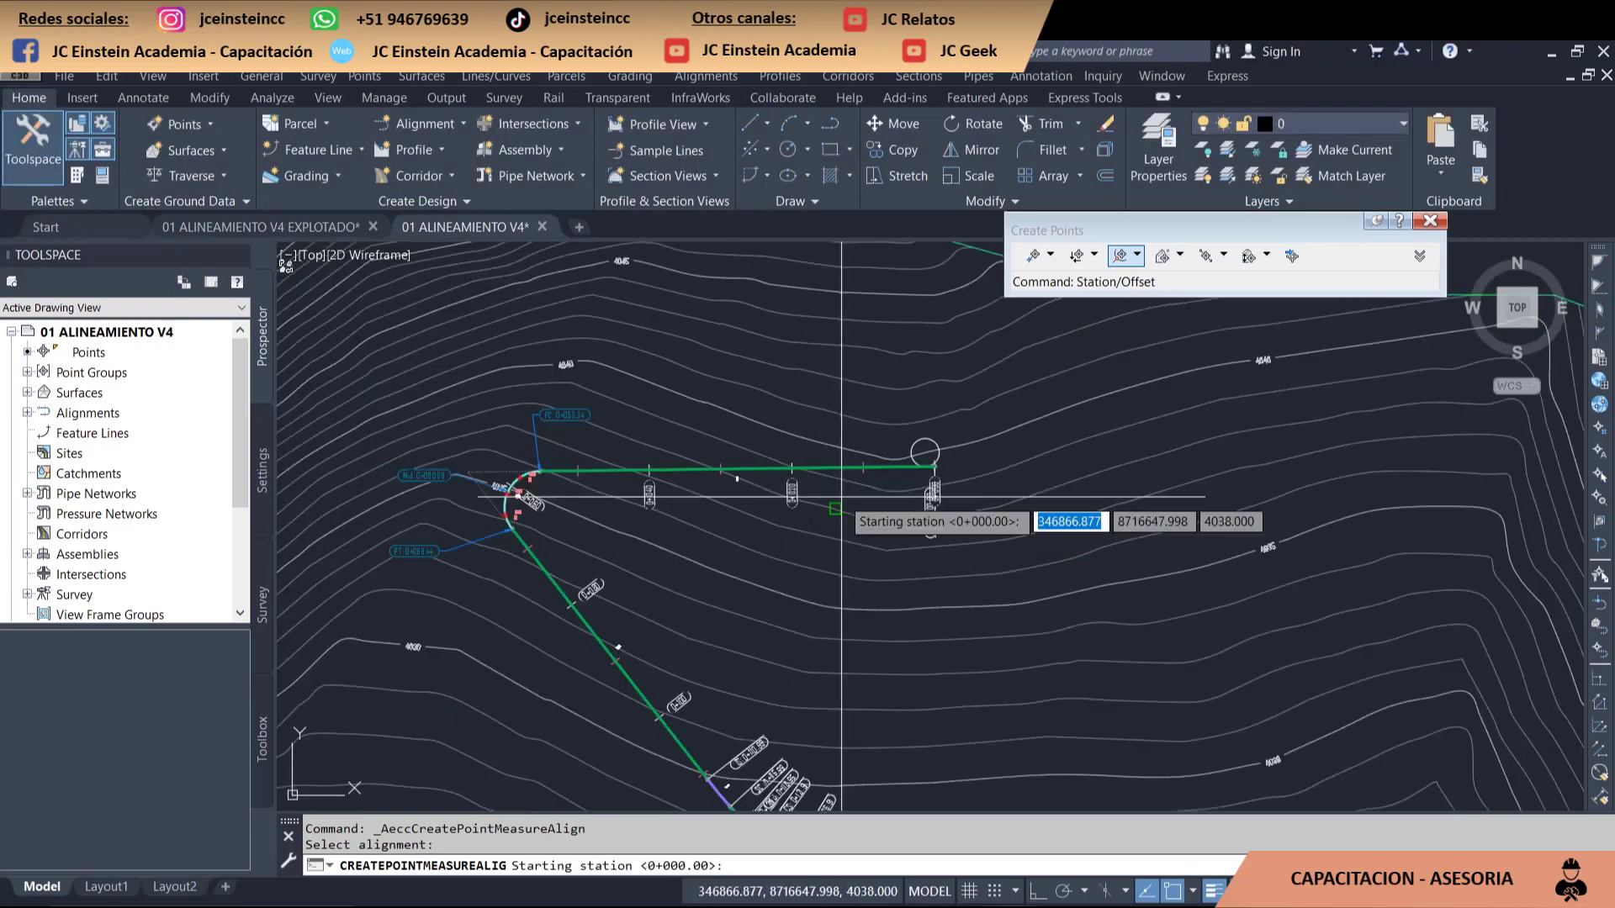
# - Accept start station 0+000.00 and end station 0+519.62, then frame the alignment's end
pyautogui.scroll(-2, 839, 498)
pyautogui.scroll(2, 842, 499)
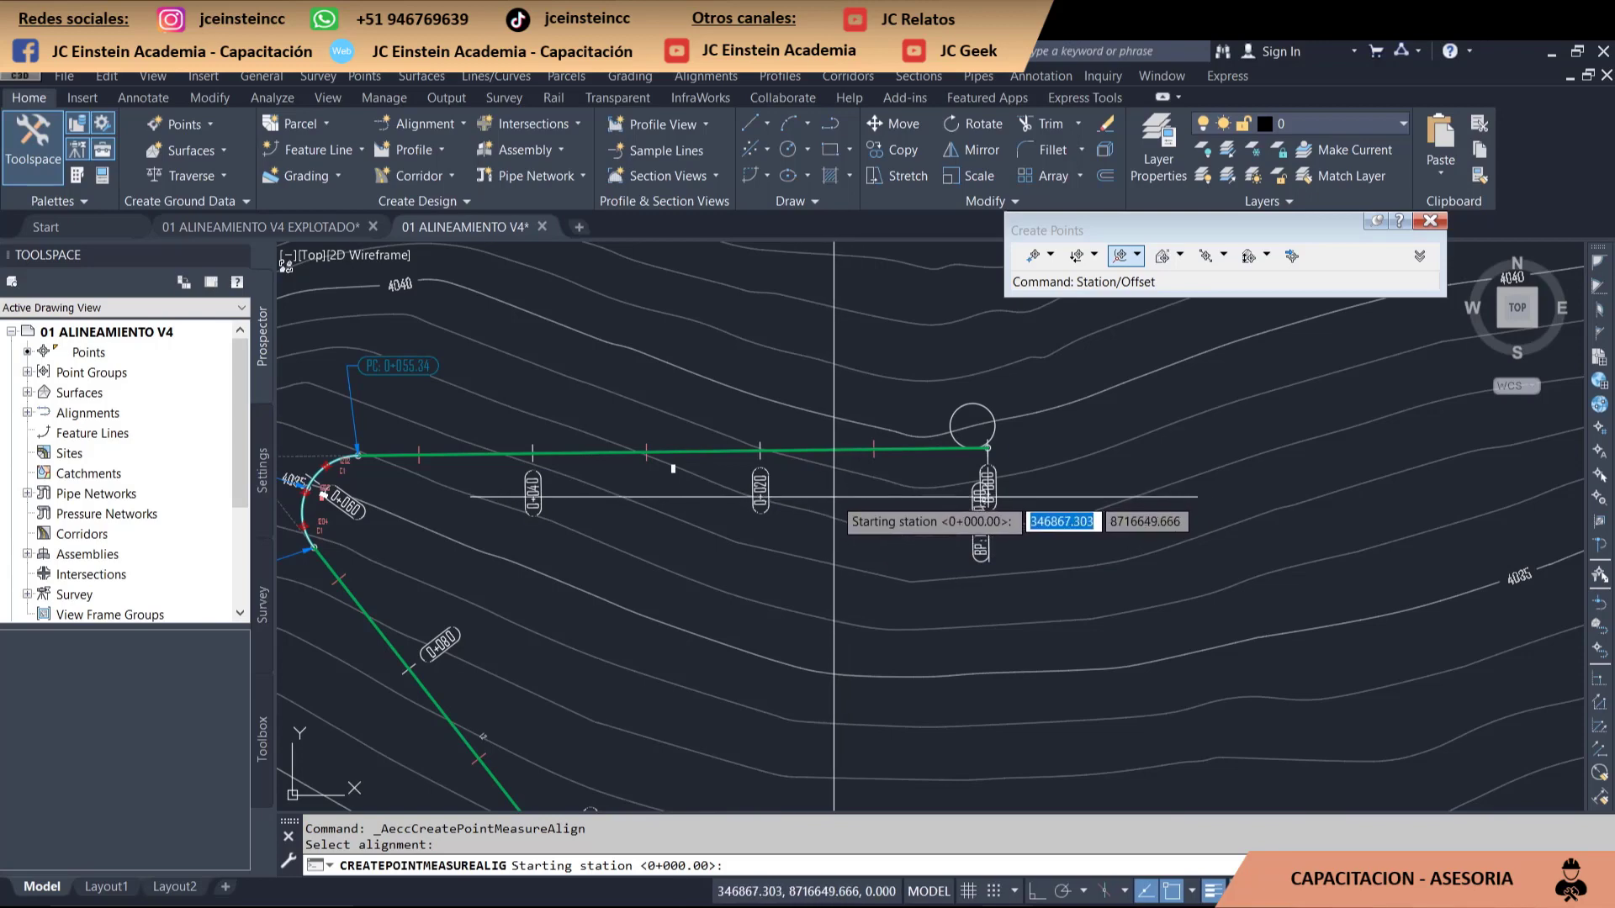
pyautogui.press('Return')
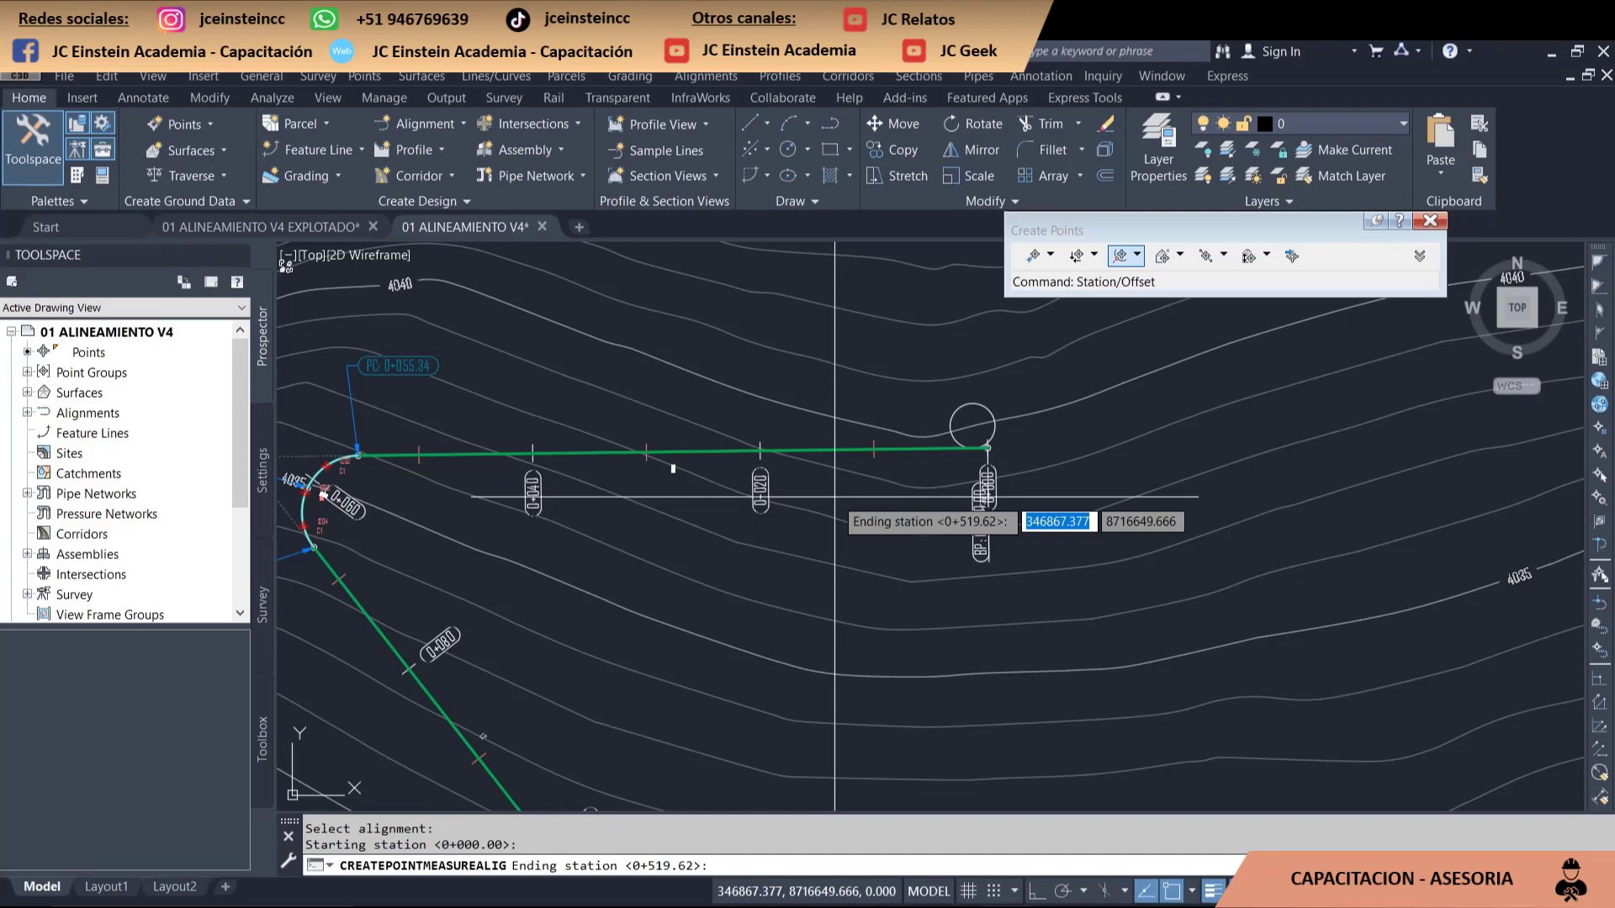
pyautogui.press('Return')
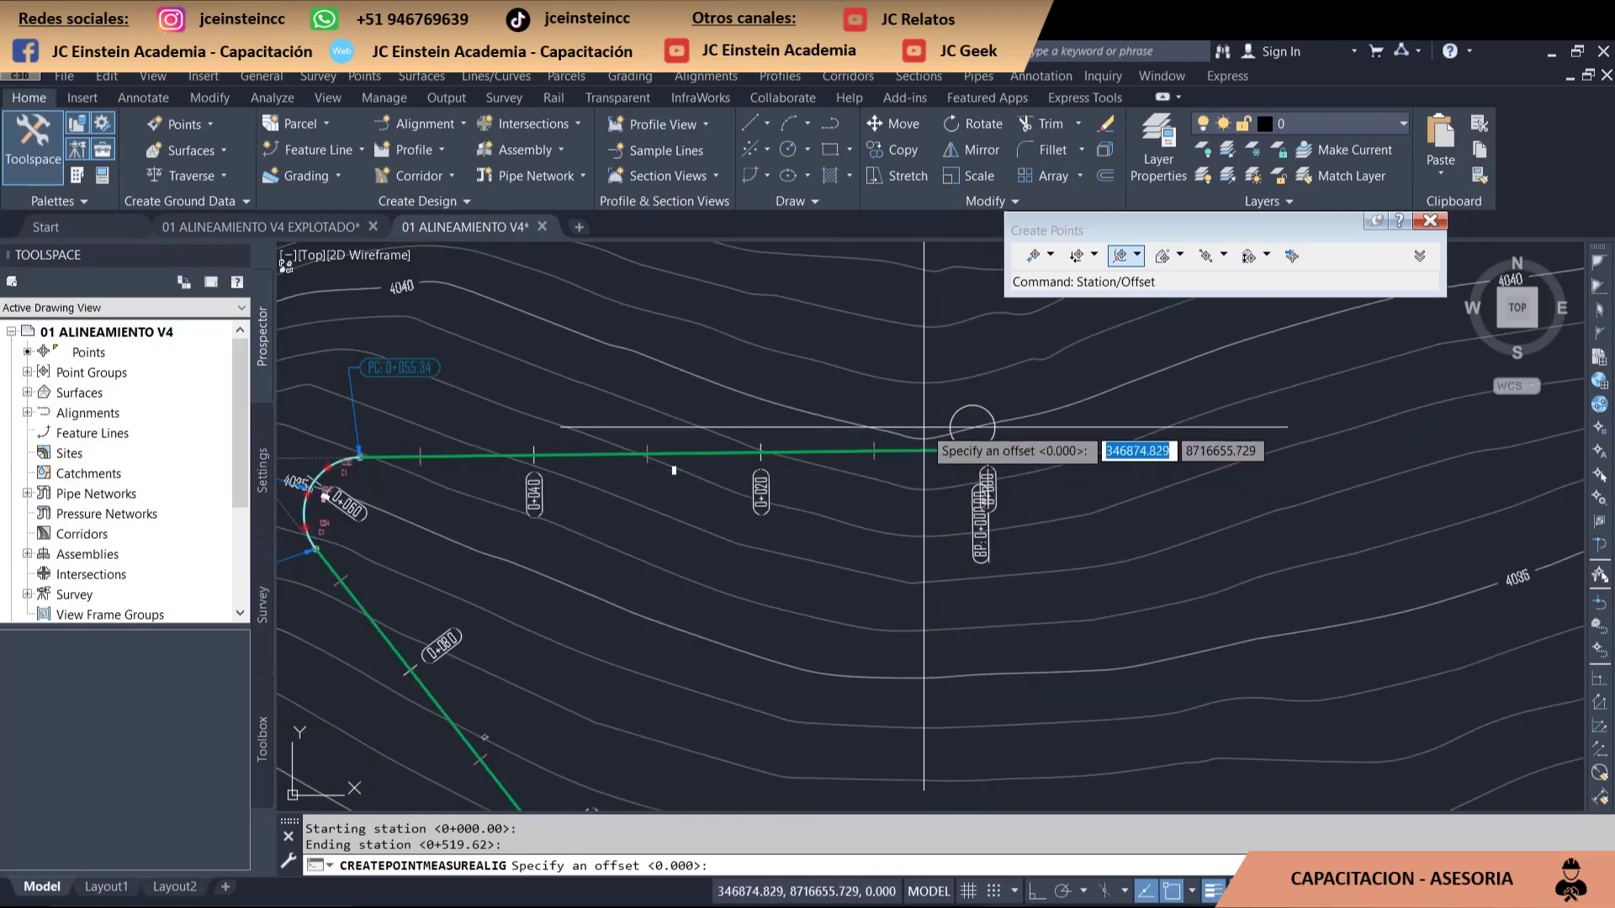
pyautogui.scroll(2, 977, 435)
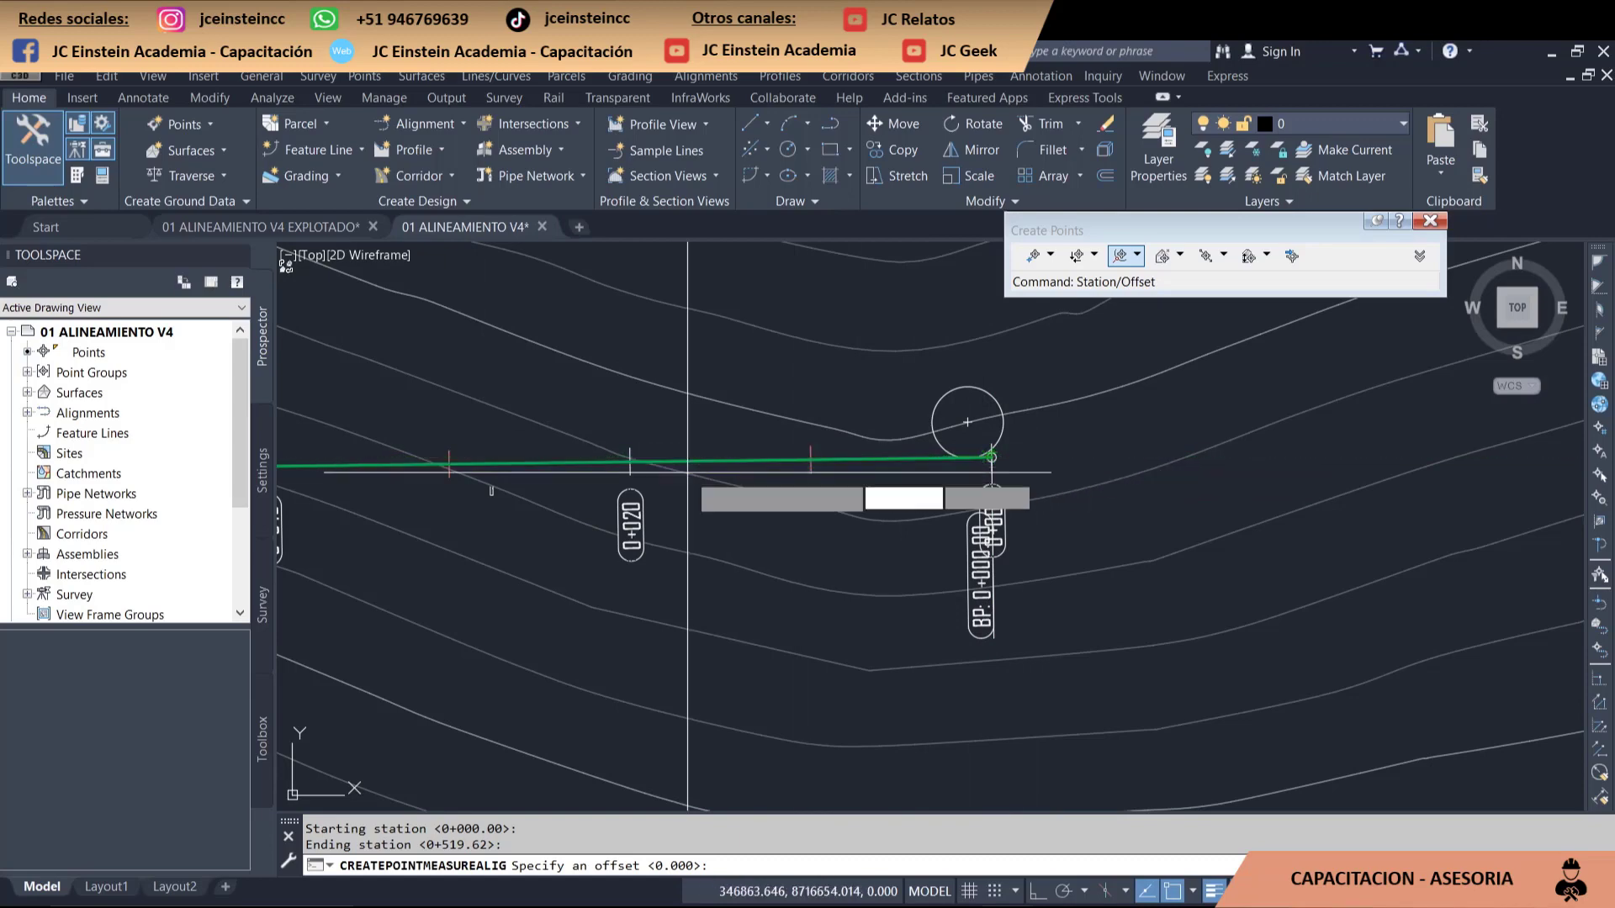
pyautogui.scroll(-2, 689, 481)
pyautogui.moveTo(845, 475); pyautogui.dragTo(1002, 497, button='middle')
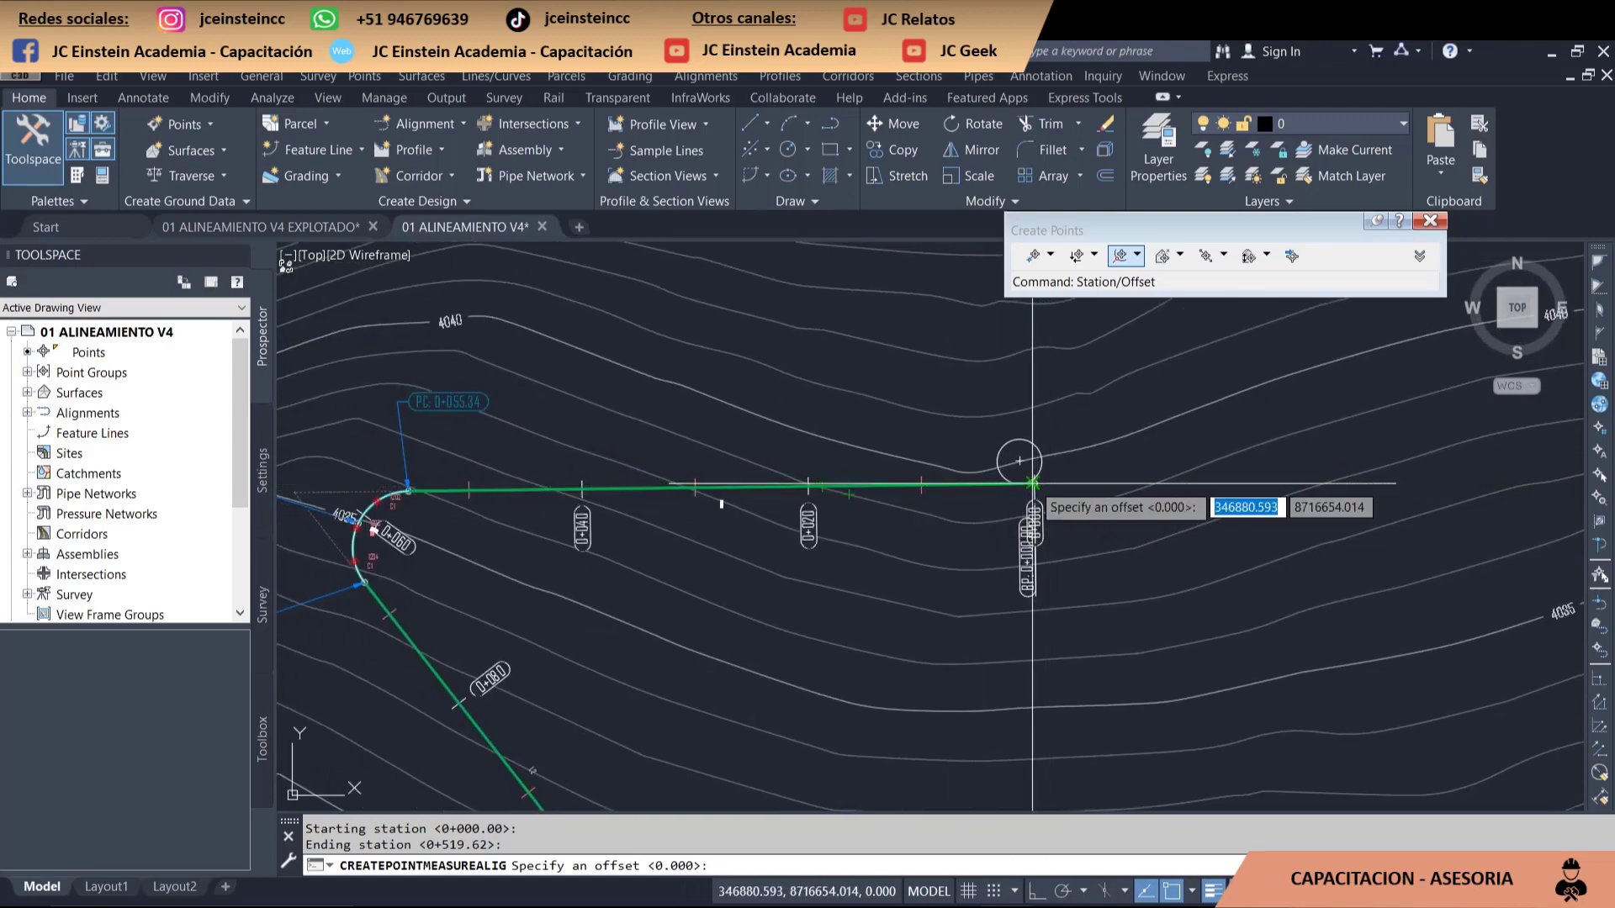
pyautogui.scroll(2, 1019, 461)
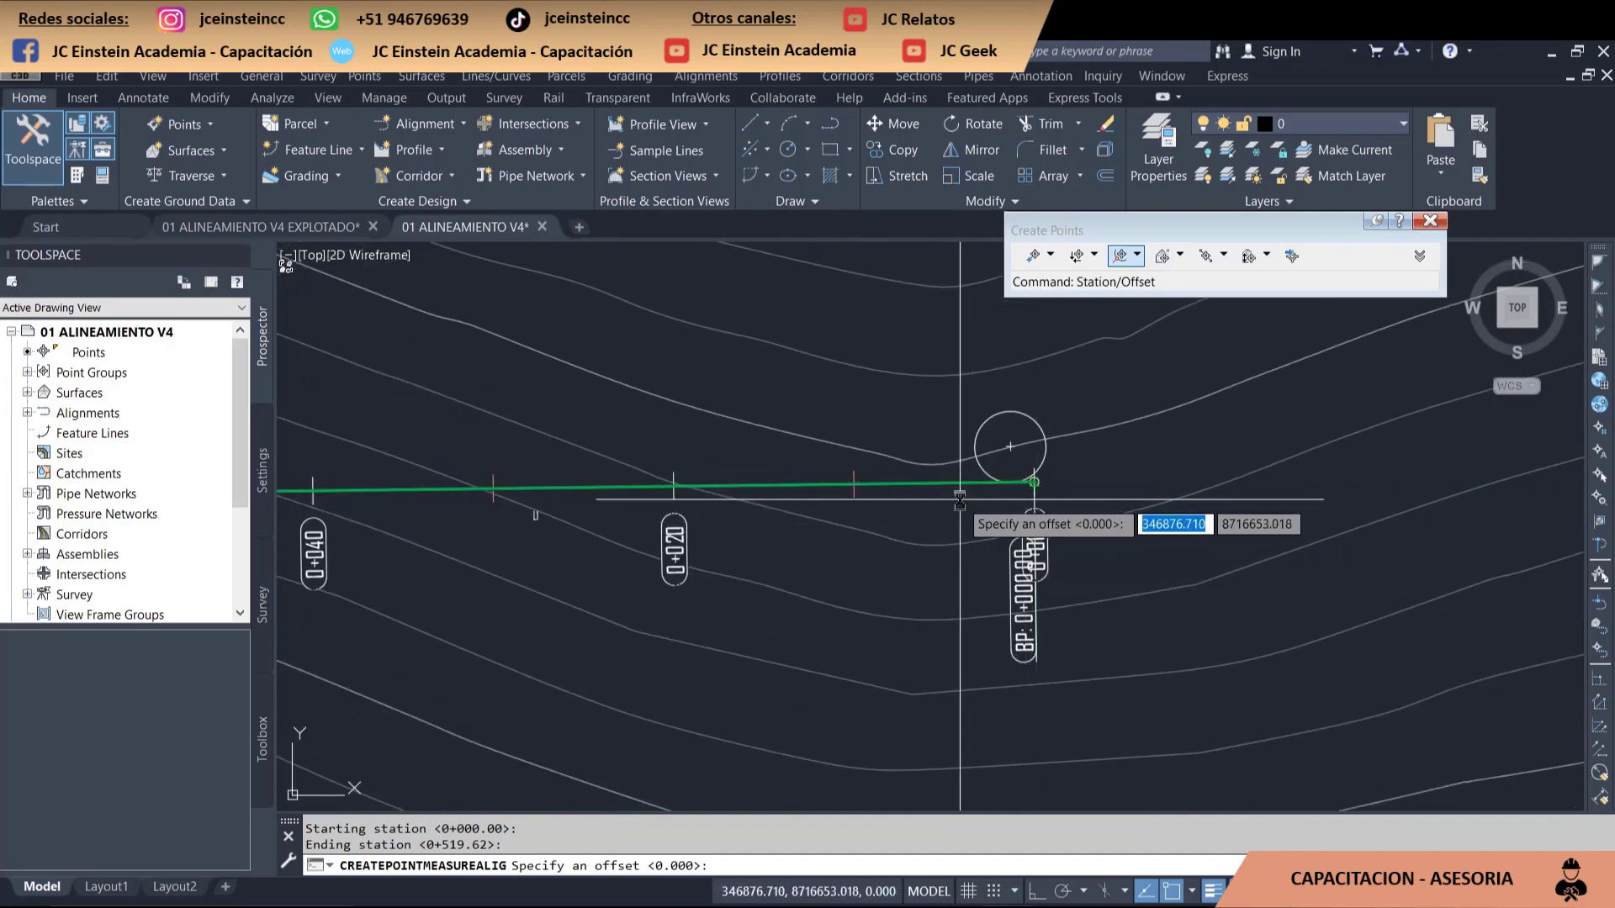
pyautogui.scroll(-2, 1005, 469)
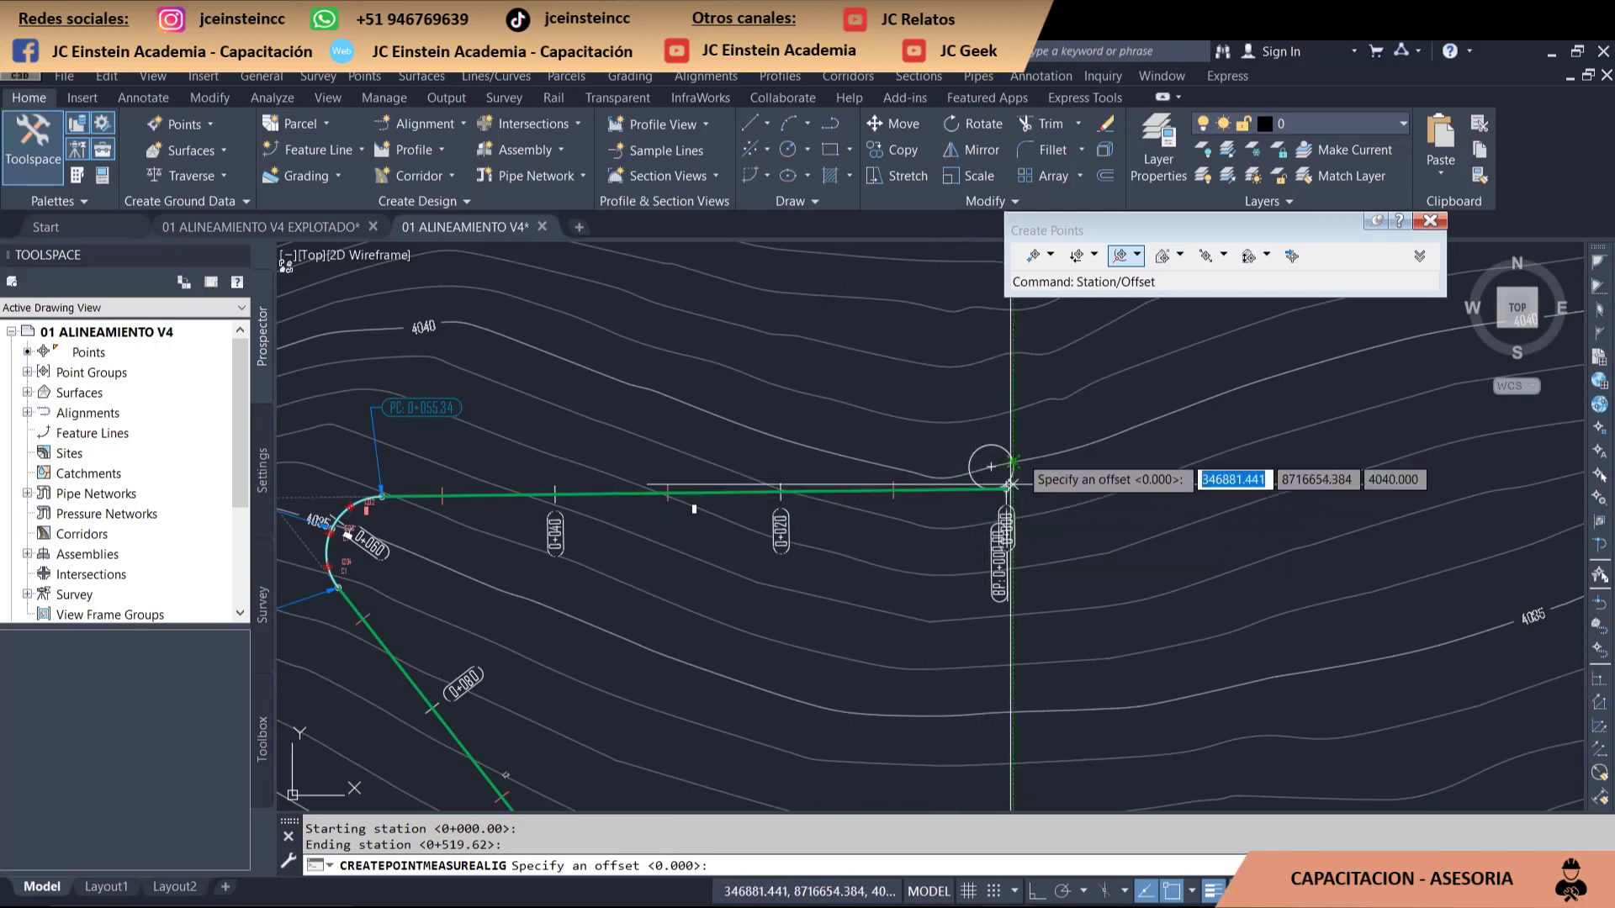
pyautogui.scroll(2, 985, 459)
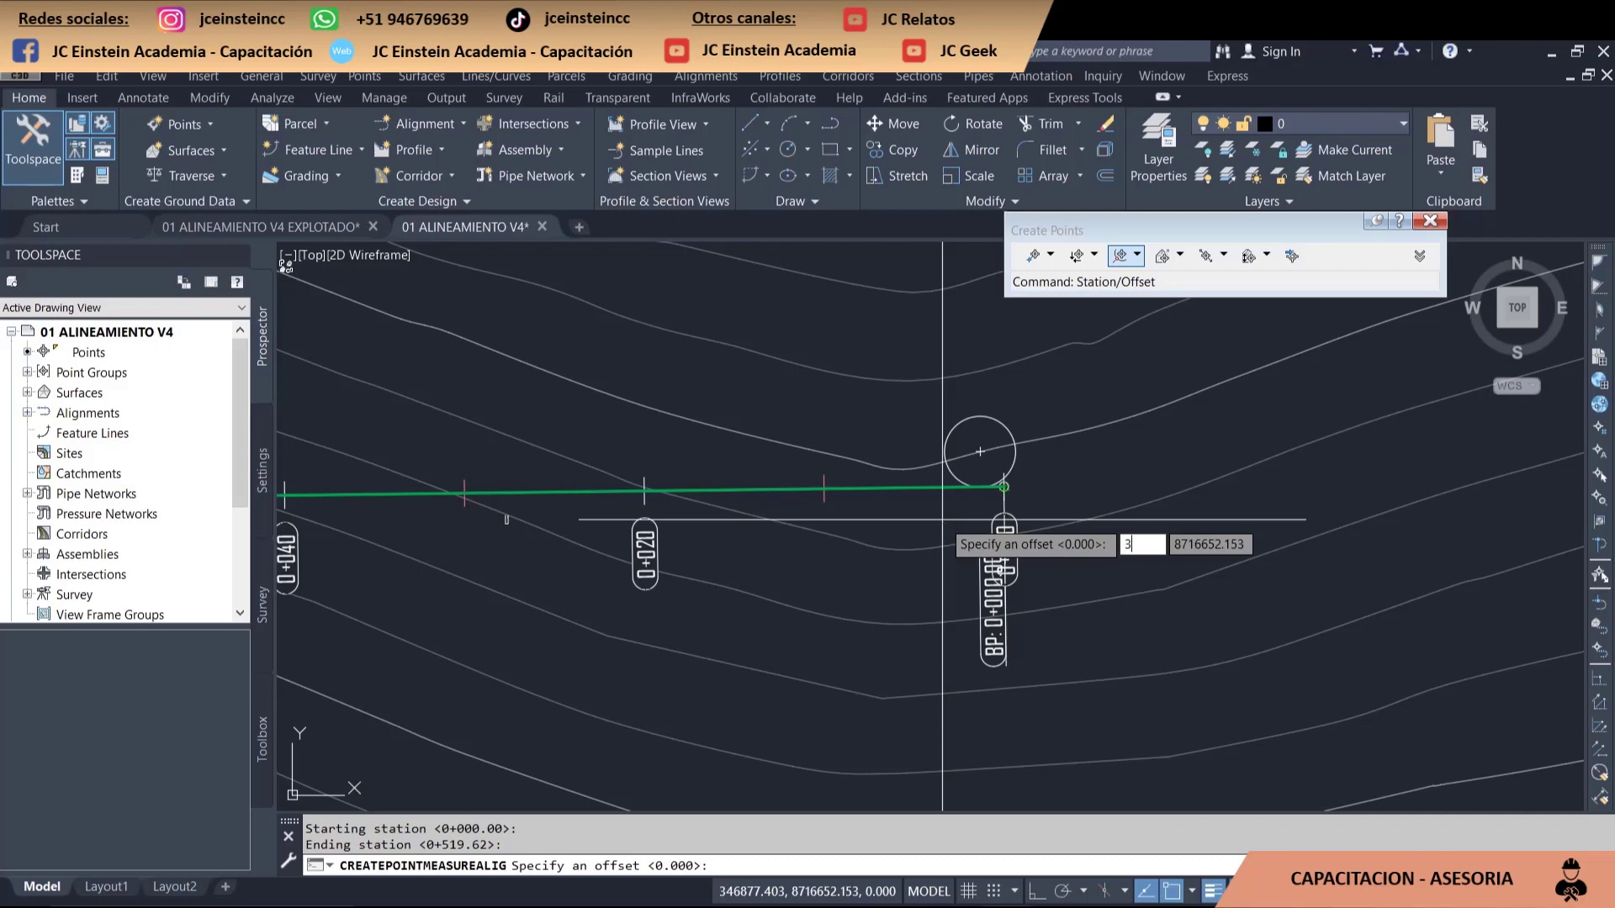
# - Enter offset 3 and interval 20, accept blank descriptions, and end Measure Alignment
pyautogui.write('3')
pyautogui.press('Return')
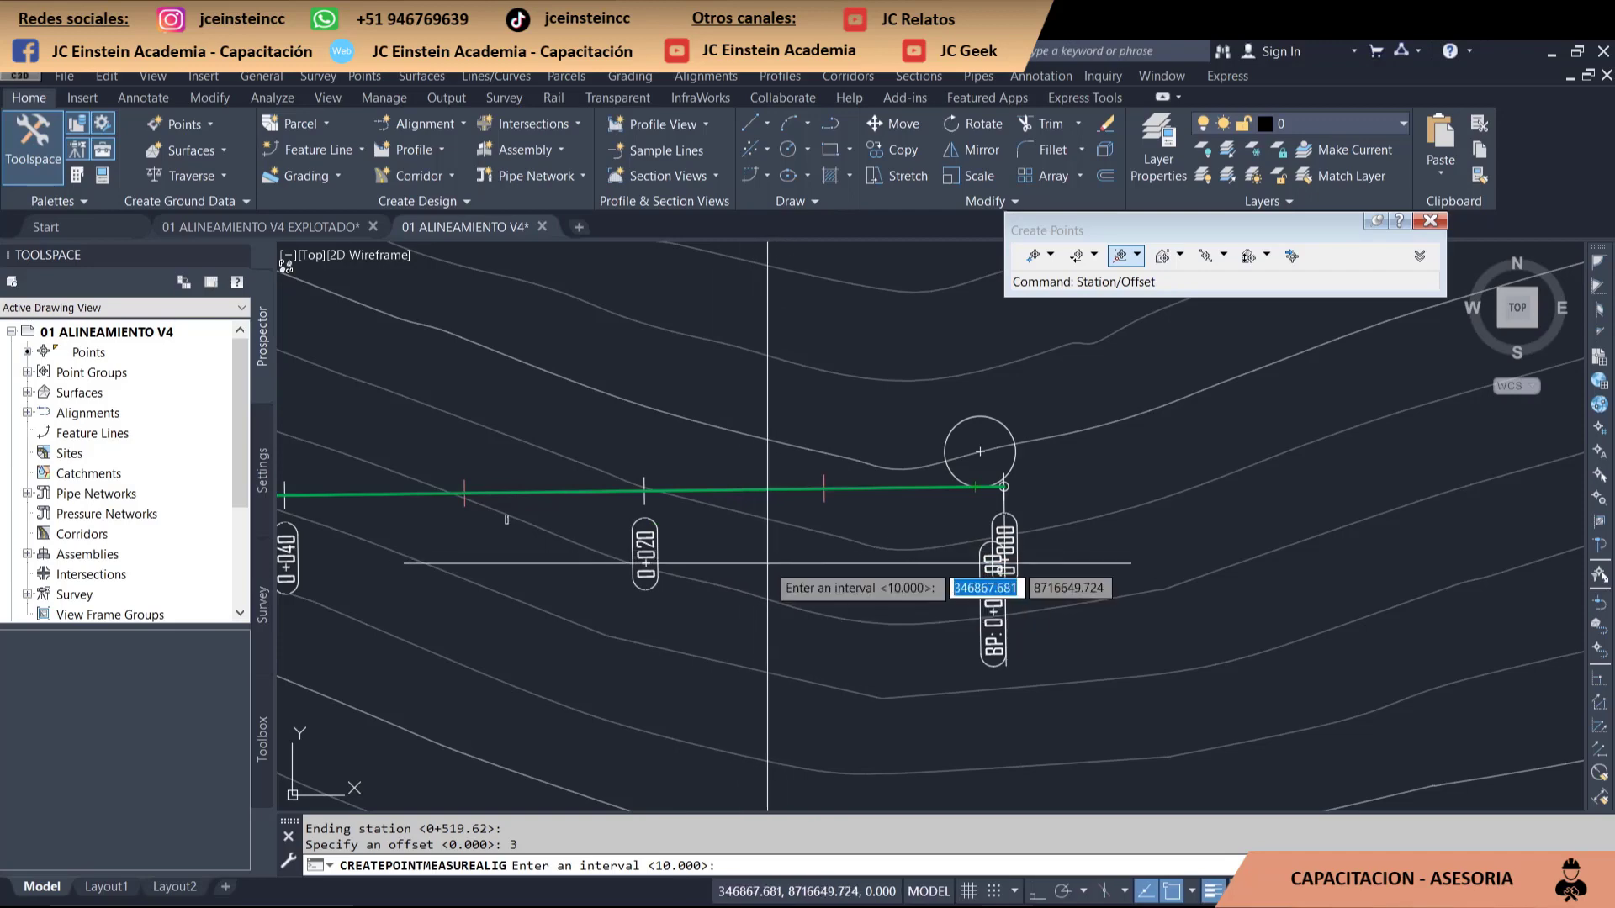
pyautogui.write('20')
pyautogui.press('Return')
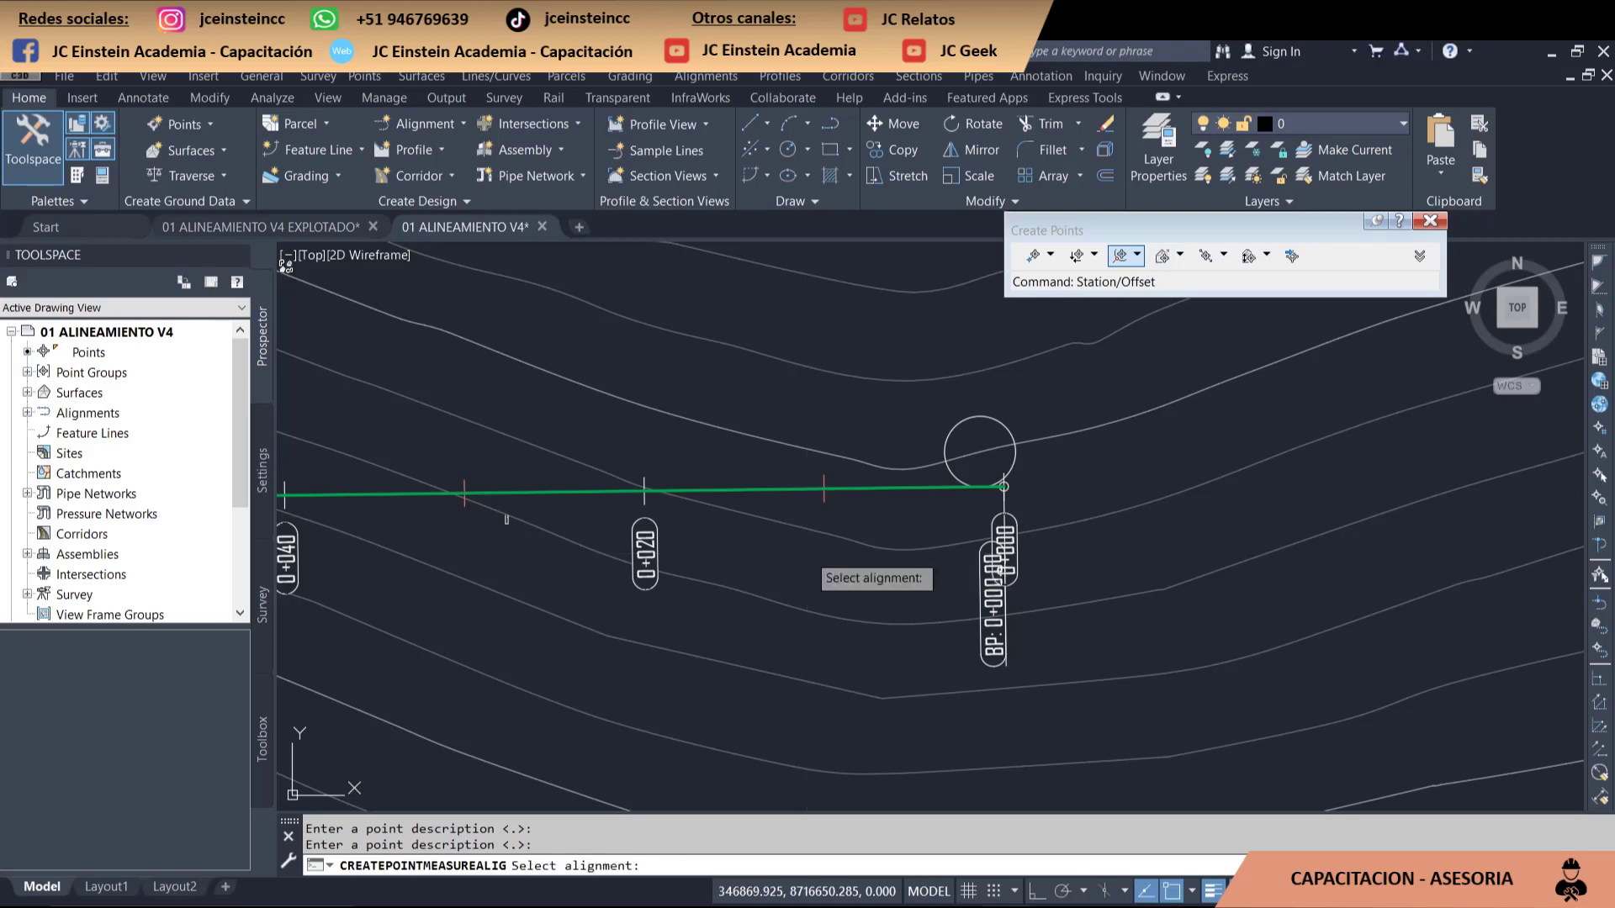
pyautogui.press('Escape')
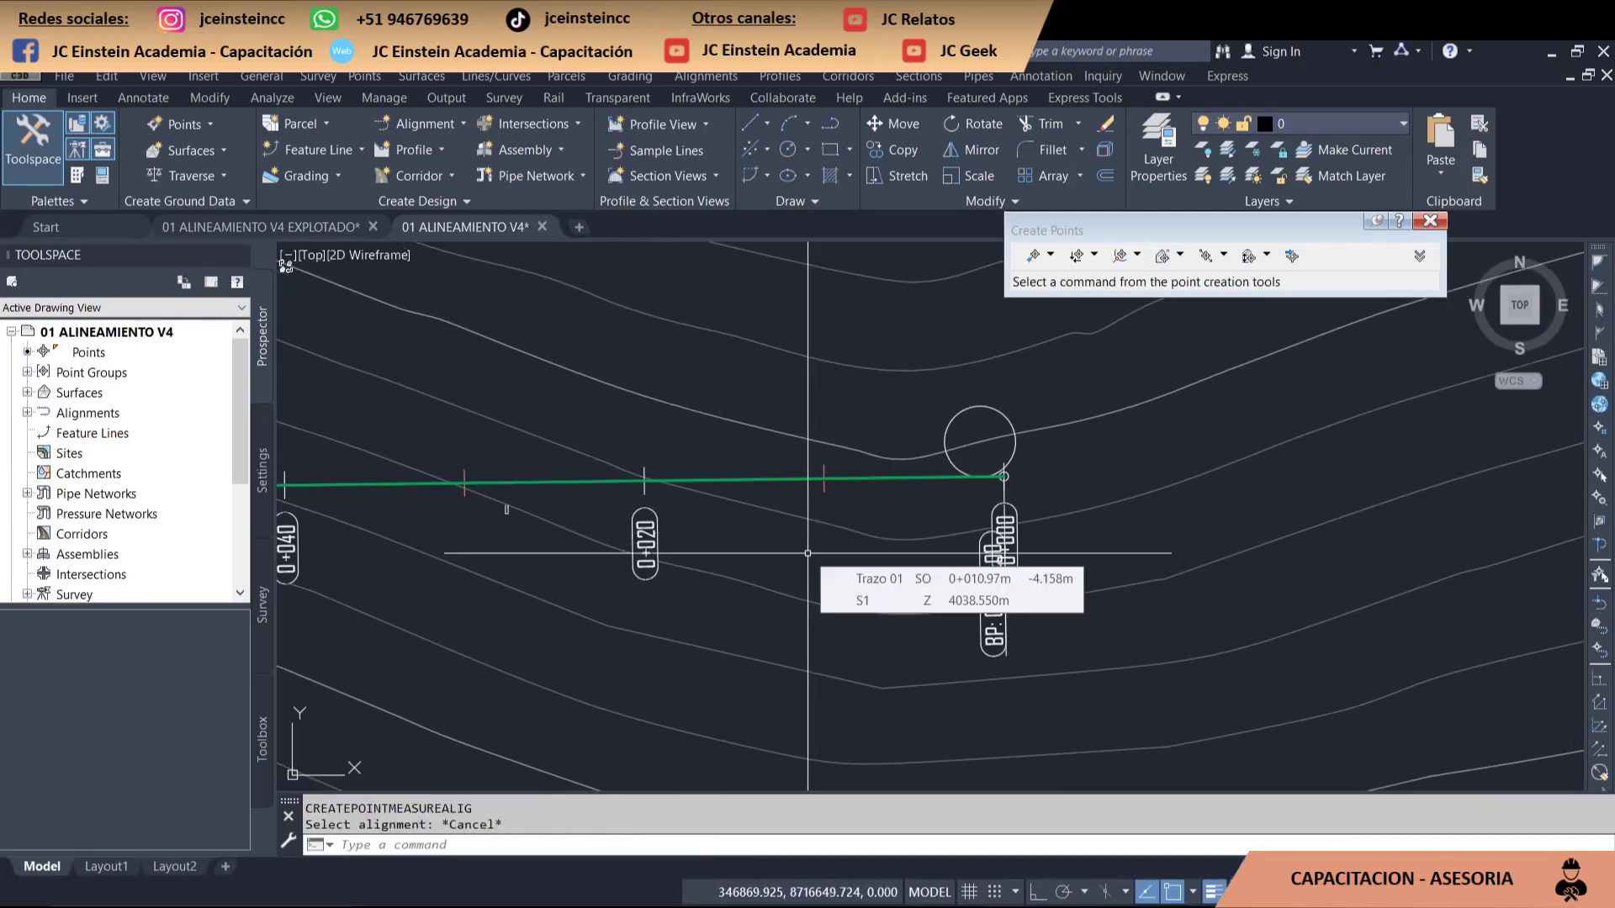
# - In Prospector, expand Point Groups and open the _All Points group's Properties
pyautogui.scroll(-2, 820, 580)
pyautogui.scroll(-2, 831, 609)
pyautogui.scroll(1, 831, 609)
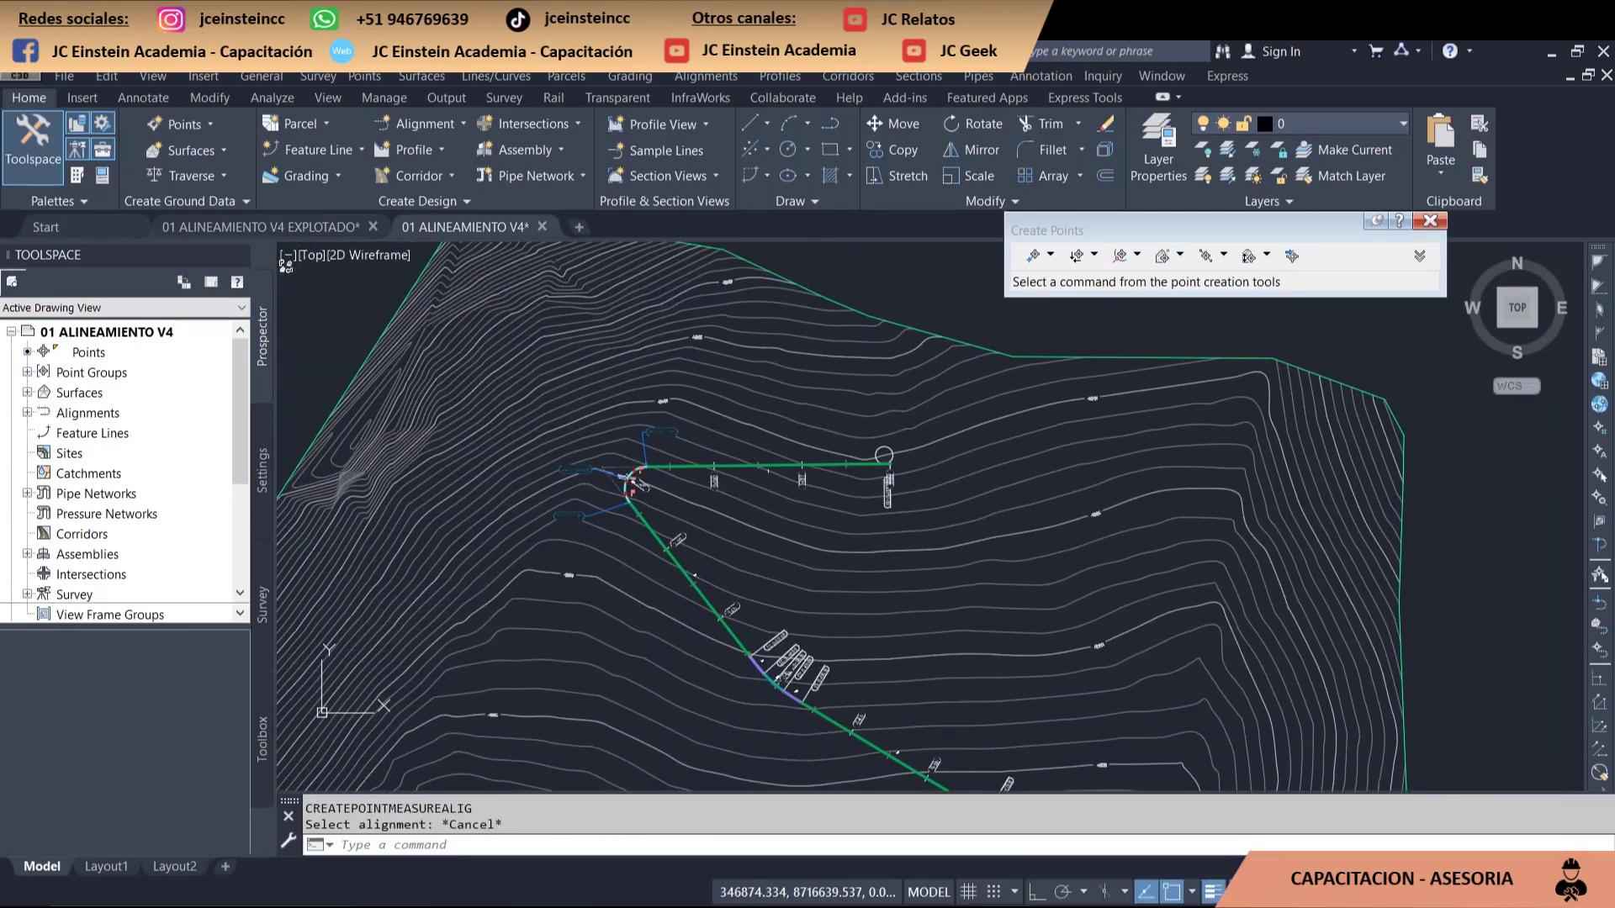
pyautogui.scroll(1, 831, 609)
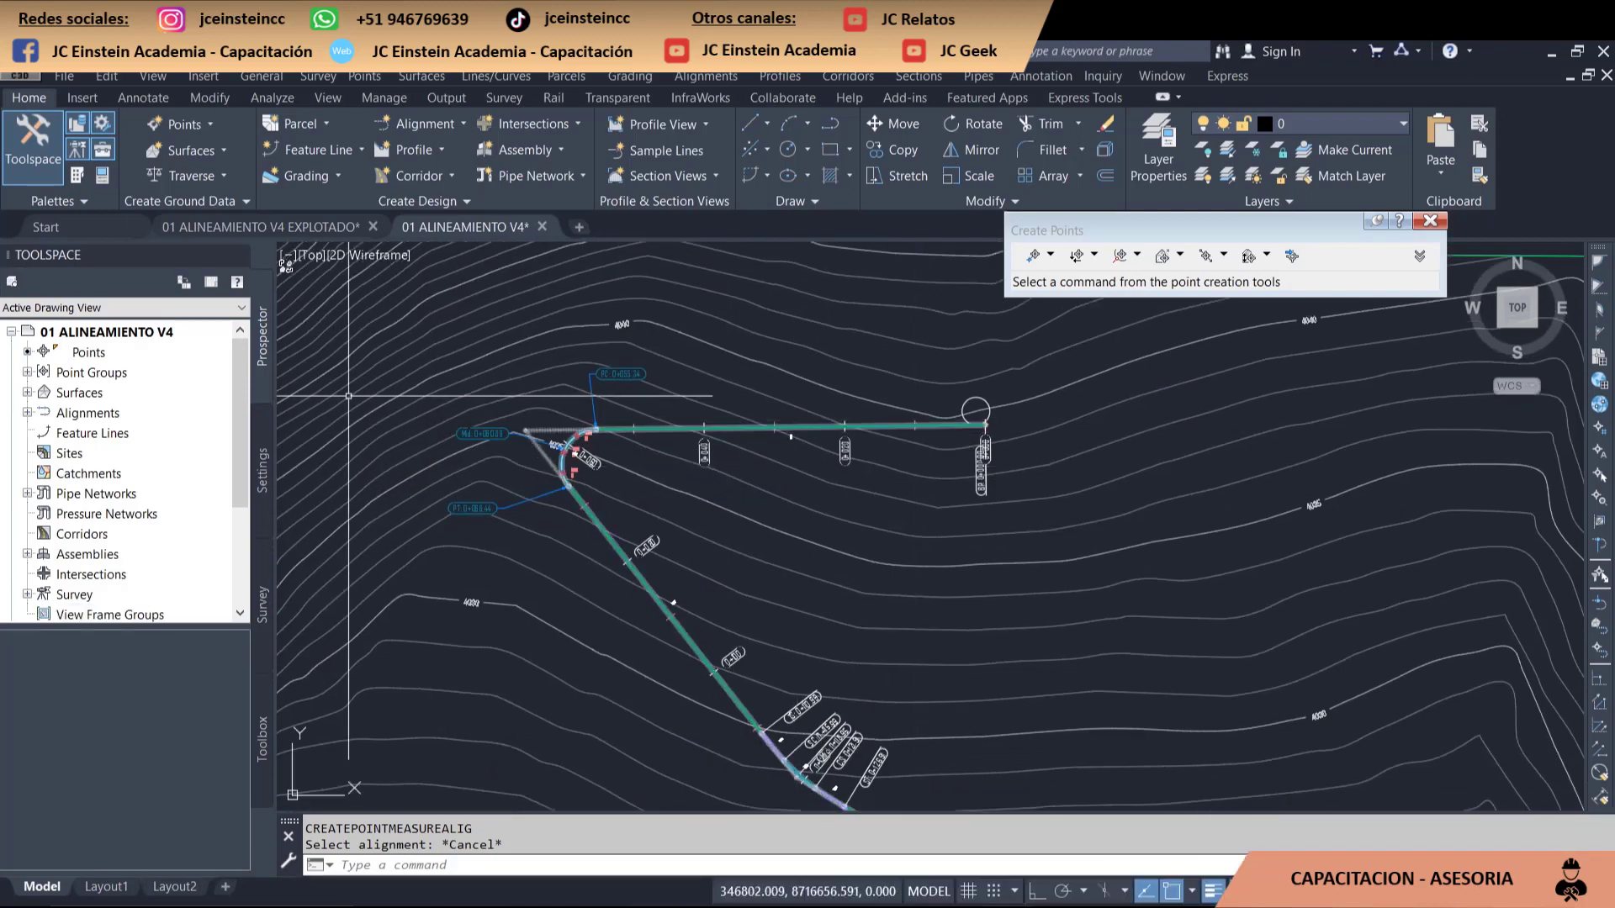
pyautogui.click(26, 373)
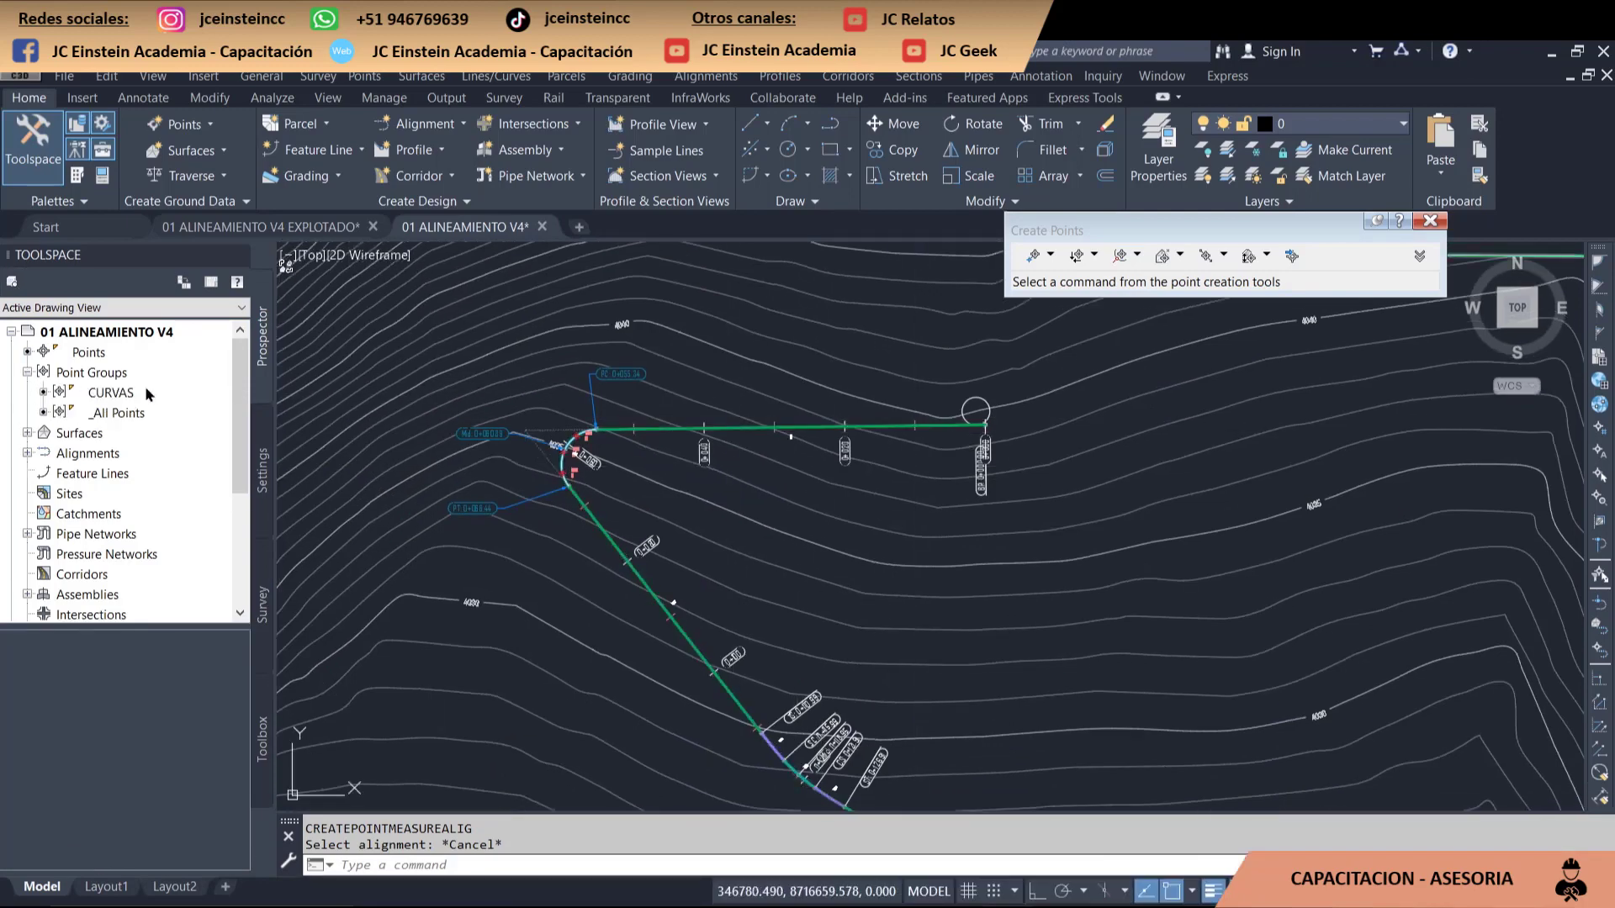
pyautogui.click(76, 376)
pyautogui.rightClick(108, 413)
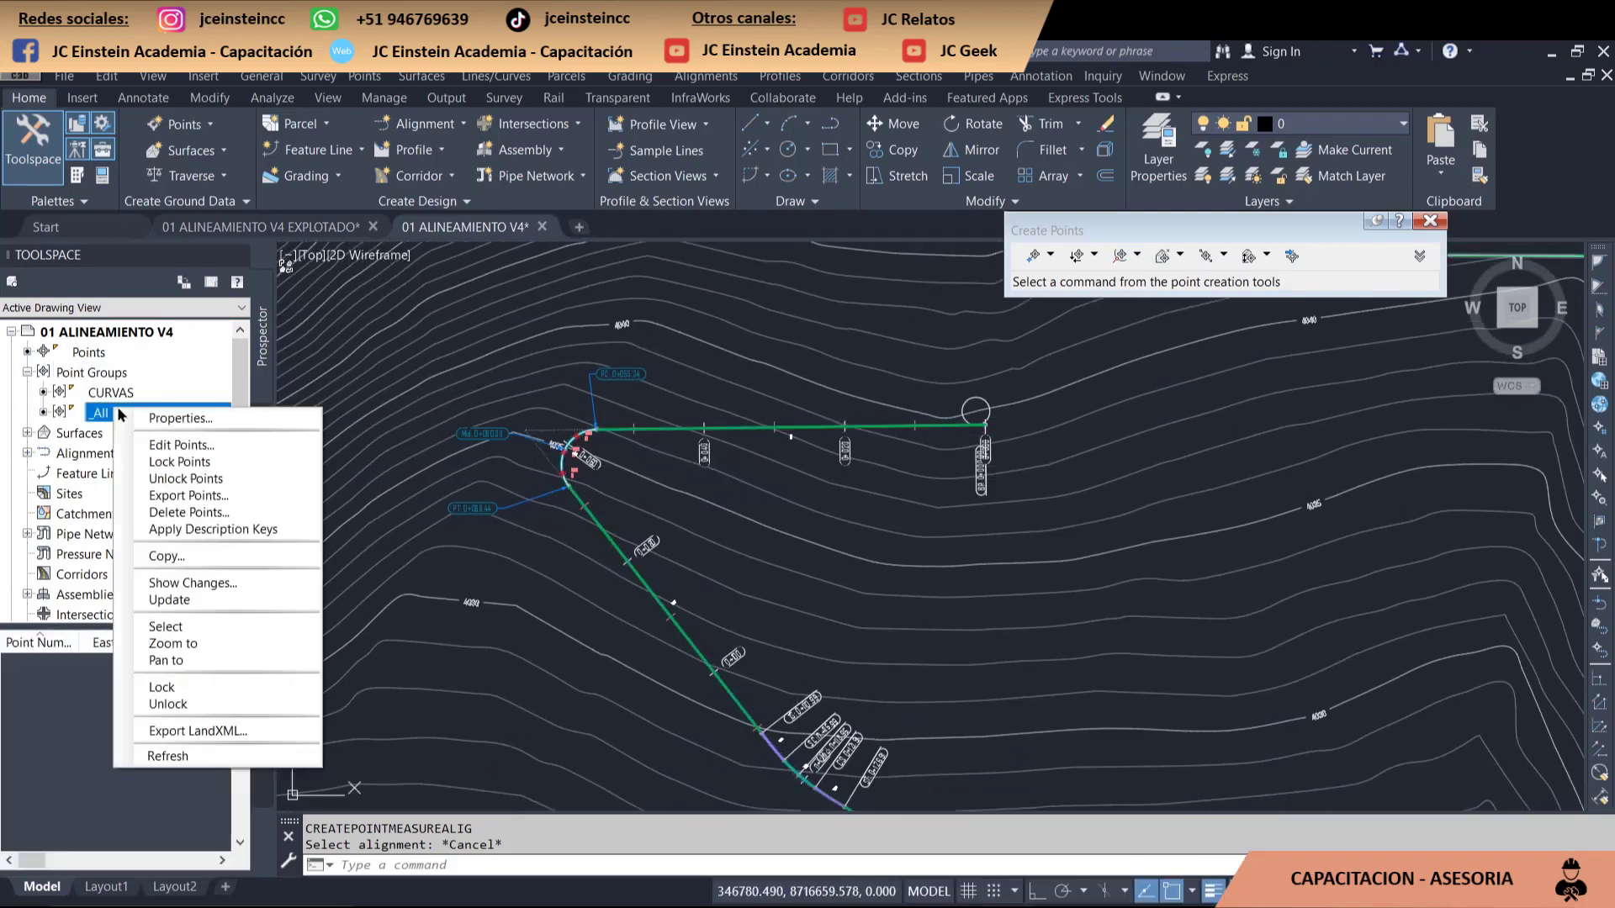
pyautogui.click(203, 432)
# - Give _All Points point style 01 Estilo P and label style 01 Estilo Eti P, then apply
pyautogui.click(519, 543)
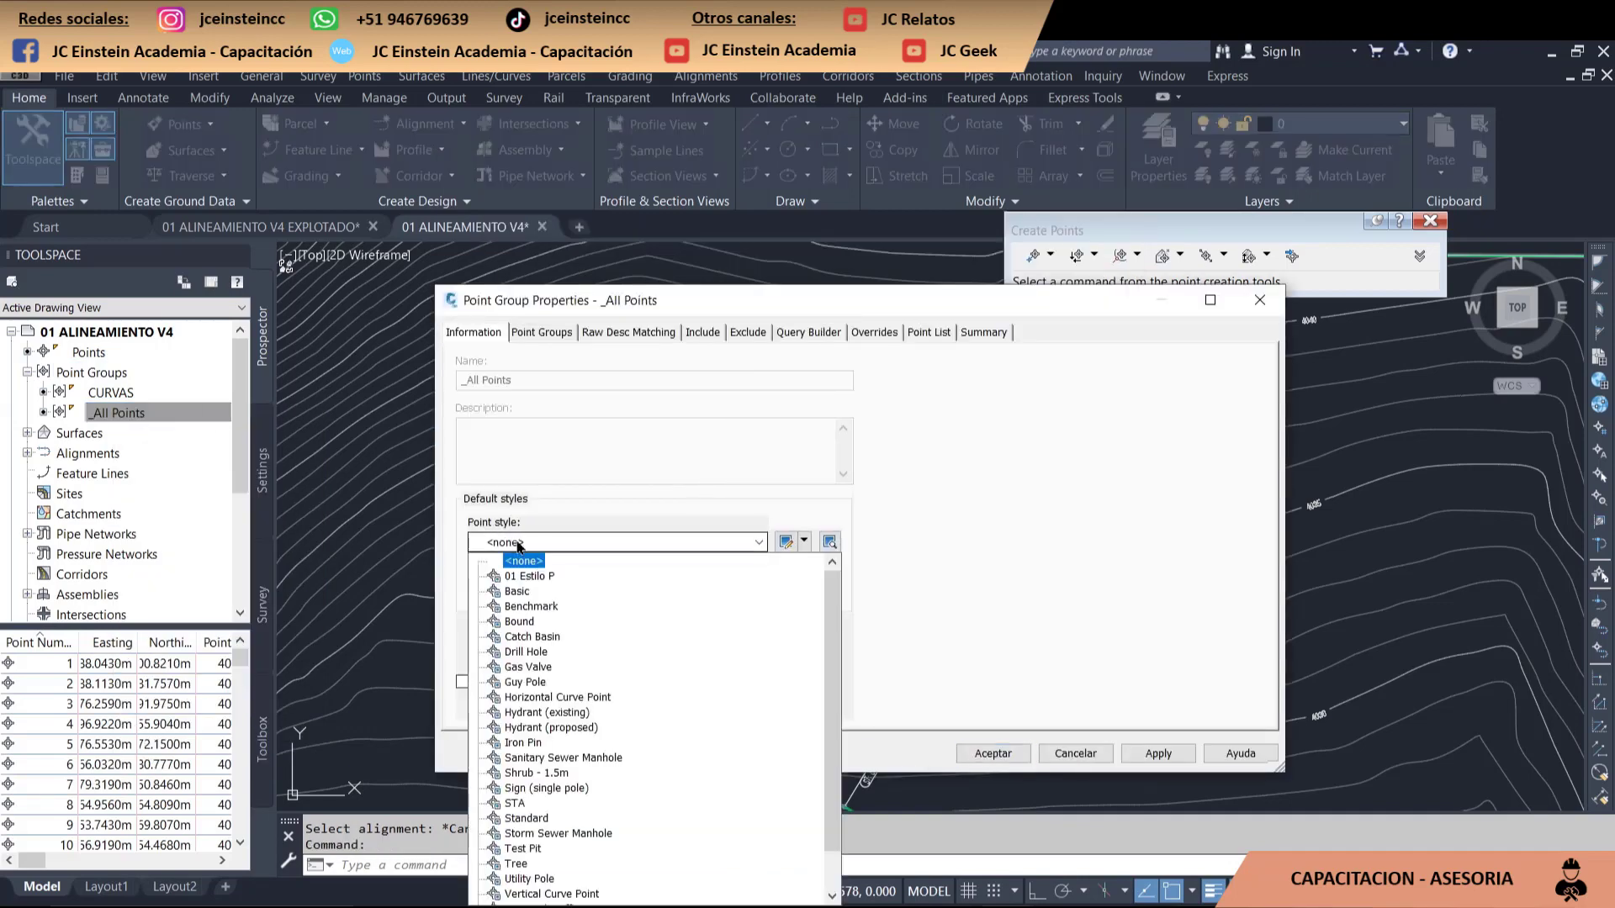
pyautogui.click(528, 578)
pyautogui.click(618, 588)
pyautogui.click(534, 621)
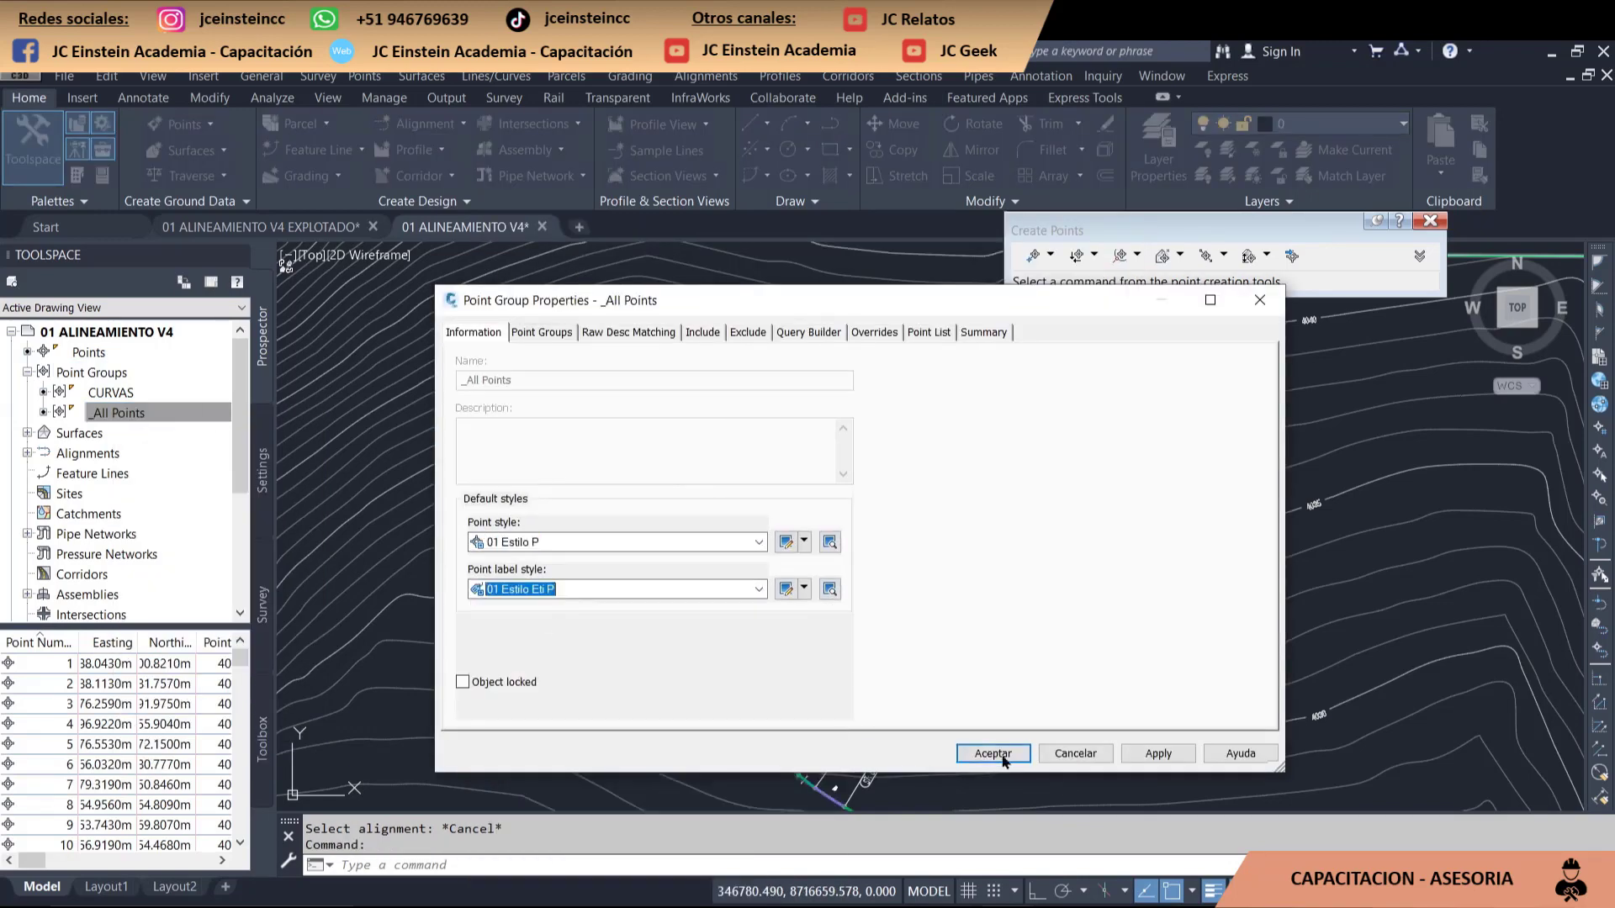
pyautogui.click(1149, 757)
pyautogui.click(995, 754)
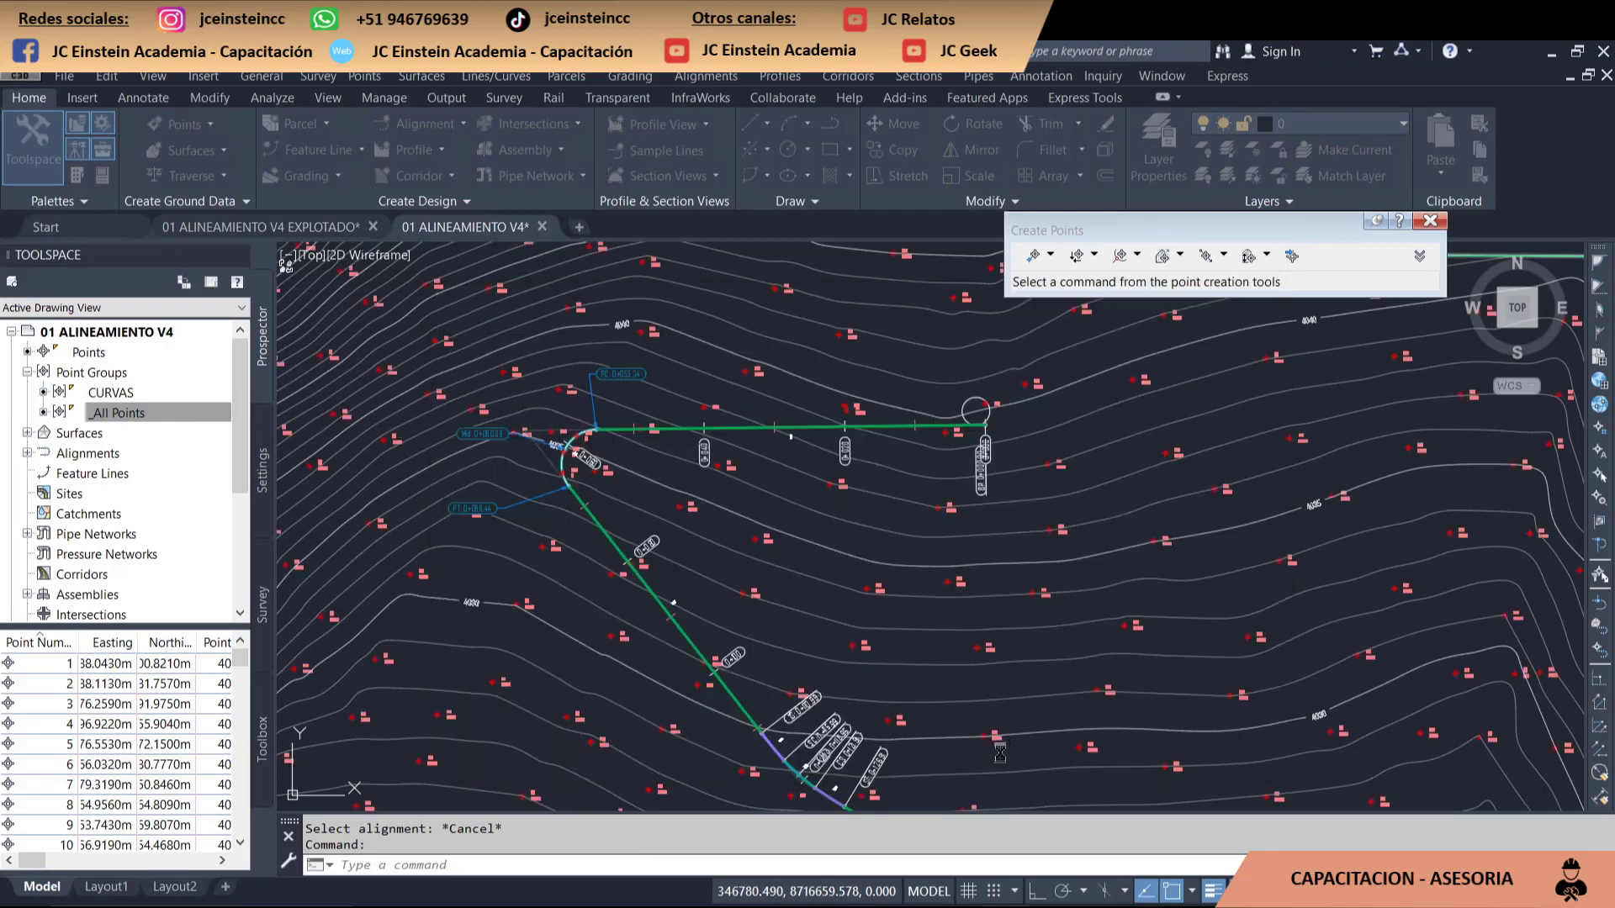
# - Pan and zoom along Trazo 01 from station 0+040 past 0+140, checking the restyled points
pyautogui.scroll(4, 949, 395)
pyautogui.scroll(2, 949, 395)
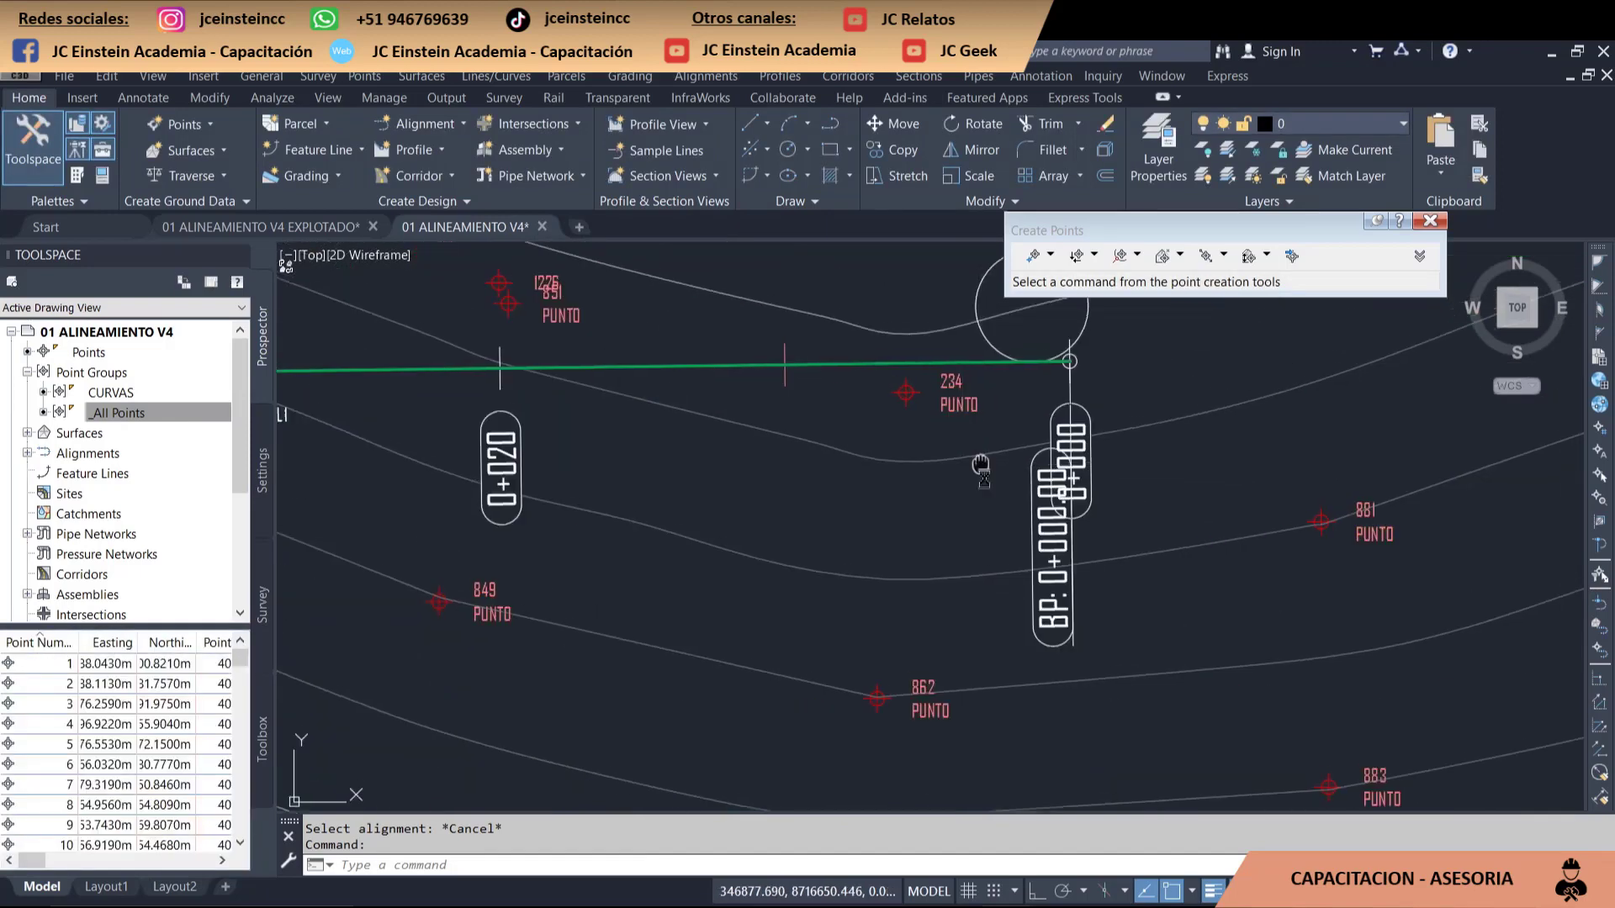
pyautogui.scroll(2, 1166, 453)
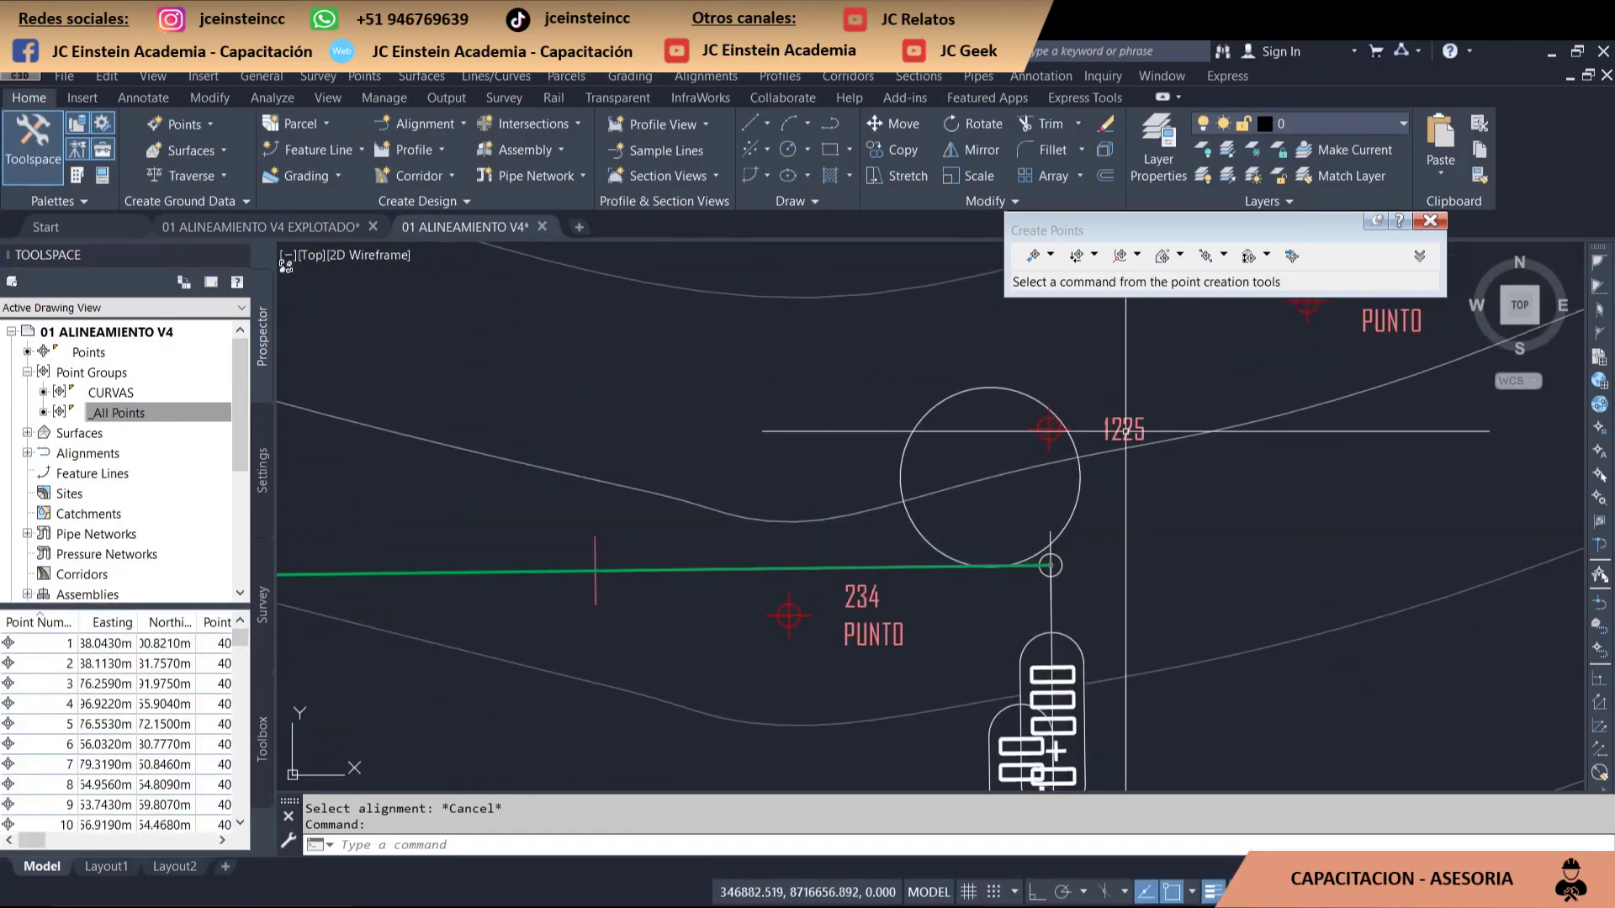
pyautogui.scroll(-1, 1094, 454)
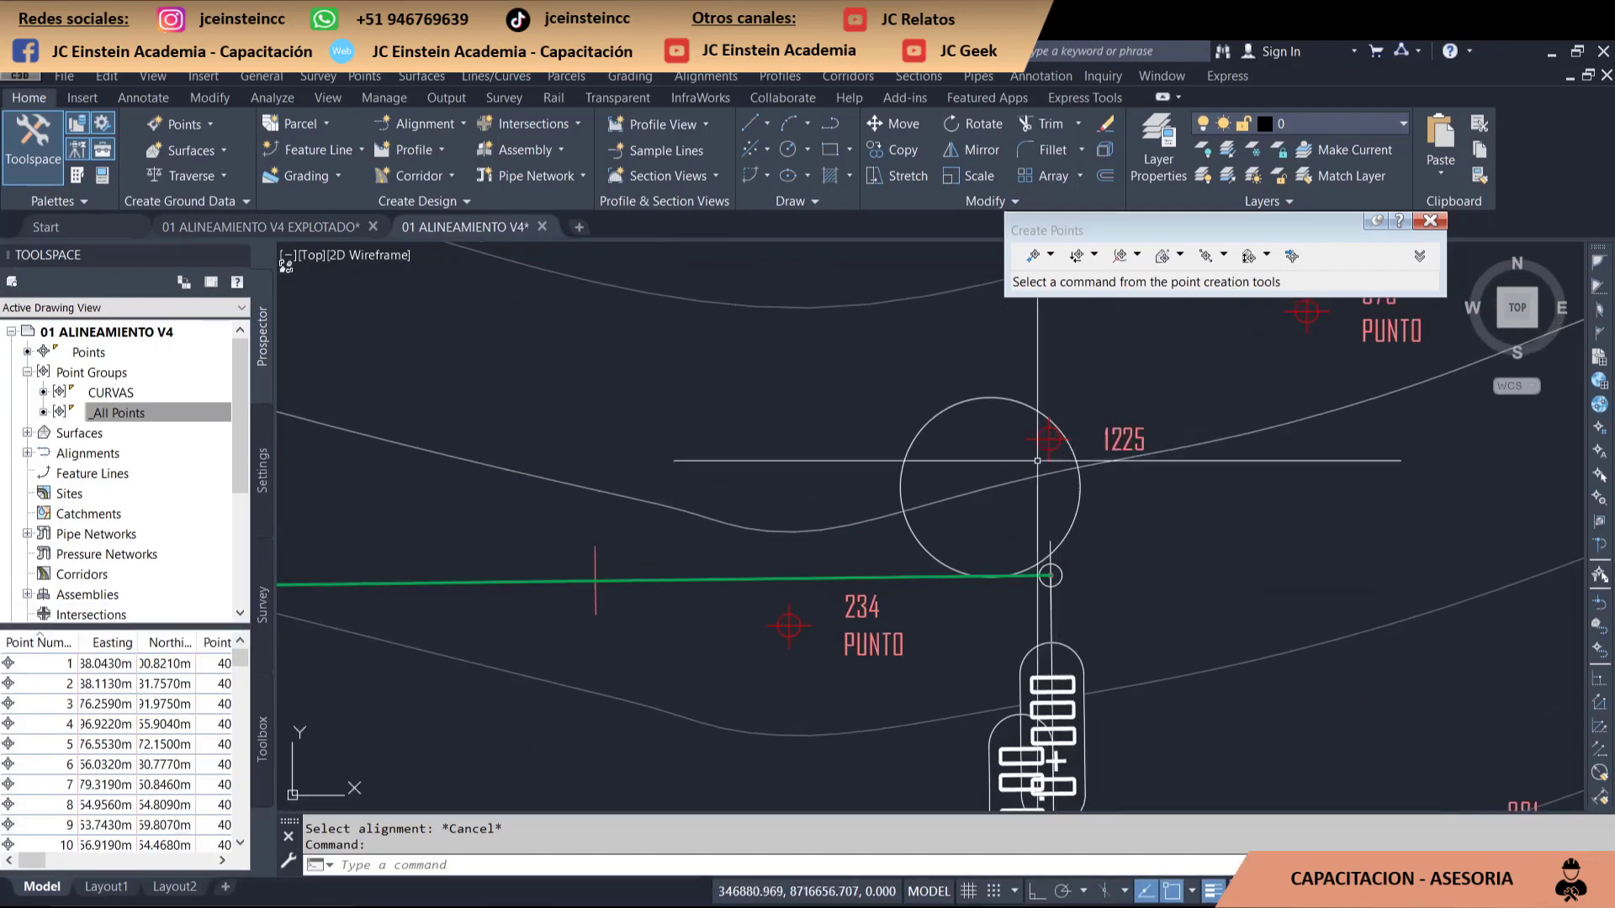
pyautogui.scroll(-1, 1084, 462)
pyautogui.moveTo(504, 454); pyautogui.dragTo(1245, 461, button='middle')
pyautogui.scroll(-1, 674, 465)
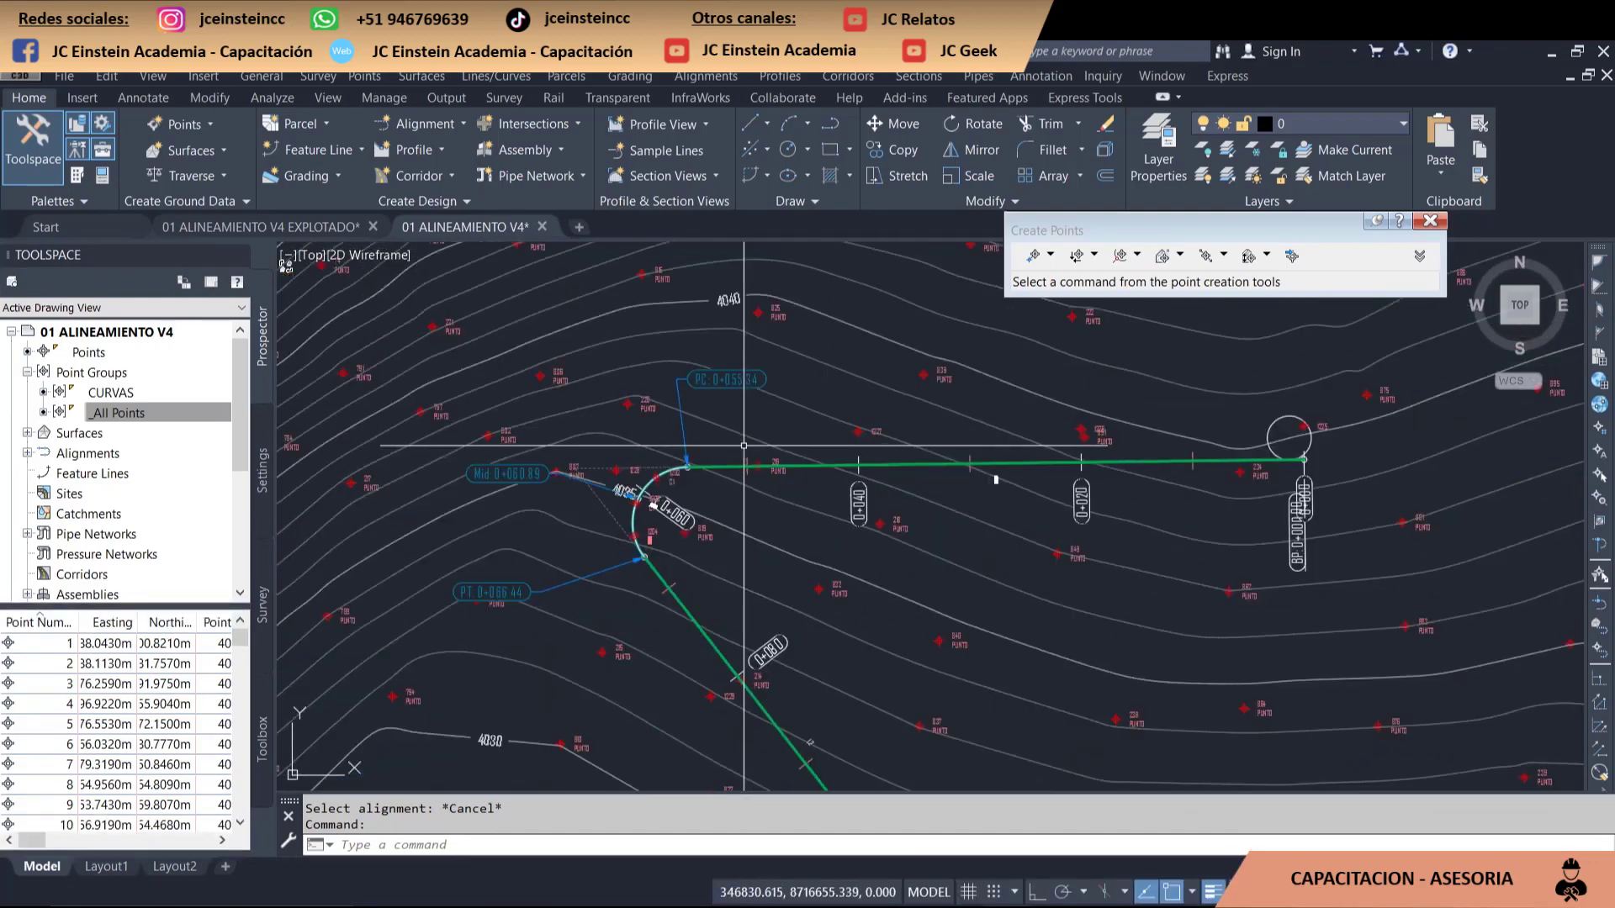
pyautogui.scroll(-1, 674, 465)
pyautogui.moveTo(674, 465); pyautogui.dragTo(673, 311, button='middle')
pyautogui.scroll(1, 671, 392)
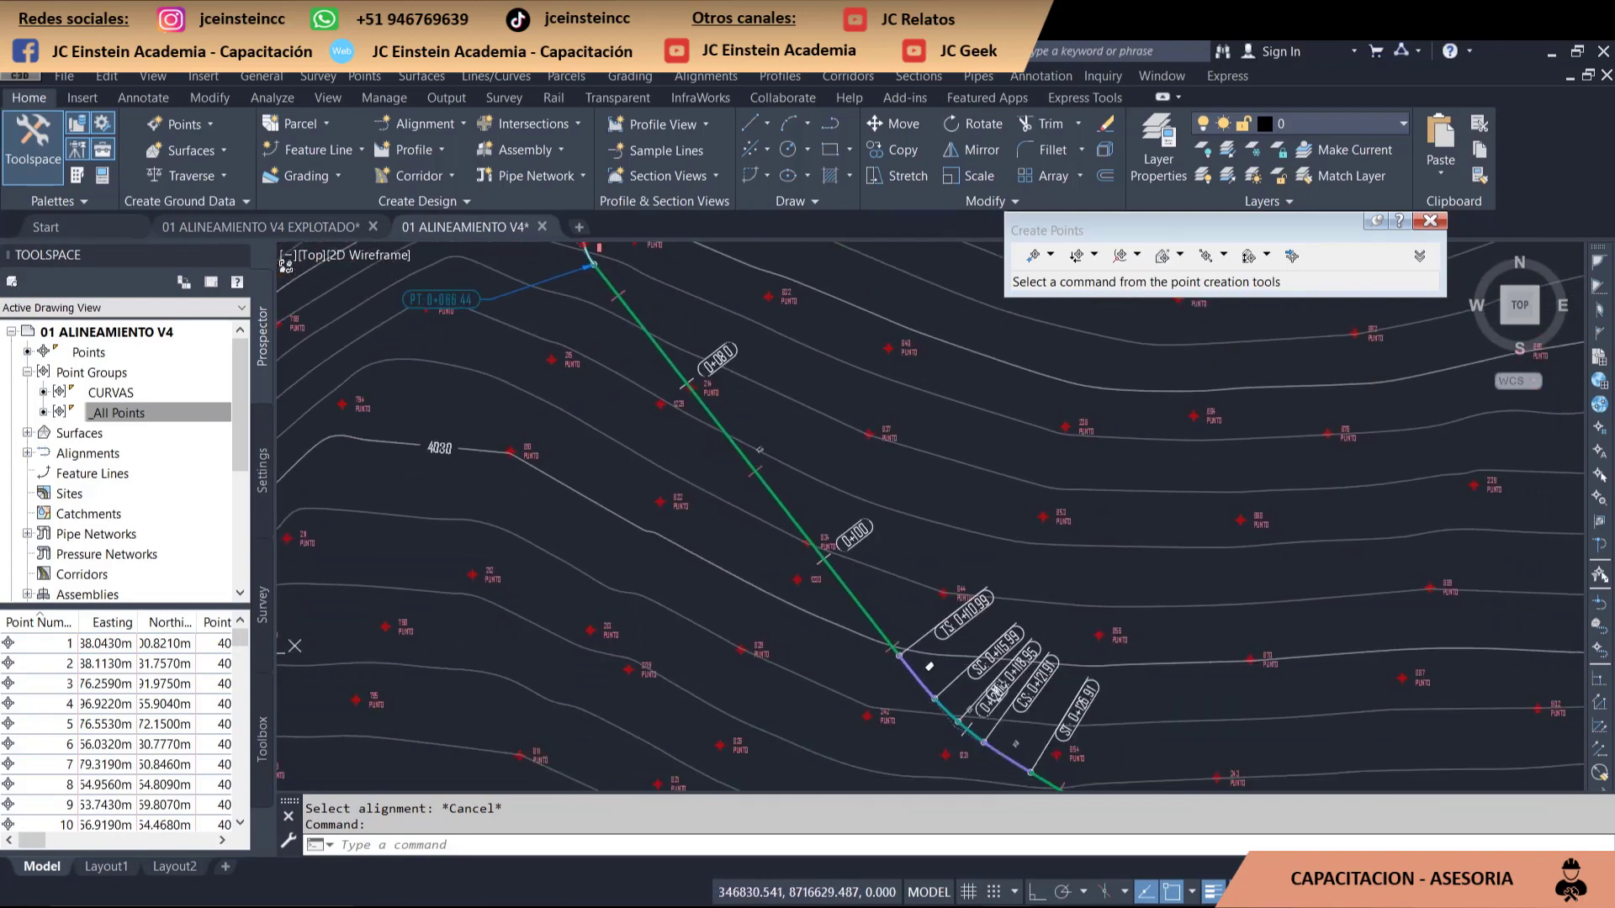
pyautogui.scroll(2, 671, 392)
pyautogui.moveTo(865, 461); pyautogui.dragTo(715, 252, button='middle')
pyautogui.moveTo(740, 468); pyautogui.dragTo(665, 379, button='middle')
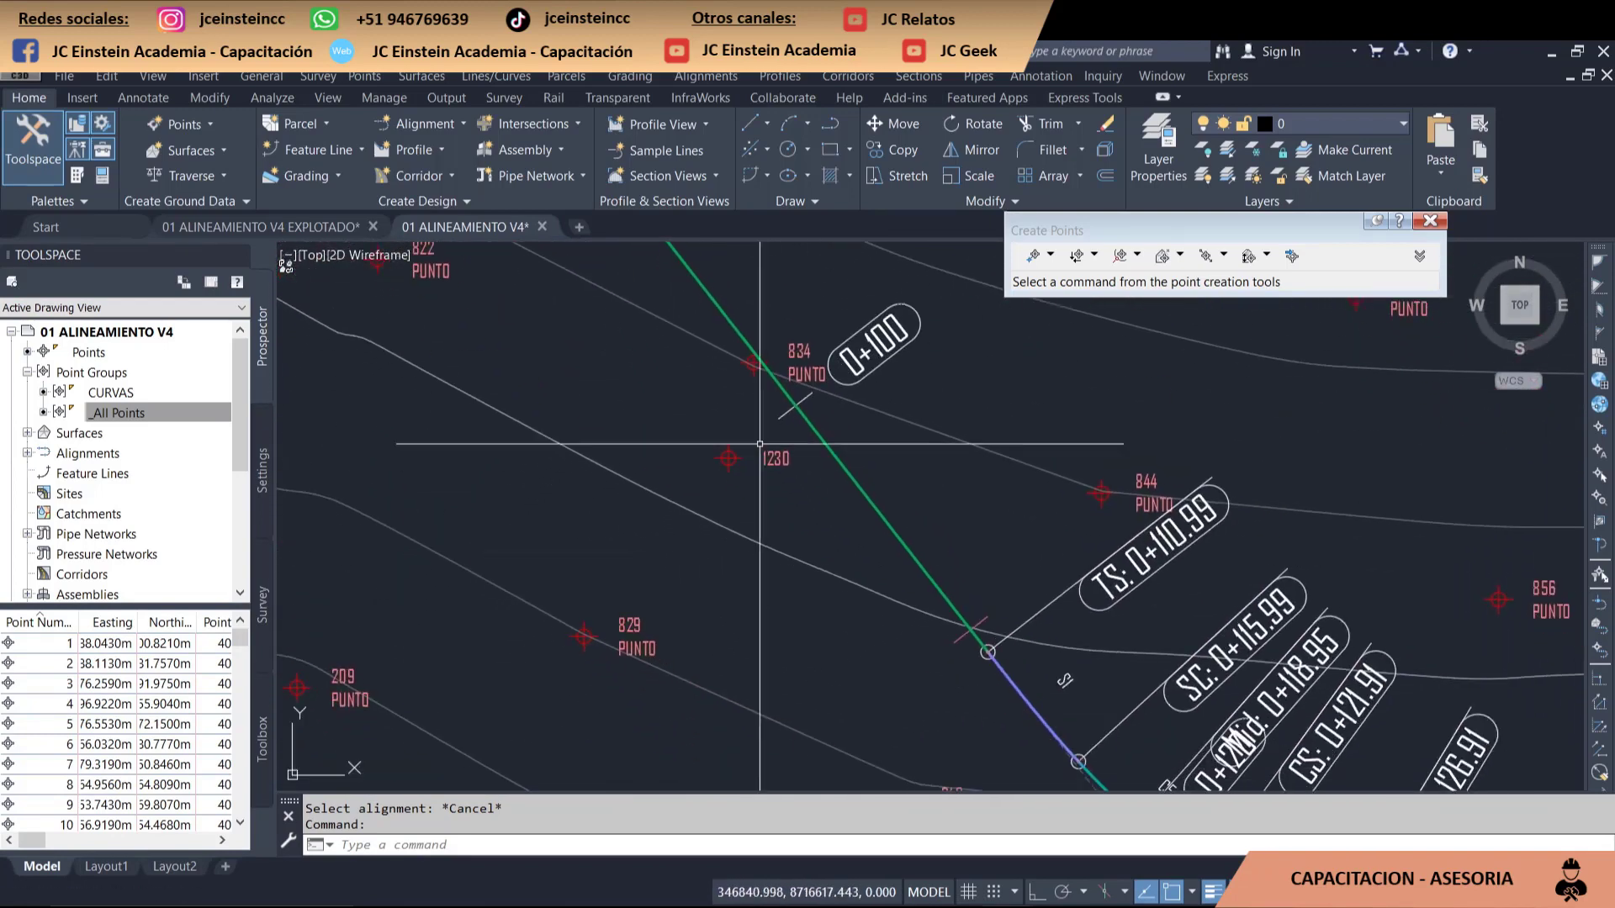
pyautogui.moveTo(763, 450); pyautogui.dragTo(454, 252, button='middle')
pyautogui.moveTo(799, 547); pyautogui.dragTo(618, 295, button='middle')
pyautogui.moveTo(807, 673); pyautogui.dragTo(793, 330, button='middle')
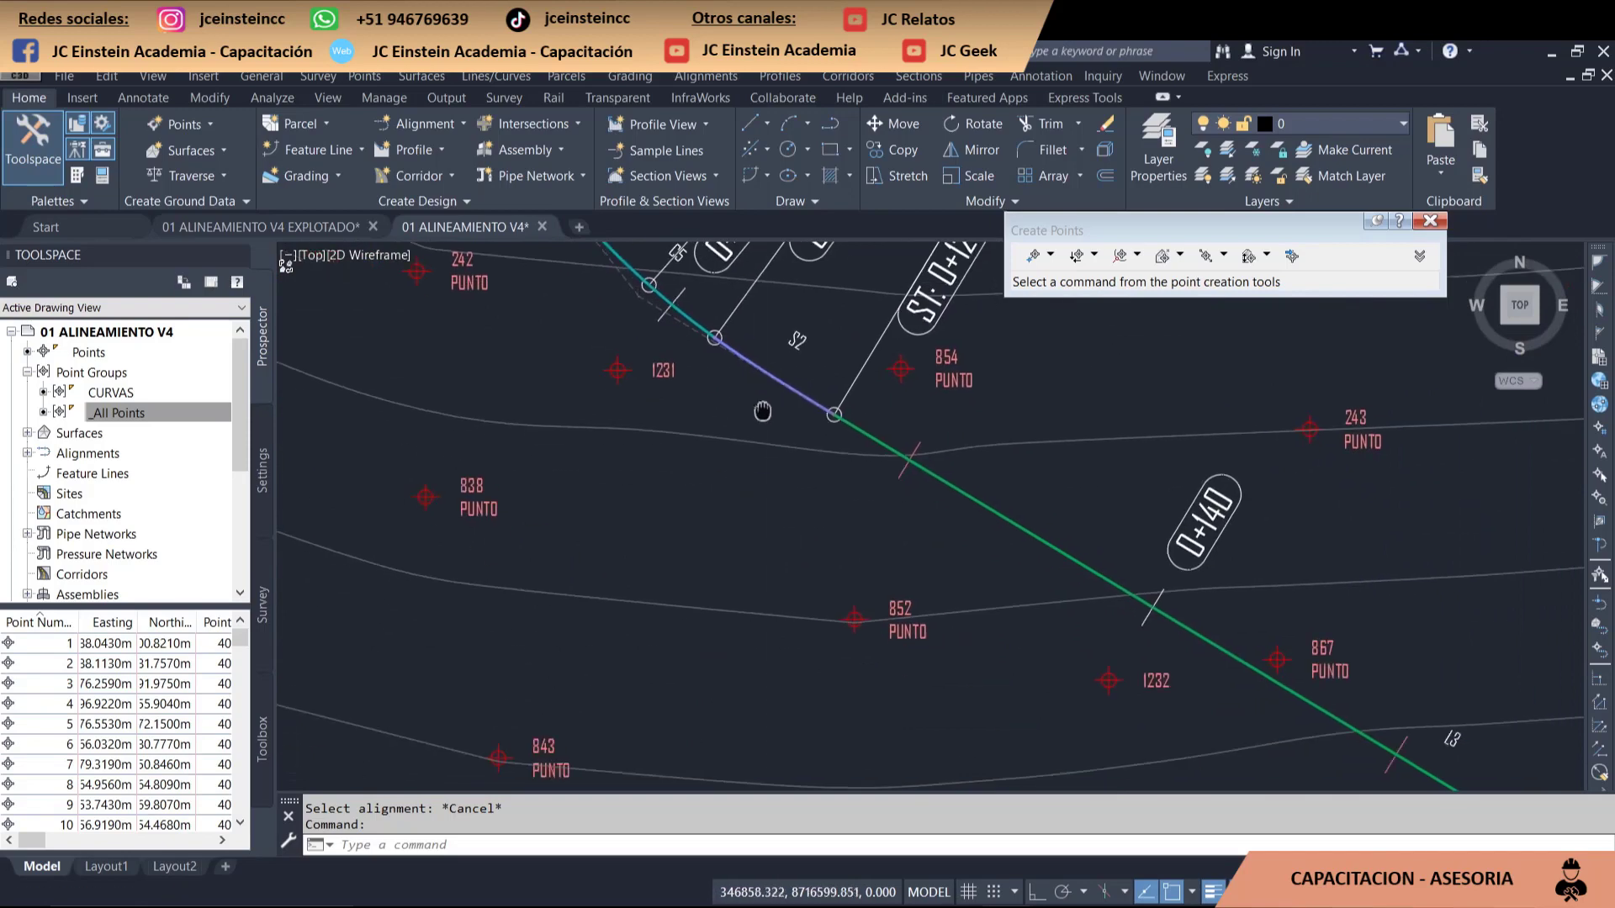
# - Review the points from PC 0+175.91 to station 0+300, then bring up the point creation commands
pyautogui.scroll(-3, 807, 448)
pyautogui.moveTo(914, 551); pyautogui.dragTo(822, 501, button='middle')
pyautogui.moveTo(967, 615); pyautogui.dragTo(808, 333, button='middle')
pyautogui.moveTo(990, 590); pyautogui.dragTo(1085, 445, button='middle')
pyautogui.moveTo(926, 639)
pyautogui.mouseDown(button='middle')
pyautogui.moveTo(950, 505)
pyautogui.moveTo(942, 521)
pyautogui.moveTo(1017, 379)
pyautogui.mouseUp(button='middle')
pyautogui.moveTo(879, 665); pyautogui.dragTo(960, 518, button='middle')
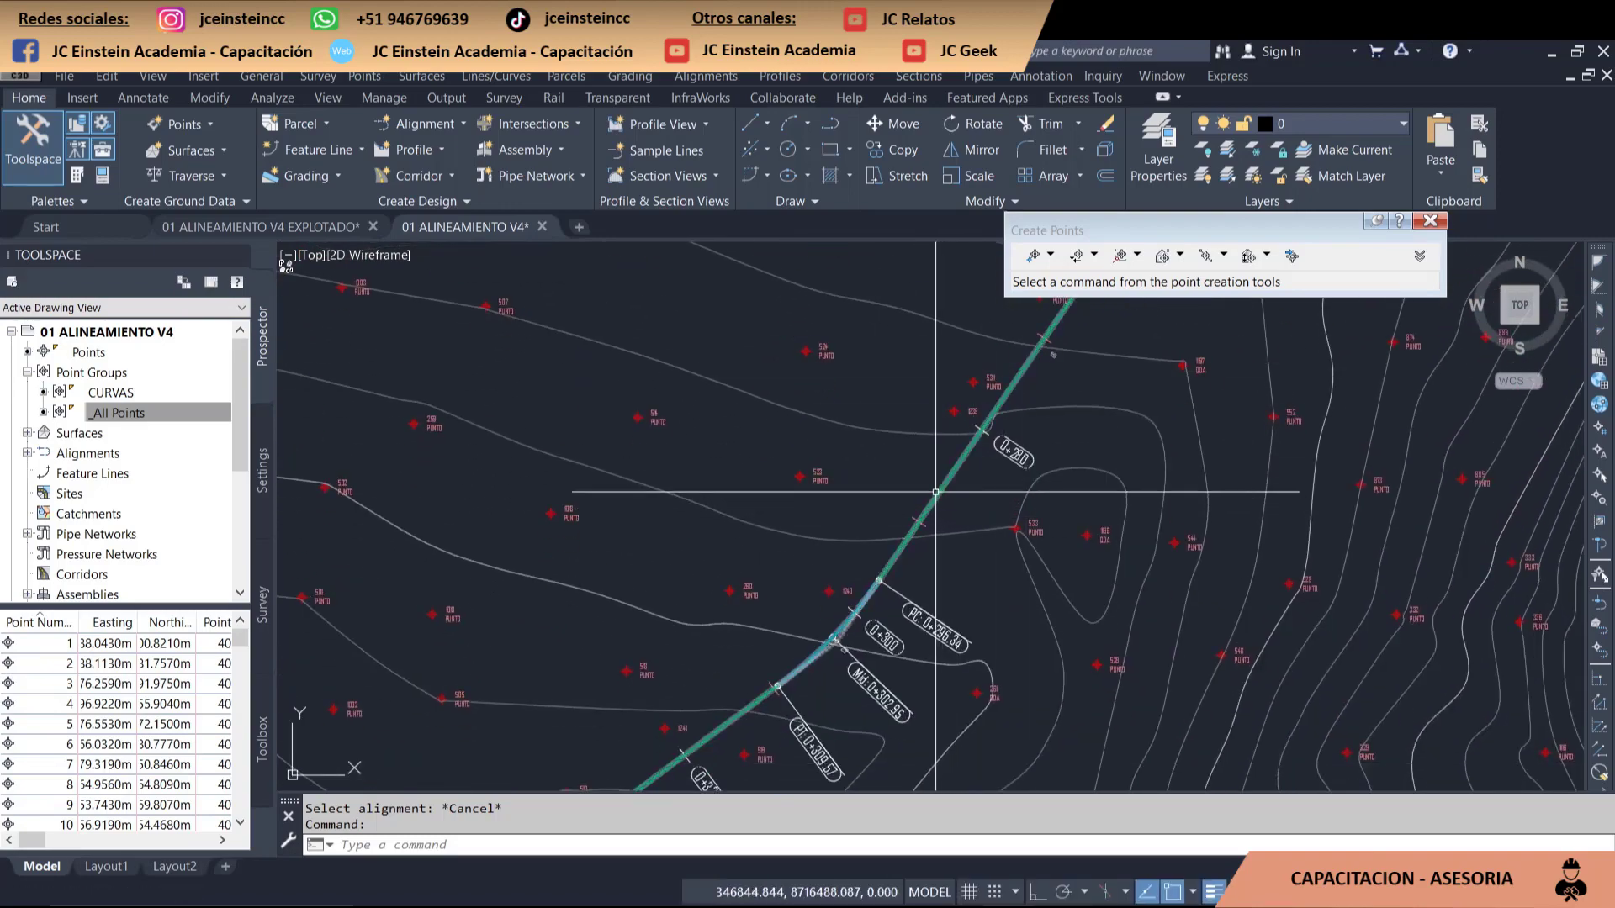
pyautogui.scroll(-3, 941, 516)
pyautogui.scroll(-3, 942, 488)
pyautogui.scroll(-2, 943, 459)
pyautogui.scroll(5, 943, 458)
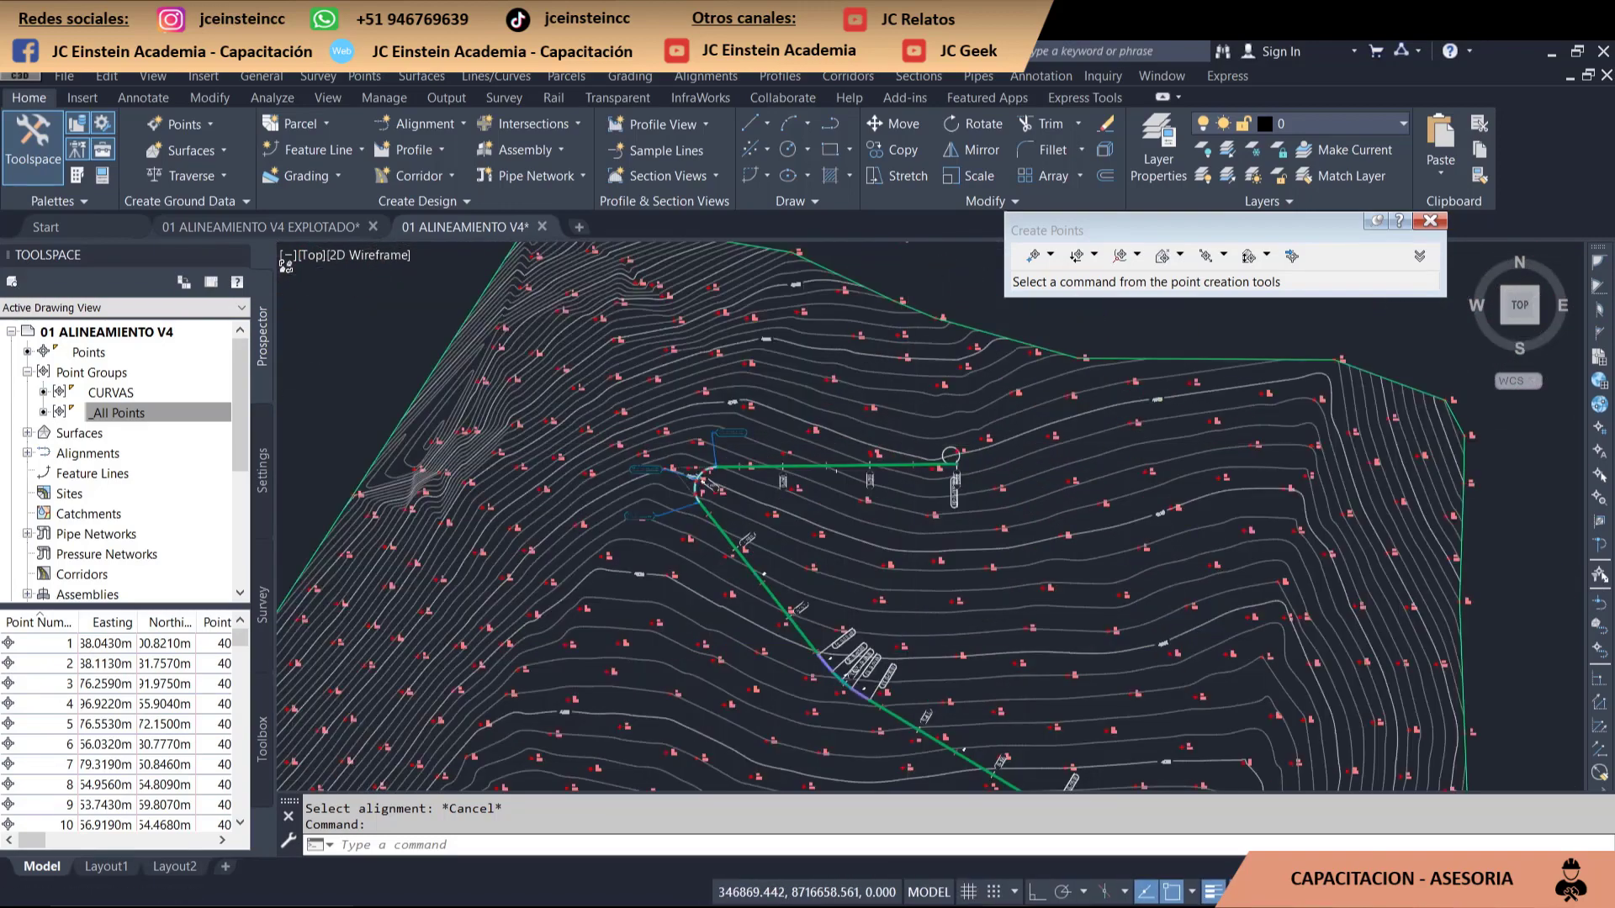
pyautogui.scroll(3, 1009, 488)
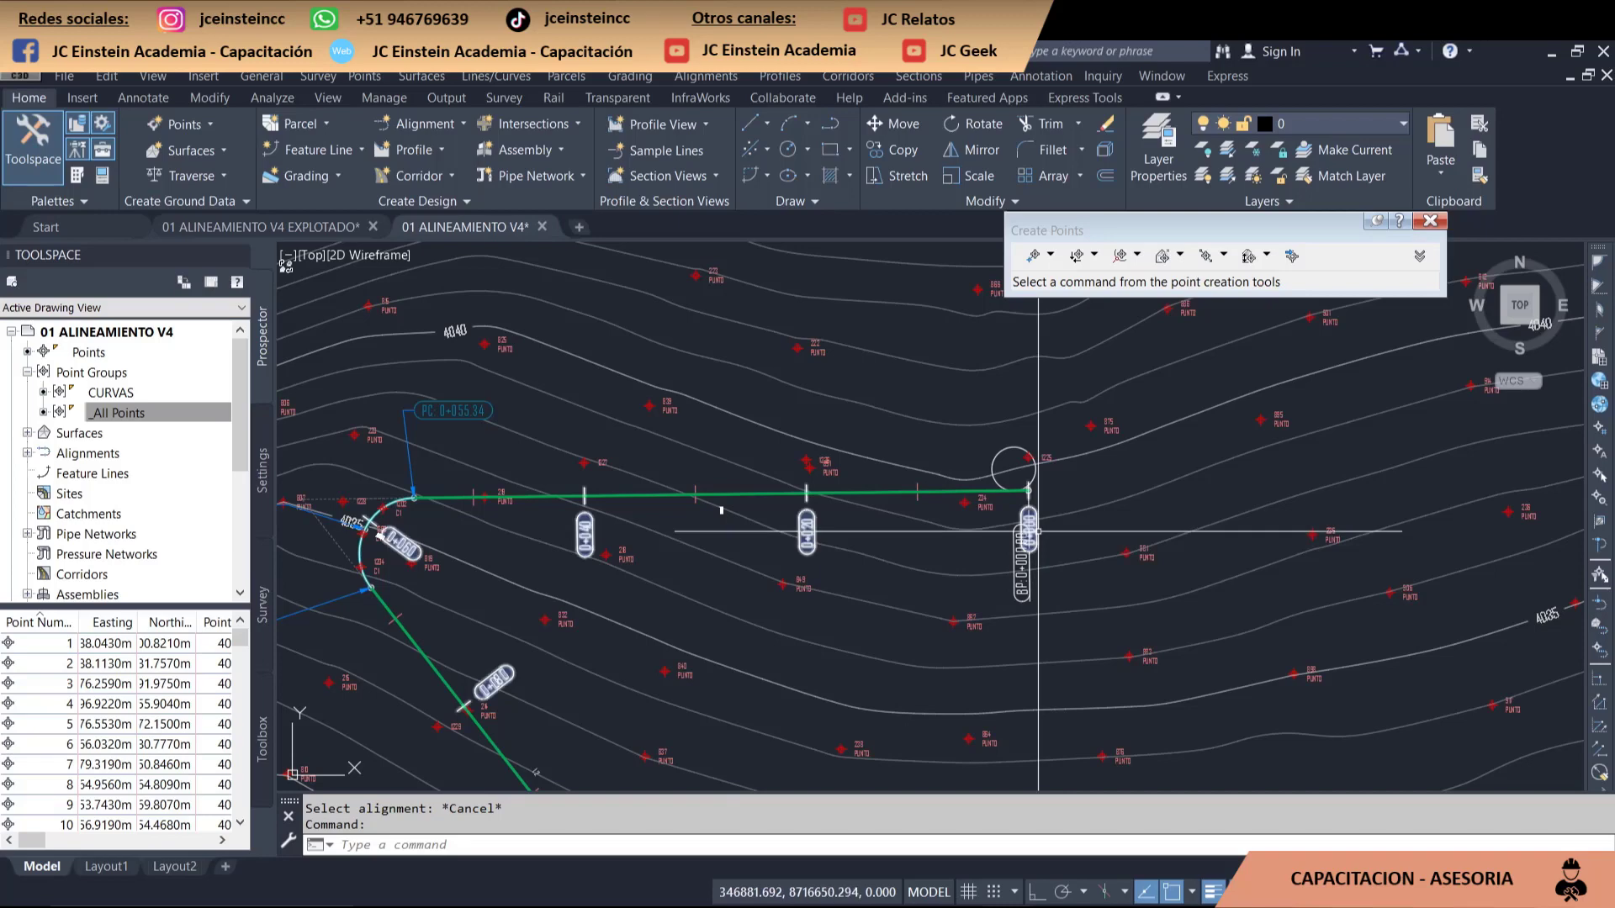
pyautogui.scroll(5, 1038, 532)
pyautogui.scroll(-2, 1042, 478)
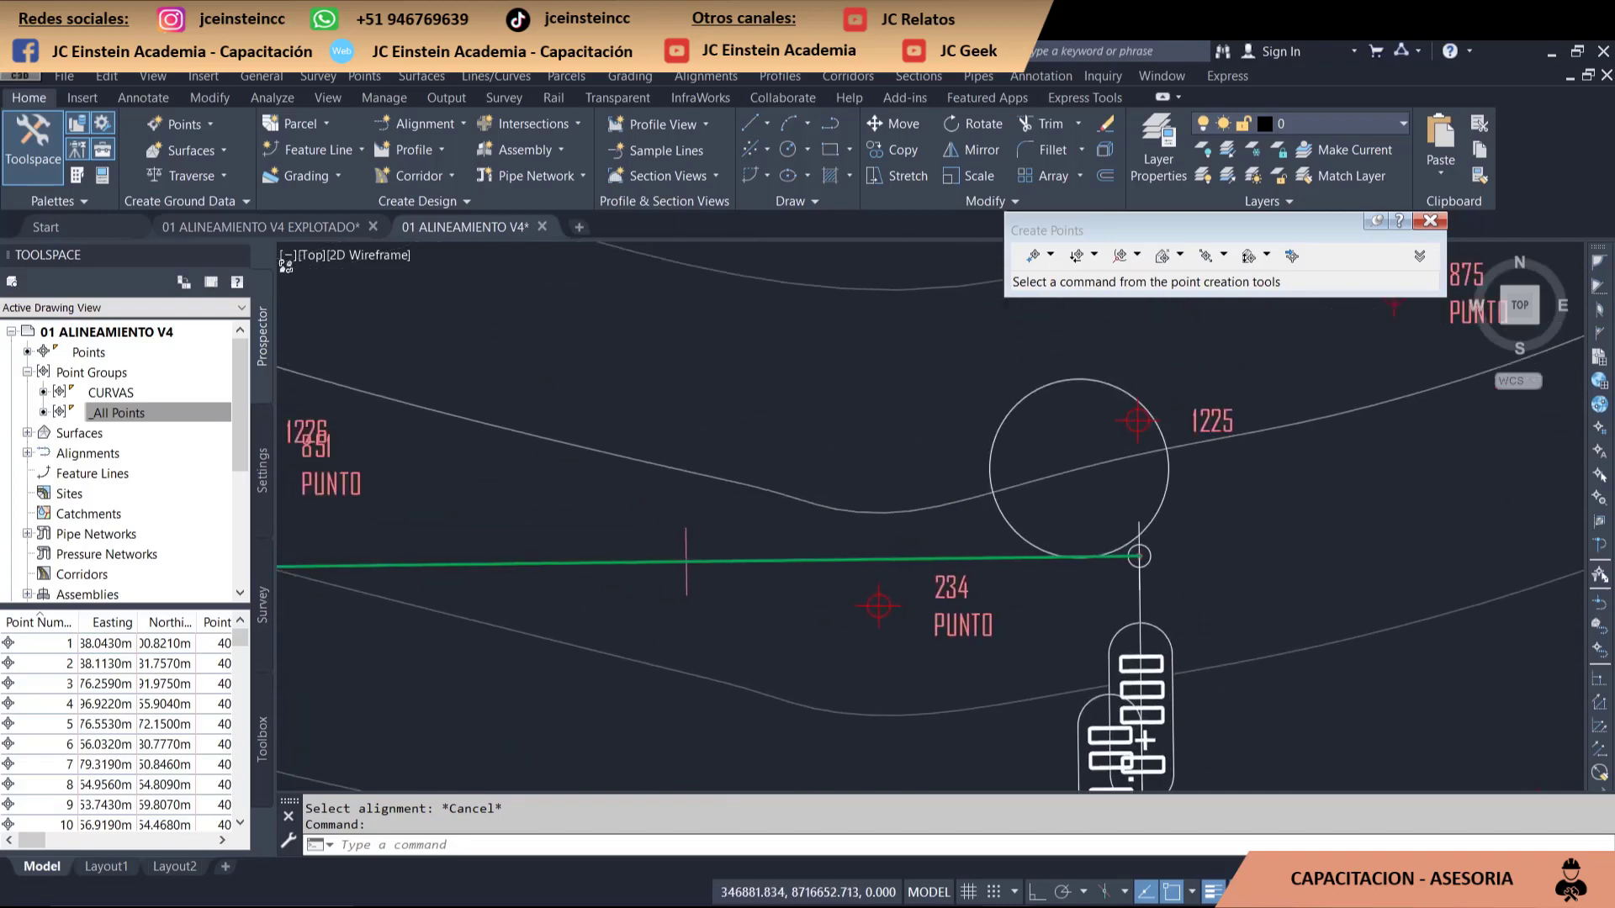
pyautogui.scroll(-4, 1130, 547)
pyautogui.scroll(2, 1175, 543)
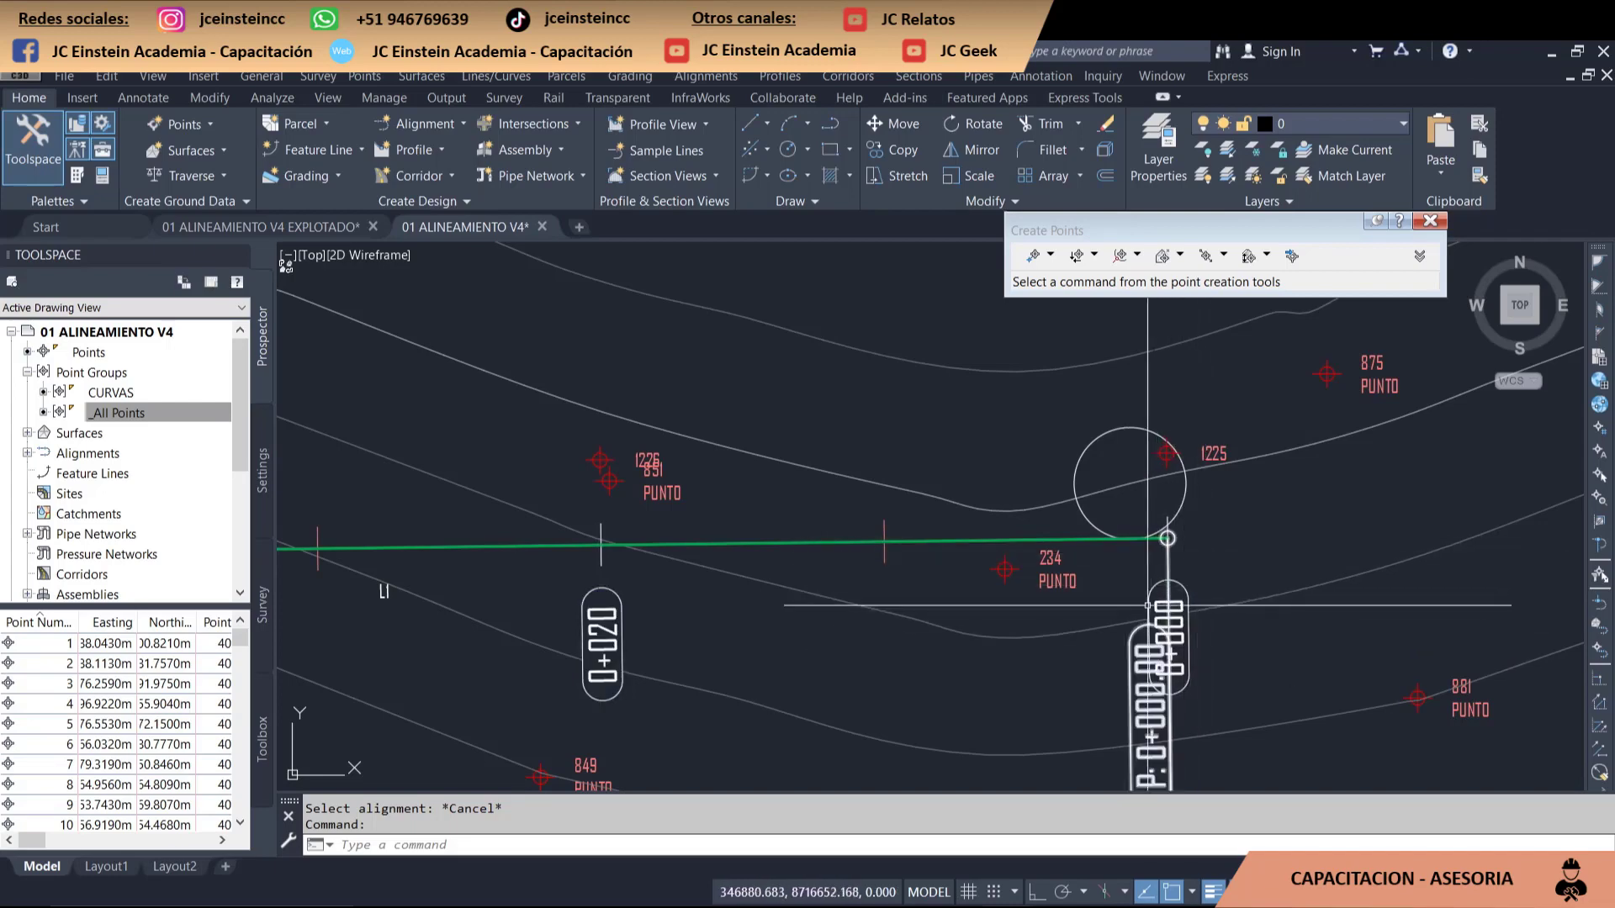
pyautogui.scroll(-2, 894, 616)
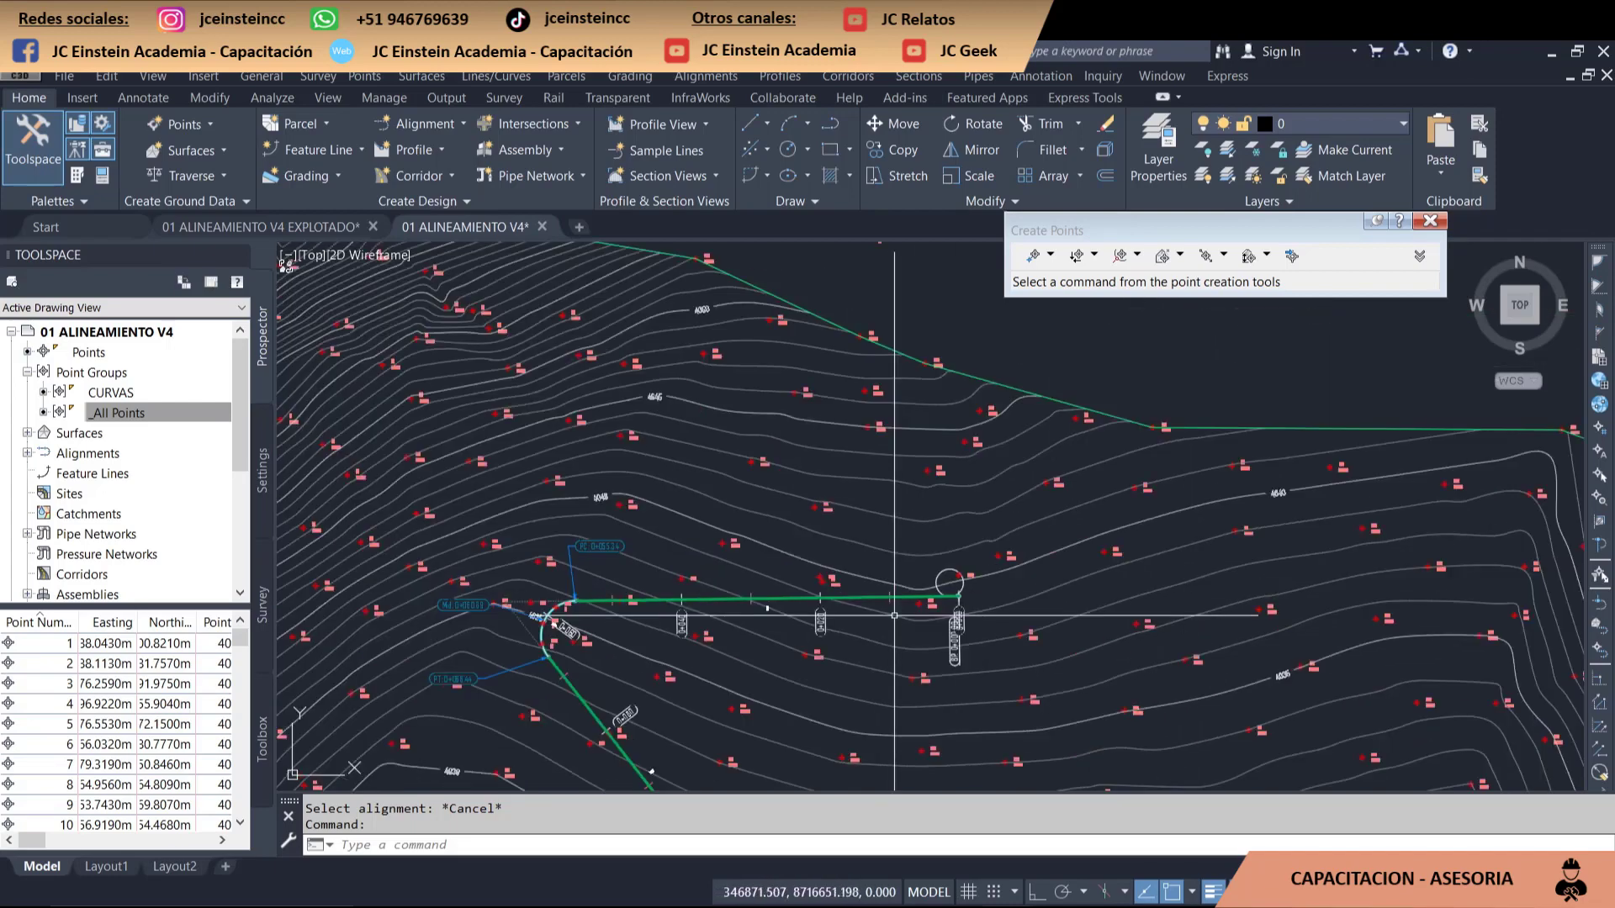
pyautogui.moveTo(894, 616); pyautogui.dragTo(966, 536, button='middle')
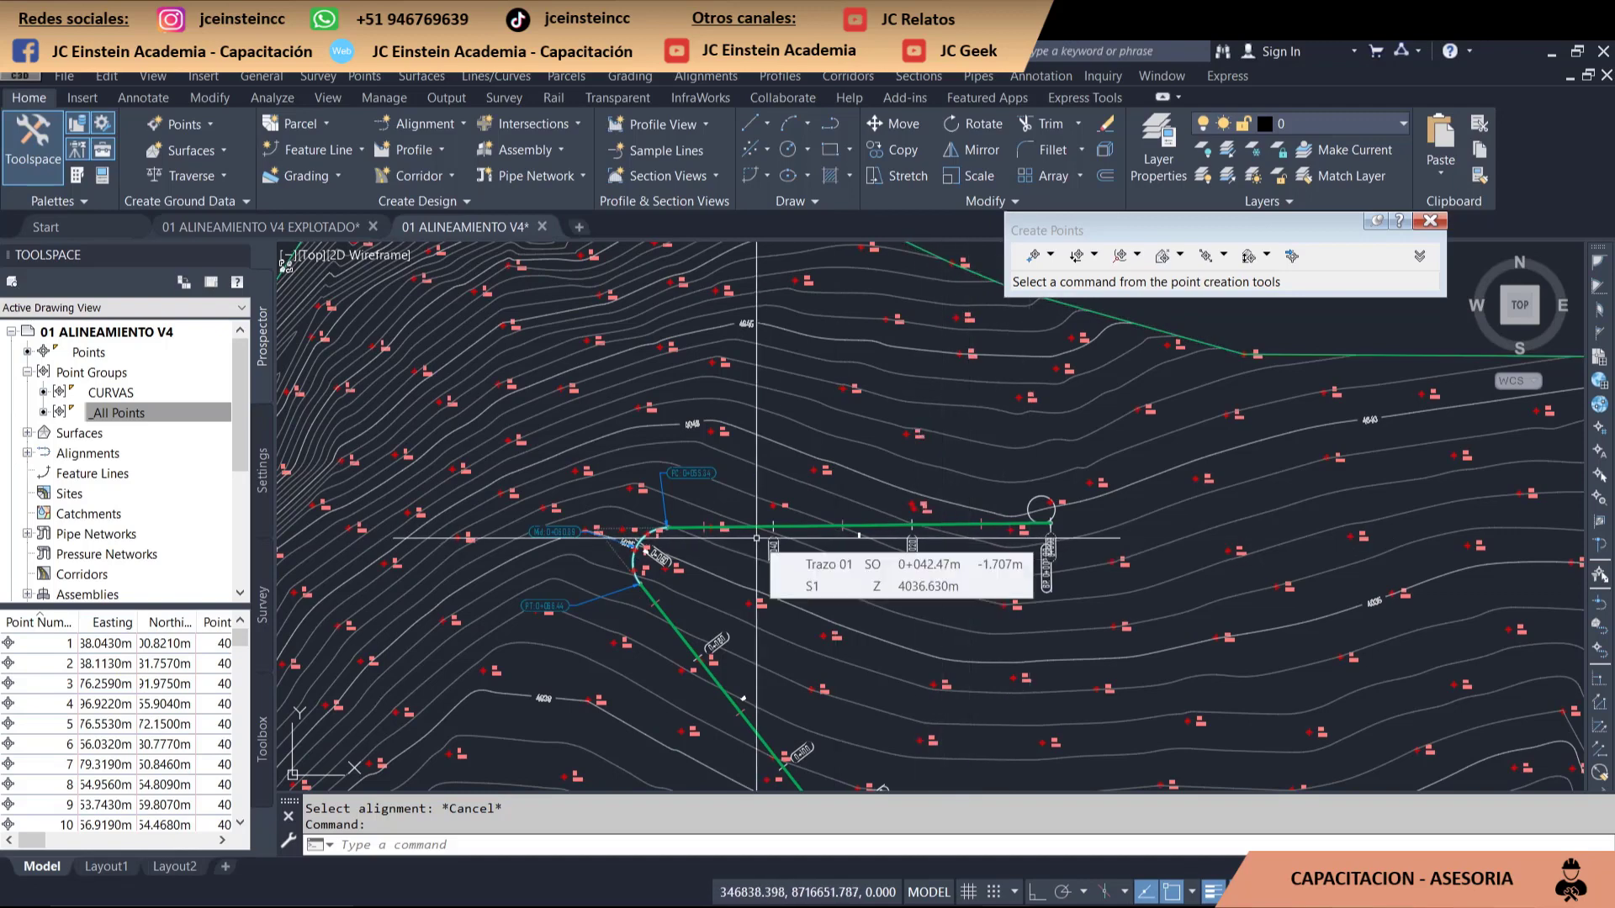
pyautogui.scroll(2, 908, 589)
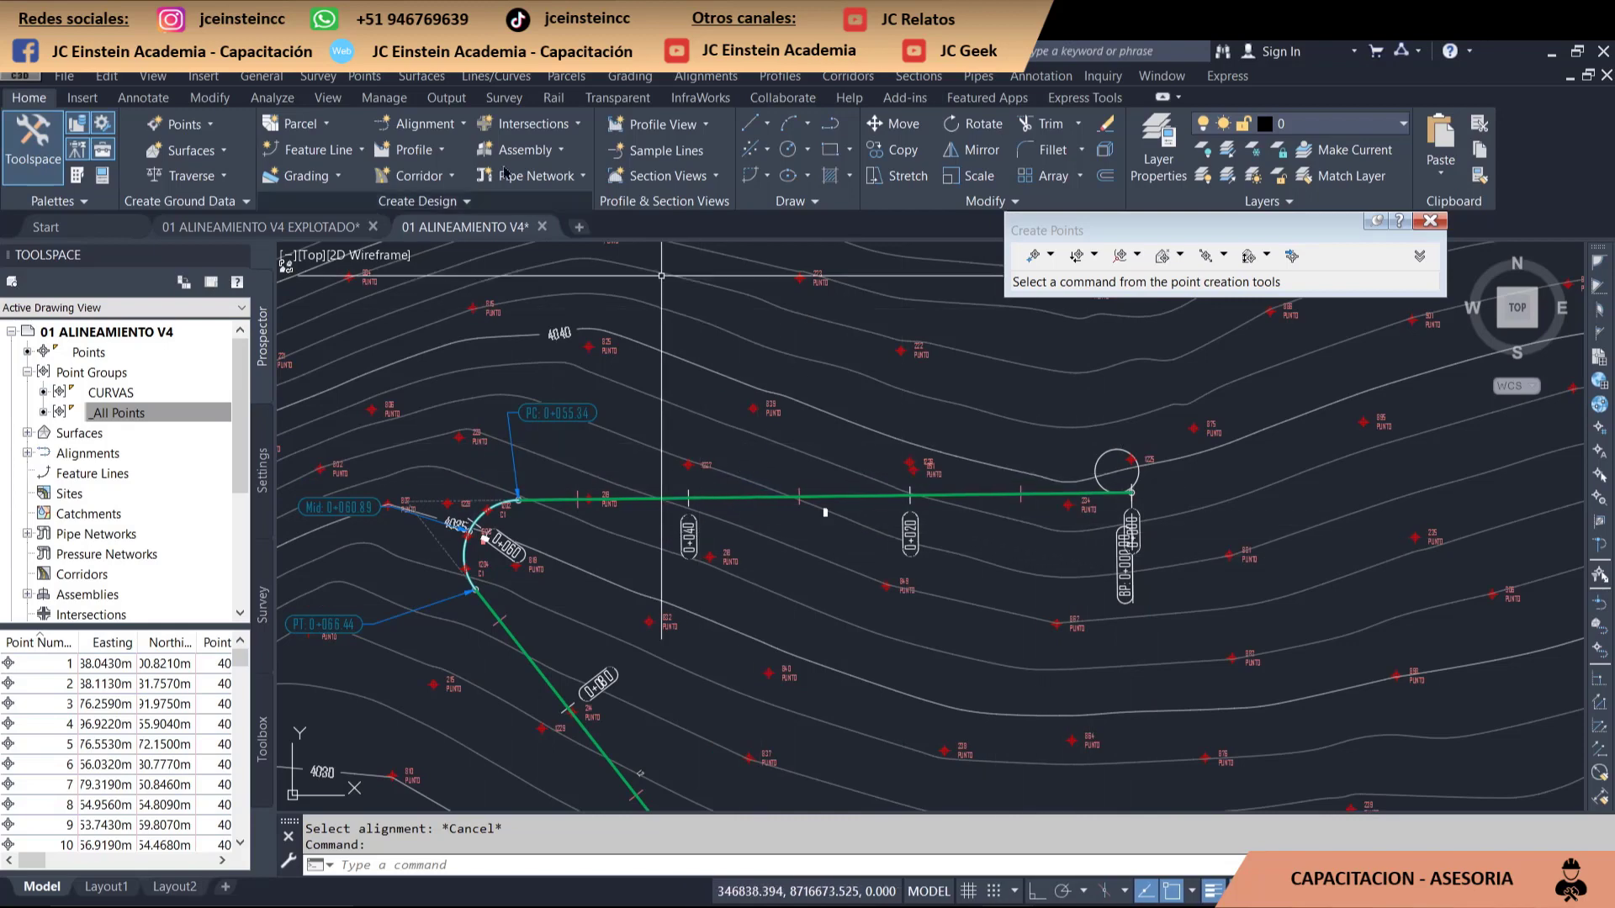
pyautogui.click(375, 85)
pyautogui.moveTo(318, 75)
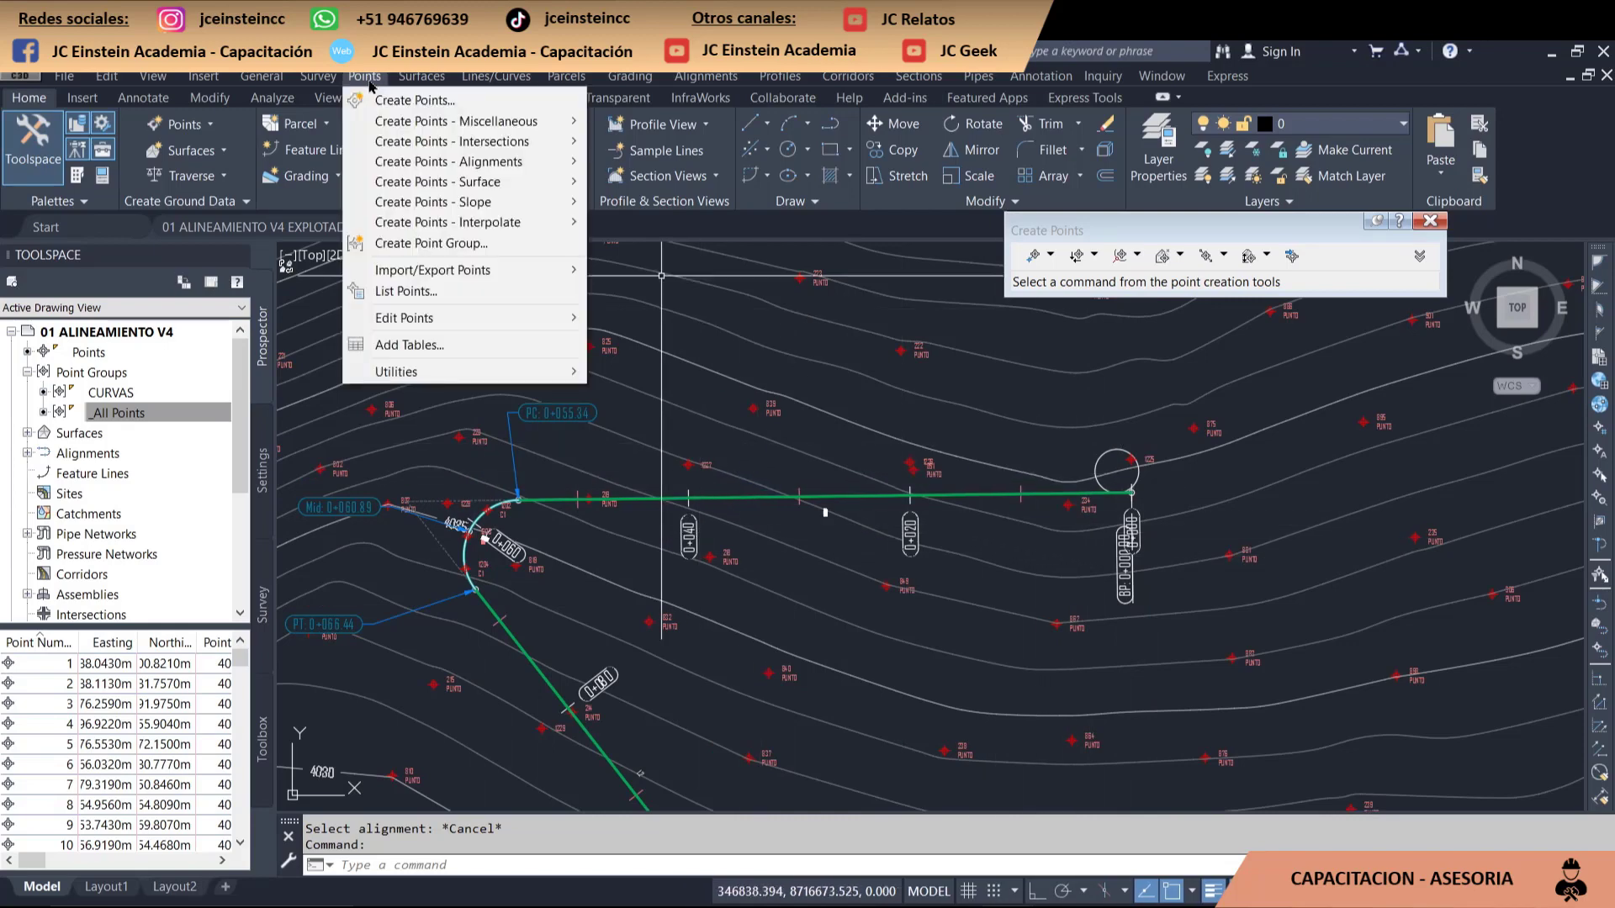
pyautogui.click(224, 135)
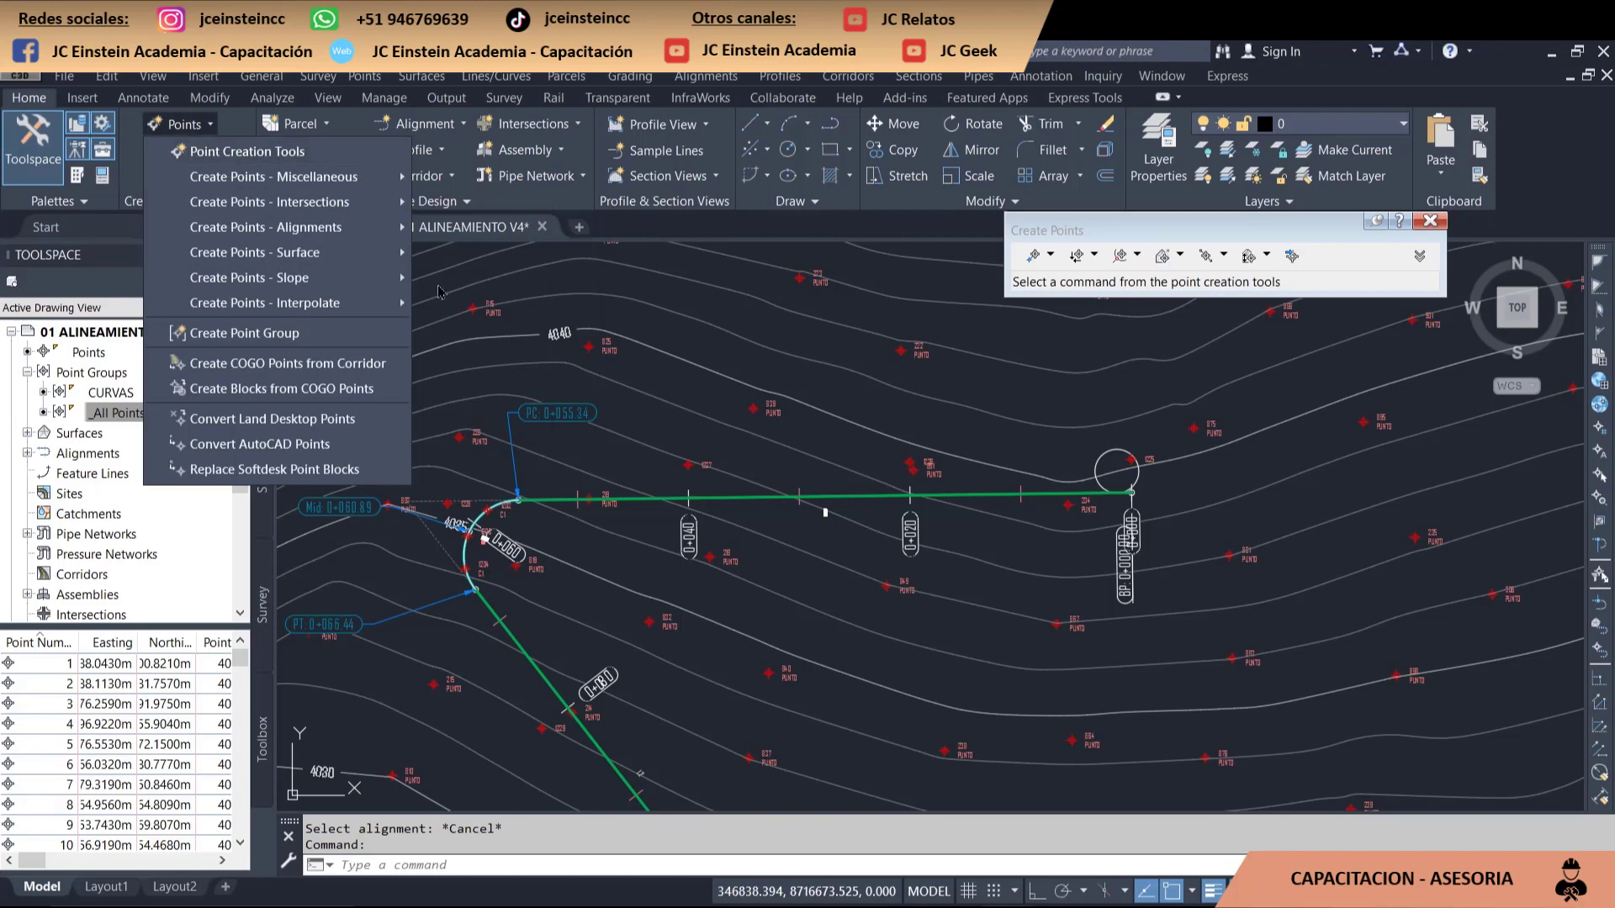
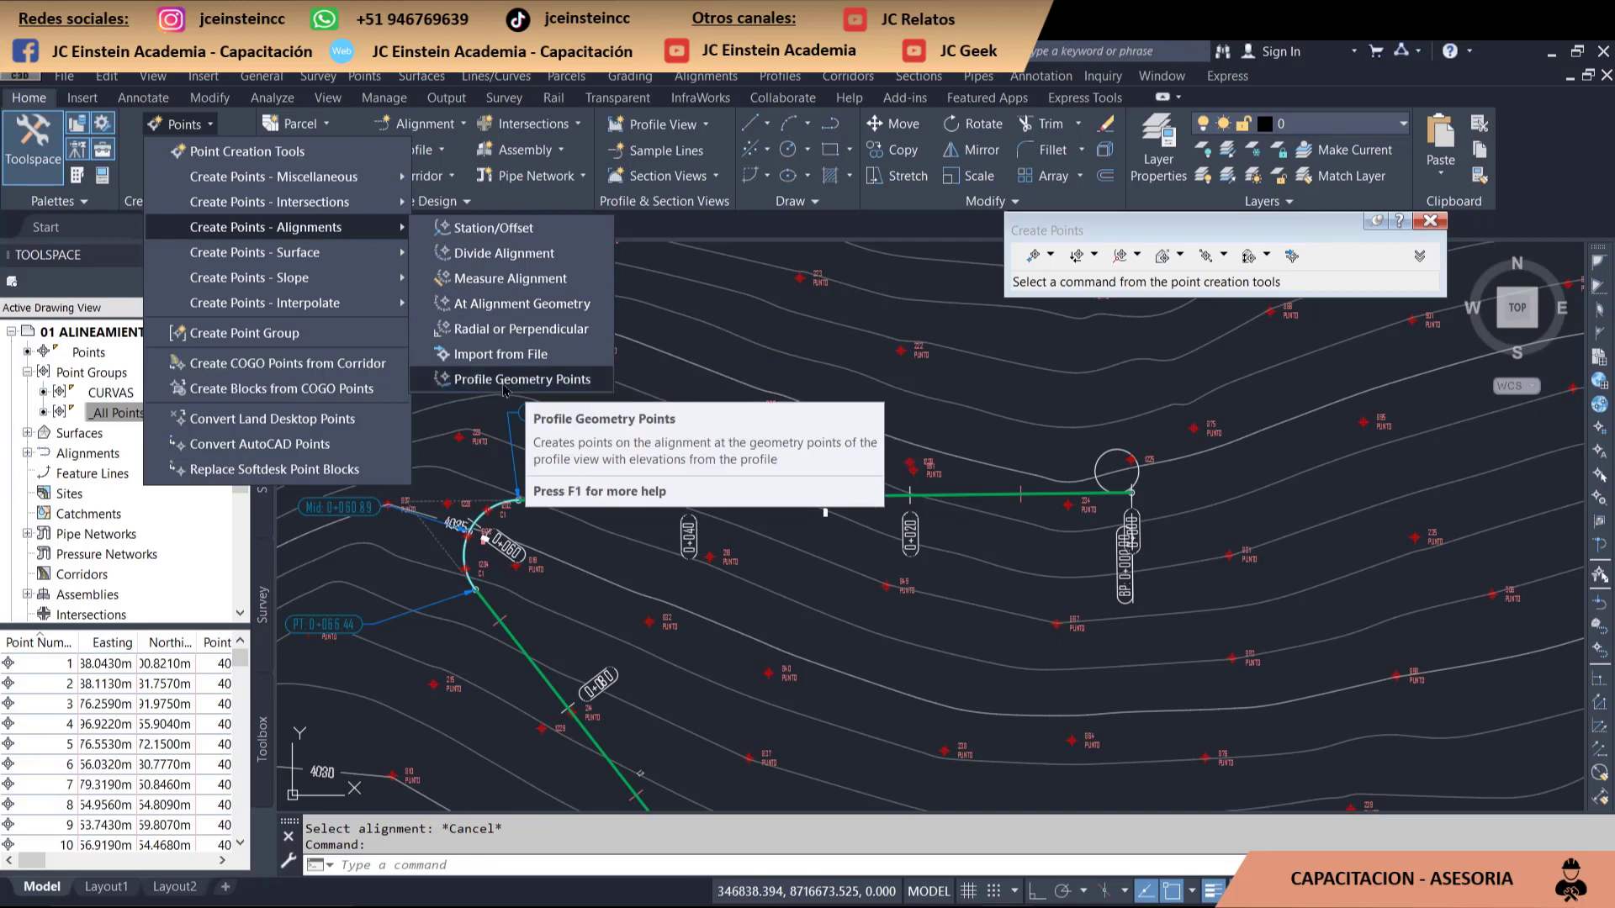
# - Close the point creation options and clear the accidental surface selection
pyautogui.click(1089, 544)
pyautogui.click(1093, 539)
pyautogui.scroll(-2, 1102, 534)
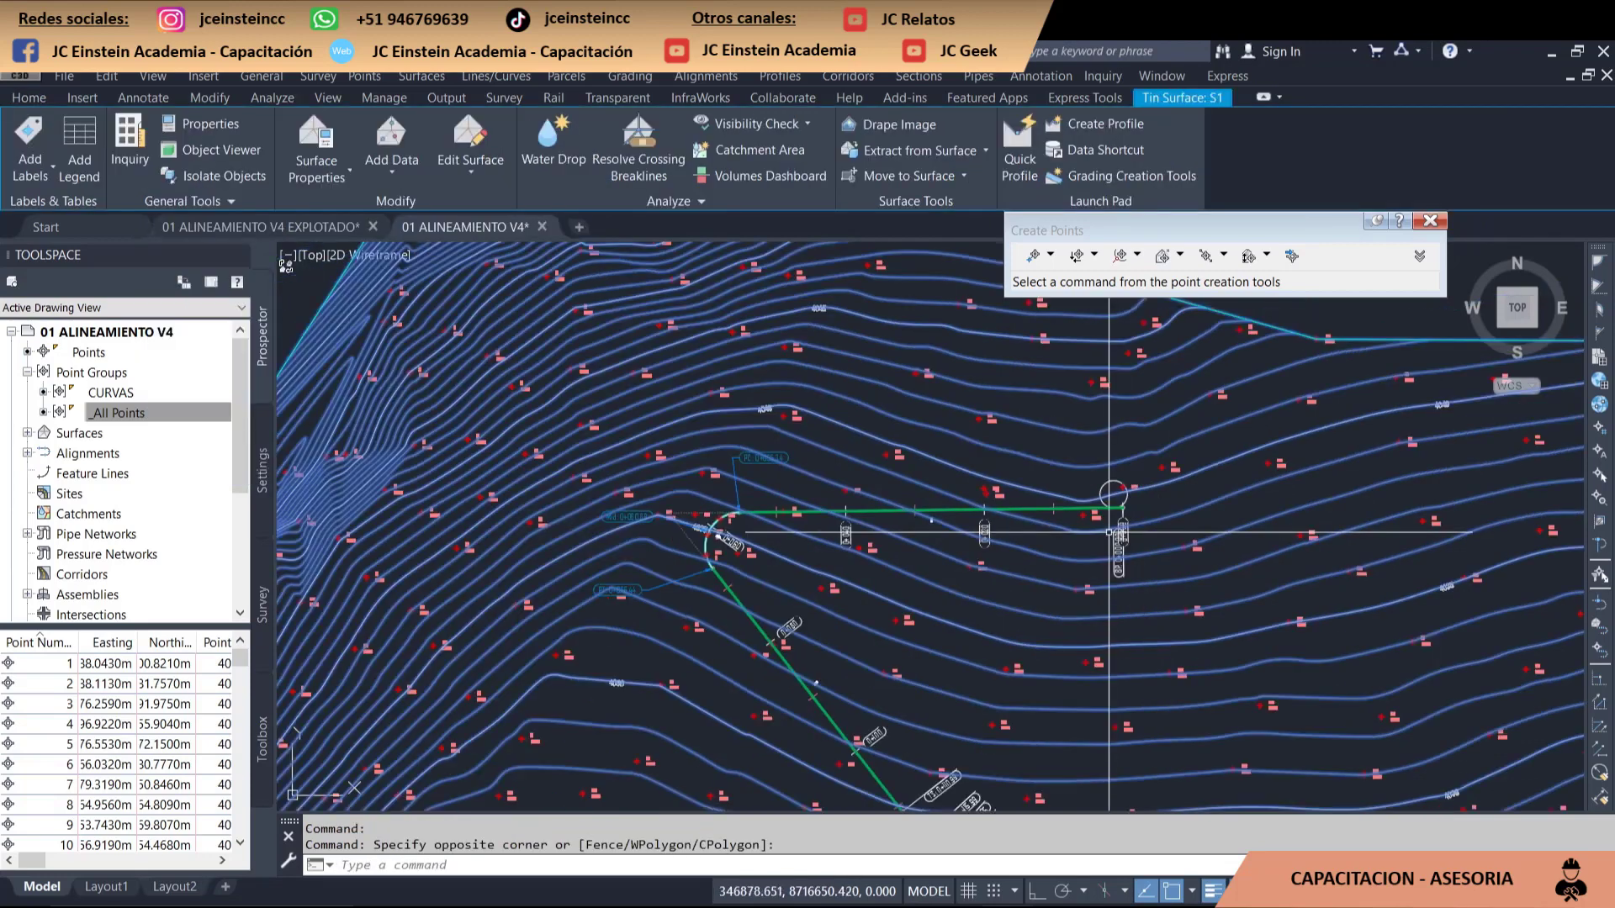
pyautogui.scroll(-3, 1109, 532)
pyautogui.scroll(-2, 1074, 559)
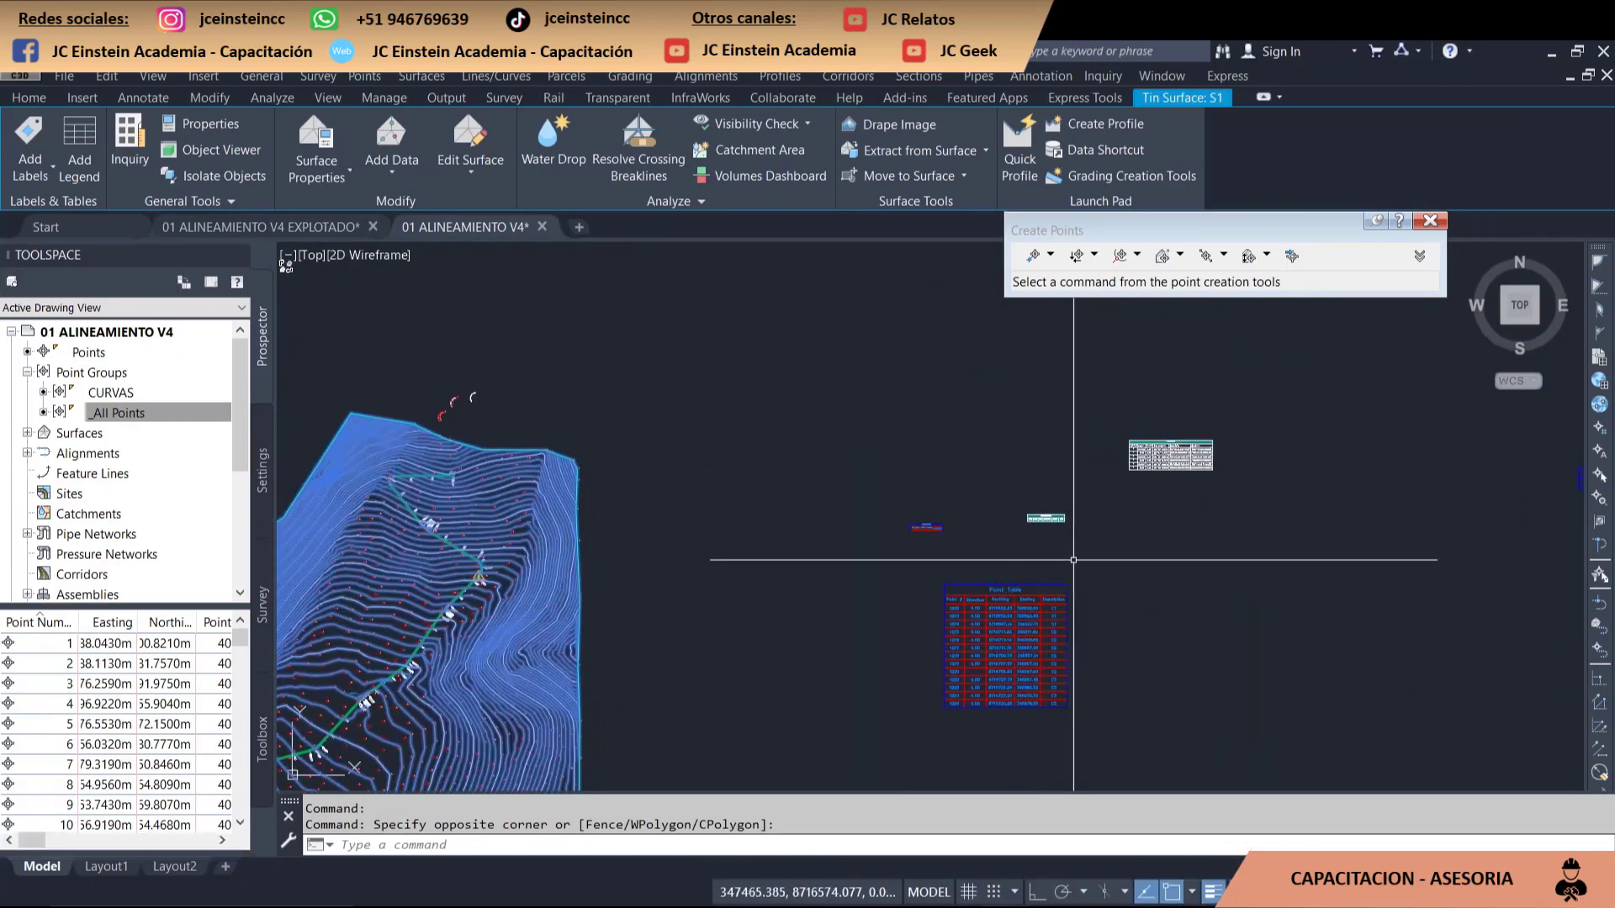
pyautogui.press('Escape')
# - Zoom out to inspect the surface and profile view, then zoom back onto the alignment
pyautogui.scroll(-2, 1073, 560)
pyautogui.scroll(-2, 1161, 497)
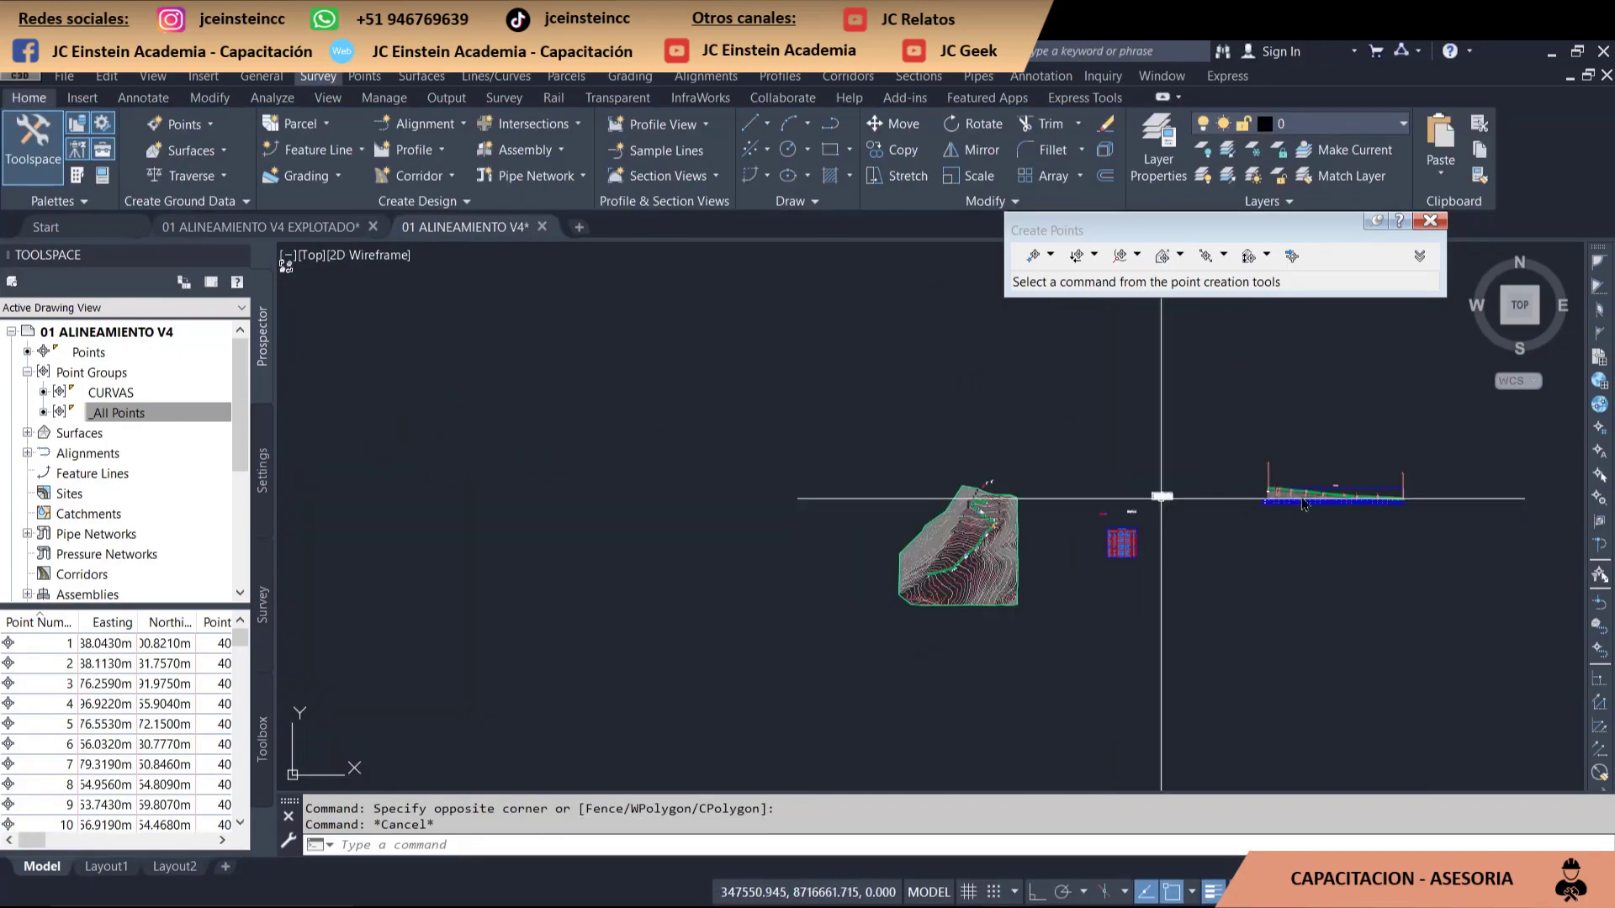
pyautogui.scroll(3, 1303, 505)
pyautogui.scroll(2, 1119, 555)
pyautogui.scroll(2, 638, 426)
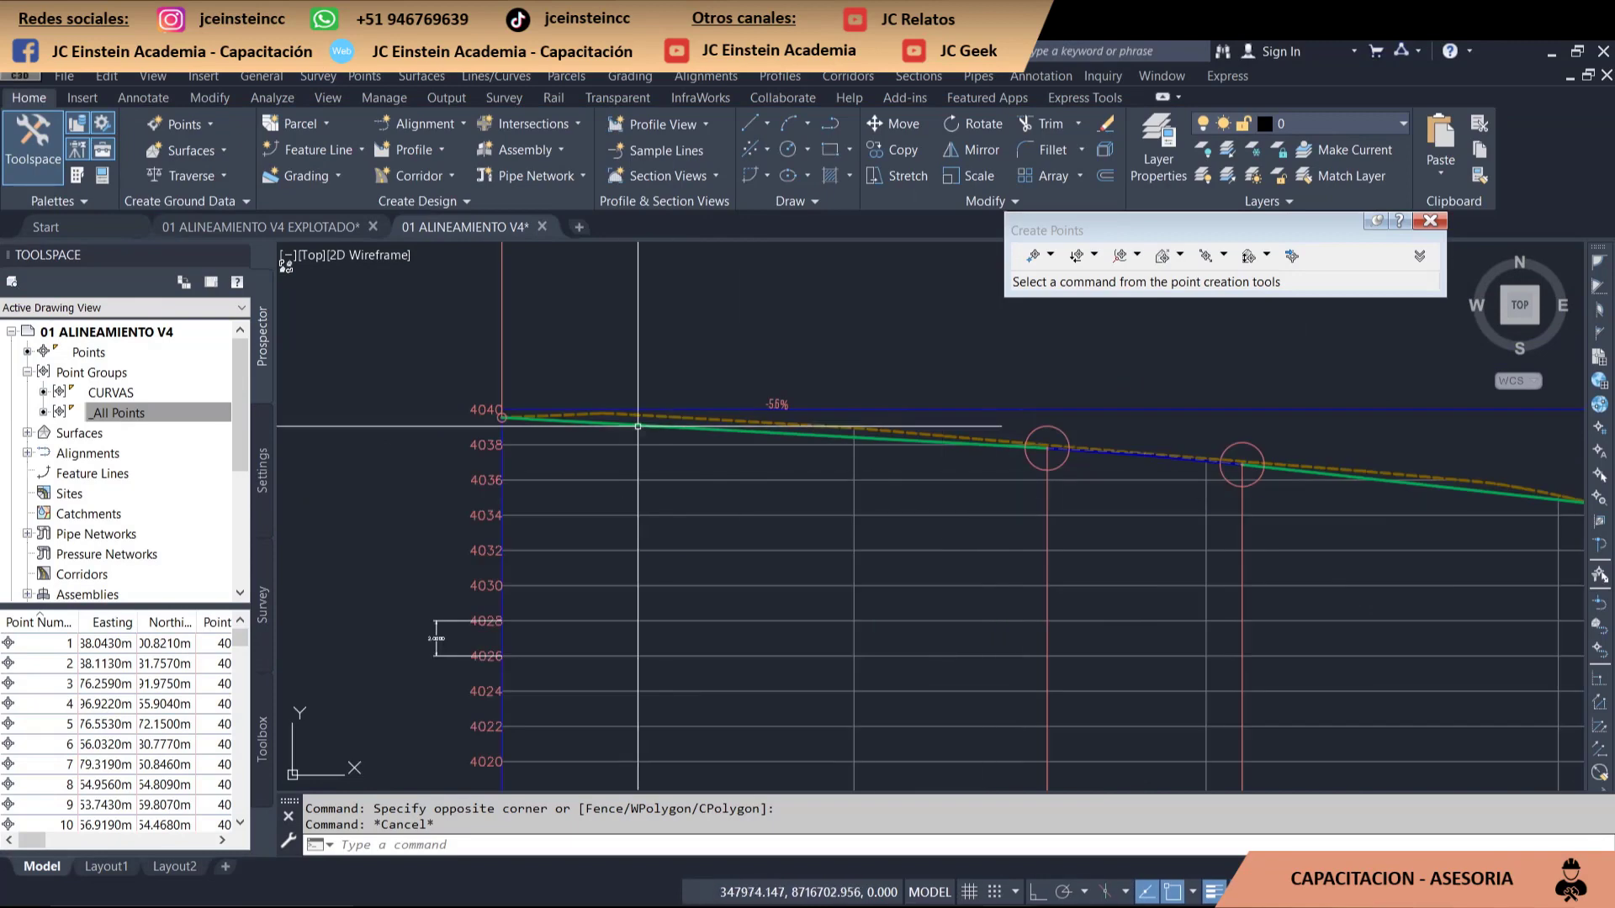
pyautogui.scroll(-2, 638, 427)
pyautogui.scroll(-2, 673, 433)
pyautogui.scroll(-2, 868, 459)
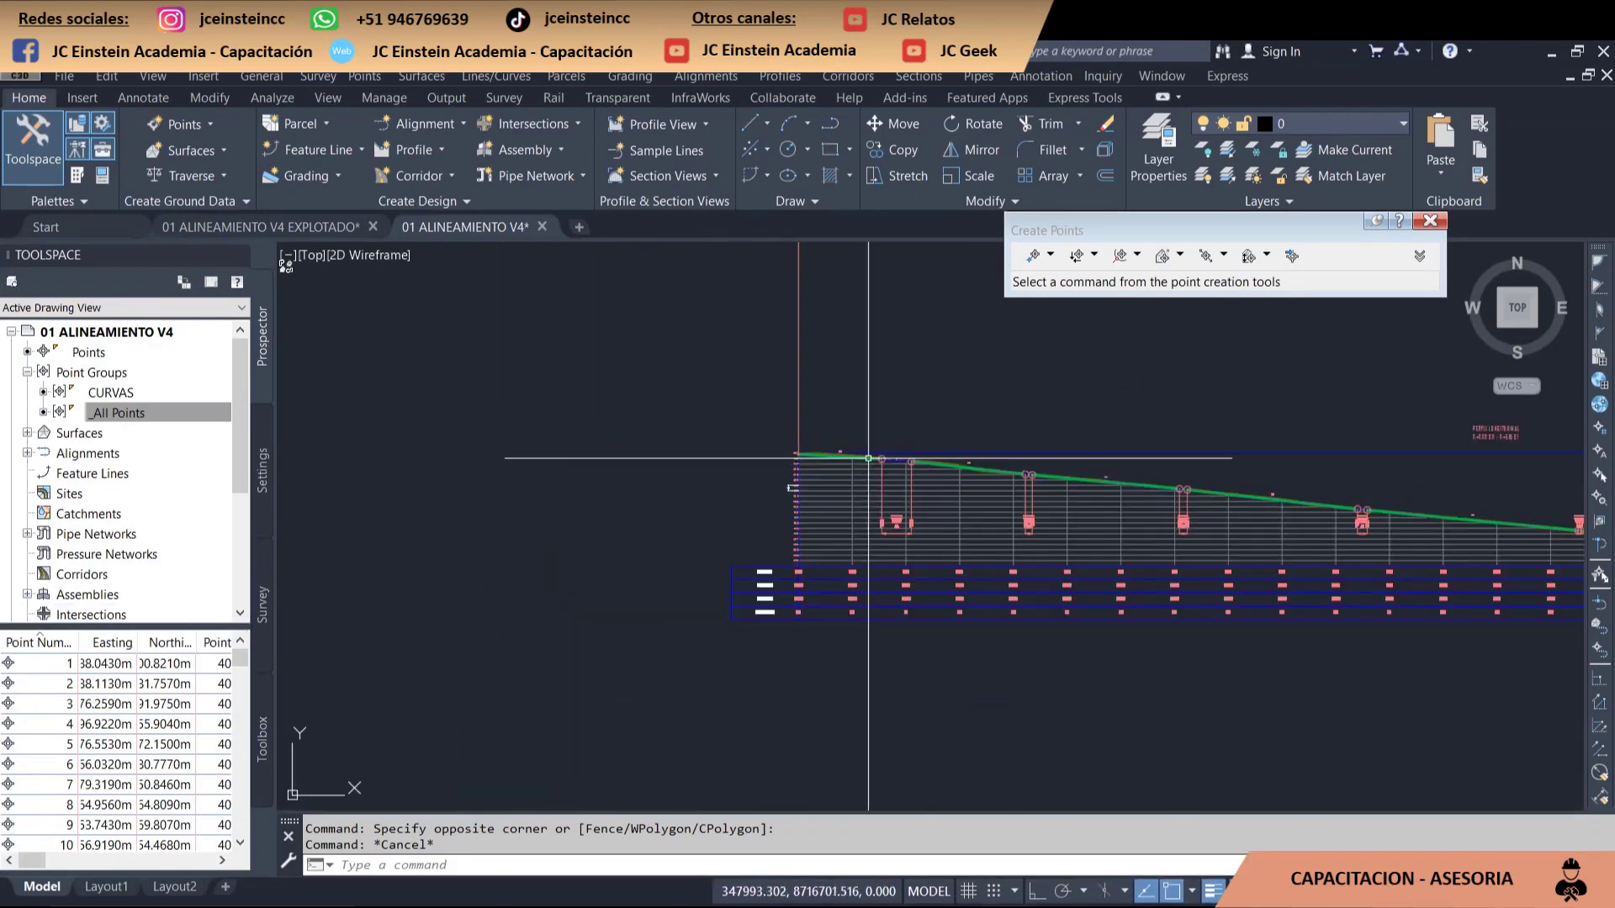
pyautogui.scroll(2, 868, 458)
pyautogui.scroll(3, 867, 471)
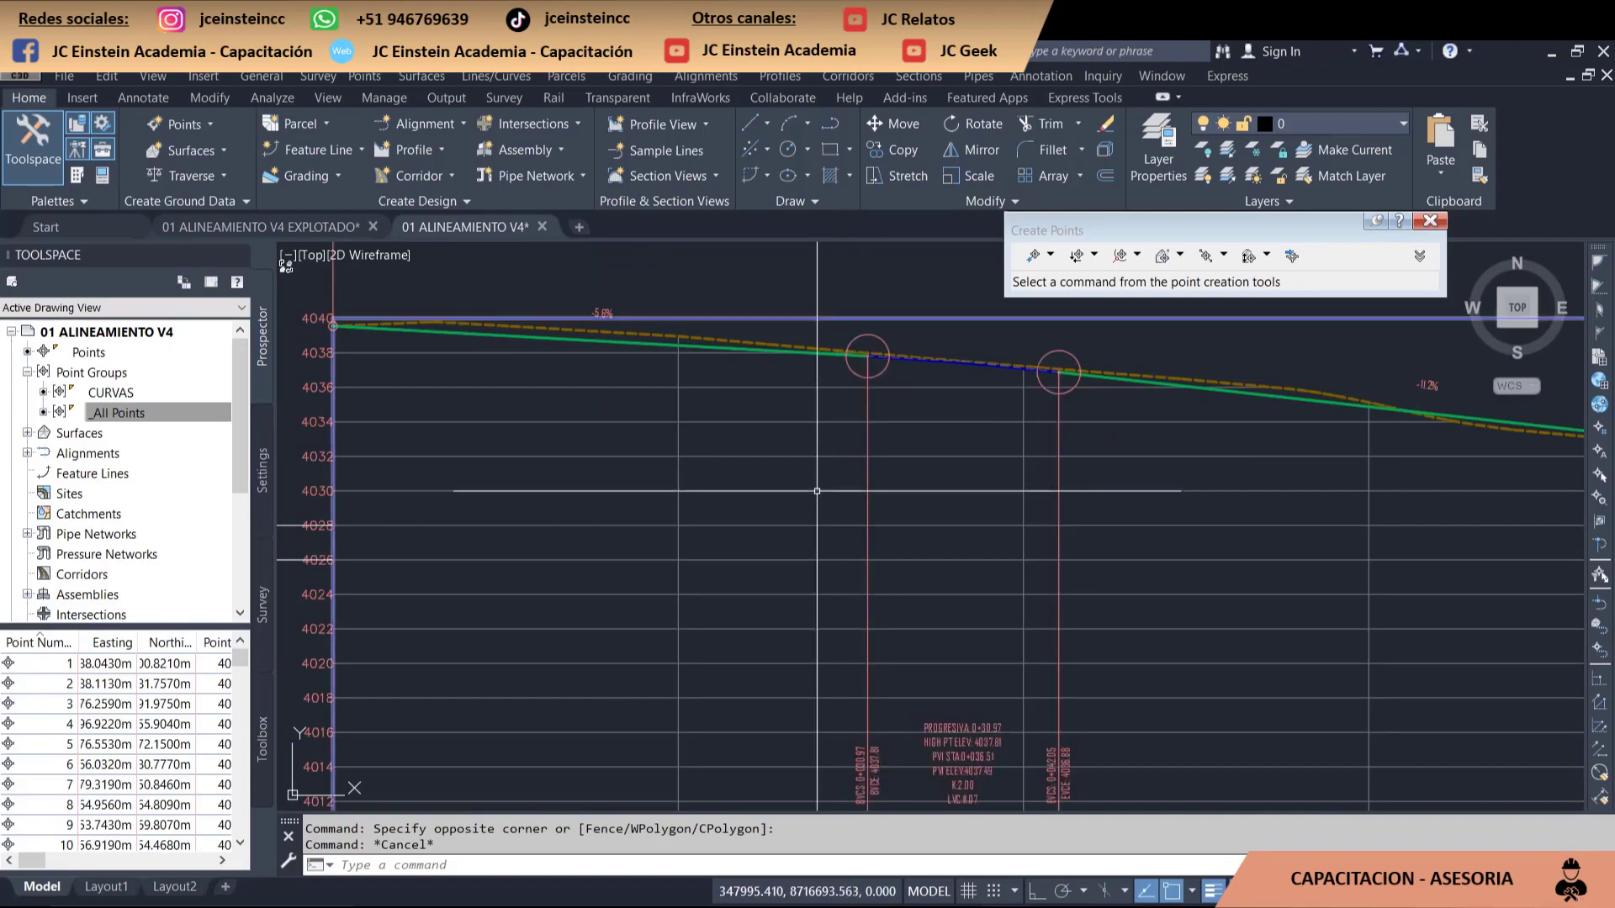
pyautogui.scroll(-1, 817, 491)
pyautogui.scroll(-2, 817, 490)
pyautogui.scroll(-3, 816, 491)
pyautogui.moveTo(657, 513)
pyautogui.mouseDown(button='middle')
pyautogui.moveTo(1128, 534)
pyautogui.moveTo(1498, 593)
pyautogui.mouseUp(button='middle')
pyautogui.scroll(3, 842, 639)
pyautogui.scroll(3, 878, 626)
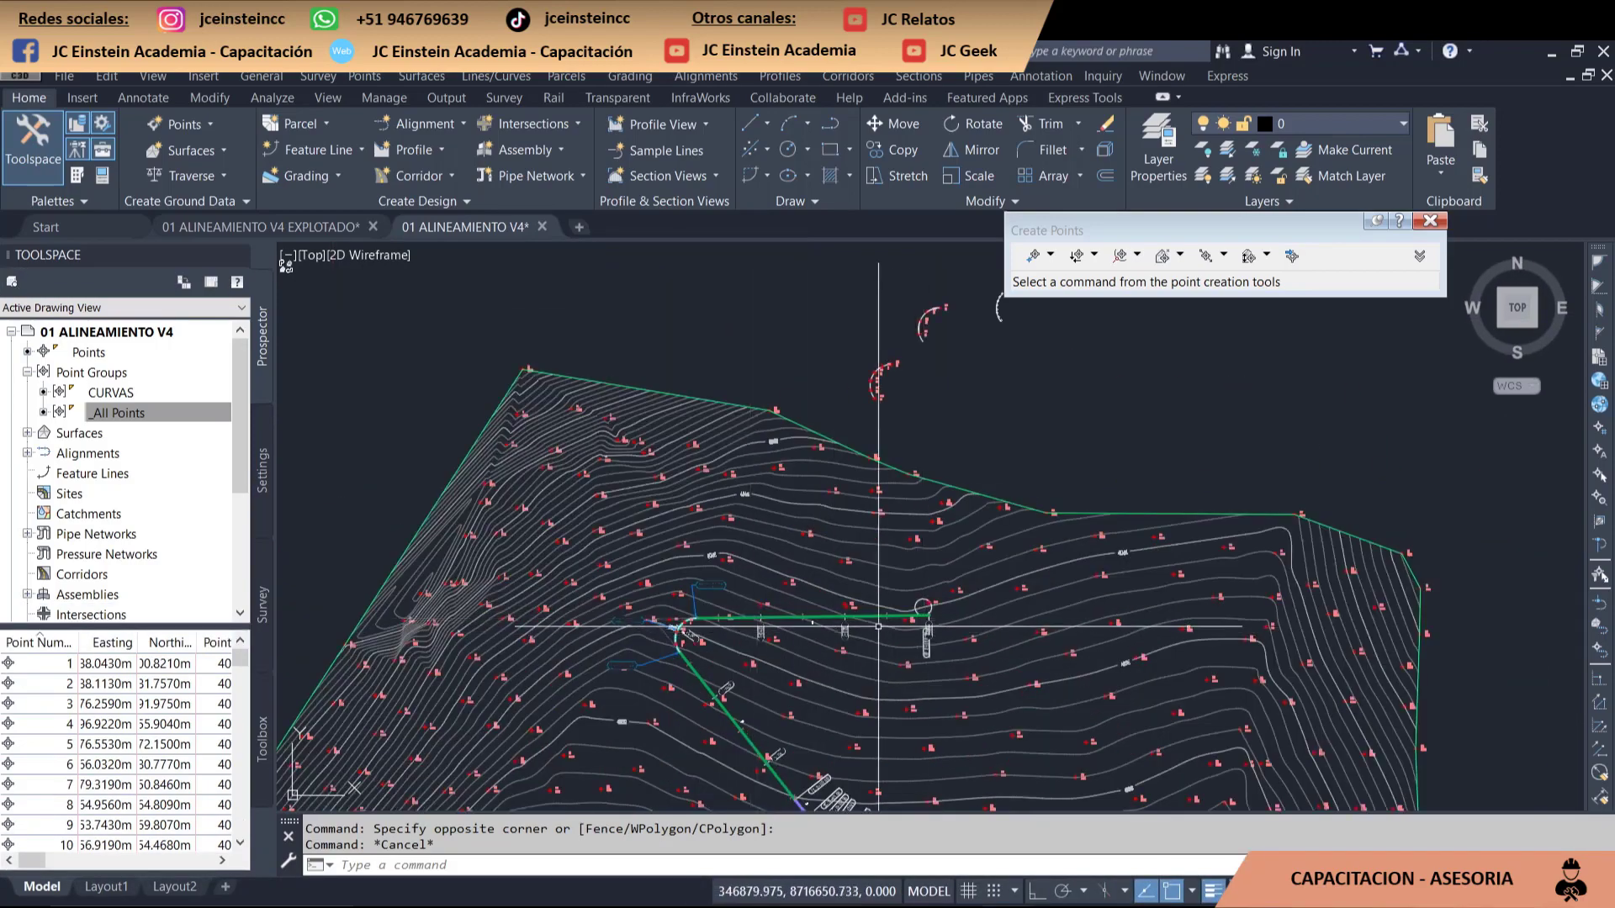
pyautogui.scroll(1, 878, 626)
pyautogui.scroll(1, 832, 631)
pyautogui.scroll(2, 784, 639)
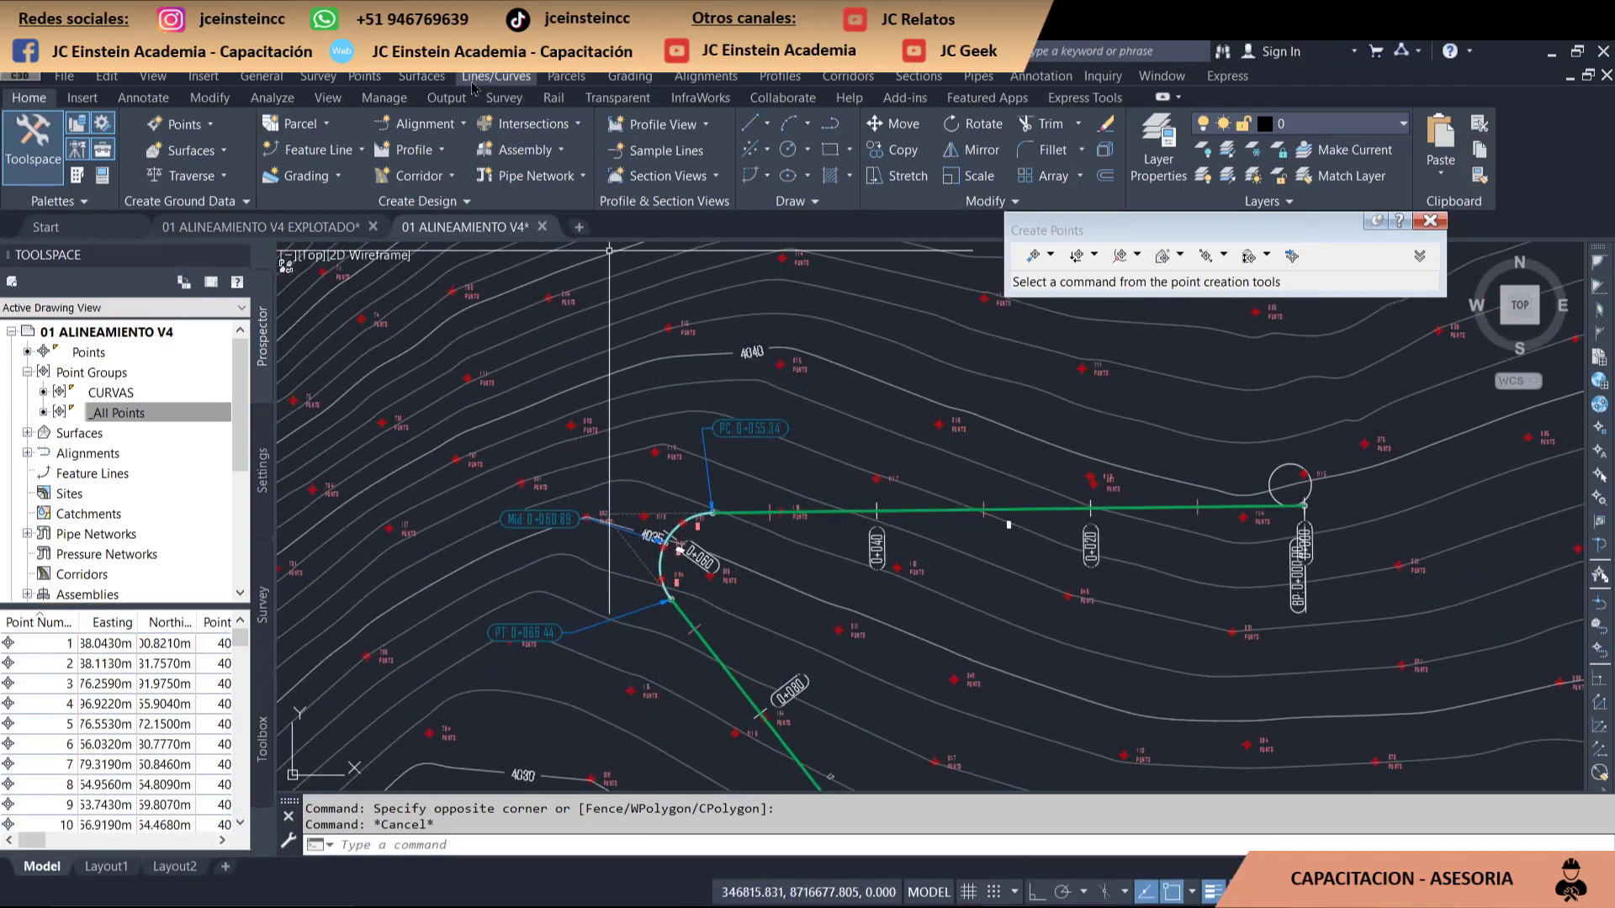
# - Create points At Alignment Geometry on Trazo 01, using profile S1 - Surface (1)
pyautogui.click(210, 125)
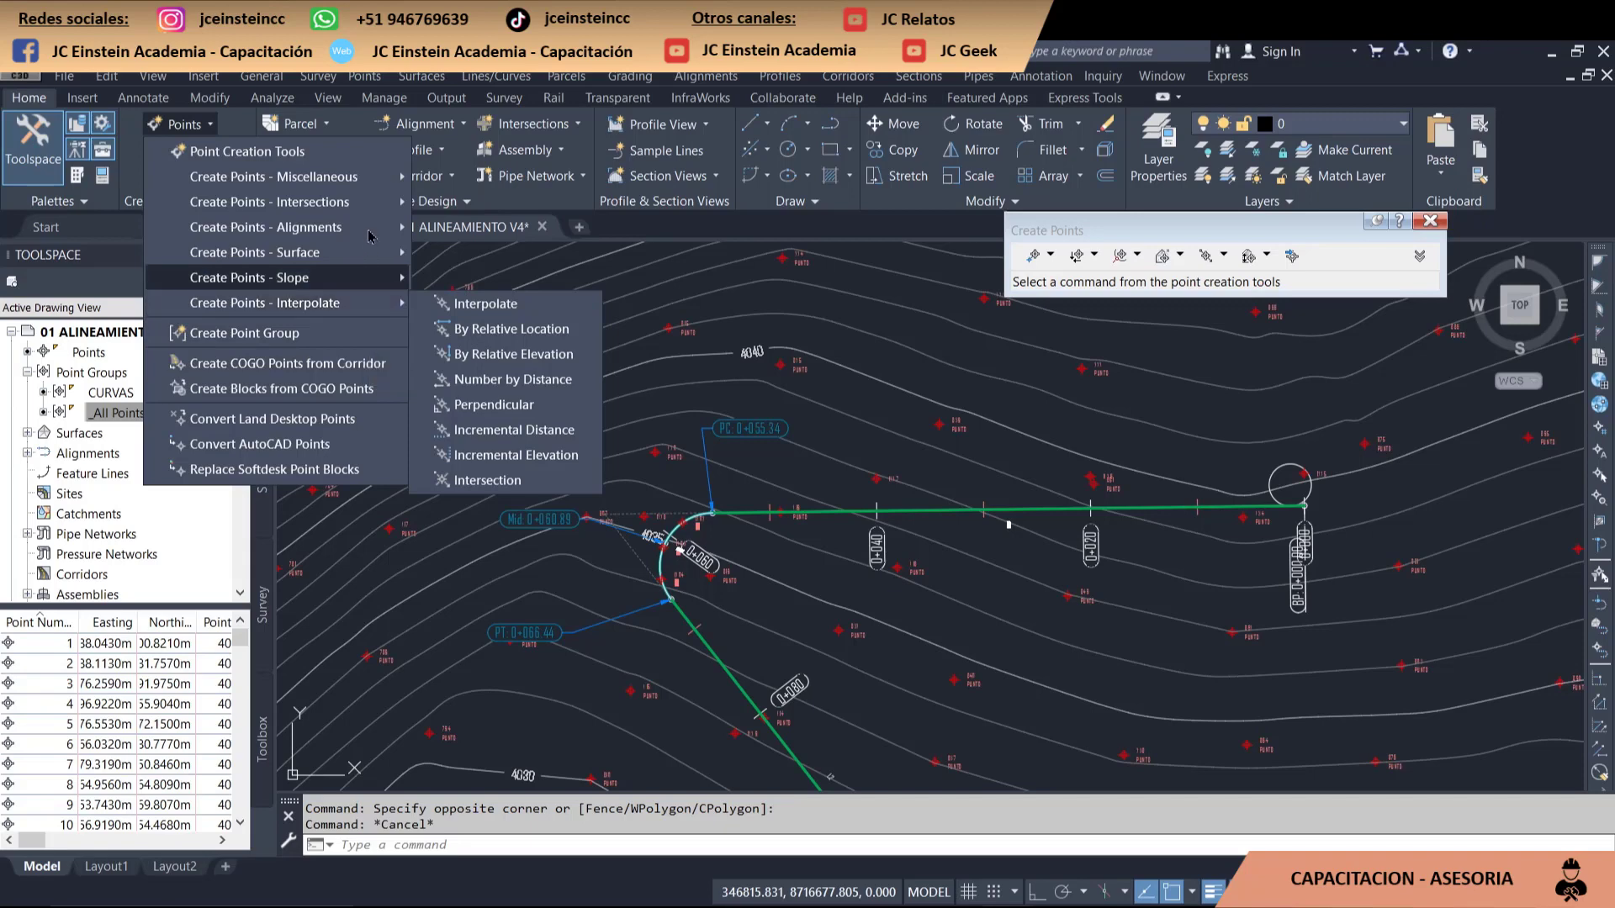
pyautogui.moveTo(265, 227)
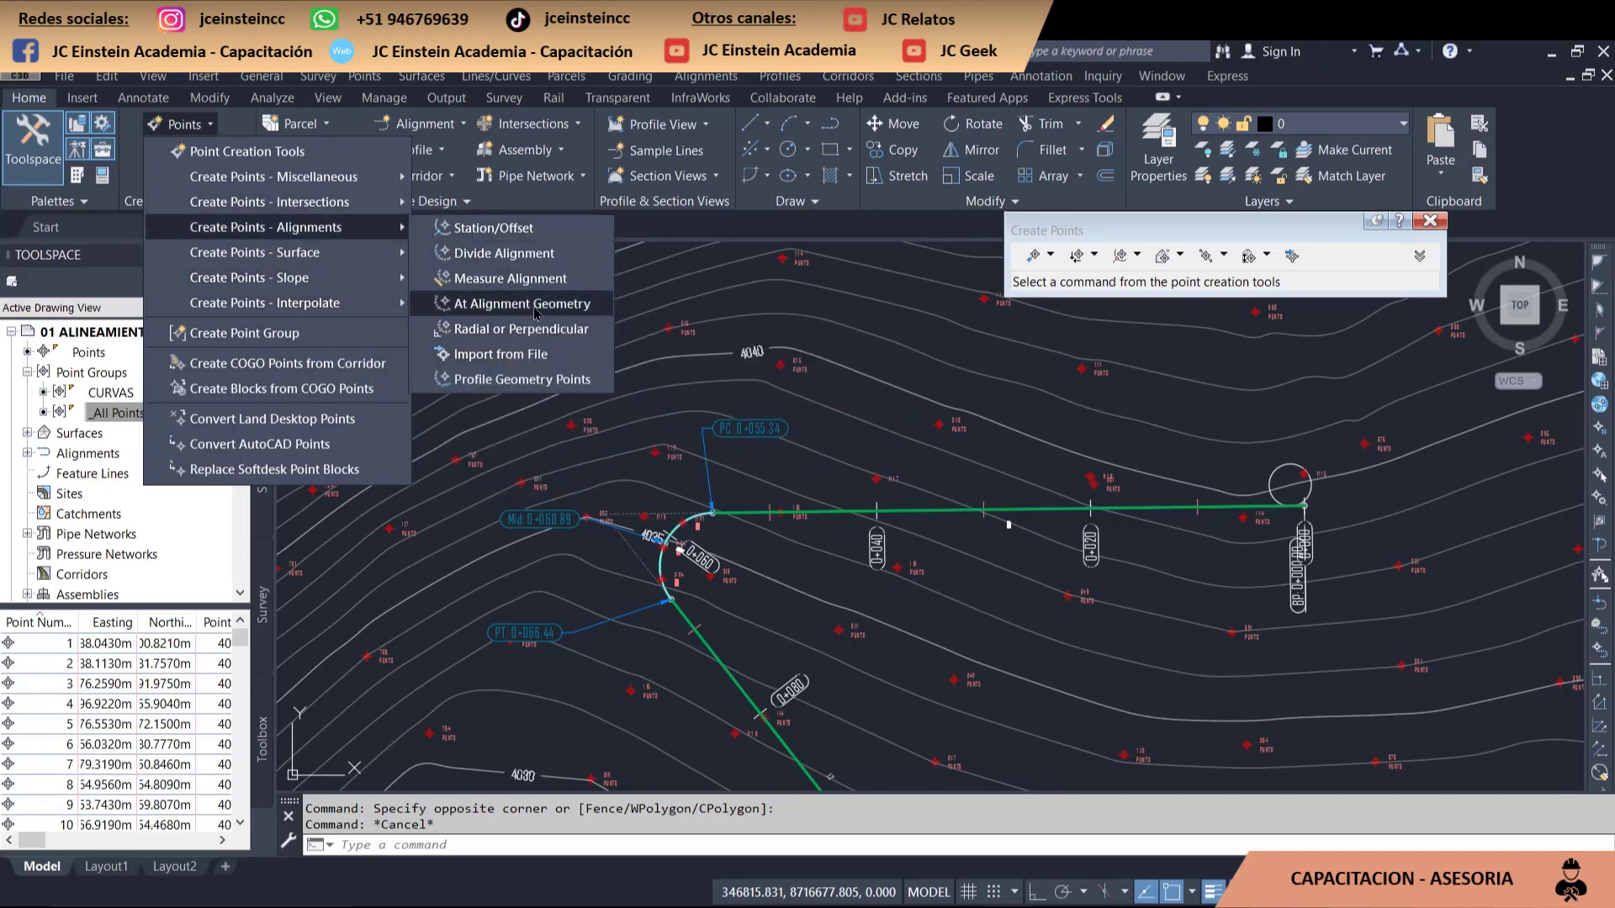
pyautogui.click(522, 304)
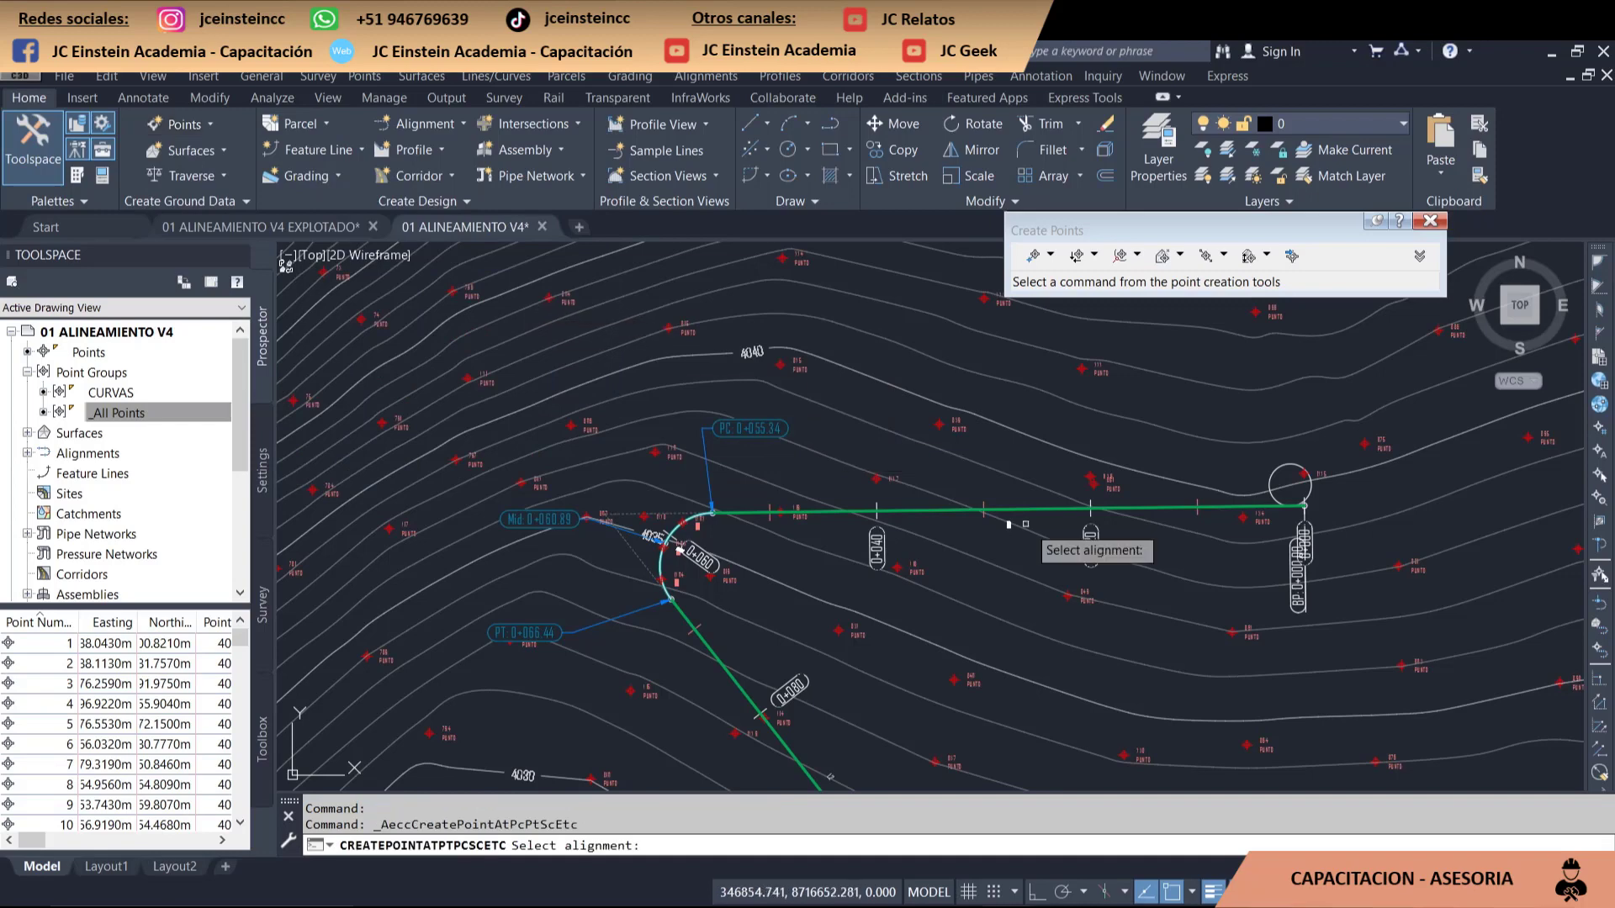
pyautogui.click(1158, 505)
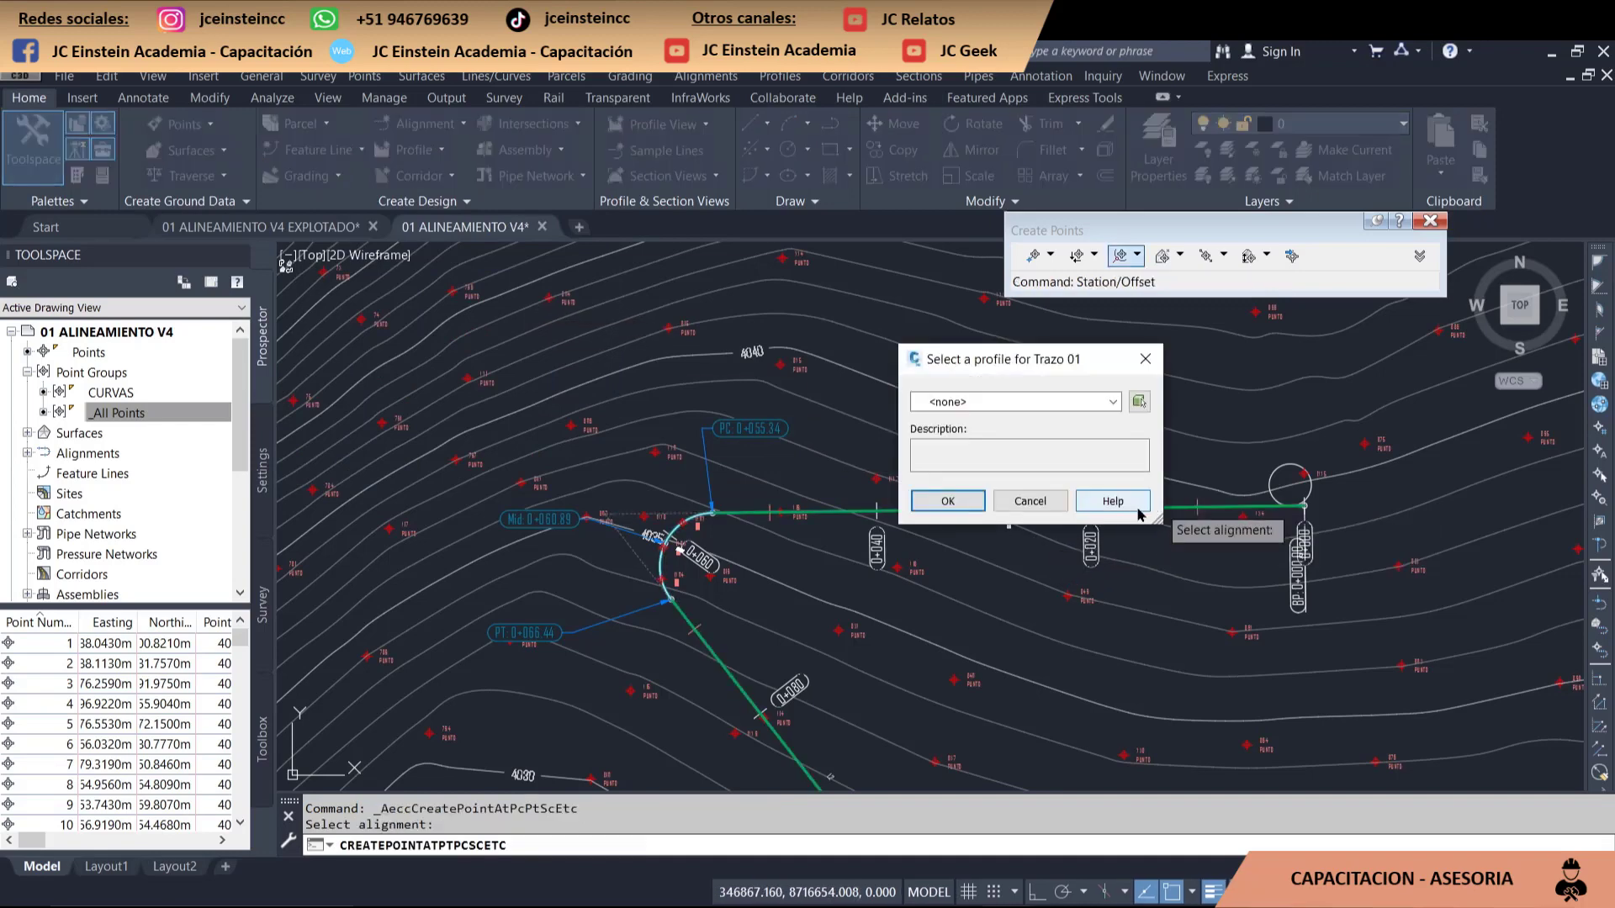
pyautogui.click(1043, 409)
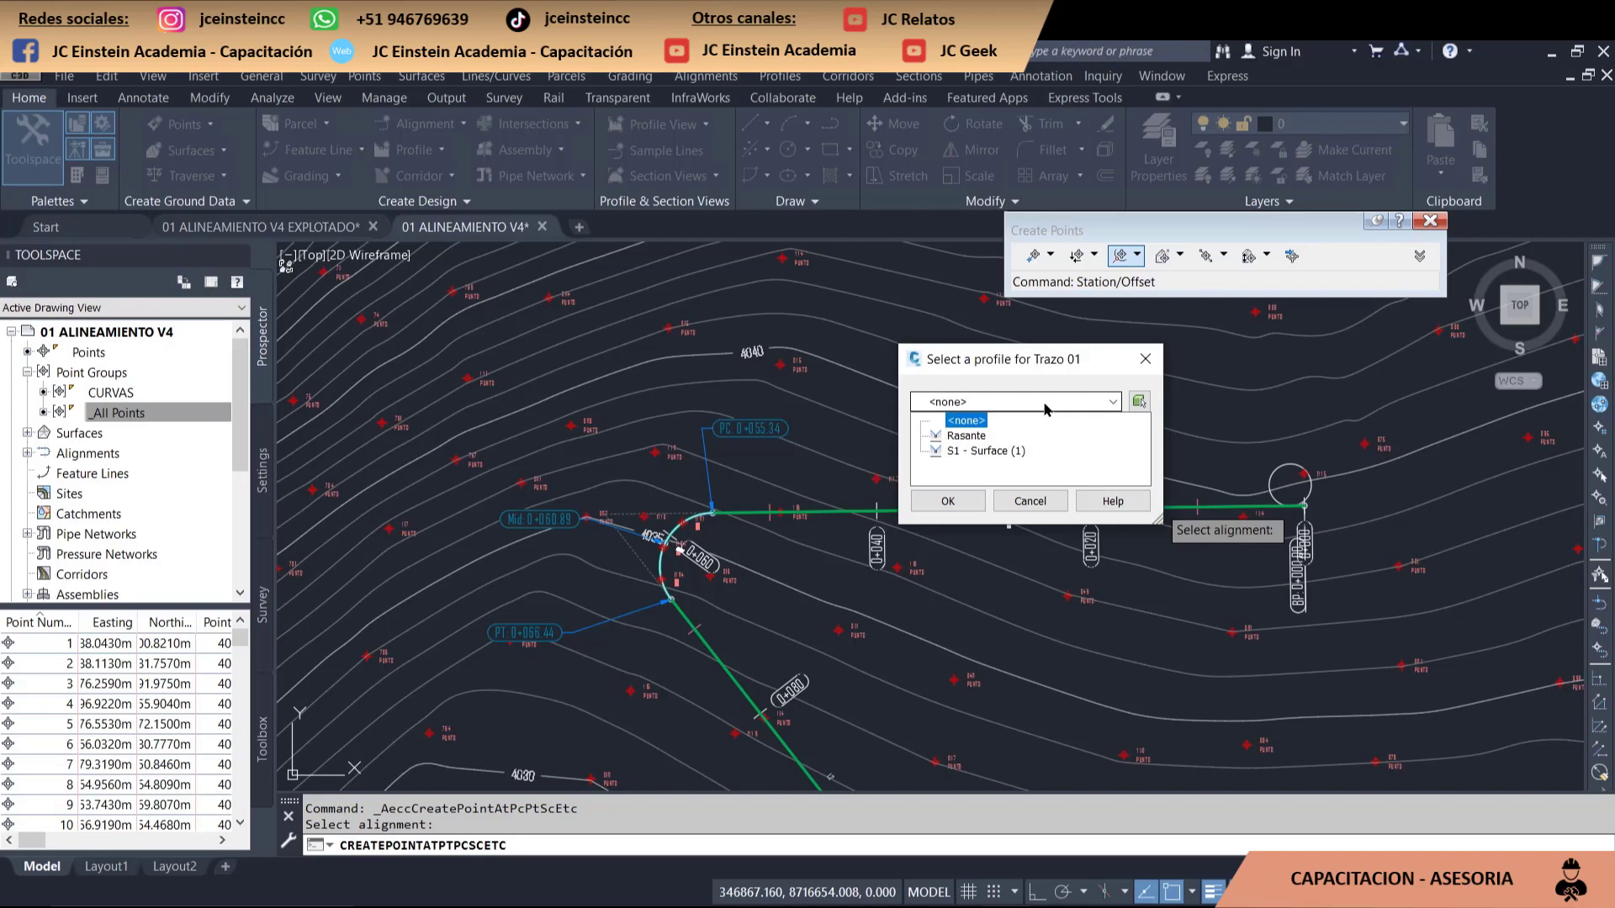
pyautogui.click(978, 453)
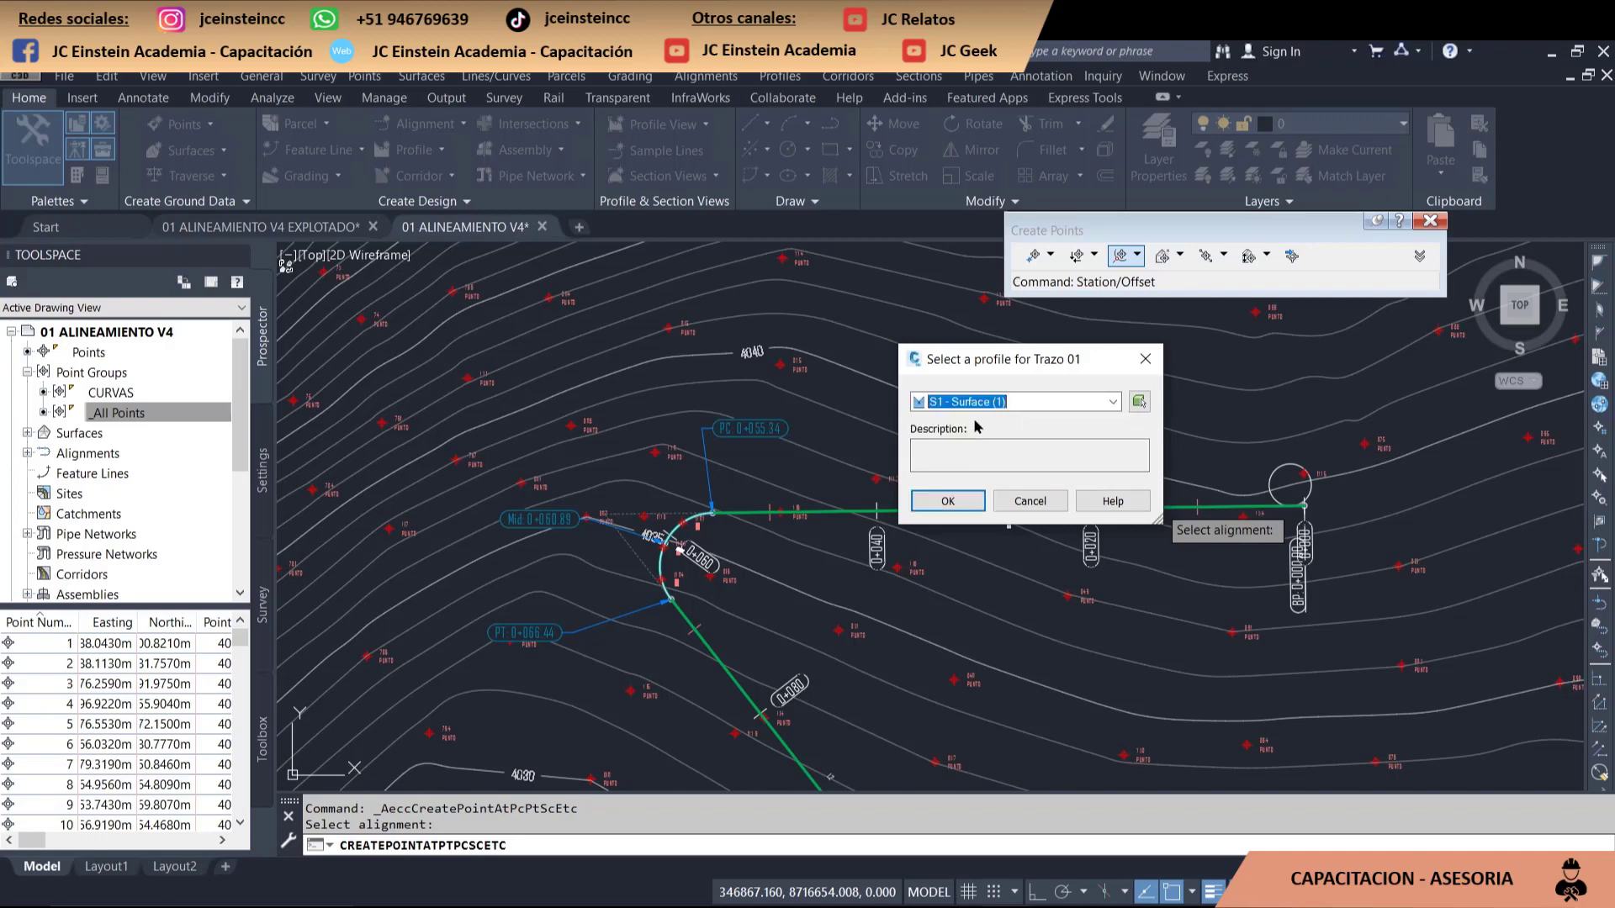
pyautogui.click(957, 505)
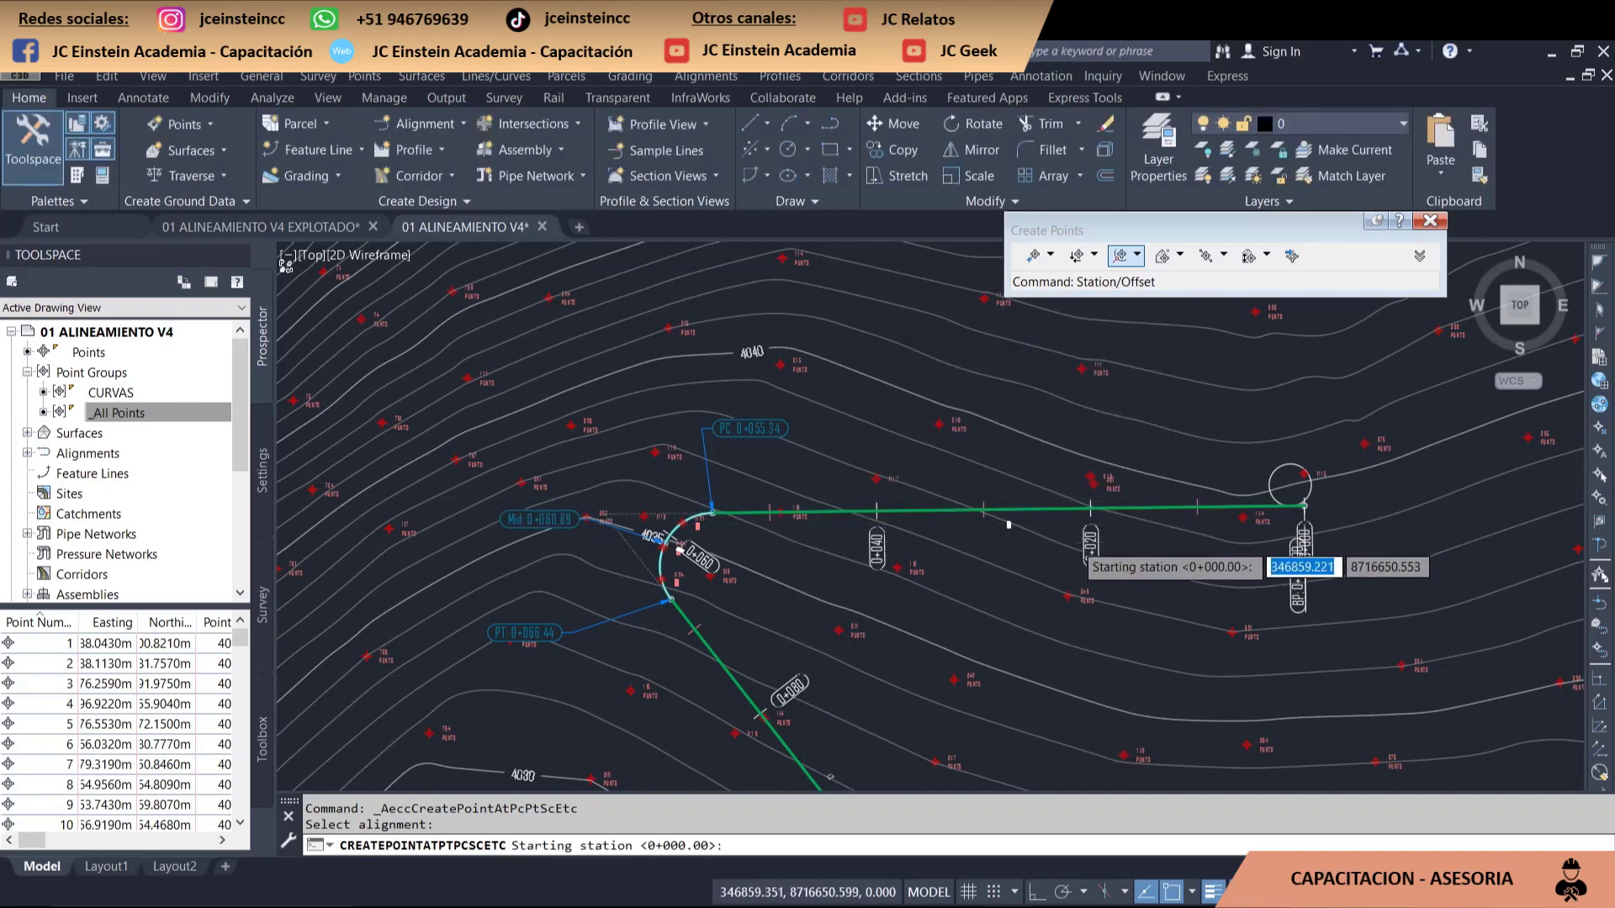
# - Accept the default station range 0+000.00 to 0+519.62 for the geometry points
pyautogui.scroll(2, 1078, 539)
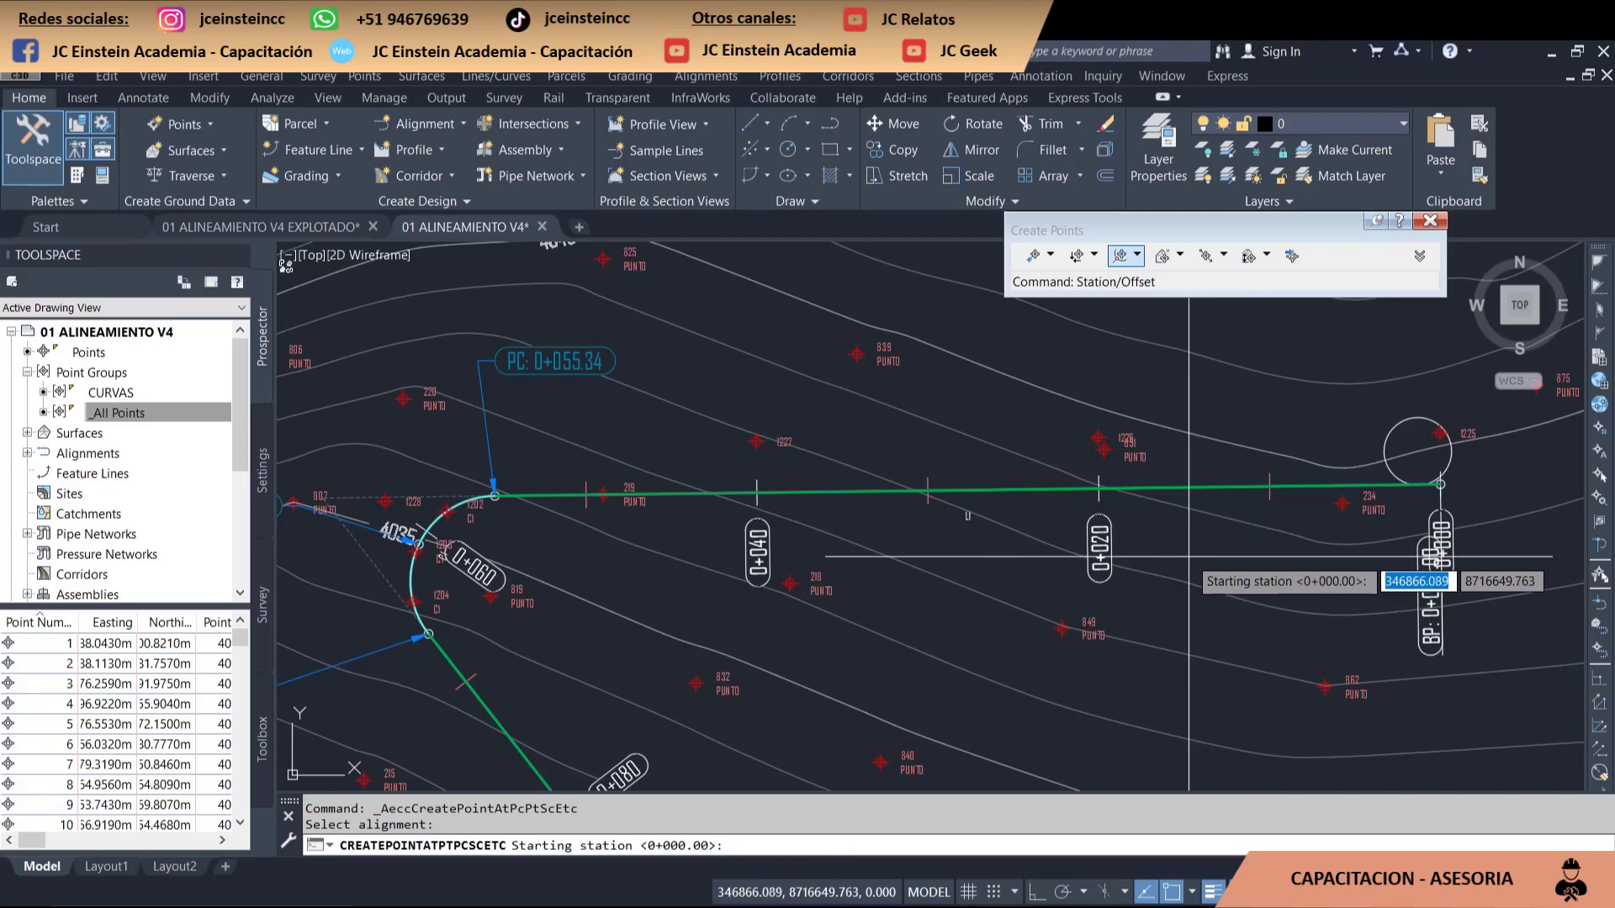
pyautogui.press('Return')
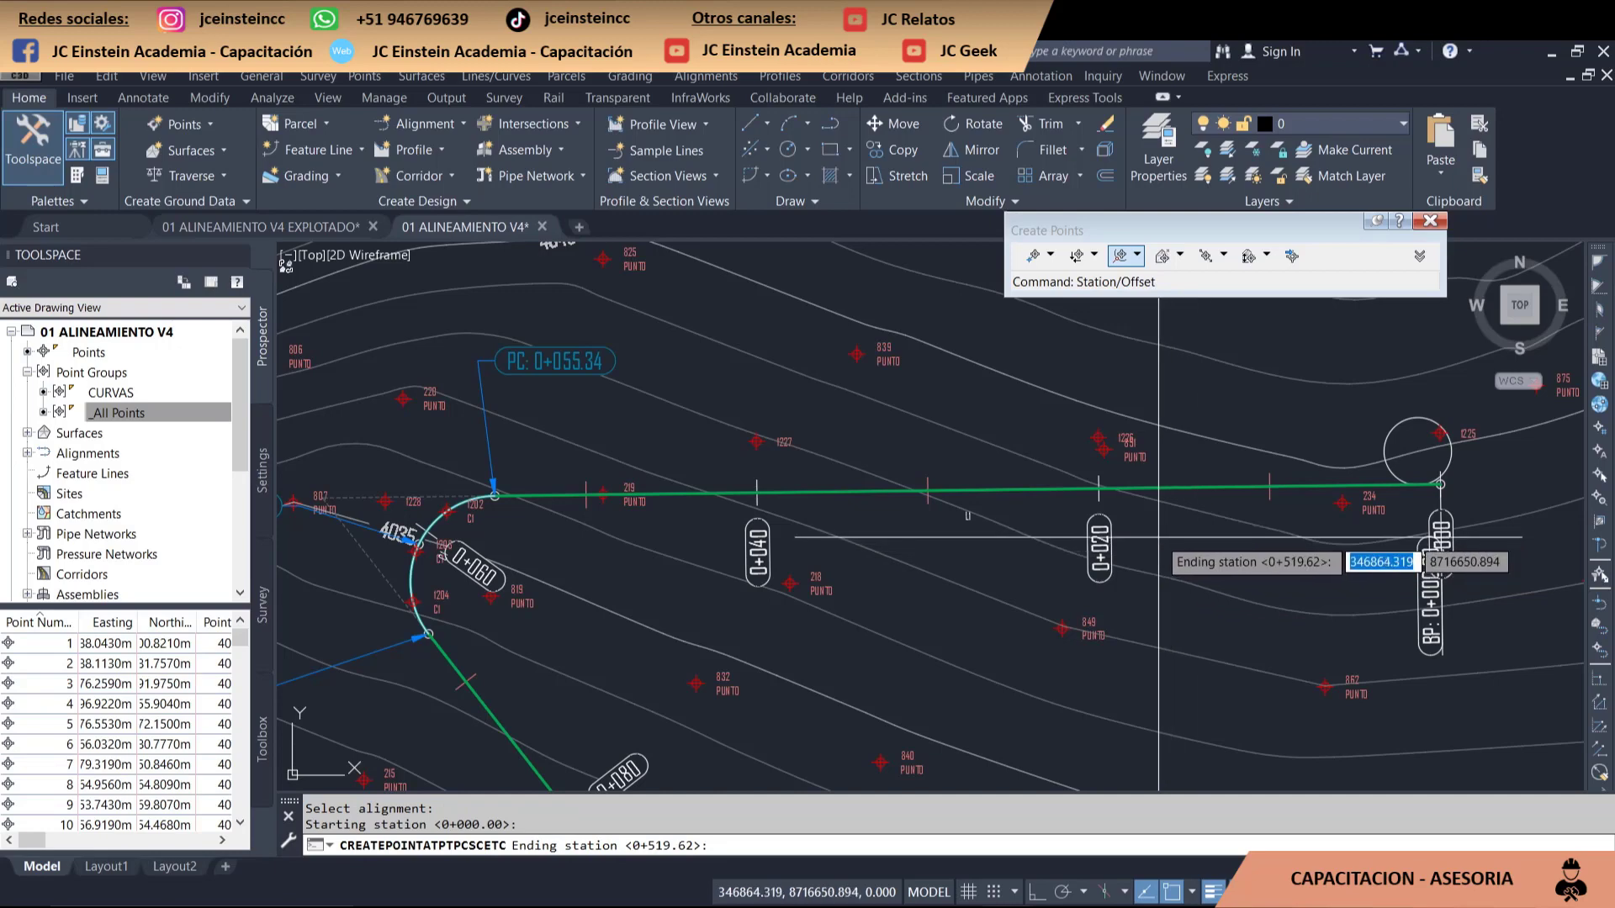
pyautogui.press('Return')
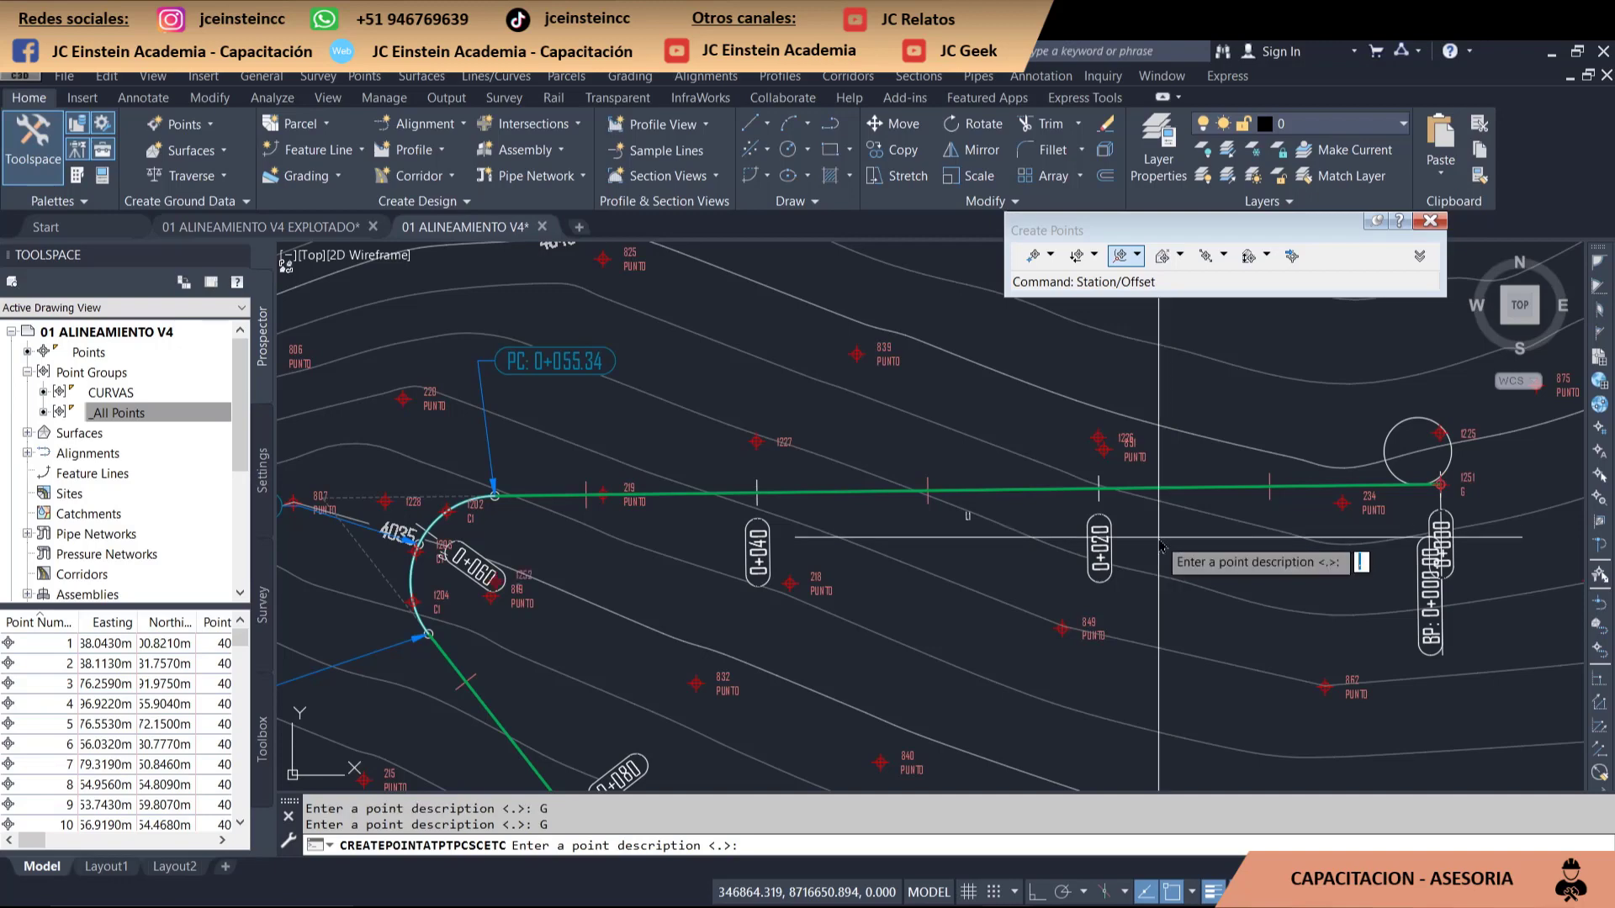
# - Describe the geometry points as G and zoom in to check labels like 1253 and 1255
pyautogui.write('G')
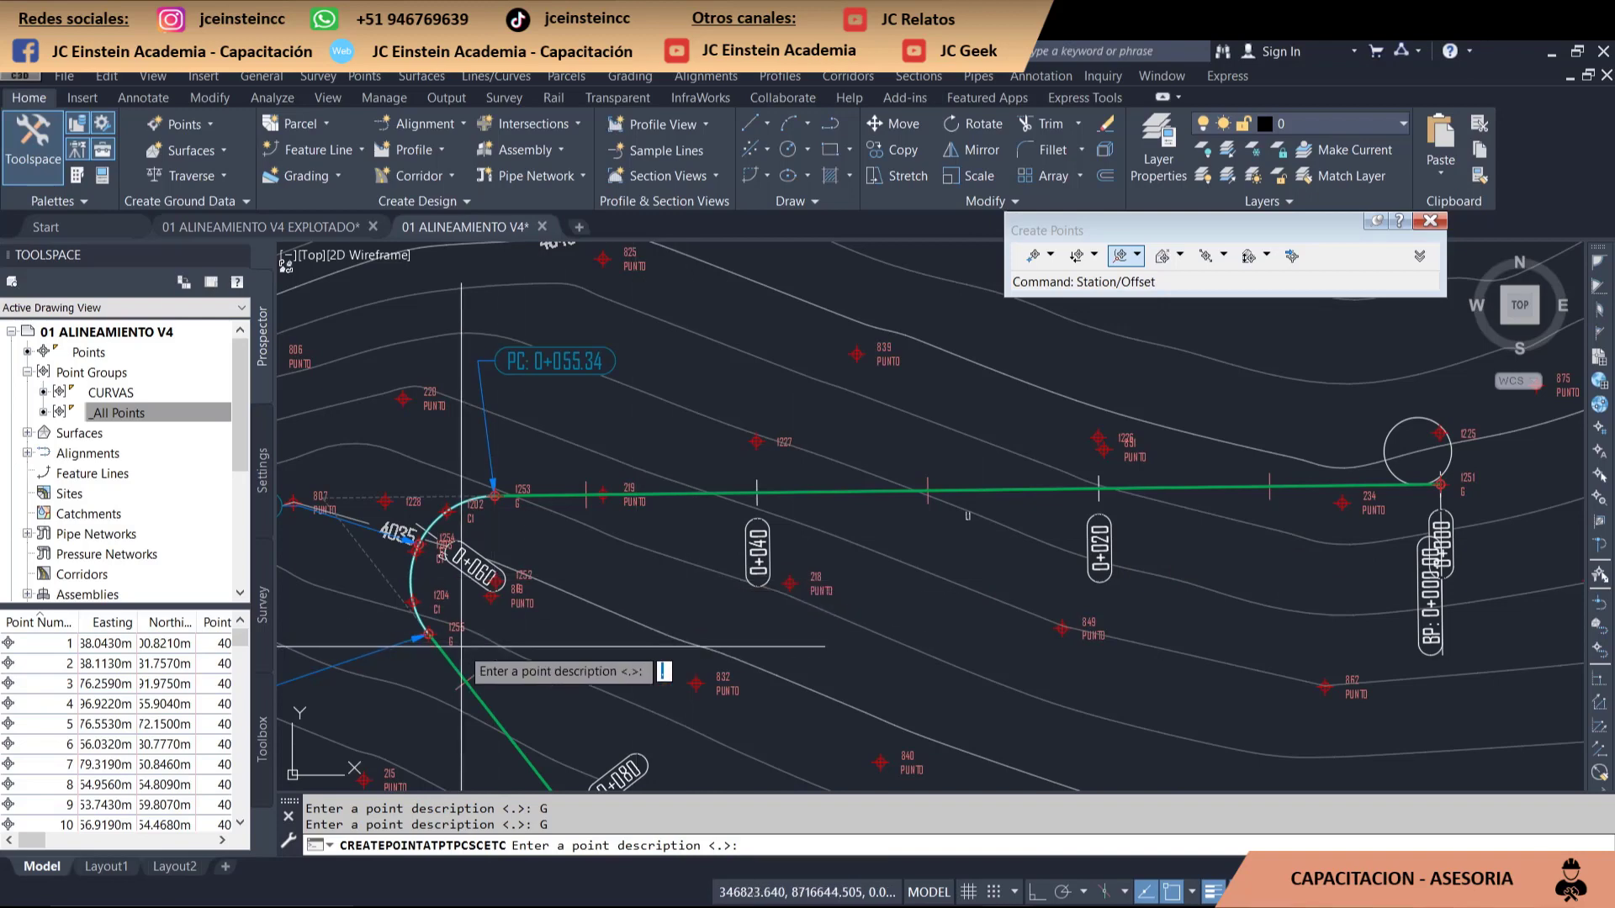
pyautogui.scroll(3, 421, 665)
pyautogui.scroll(1, 422, 607)
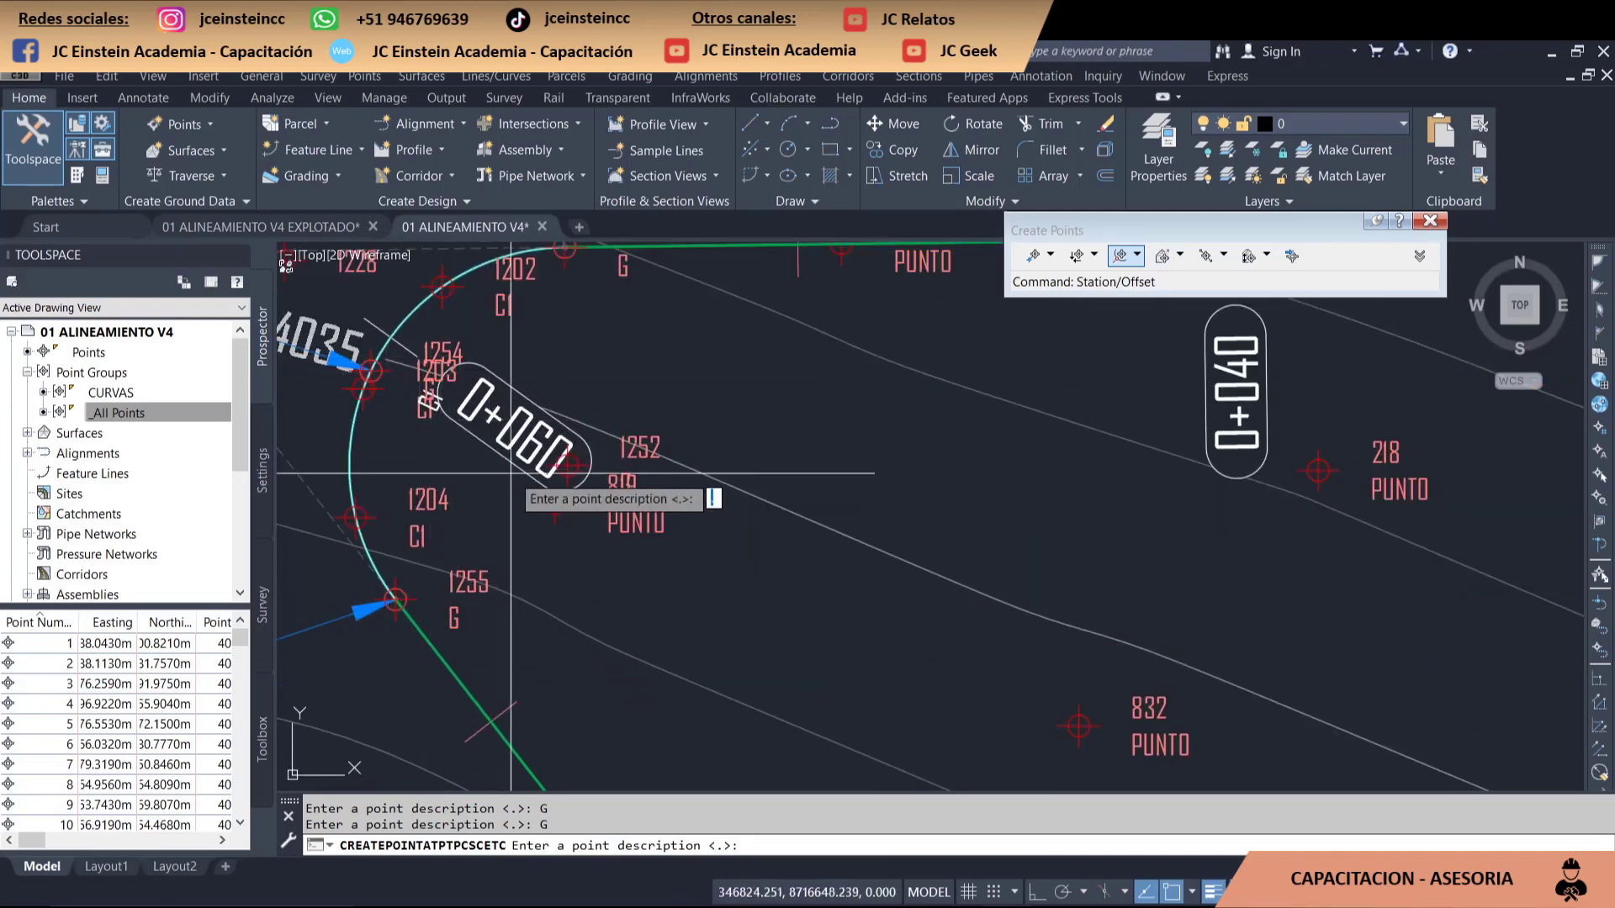
pyautogui.scroll(-2, 538, 344)
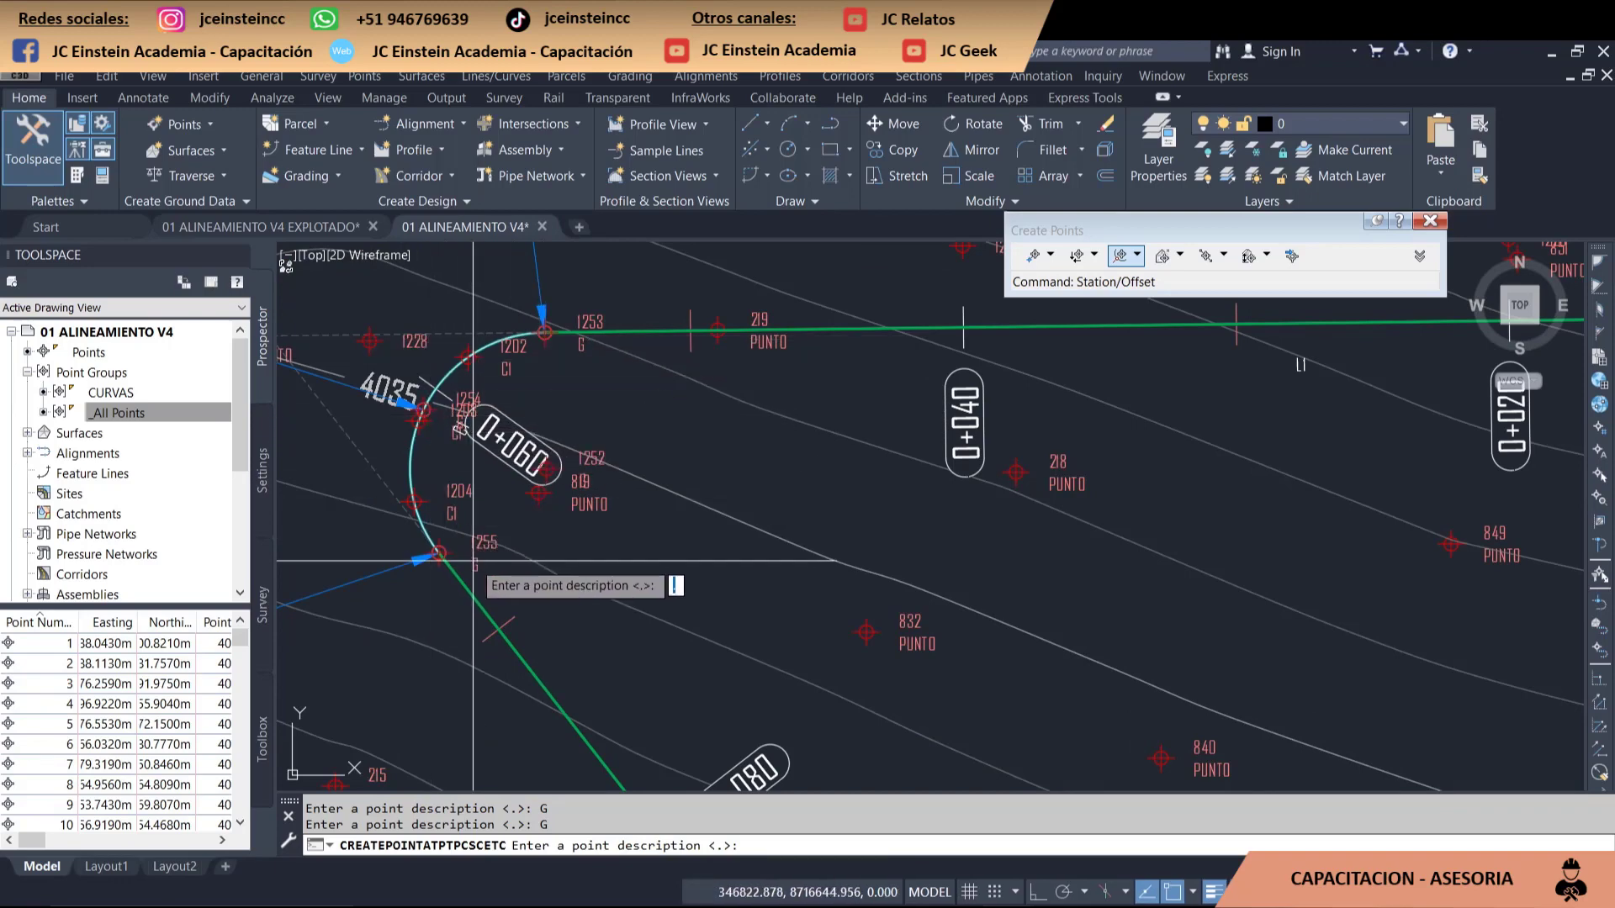
pyautogui.scroll(-2, 475, 556)
pyautogui.scroll(2, 461, 562)
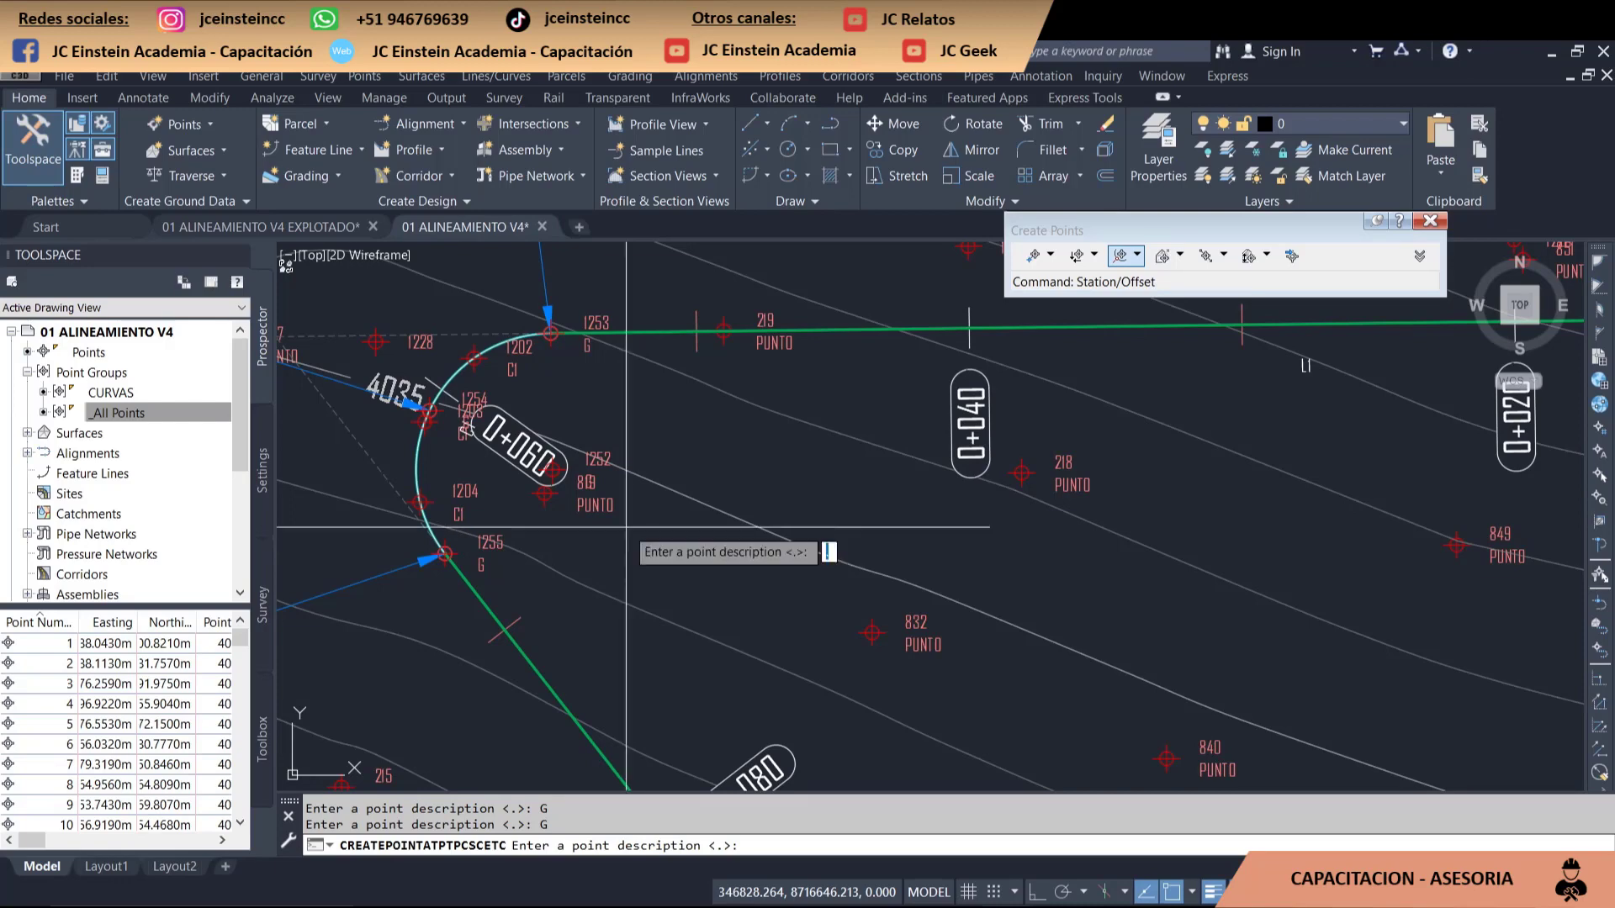
pyautogui.write('G')
pyautogui.scroll(-2, 1014, 455)
pyautogui.scroll(-3, 1010, 542)
# - Pan and zoom along Trazo 01 toward the curve near station 0+340
pyautogui.scroll(-2, 967, 560)
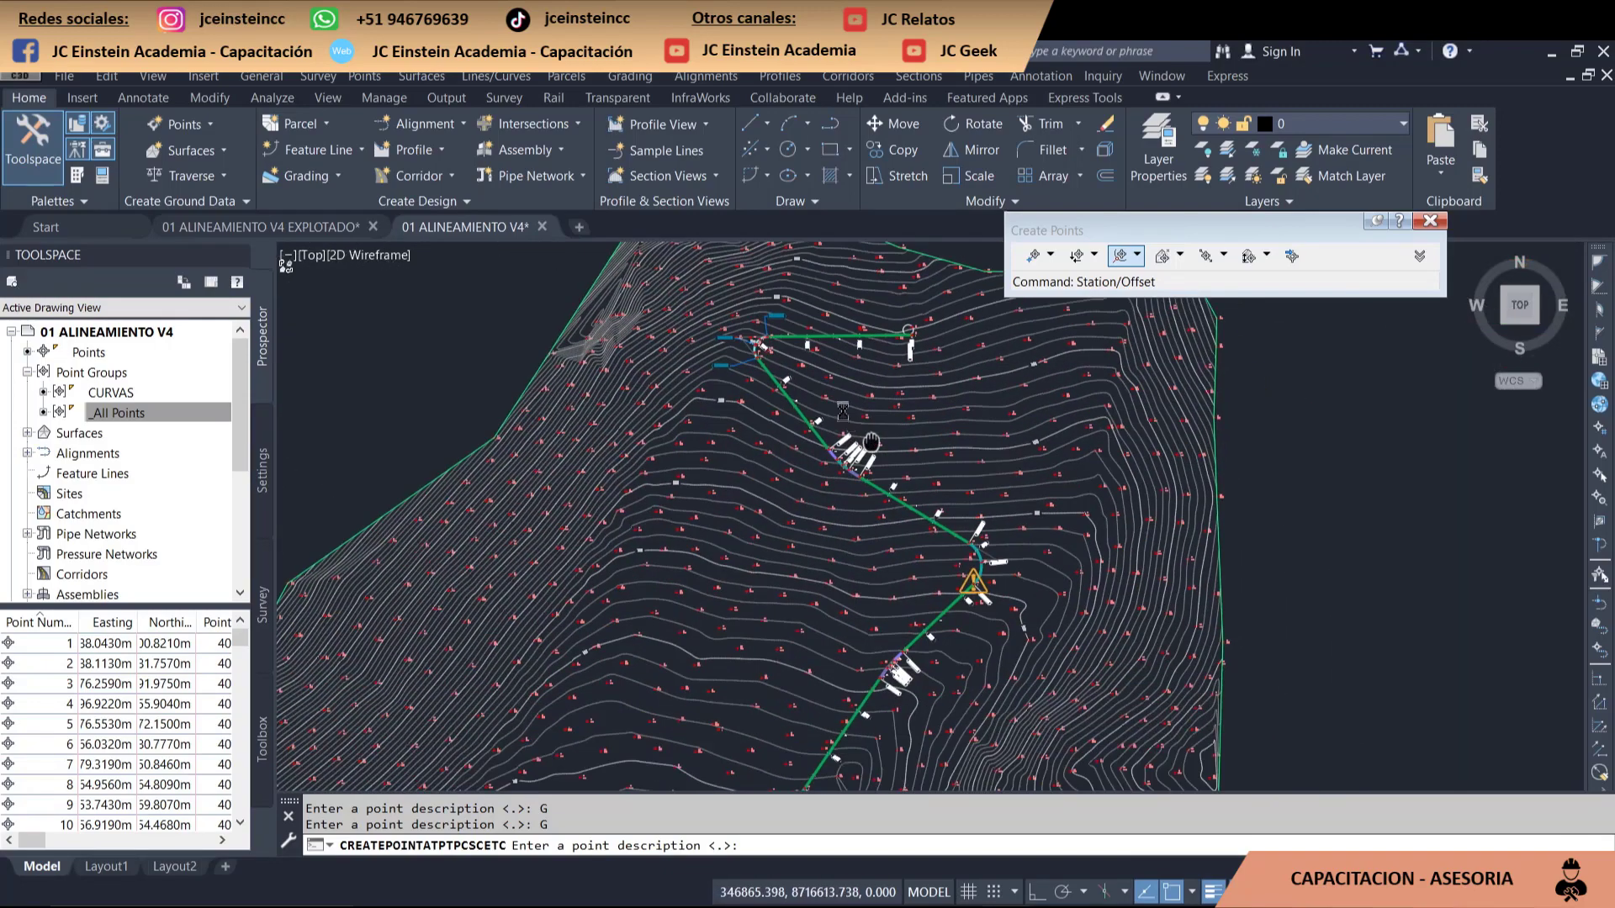
pyautogui.scroll(2, 929, 557)
pyautogui.scroll(2, 879, 572)
pyautogui.scroll(-4, 879, 572)
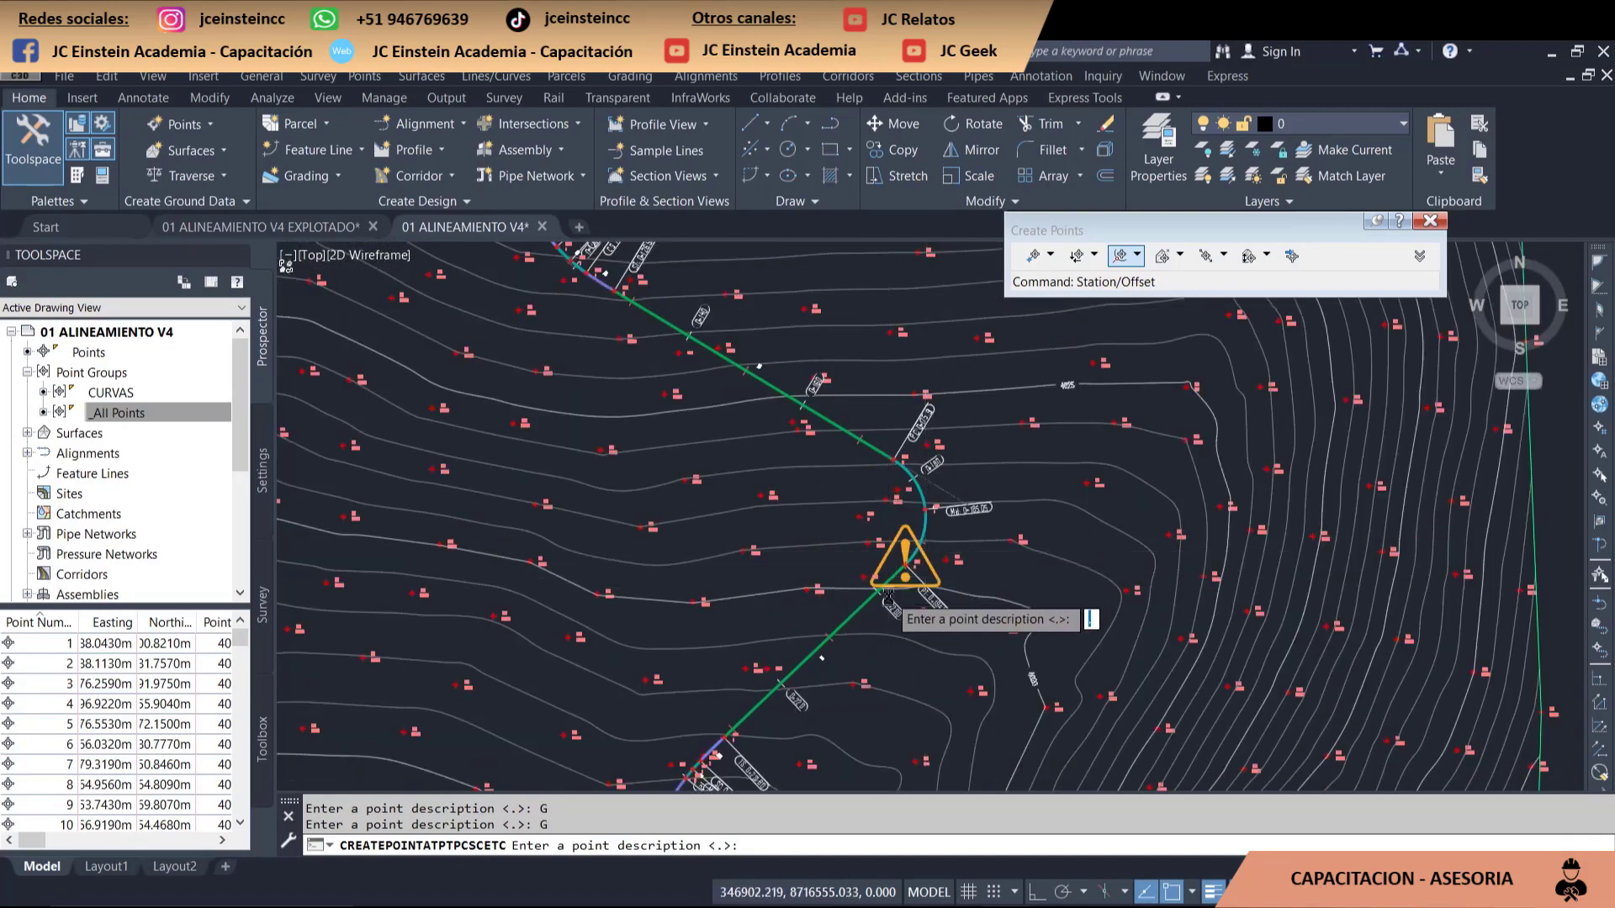
pyautogui.scroll(-2, 890, 559)
pyautogui.moveTo(890, 559); pyautogui.dragTo(863, 515, button='middle')
pyautogui.scroll(2, 866, 606)
pyautogui.scroll(2, 865, 606)
pyautogui.scroll(2, 824, 612)
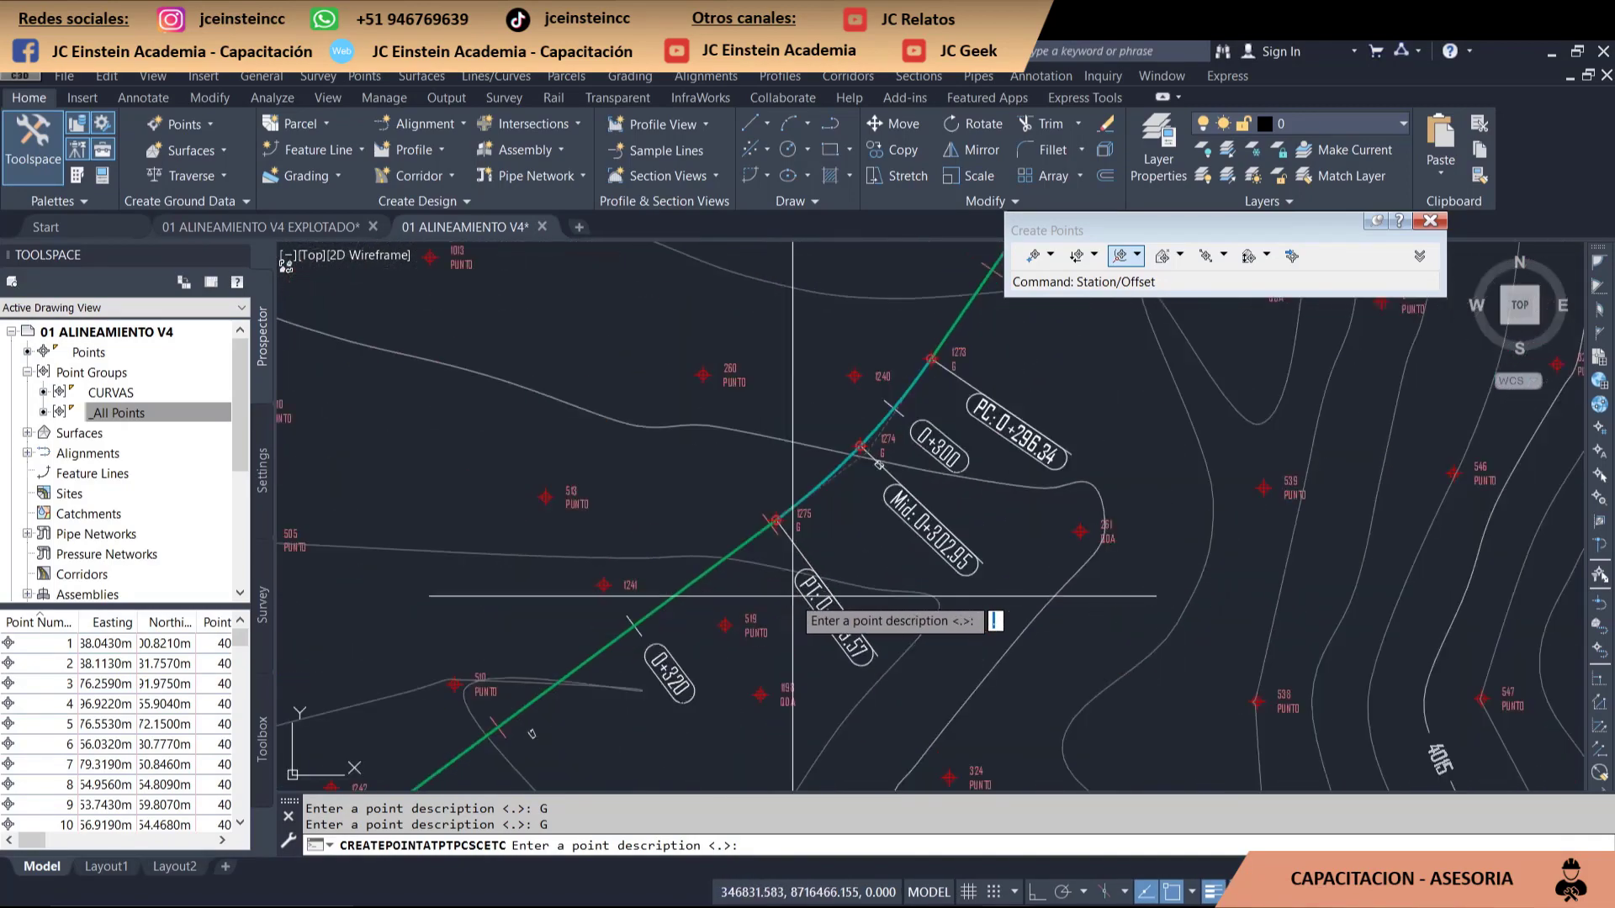
pyautogui.scroll(2, 870, 475)
pyautogui.scroll(1, 890, 463)
pyautogui.scroll(-2, 875, 486)
pyautogui.scroll(-2, 833, 534)
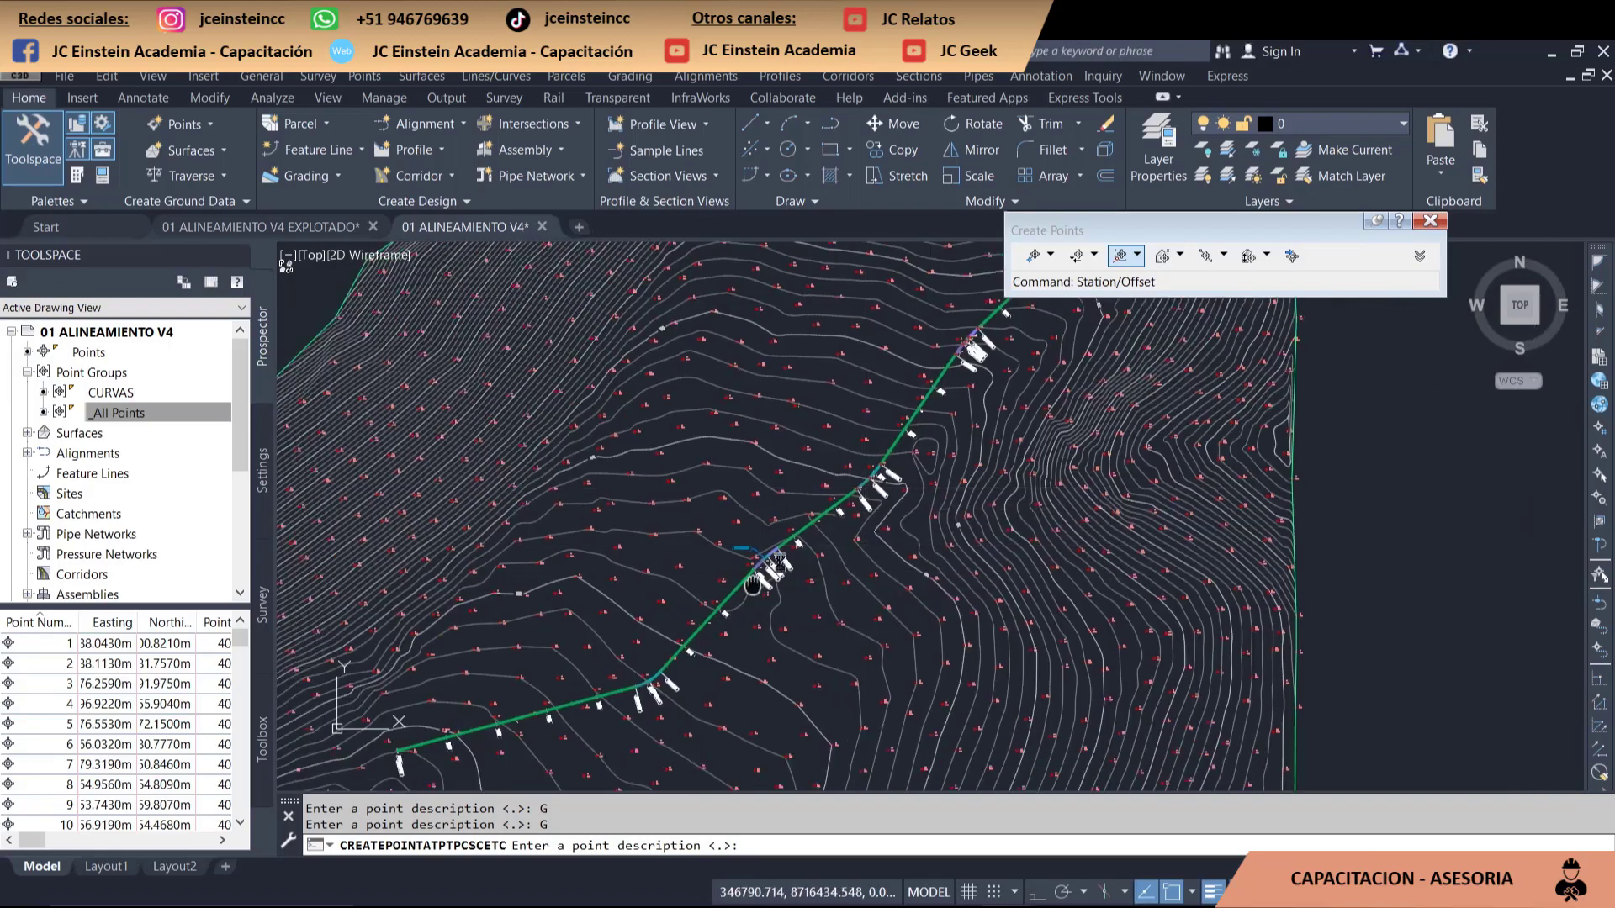
pyautogui.scroll(-2, 831, 533)
pyautogui.scroll(5, 820, 523)
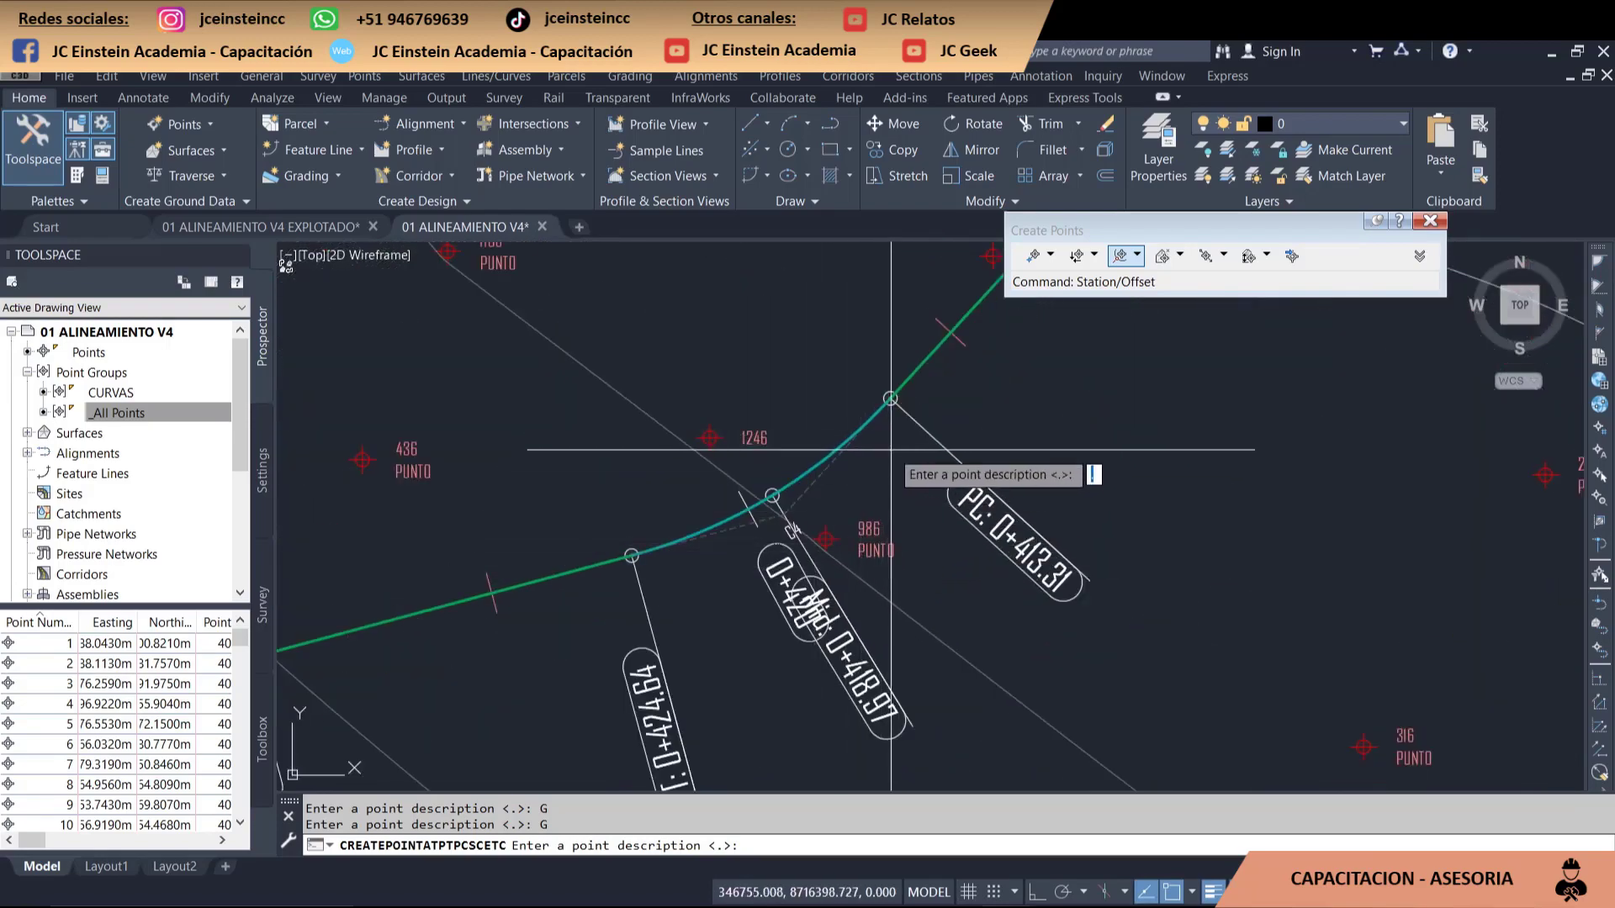
pyautogui.scroll(-5, 861, 464)
# - Bring the next alignment curve into view and centre on it
pyautogui.moveTo(993, 451); pyautogui.dragTo(861, 636, button='middle')
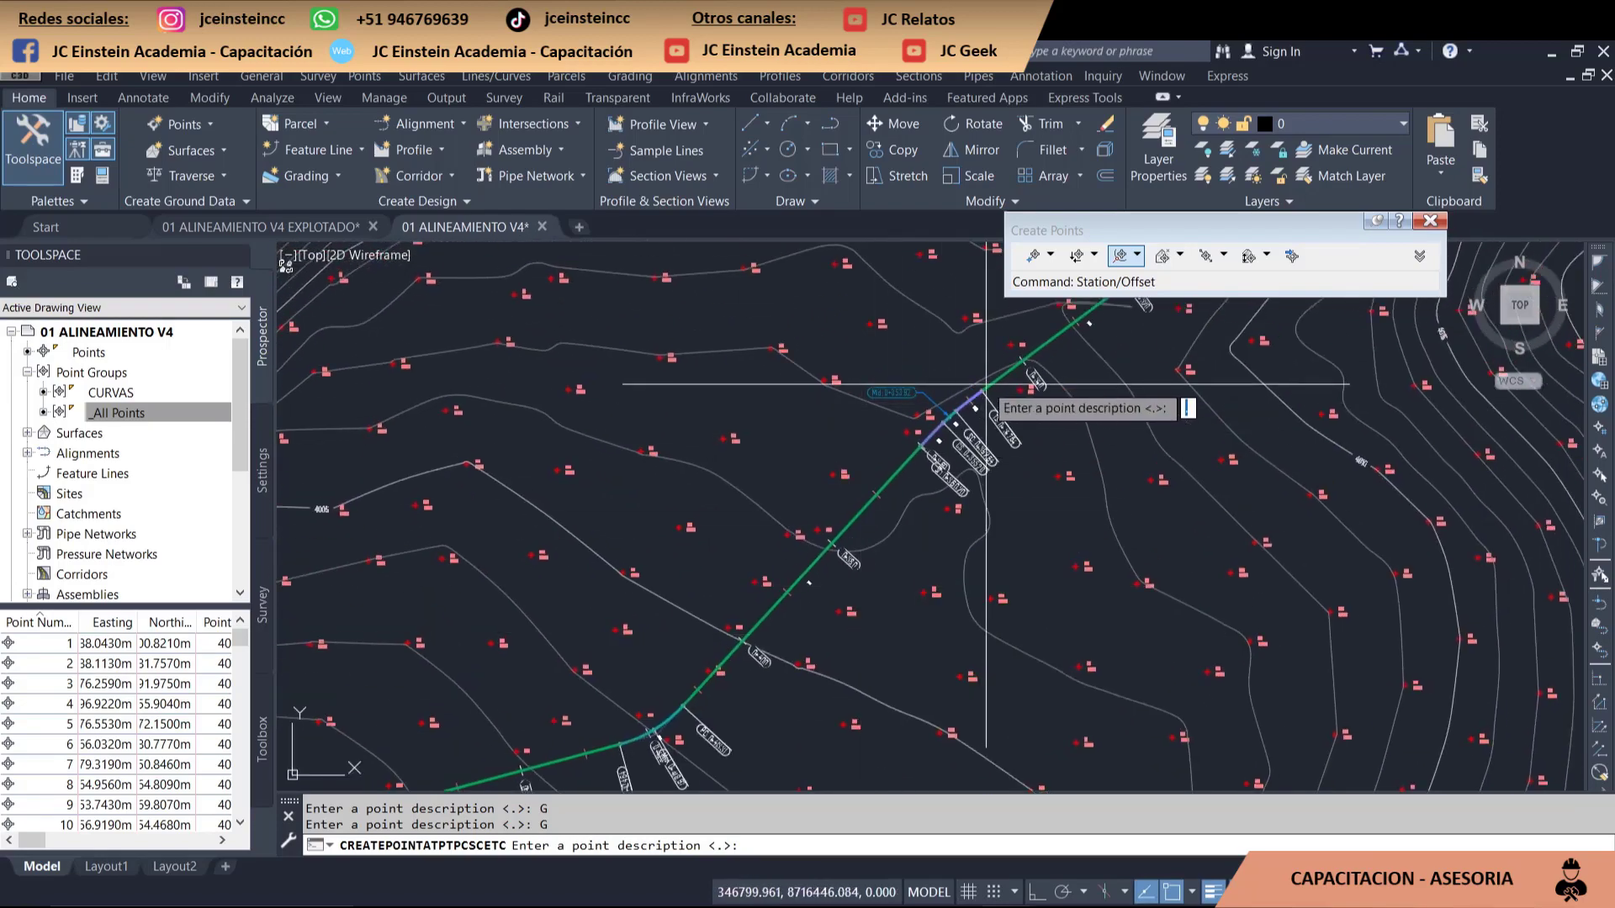
pyautogui.scroll(3, 909, 483)
pyautogui.scroll(3, 867, 509)
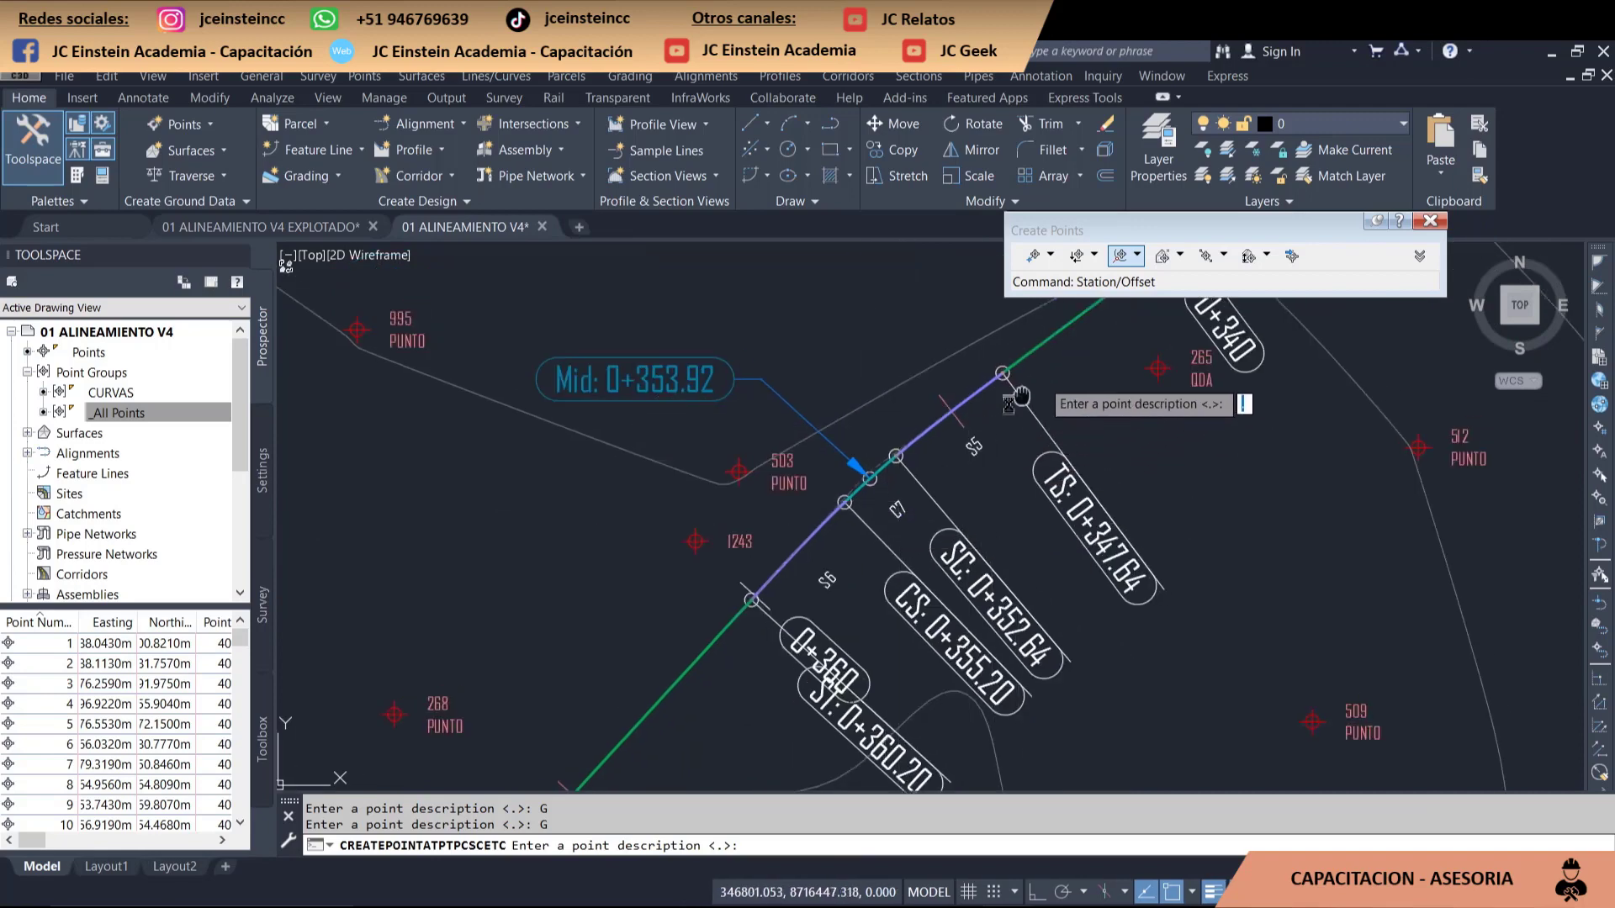
pyautogui.scroll(-2, 913, 492)
pyautogui.scroll(-4, 984, 422)
pyautogui.scroll(3, 980, 433)
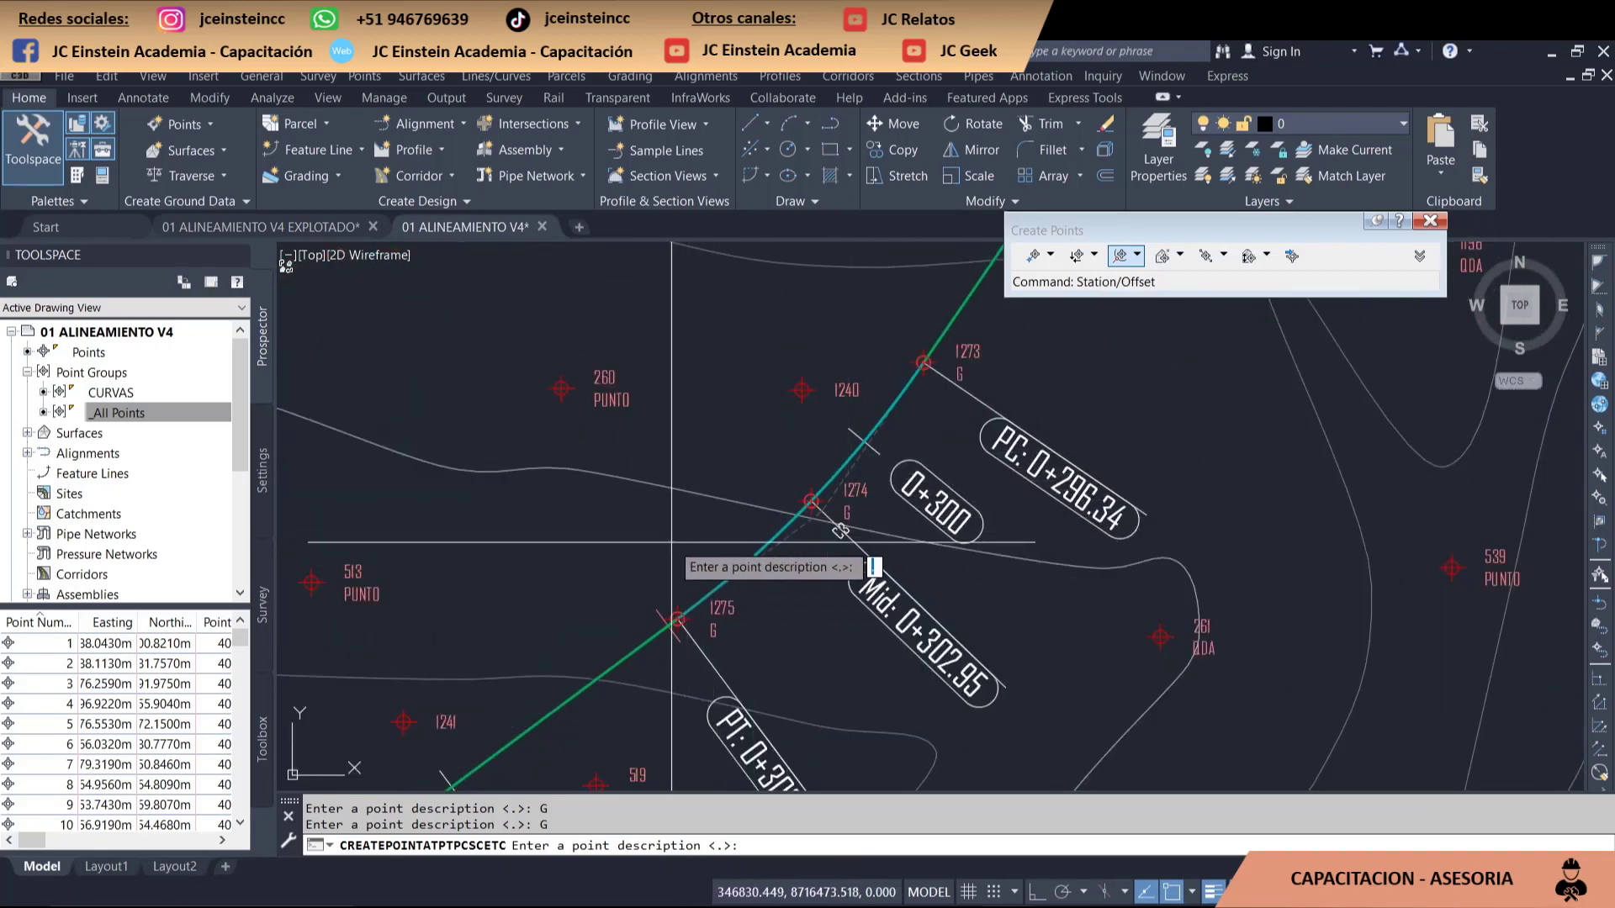
pyautogui.scroll(-3, 672, 543)
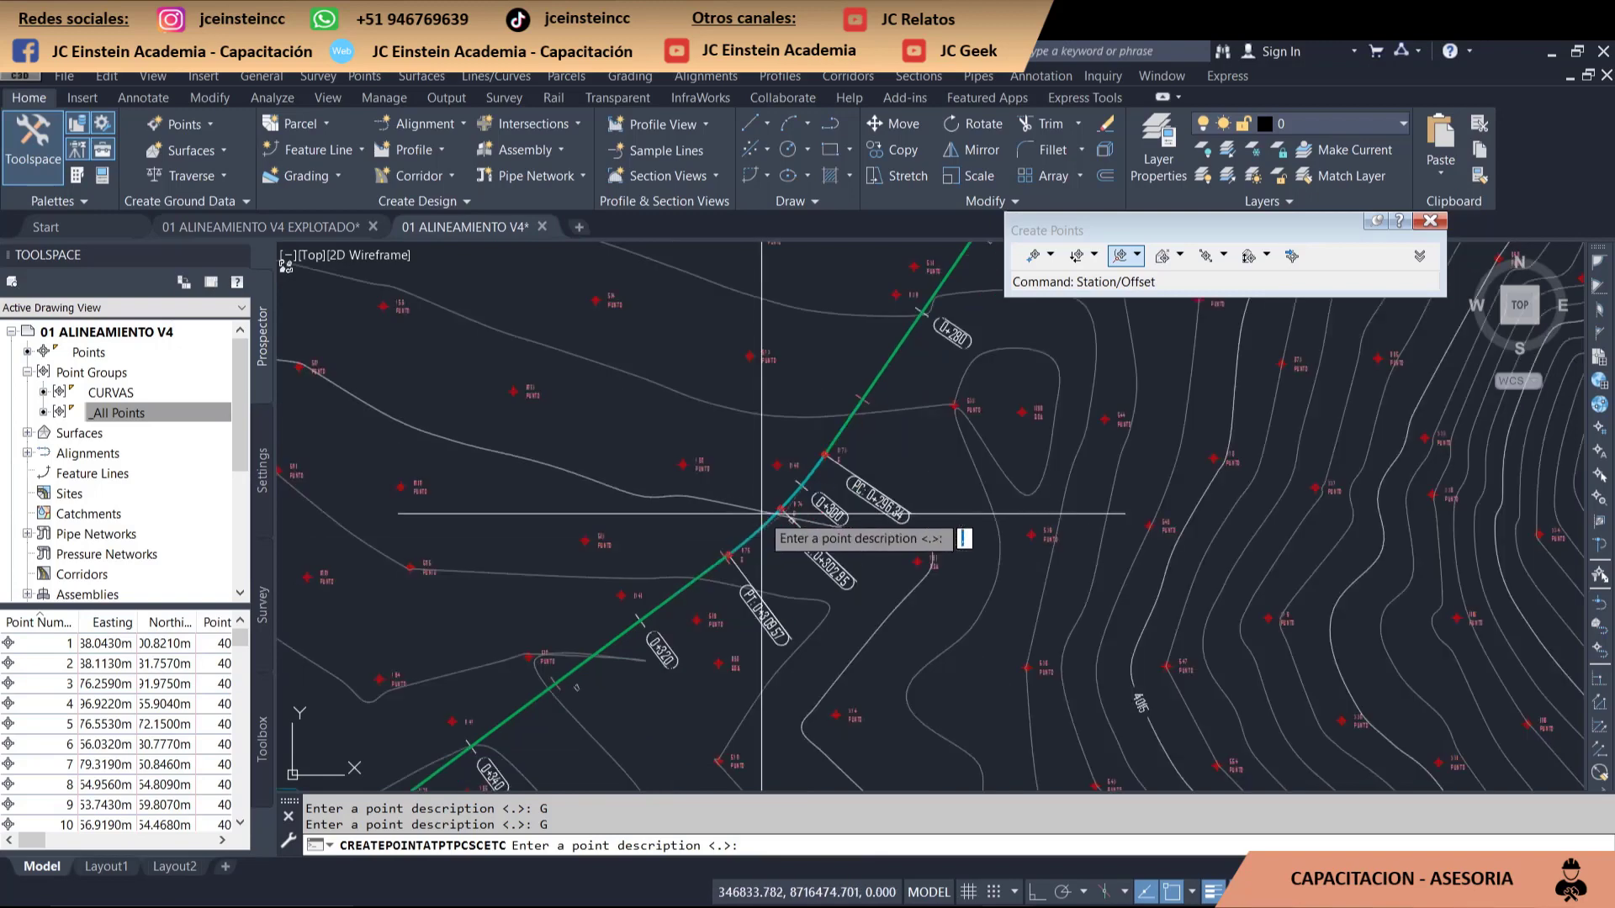
pyautogui.moveTo(635, 597); pyautogui.dragTo(1028, 449, button='middle')
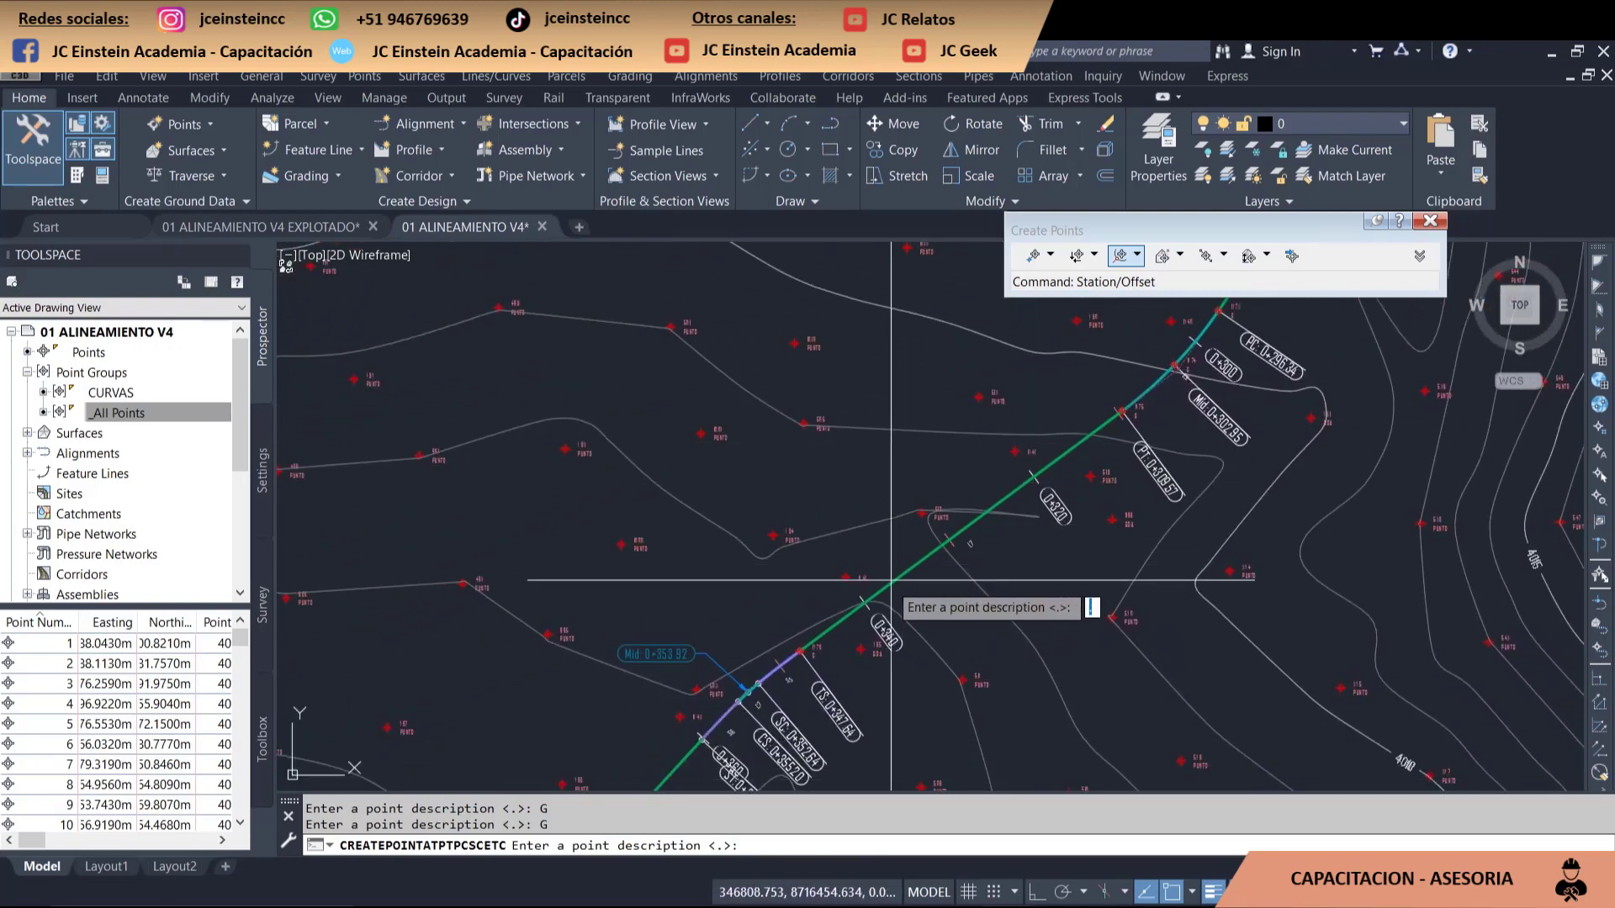
pyautogui.scroll(3, 807, 661)
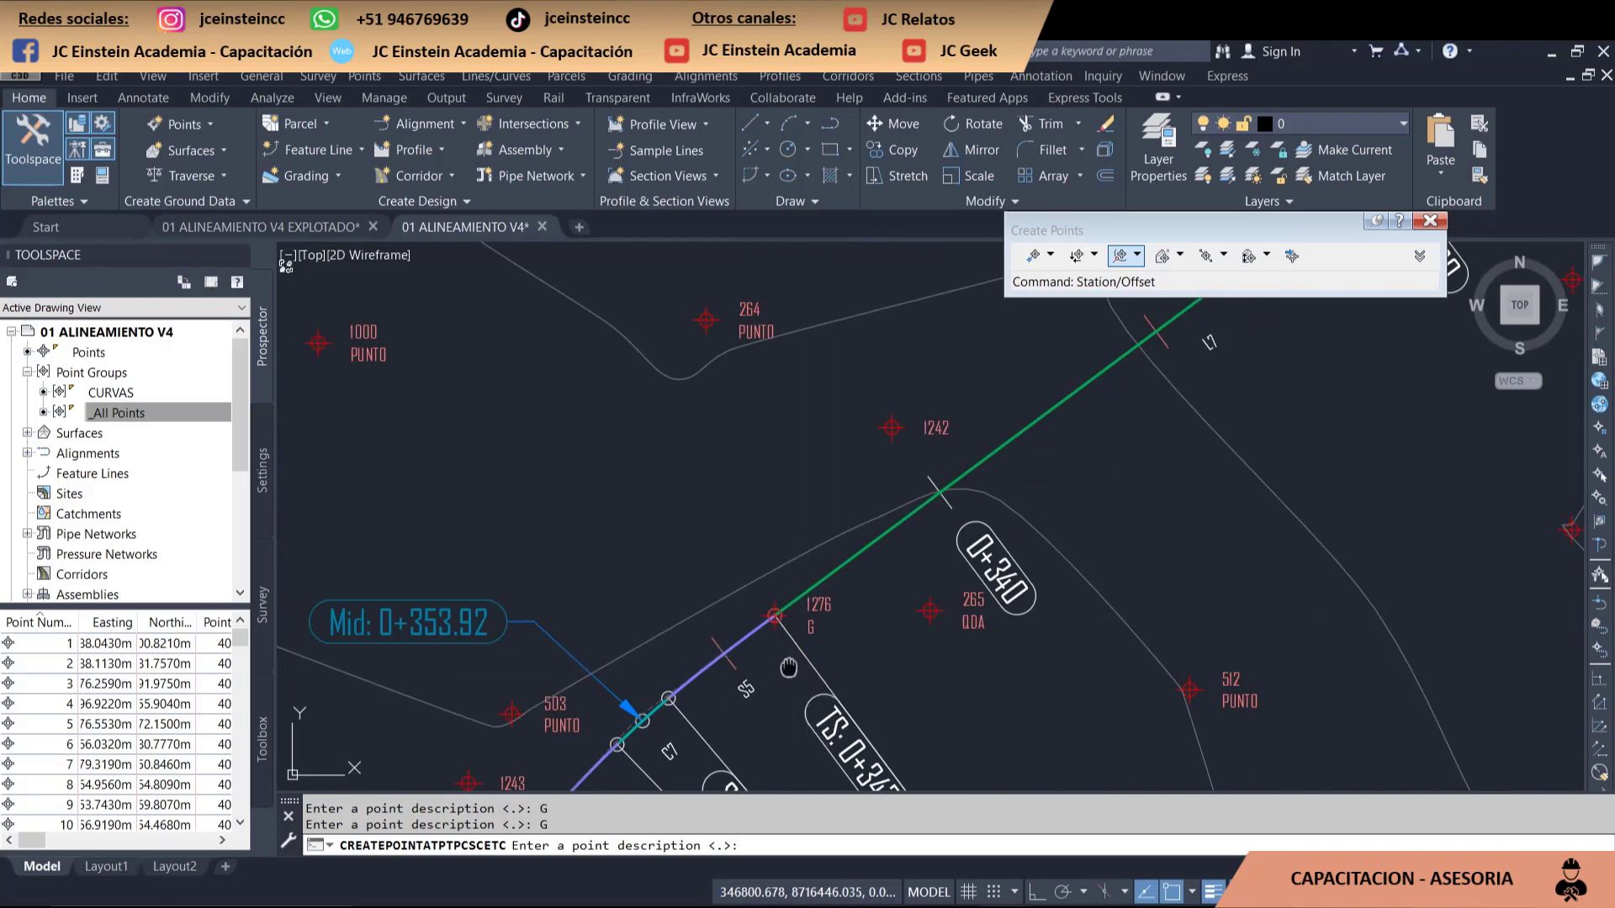
pyautogui.moveTo(808, 655); pyautogui.dragTo(967, 526, button='middle')
pyautogui.scroll(2, 930, 545)
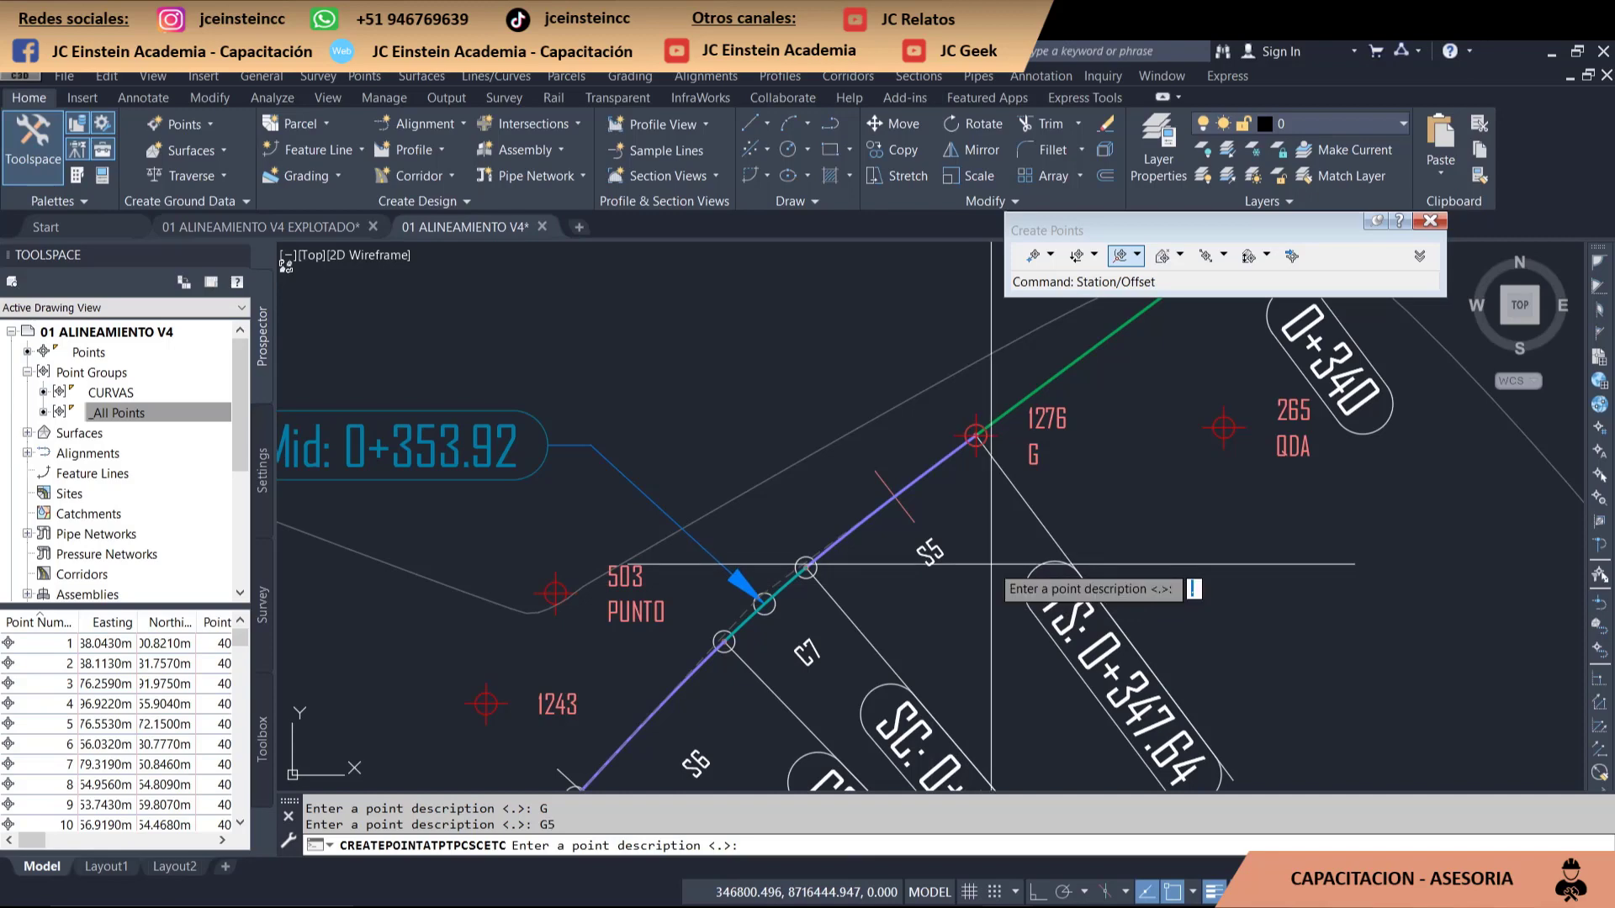
# - Give points 1278 and 1280 the description G5
pyautogui.write('G5')
pyautogui.press('Return')
pyautogui.write('5')
pyautogui.press('Return')
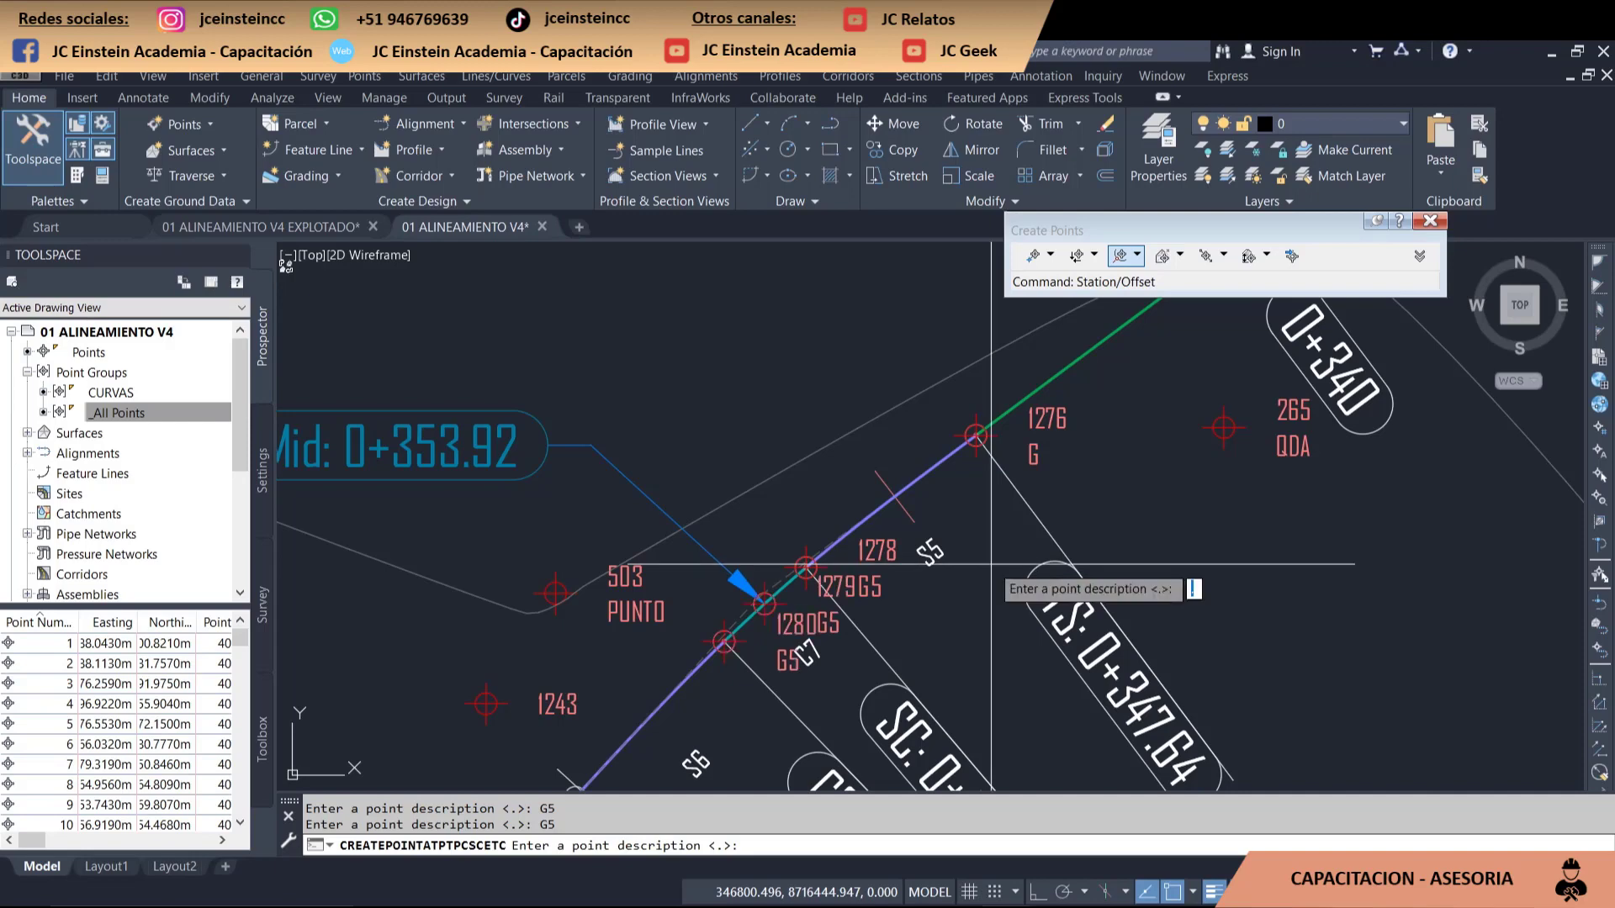
pyautogui.scroll(-2, 991, 563)
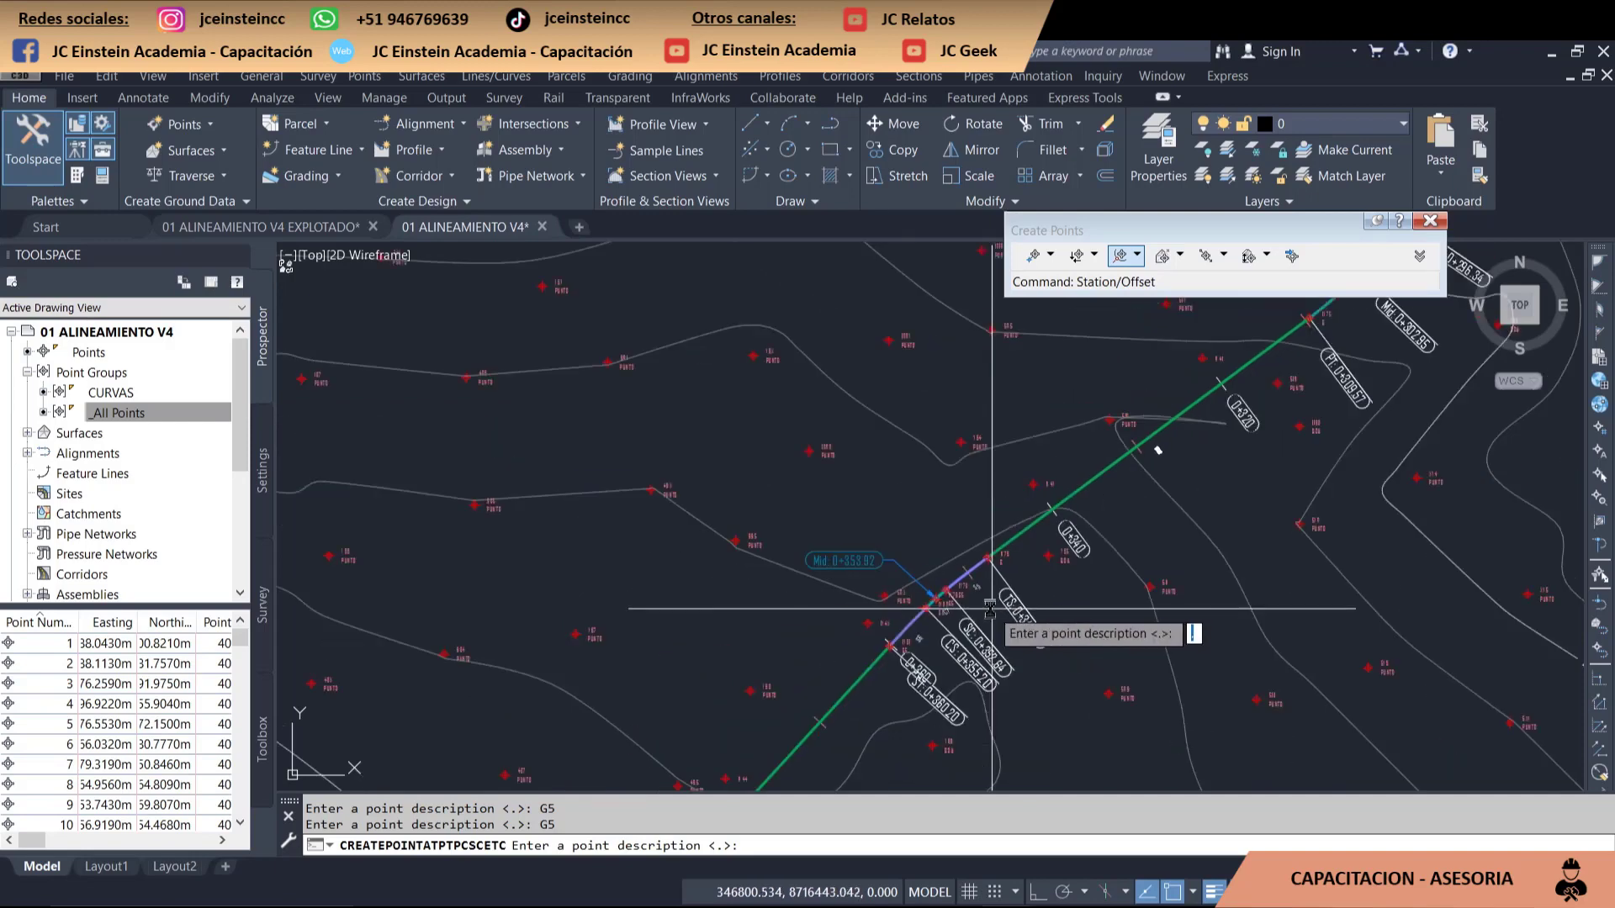
pyautogui.scroll(-2, 985, 539)
pyautogui.scroll(-2, 976, 505)
pyautogui.scroll(-1, 969, 480)
pyautogui.scroll(3, 841, 589)
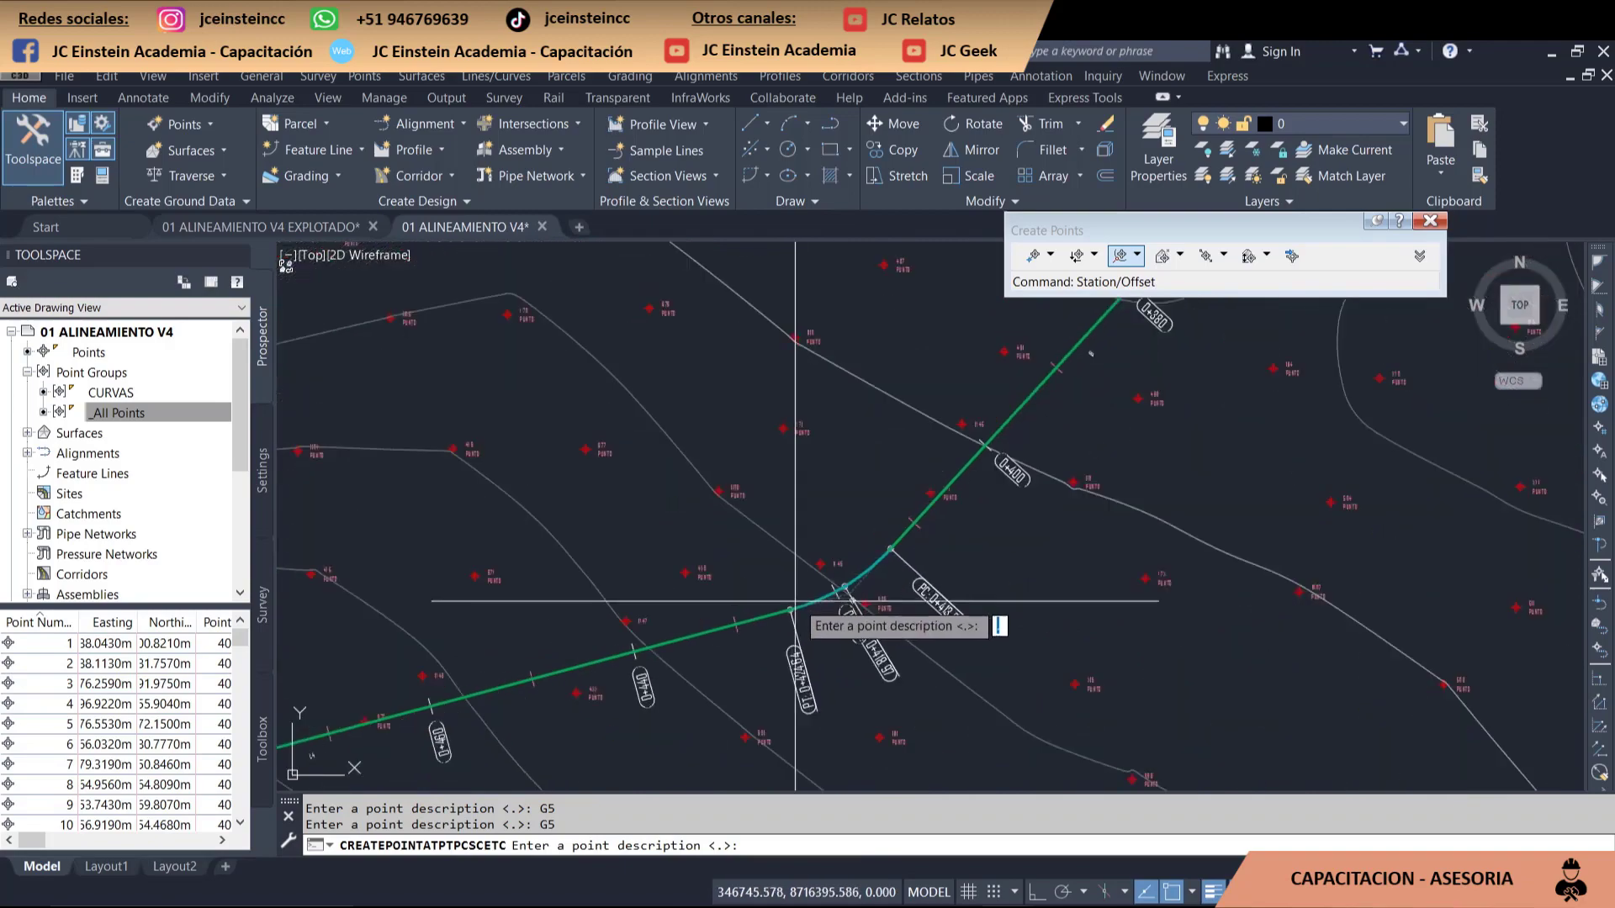
pyautogui.scroll(1, 968, 589)
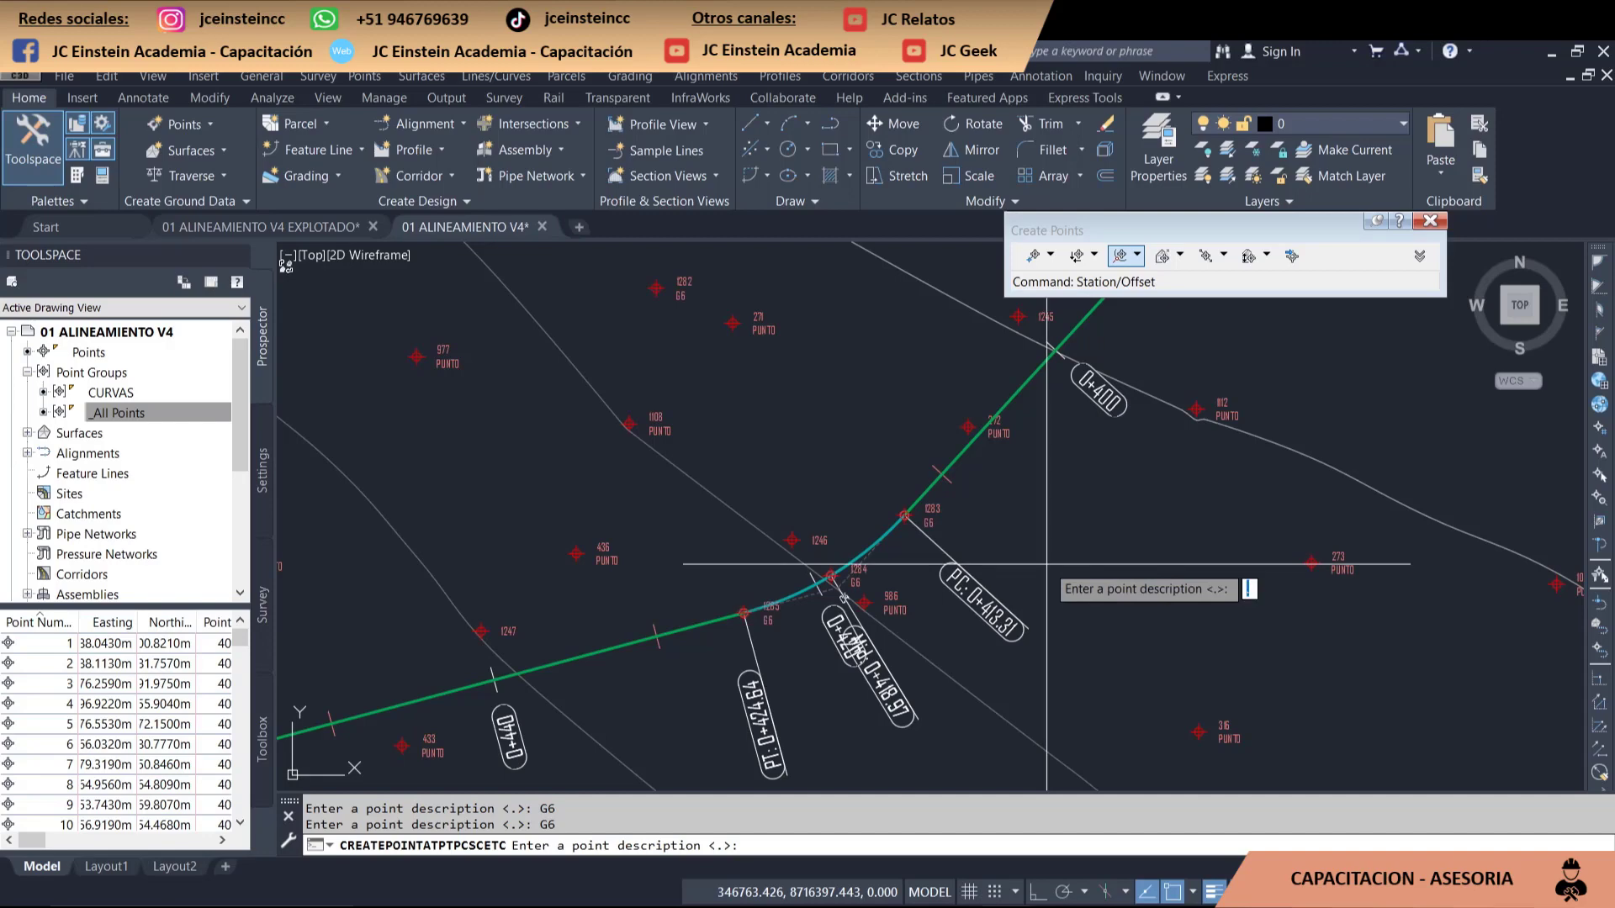
# - Move to the next curve and give its point the description G
pyautogui.scroll(-3, 1045, 563)
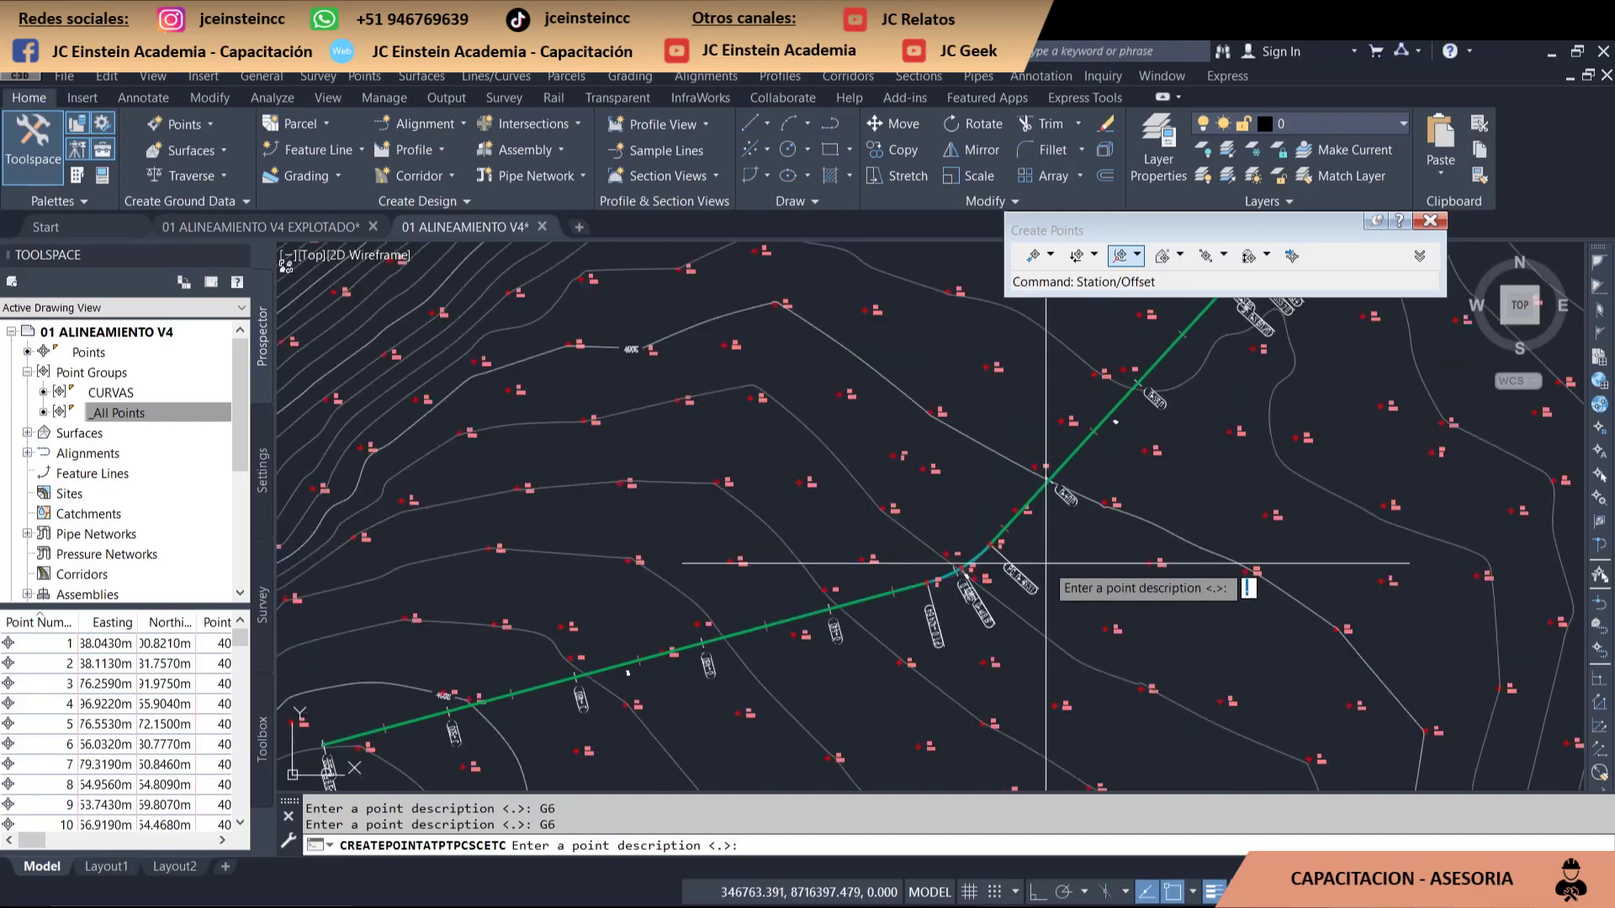
pyautogui.scroll(1, 1025, 551)
pyautogui.scroll(-5, 1029, 552)
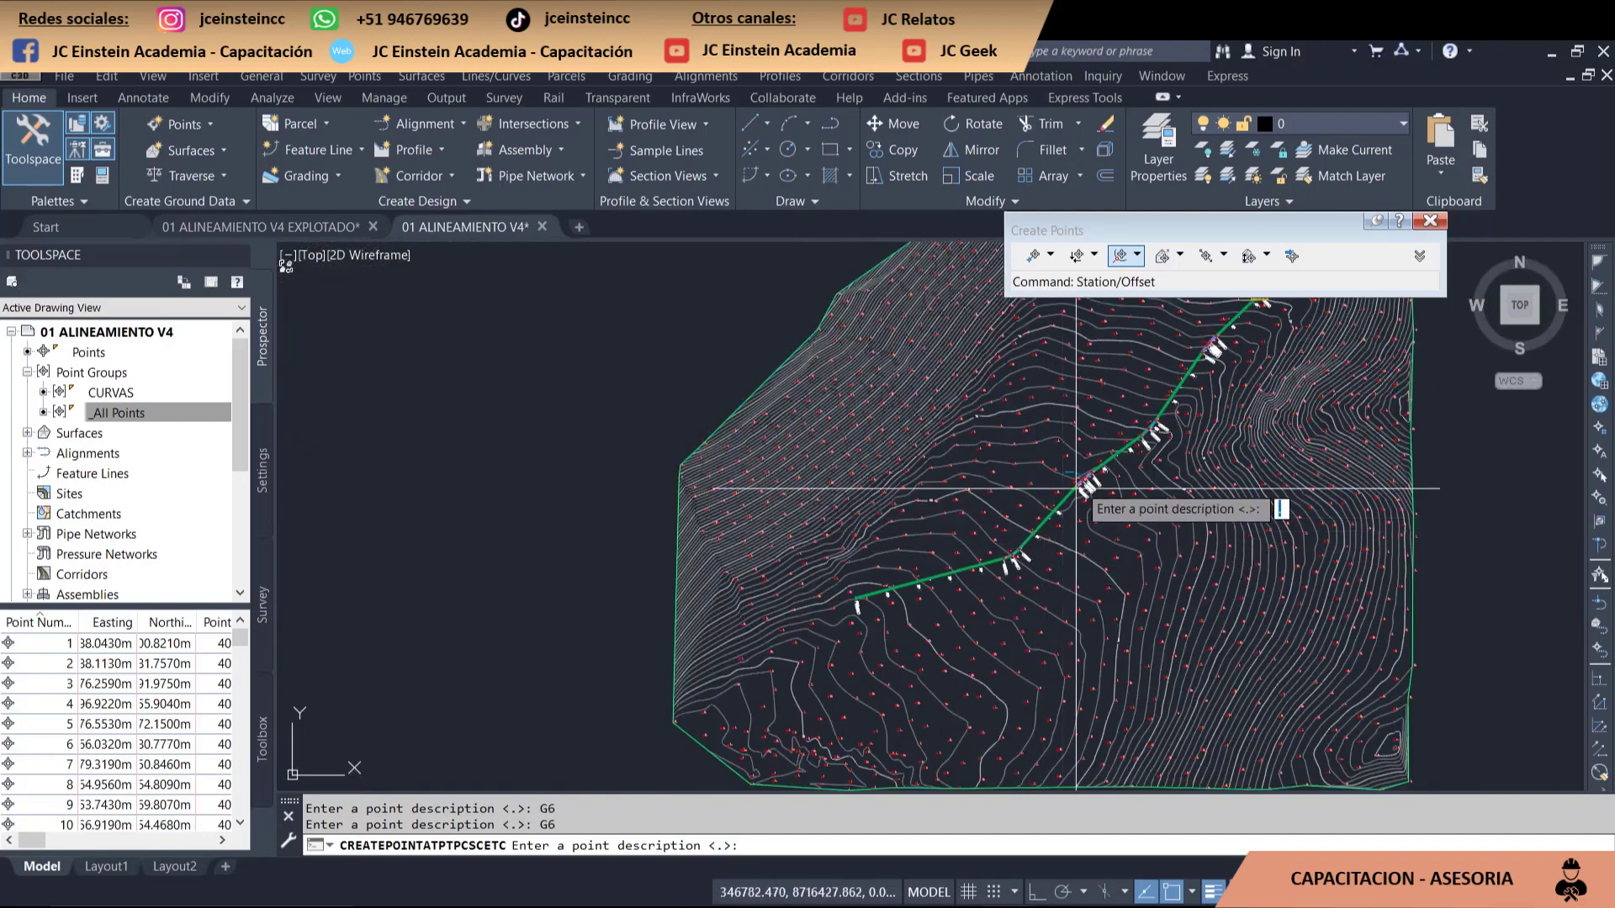
pyautogui.scroll(2, 976, 505)
pyautogui.scroll(4, 992, 454)
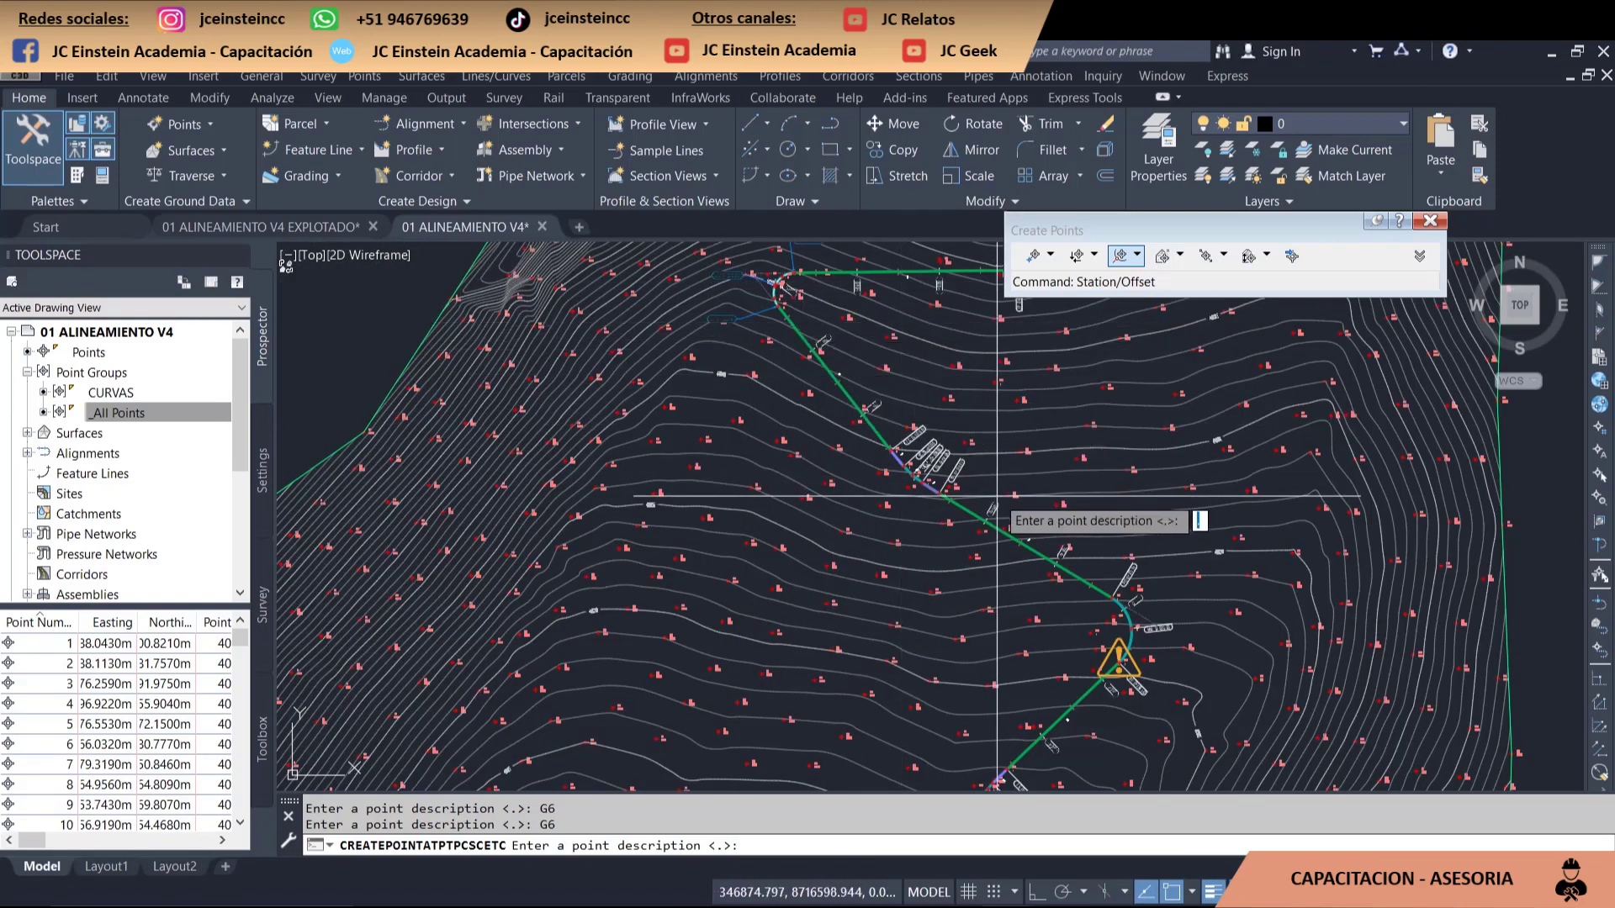
pyautogui.moveTo(951, 466); pyautogui.dragTo(919, 438, button='middle')
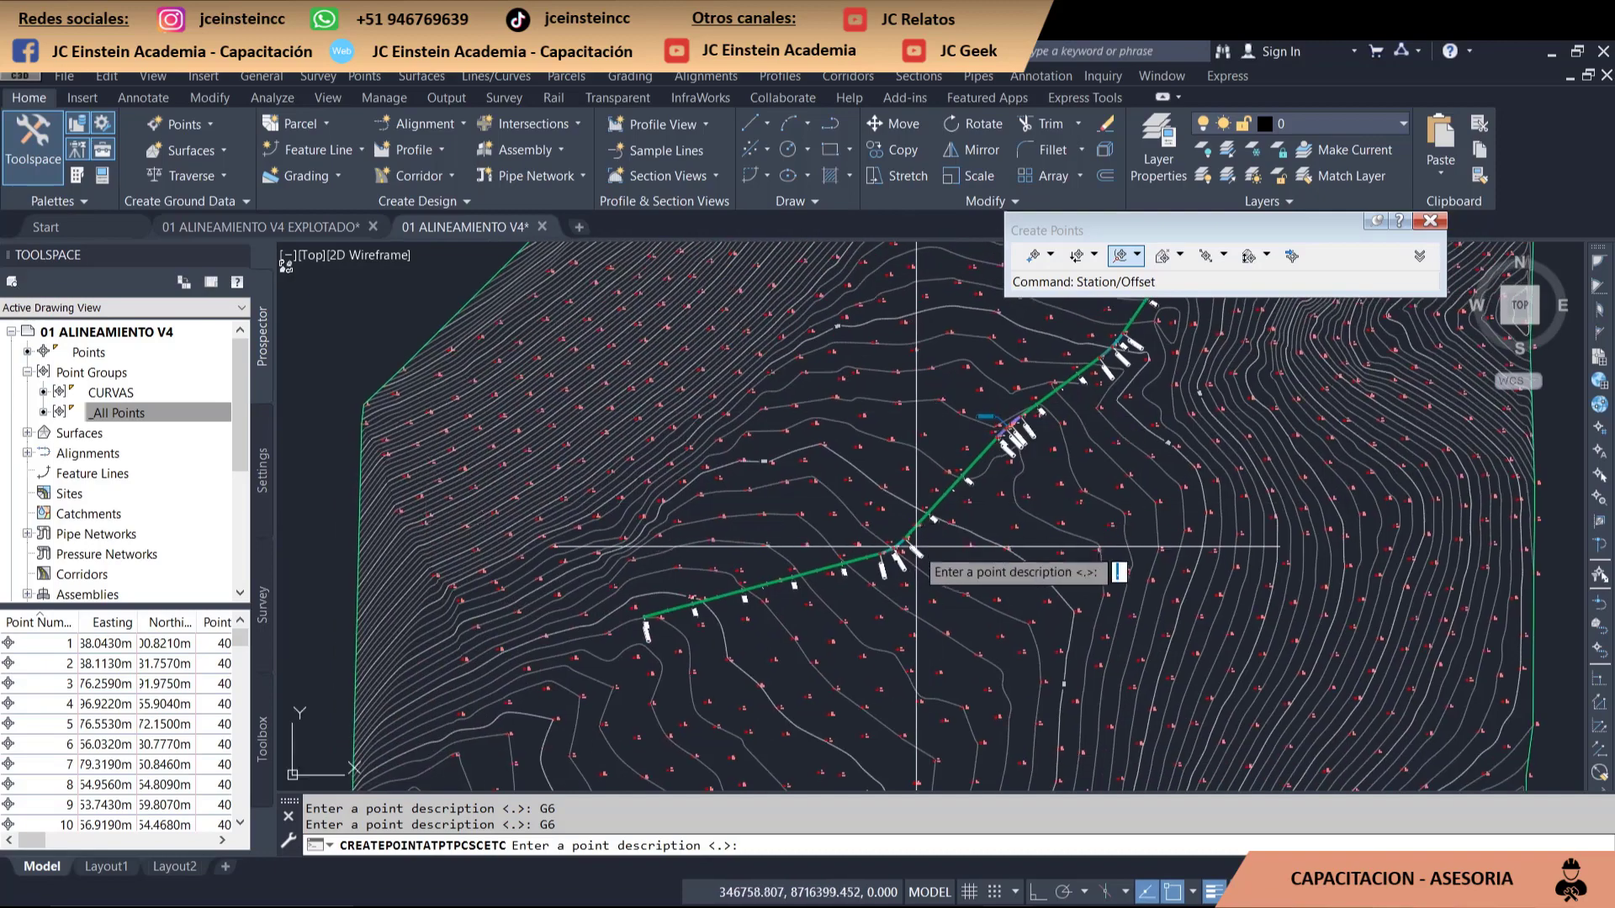
pyautogui.scroll(2, 944, 551)
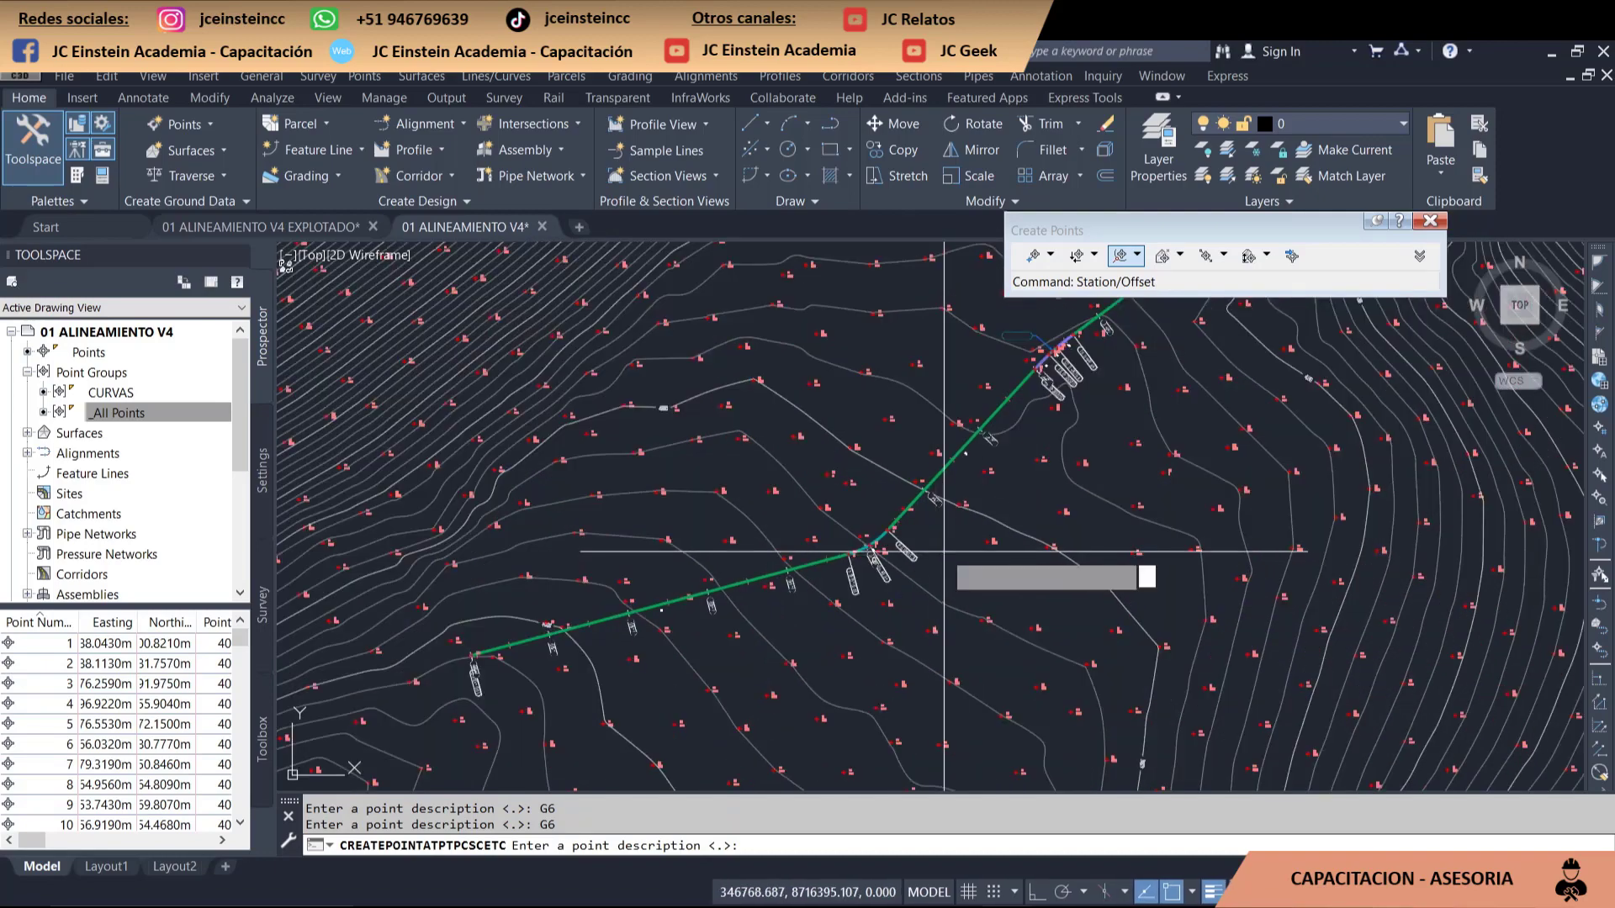
pyautogui.write('G')
pyautogui.press('Return')
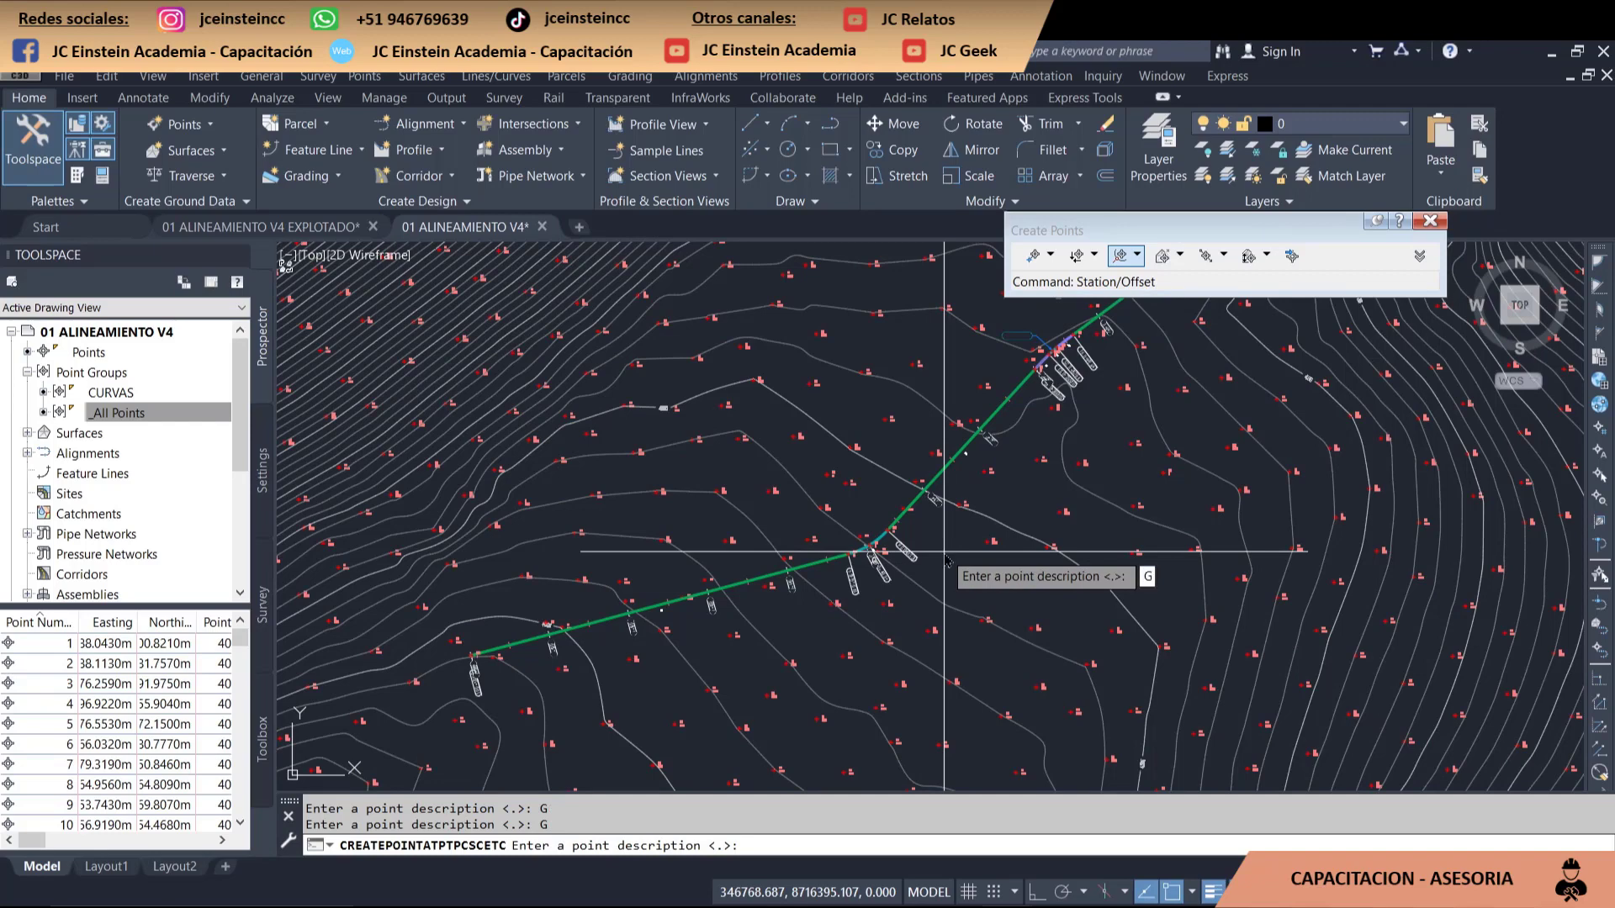
pyautogui.press('Return')
pyautogui.press('Return')
pyautogui.press('Return')
pyautogui.press('Return')
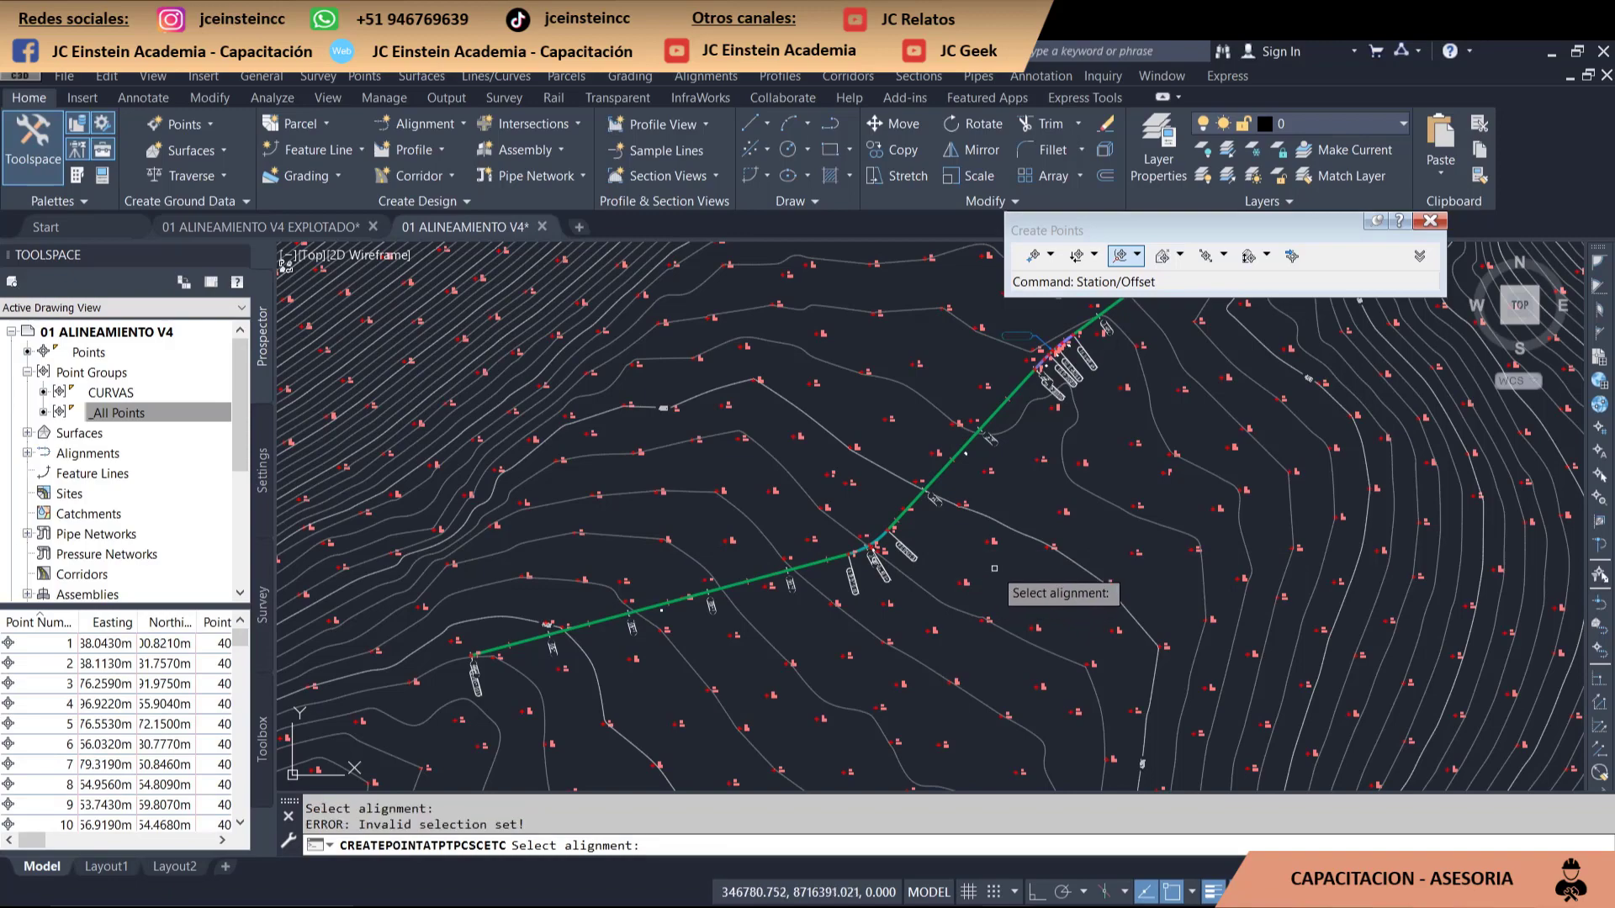
# - Cancel point creation and inspect the new points along the curve
pyautogui.press('Escape')
pyautogui.scroll(-5, 967, 601)
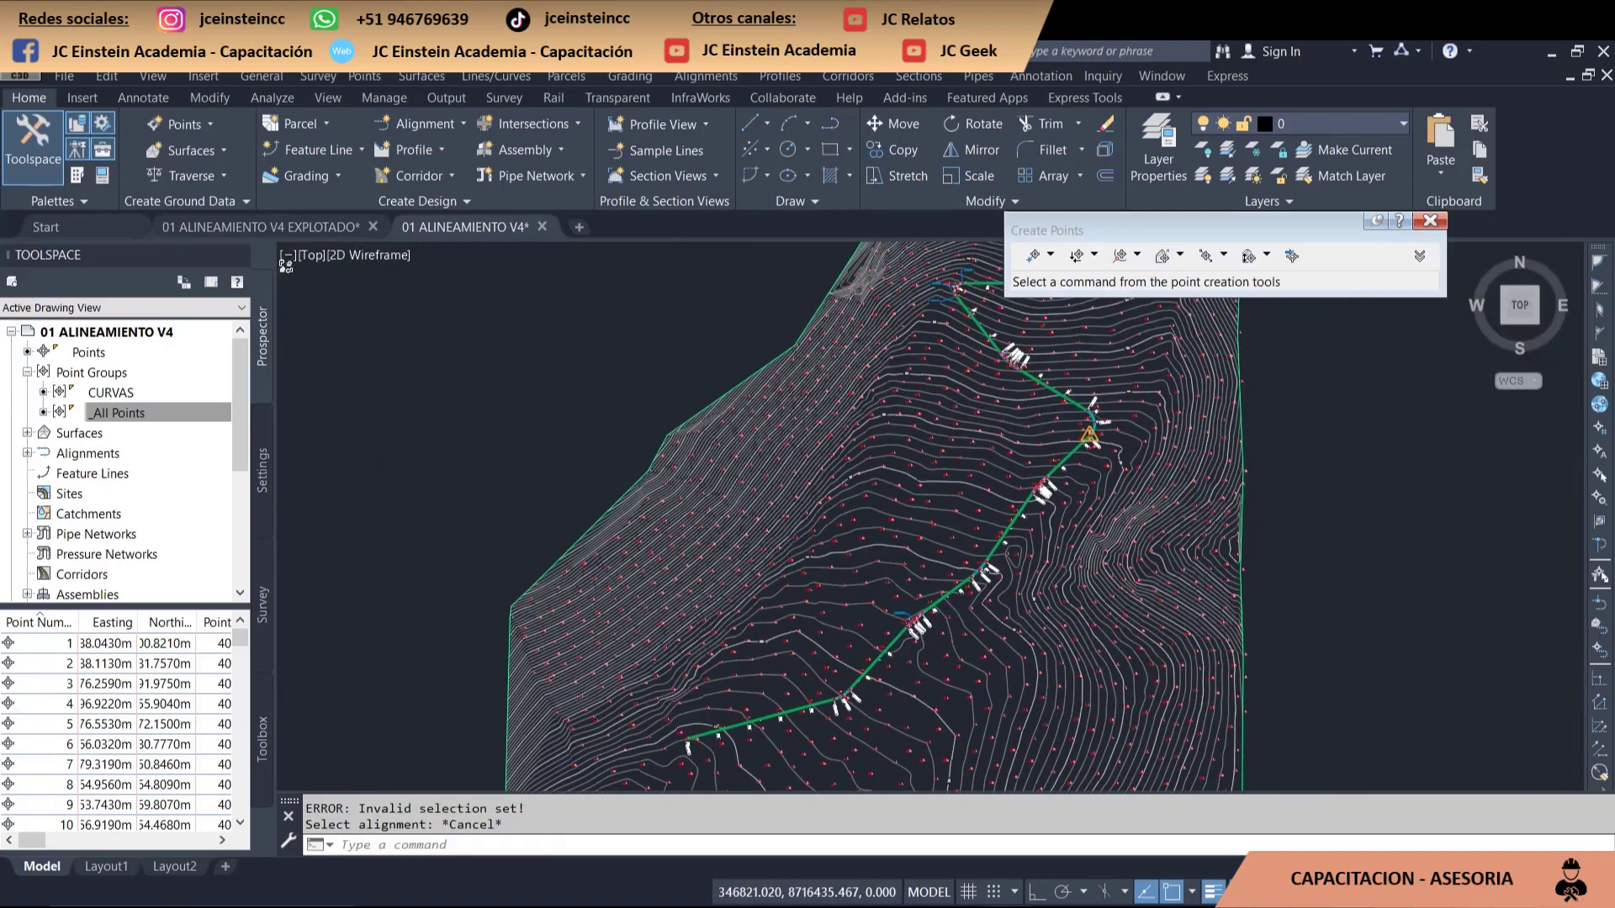
pyautogui.scroll(2, 964, 601)
pyautogui.scroll(2, 959, 598)
pyautogui.scroll(3, 925, 572)
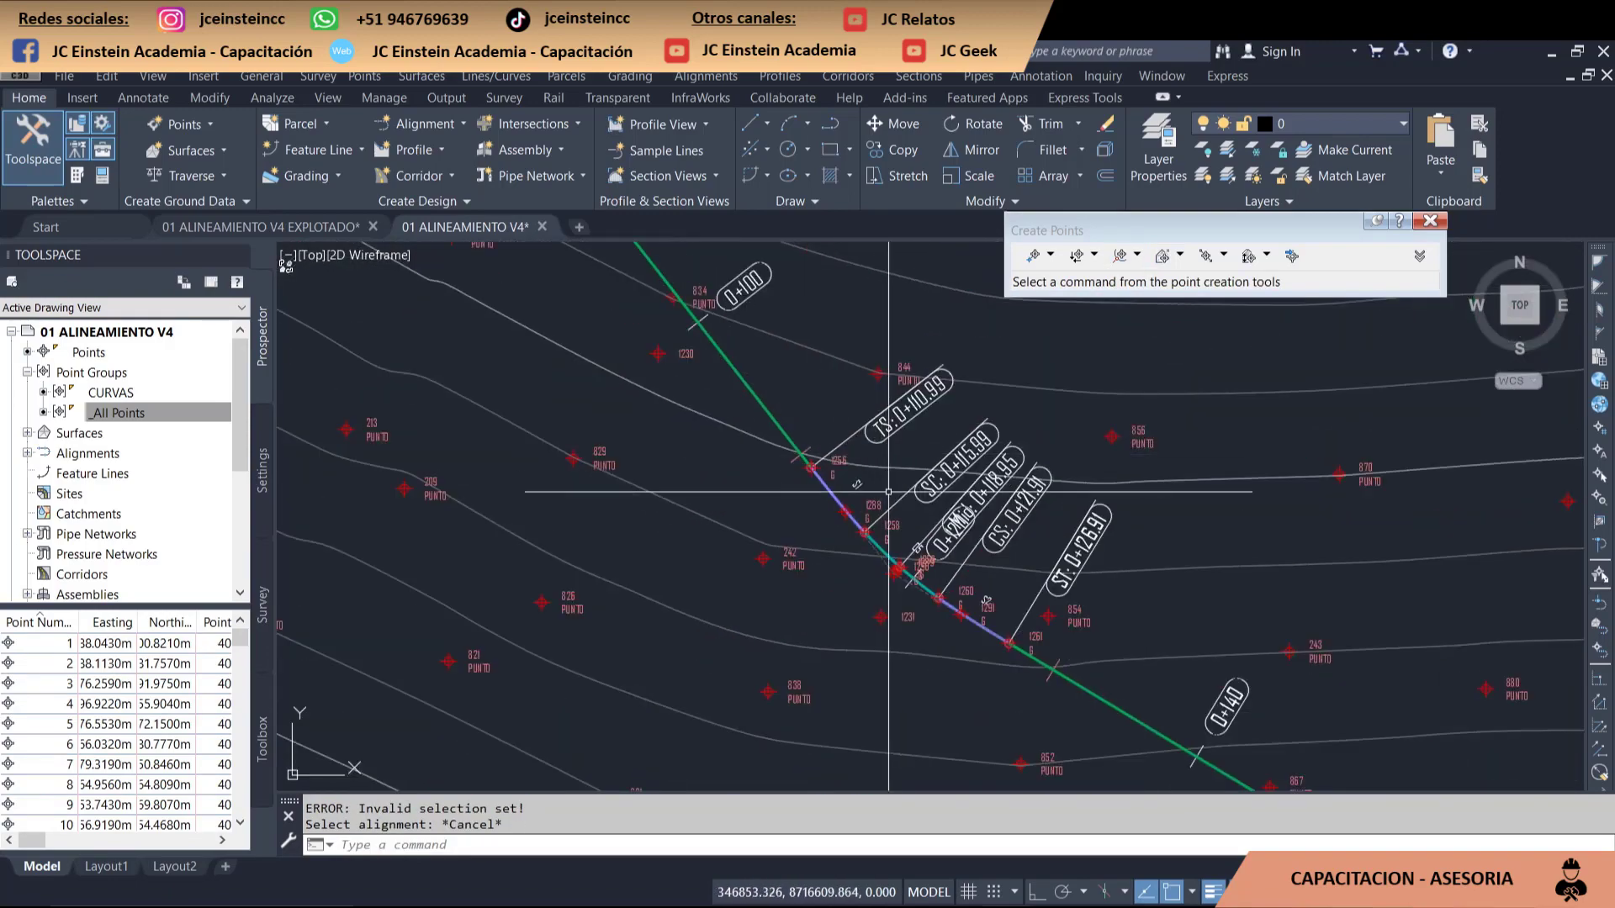
pyautogui.scroll(1, 898, 555)
pyautogui.scroll(-1, 899, 555)
pyautogui.moveTo(967, 278); pyautogui.dragTo(740, 580, button='middle')
pyautogui.scroll(1, 987, 429)
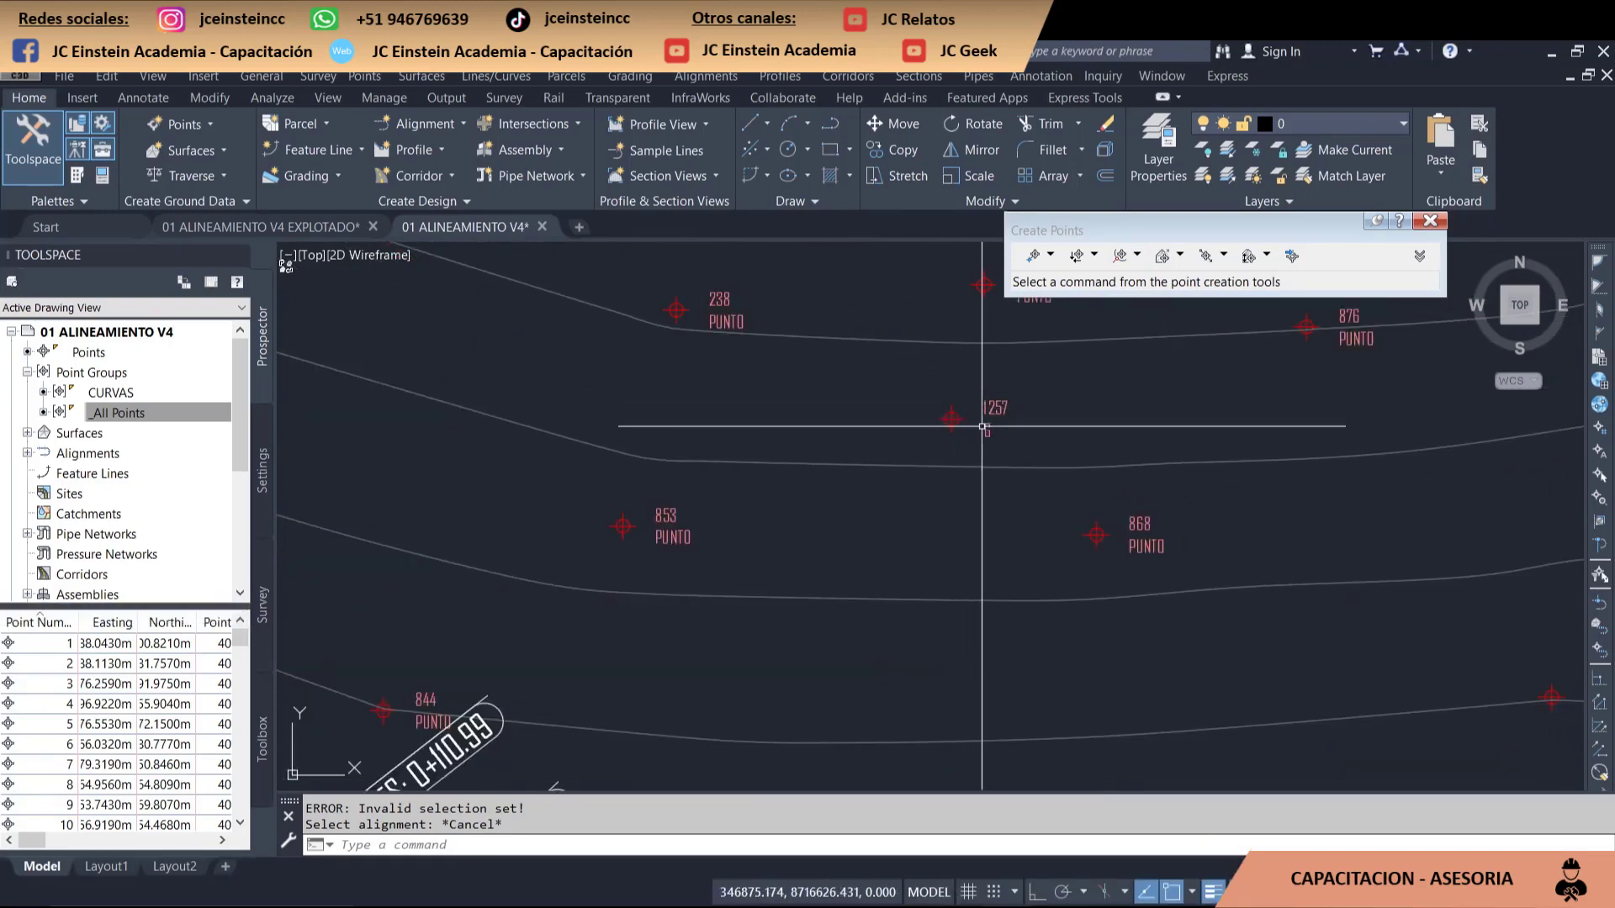
pyautogui.scroll(-1, 987, 423)
pyautogui.moveTo(986, 423); pyautogui.dragTo(939, 373, button='middle')
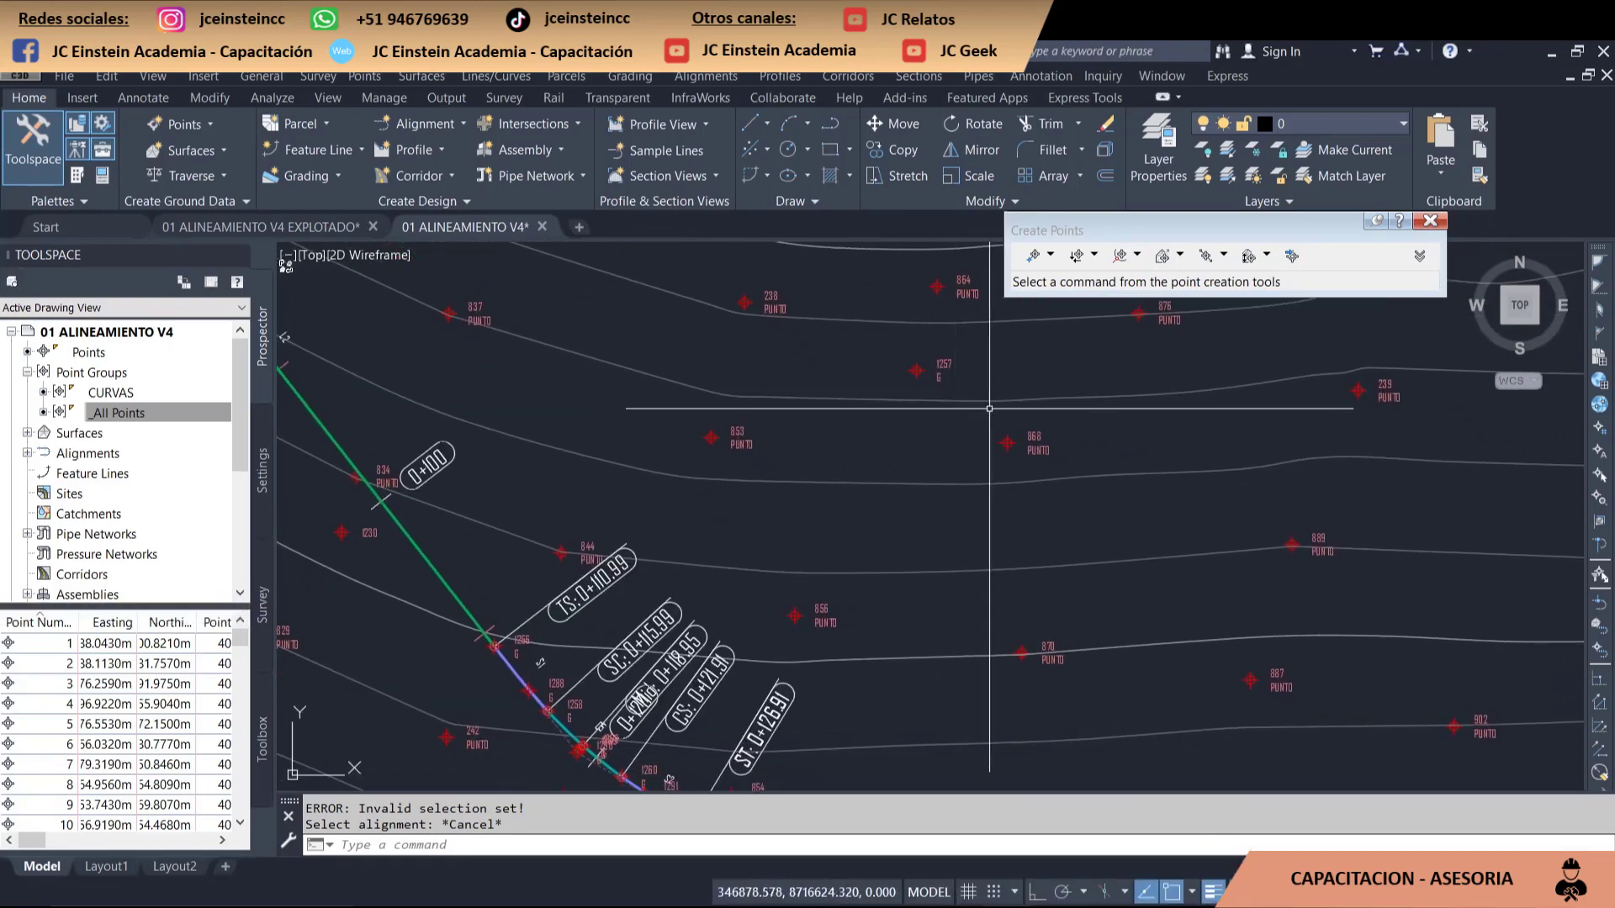
pyautogui.moveTo(1042, 516); pyautogui.dragTo(1064, 452, button='middle')
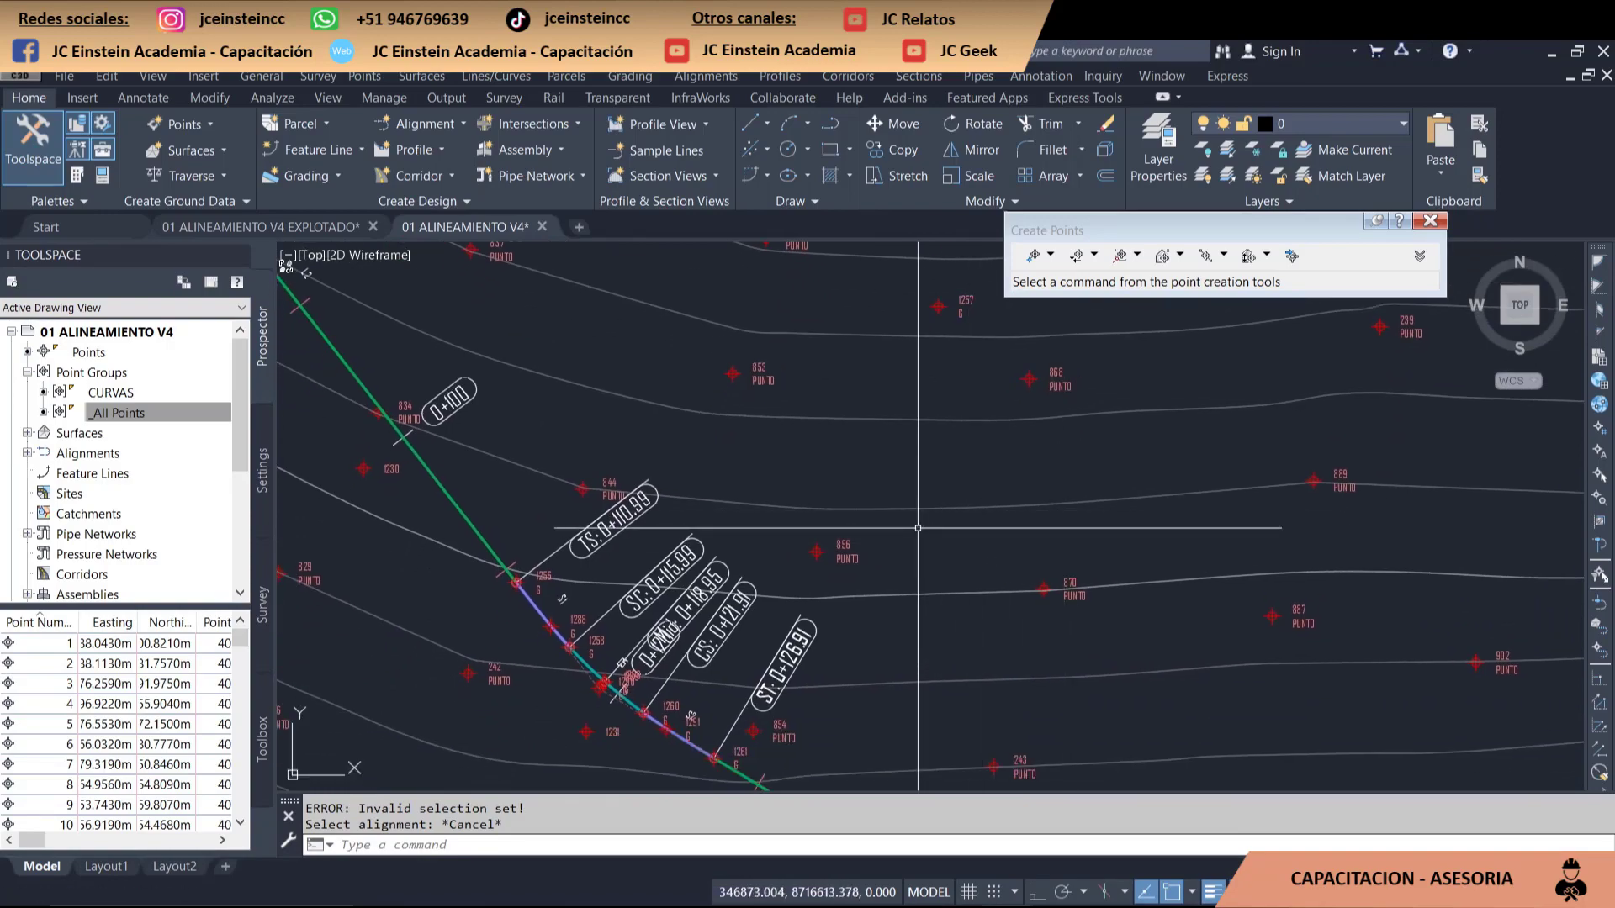
# - Centre the view on Trazo 01's curve from PC 0+055.24 to PT 0+066.44
pyautogui.scroll(-5, 918, 528)
pyautogui.moveTo(941, 533); pyautogui.dragTo(975, 378, button='middle')
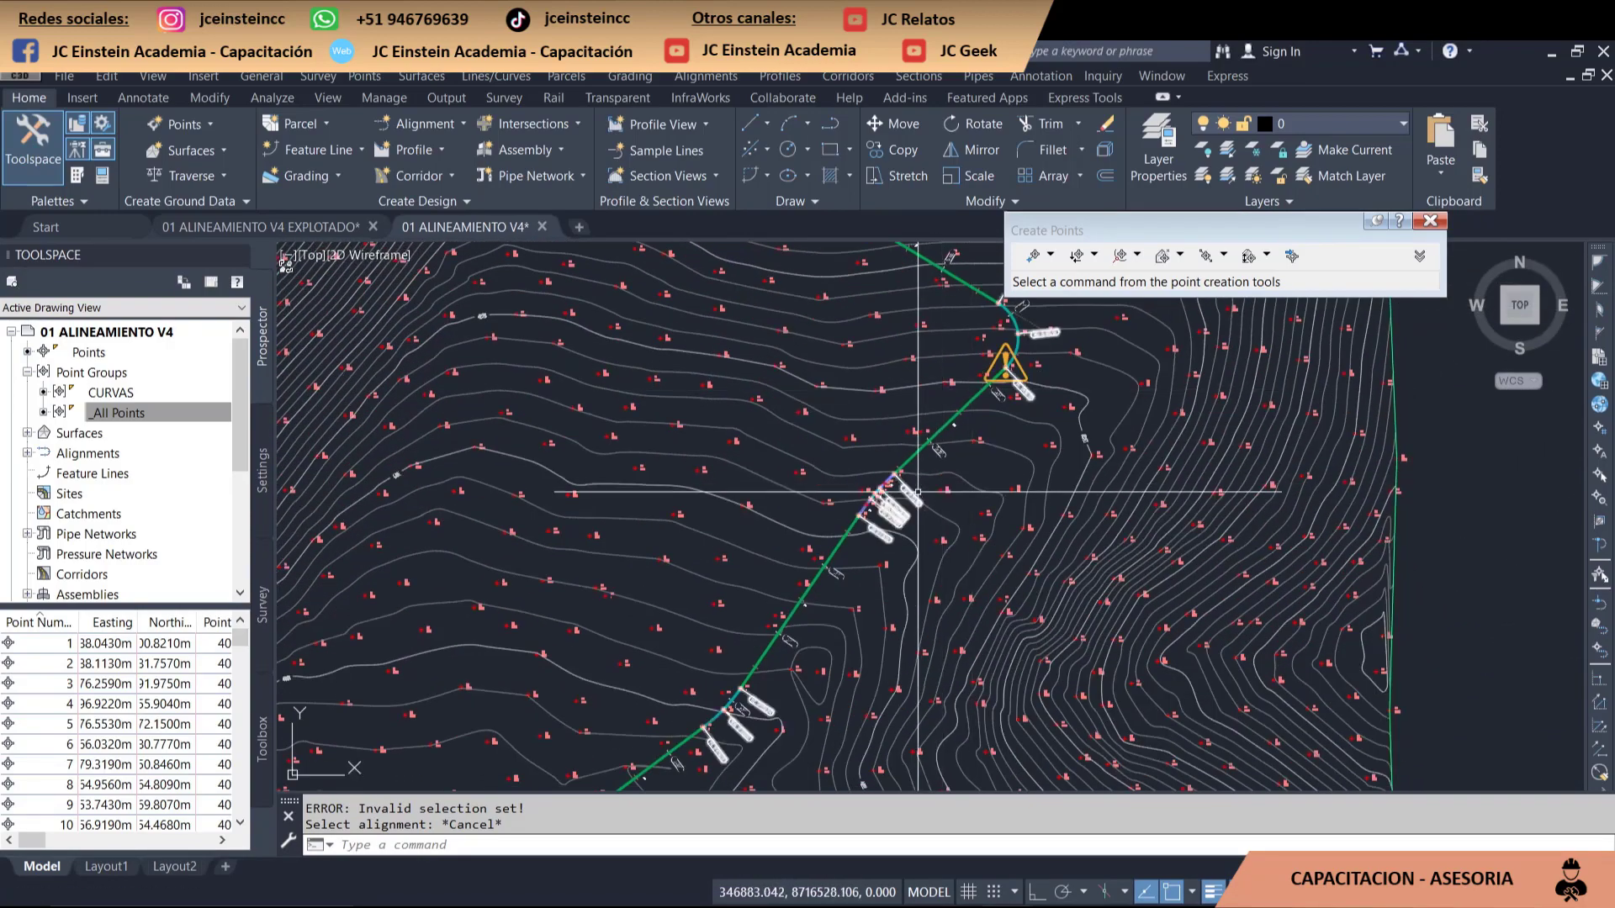
pyautogui.scroll(5, 902, 521)
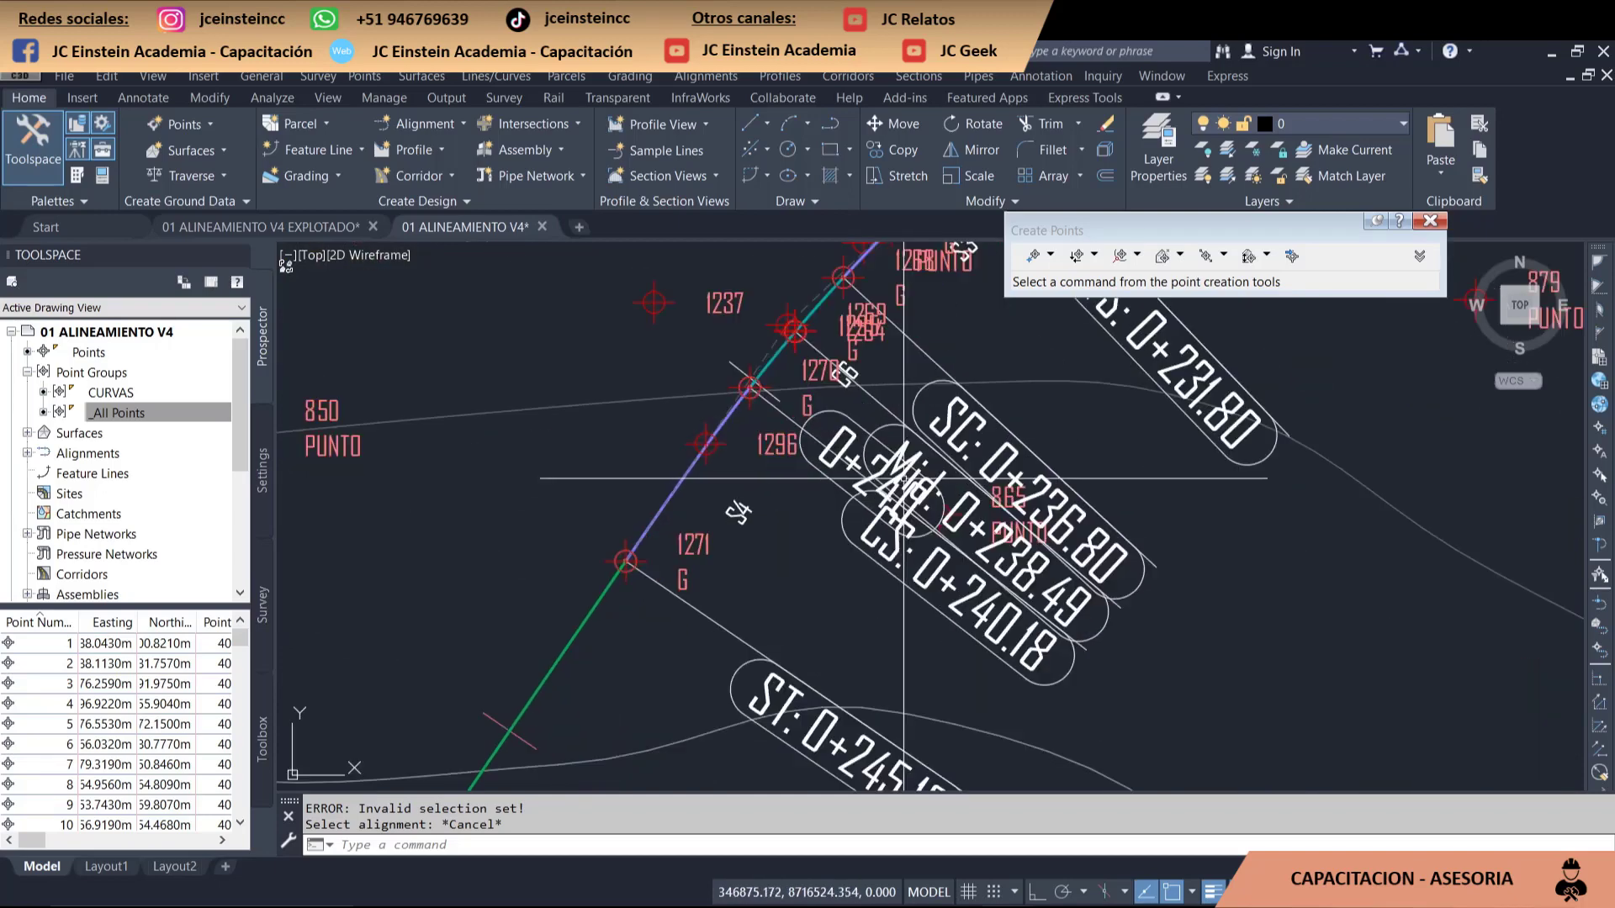
pyautogui.scroll(-2, 781, 405)
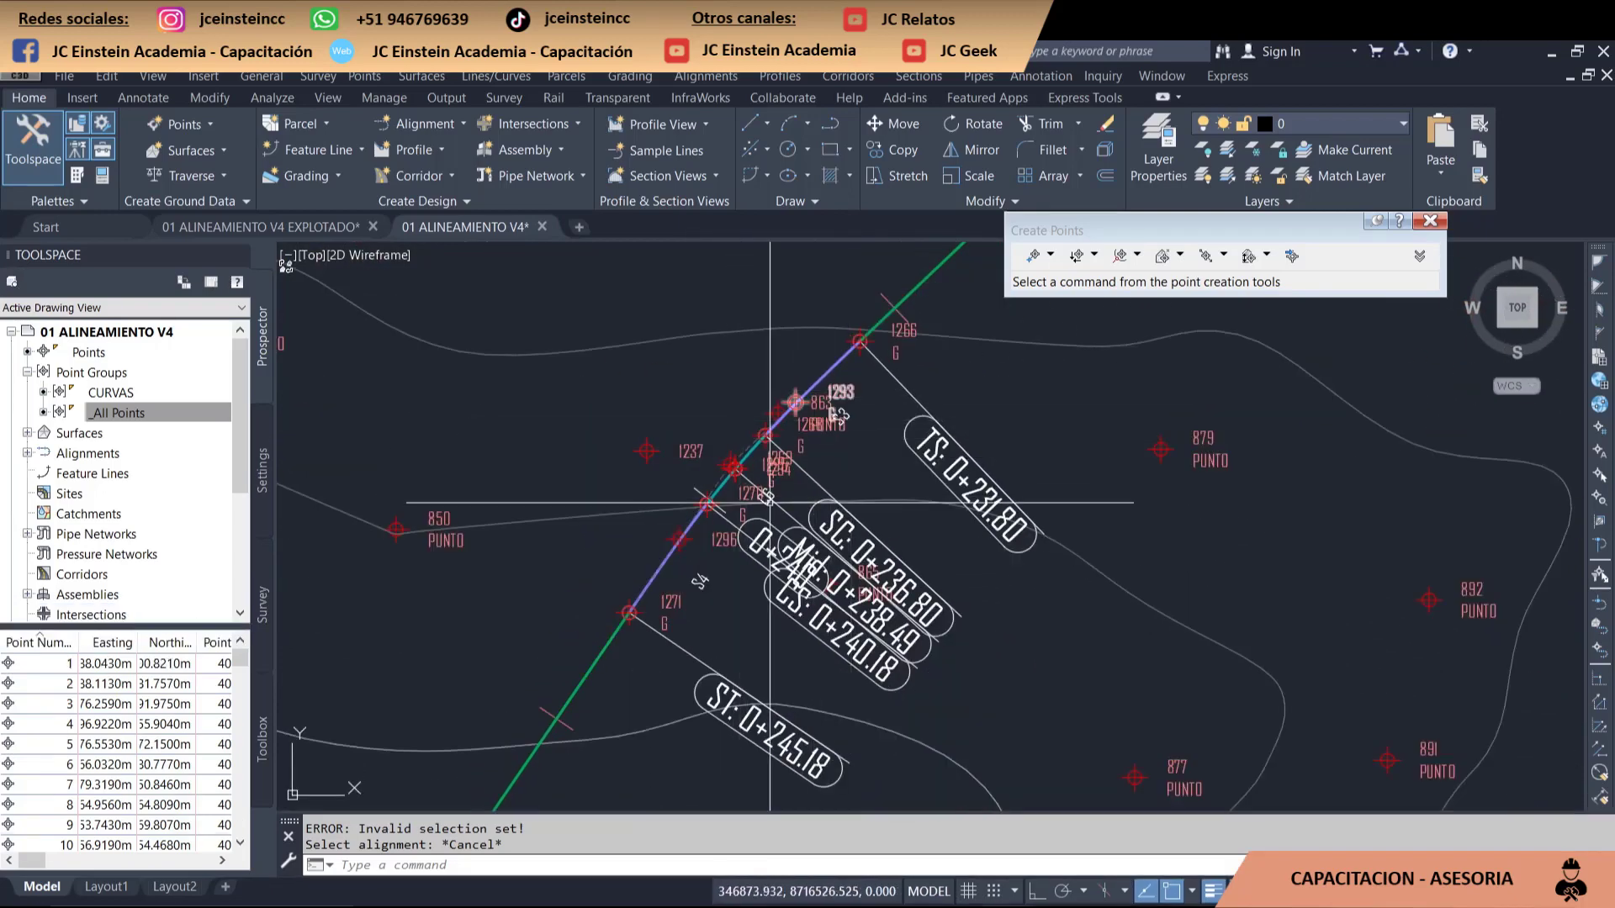
pyautogui.scroll(-3, 769, 503)
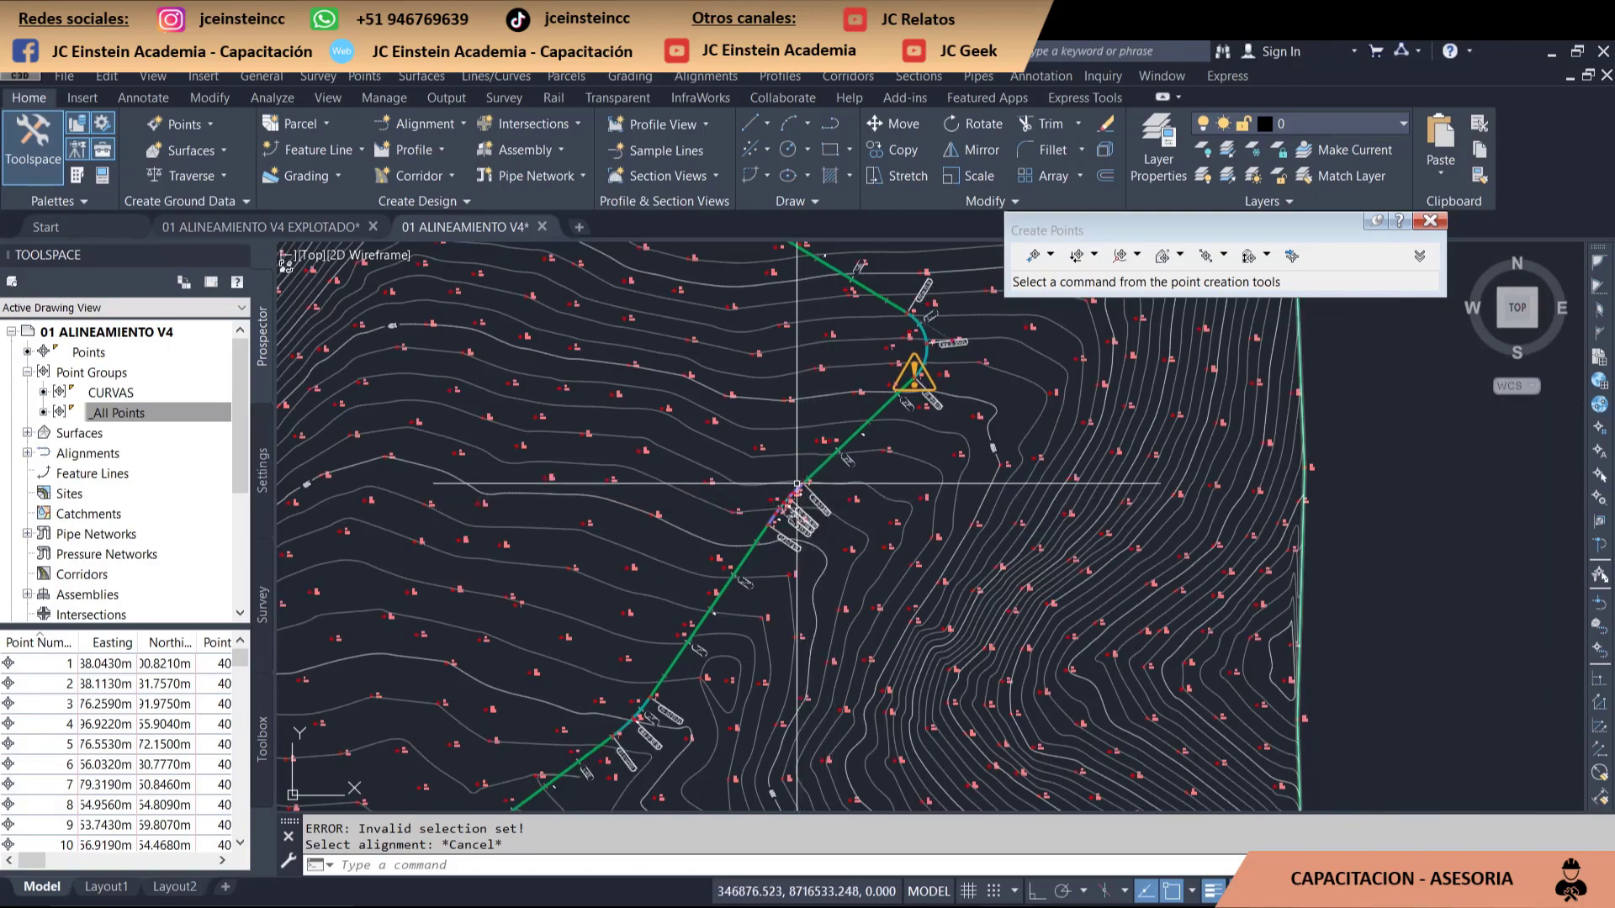
pyautogui.scroll(3, 796, 483)
pyautogui.scroll(2, 796, 486)
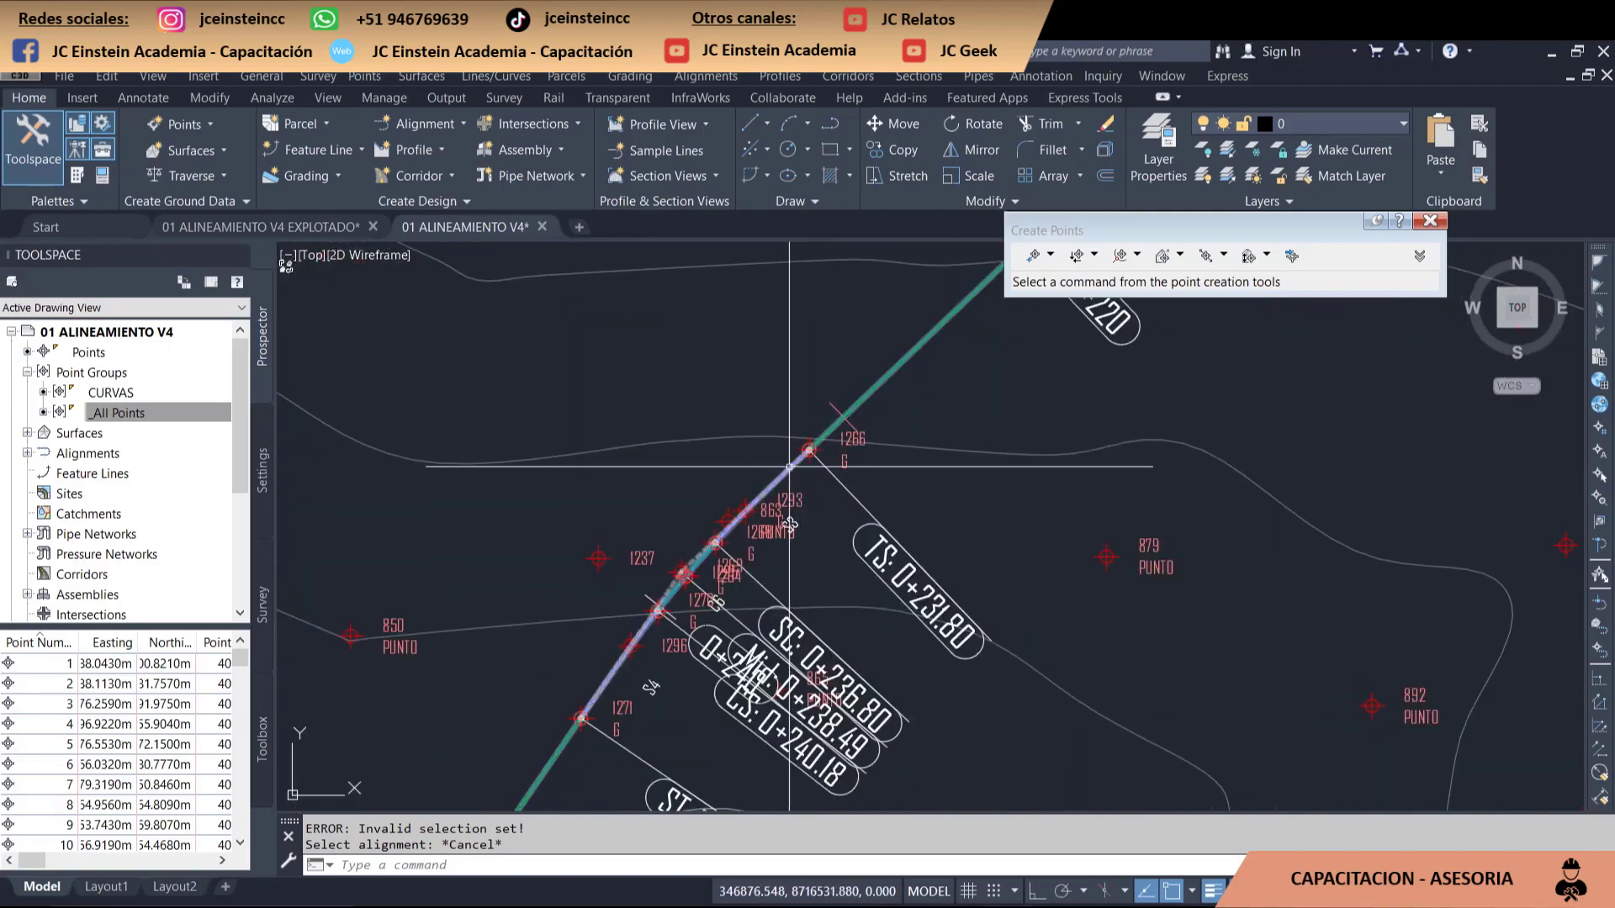
pyautogui.scroll(-5, 778, 396)
pyautogui.scroll(-3, 673, 395)
pyautogui.scroll(2, 740, 438)
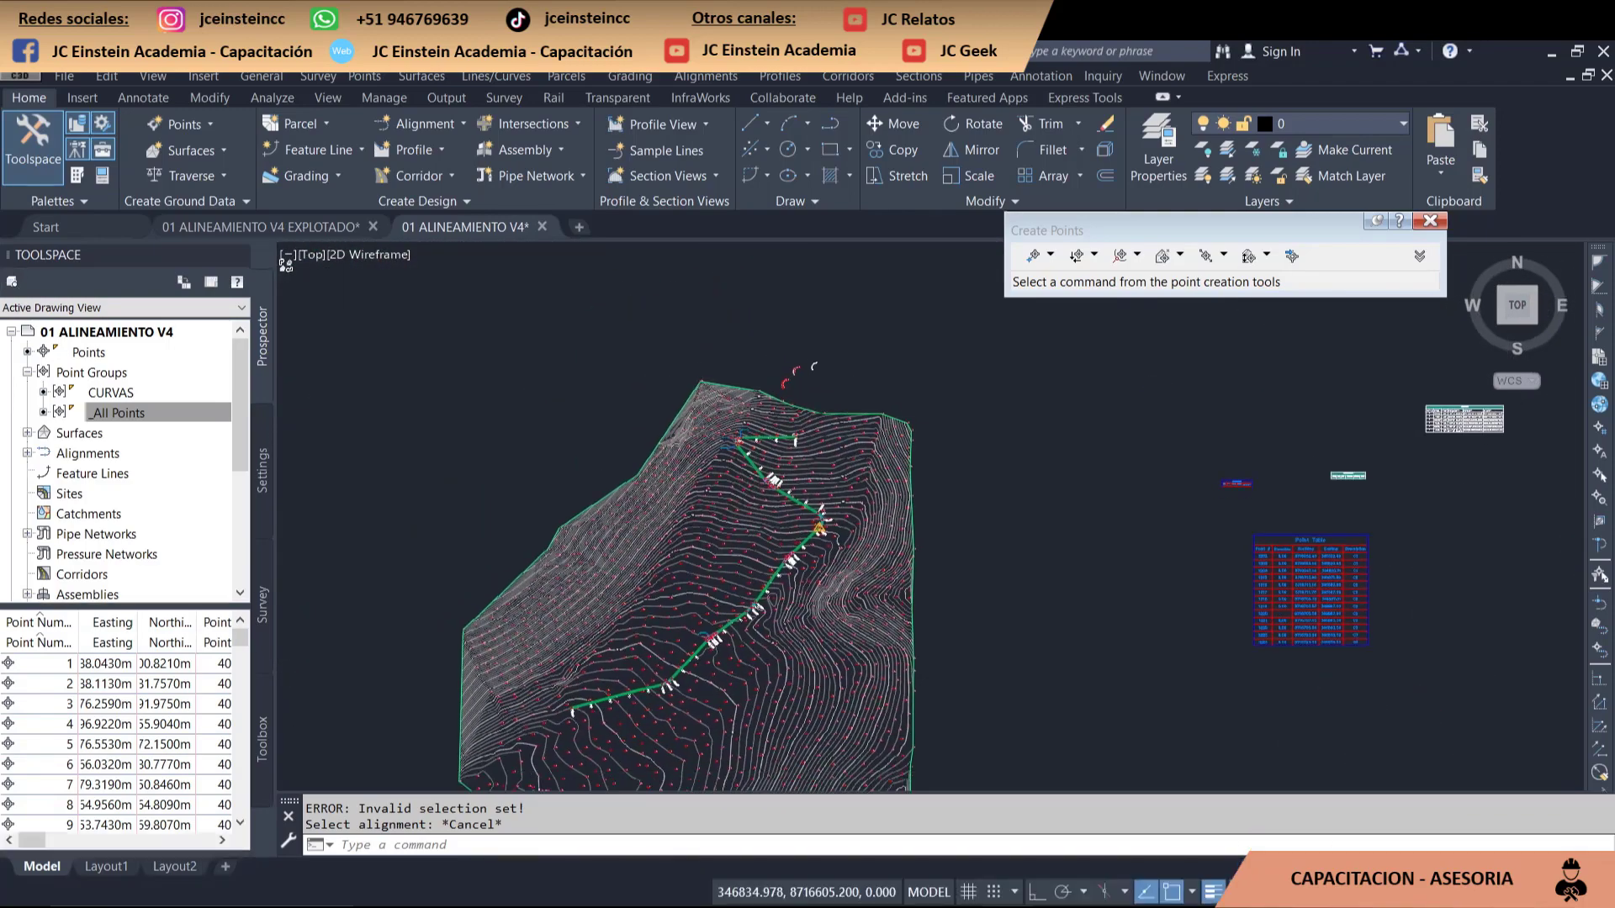
pyautogui.scroll(2, 823, 503)
pyautogui.scroll(3, 824, 503)
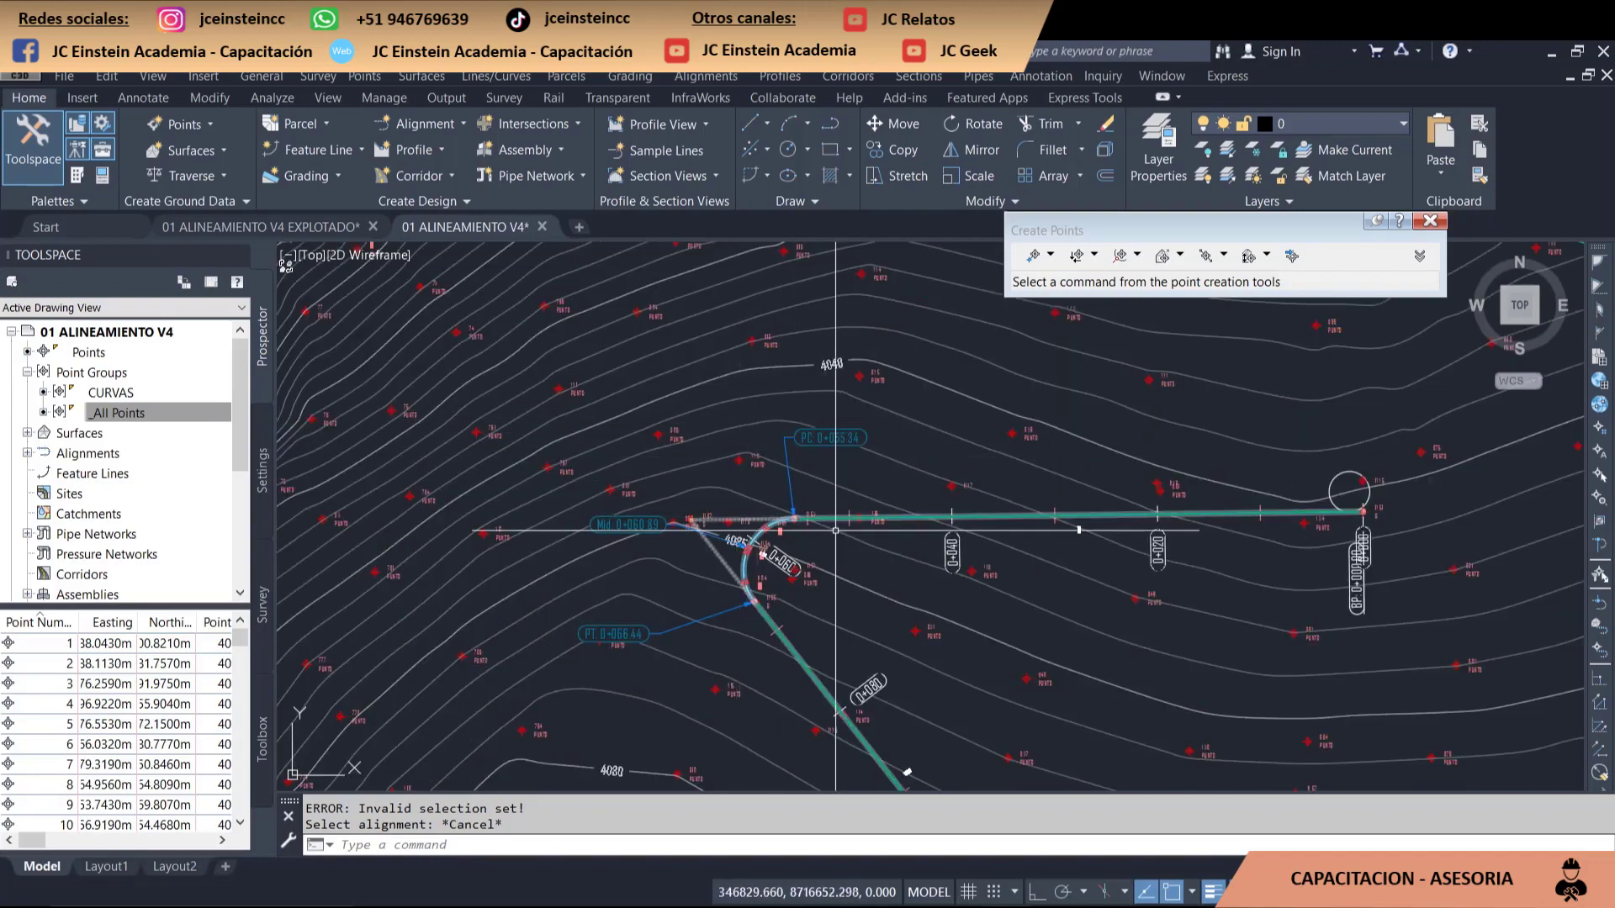
pyautogui.moveTo(1025, 570)
pyautogui.mouseDown(button='middle')
pyautogui.moveTo(904, 519)
pyautogui.moveTo(818, 516)
pyautogui.mouseUp(button='middle')
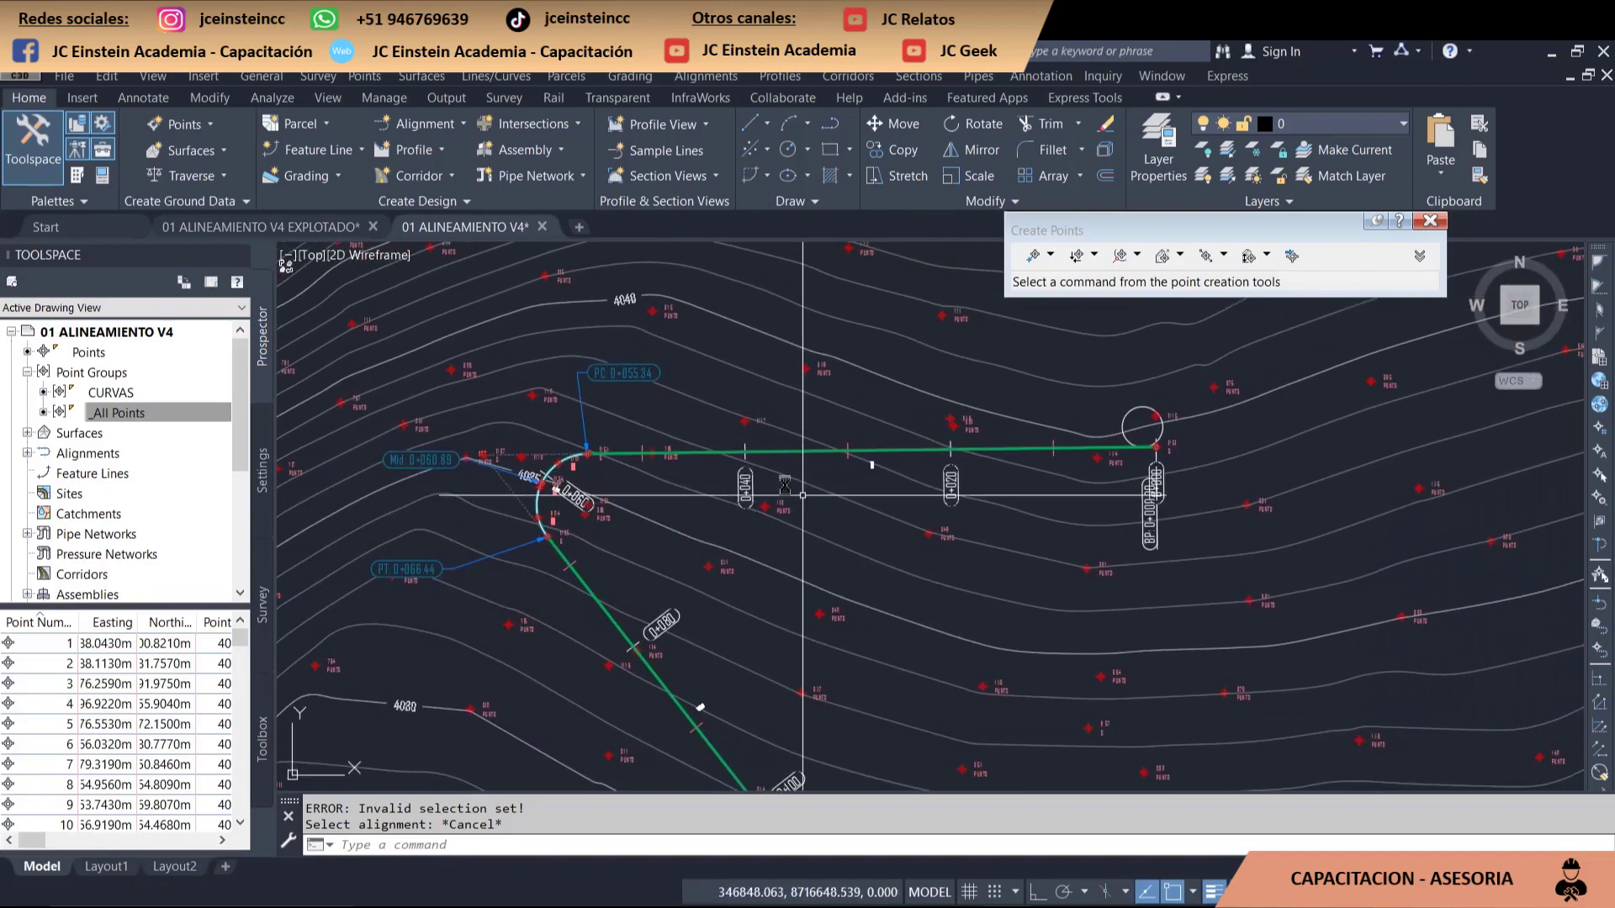
# - Start measuring points along alignment Trazo 01 with the S1 - Surface (1) profile
pyautogui.click(216, 128)
pyautogui.moveTo(265, 227)
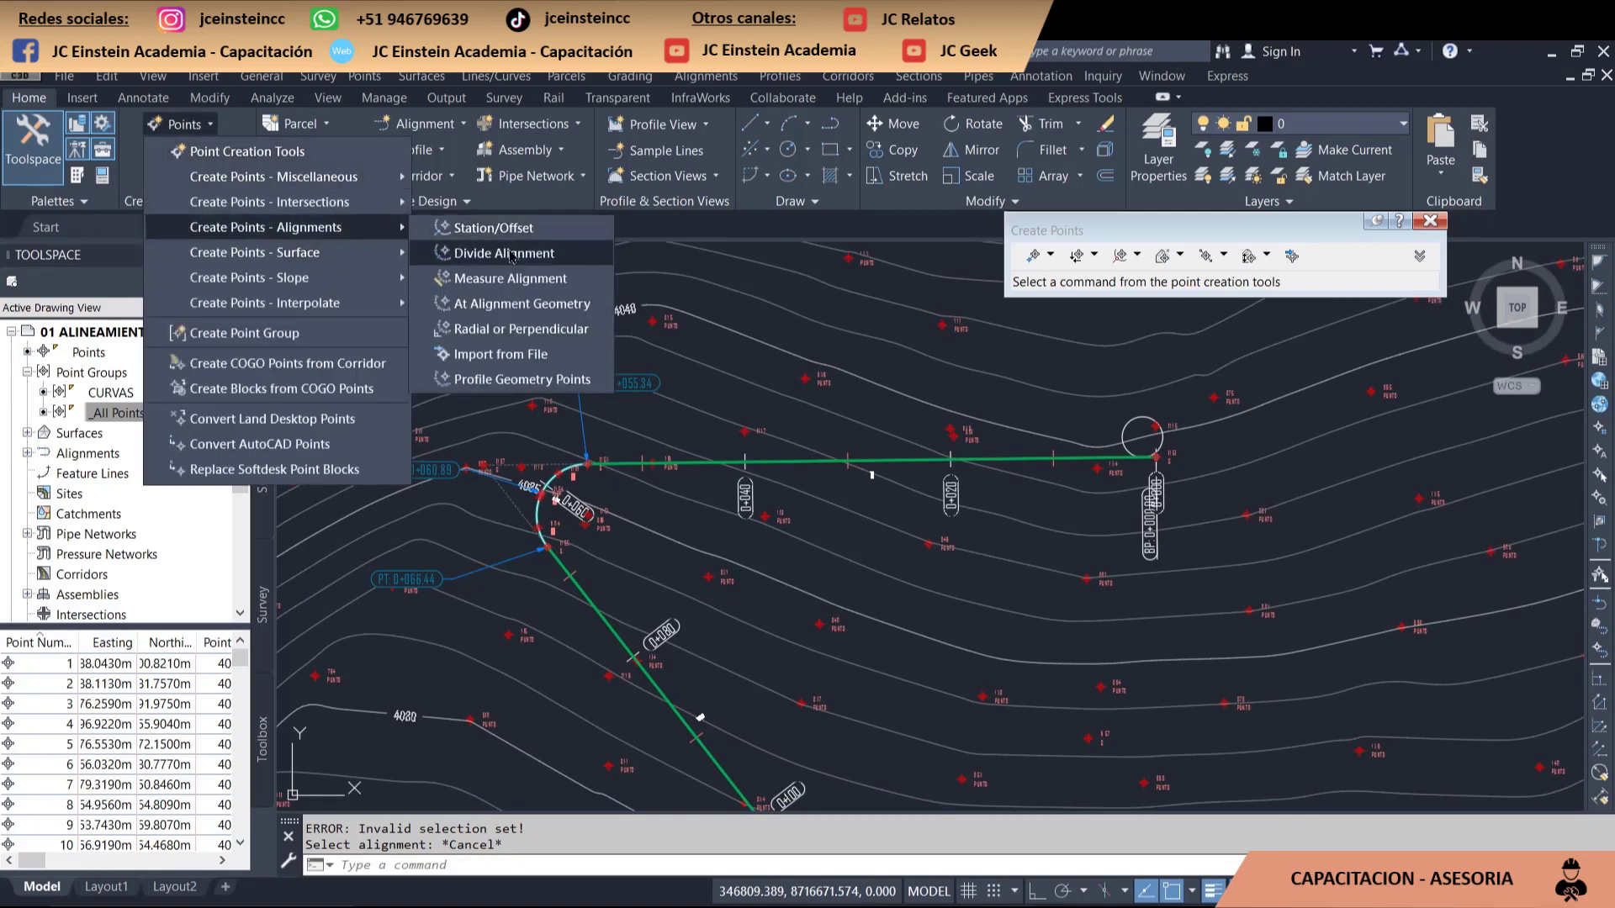
pyautogui.click(530, 279)
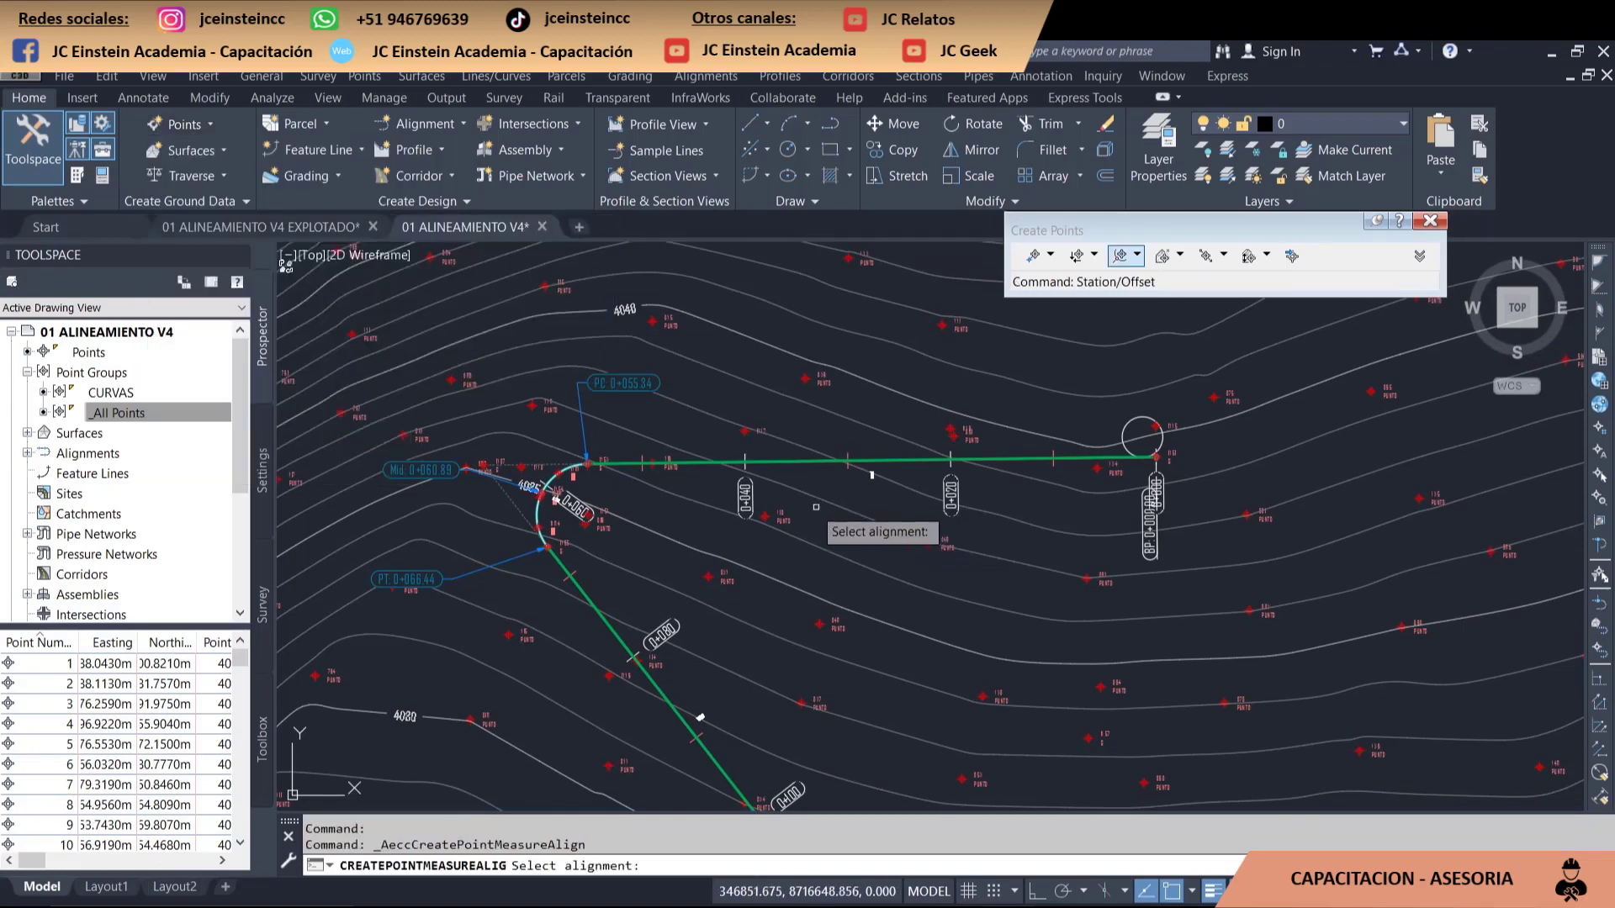
pyautogui.scroll(2, 799, 506)
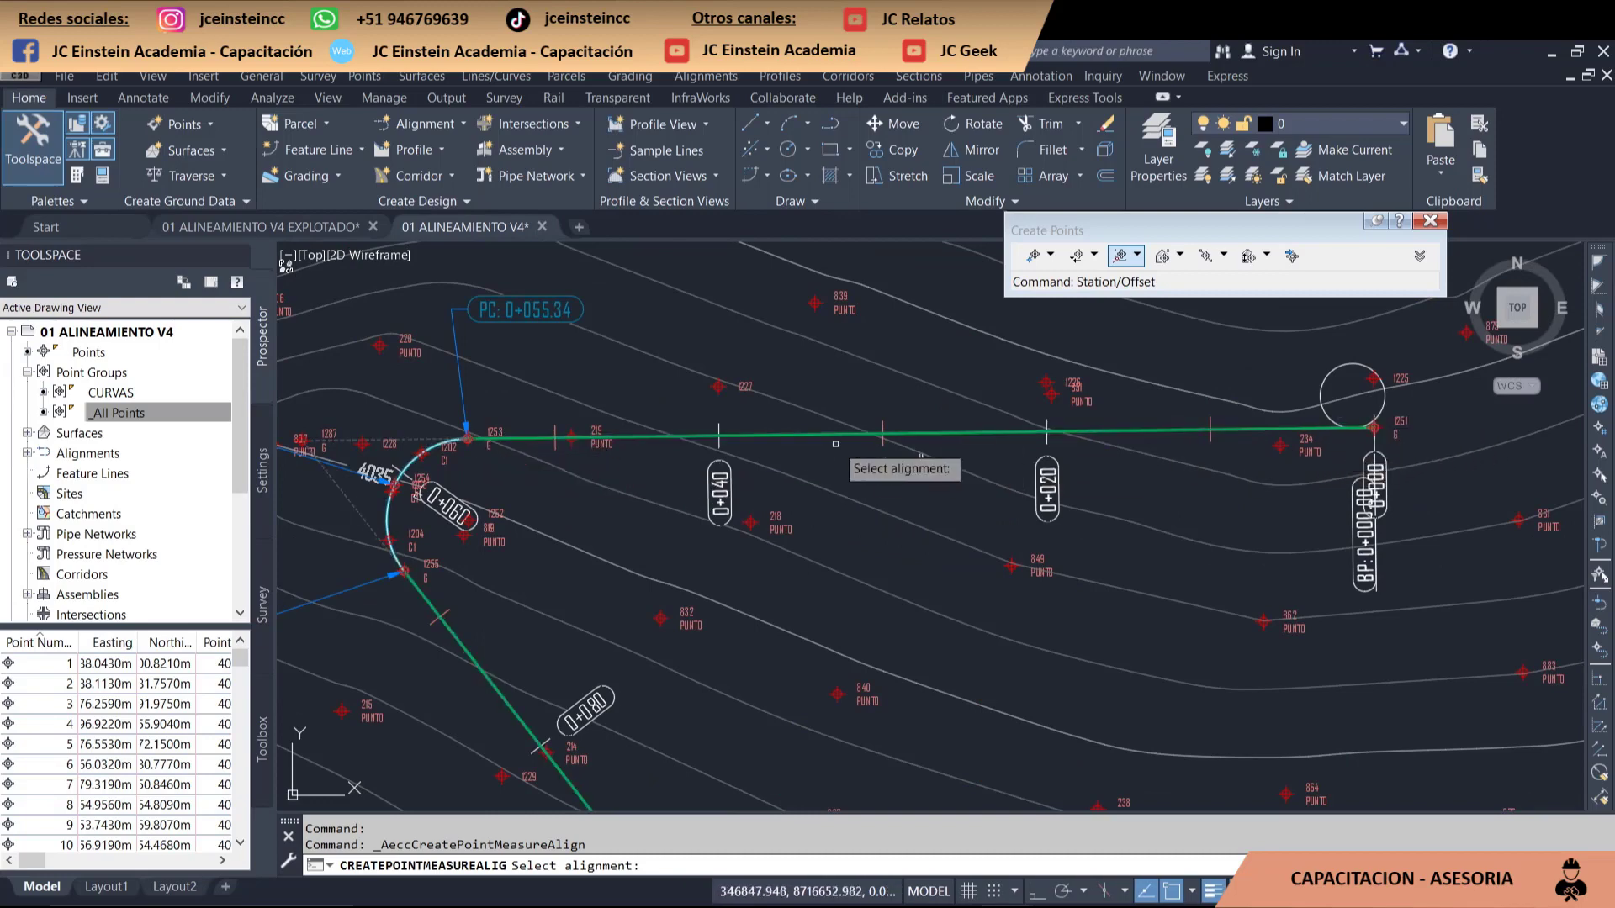
pyautogui.click(925, 435)
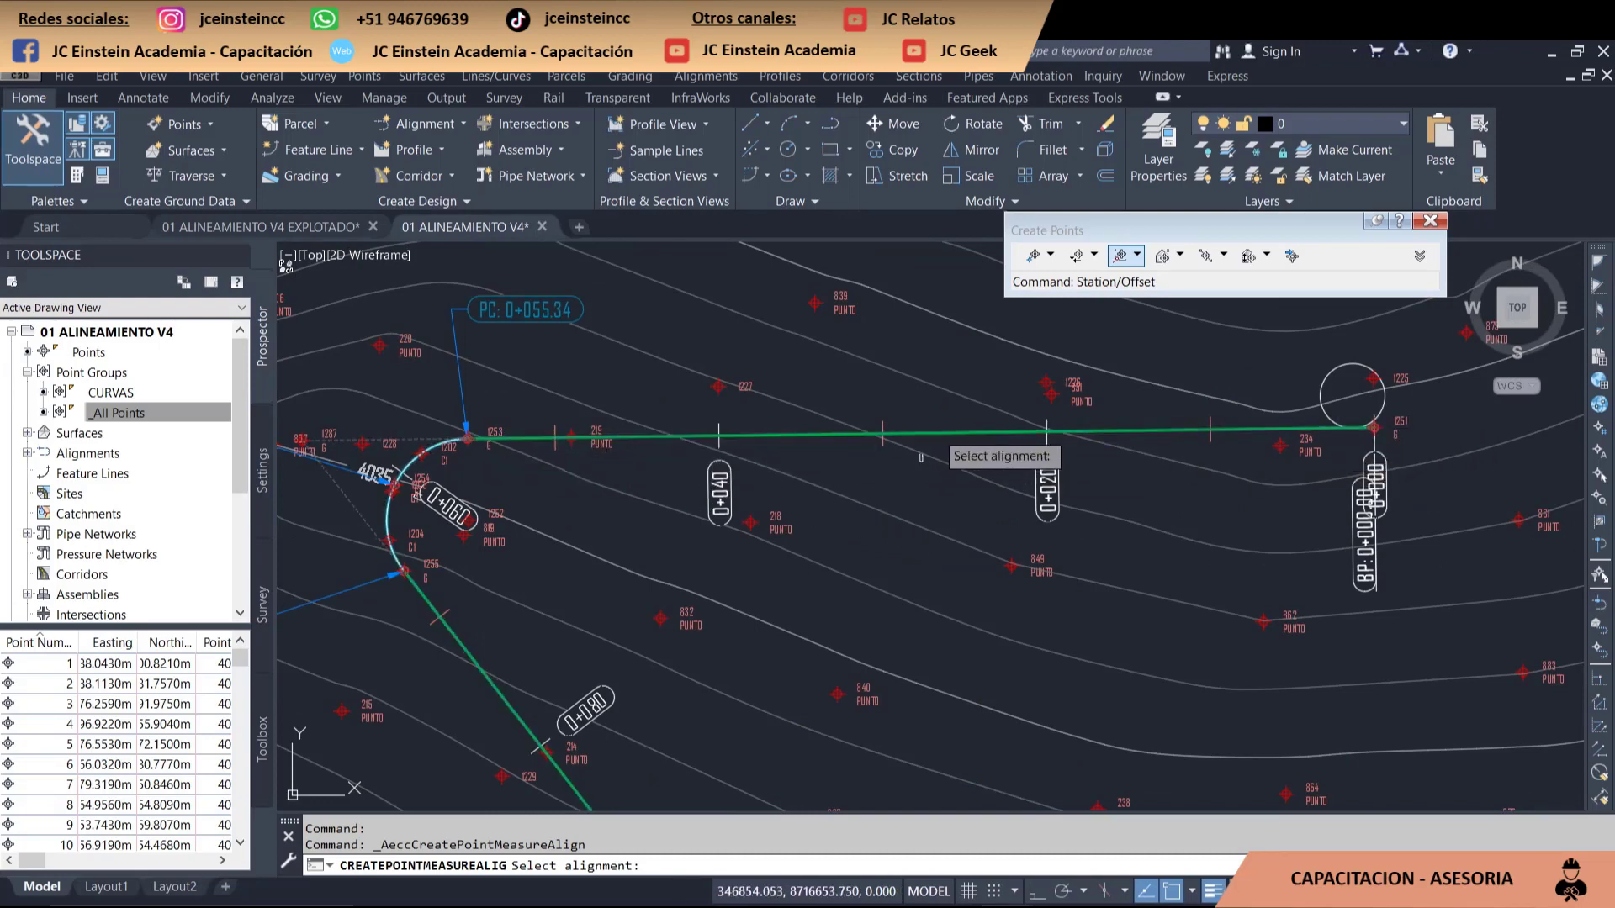
pyautogui.click(984, 403)
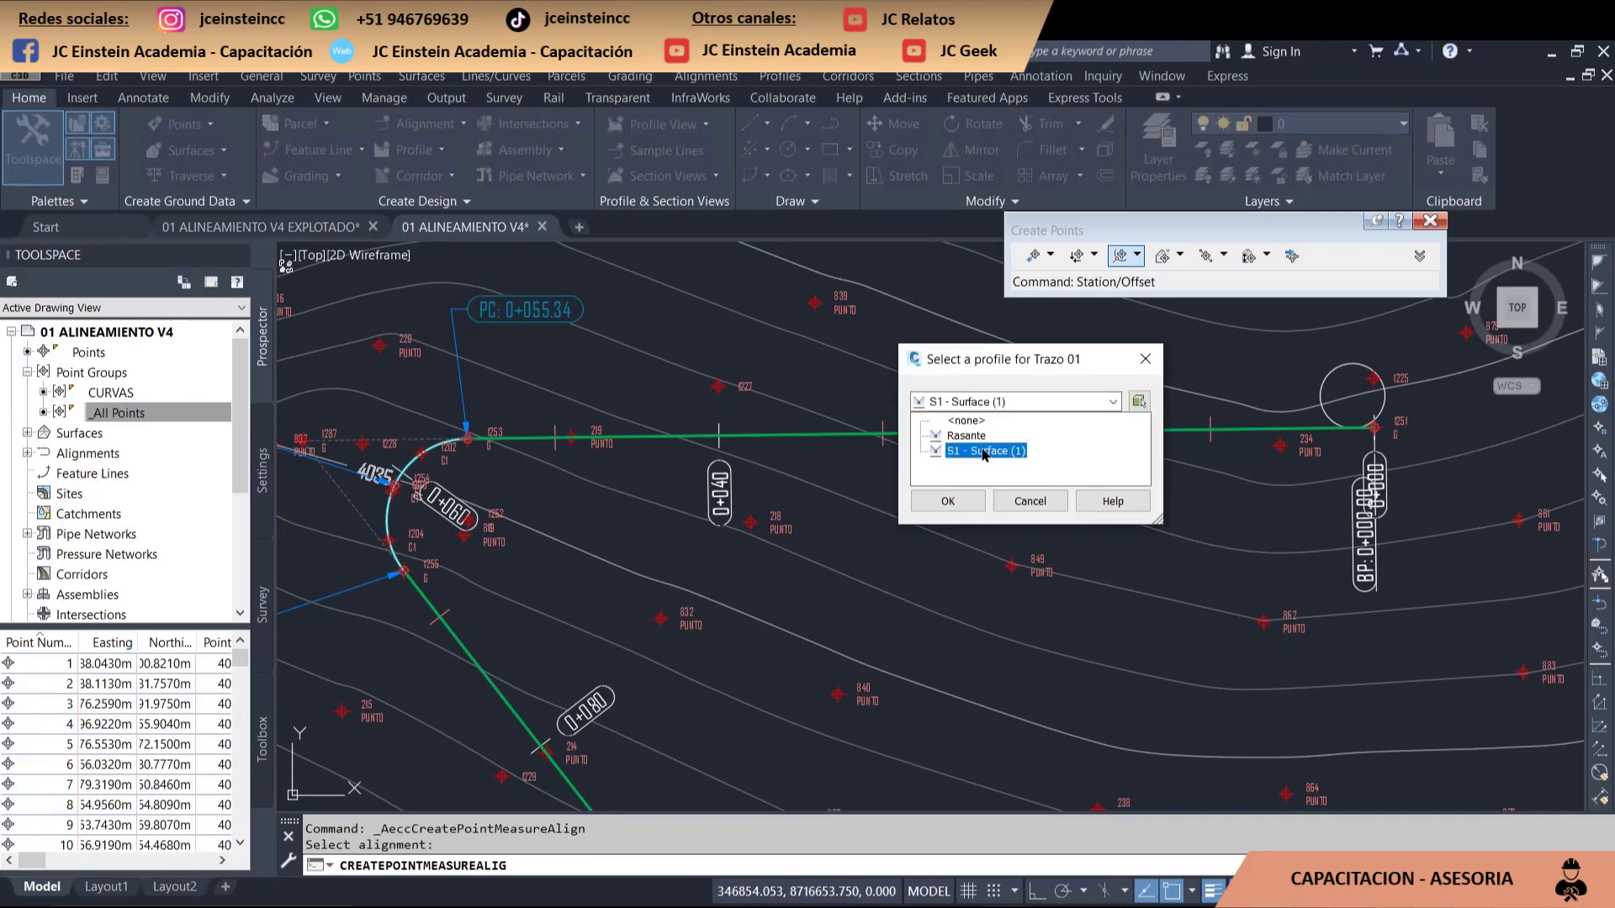
pyautogui.click(983, 453)
pyautogui.click(948, 501)
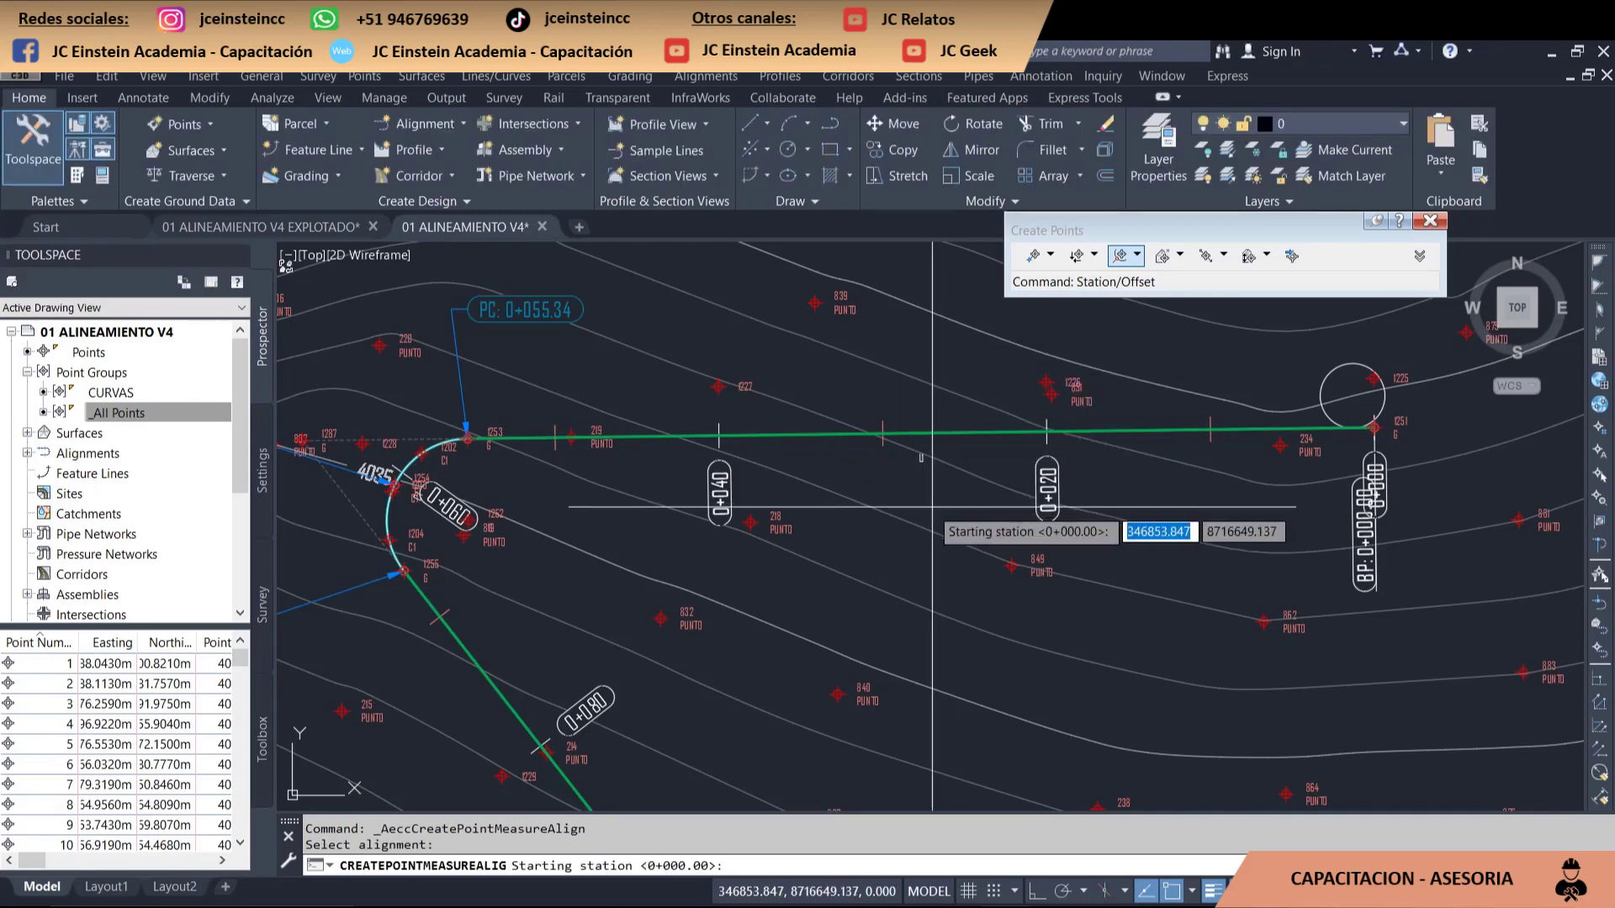
# - Find the PC 0+055.34 label and enter 55.34 as the starting station
pyautogui.scroll(4, 1383, 439)
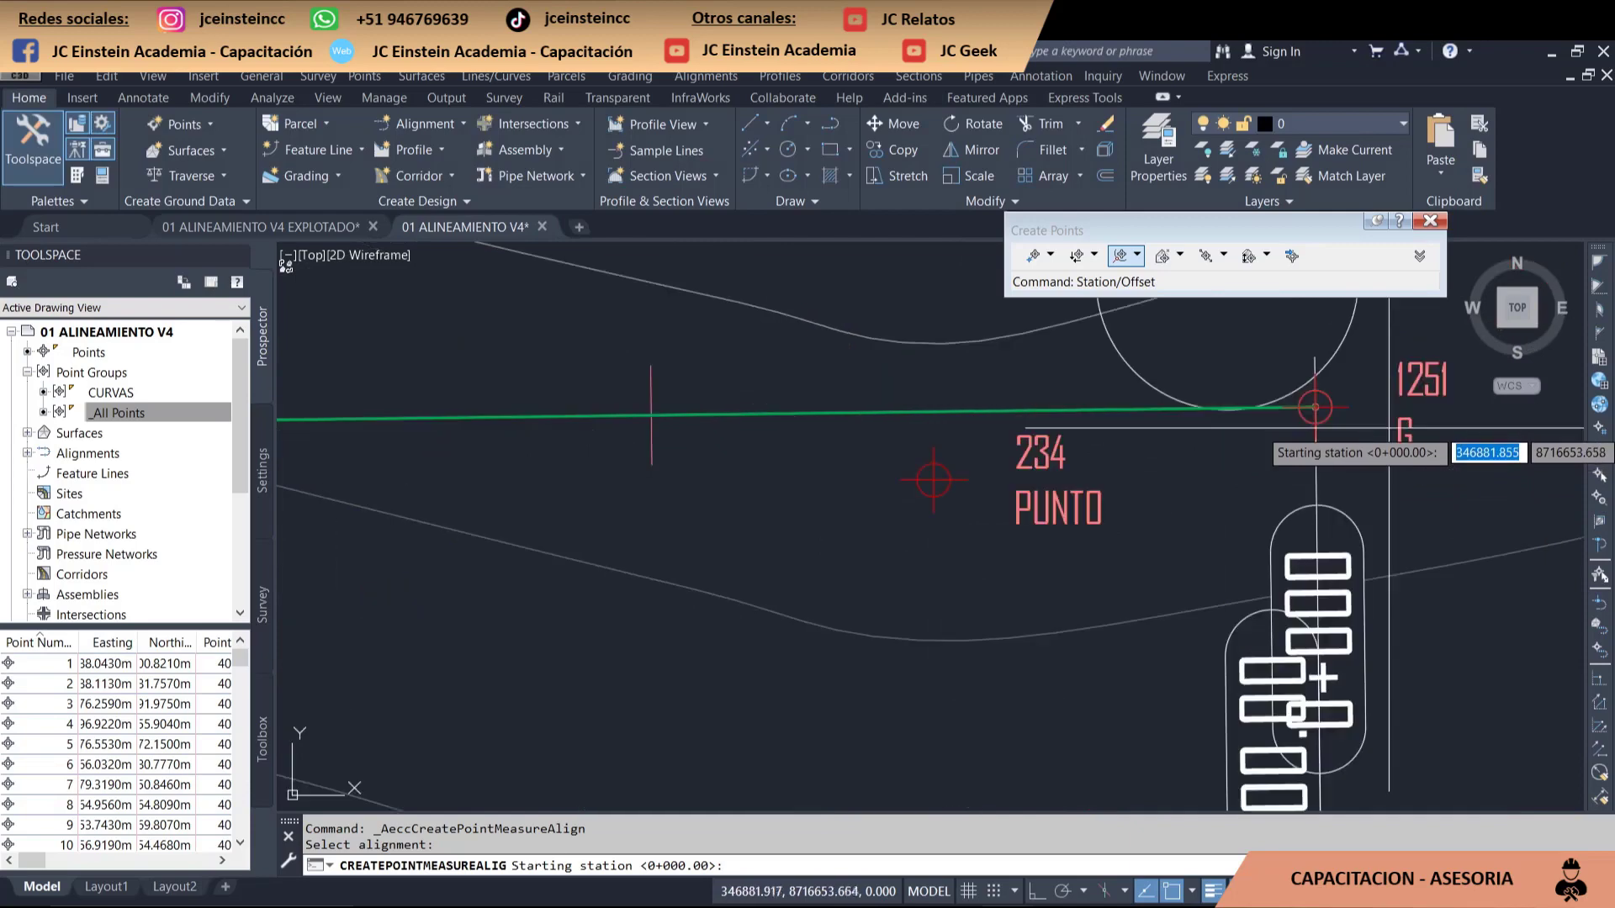
pyautogui.moveTo(776, 518); pyautogui.dragTo(1228, 530, button='middle')
pyautogui.scroll(-2, 829, 505)
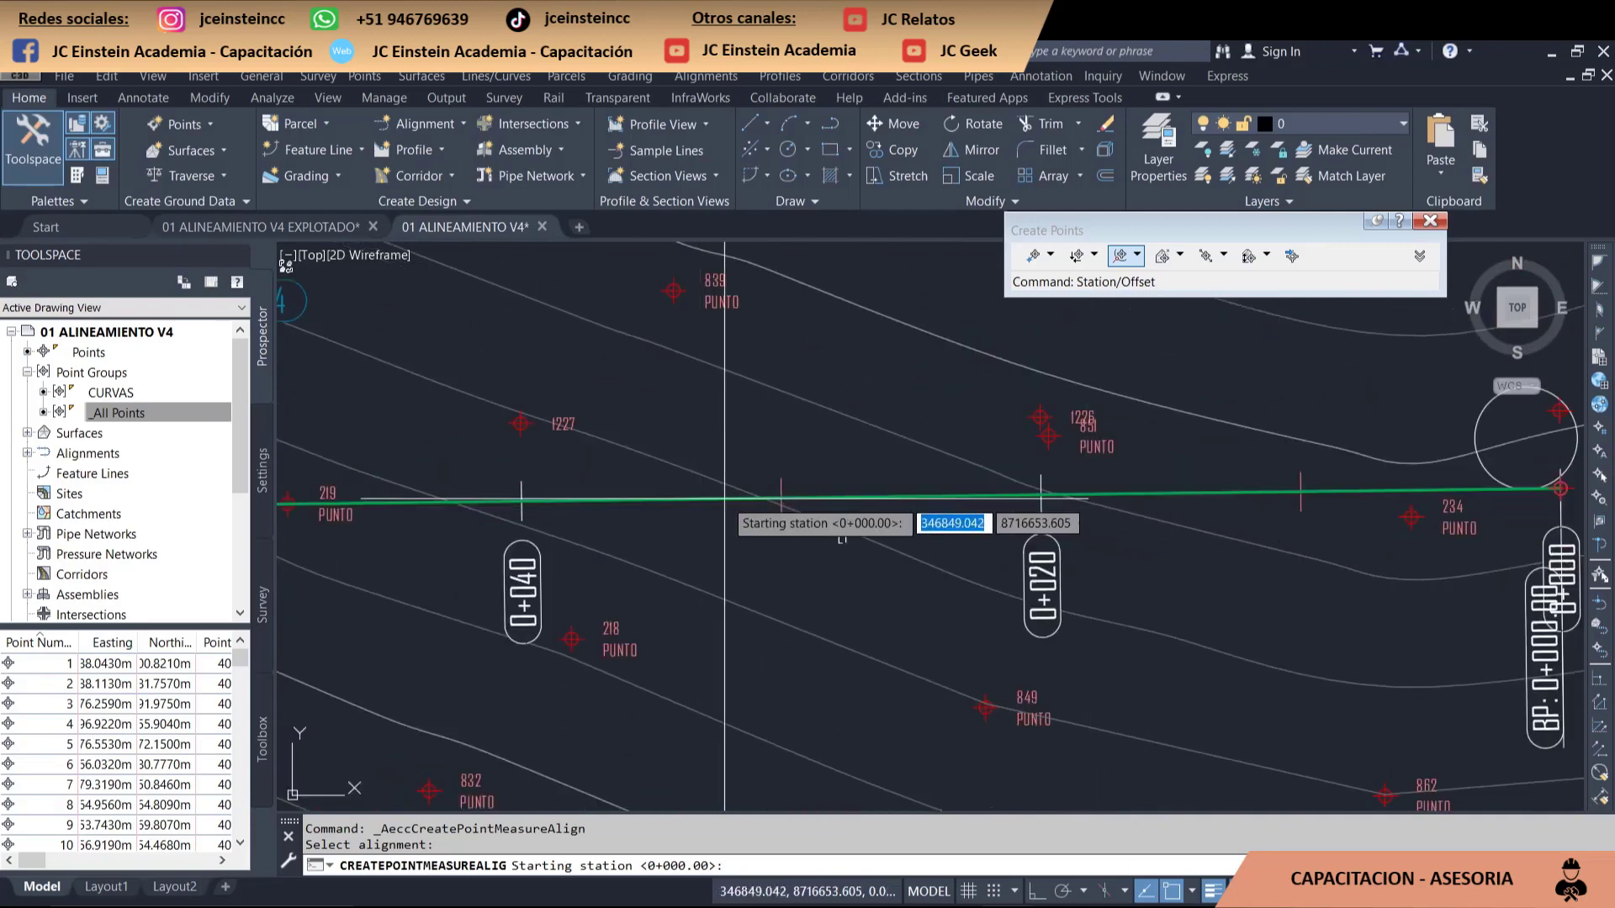
pyautogui.moveTo(829, 505); pyautogui.dragTo(1149, 488, button='middle')
pyautogui.scroll(-4, 1122, 496)
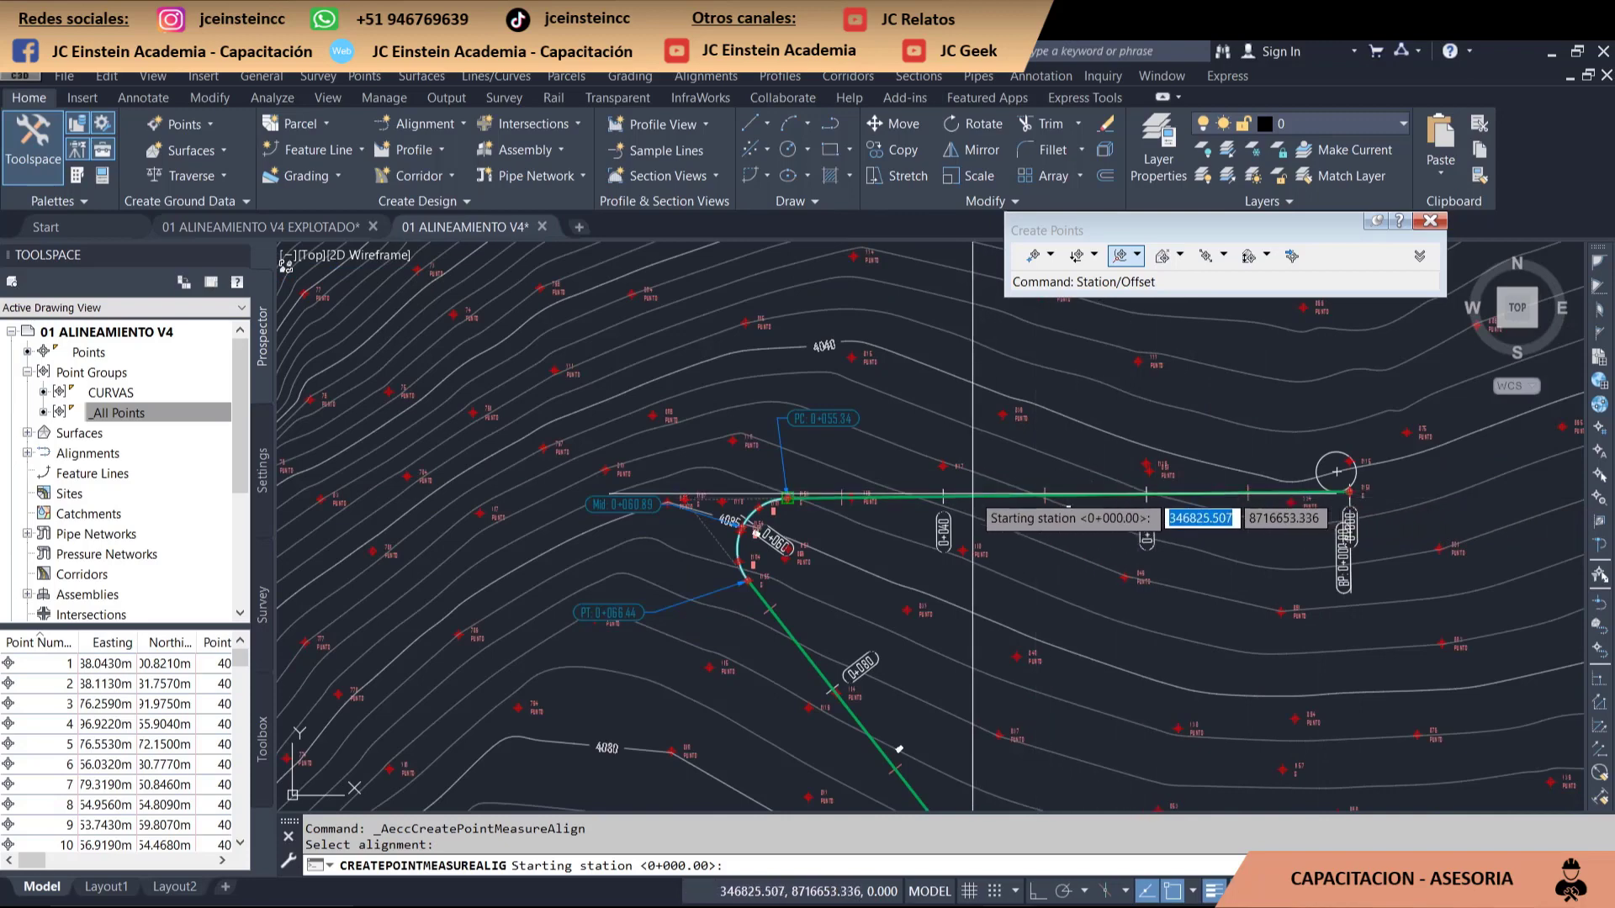
pyautogui.scroll(2, 831, 487)
pyautogui.scroll(2, 757, 492)
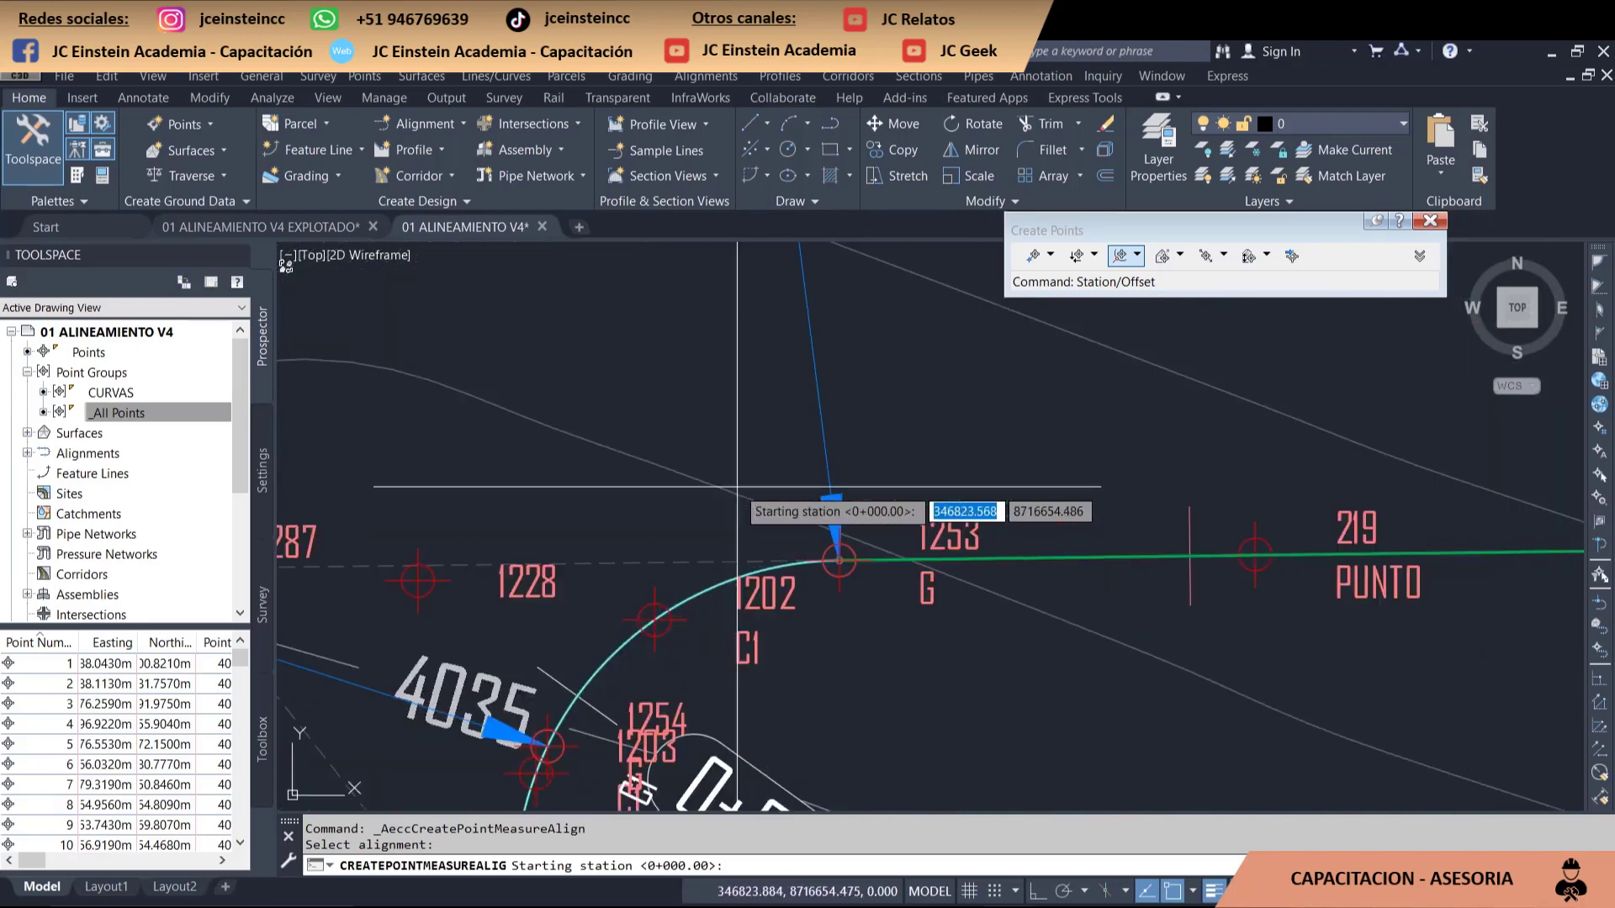
pyautogui.scroll(2, 900, 522)
pyautogui.scroll(-1, 927, 442)
pyautogui.scroll(-1, 835, 434)
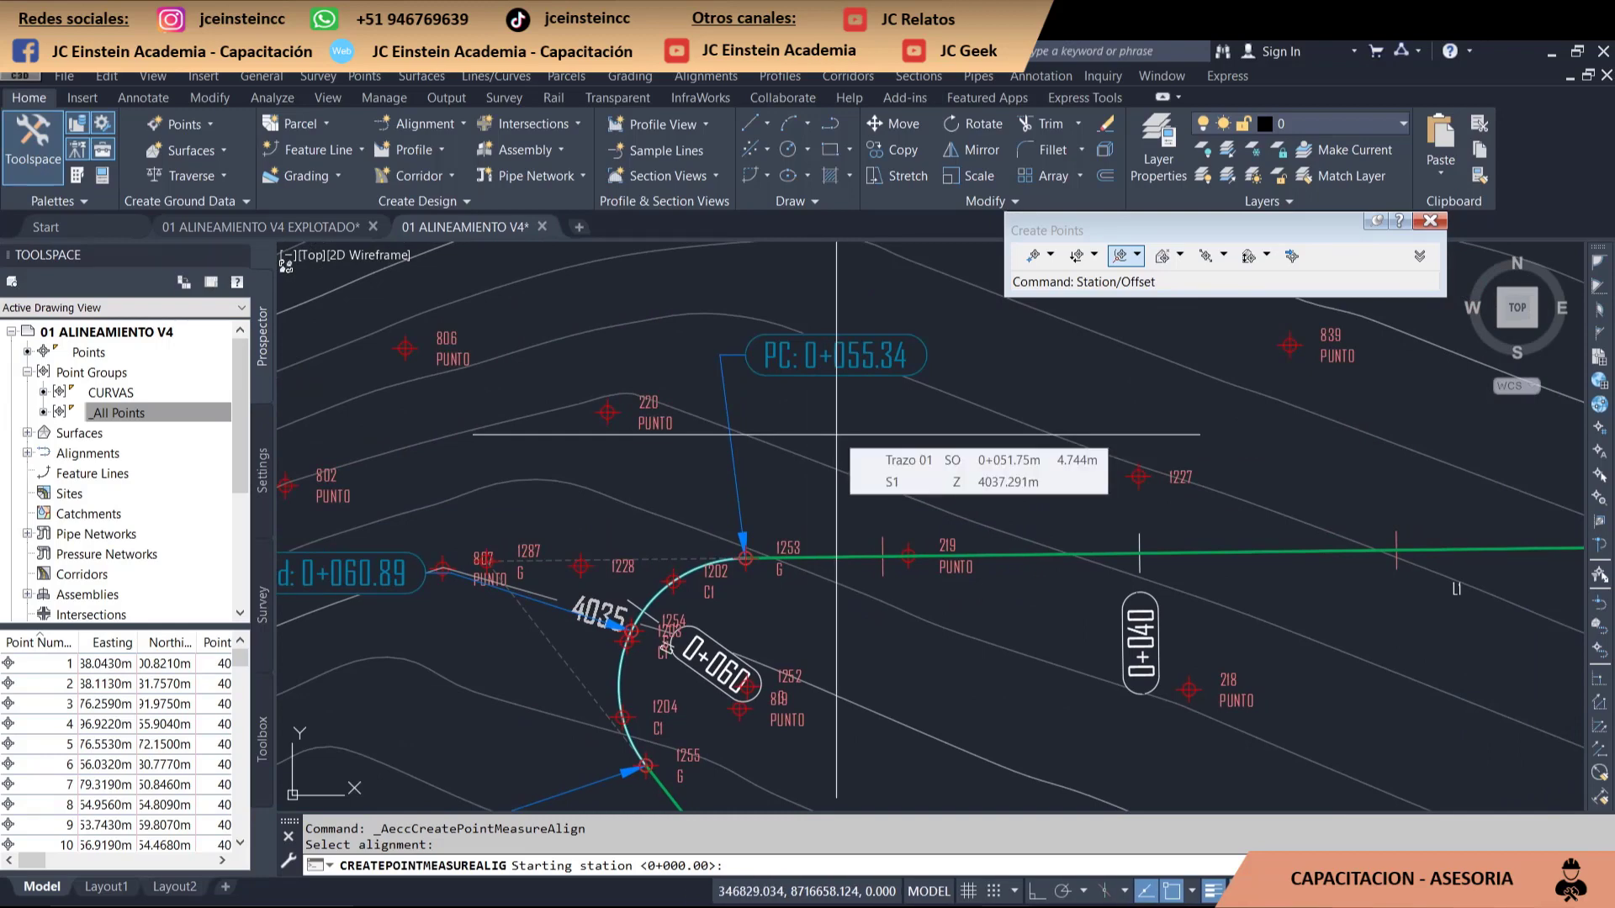
pyautogui.write('55.34')
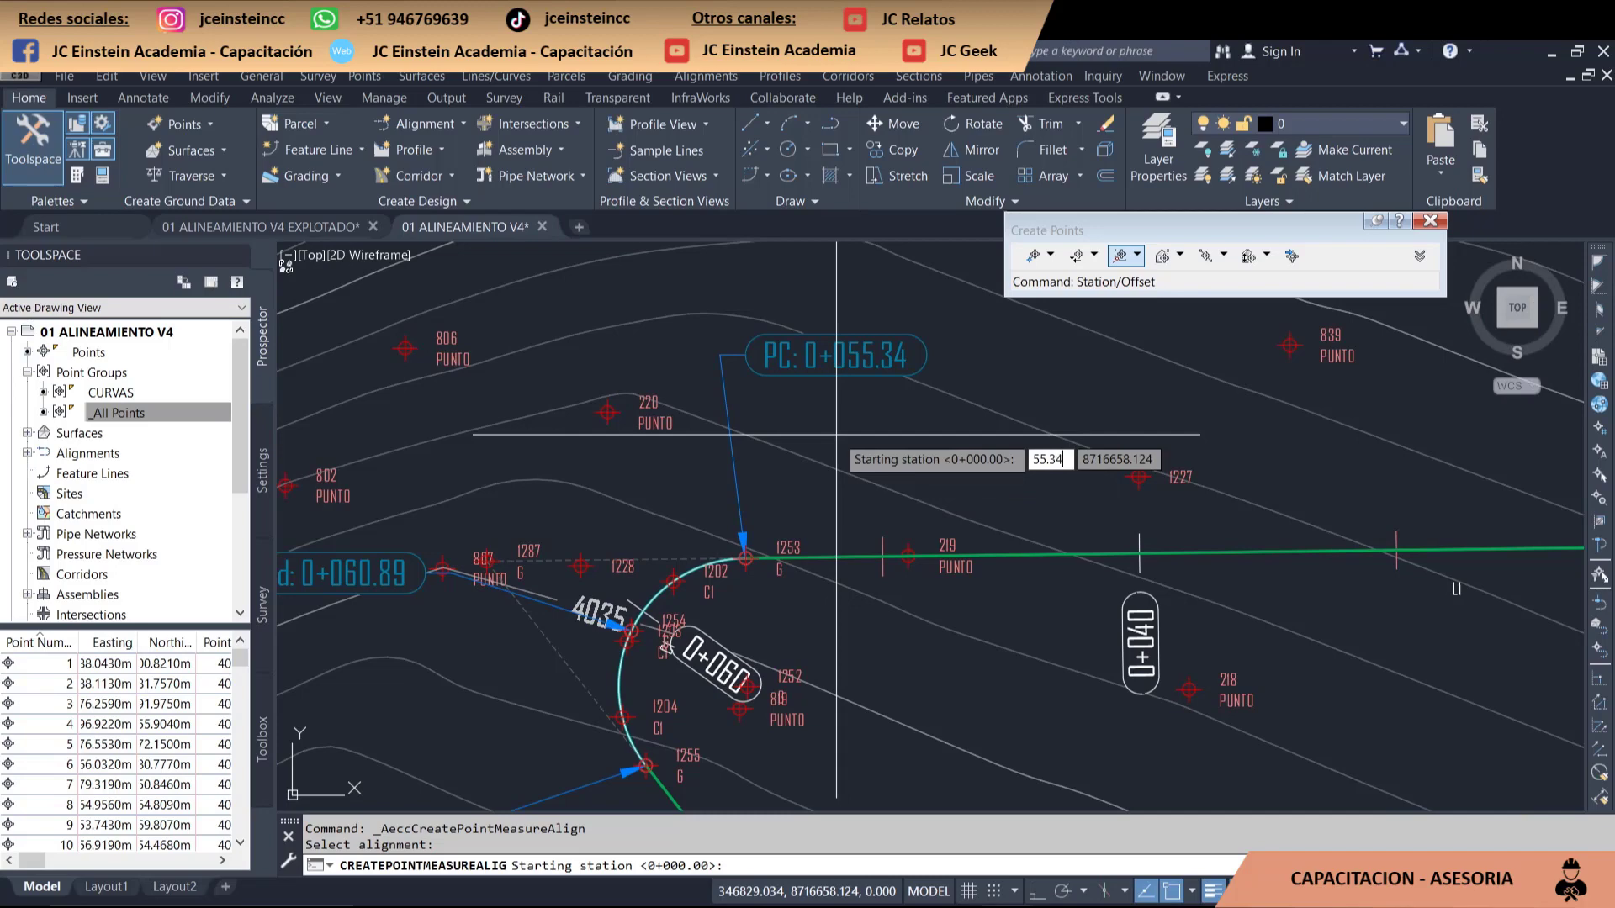
pyautogui.press('Return')
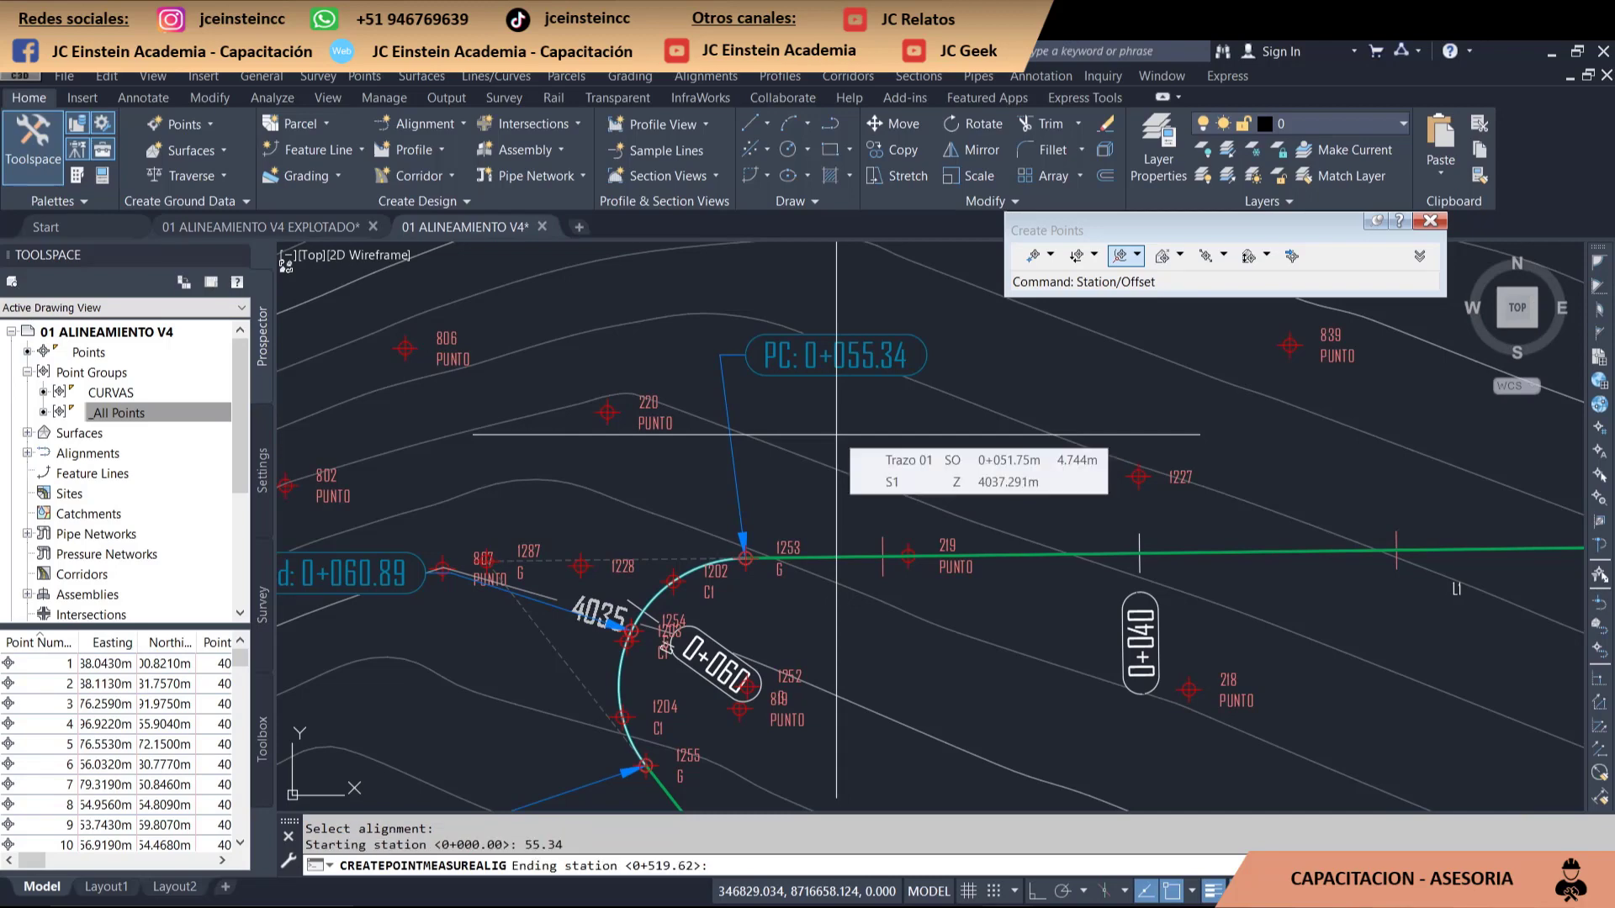
# - Pan along the alignment, then cancel point creation at the ending-station prompt
pyautogui.scroll(-4, 869, 508)
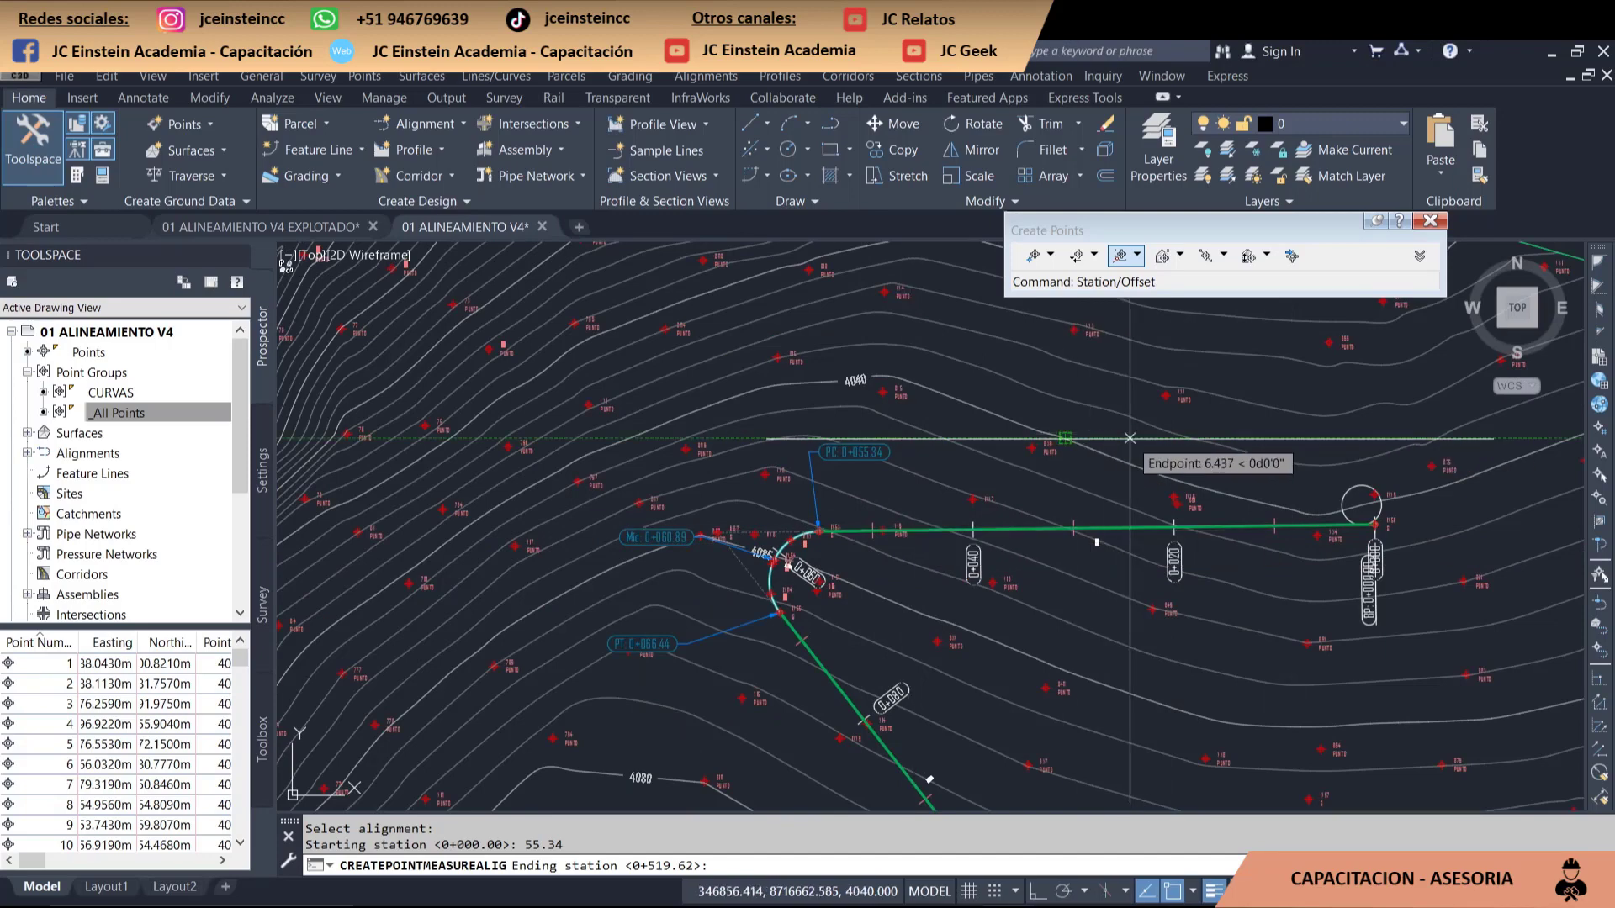
pyautogui.scroll(2, 1129, 455)
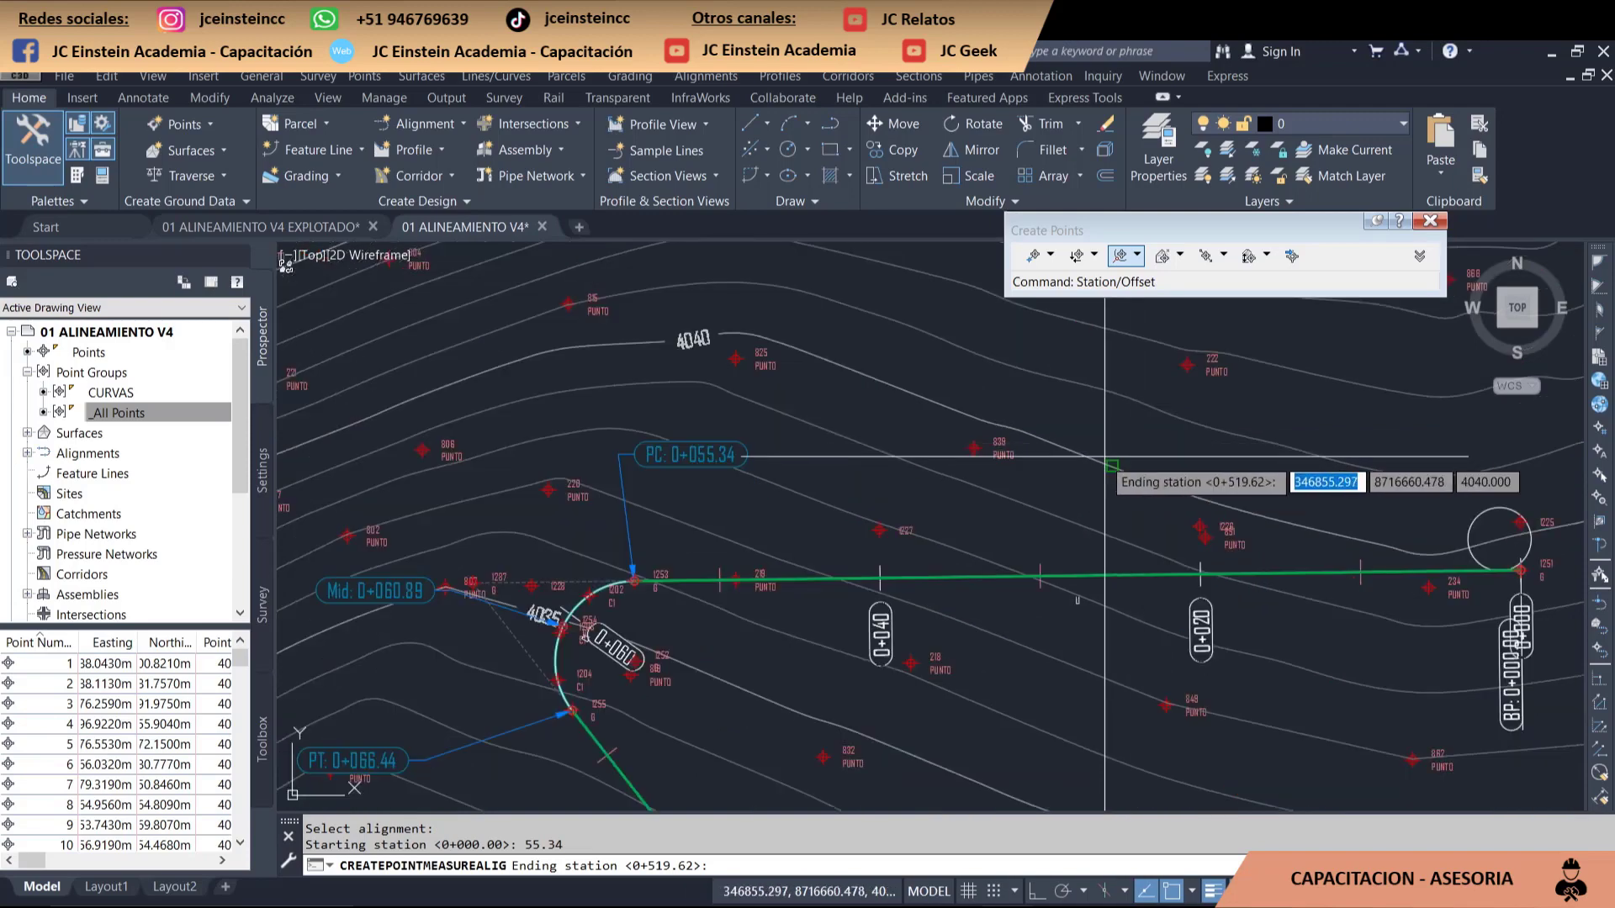
pyautogui.scroll(-4, 1089, 469)
pyautogui.moveTo(1013, 520); pyautogui.dragTo(923, 455, button='middle')
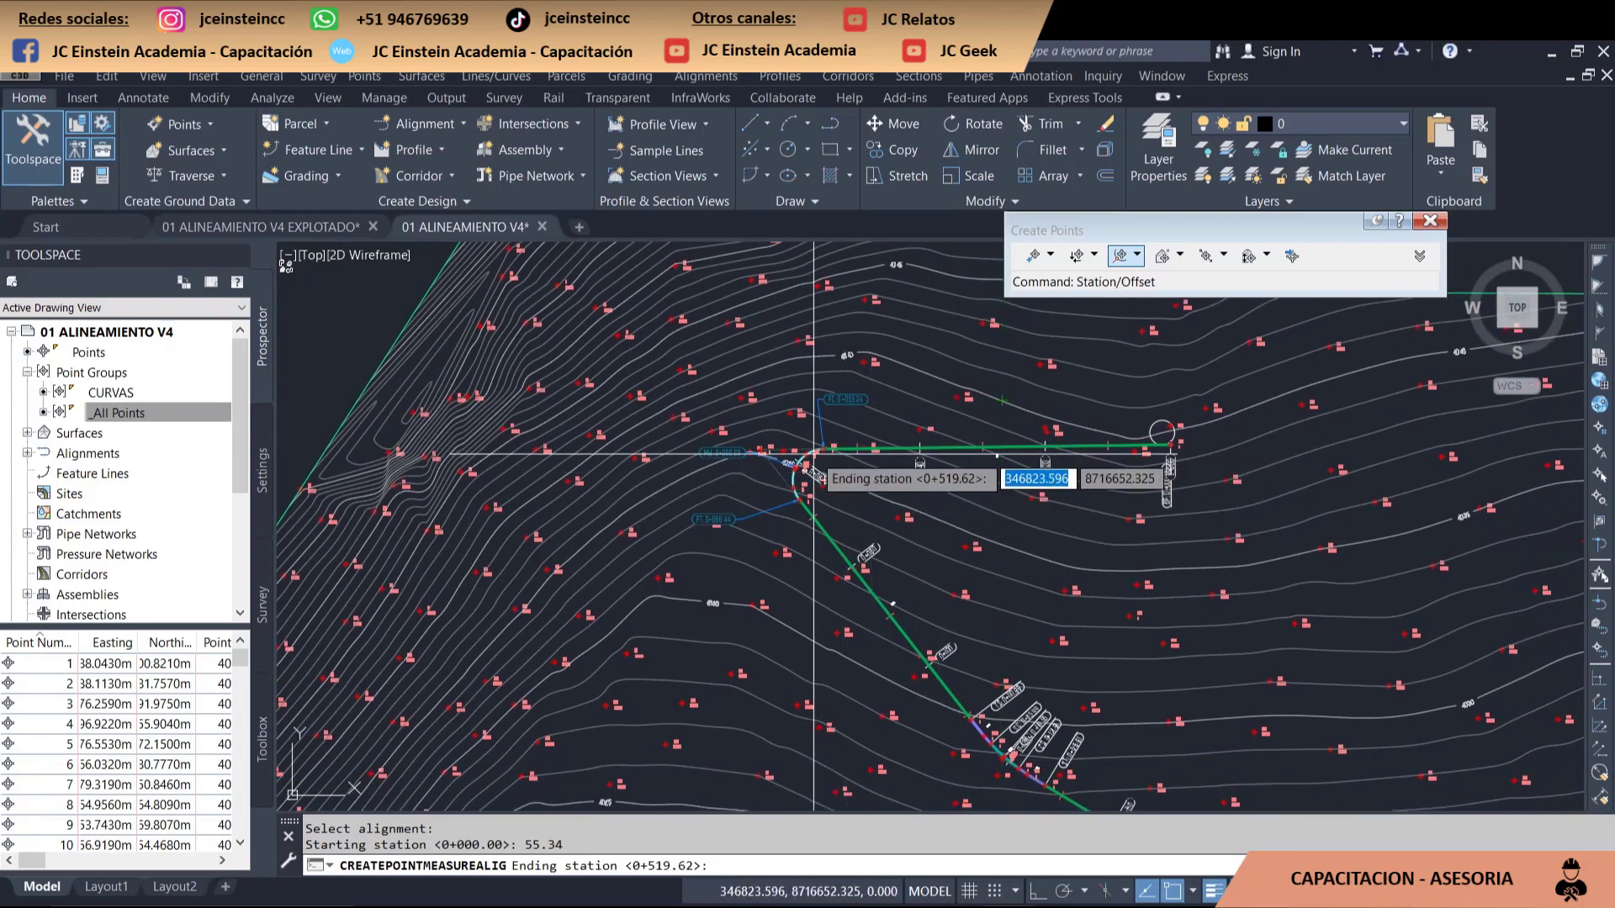
pyautogui.scroll(3, 813, 454)
pyautogui.press('Escape')
pyautogui.scroll(3, 686, 515)
# - Scroll through the imported point table to review it
pyautogui.scroll(1, 686, 516)
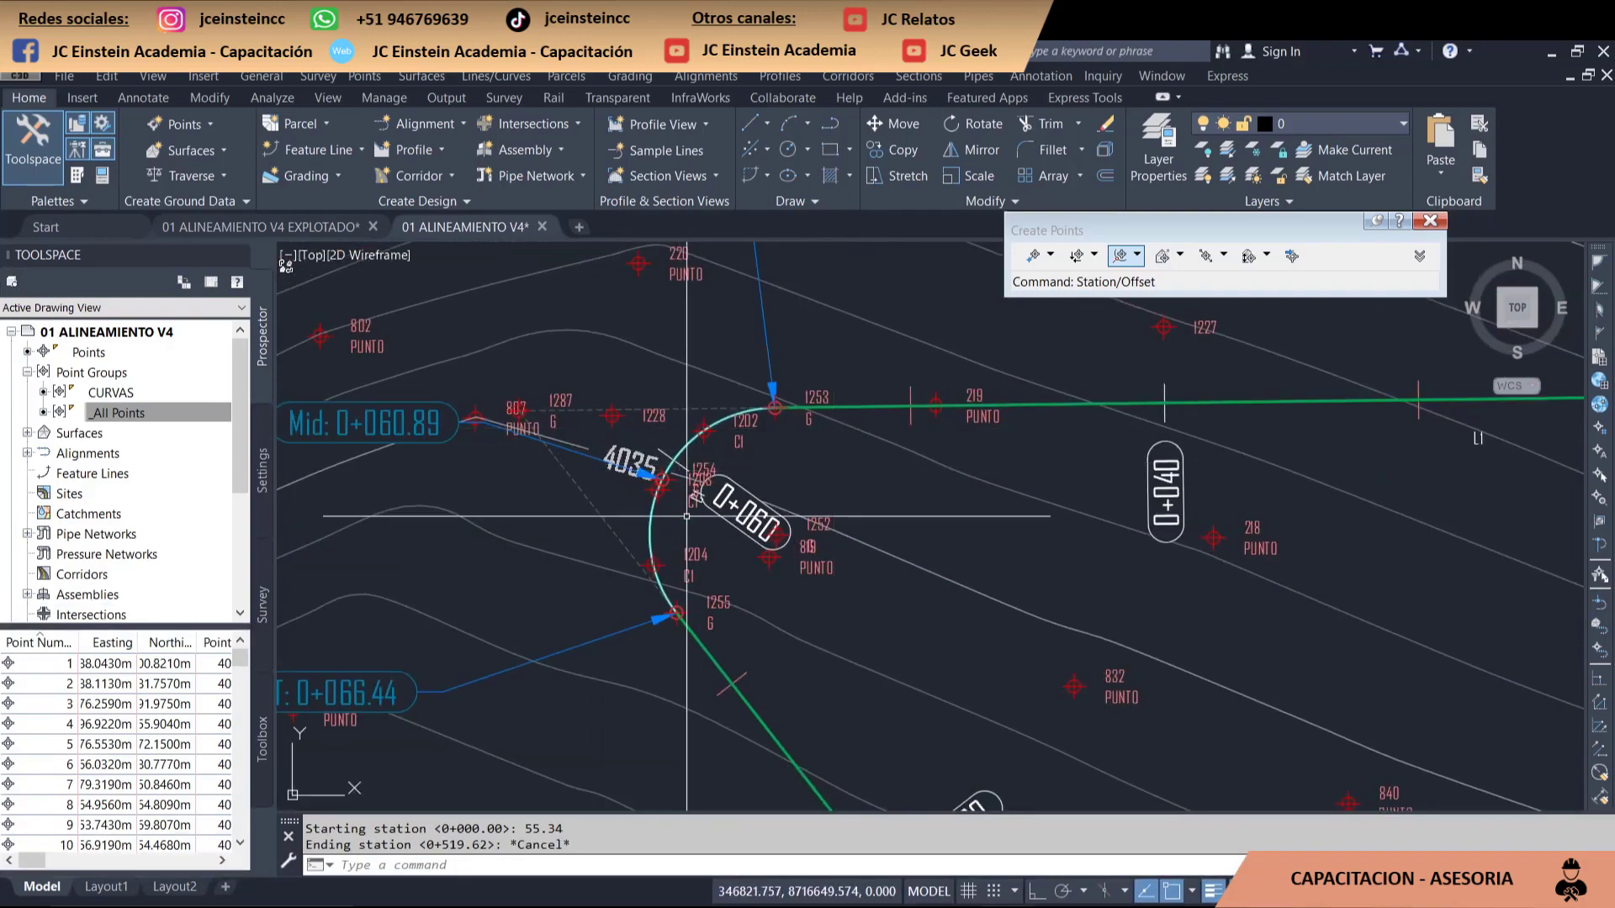
pyautogui.scroll(-1, 687, 516)
pyautogui.scroll(-2, 686, 516)
pyautogui.scroll(-2, 925, 496)
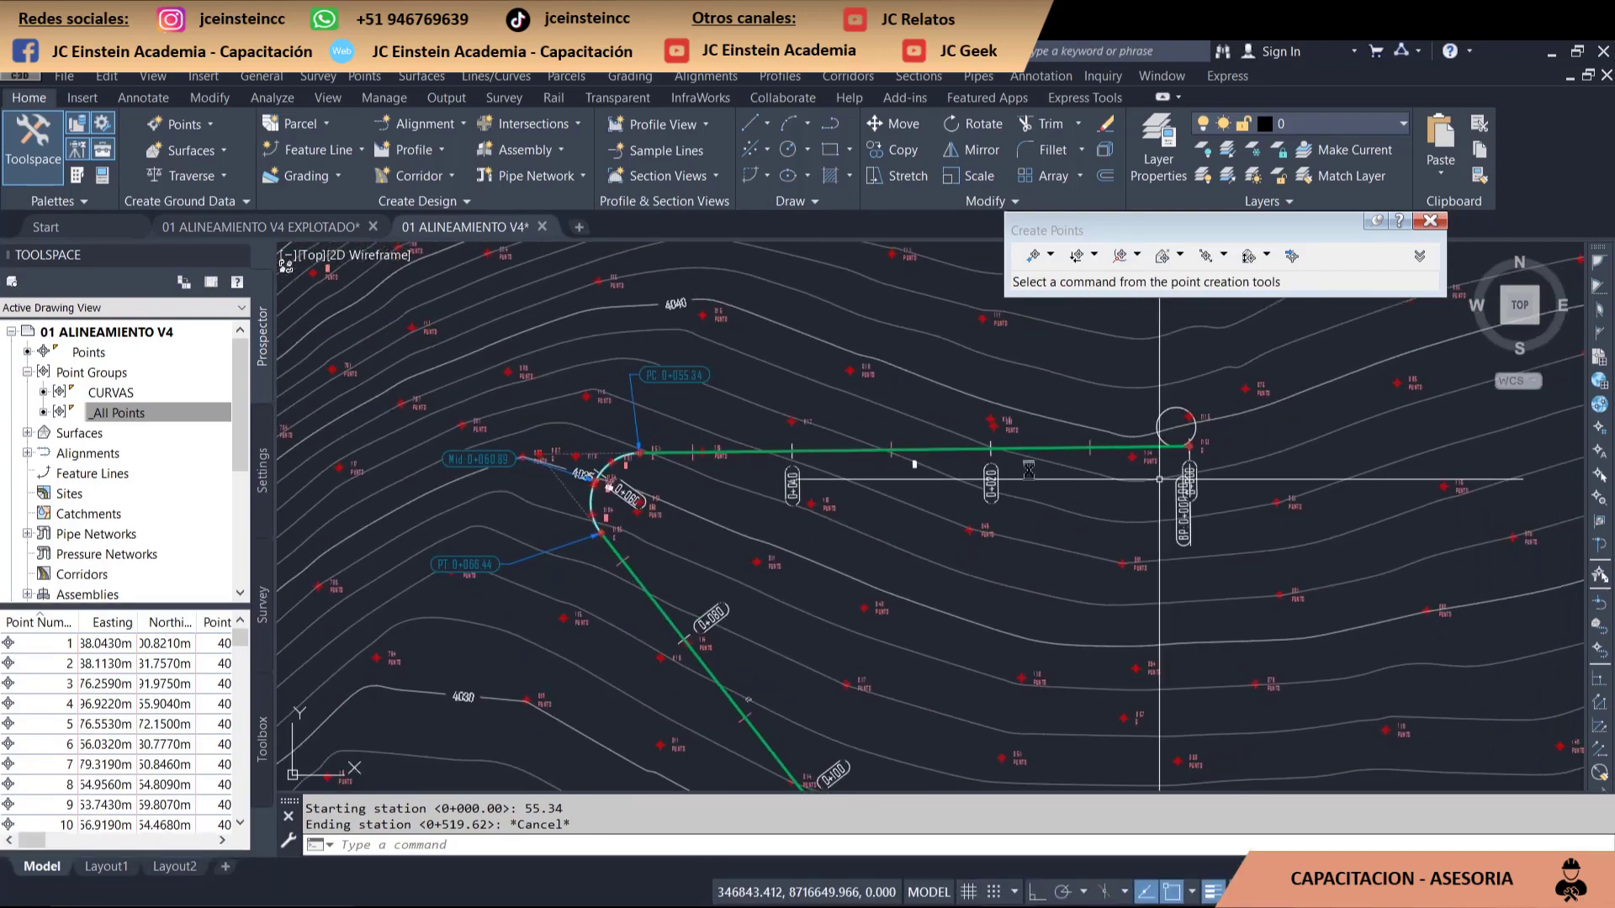
pyautogui.scroll(2, 631, 471)
pyautogui.scroll(2, 709, 406)
pyautogui.scroll(2, 710, 406)
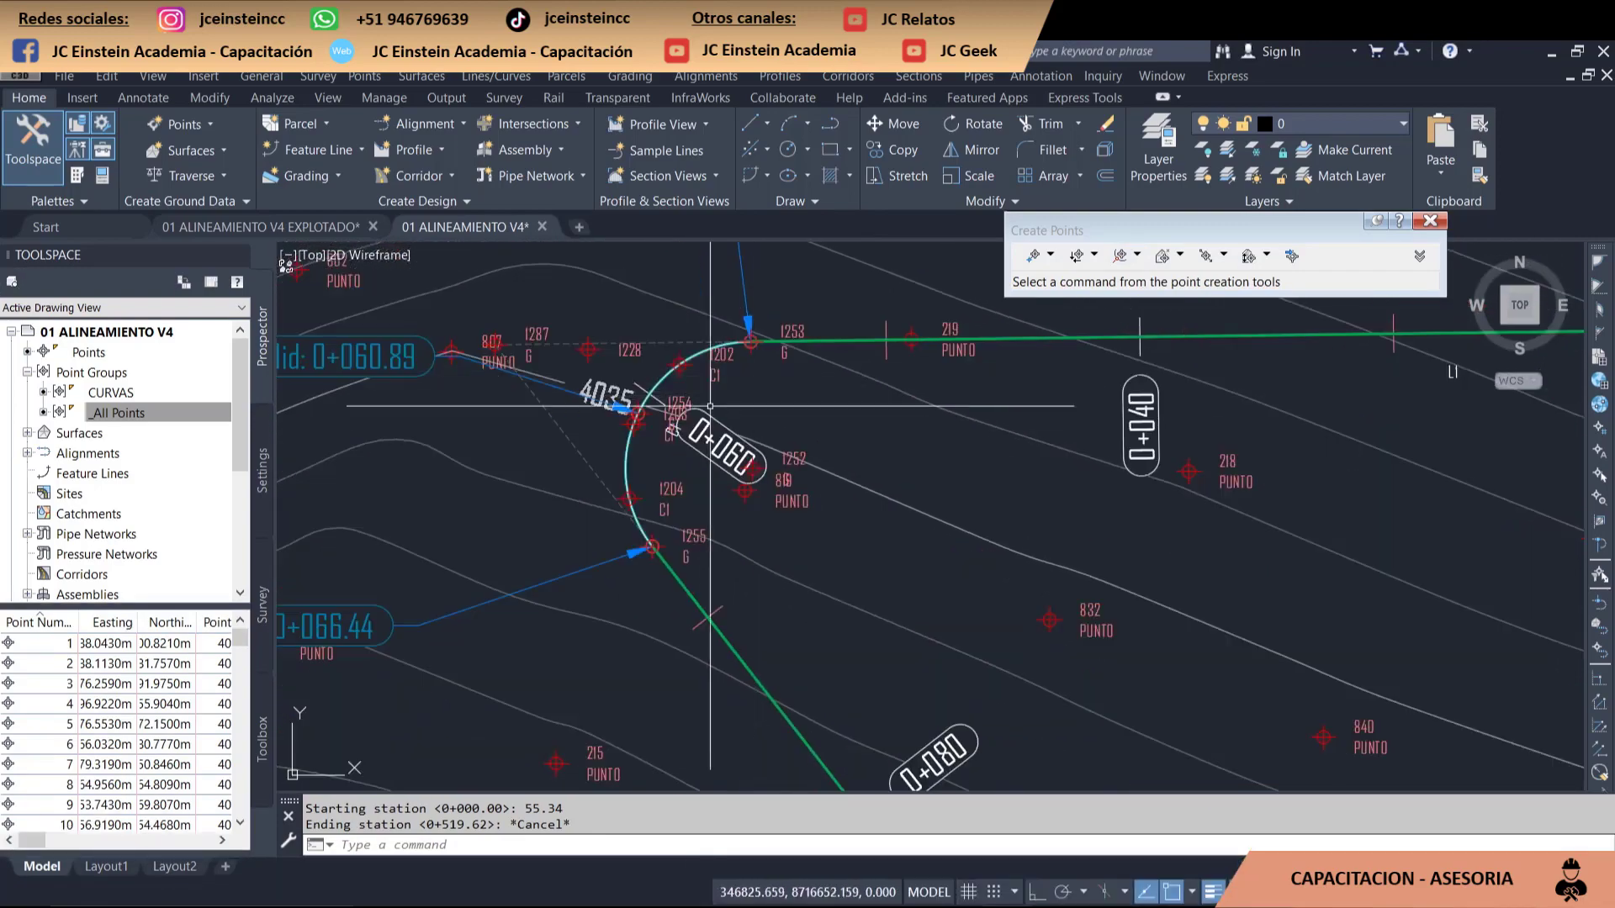
pyautogui.scroll(-2, 874, 432)
pyautogui.scroll(-3, 918, 504)
pyautogui.scroll(-1, 968, 480)
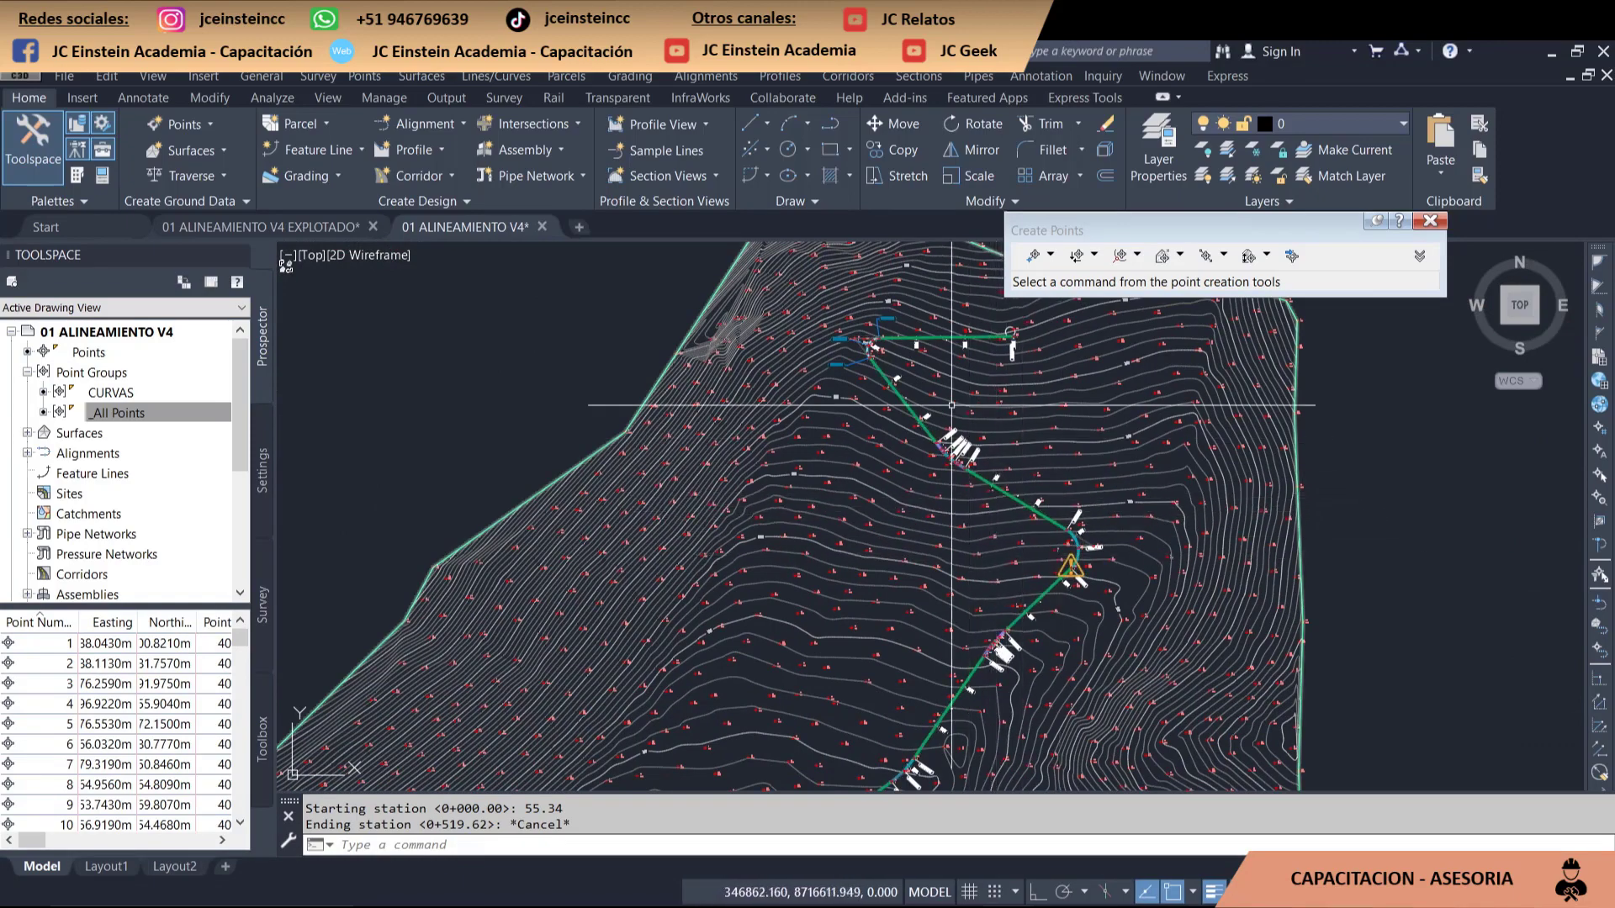
pyautogui.scroll(2, 952, 405)
pyautogui.scroll(-4, 993, 482)
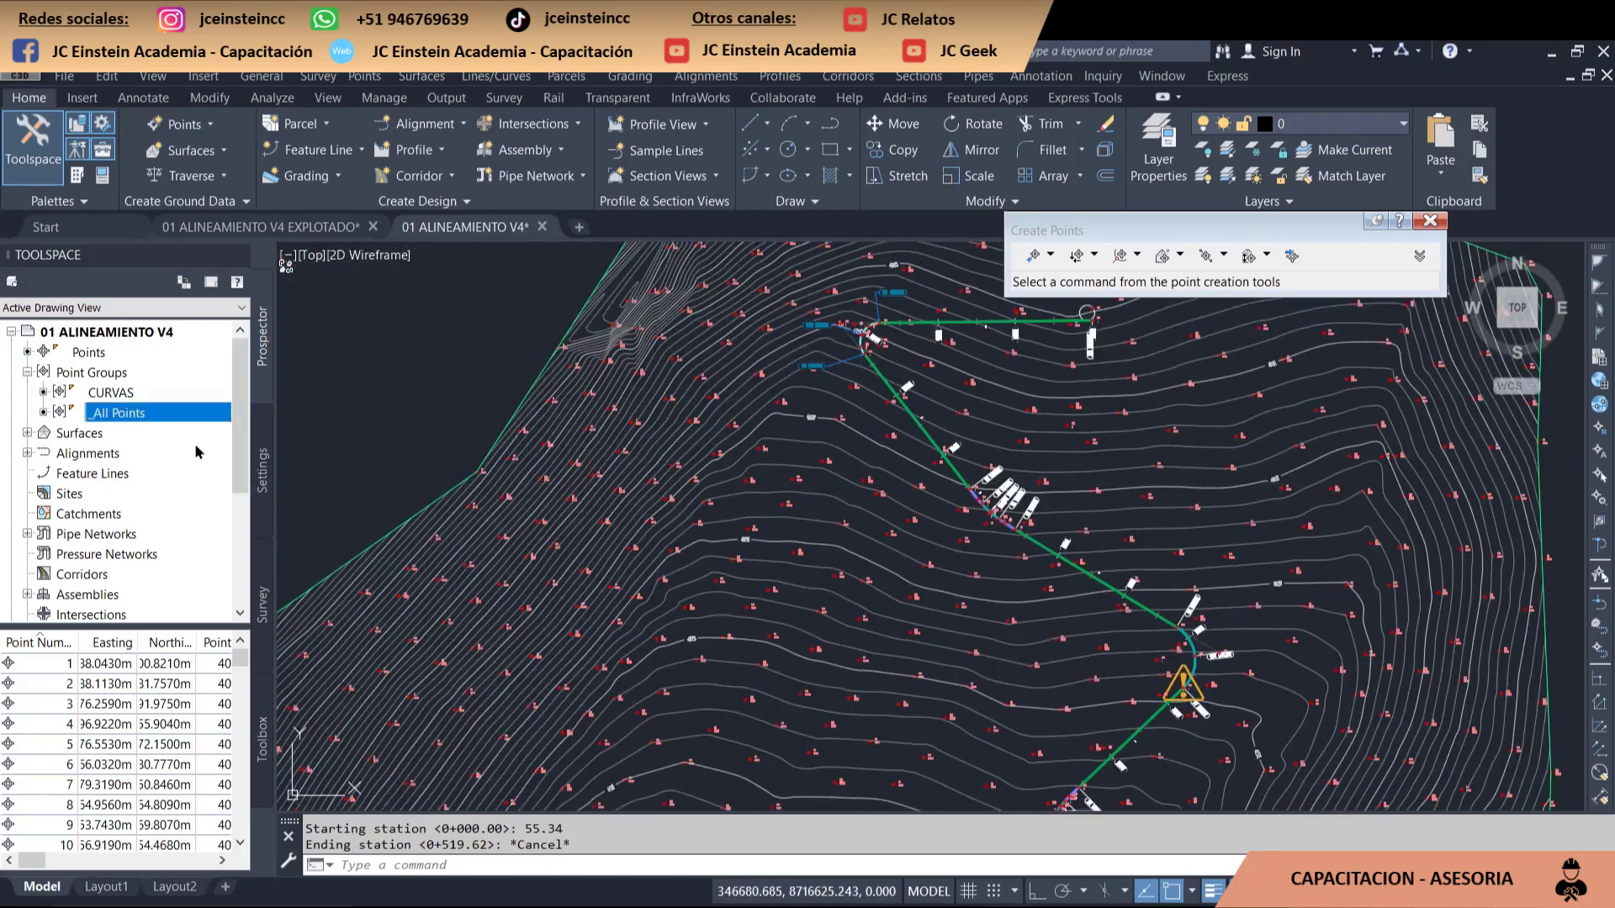
# - List the _All Points group and widen the panel to show more point columns
pyautogui.rightClick(128, 379)
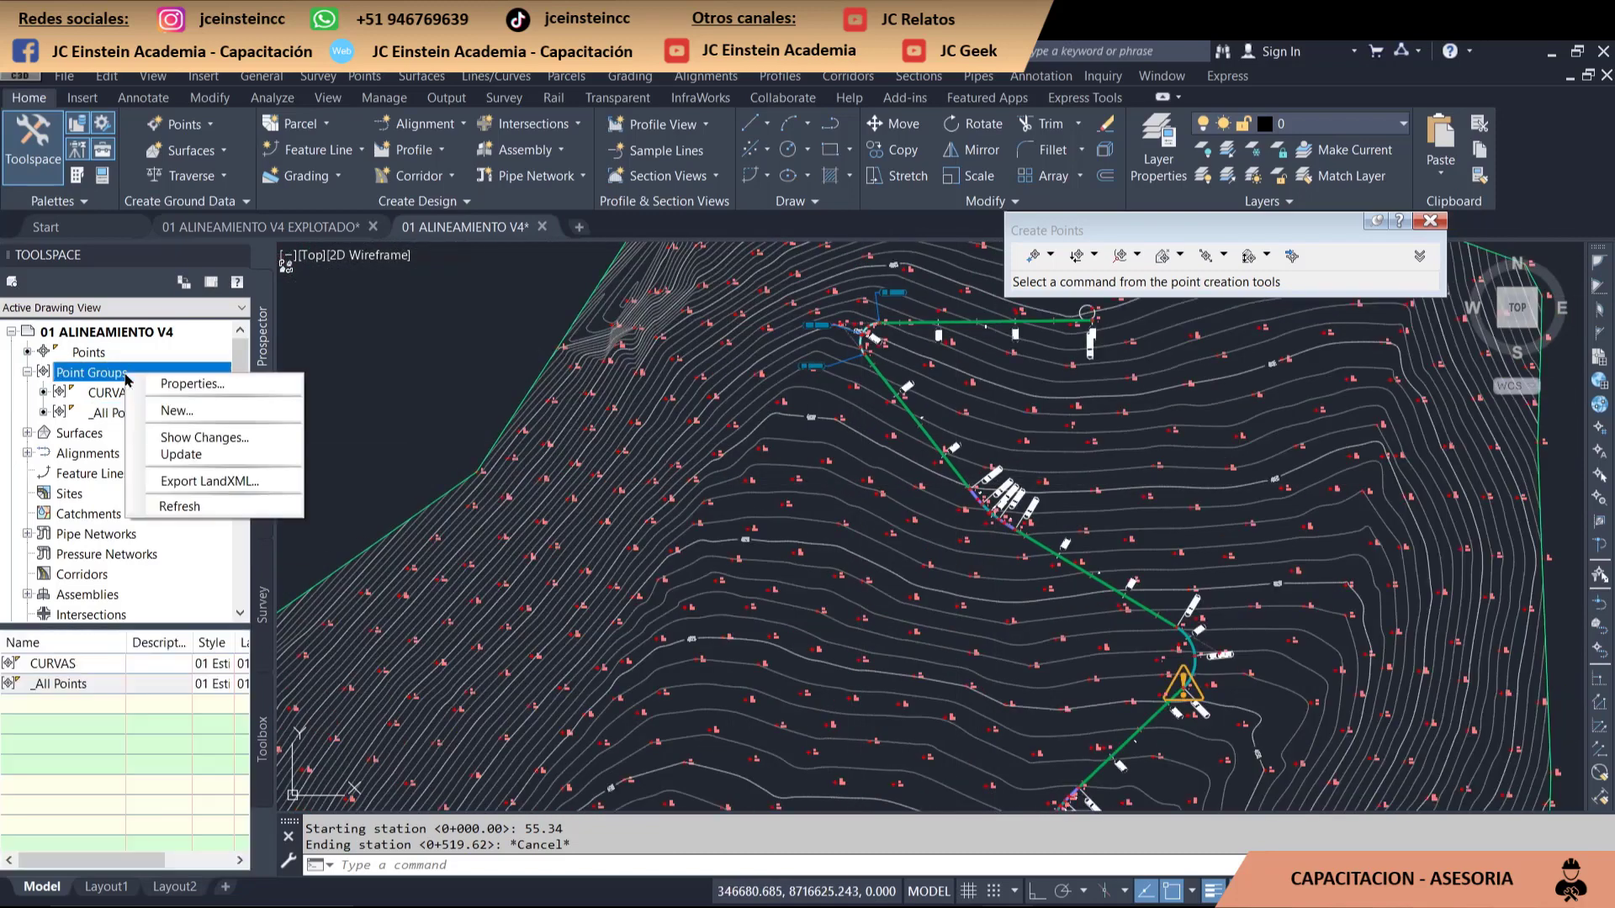
pyautogui.click(101, 401)
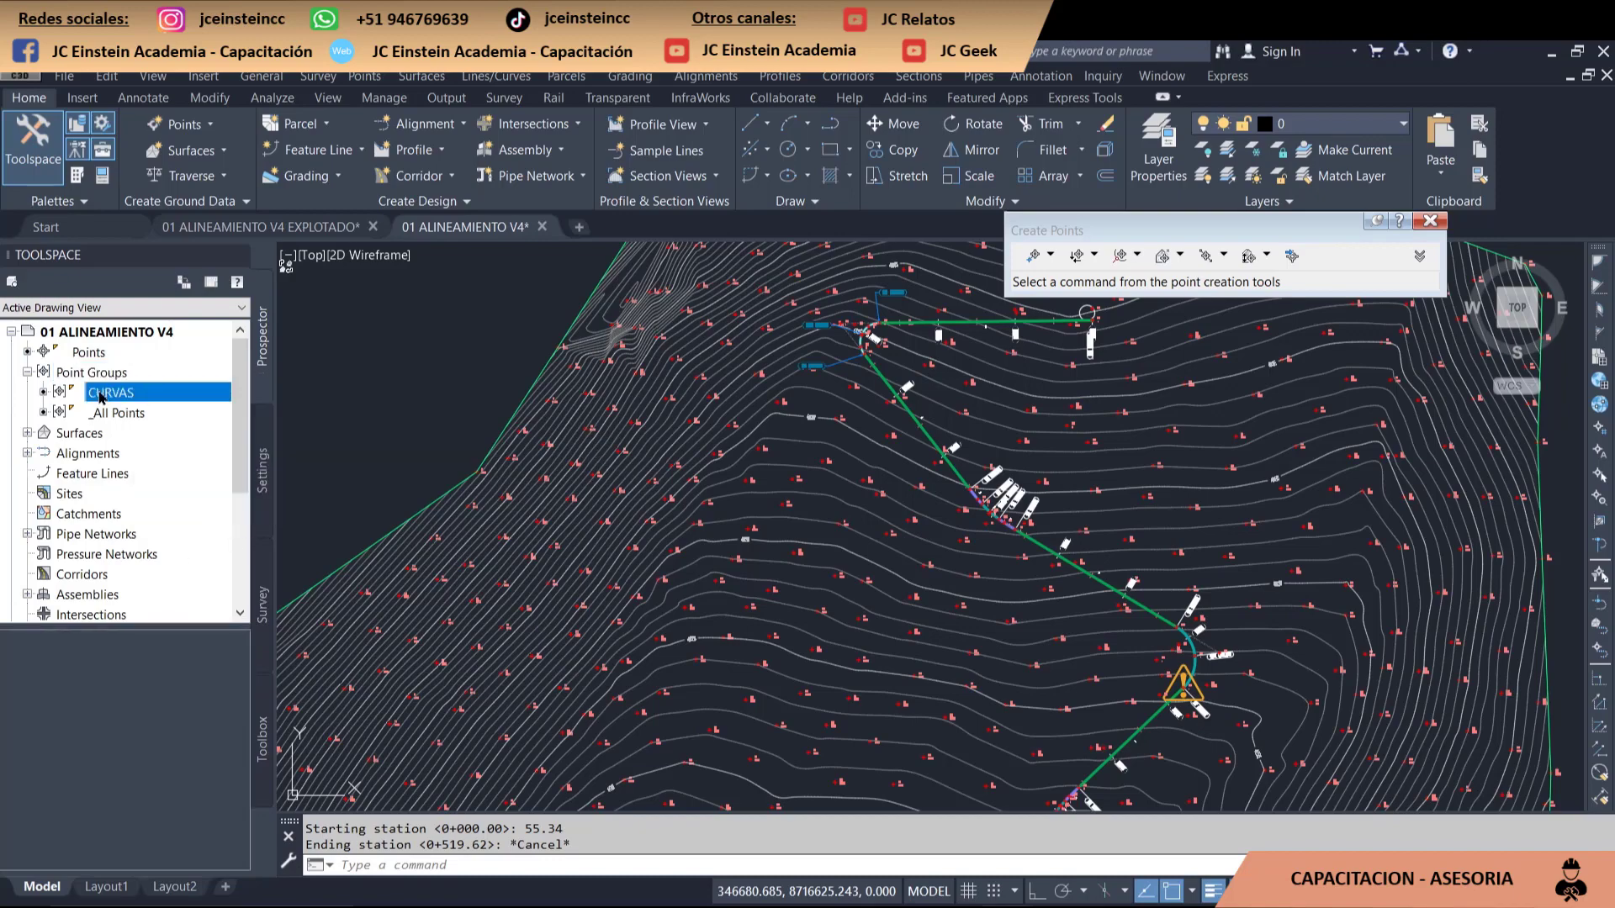
pyautogui.moveTo(244, 373); pyautogui.dragTo(240, 502)
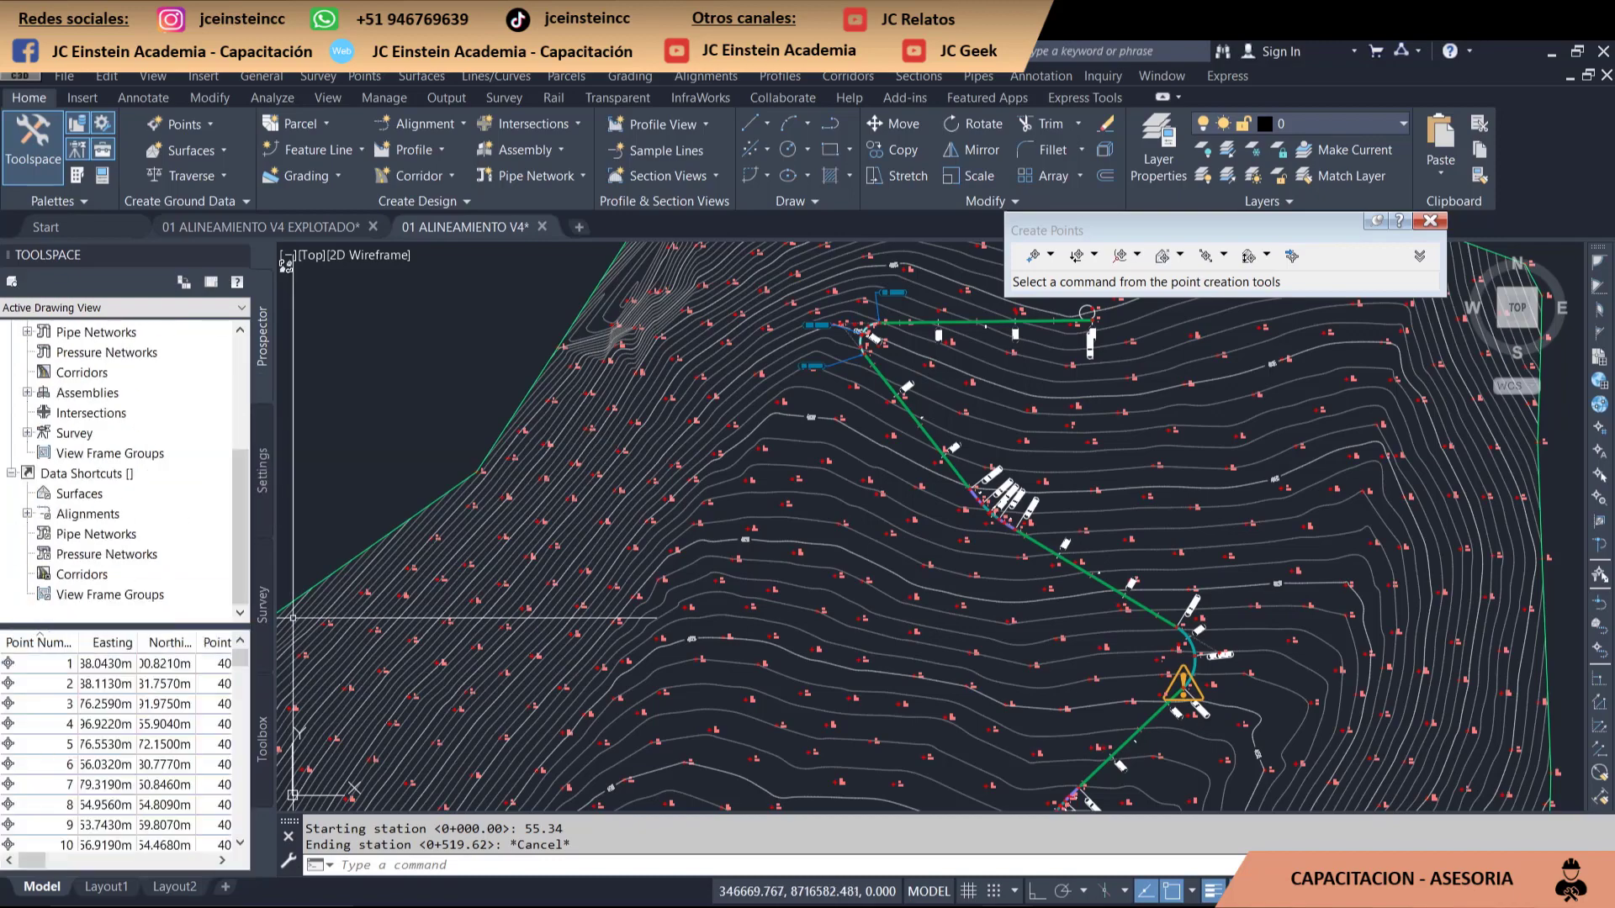
pyautogui.moveTo(276, 613)
pyautogui.mouseDown()
pyautogui.moveTo(468, 639)
pyautogui.moveTo(459, 823)
pyautogui.mouseUp()
pyautogui.scroll(1, 317, 816)
pyautogui.scroll(2, 303, 812)
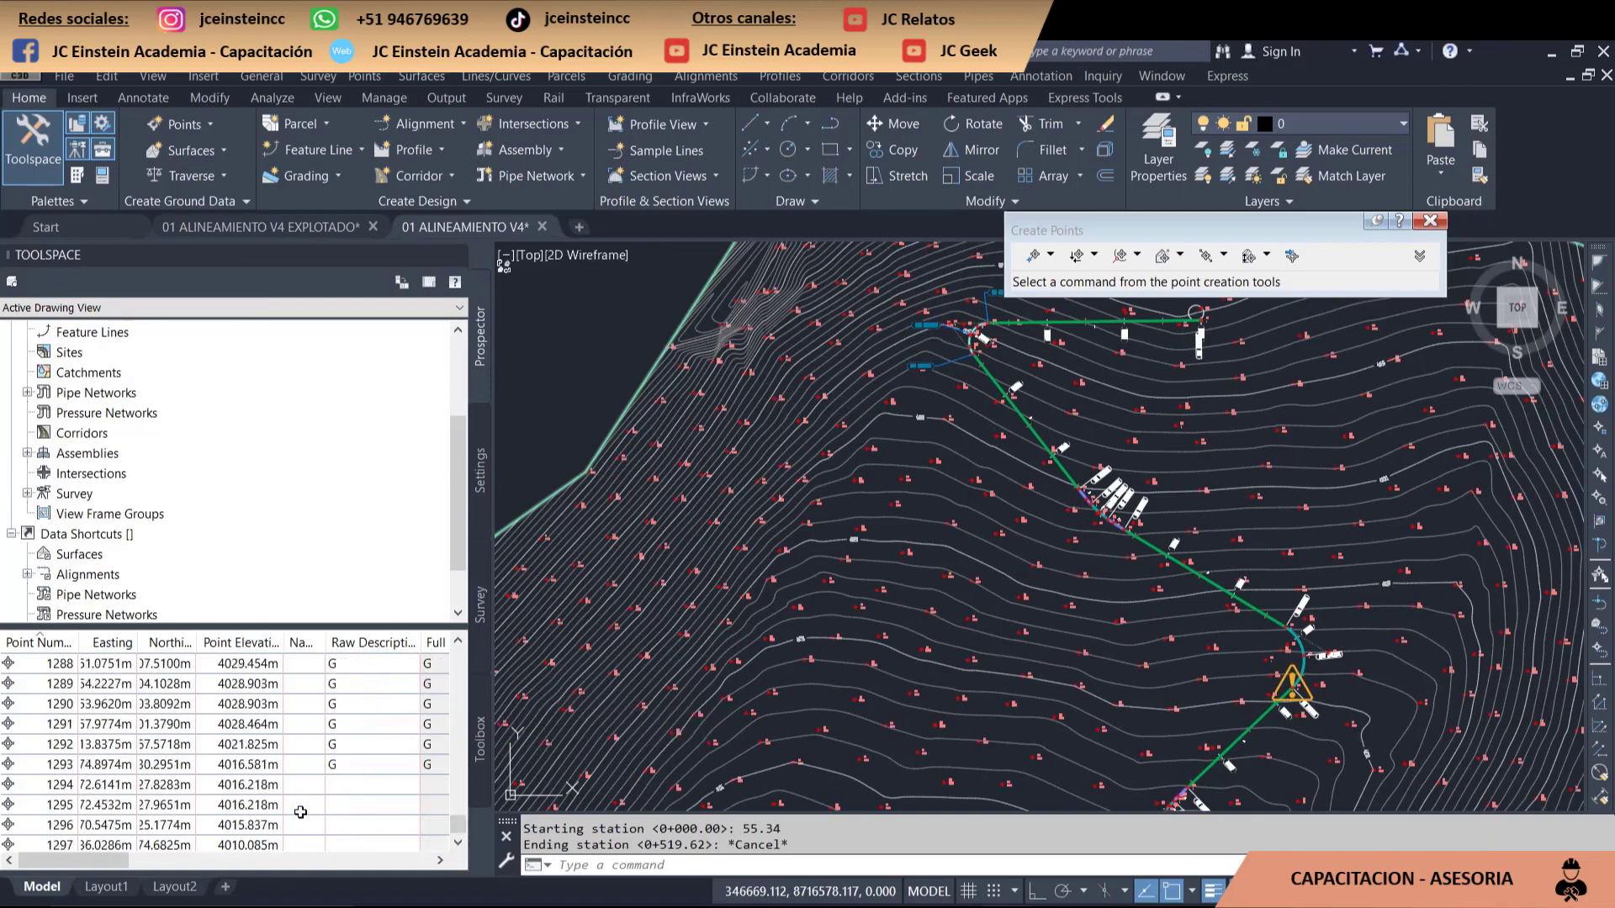
pyautogui.scroll(1, 303, 811)
pyautogui.scroll(2, 335, 791)
pyautogui.scroll(2, 335, 791)
pyautogui.scroll(3, 337, 786)
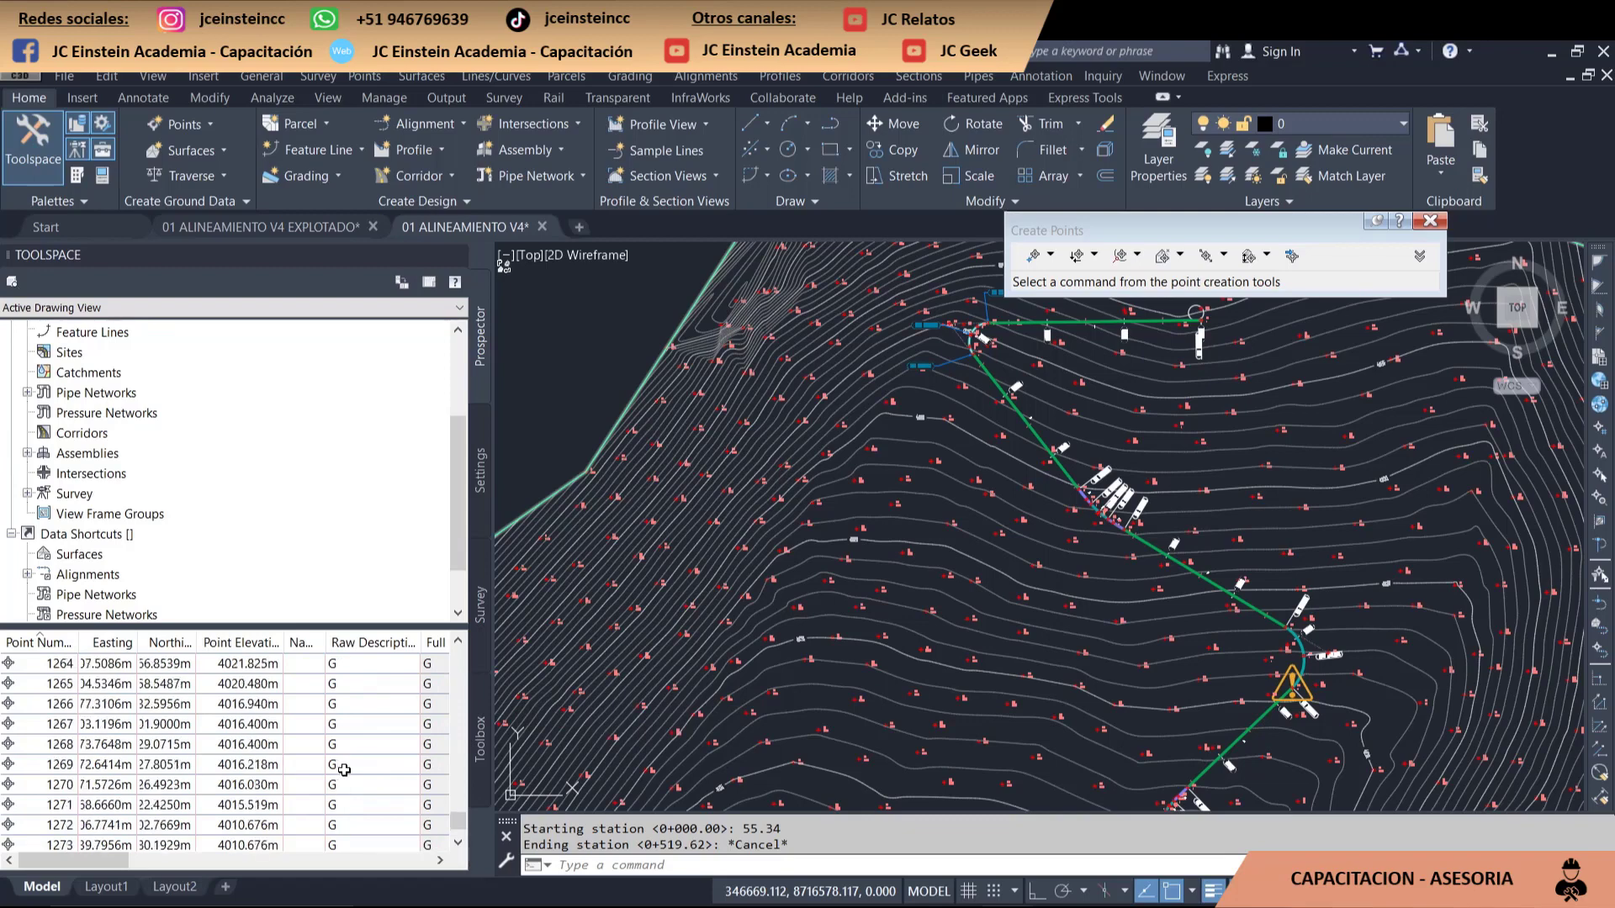
pyautogui.scroll(2, 345, 774)
pyautogui.scroll(2, 348, 769)
pyautogui.scroll(2, 348, 769)
pyautogui.scroll(2, 348, 769)
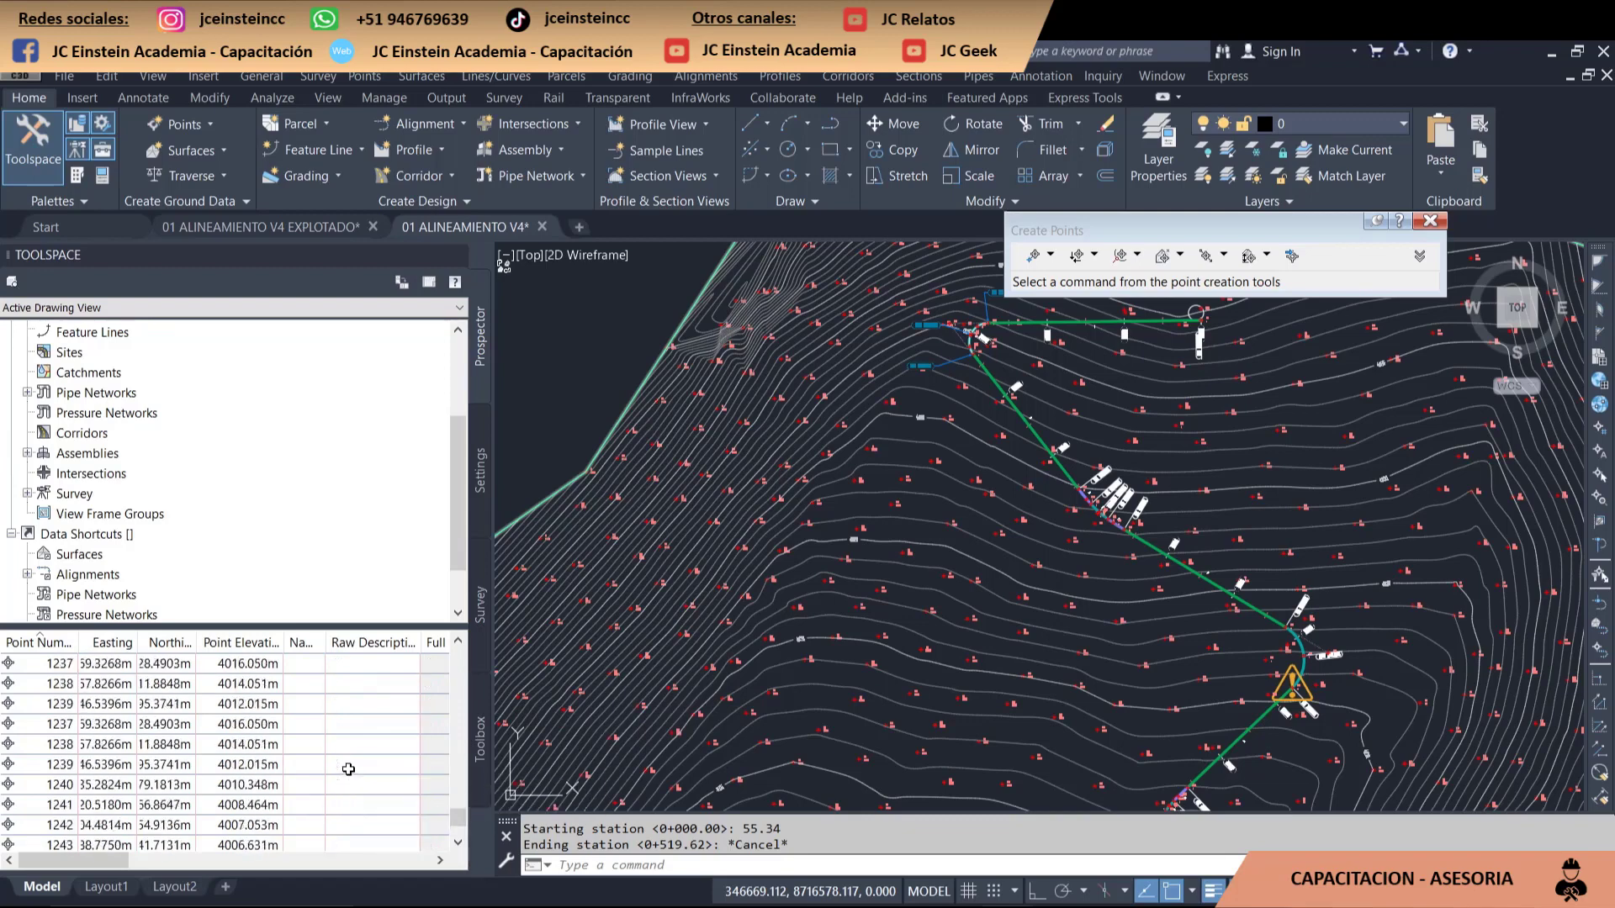
pyautogui.scroll(3, 348, 769)
pyautogui.scroll(2, 348, 769)
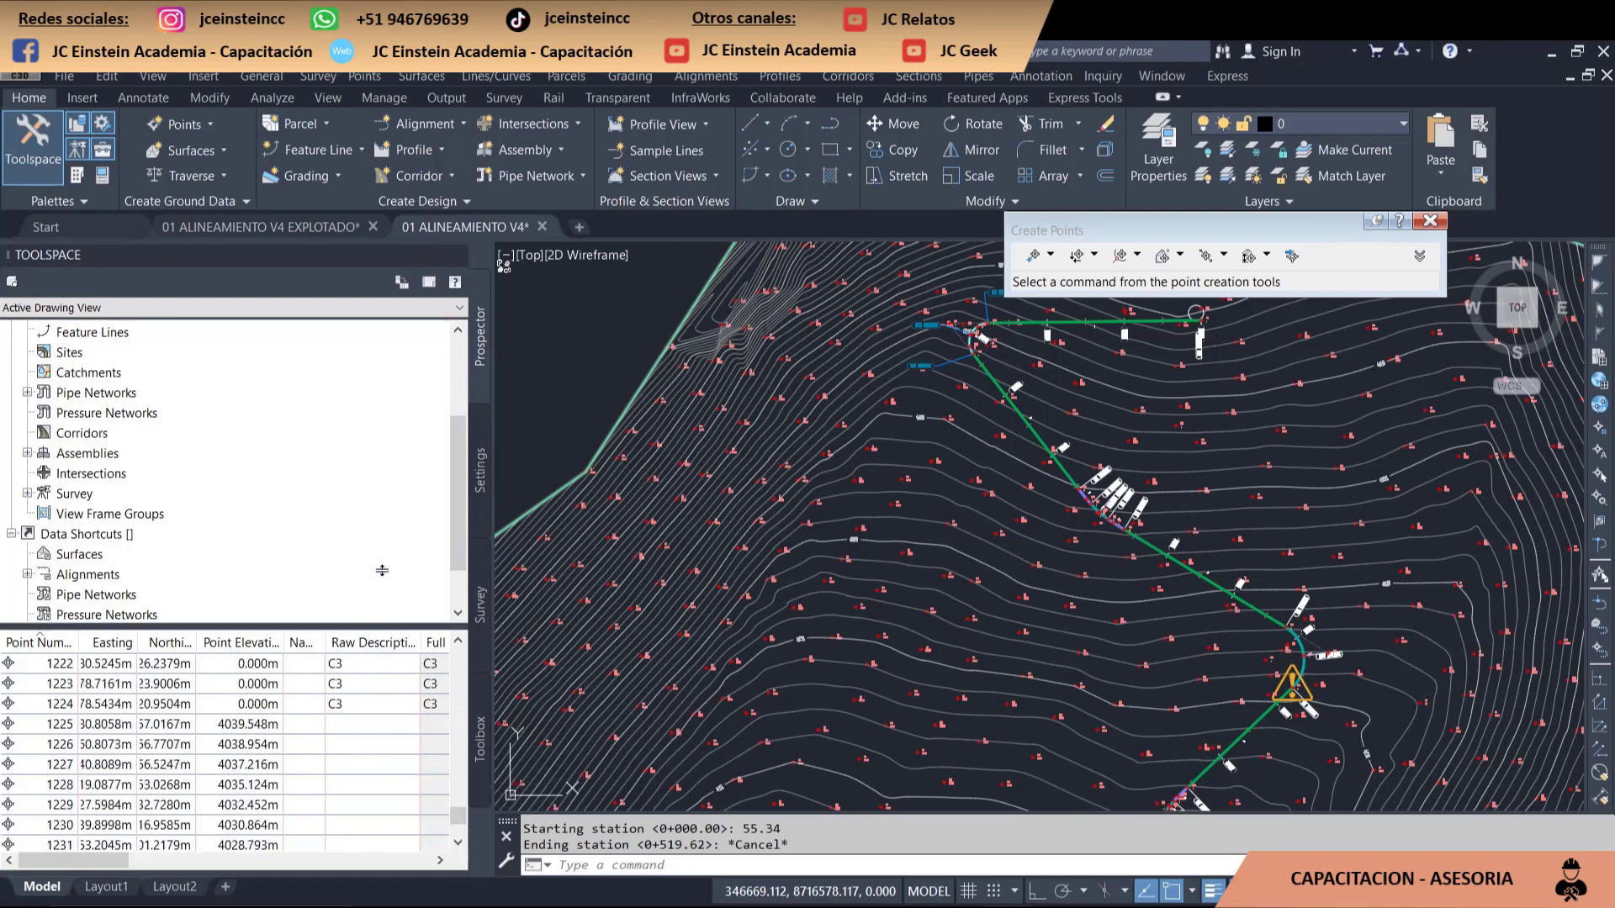
pyautogui.moveTo(382, 570); pyautogui.dragTo(382, 446)
pyautogui.scroll(2, 373, 641)
pyautogui.scroll(2, 378, 648)
pyautogui.scroll(1, 391, 657)
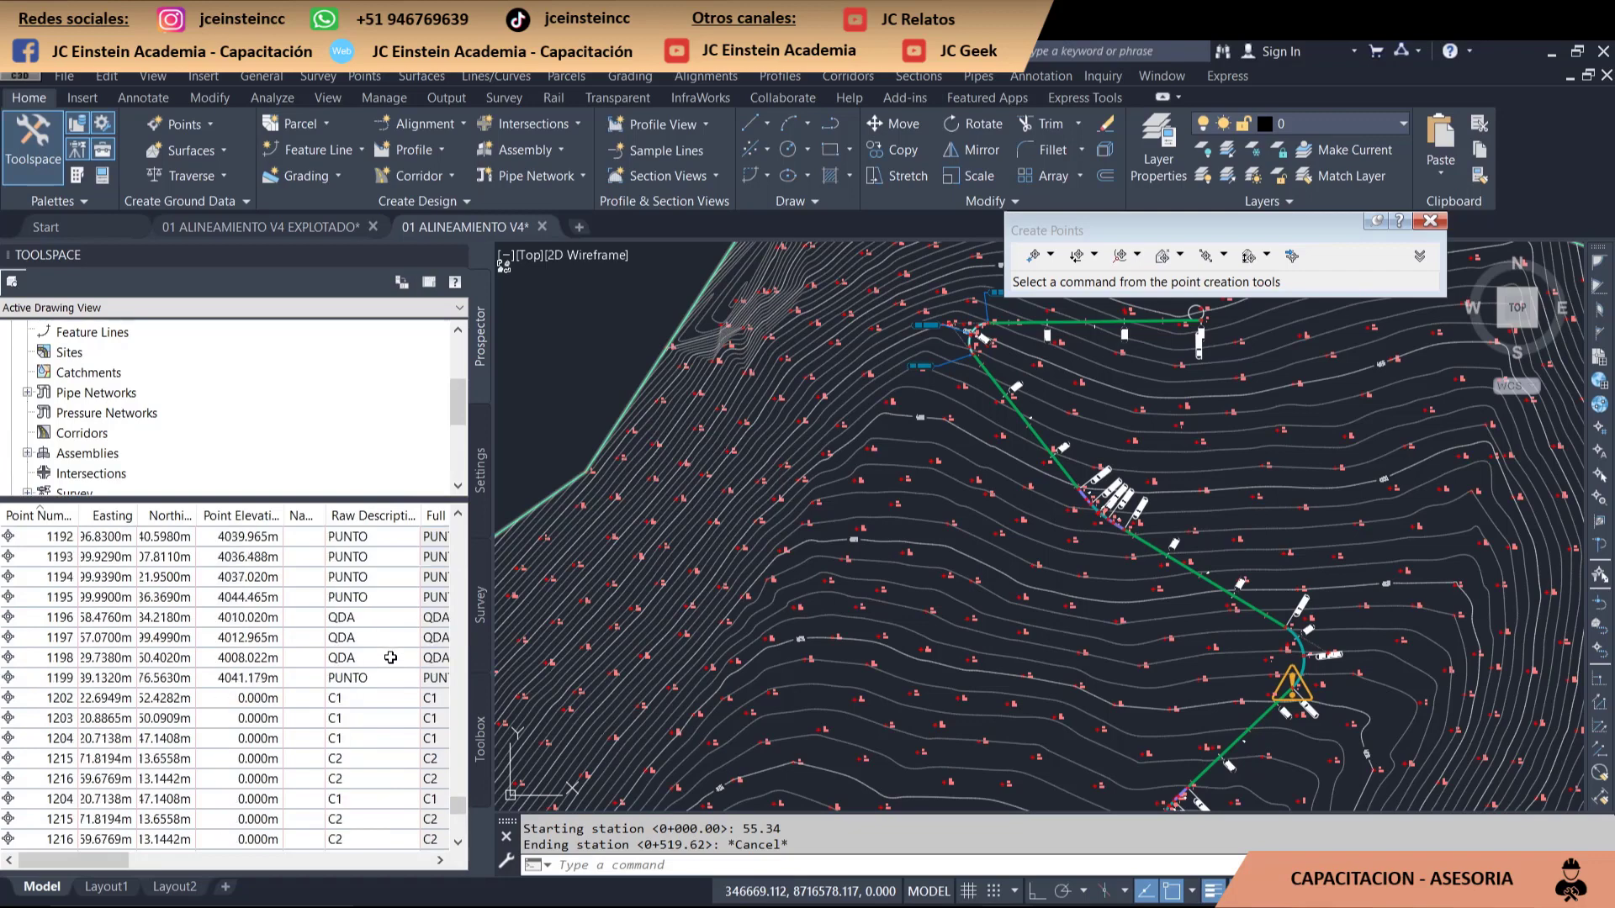
# - Relist the _All Points group and scroll through it from the beginning
pyautogui.rightClick(391, 657)
pyautogui.click(395, 664)
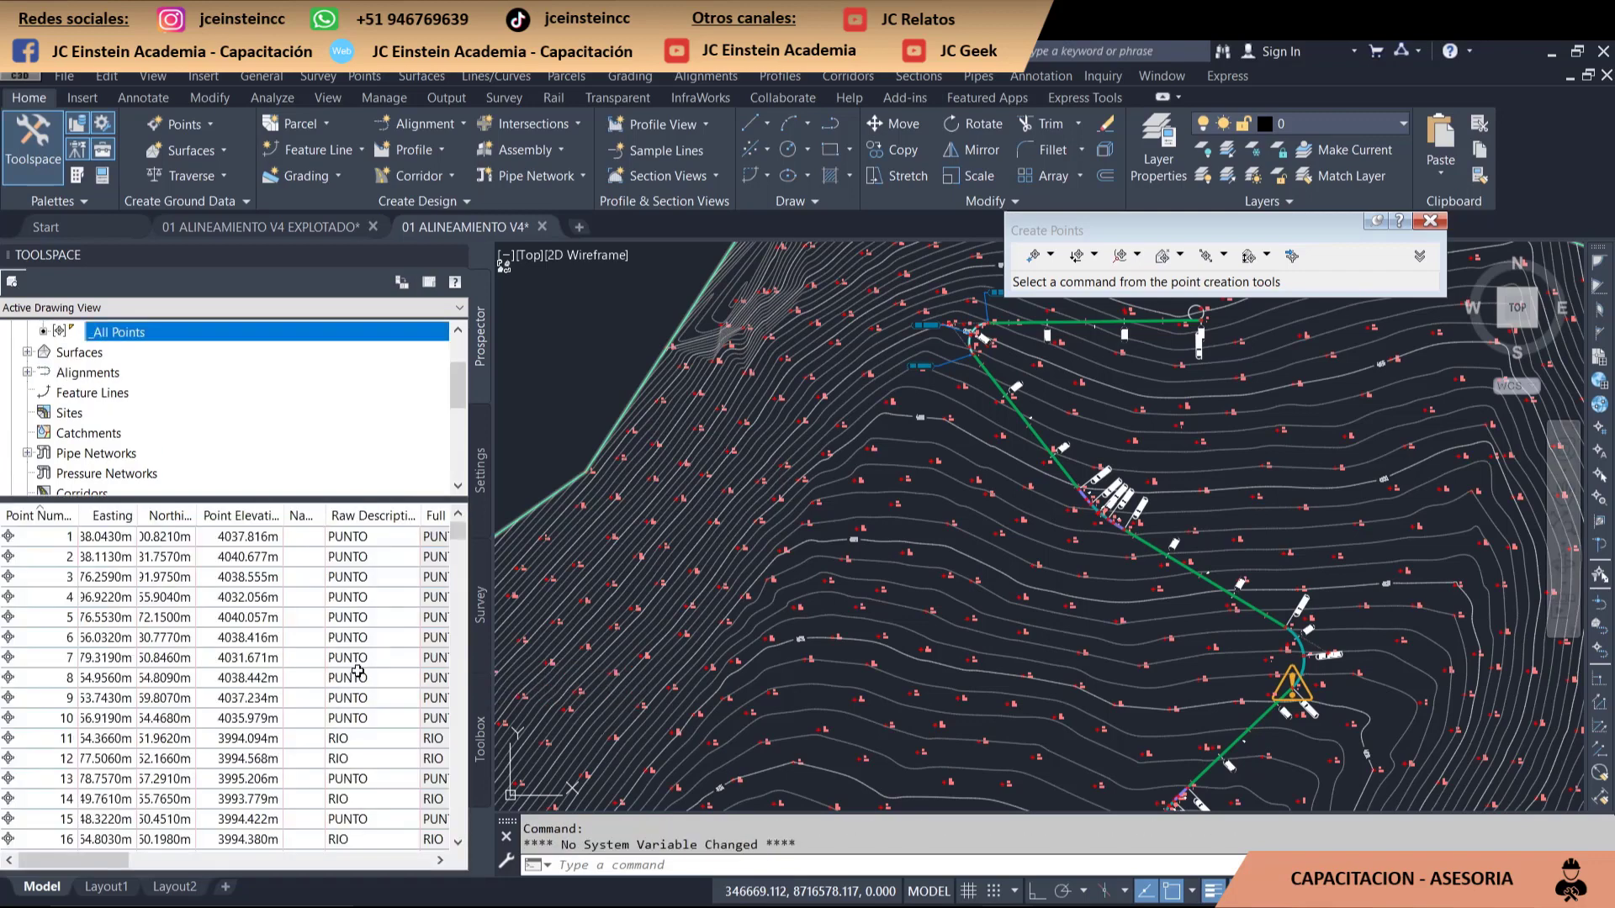
pyautogui.scroll(-3, 354, 699)
pyautogui.scroll(-3, 349, 699)
pyautogui.scroll(-3, 349, 673)
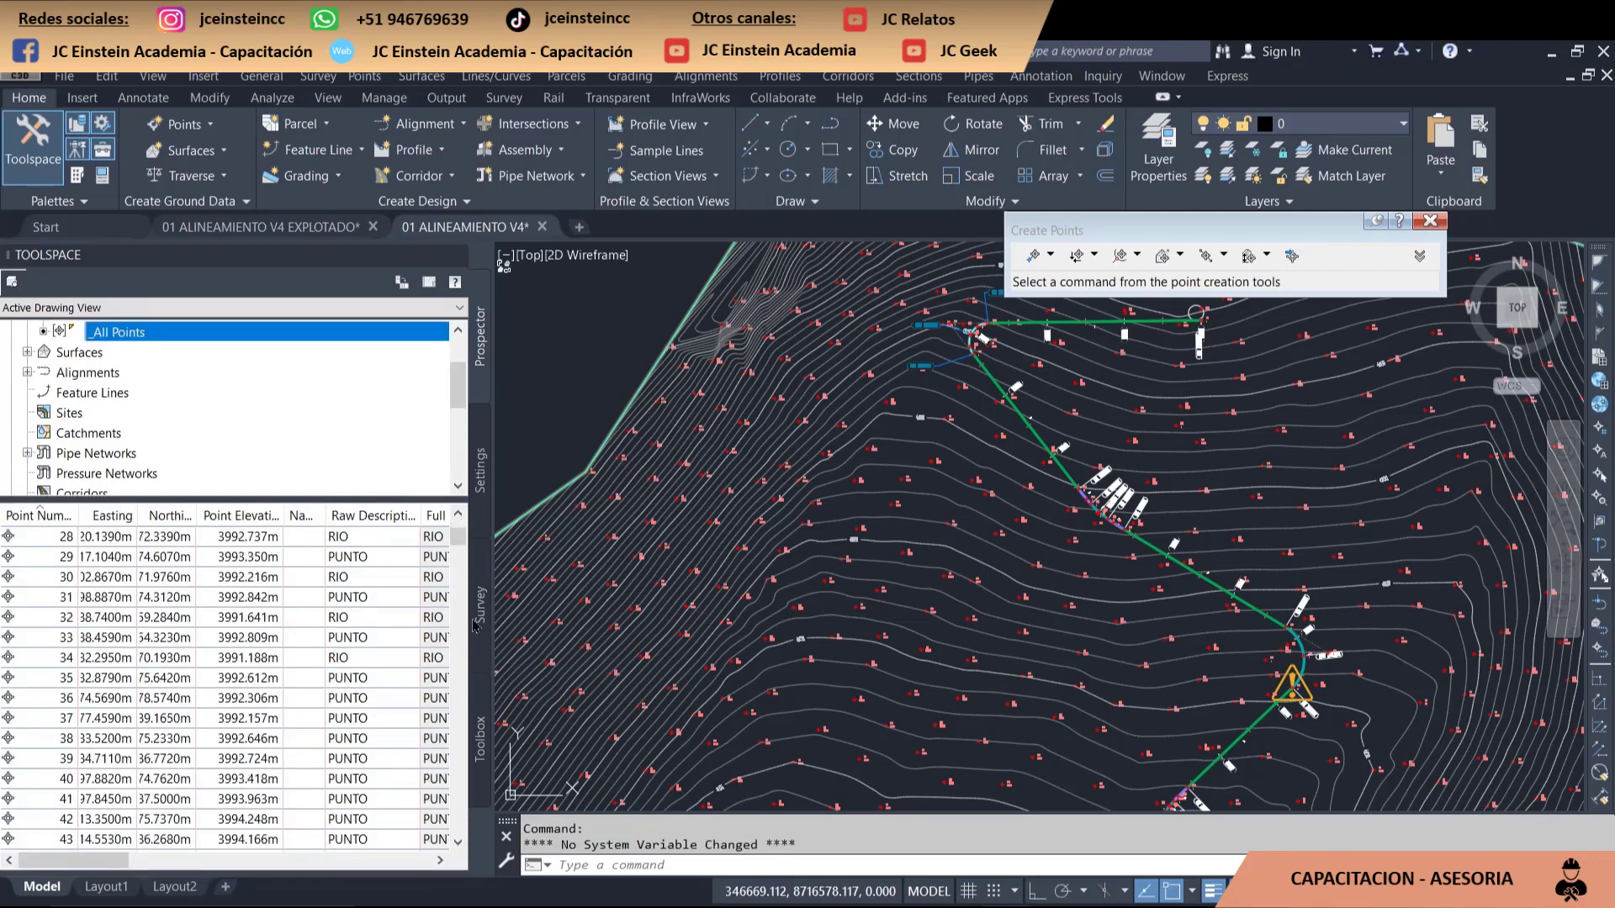
pyautogui.moveTo(458, 536); pyautogui.dragTo(461, 823)
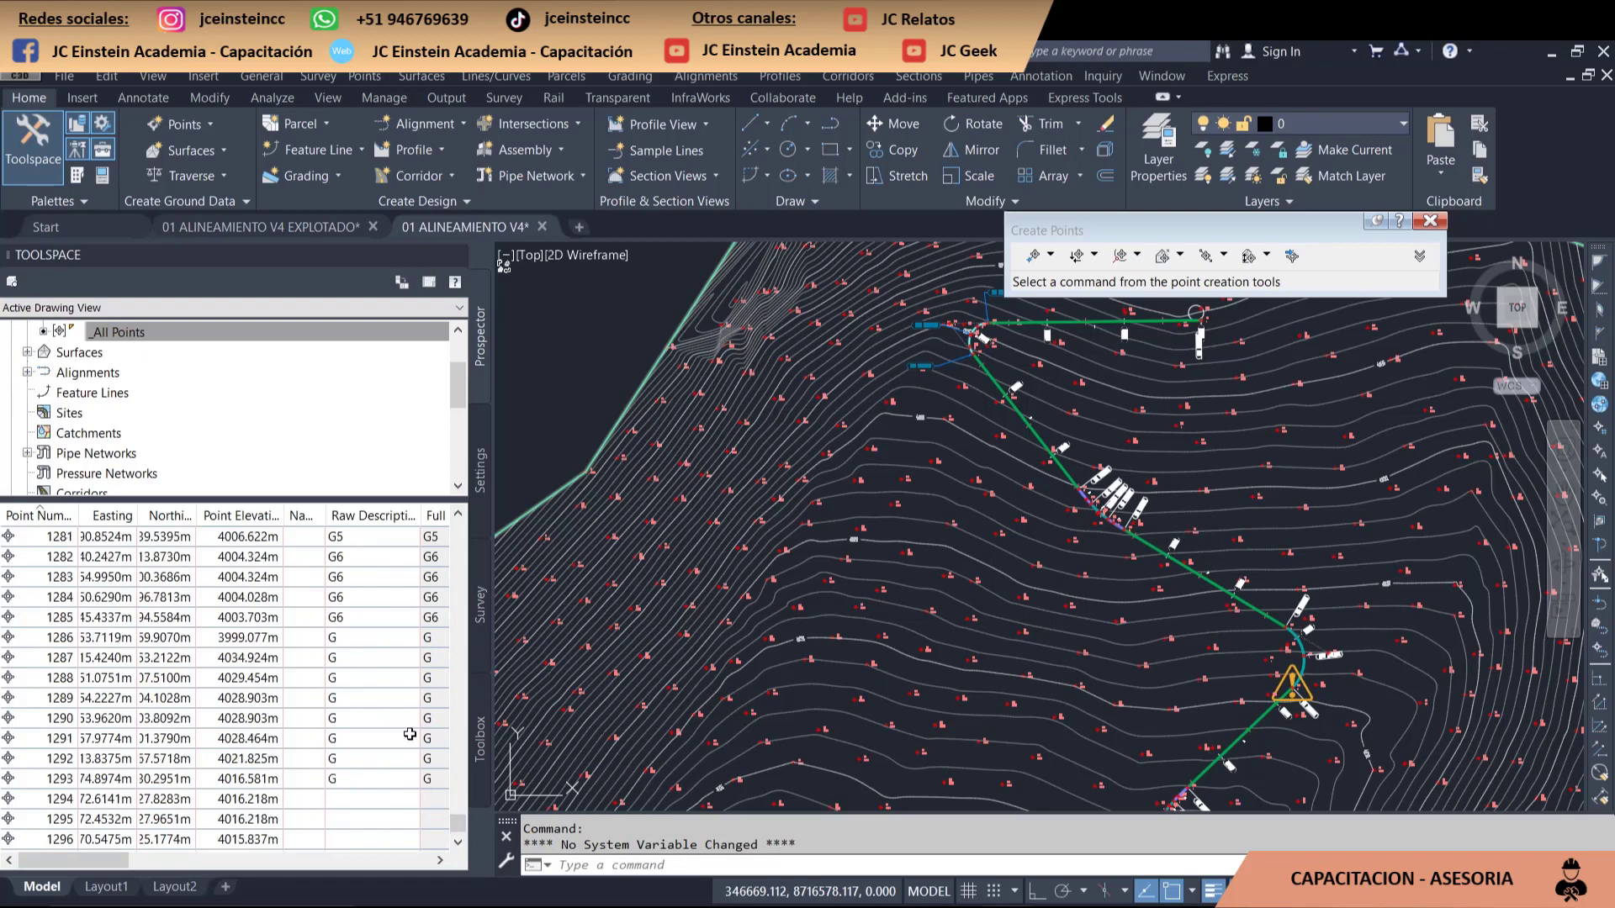
pyautogui.scroll(2, 377, 733)
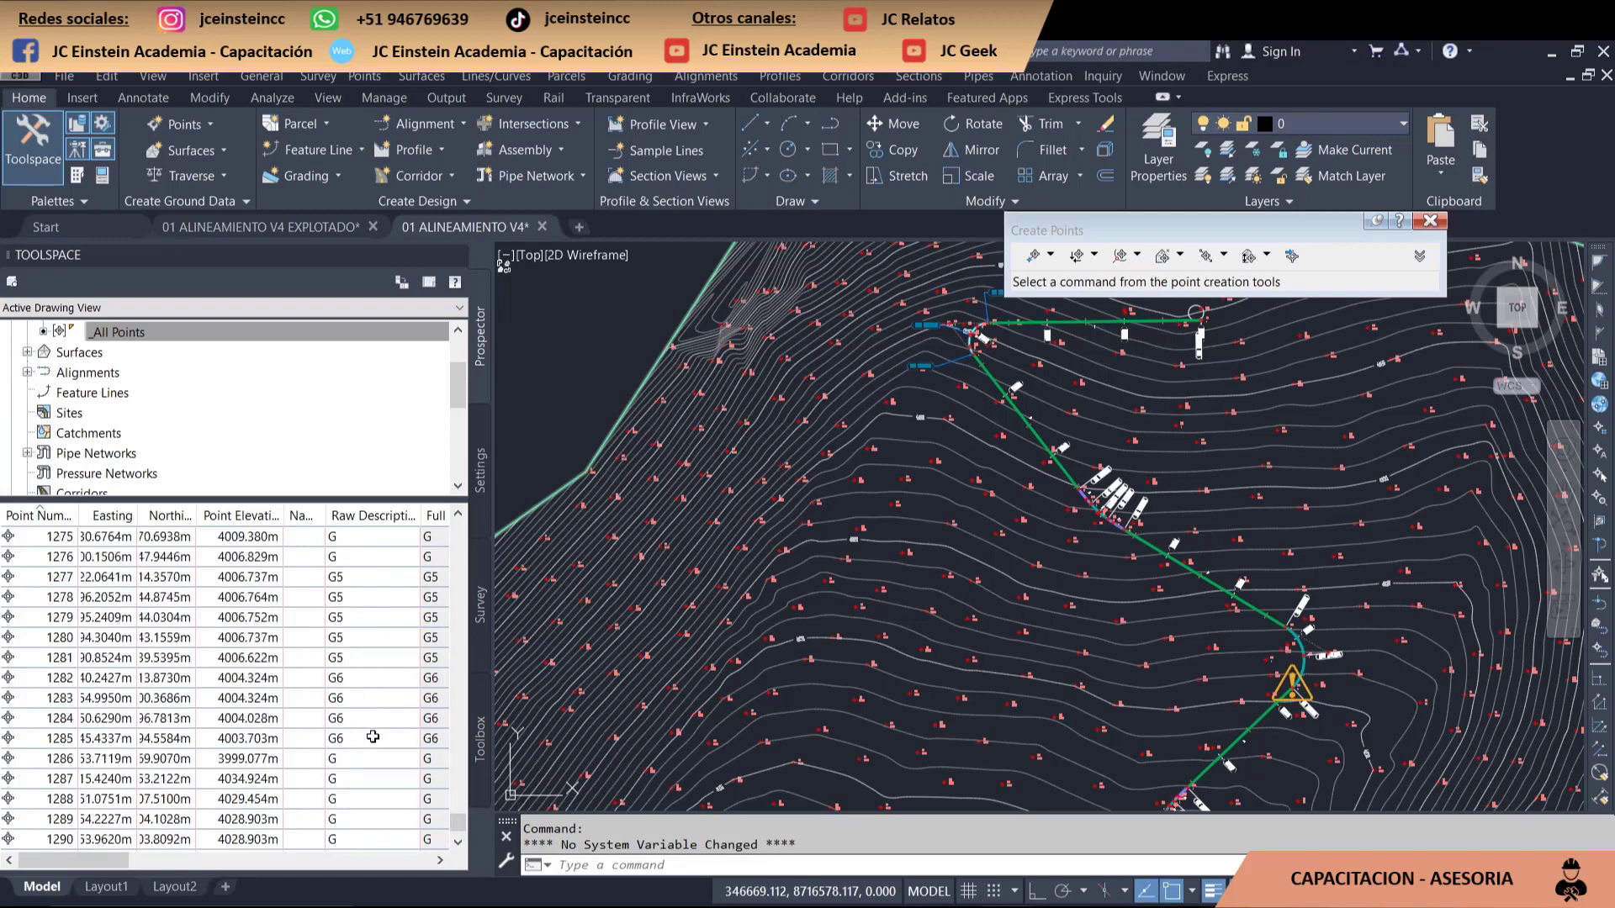
pyautogui.scroll(2, 256, 380)
# - Start a new point group named CURVAS 02, clearing the duplicate-name warning
pyautogui.rightClick(114, 371)
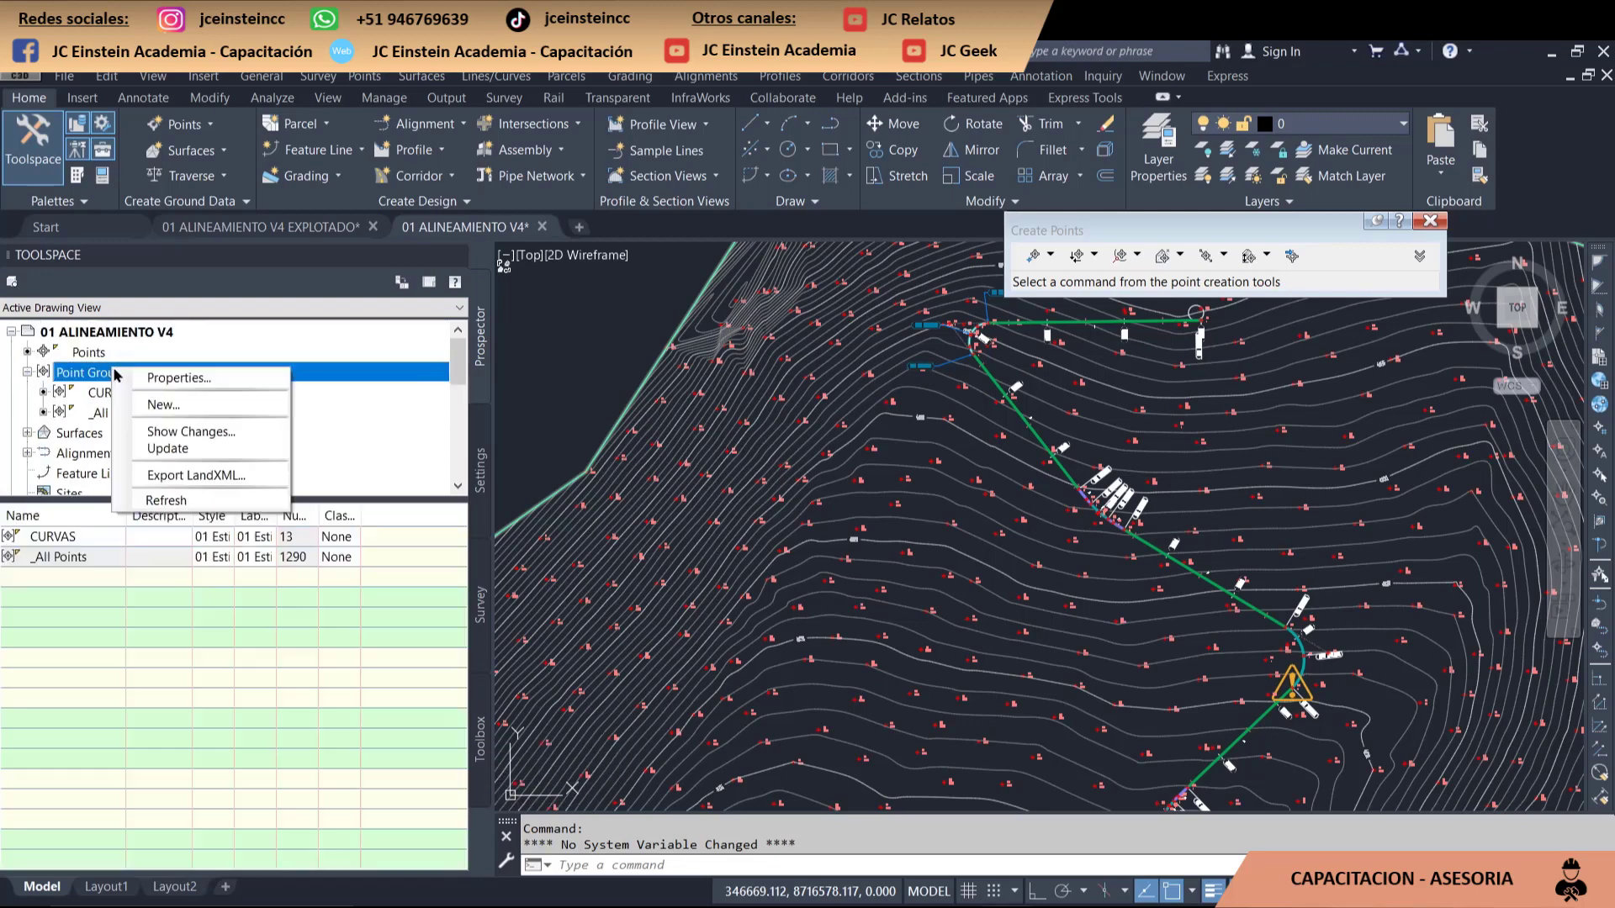
pyautogui.click(221, 407)
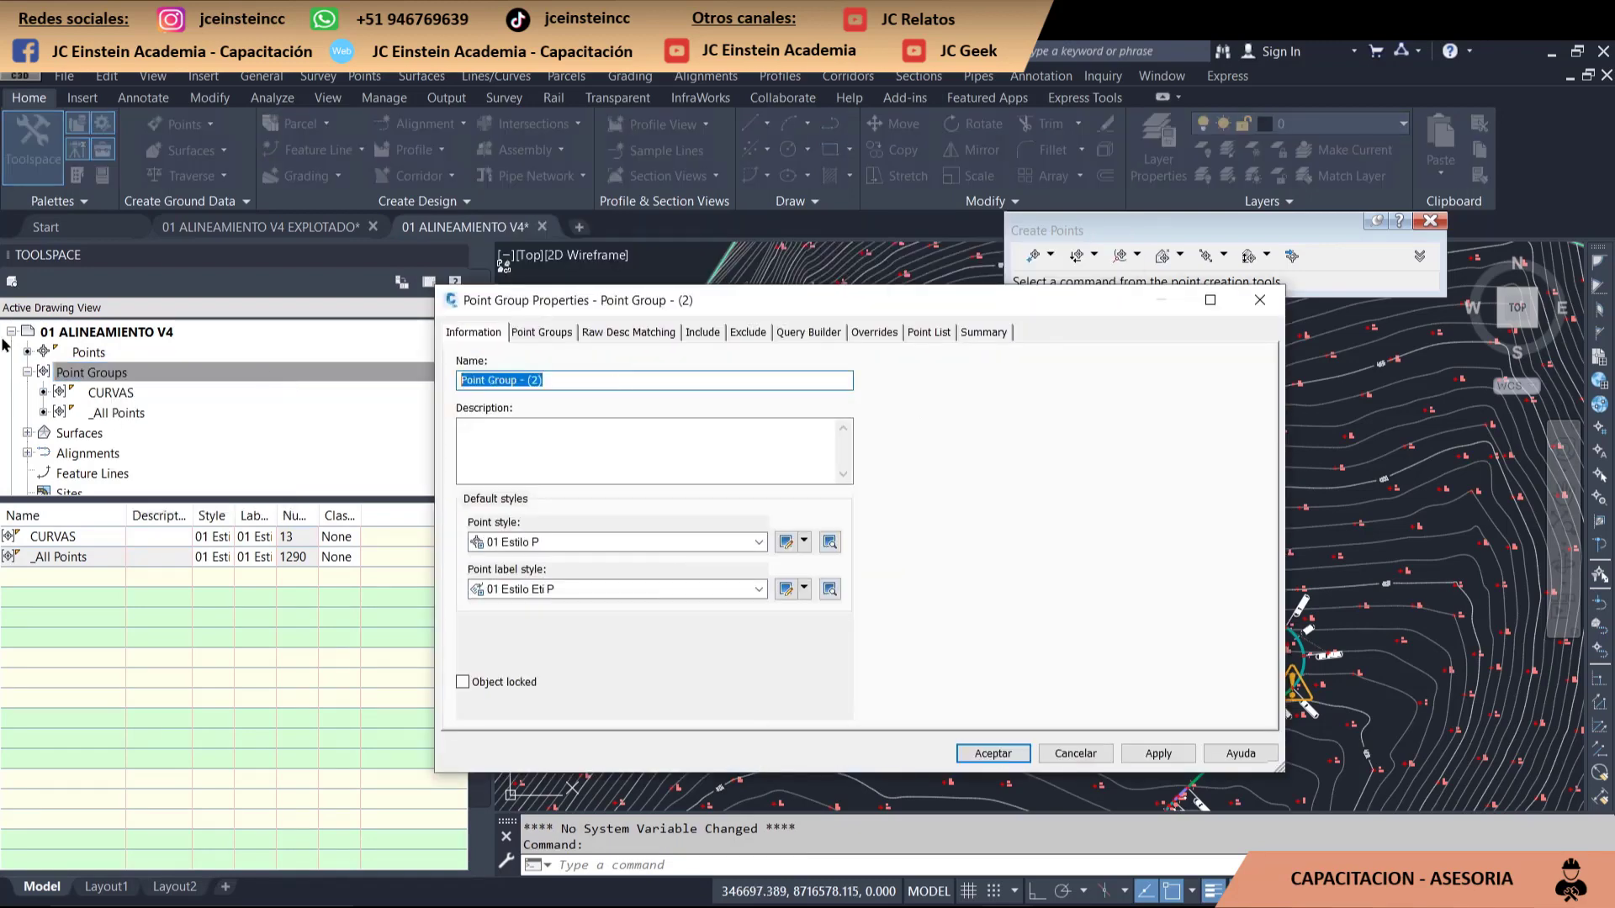
pyautogui.write('CURVAS')
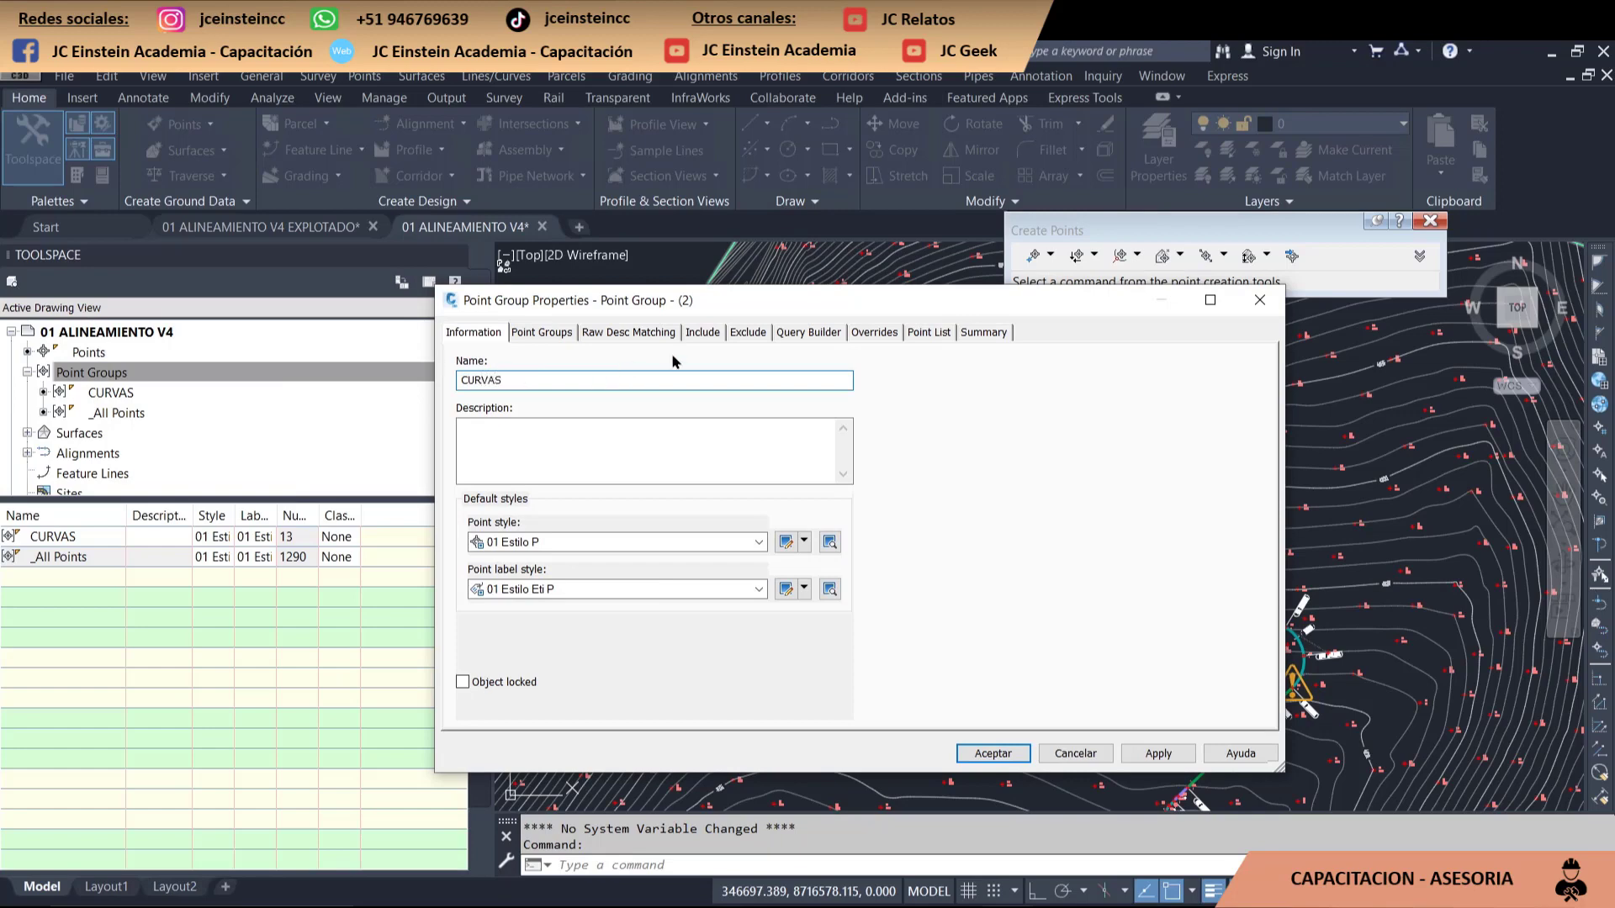
pyautogui.click(888, 335)
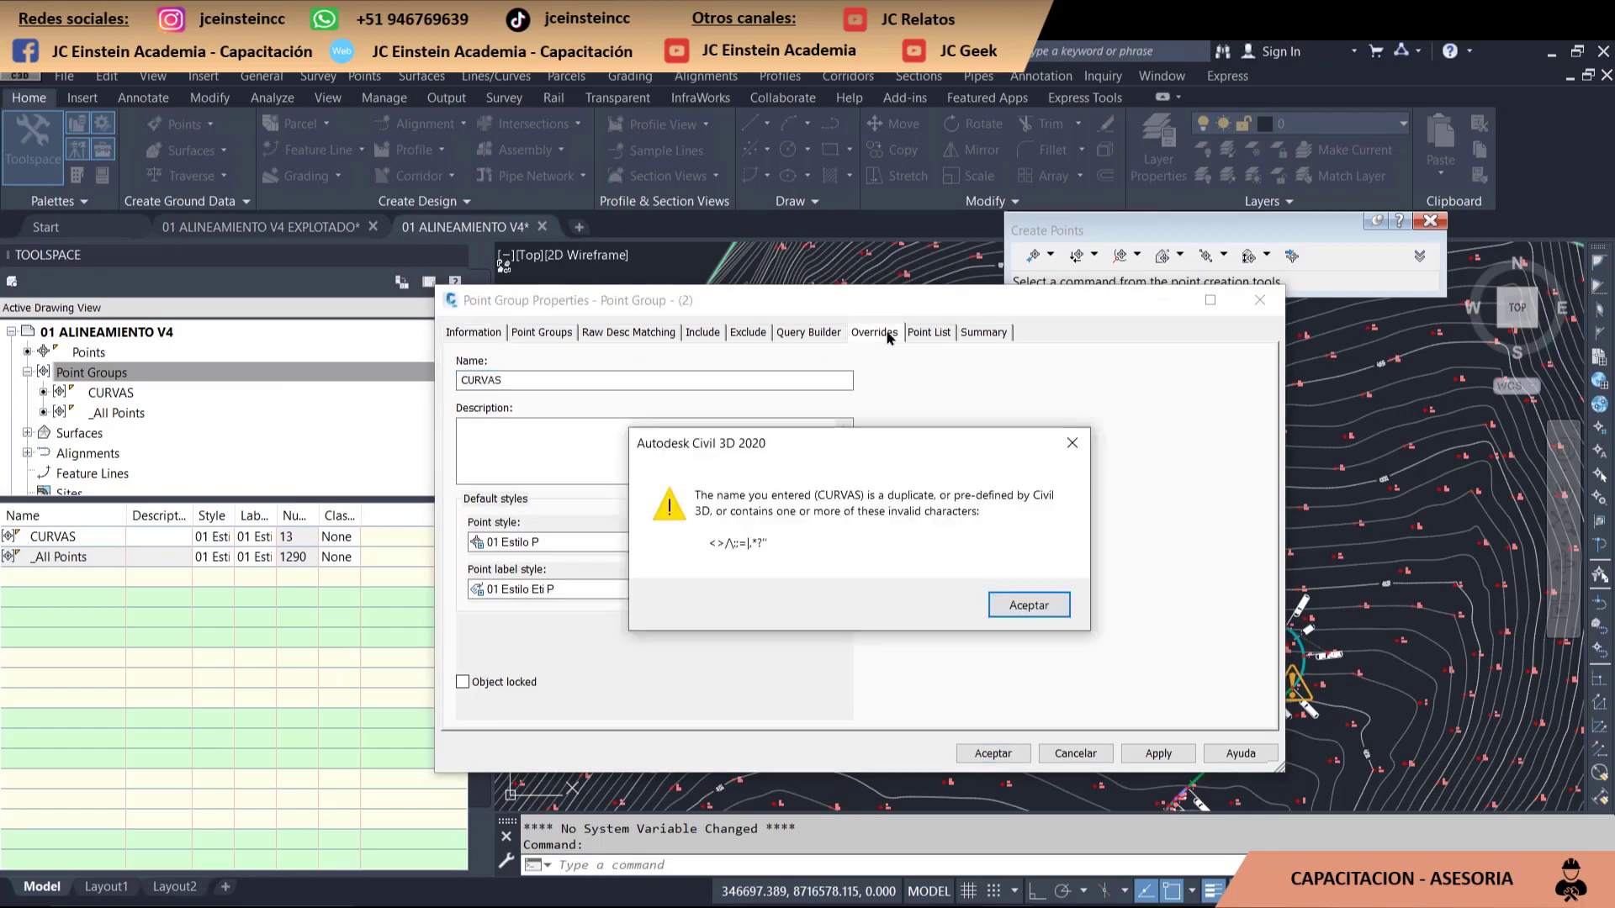
pyautogui.click(1070, 443)
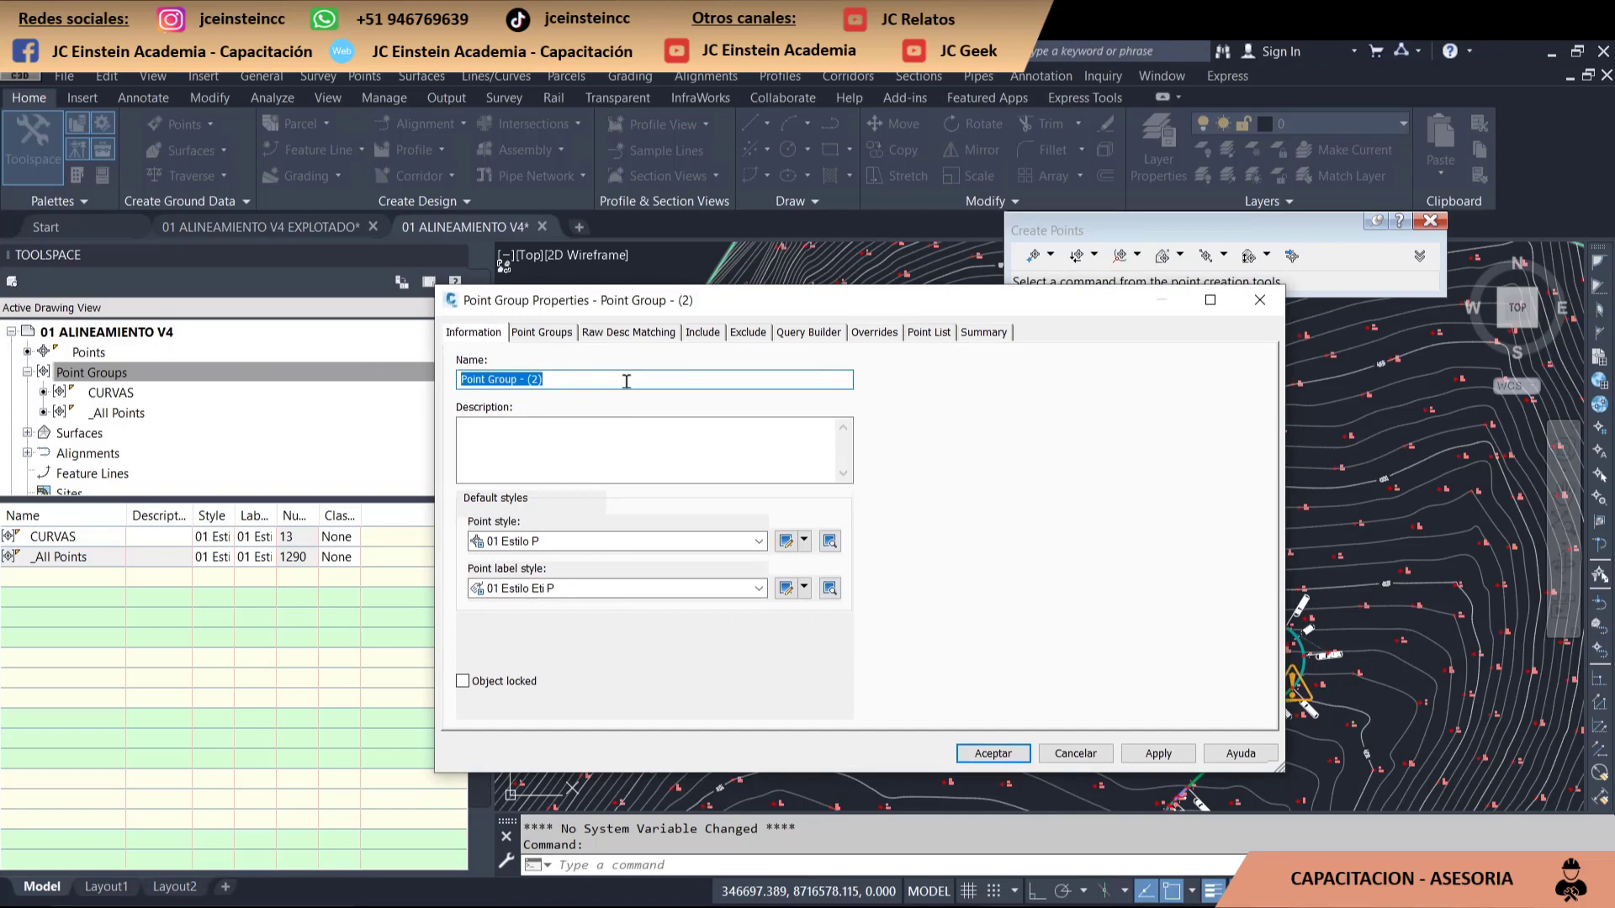
pyautogui.write('CURVAS 02')
# - Include points numbered 1000-1200 and preview them in the Point List
pyautogui.click(702, 332)
pyautogui.click(462, 366)
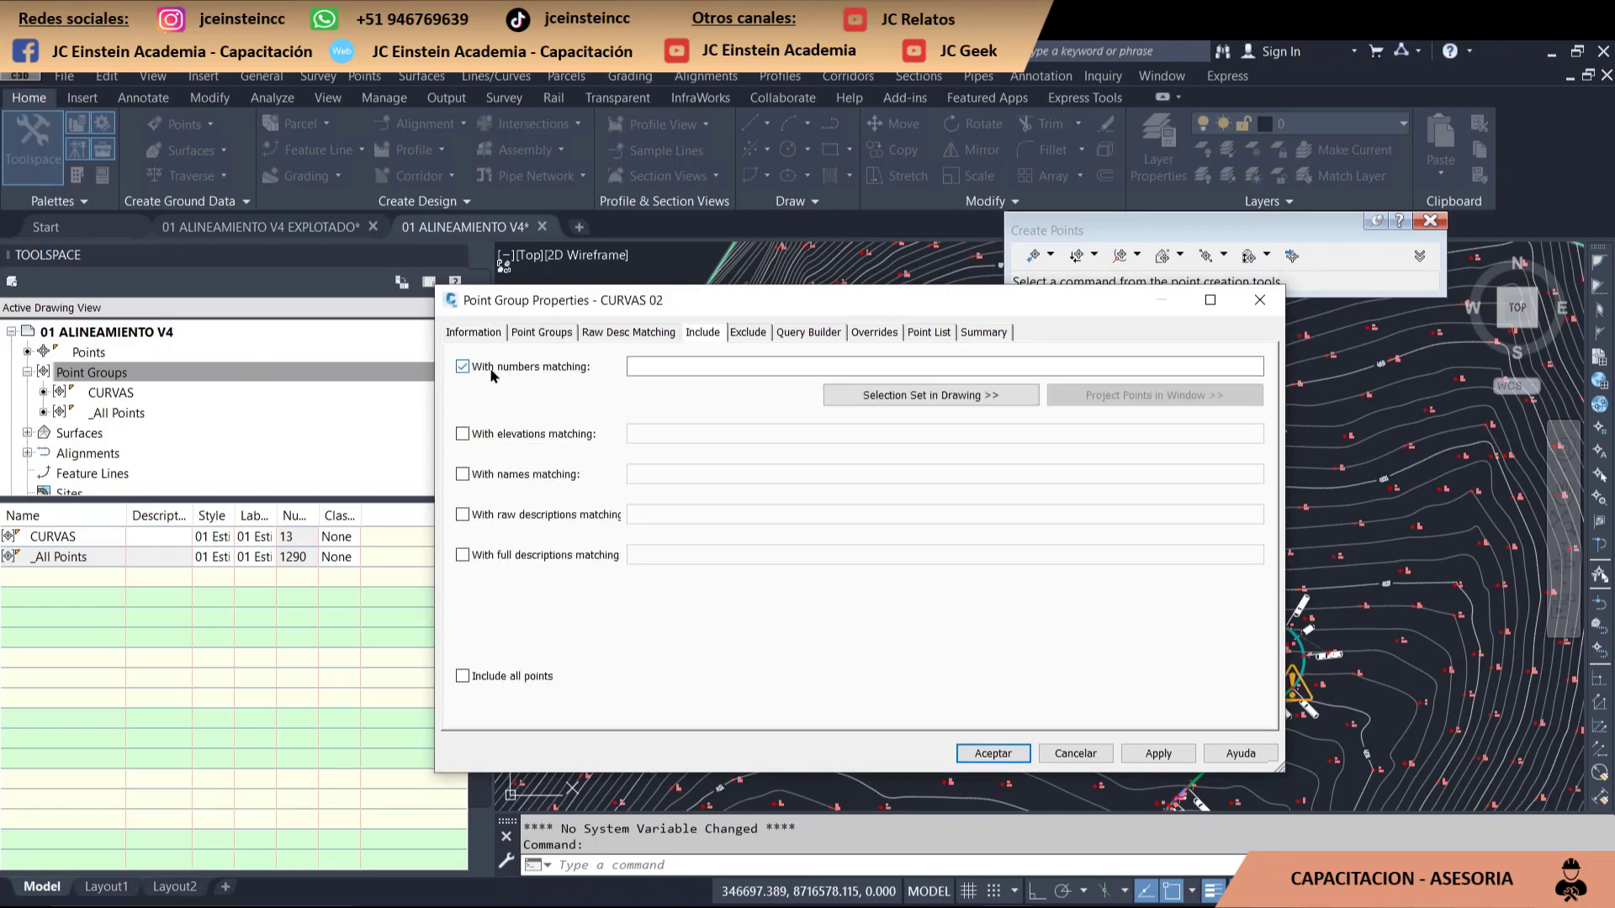
pyautogui.click(658, 368)
pyautogui.write('1000-1200')
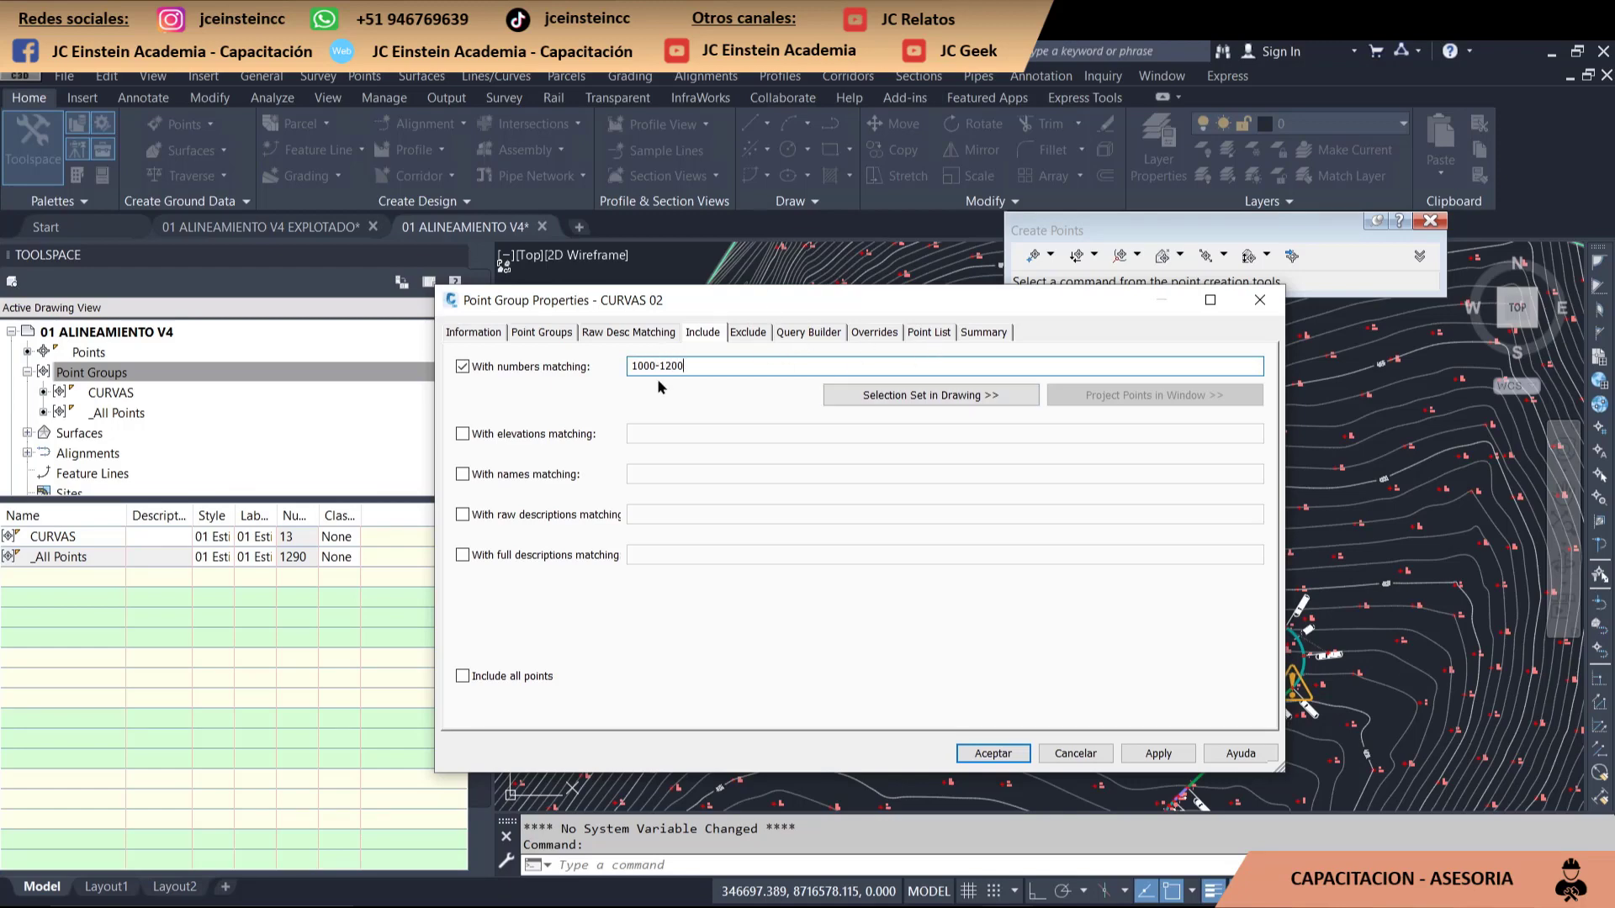
pyautogui.moveTo(685, 367); pyautogui.dragTo(511, 349)
pyautogui.click(941, 335)
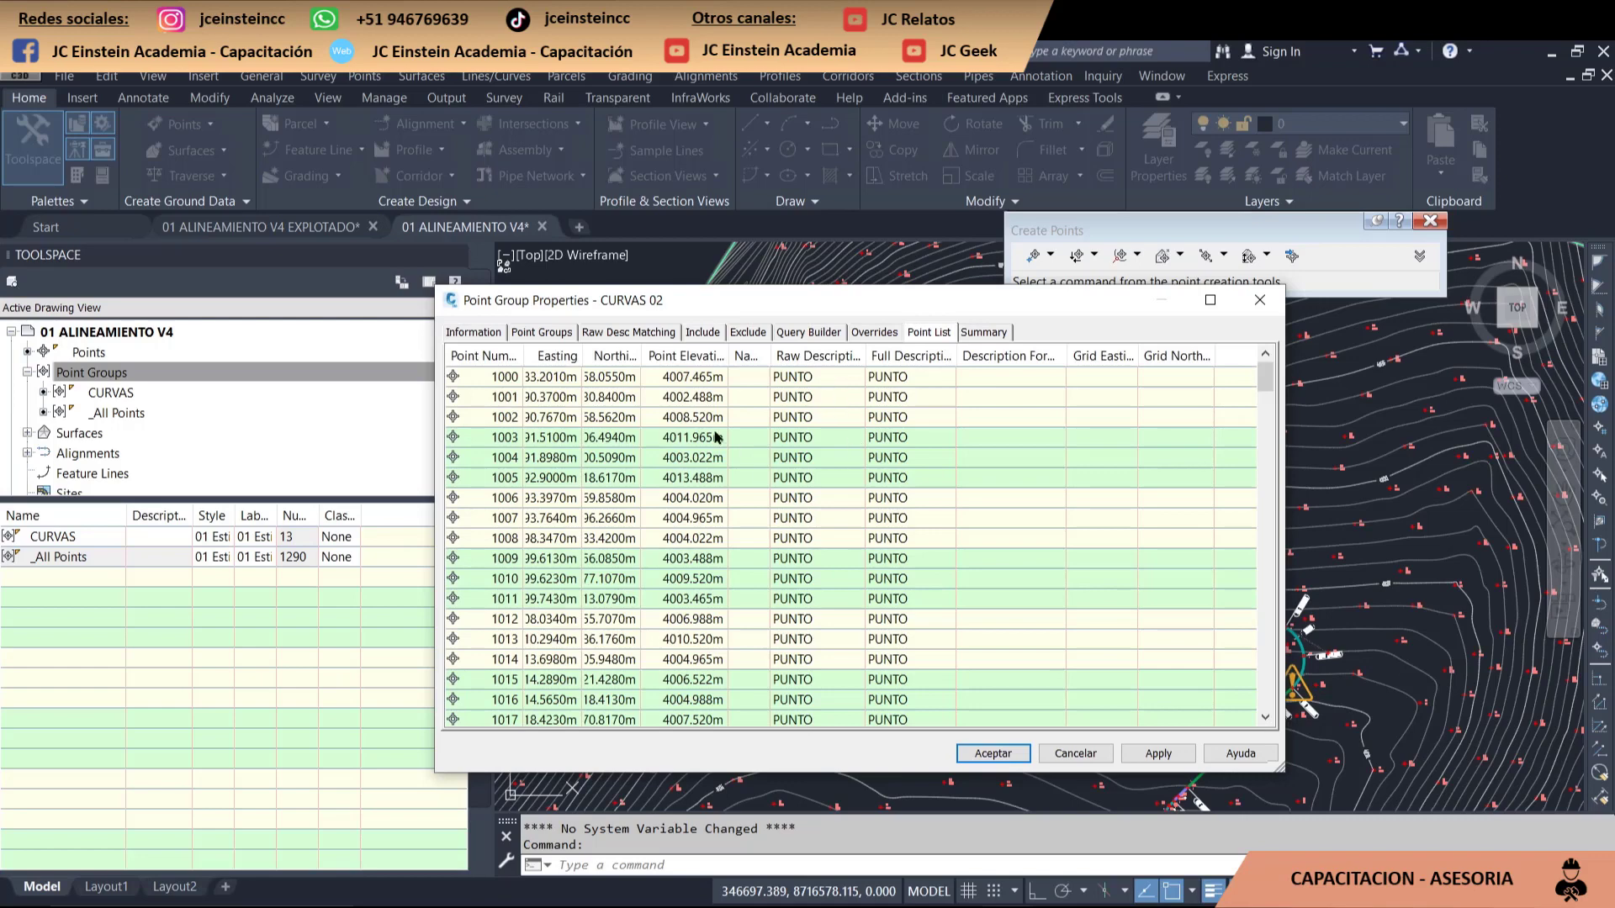
pyautogui.moveTo(1265, 374); pyautogui.dragTo(1266, 730)
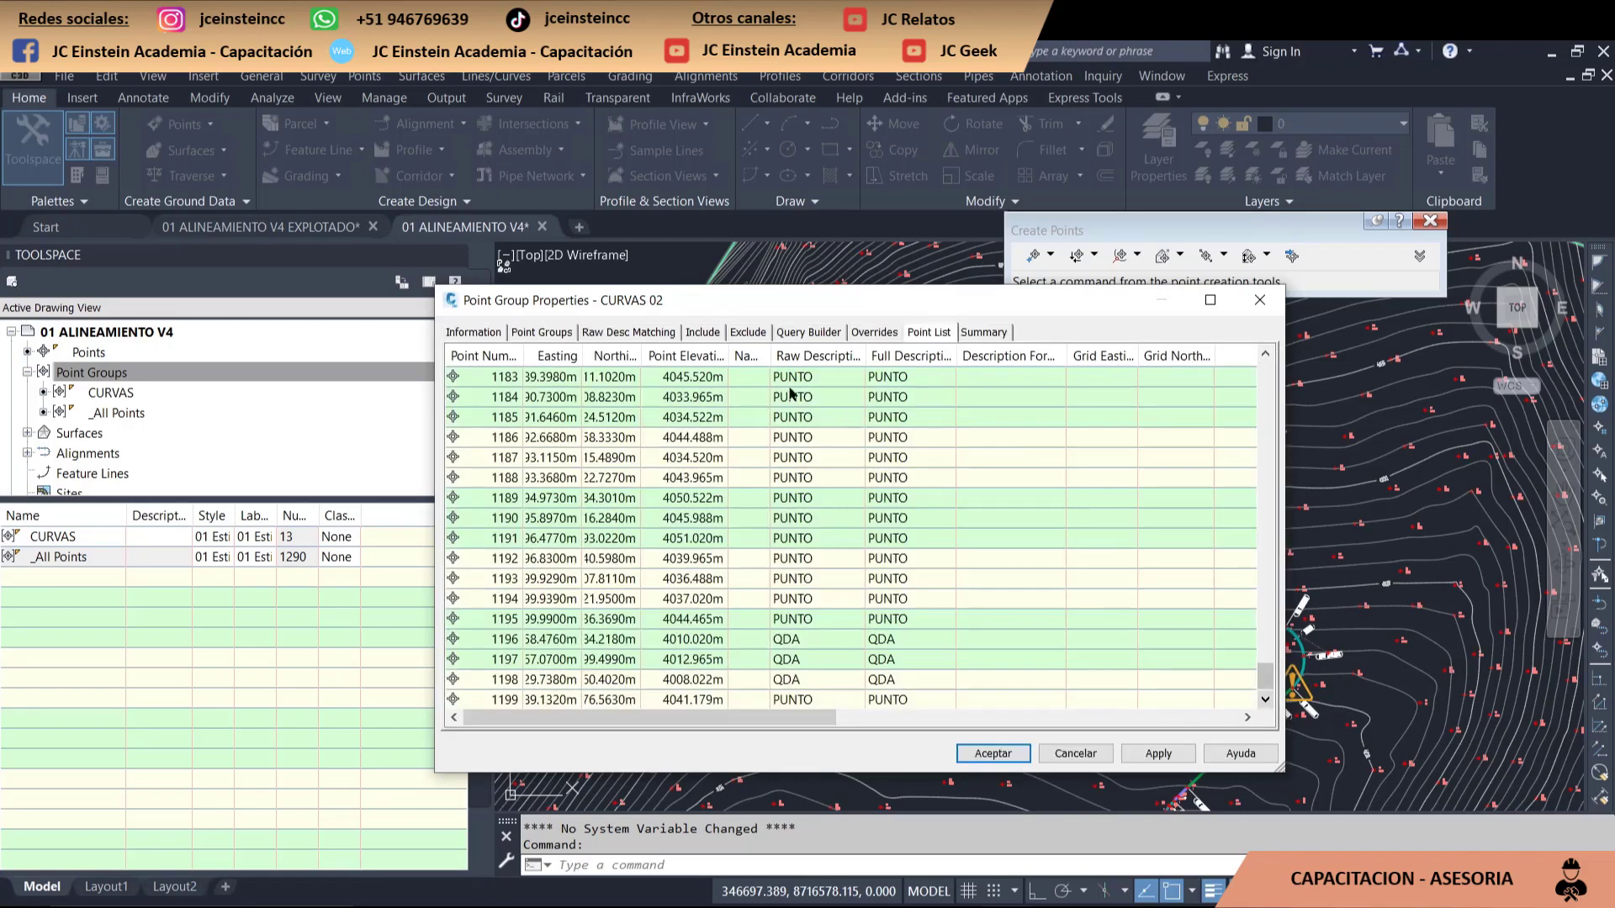
pyautogui.click(707, 336)
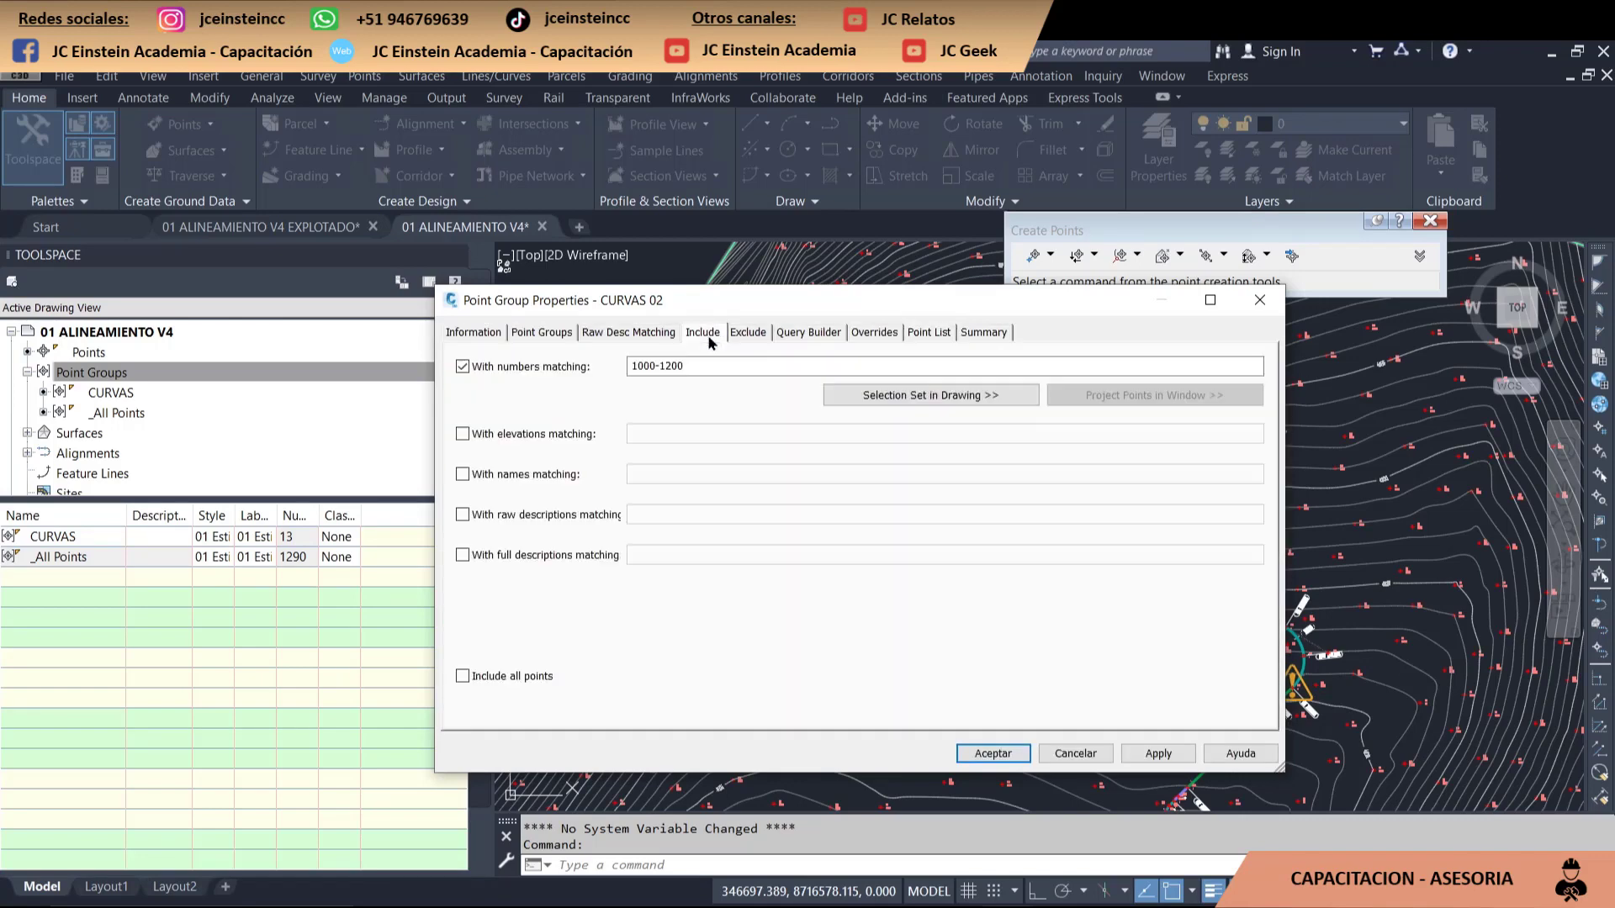
# - Replace the number filter with a full-description filter of C* and preview the matches
pyautogui.click(538, 368)
pyautogui.click(554, 558)
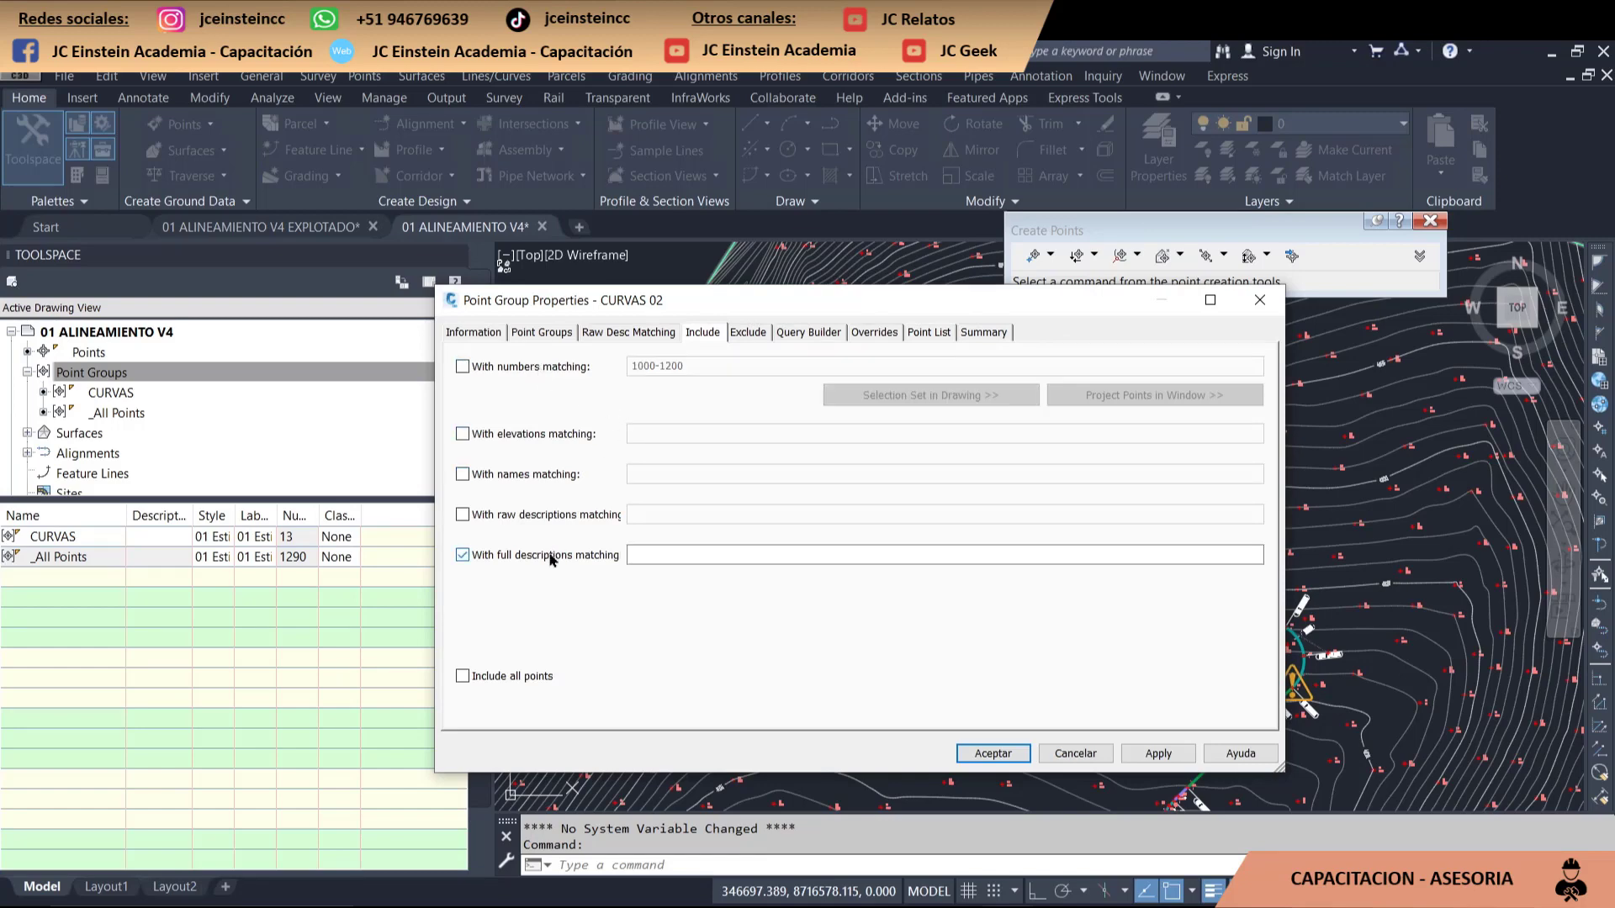
pyautogui.click(706, 557)
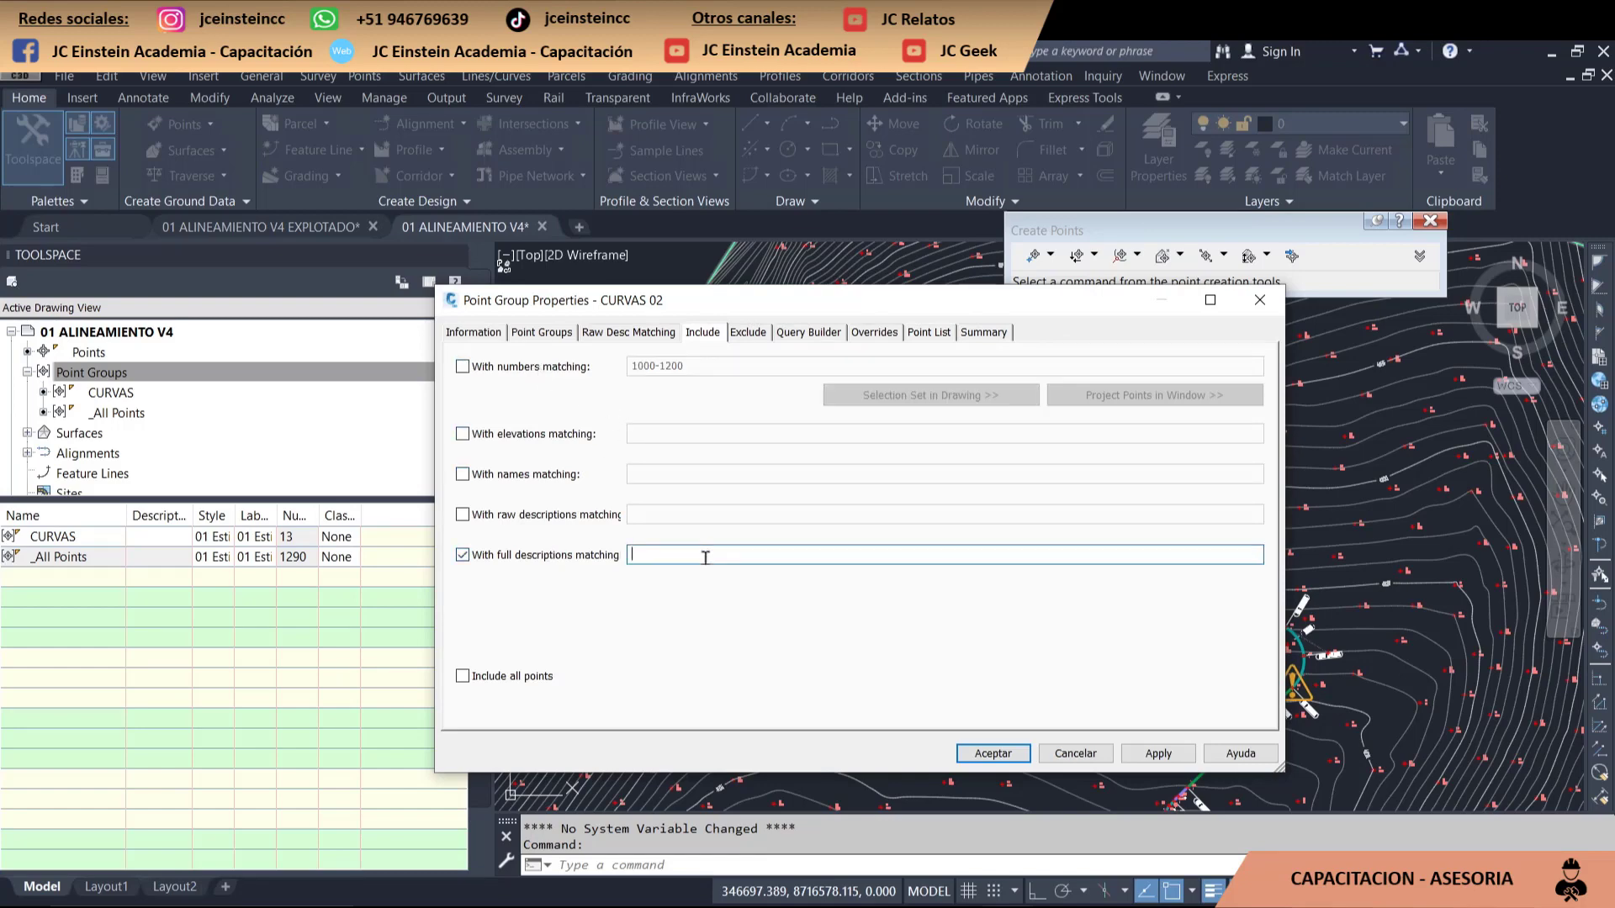
pyautogui.write('C')
pyautogui.moveTo(707, 558); pyautogui.dragTo(552, 548)
pyautogui.write('*')
pyautogui.click(920, 334)
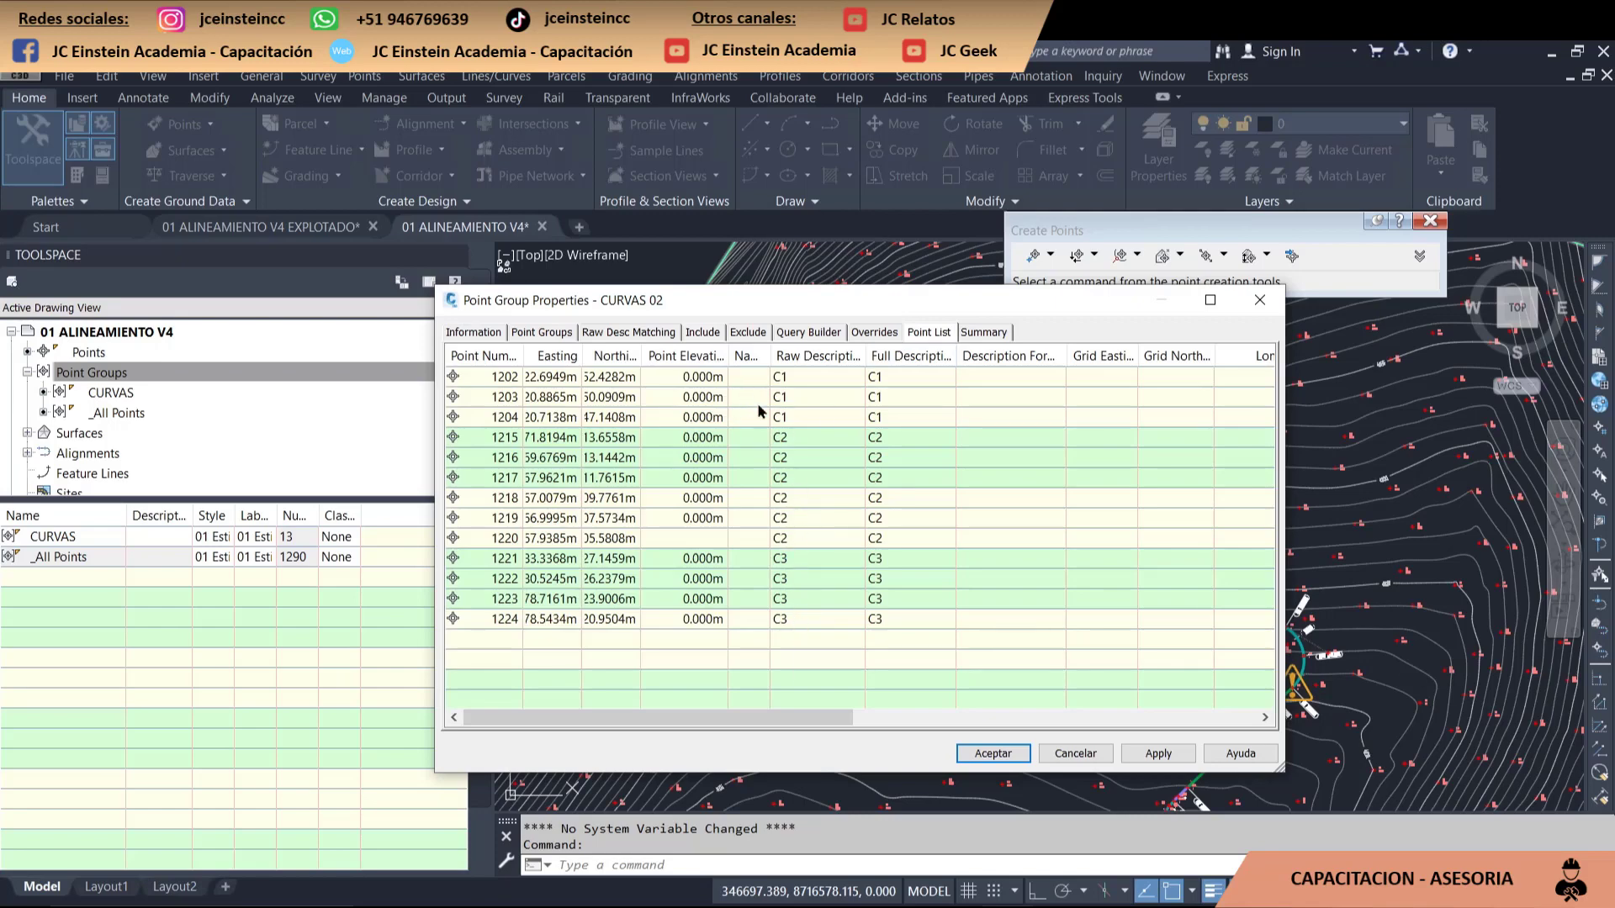
# - Check the exclusion criteria and test a C1-only description pattern in the Point List
pyautogui.click(747, 333)
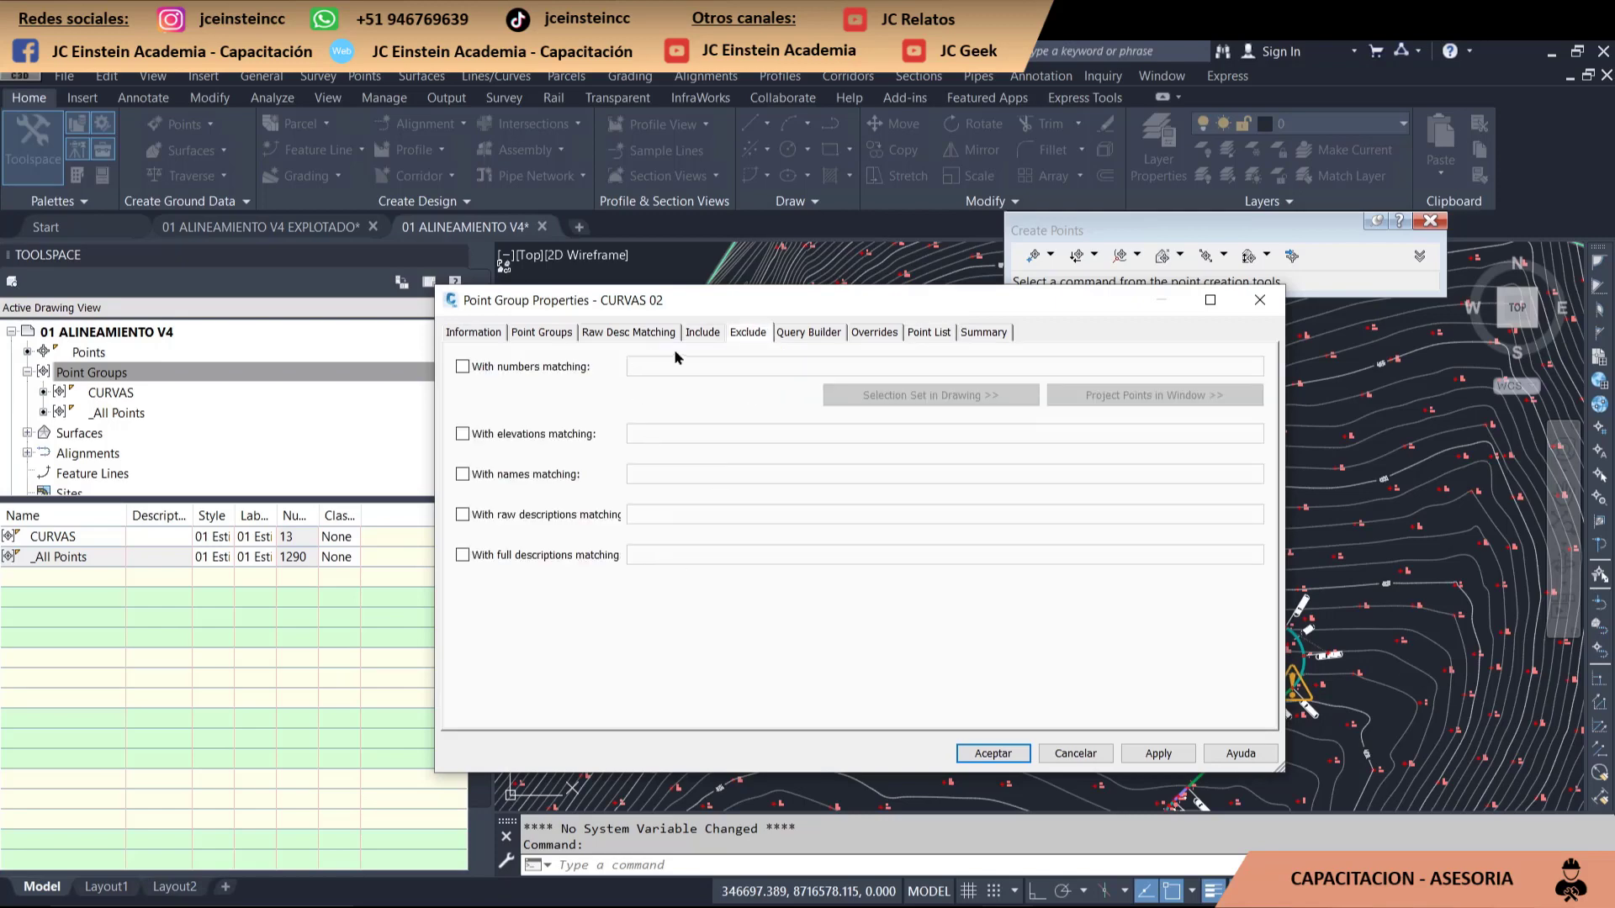
pyautogui.click(703, 333)
pyautogui.doubleClick(639, 555)
pyautogui.write('C1')
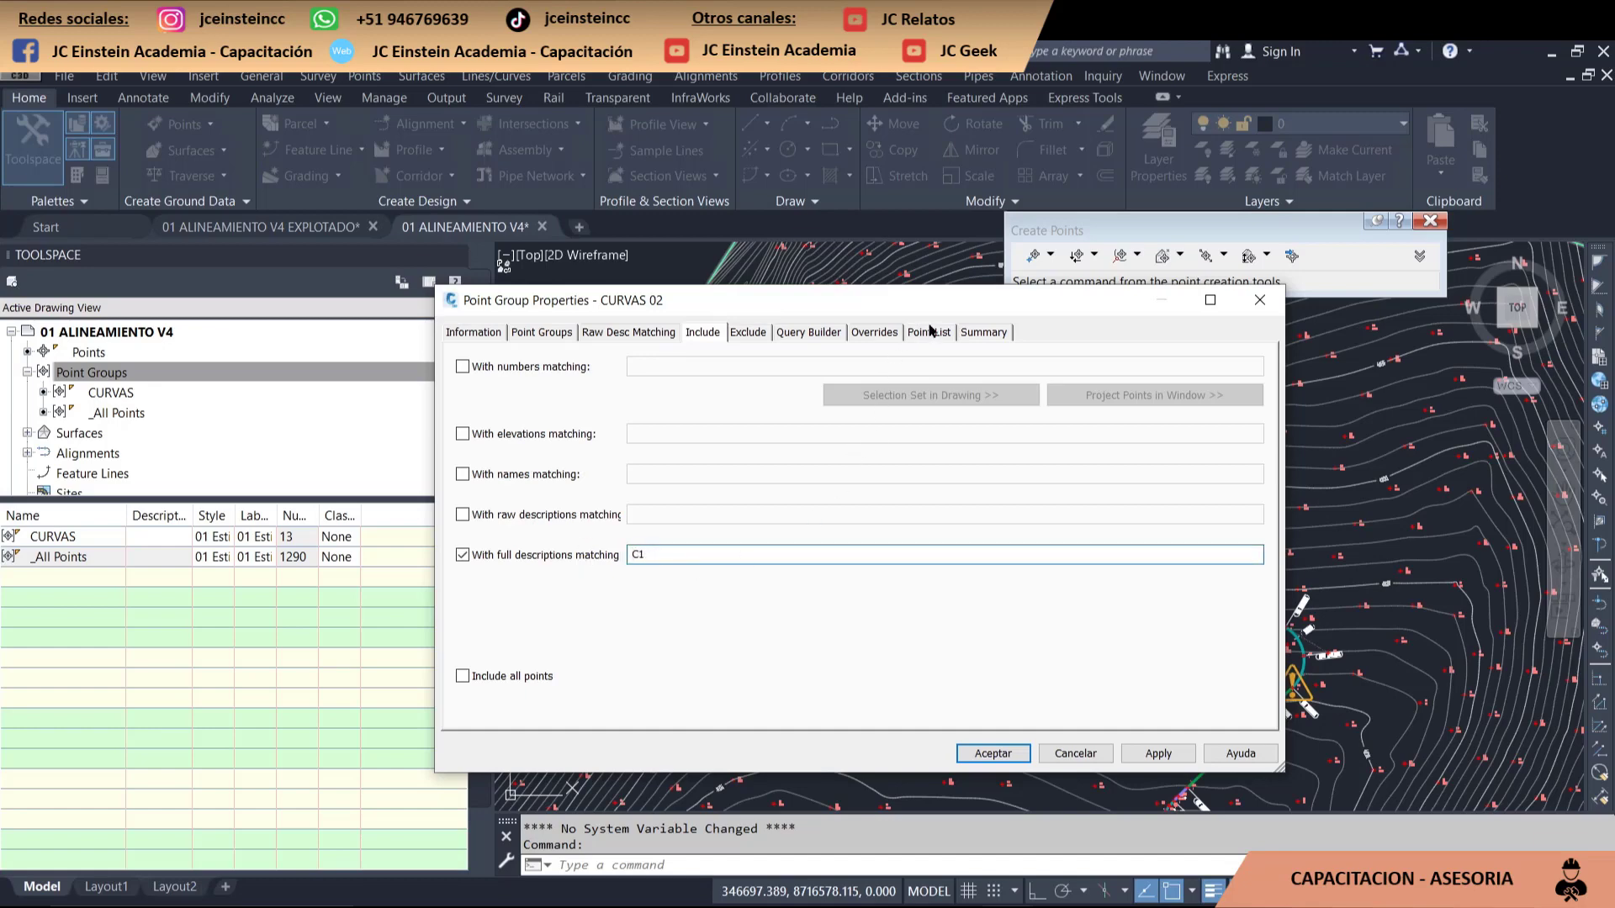
pyautogui.click(930, 332)
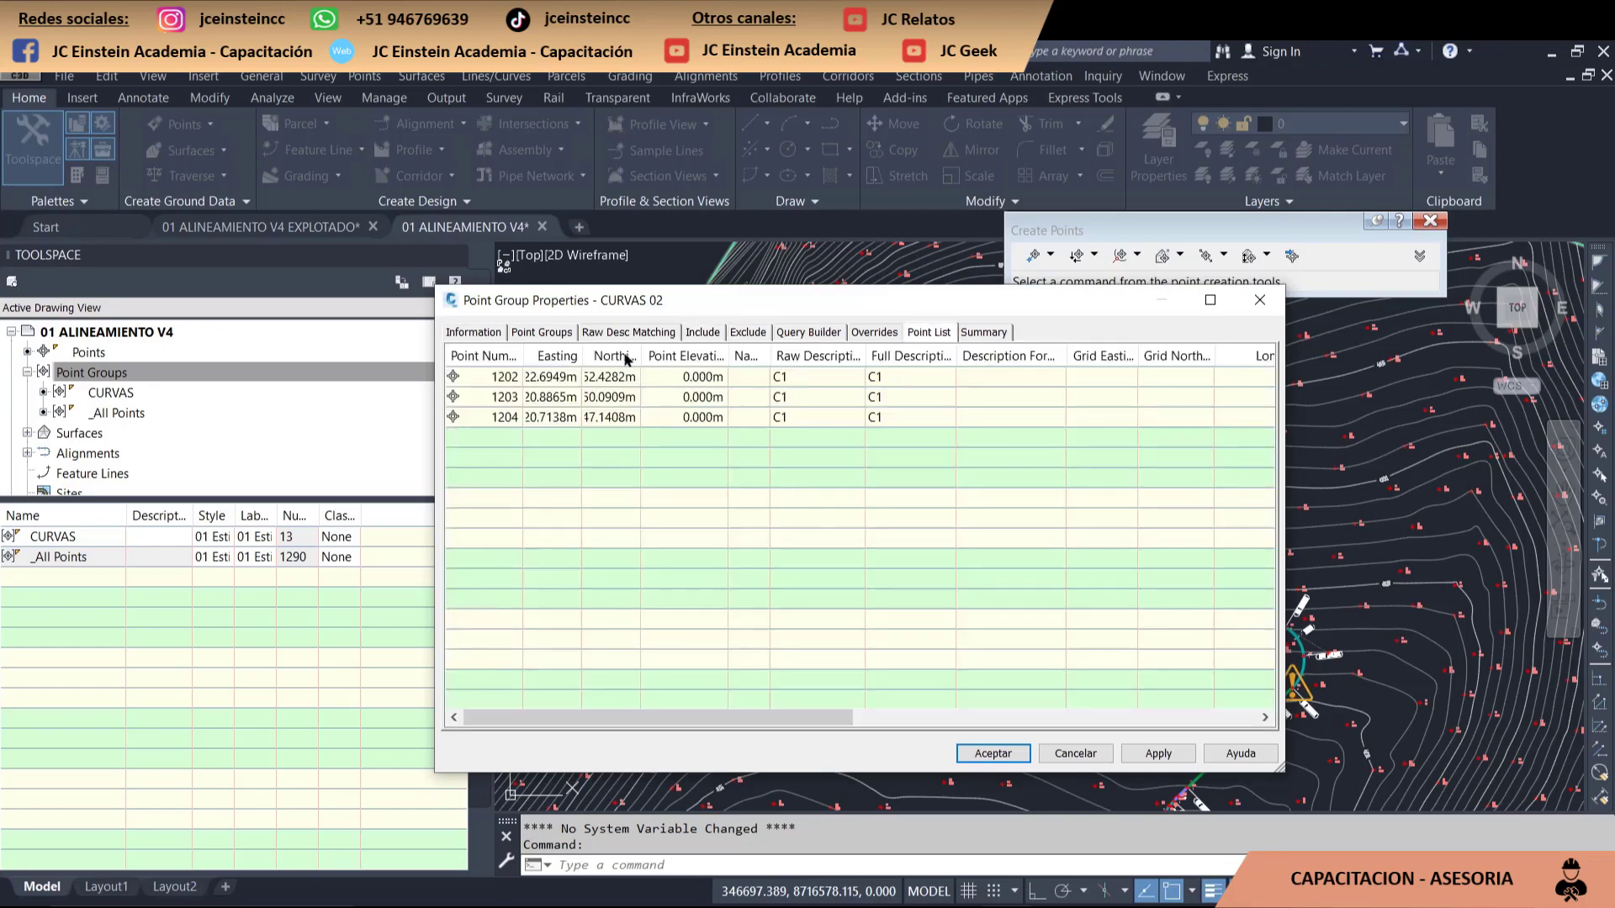
pyautogui.click(704, 333)
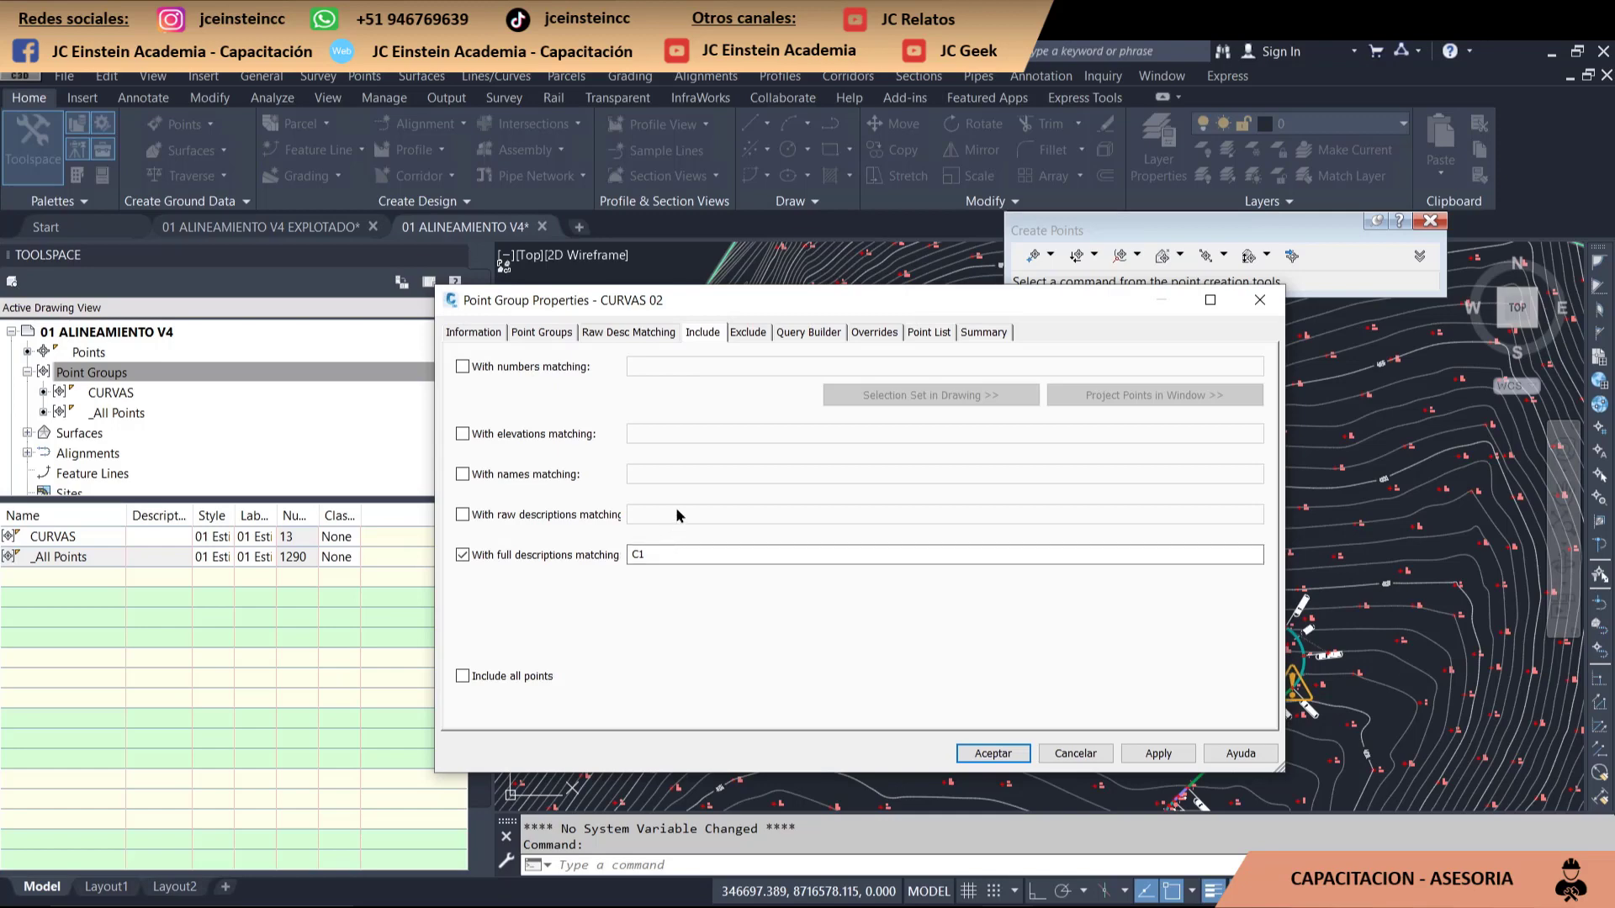
# - Widen the description pattern to cover C1–C3, confirm 13 points, and create CURVAS 02
pyautogui.moveTo(857, 301); pyautogui.dragTo(930, 266)
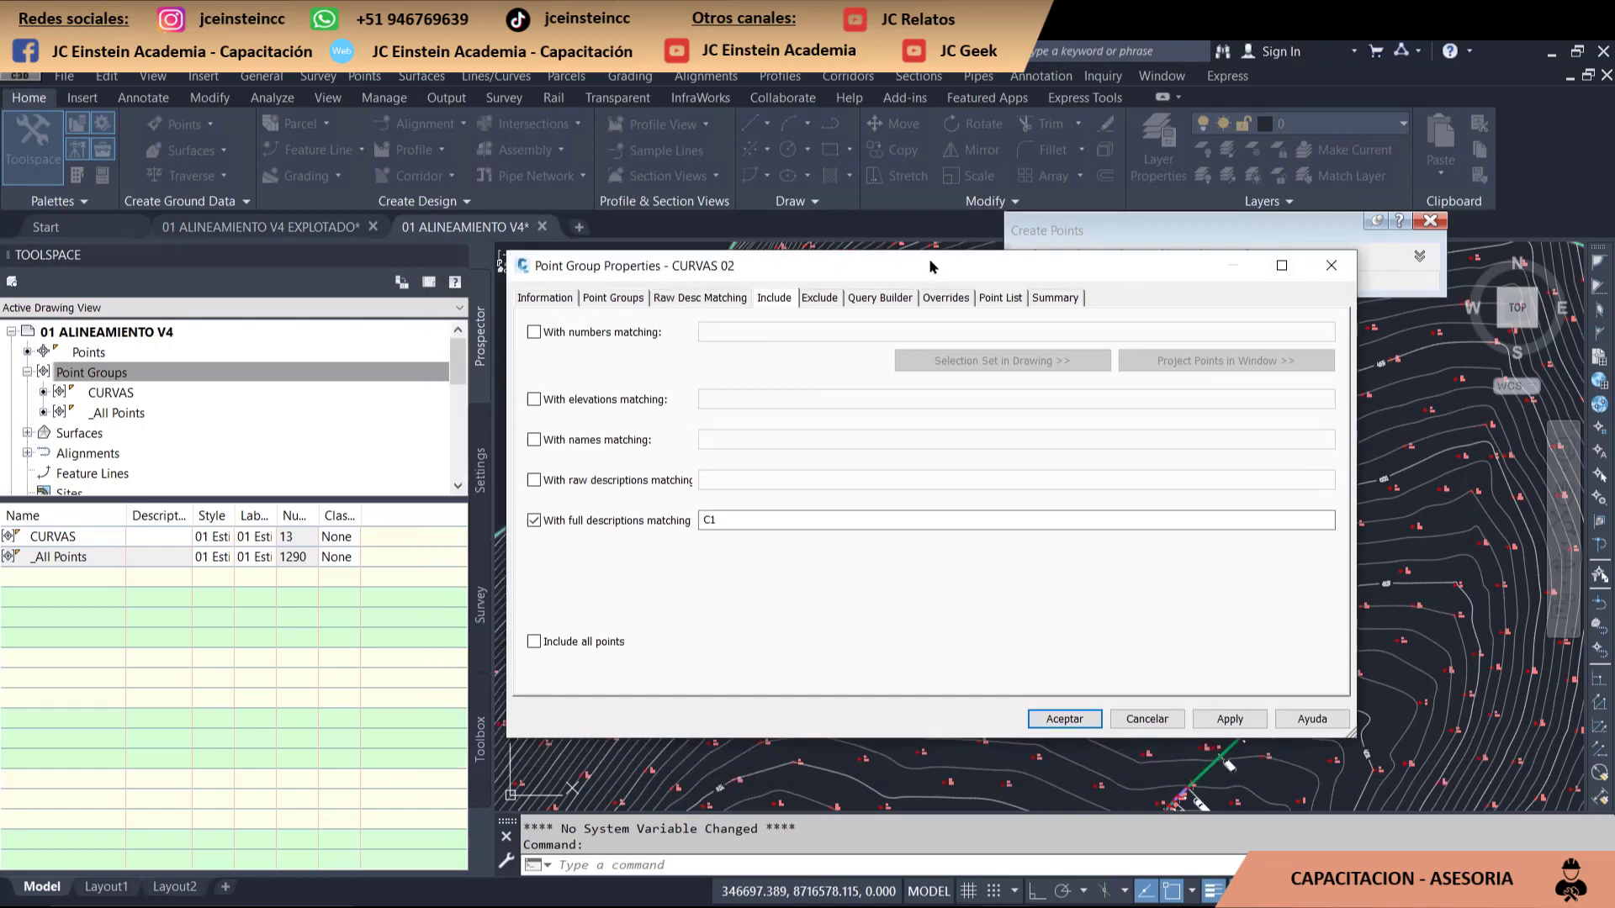
pyautogui.doubleClick(735, 515)
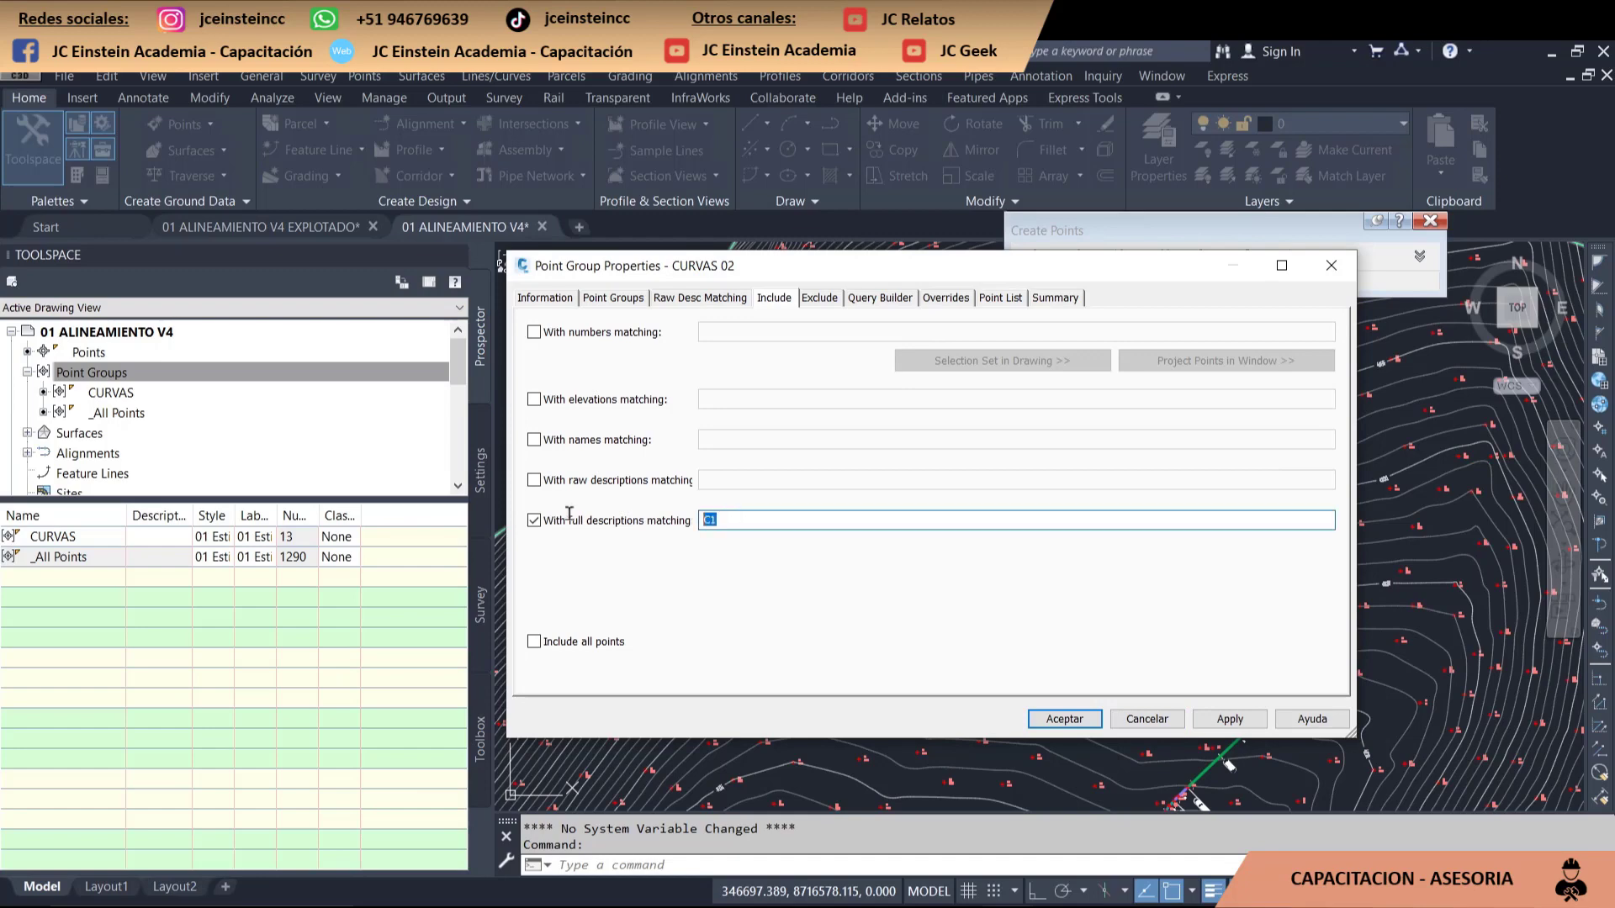
pyautogui.write('C')
pyautogui.click(995, 301)
pyautogui.click(1228, 718)
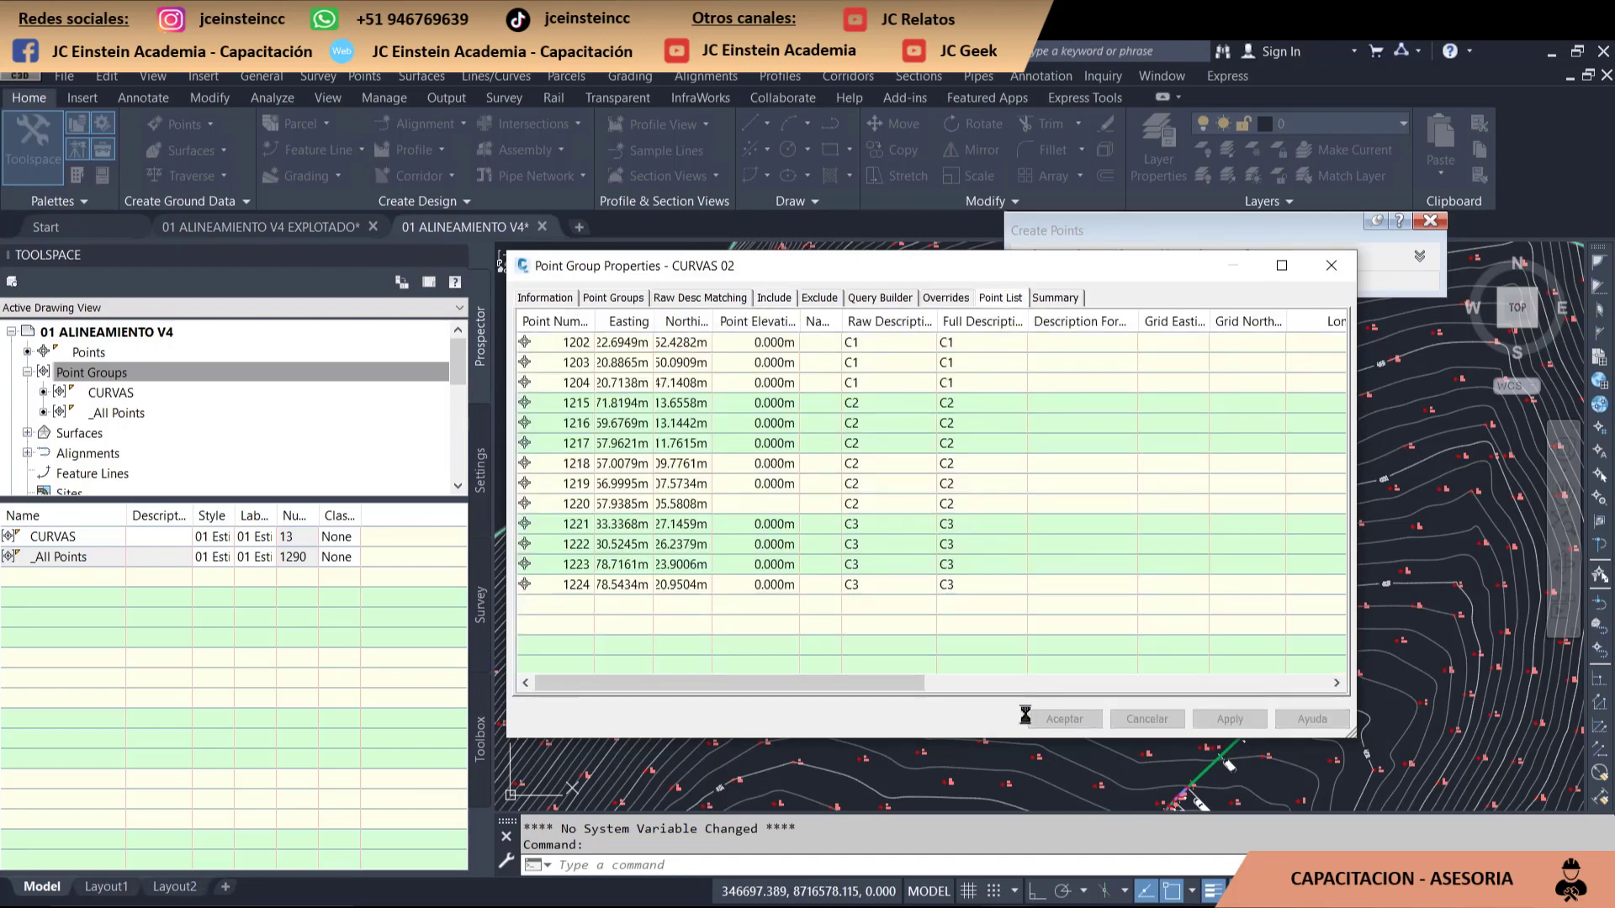
pyautogui.click(1060, 718)
# - Begin exporting the CURVAS 02 group's points and browse to the Data (D:) drive
pyautogui.click(122, 394)
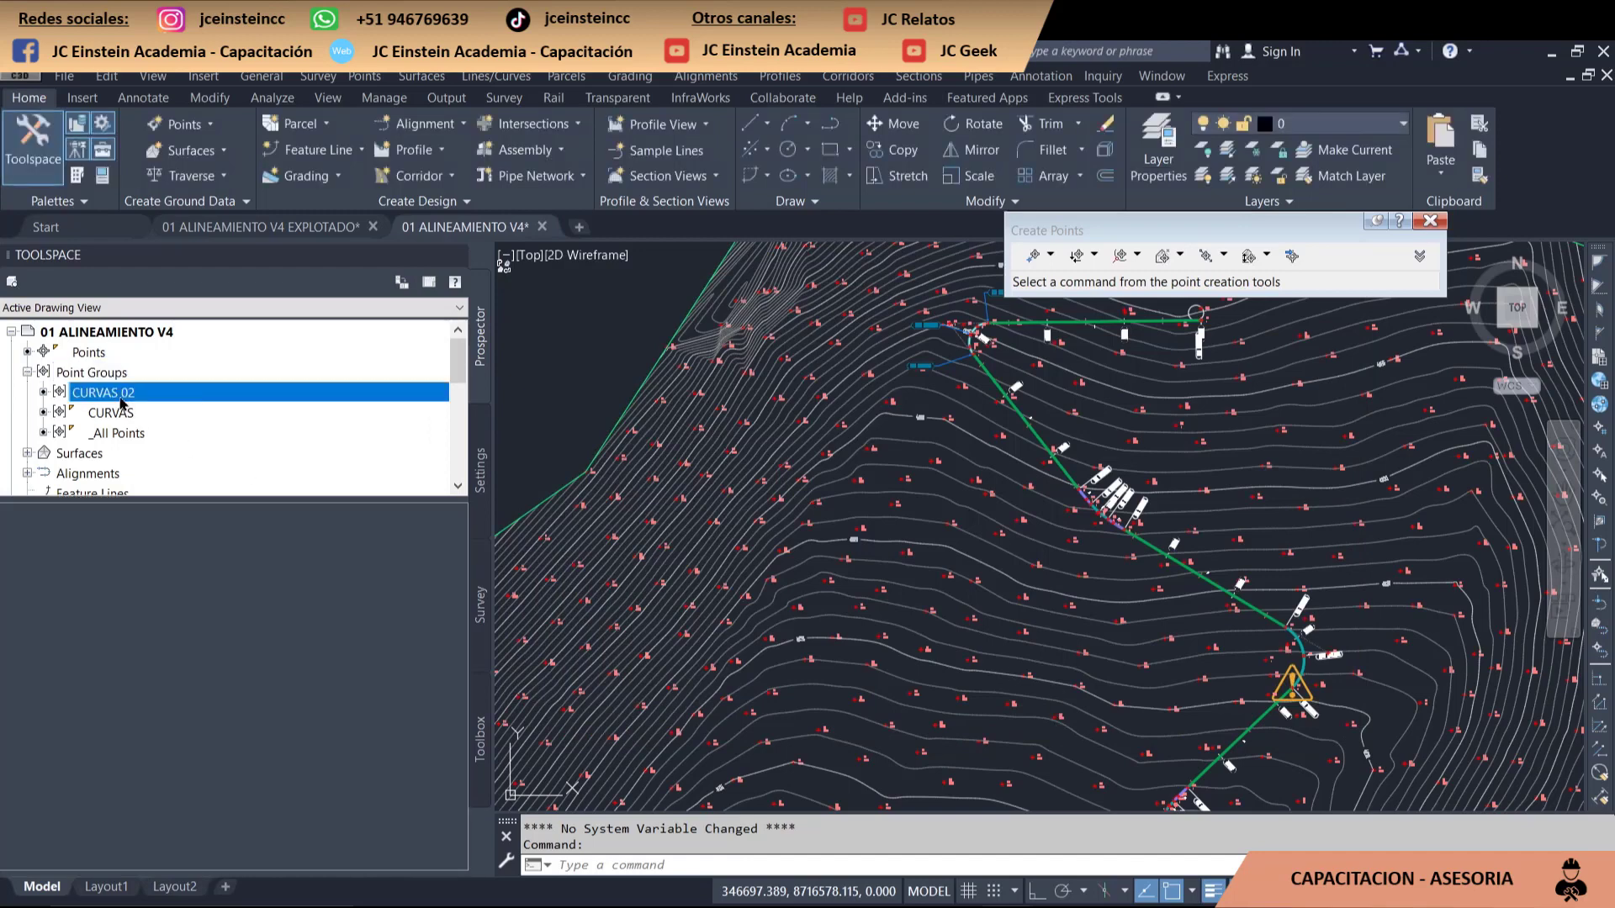
pyautogui.rightClick(146, 402)
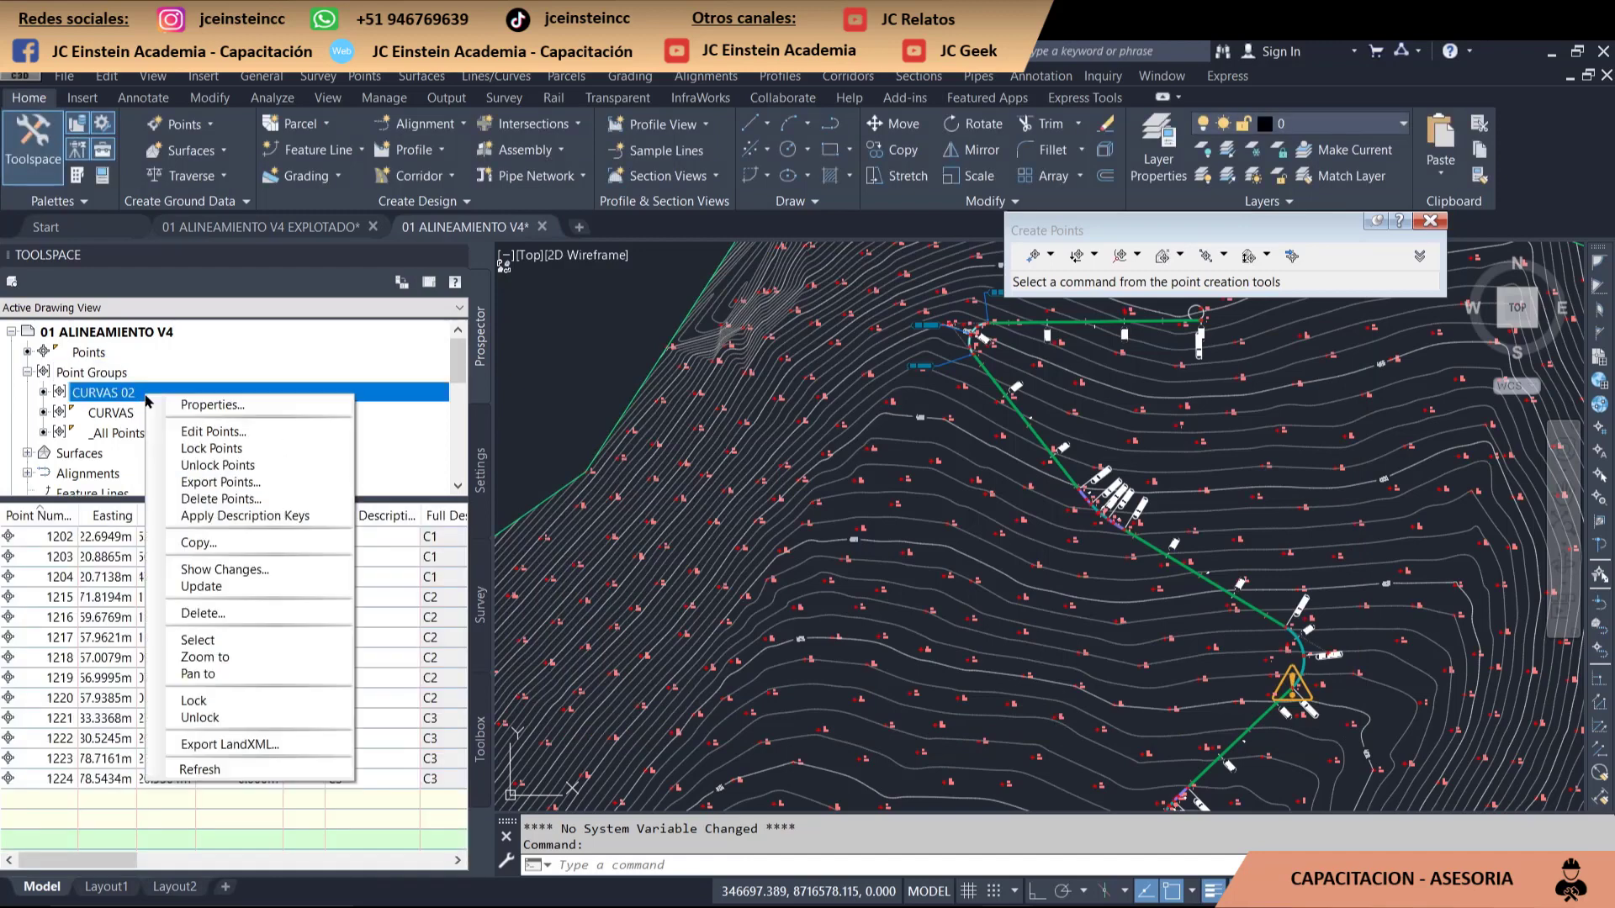
pyautogui.click(300, 491)
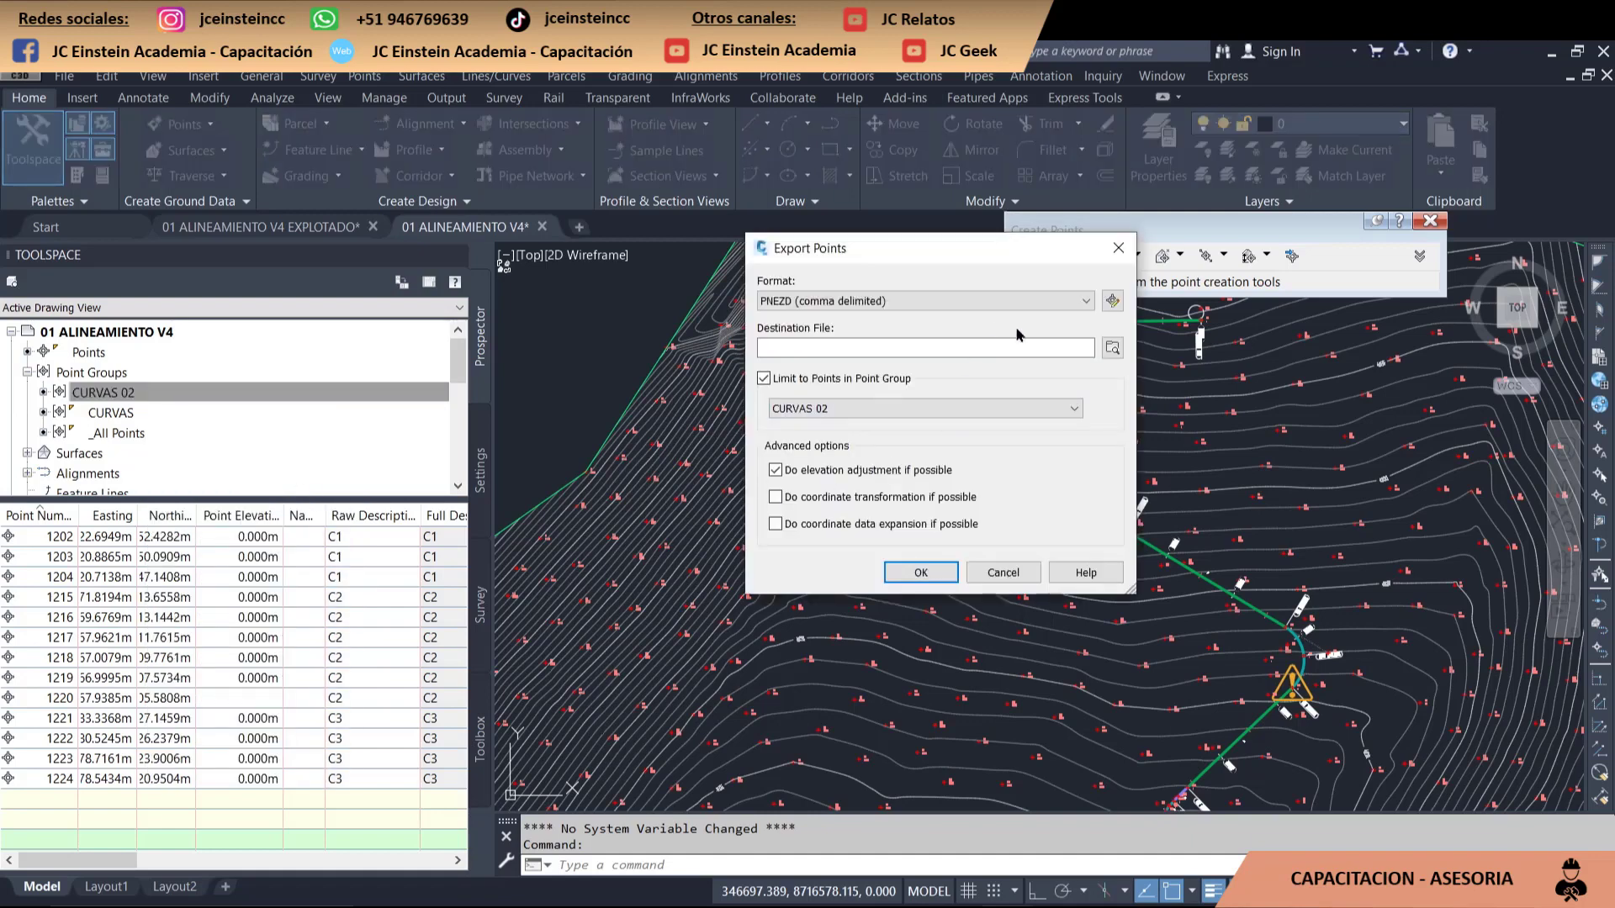
pyautogui.click(1113, 347)
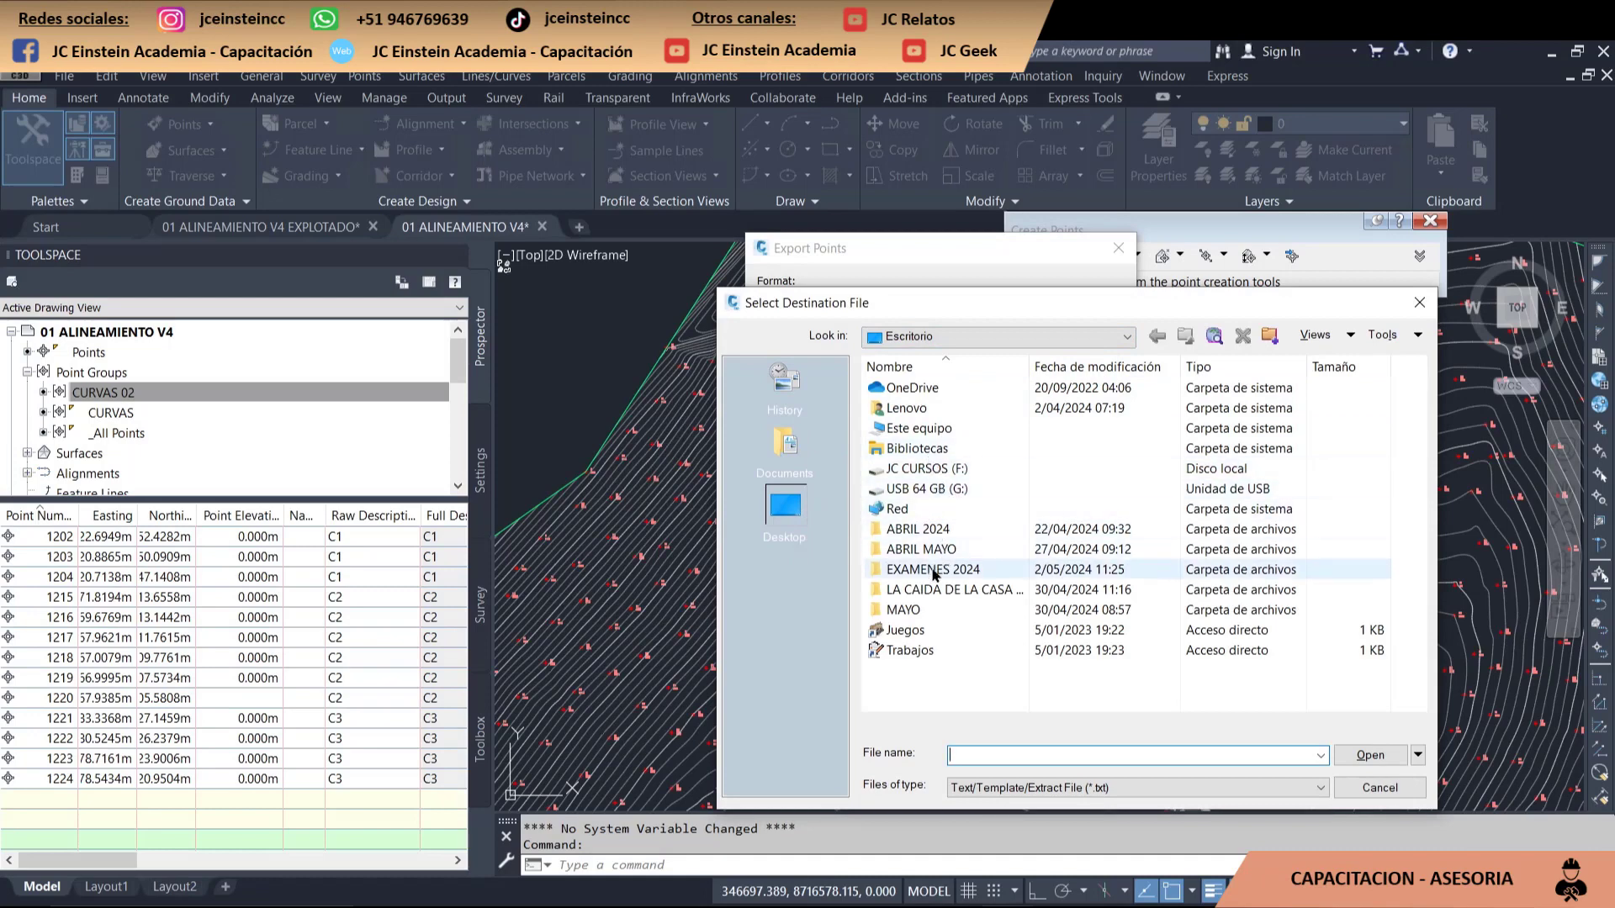
pyautogui.click(913, 432)
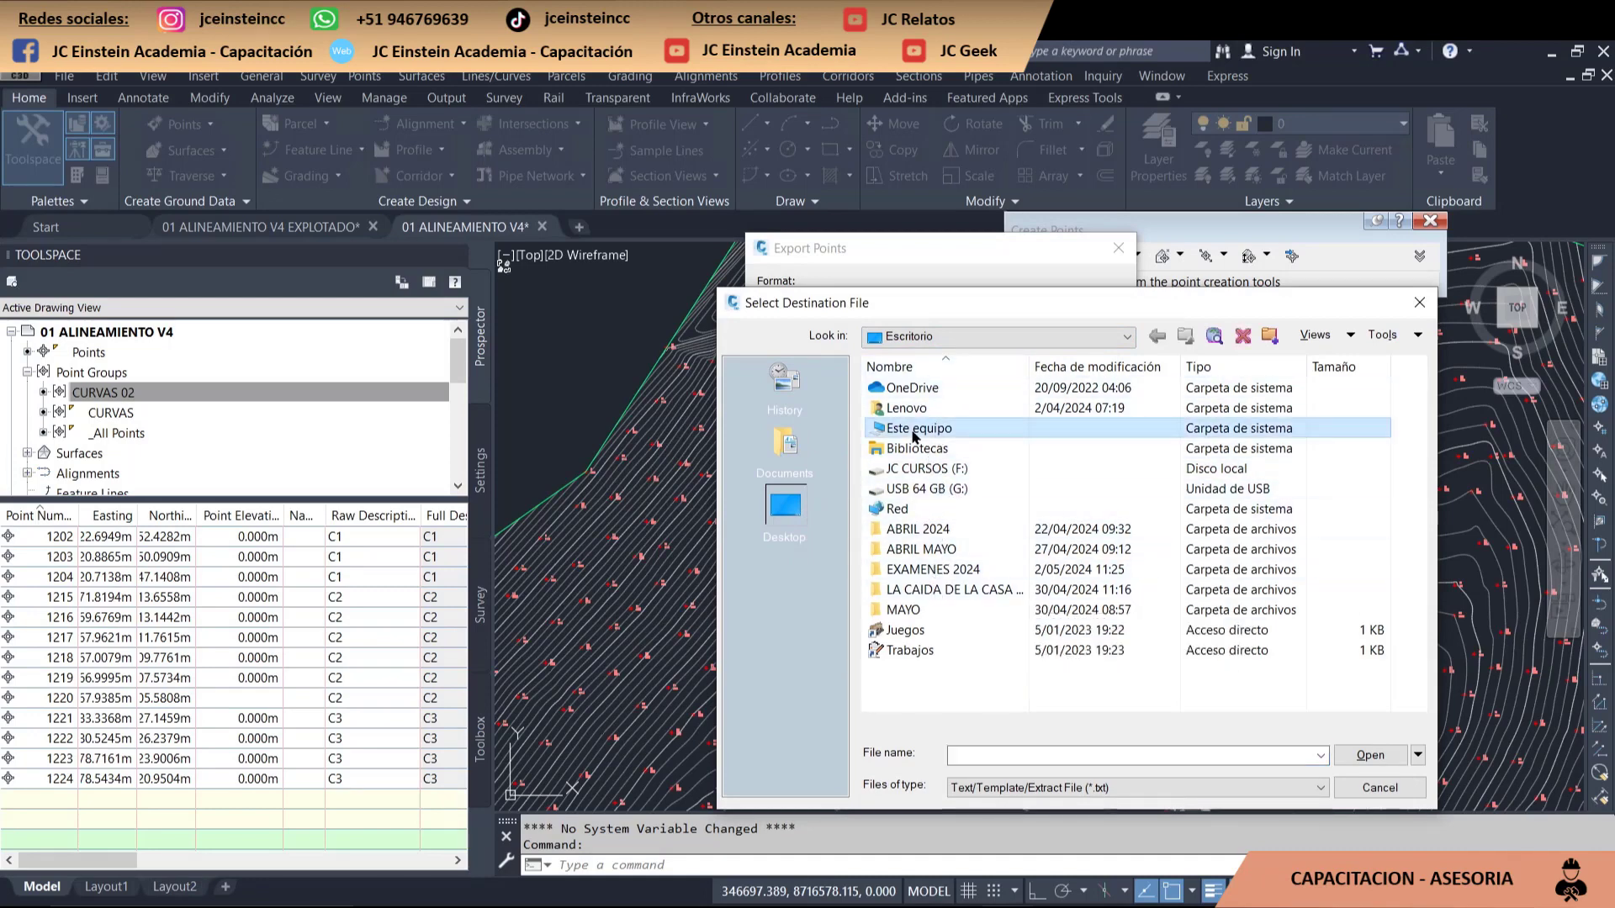
pyautogui.doubleClick(914, 433)
pyautogui.doubleClick(935, 593)
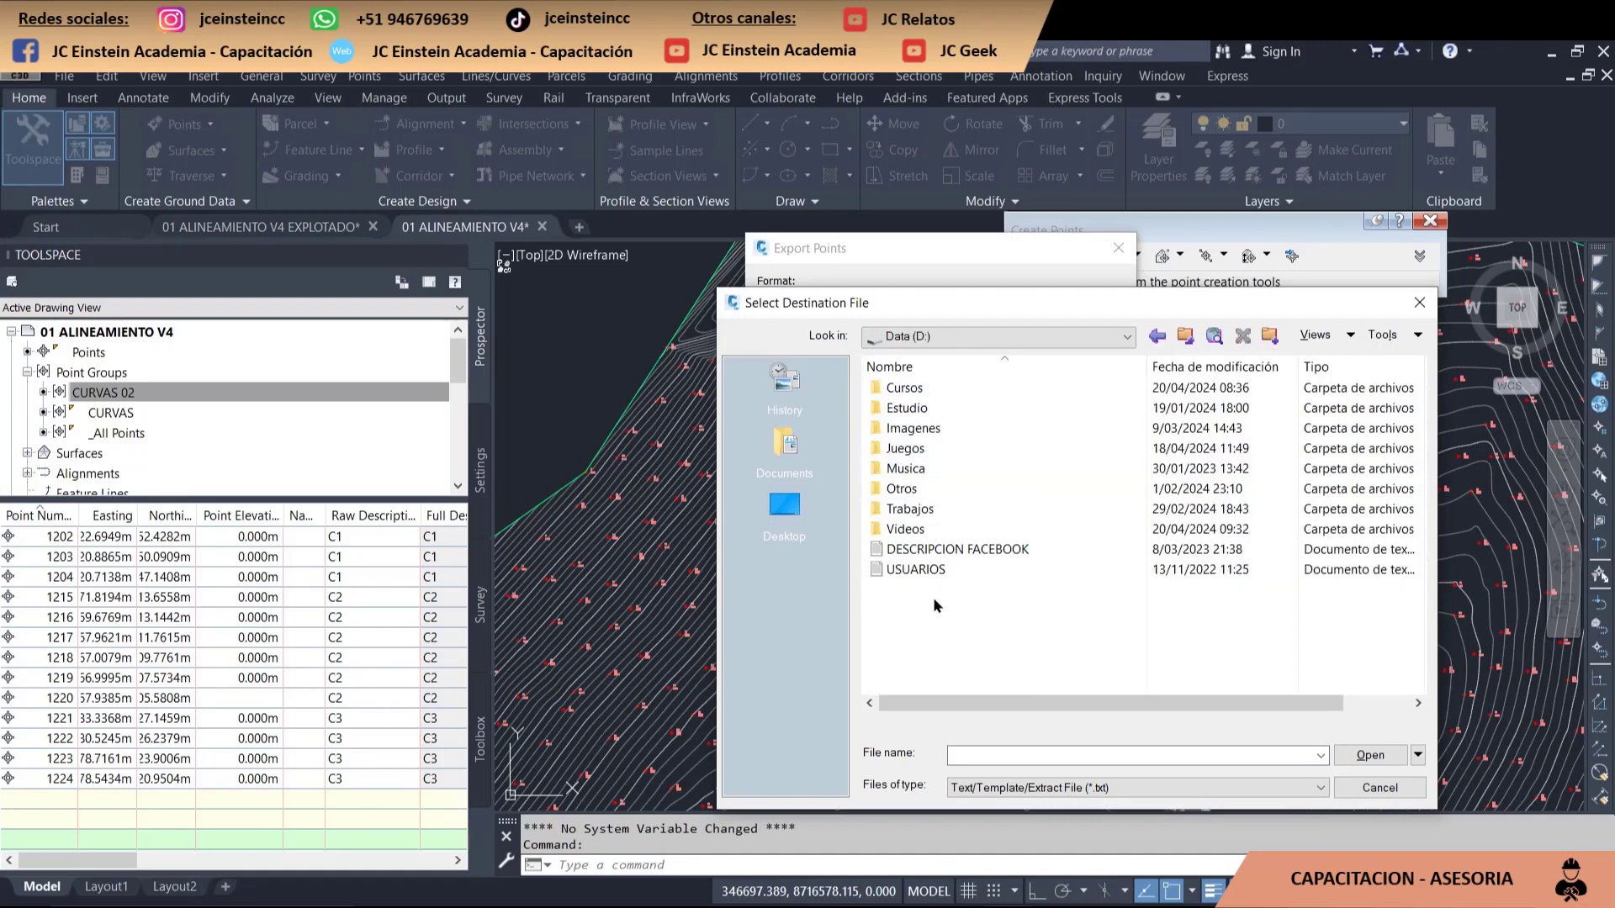
# - Save as D:\CURVAS.txt and export CURVAS 02 in PNEZD (comma delimited) format
pyautogui.click(992, 751)
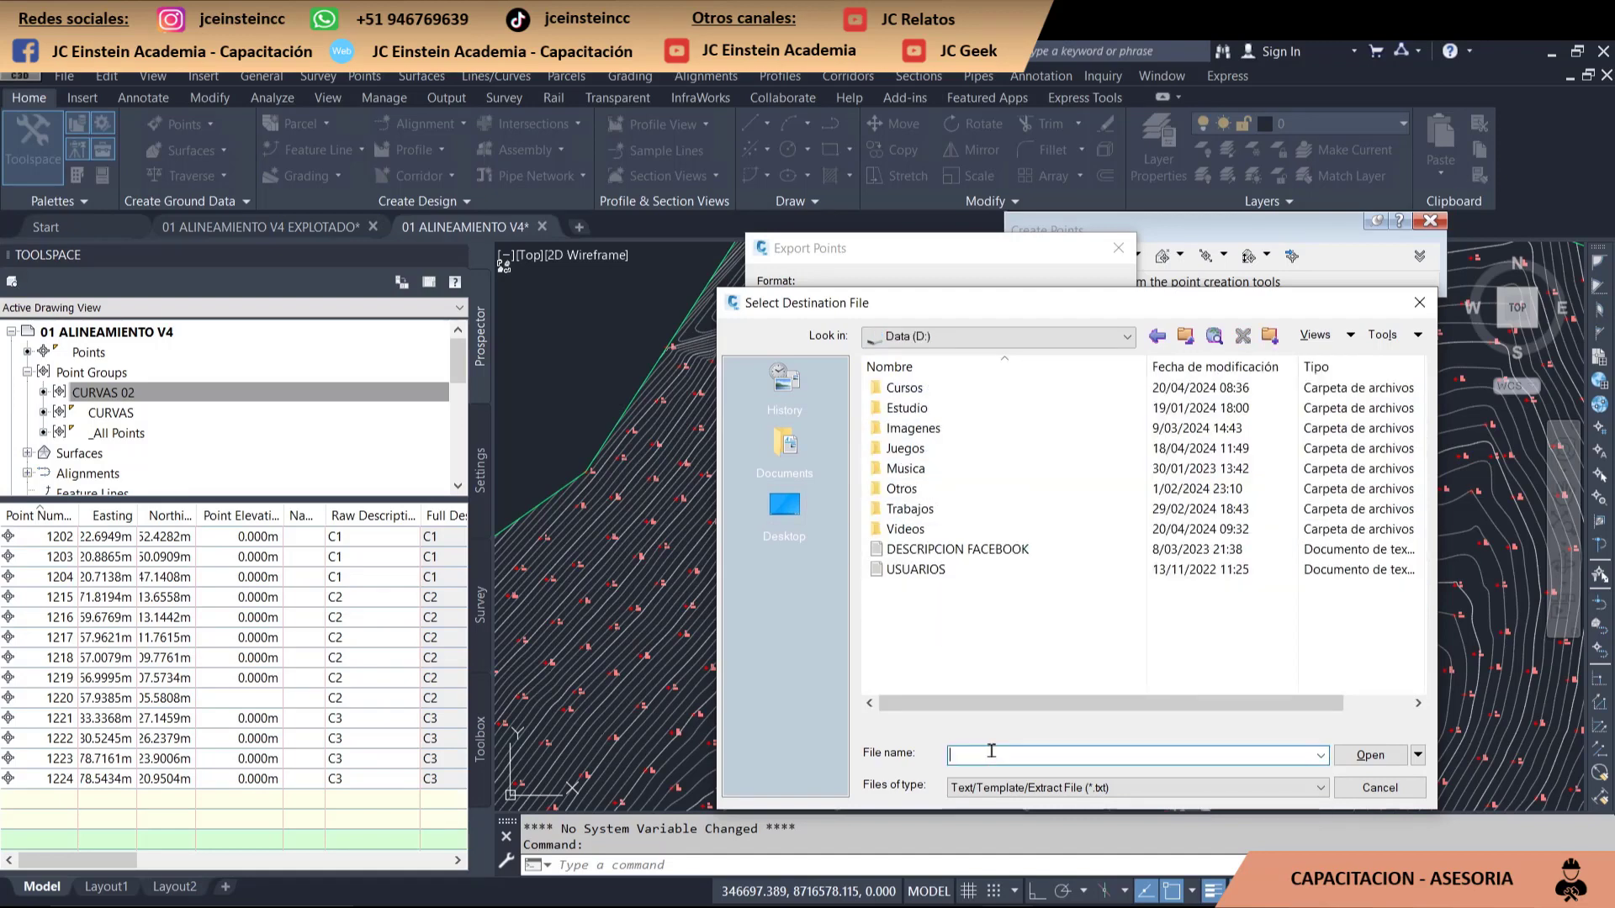
pyautogui.write('CURVAS')
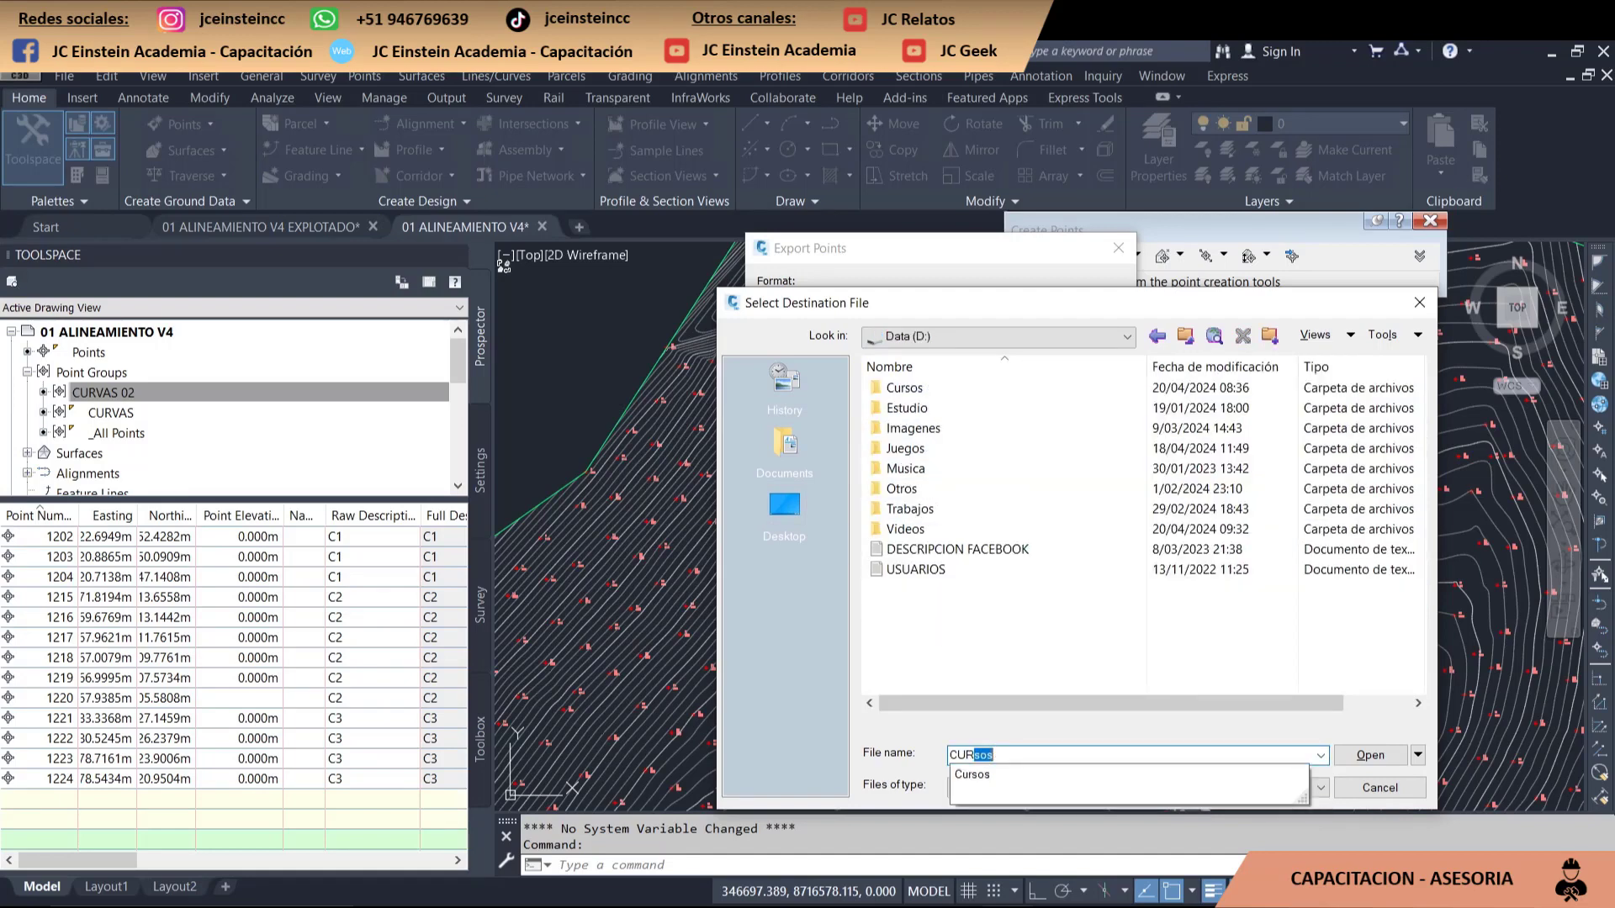
pyautogui.press('Return')
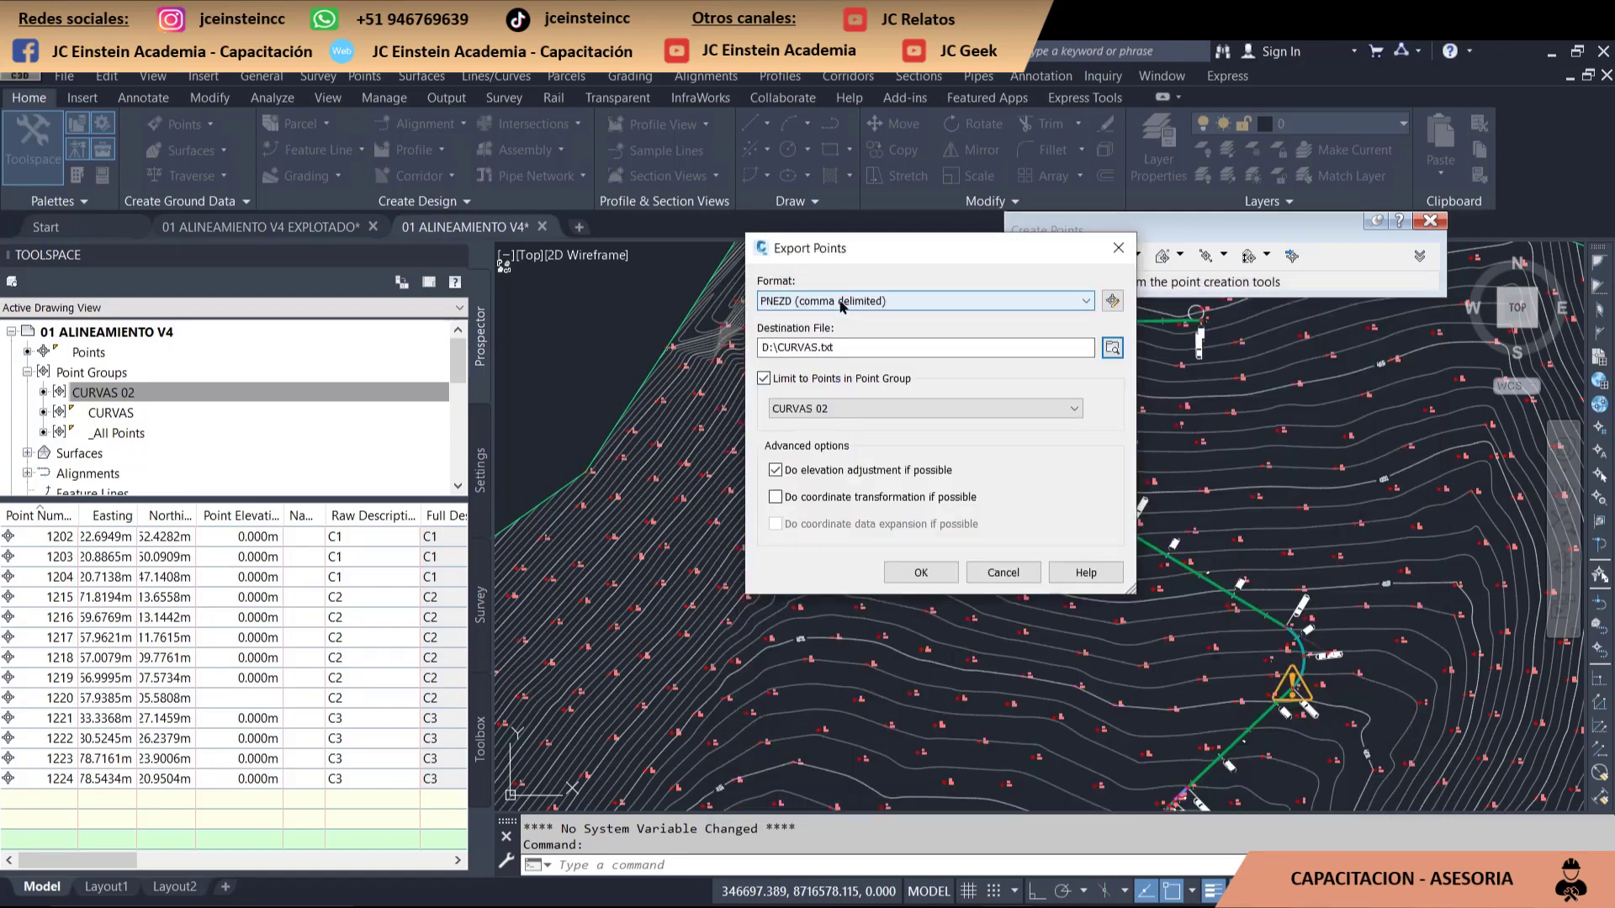
pyautogui.click(892, 409)
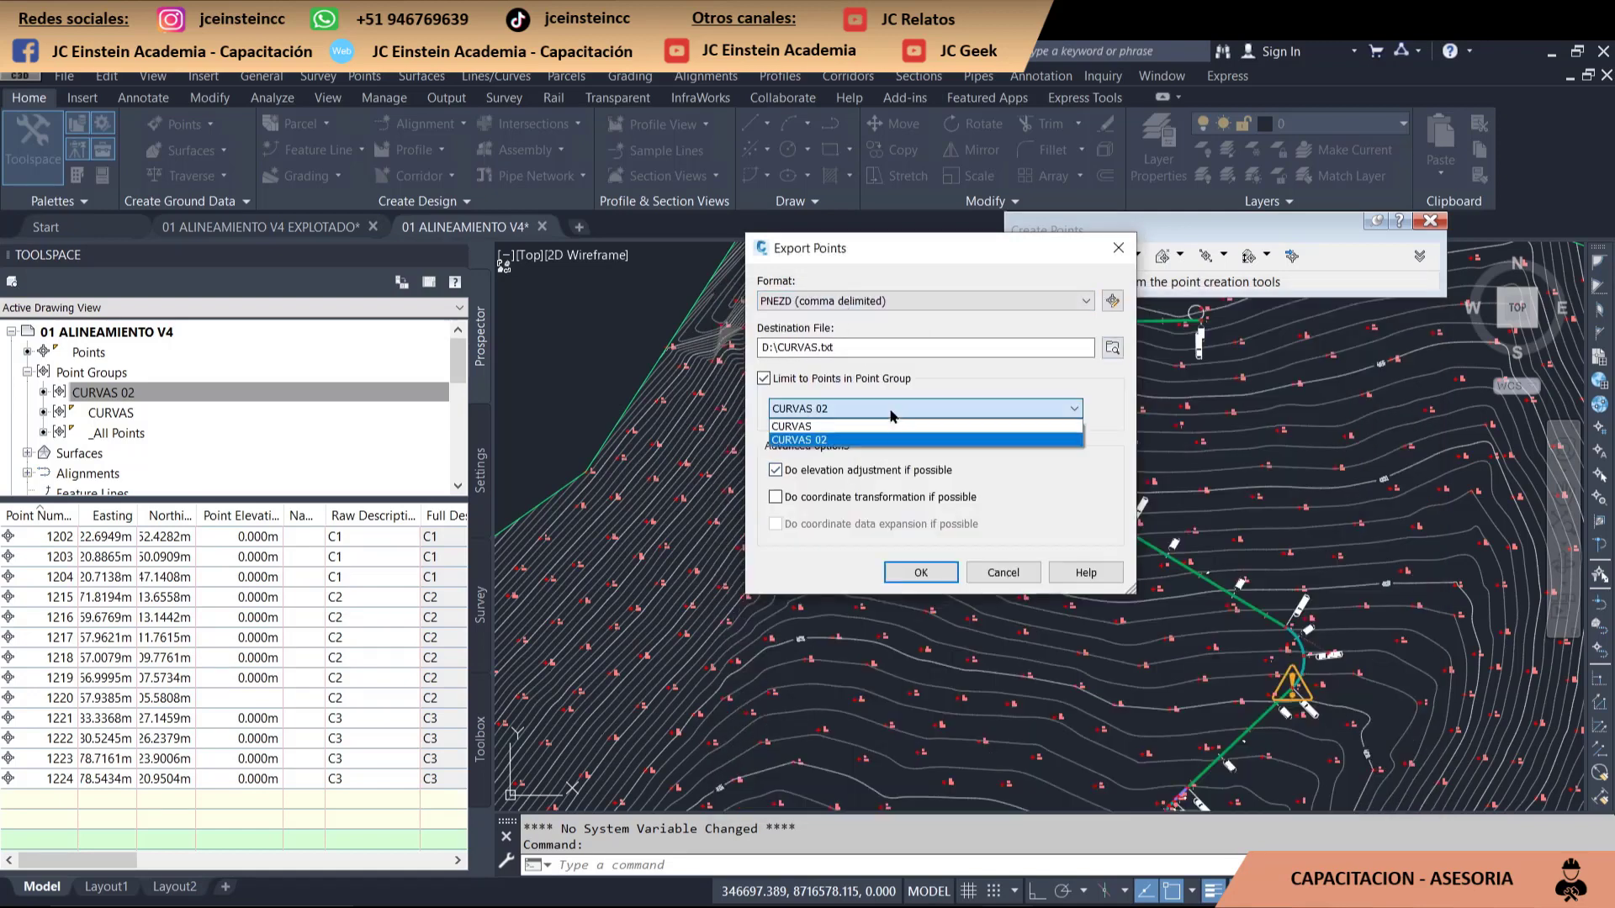
pyautogui.click(921, 575)
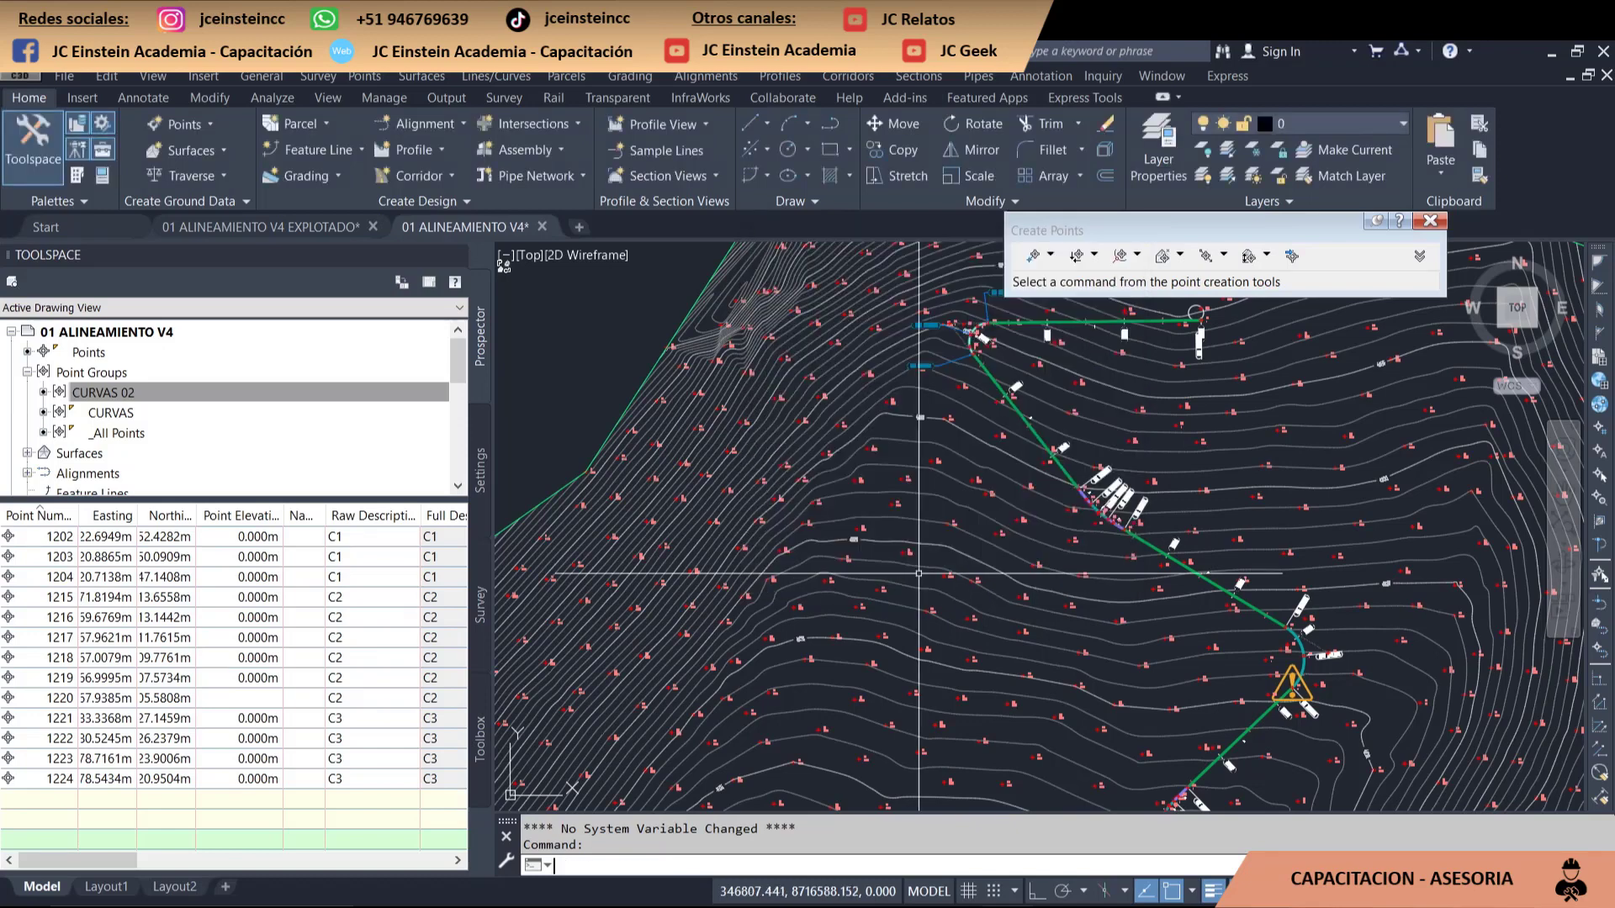
# - Open D:\CURVAS.txt in Notepad from File Explorer, then return to Civil 3D
pyautogui.press('super+e')
pyautogui.scroll(-2, 379, 673)
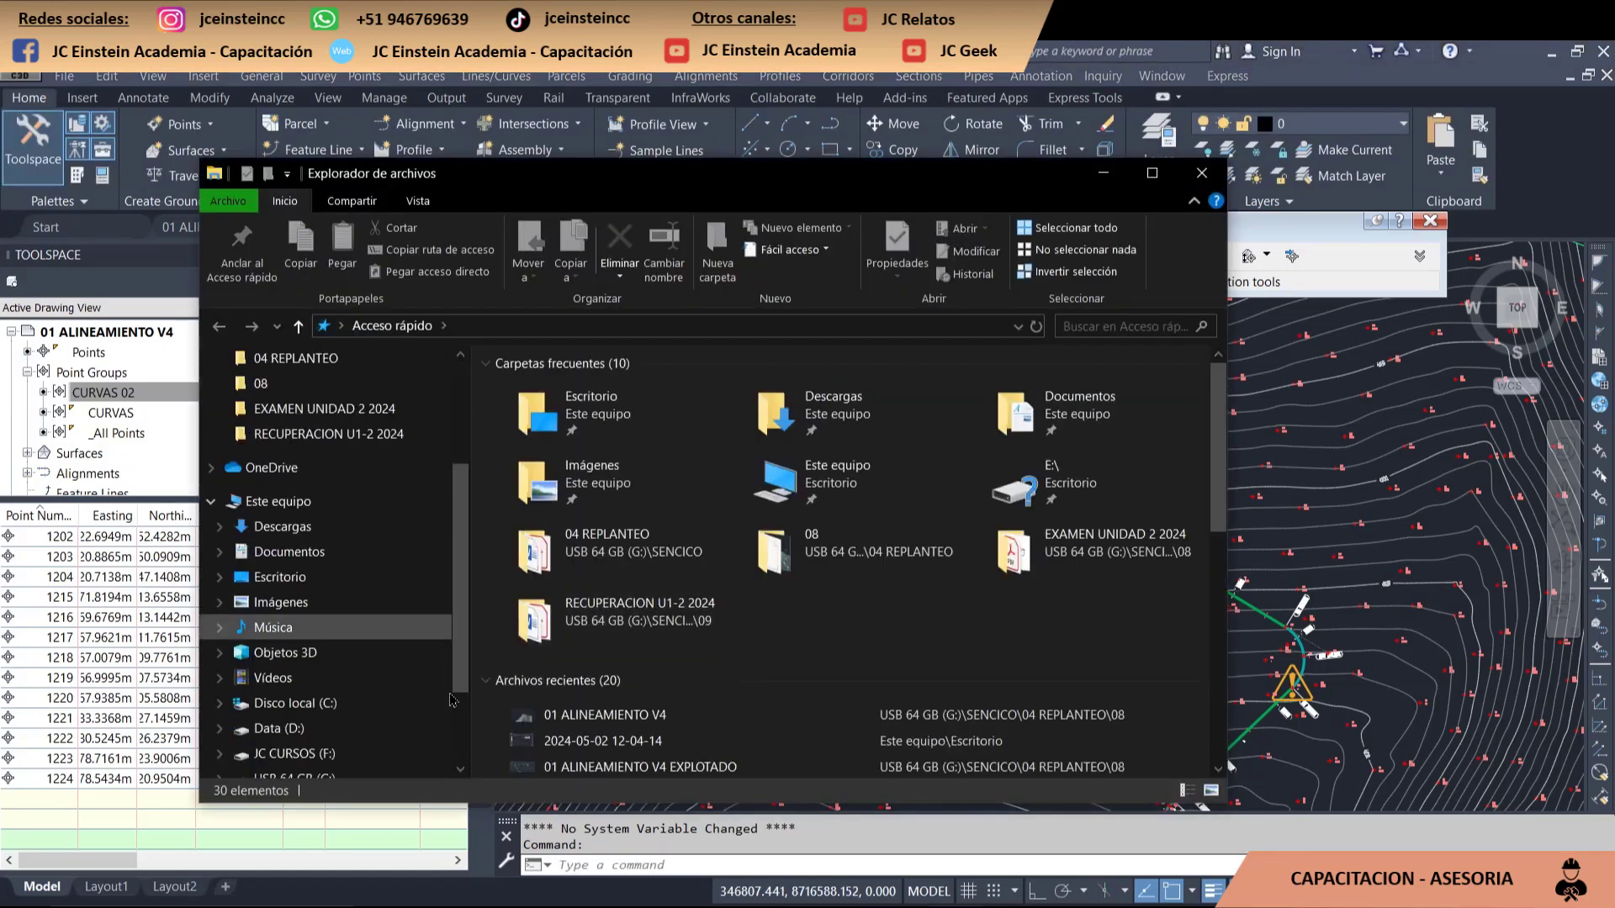
pyautogui.scroll(-2, 362, 656)
pyautogui.click(346, 637)
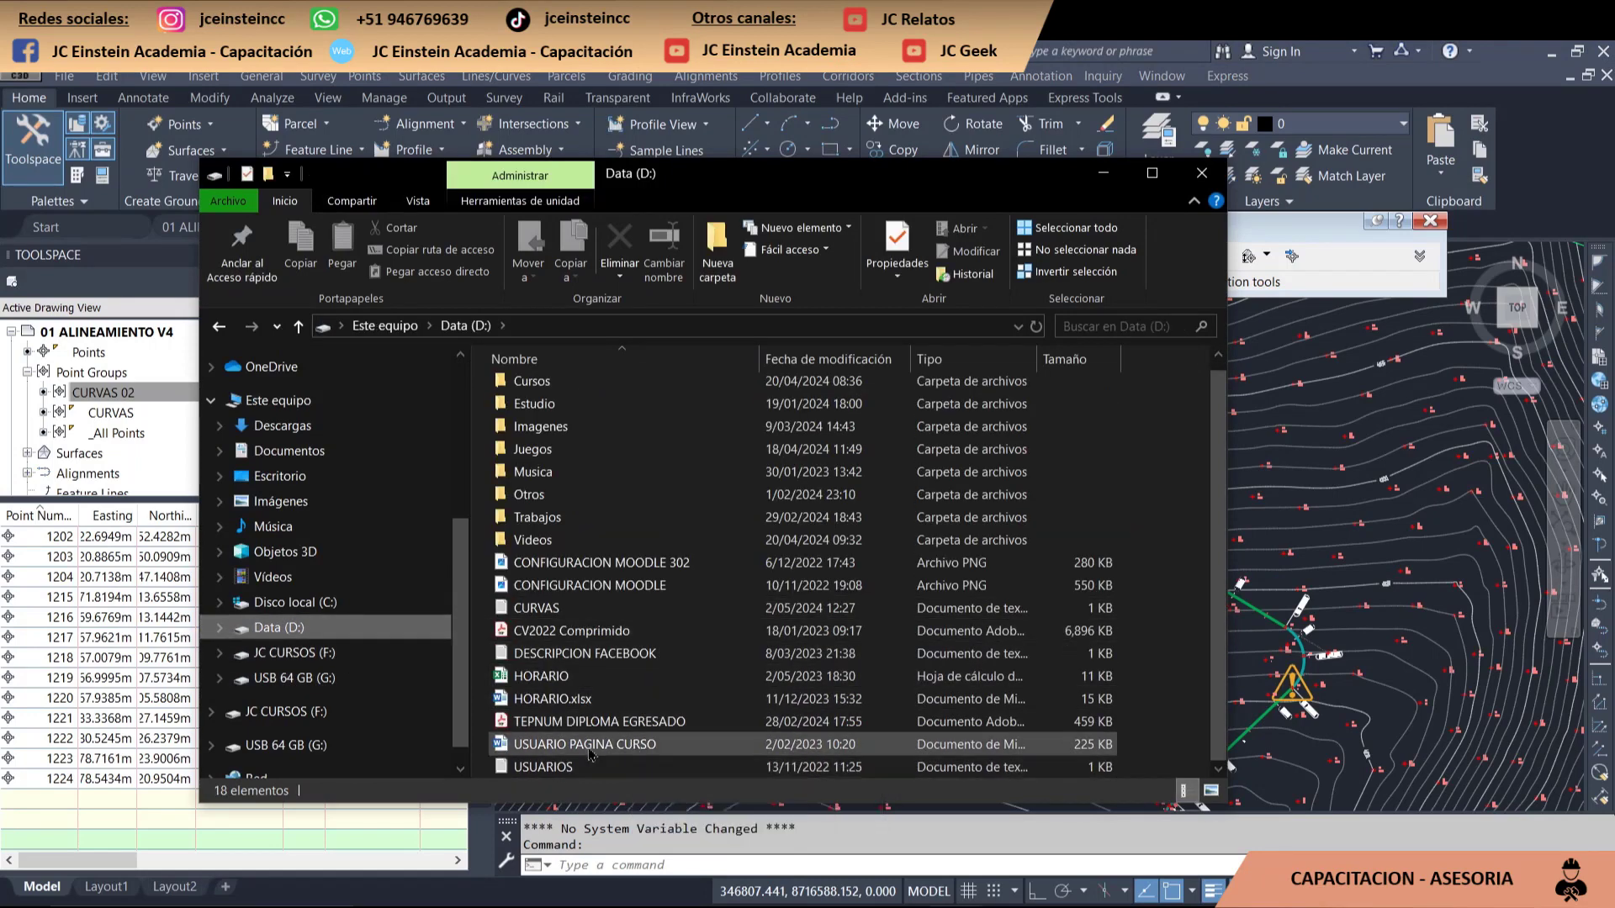
pyautogui.click(568, 614)
pyautogui.doubleClick(569, 614)
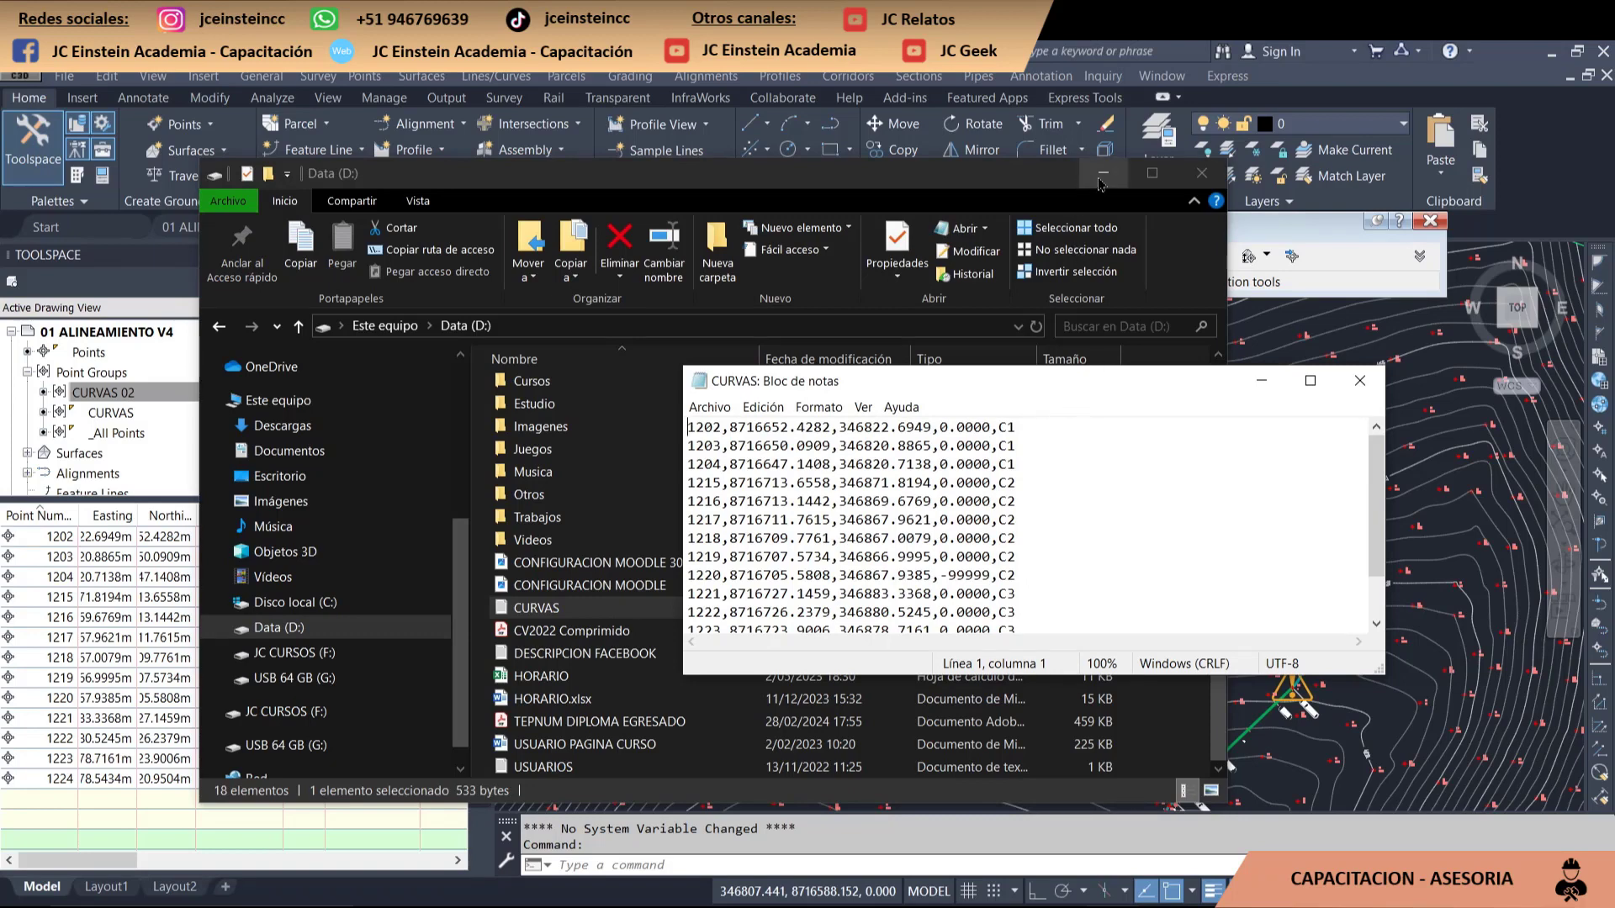
pyautogui.click(1100, 184)
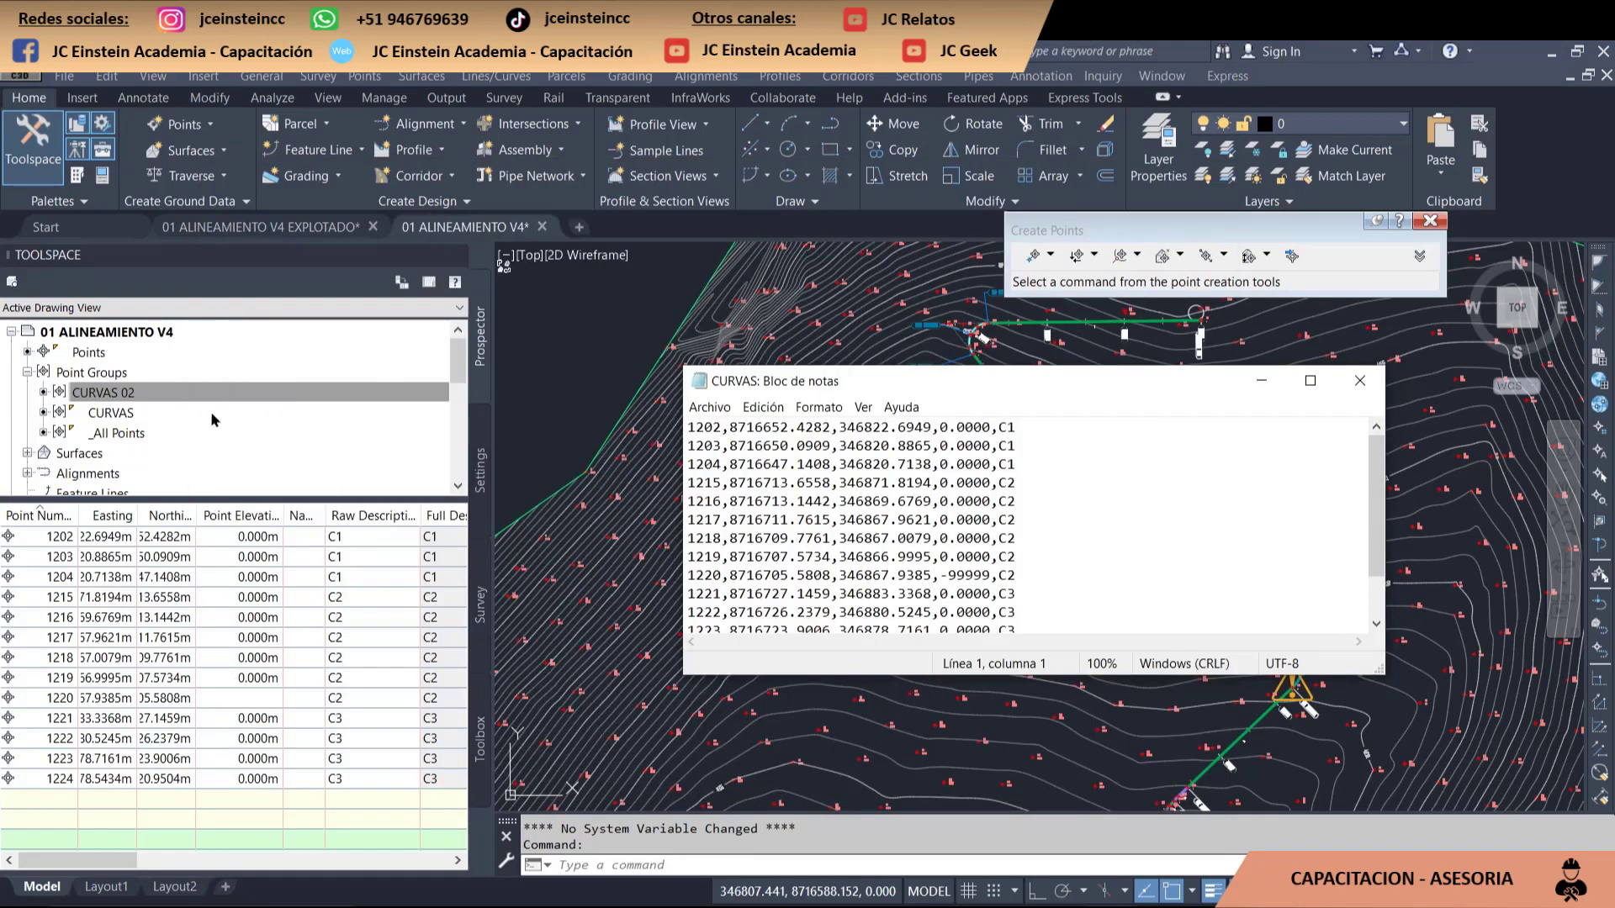
pyautogui.click(141, 435)
# - List all the drawing's points and pan and zoom around the surface
pyautogui.rightClick(141, 435)
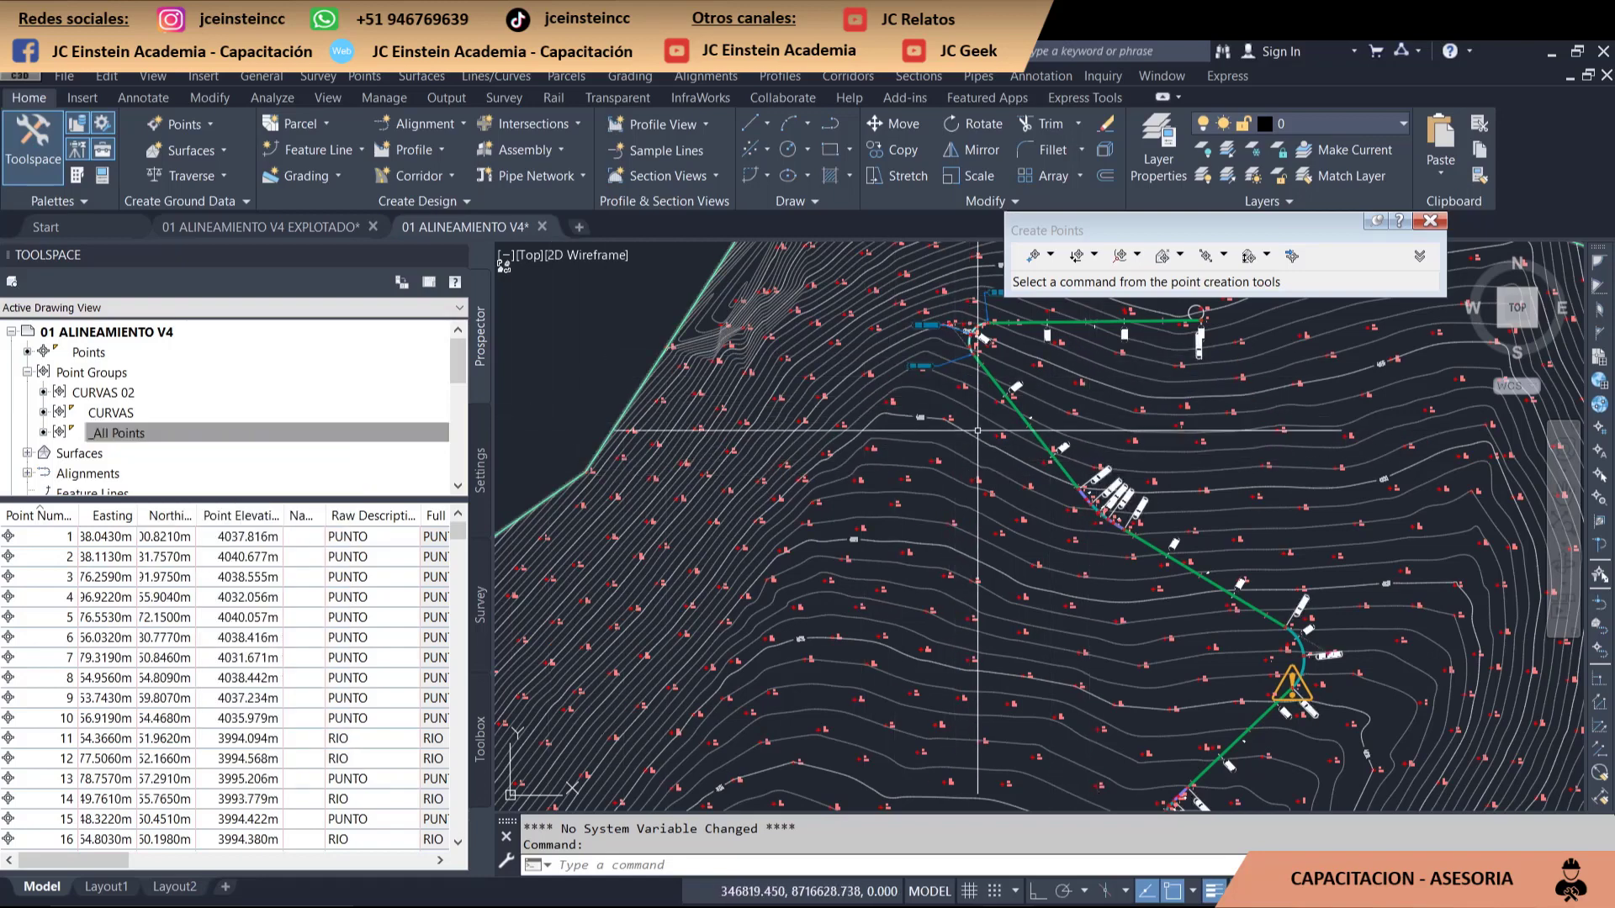
pyautogui.moveTo(967, 357); pyautogui.dragTo(808, 344, button='middle')
pyautogui.moveTo(1011, 507); pyautogui.dragTo(1011, 497, button='middle')
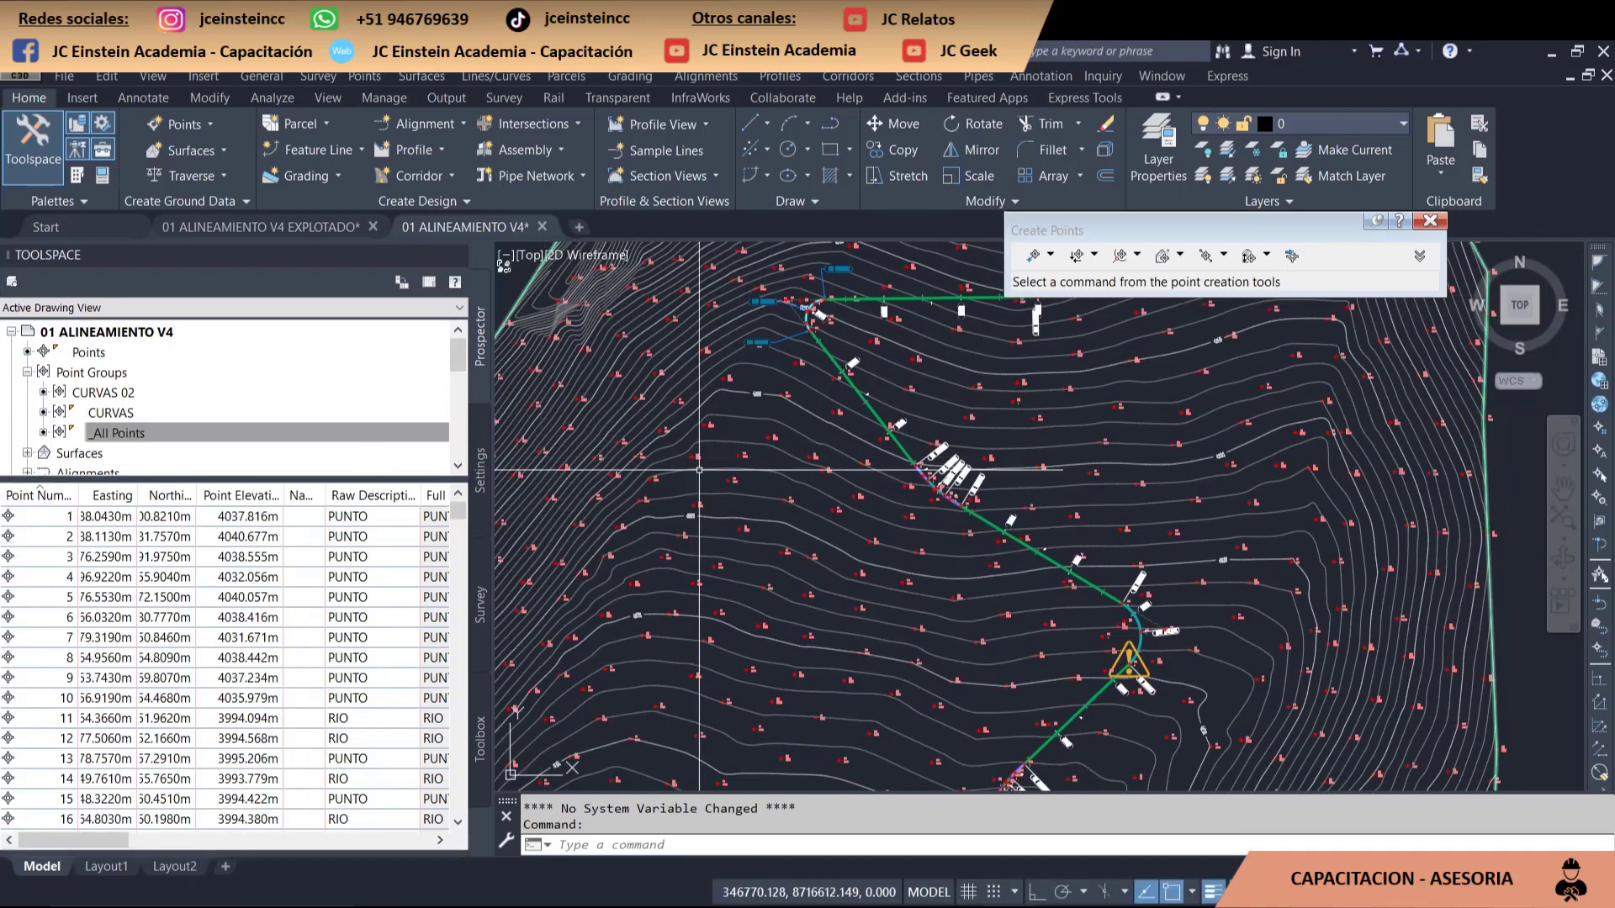
pyautogui.scroll(-3, 1011, 498)
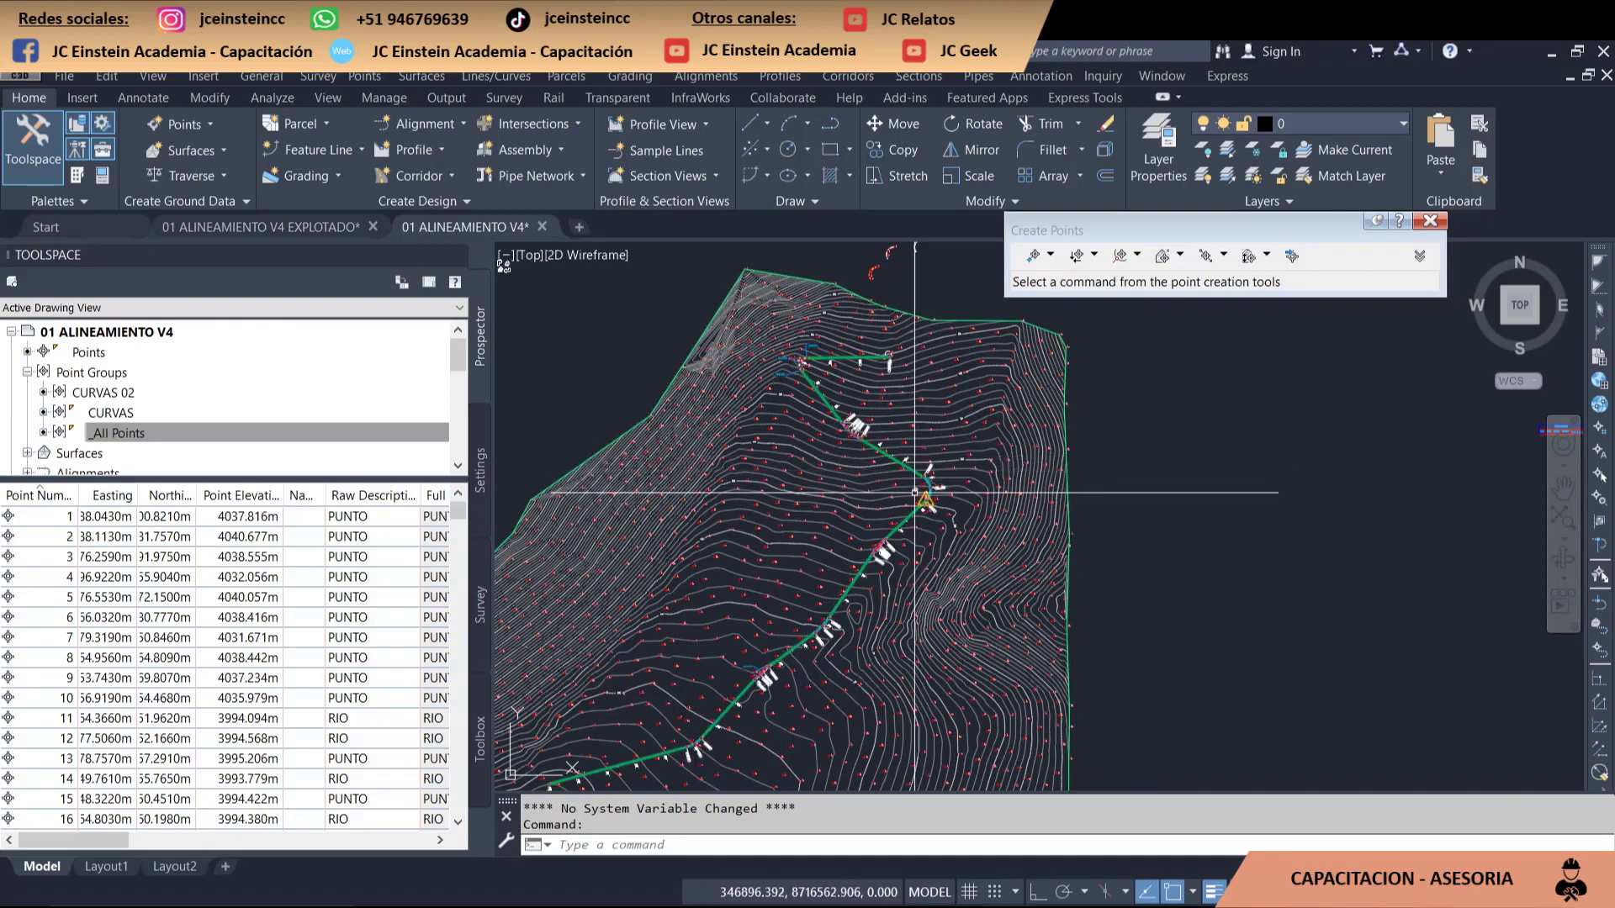
pyautogui.scroll(-2, 947, 500)
pyautogui.scroll(2, 947, 499)
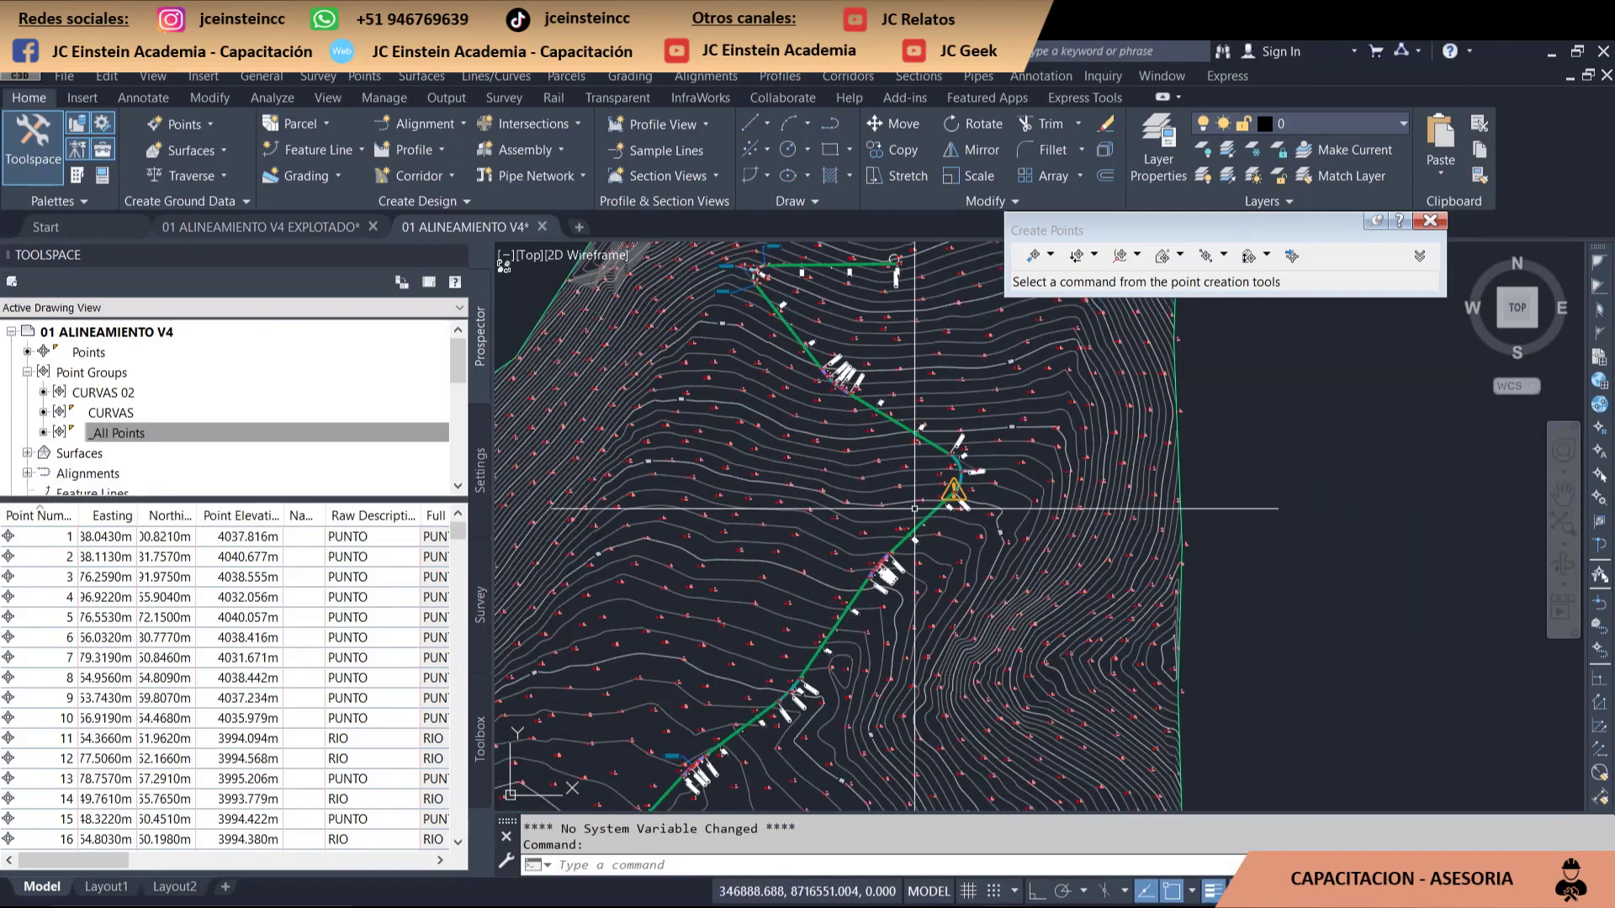
pyautogui.scroll(-2, 689, 631)
pyautogui.scroll(2, 688, 631)
pyautogui.scroll(1, 941, 411)
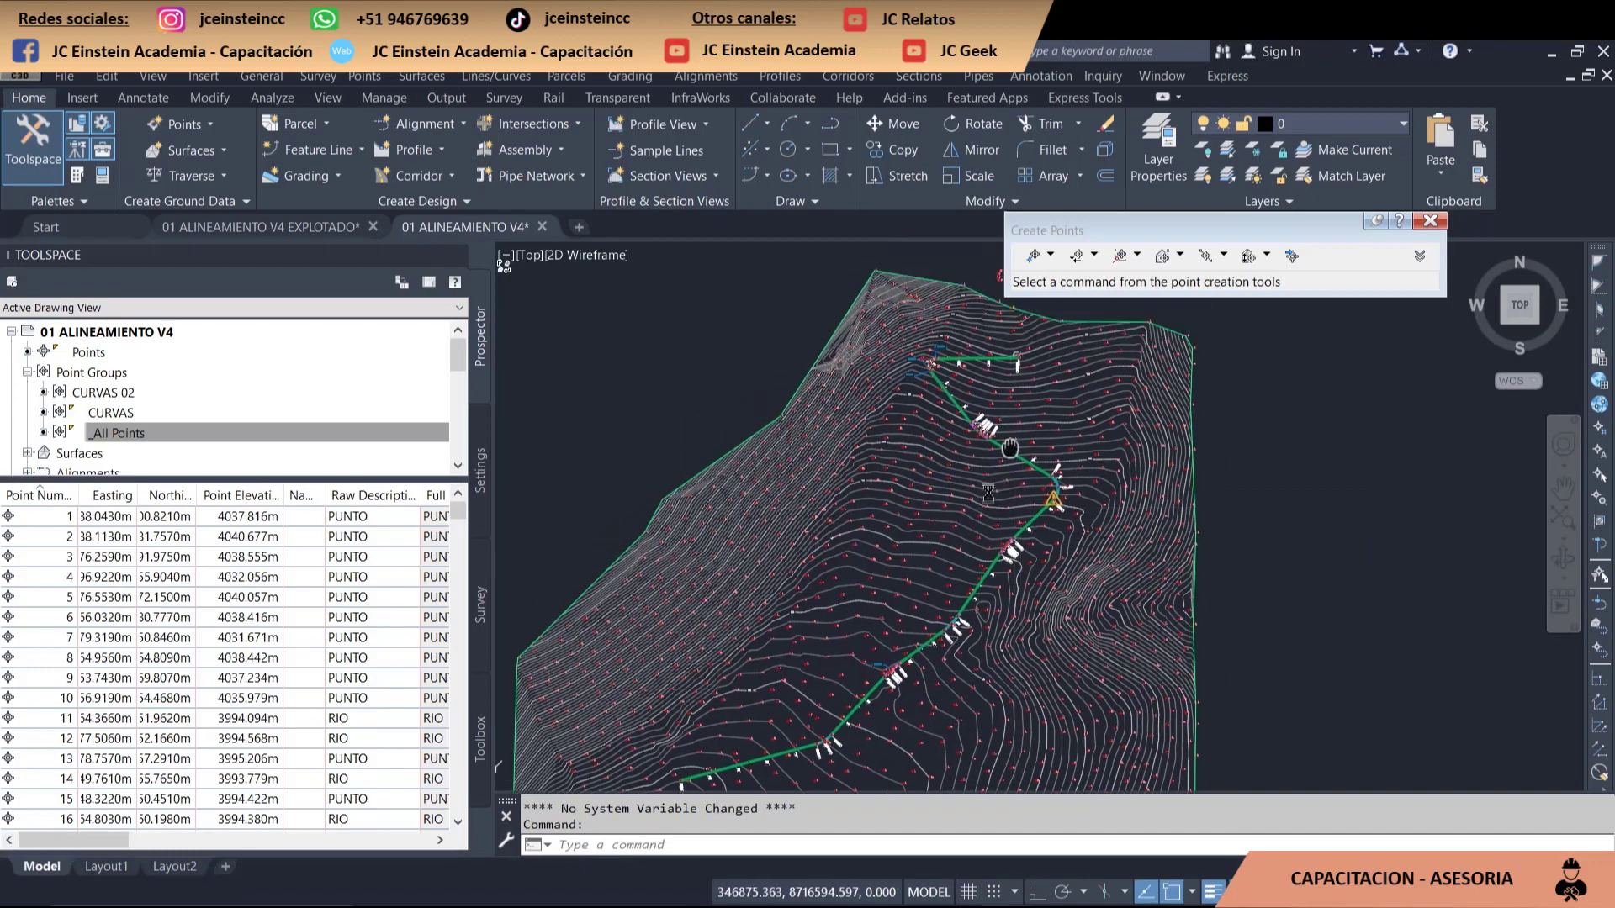
pyautogui.scroll(2, 942, 410)
pyautogui.scroll(1, 941, 411)
pyautogui.scroll(-1, 941, 410)
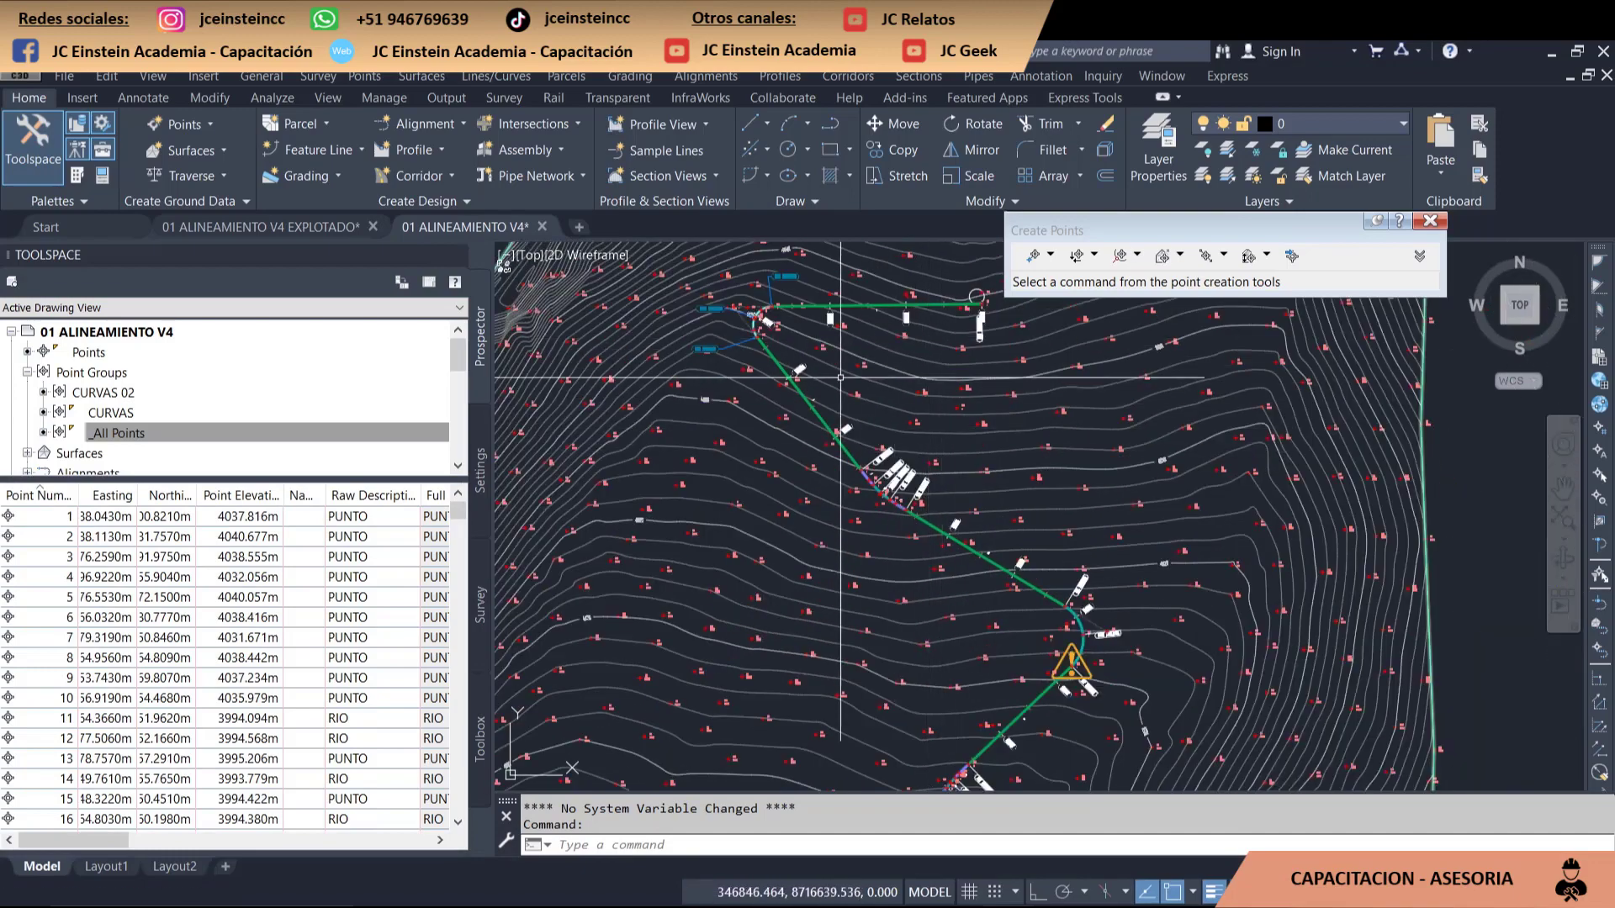
pyautogui.scroll(-5, 932, 546)
pyautogui.scroll(-5, 932, 547)
# - Zoom out to the whole drawing and close the EXPLOTADO drawing
pyautogui.middleClick(931, 546)
pyautogui.middleClick(931, 546)
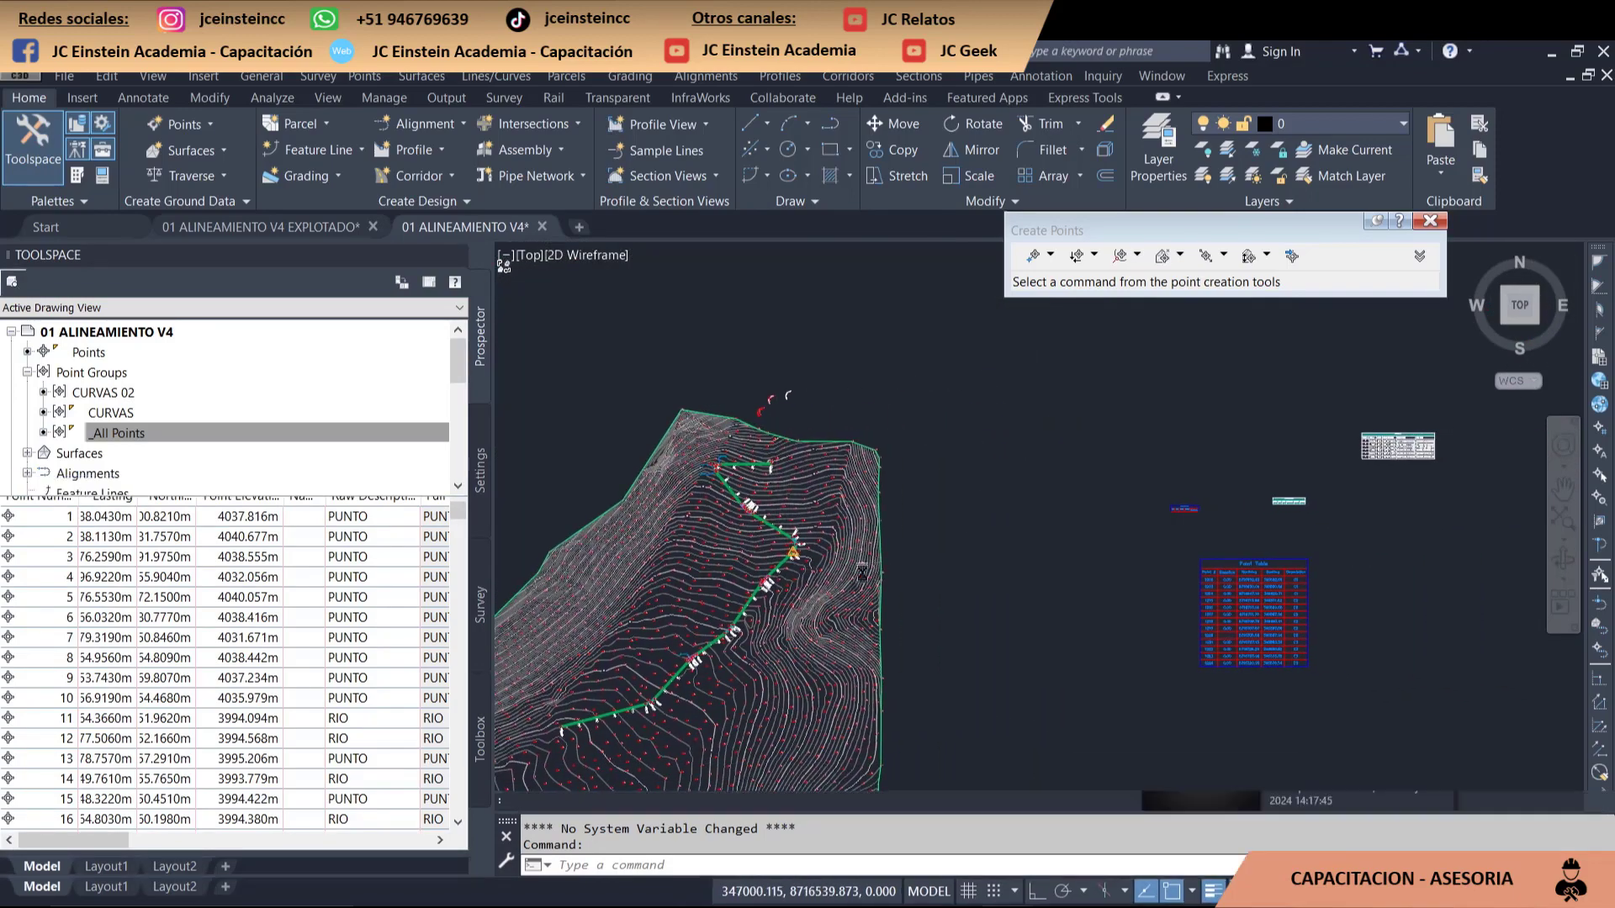
pyautogui.scroll(3, 871, 569)
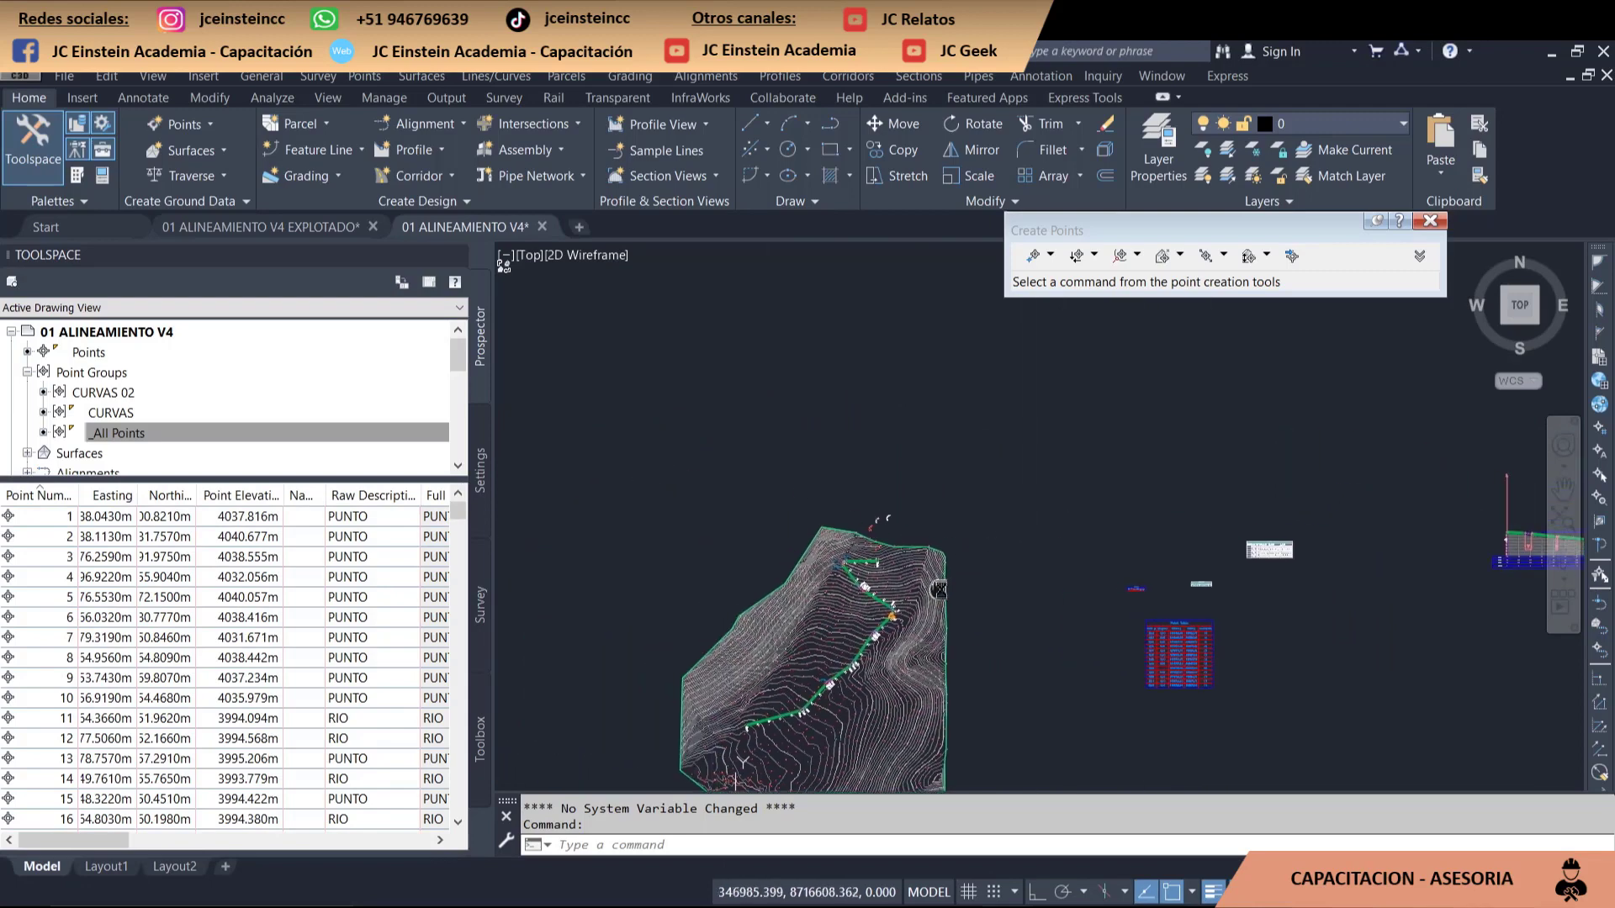
pyautogui.scroll(3, 870, 569)
pyautogui.scroll(4, 870, 570)
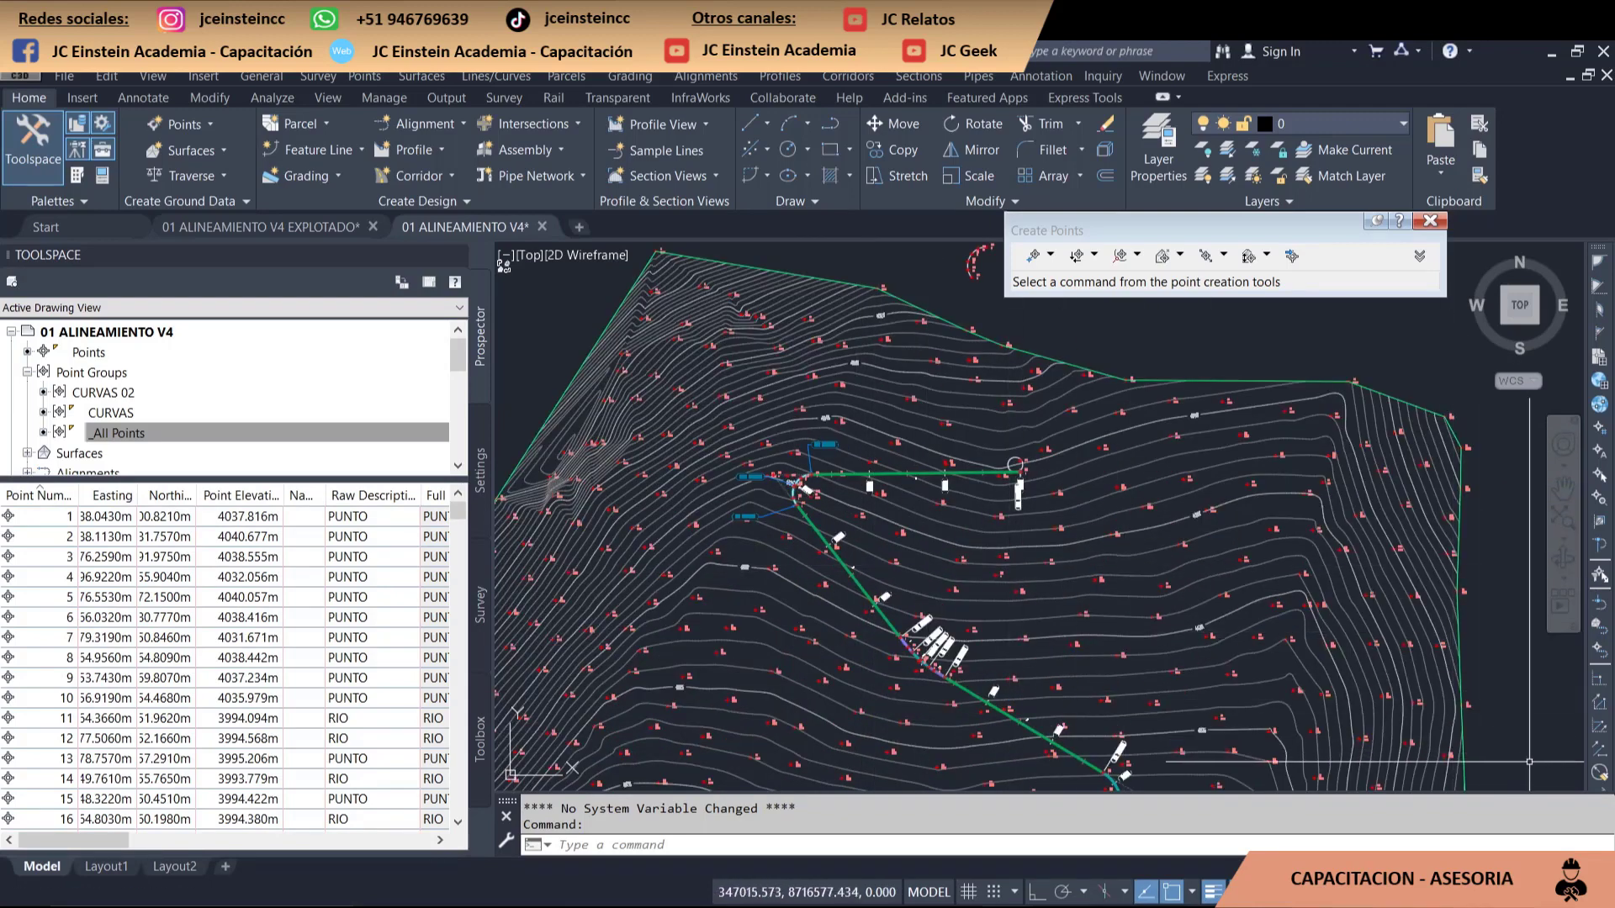
pyautogui.rightClick(1532, 772)
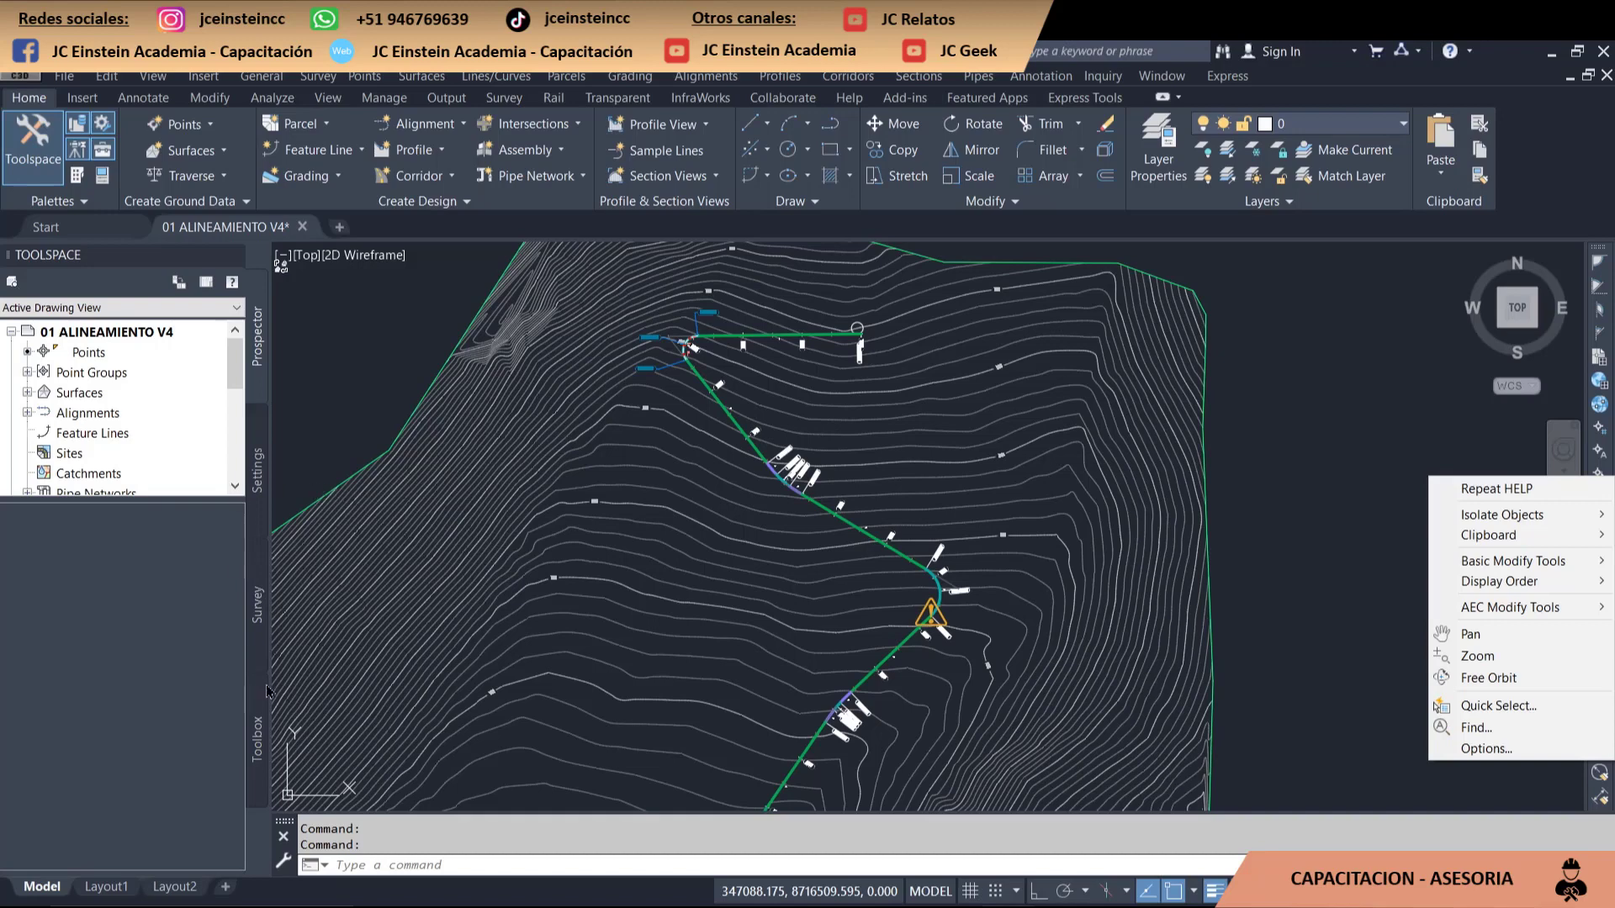
# - Run the Incremental Stationing Report for alignment Trazo 01 from the Reports Manager
pyautogui.press('Escape')
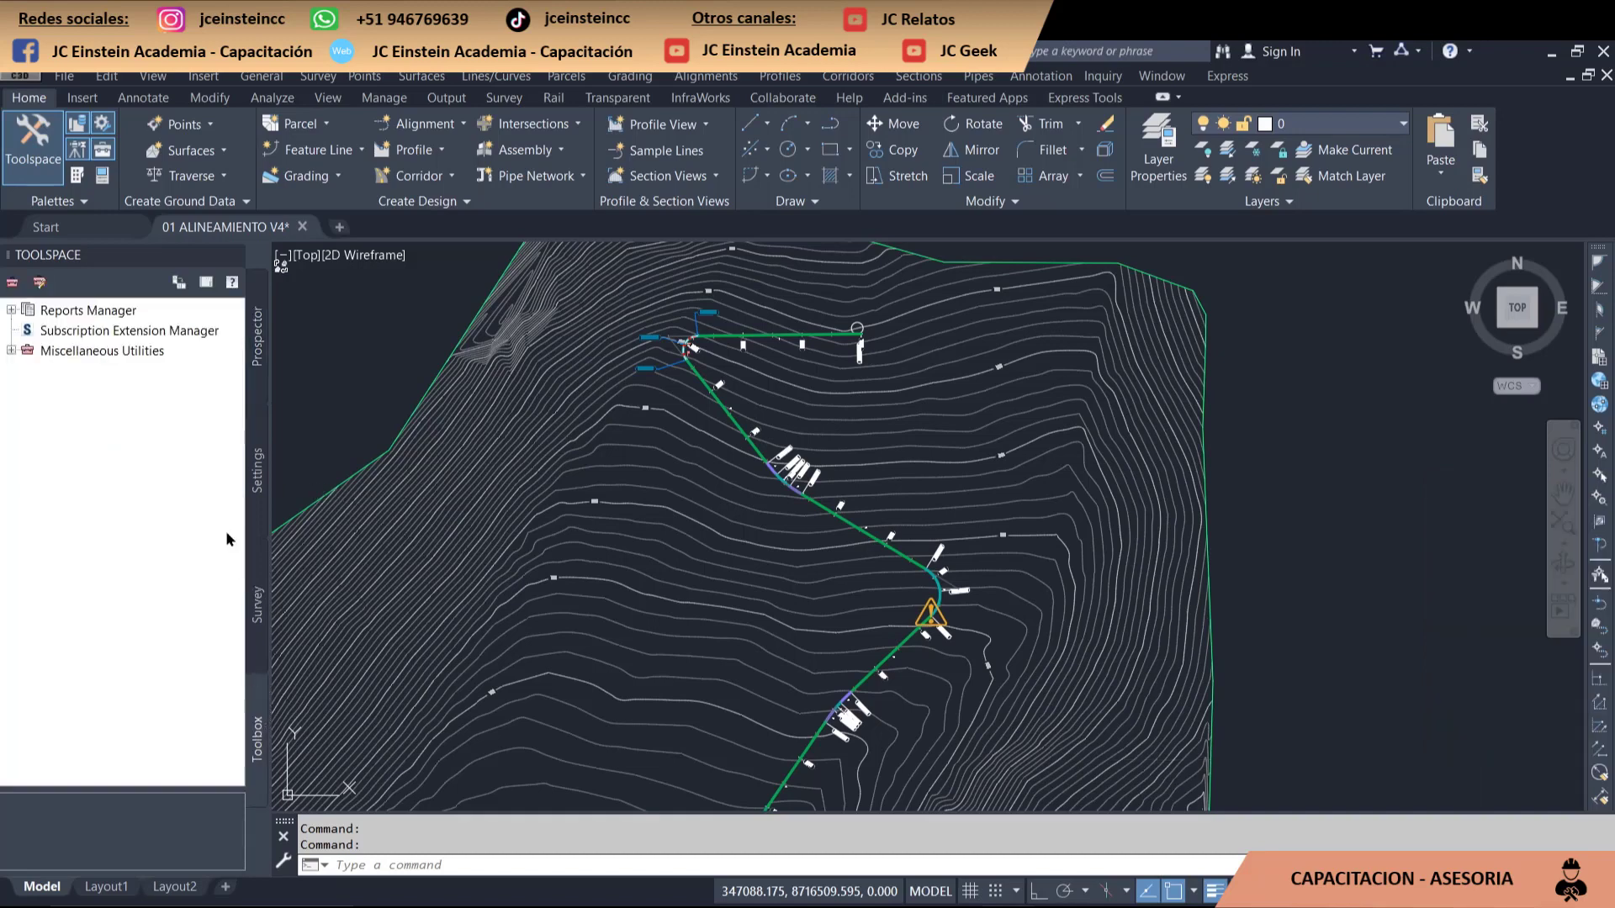
pyautogui.click(12, 310)
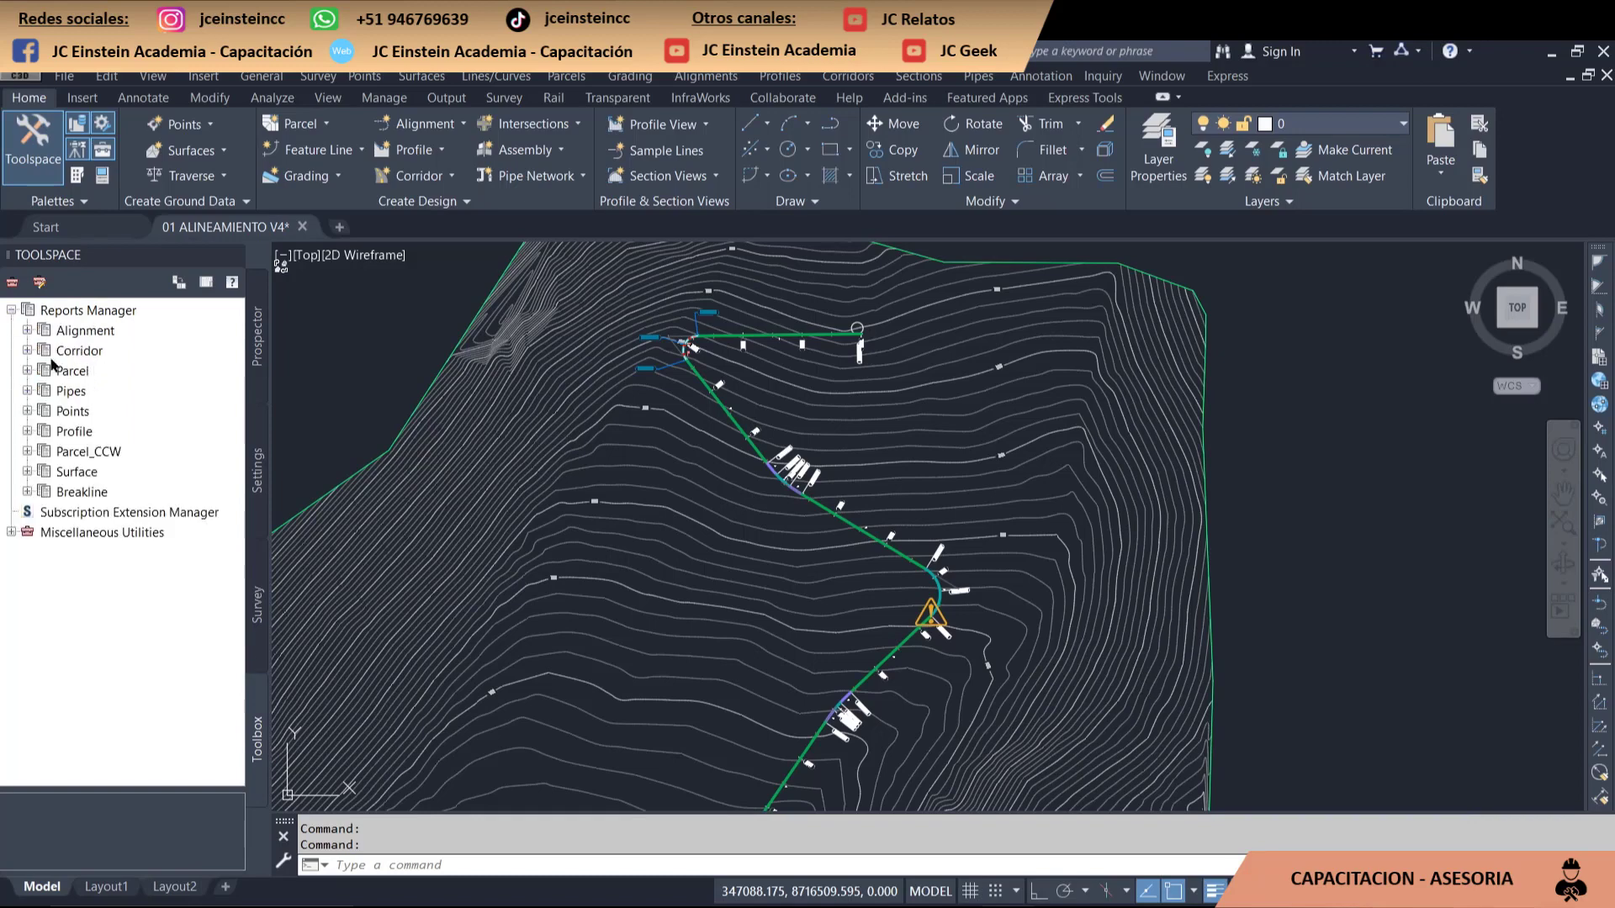
pyautogui.click(28, 331)
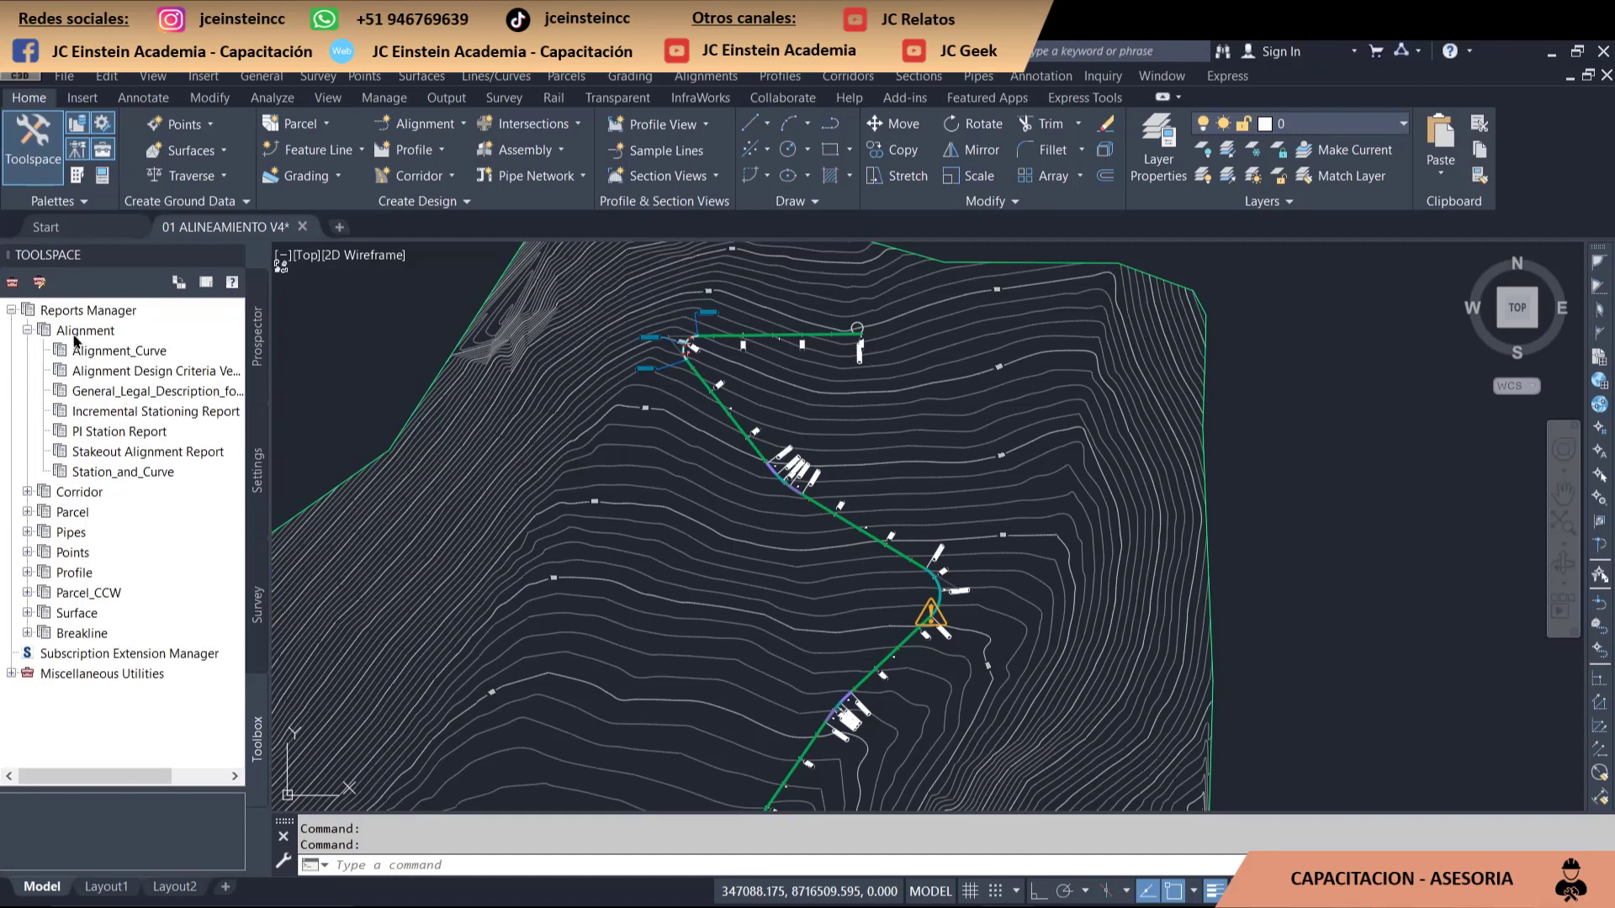
pyautogui.click(164, 414)
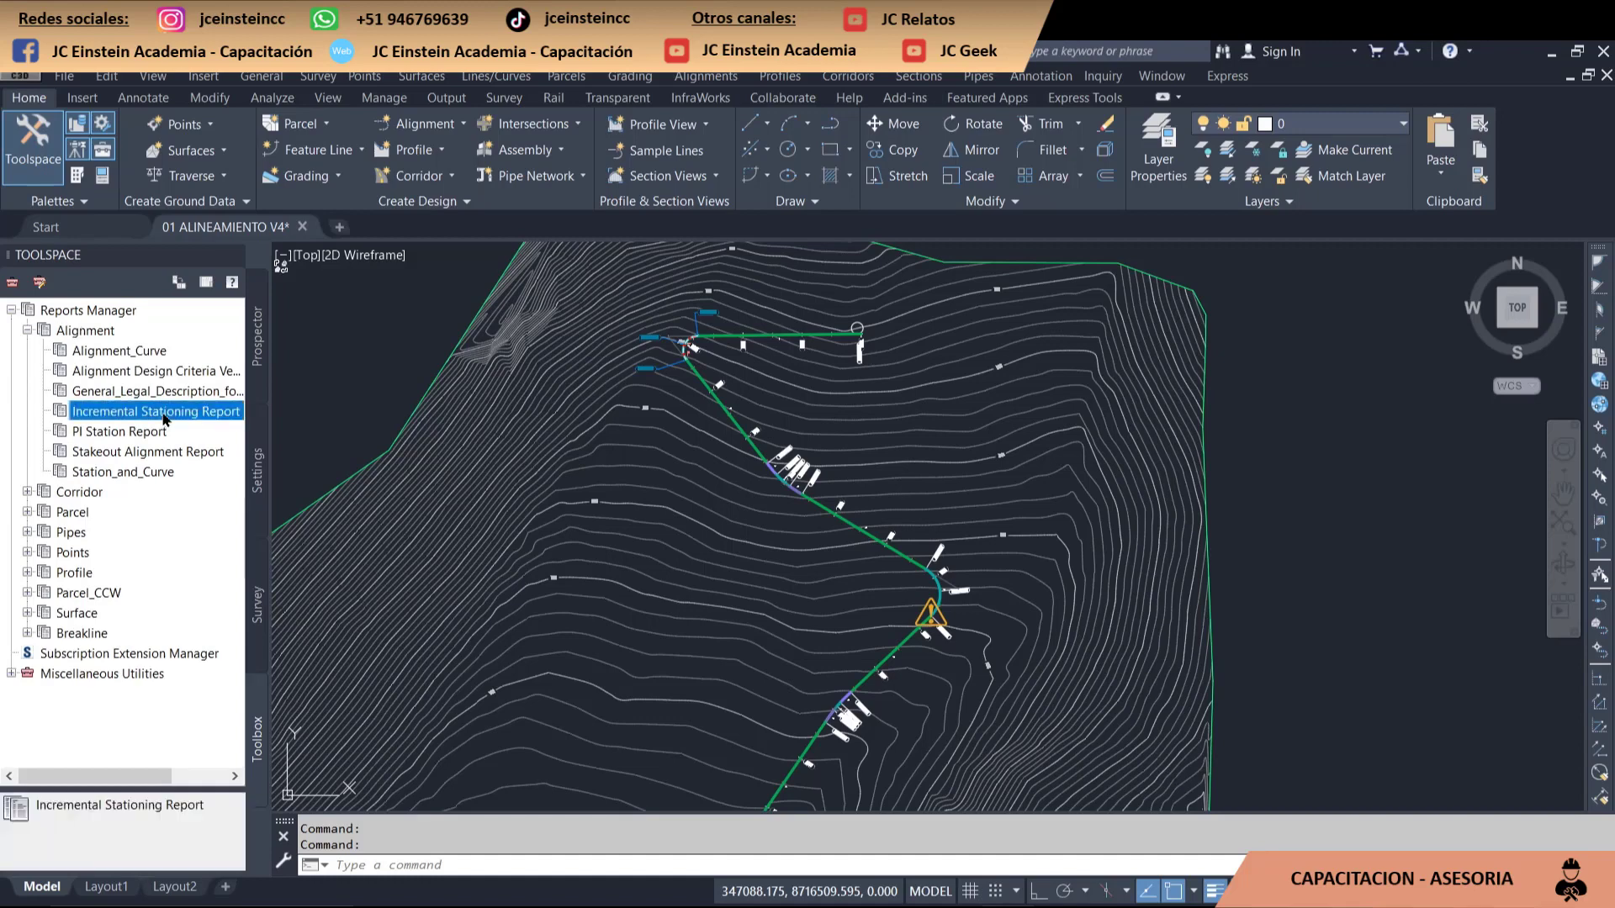
pyautogui.rightClick(133, 416)
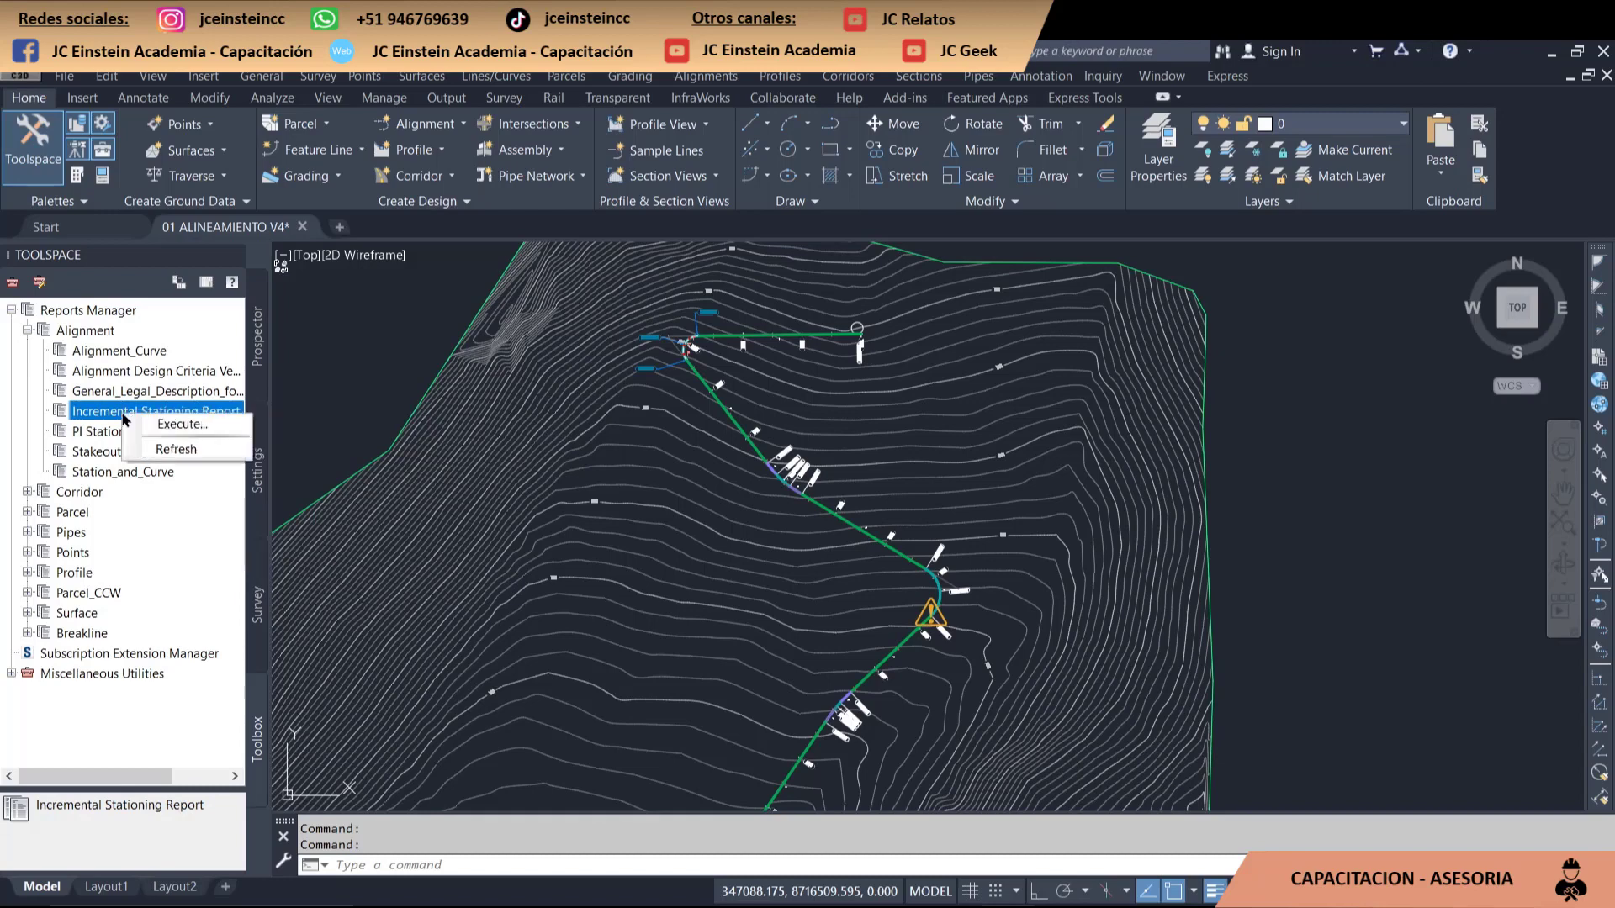
pyautogui.click(162, 423)
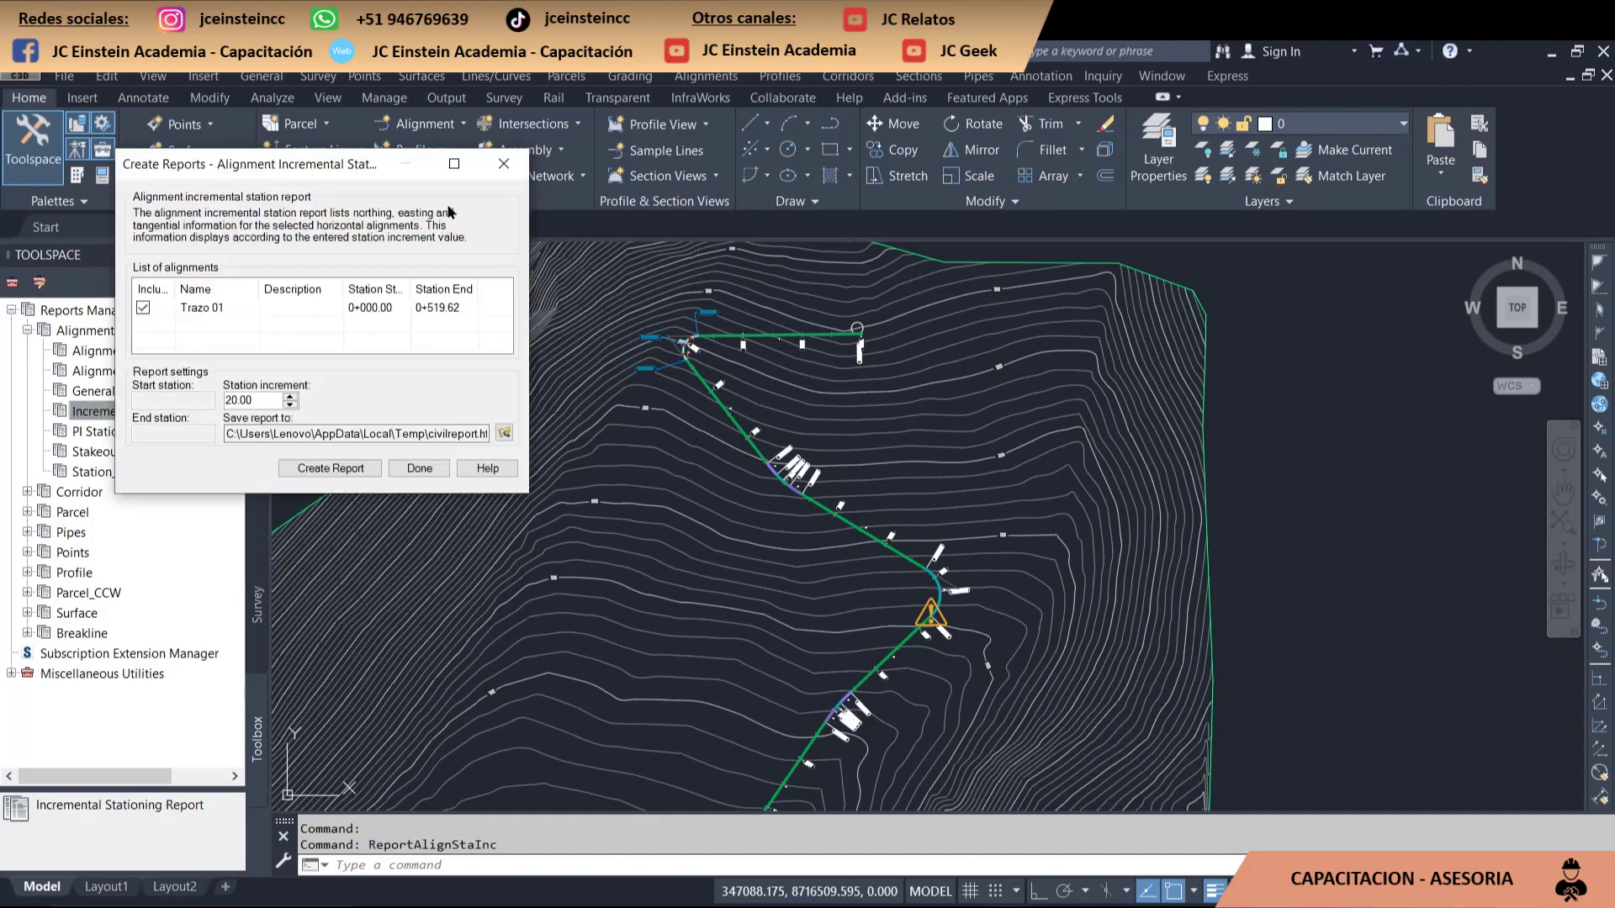
# - Change the report's station increment from 20.00 to 5
pyautogui.moveTo(379, 169); pyautogui.dragTo(958, 291)
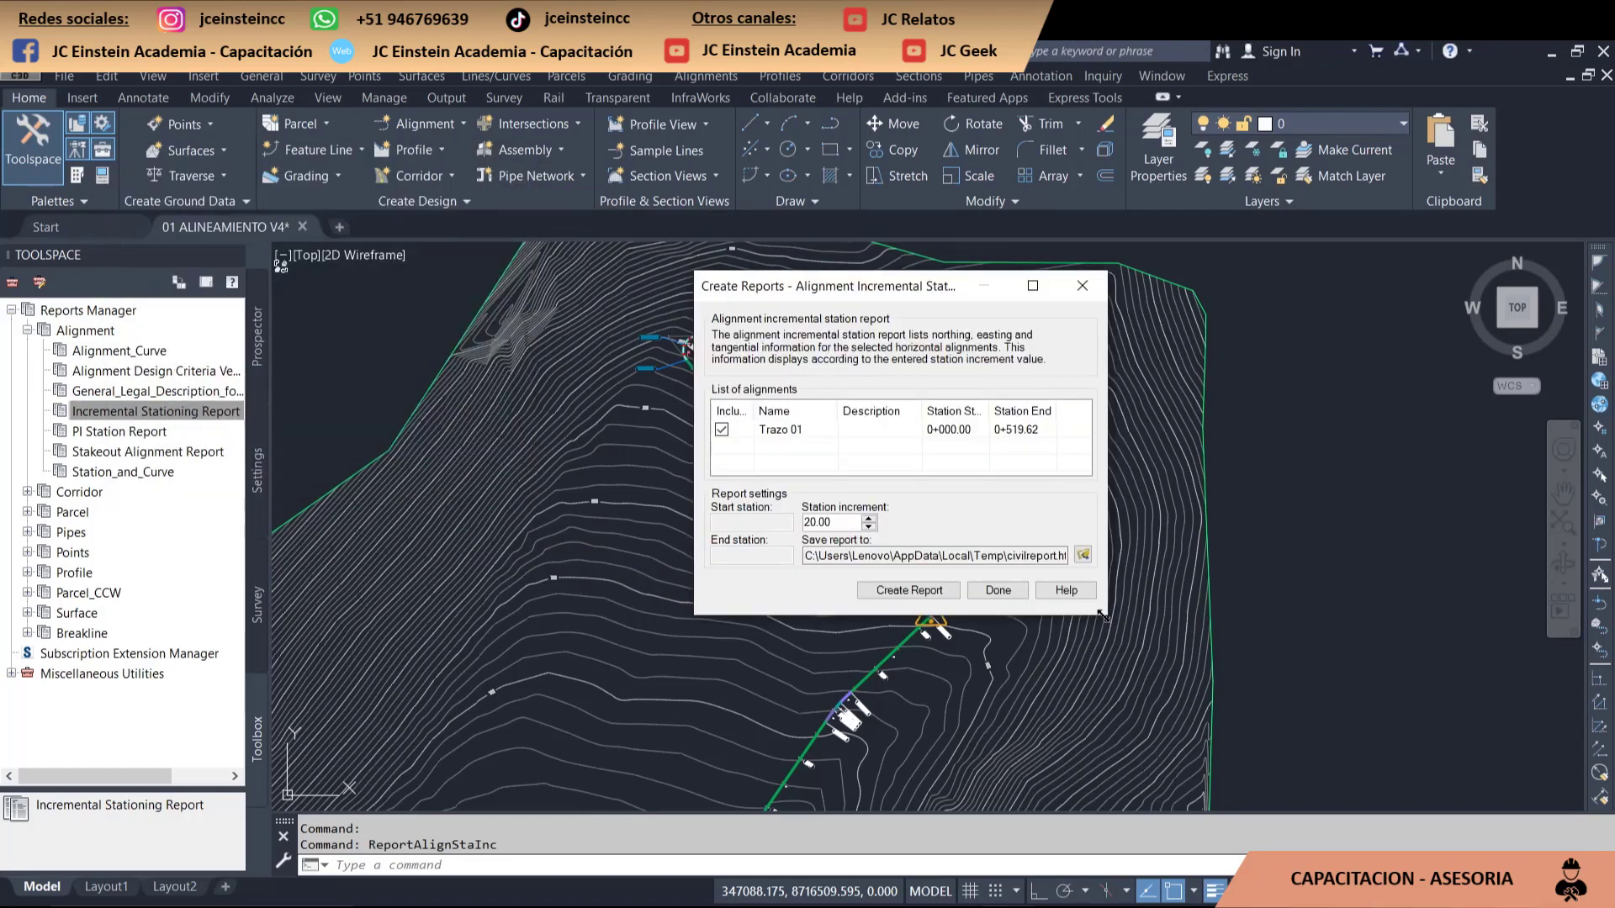
pyautogui.moveTo(1102, 617); pyautogui.dragTo(1343, 693)
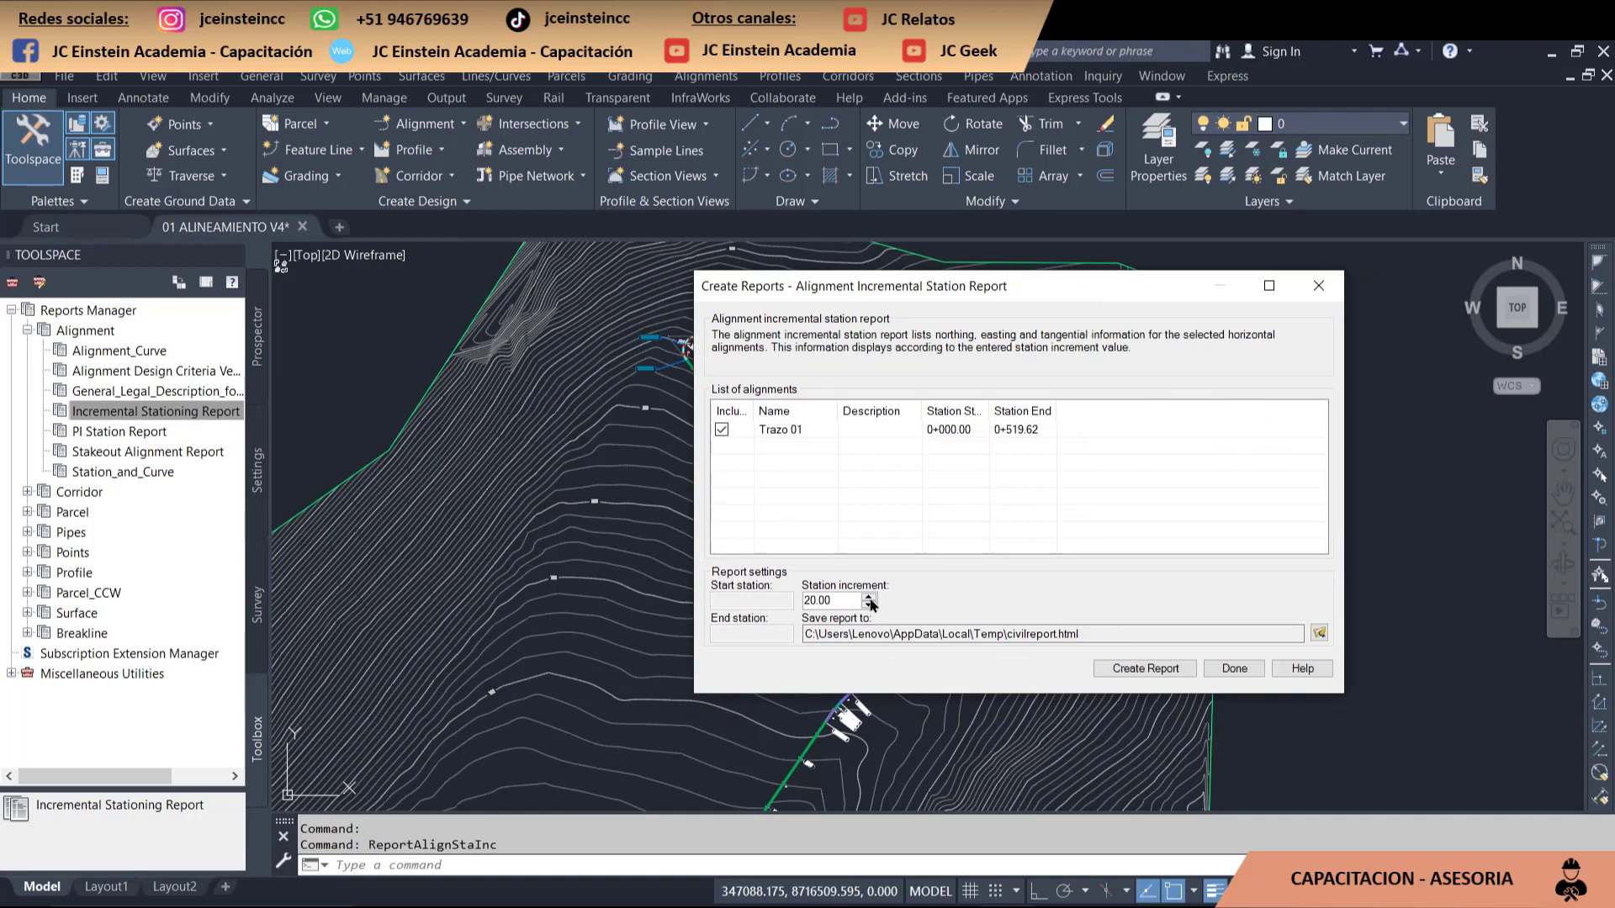
pyautogui.moveTo(850, 602); pyautogui.dragTo(617, 583)
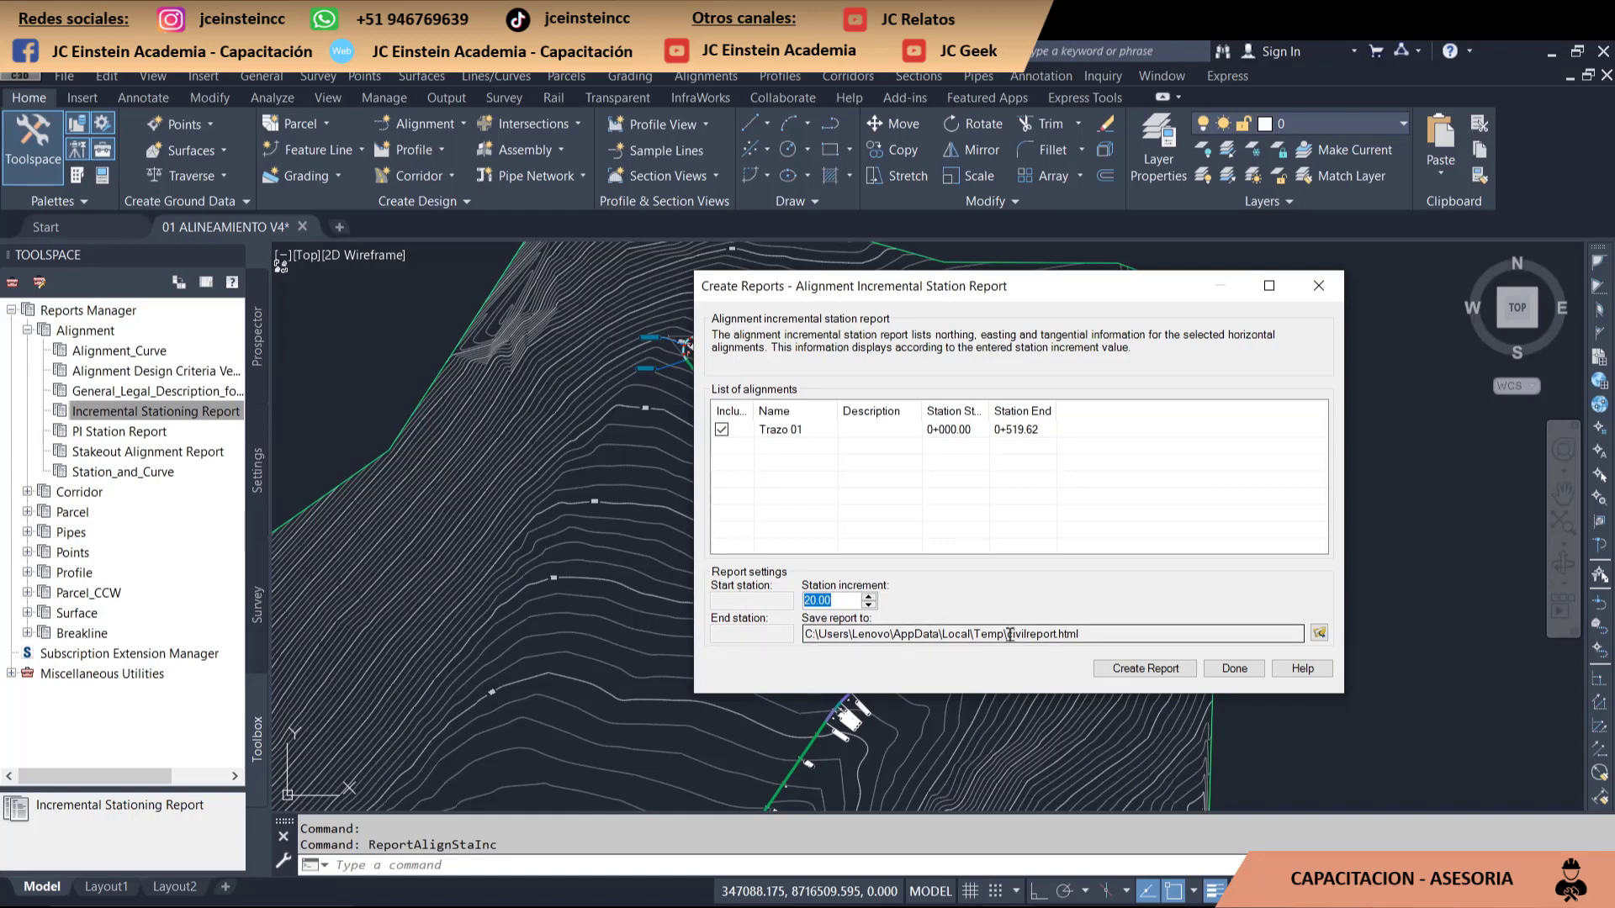
pyautogui.write('5')
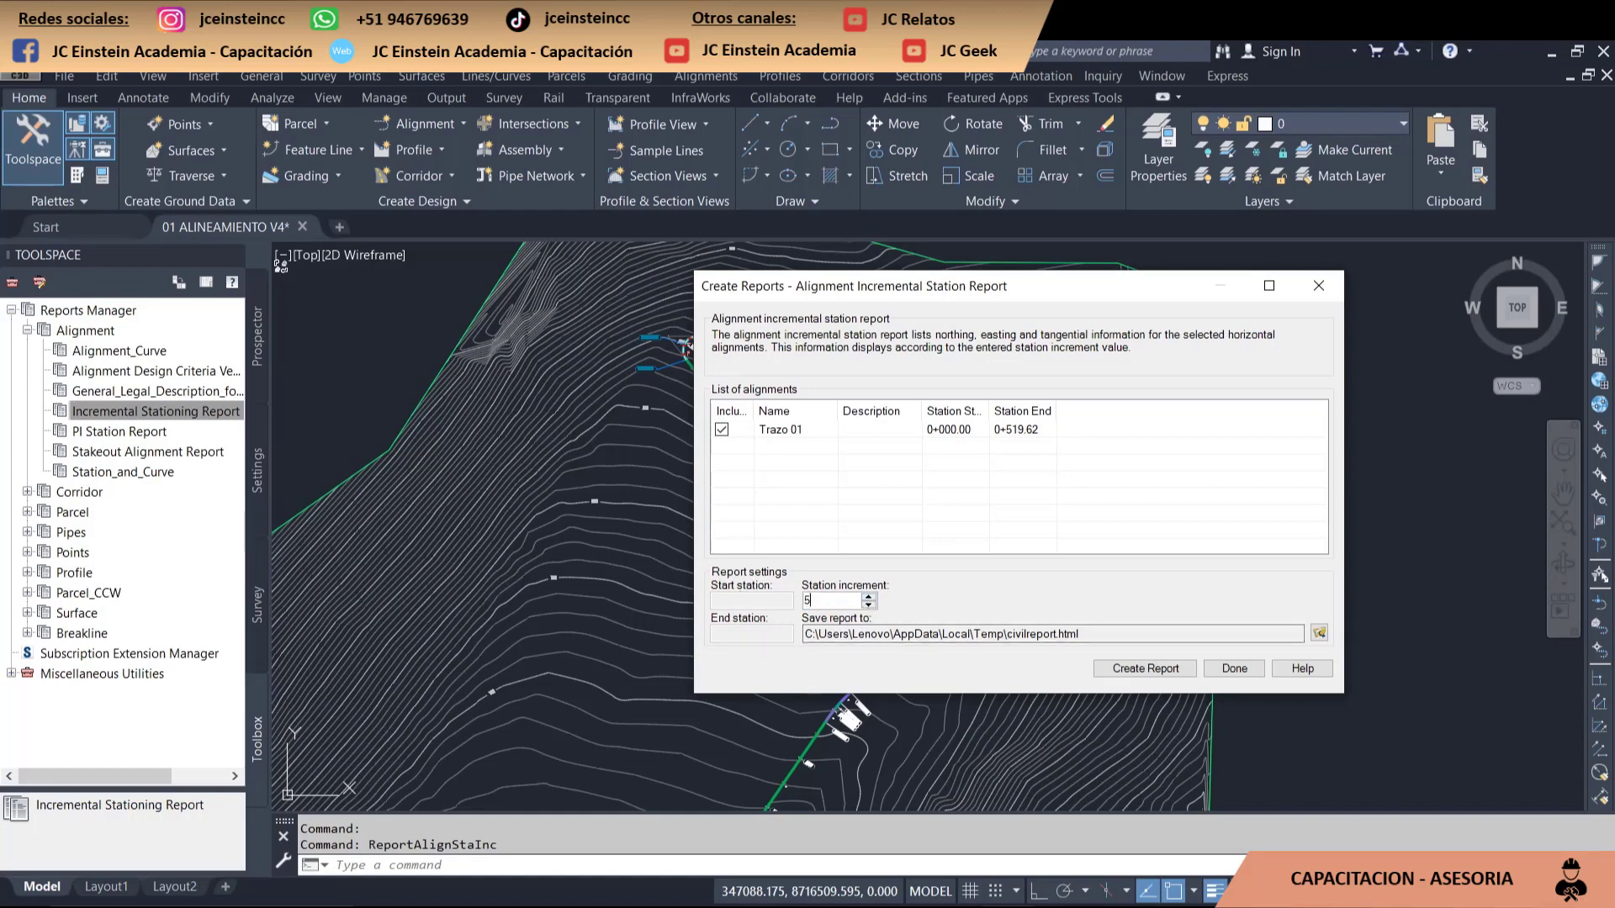
# - Save the report as Excel 97-2003 workbook D:\Reporte01.XLS and create it
pyautogui.click(1319, 635)
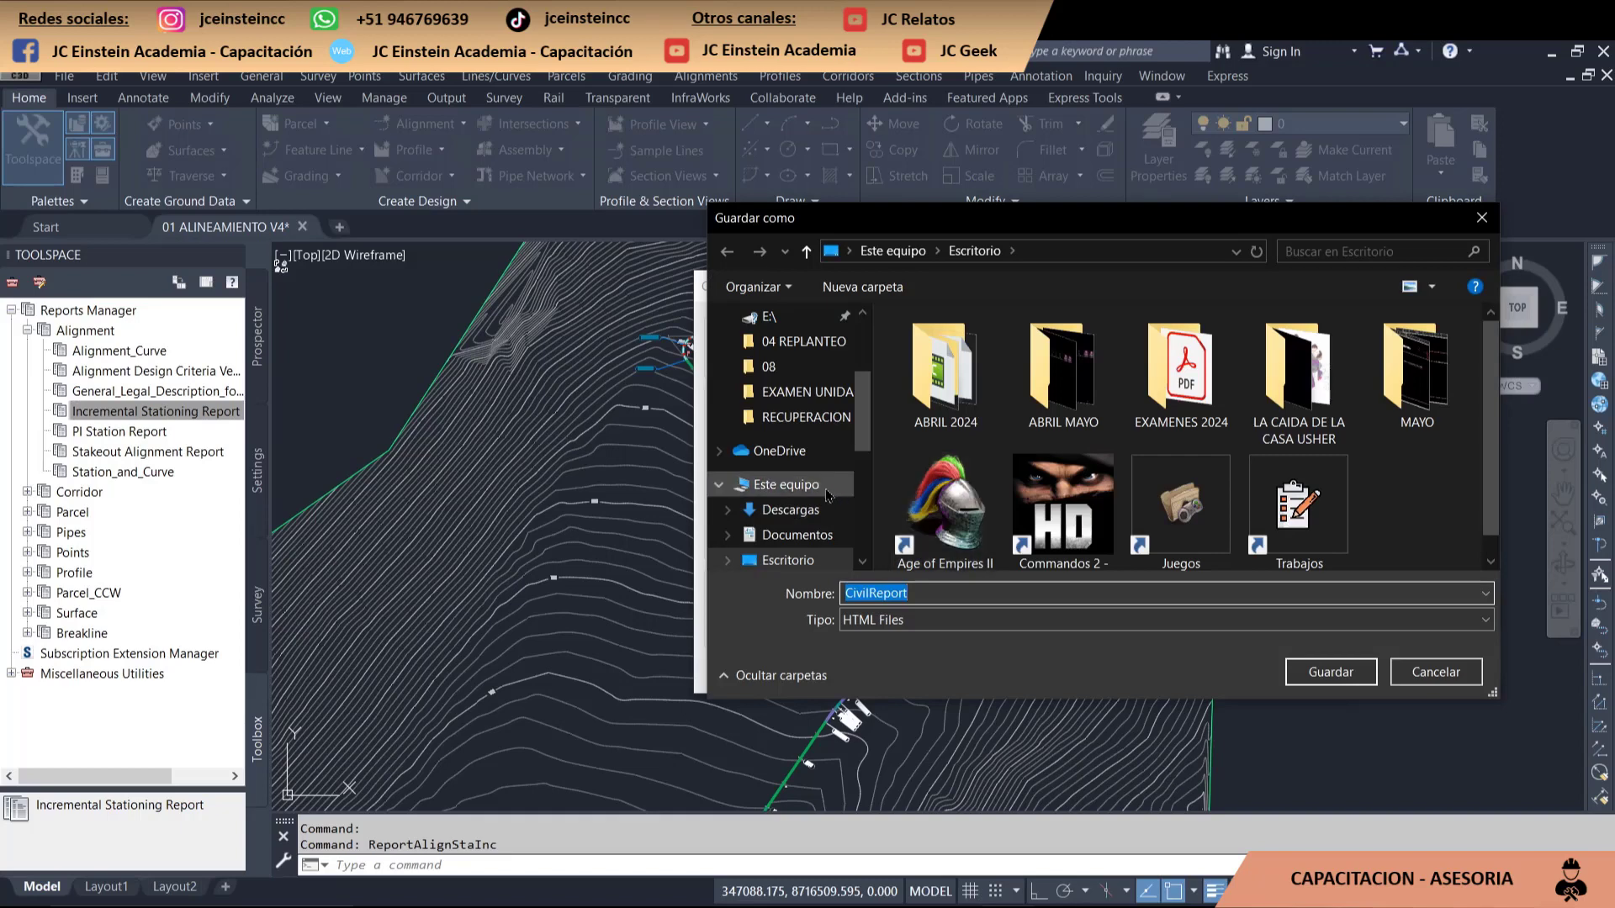
pyautogui.scroll(-3, 826, 496)
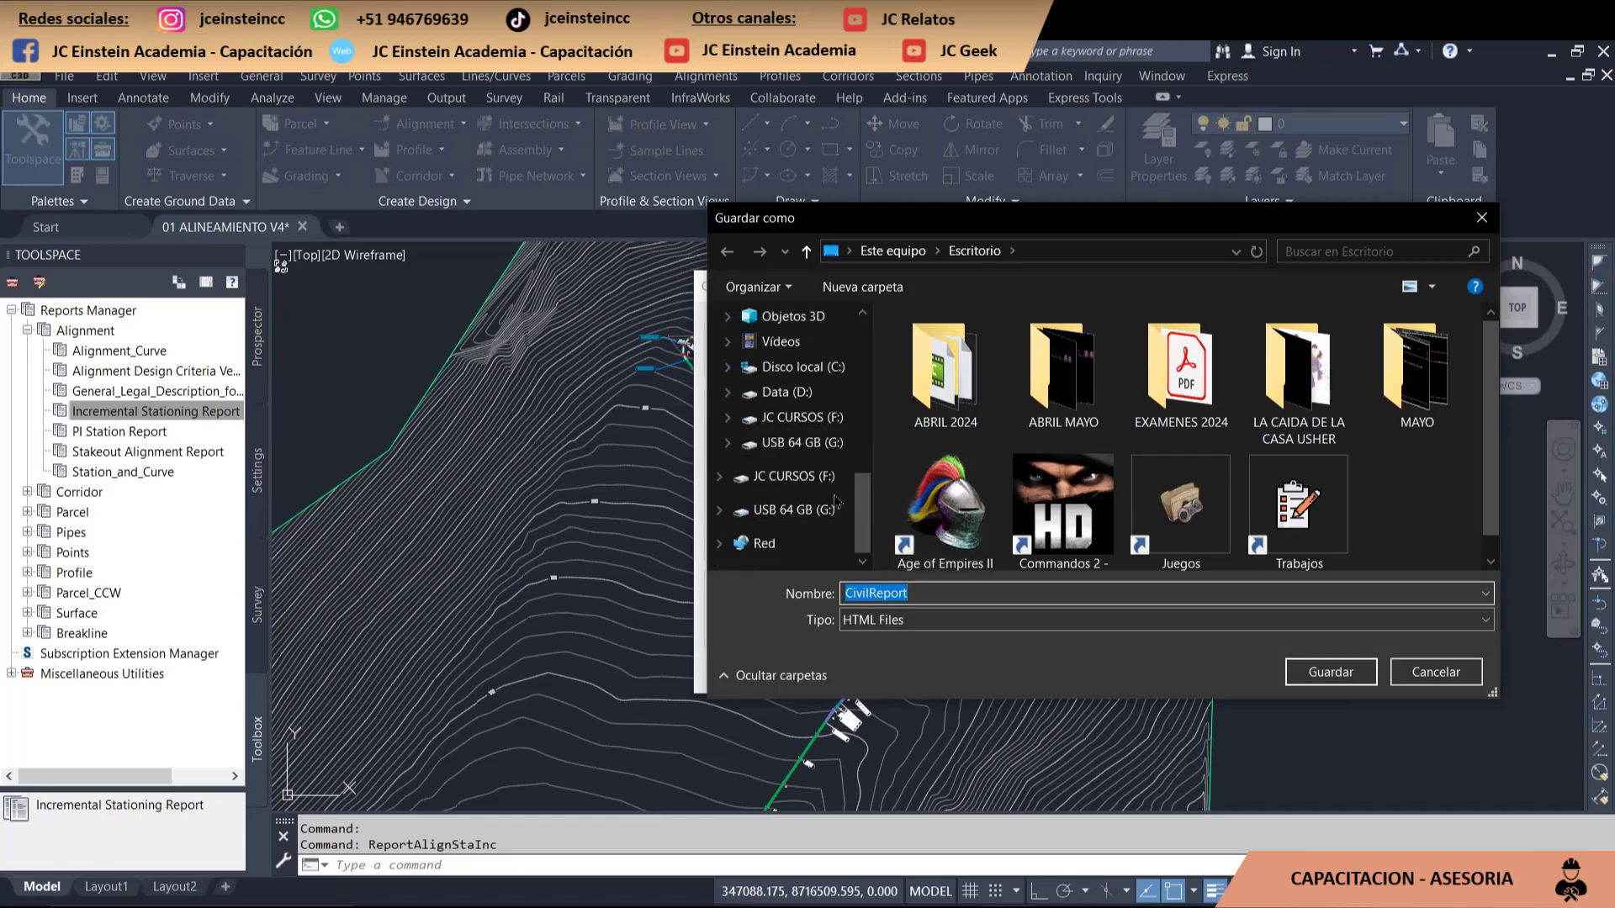
pyautogui.click(791, 392)
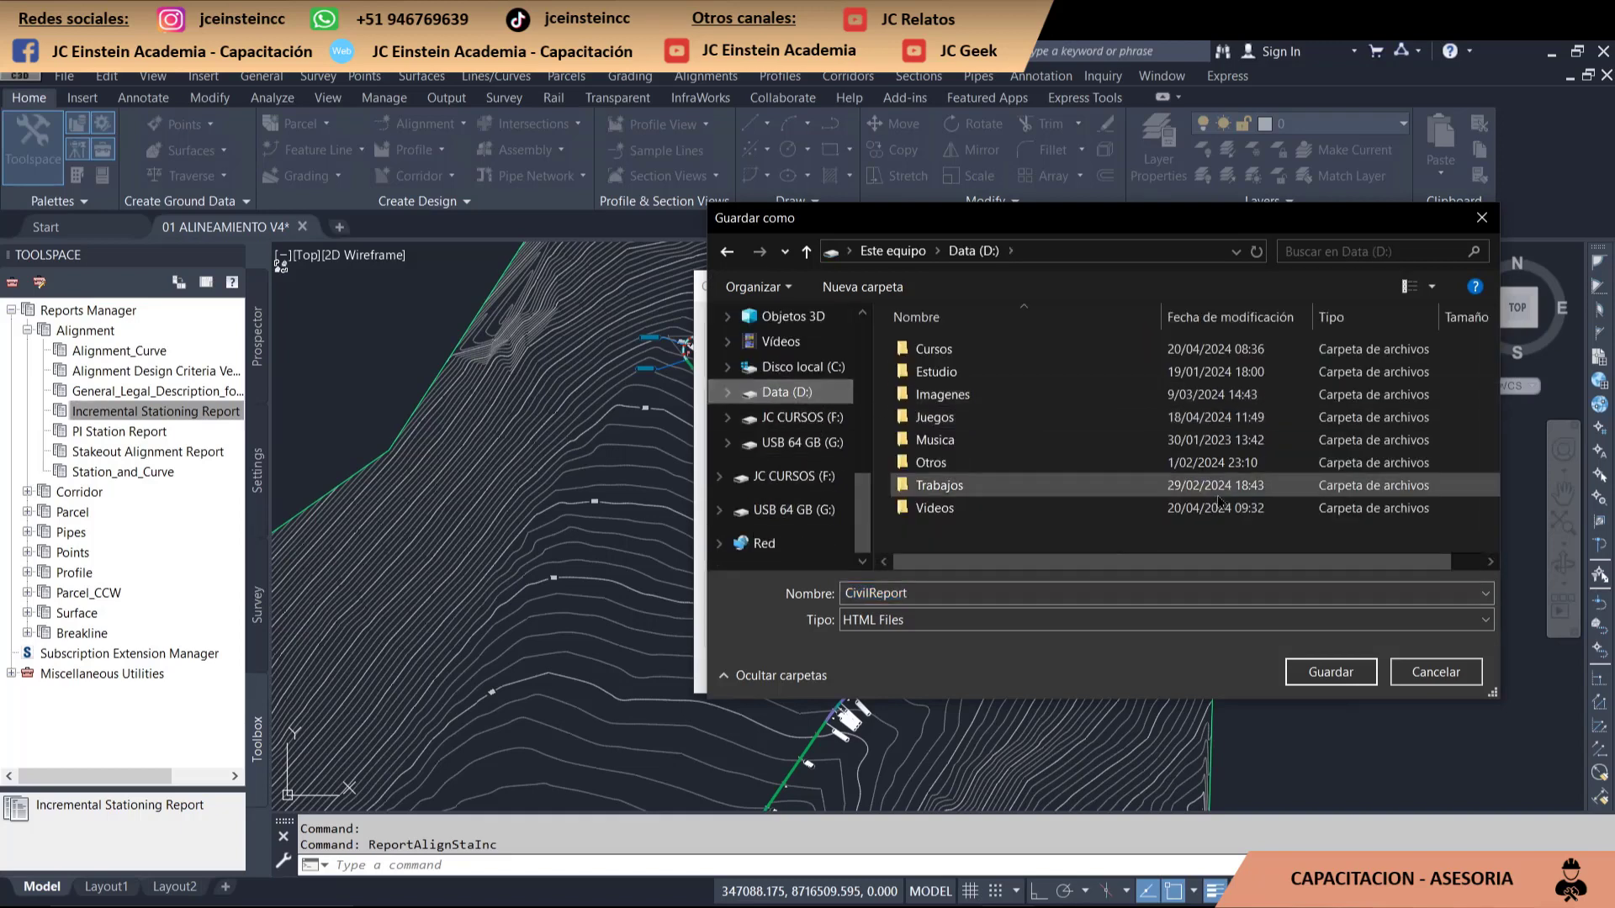
pyautogui.click(990, 623)
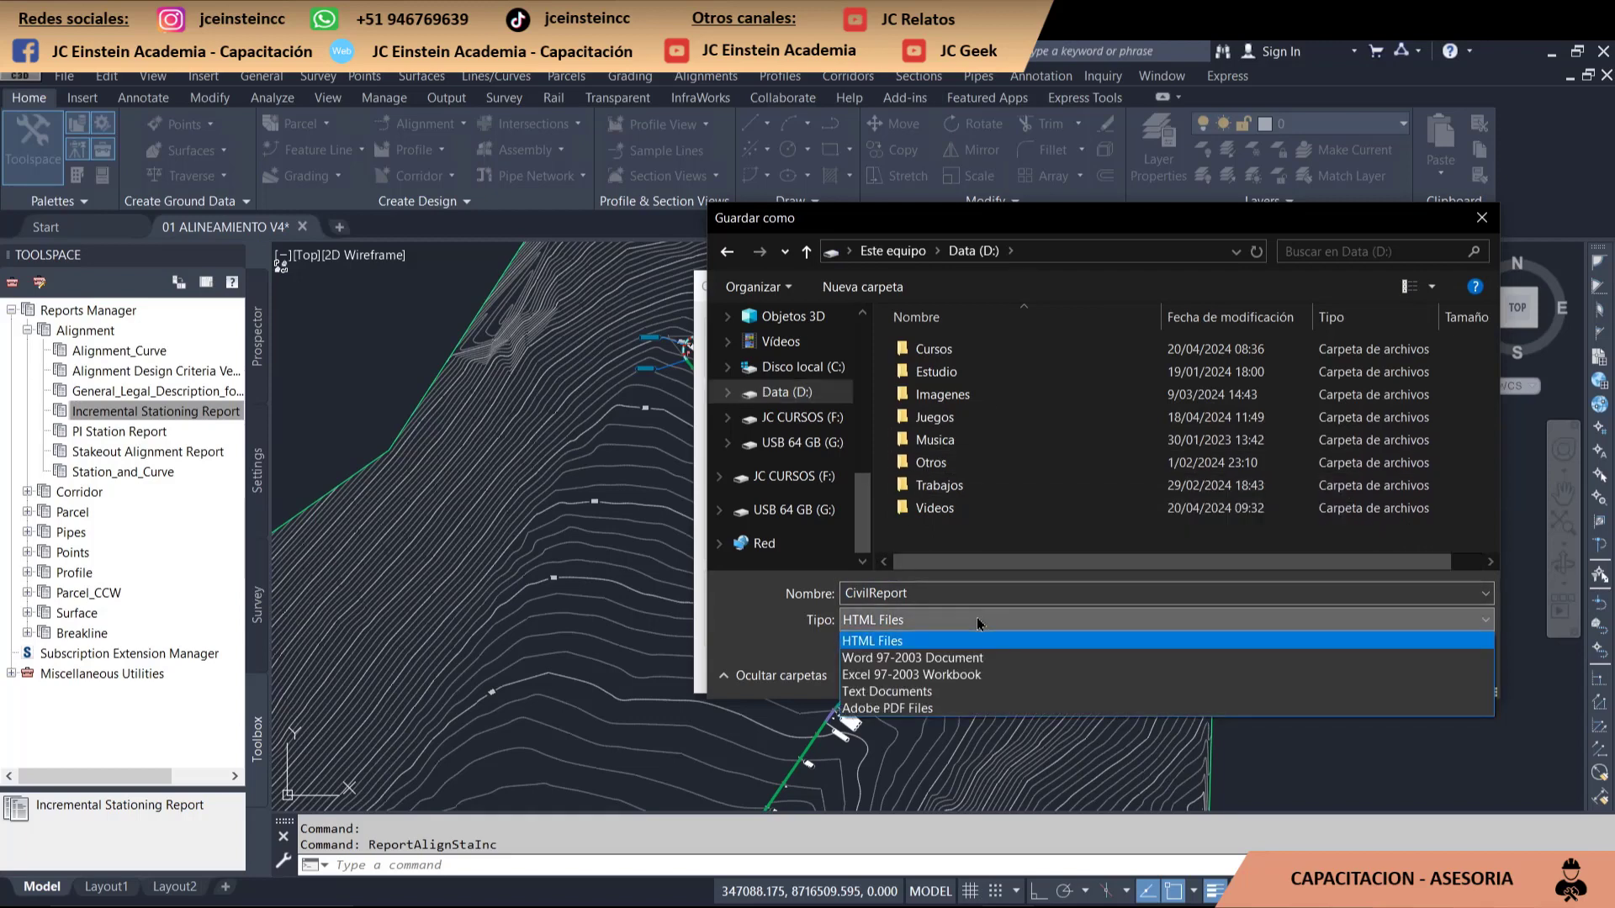
pyautogui.click(942, 681)
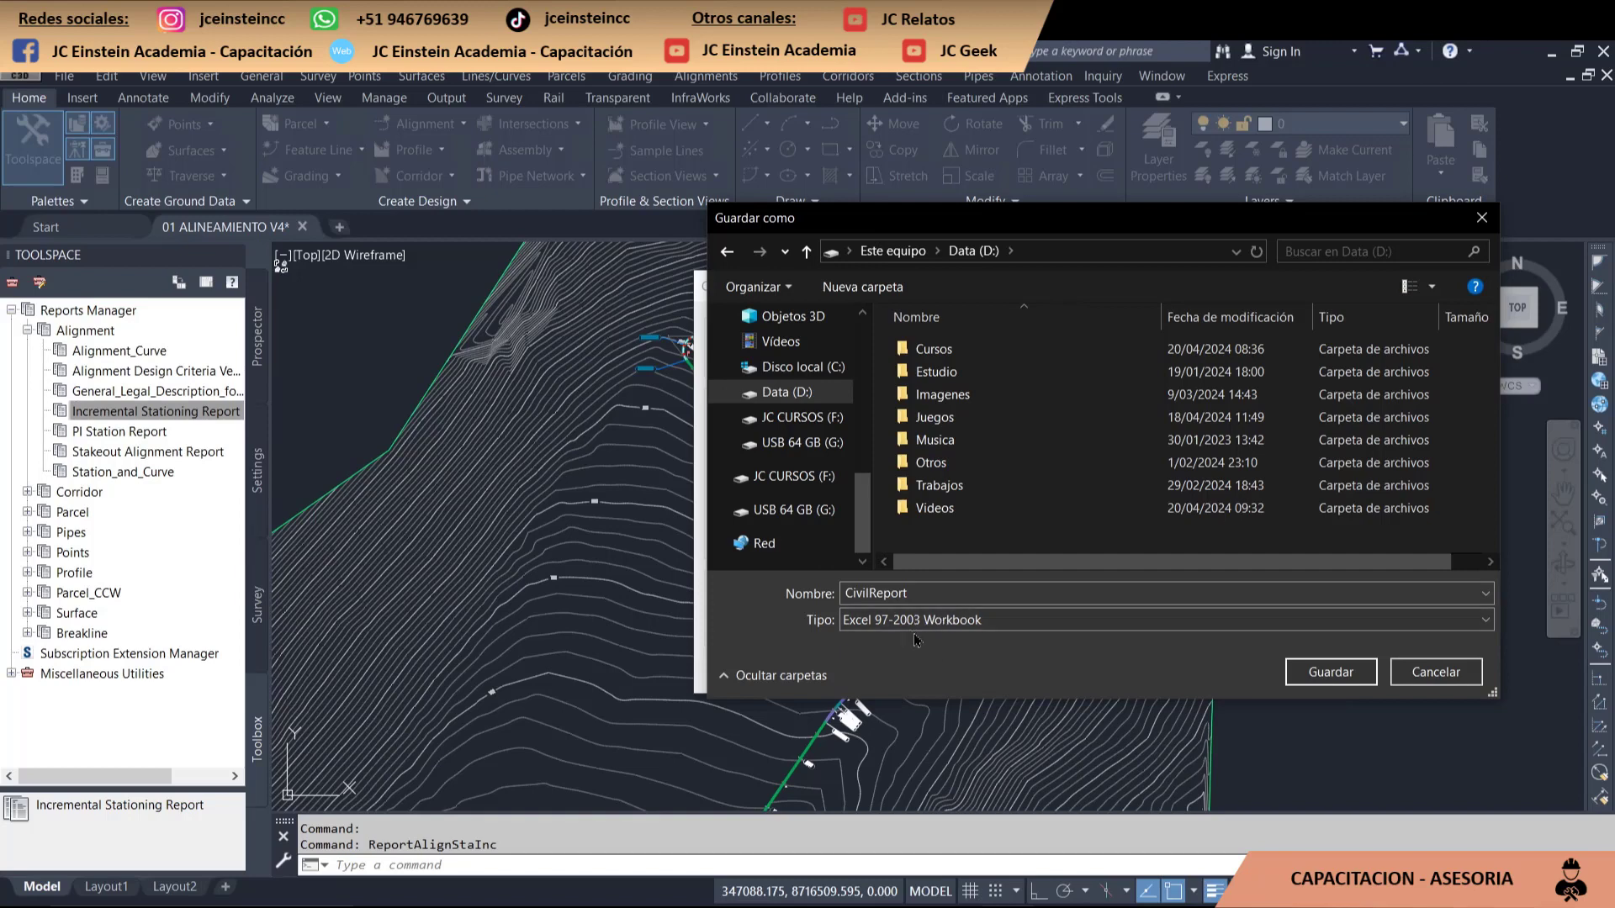
pyautogui.click(928, 590)
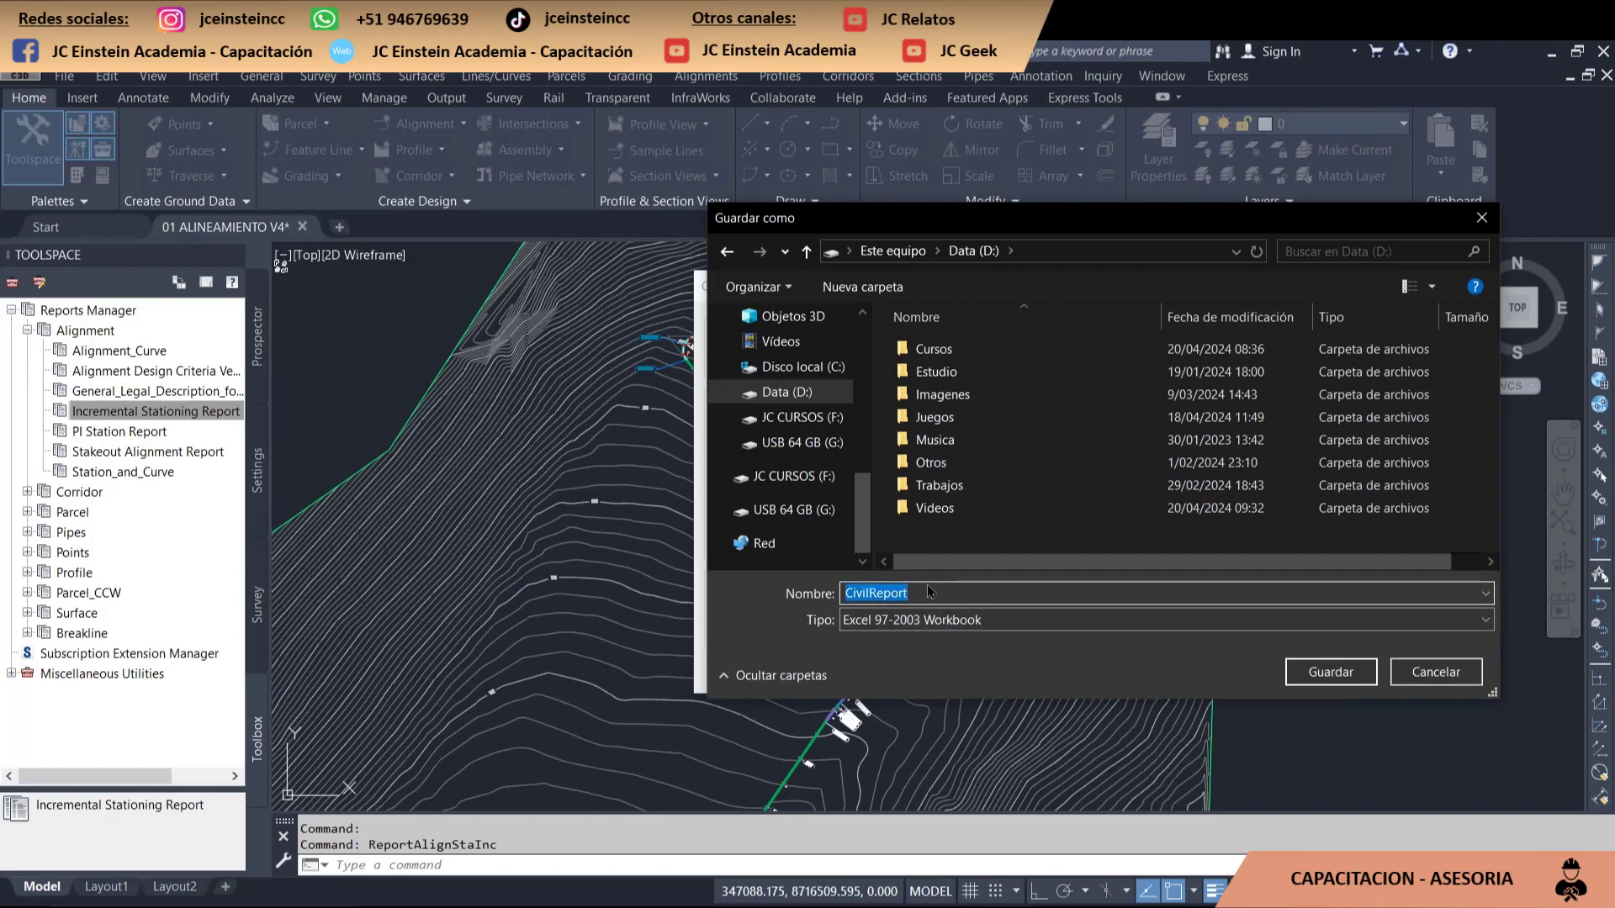
pyautogui.write('R')
pyautogui.click(1331, 672)
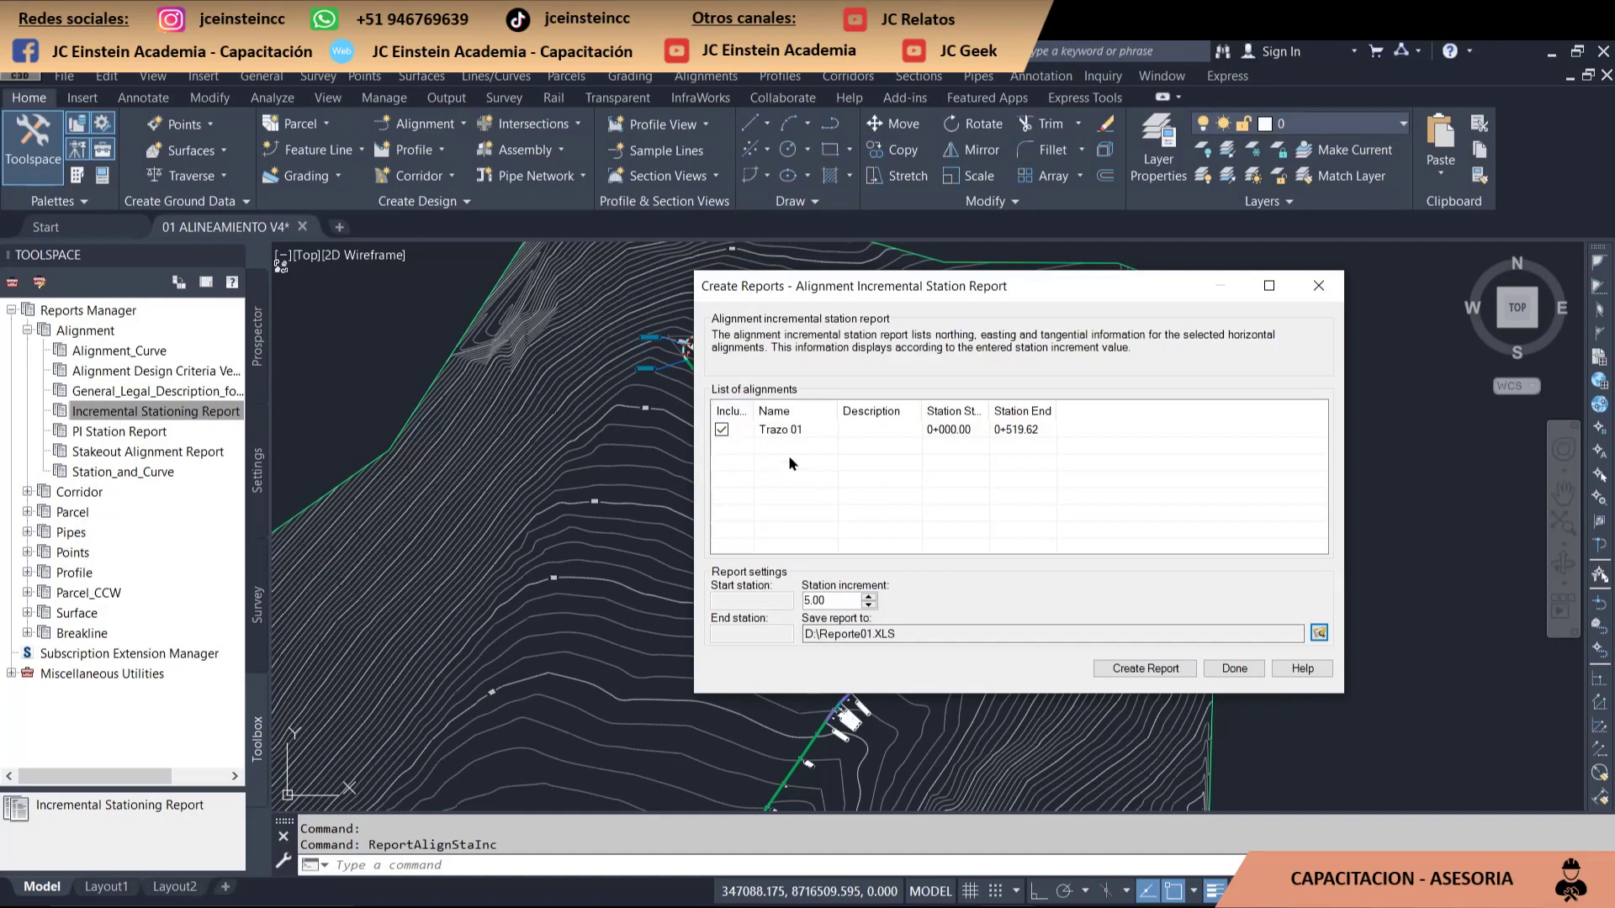
pyautogui.click(1158, 673)
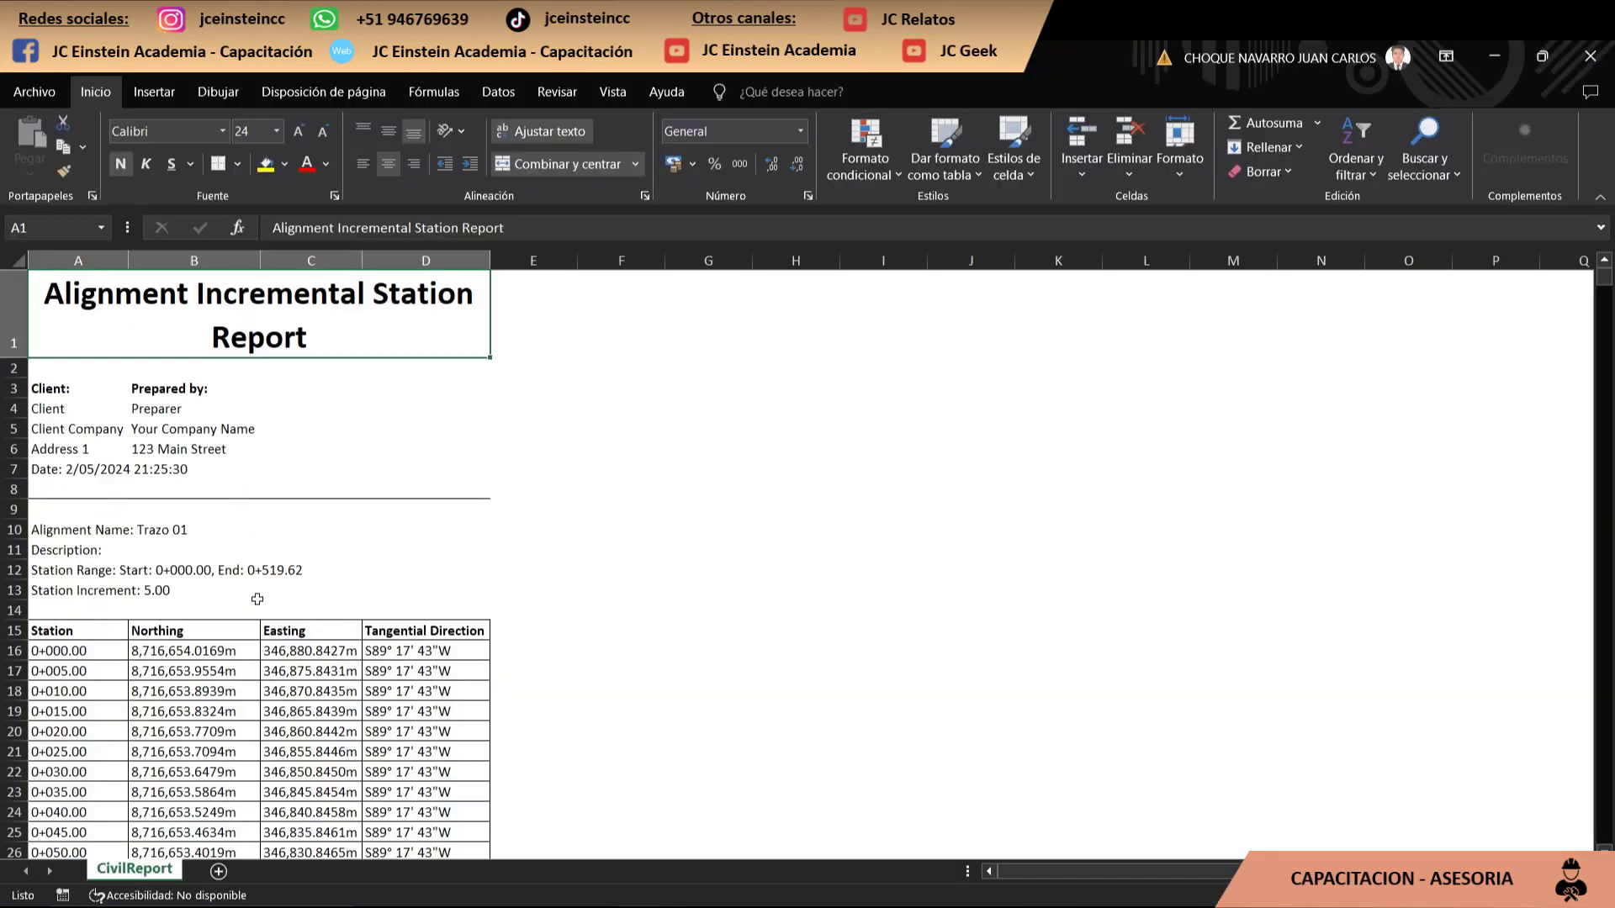
# - Scroll through the report and inspect the station table starting at row 16
pyautogui.scroll(-1, 533, 699)
pyautogui.scroll(-3, 534, 699)
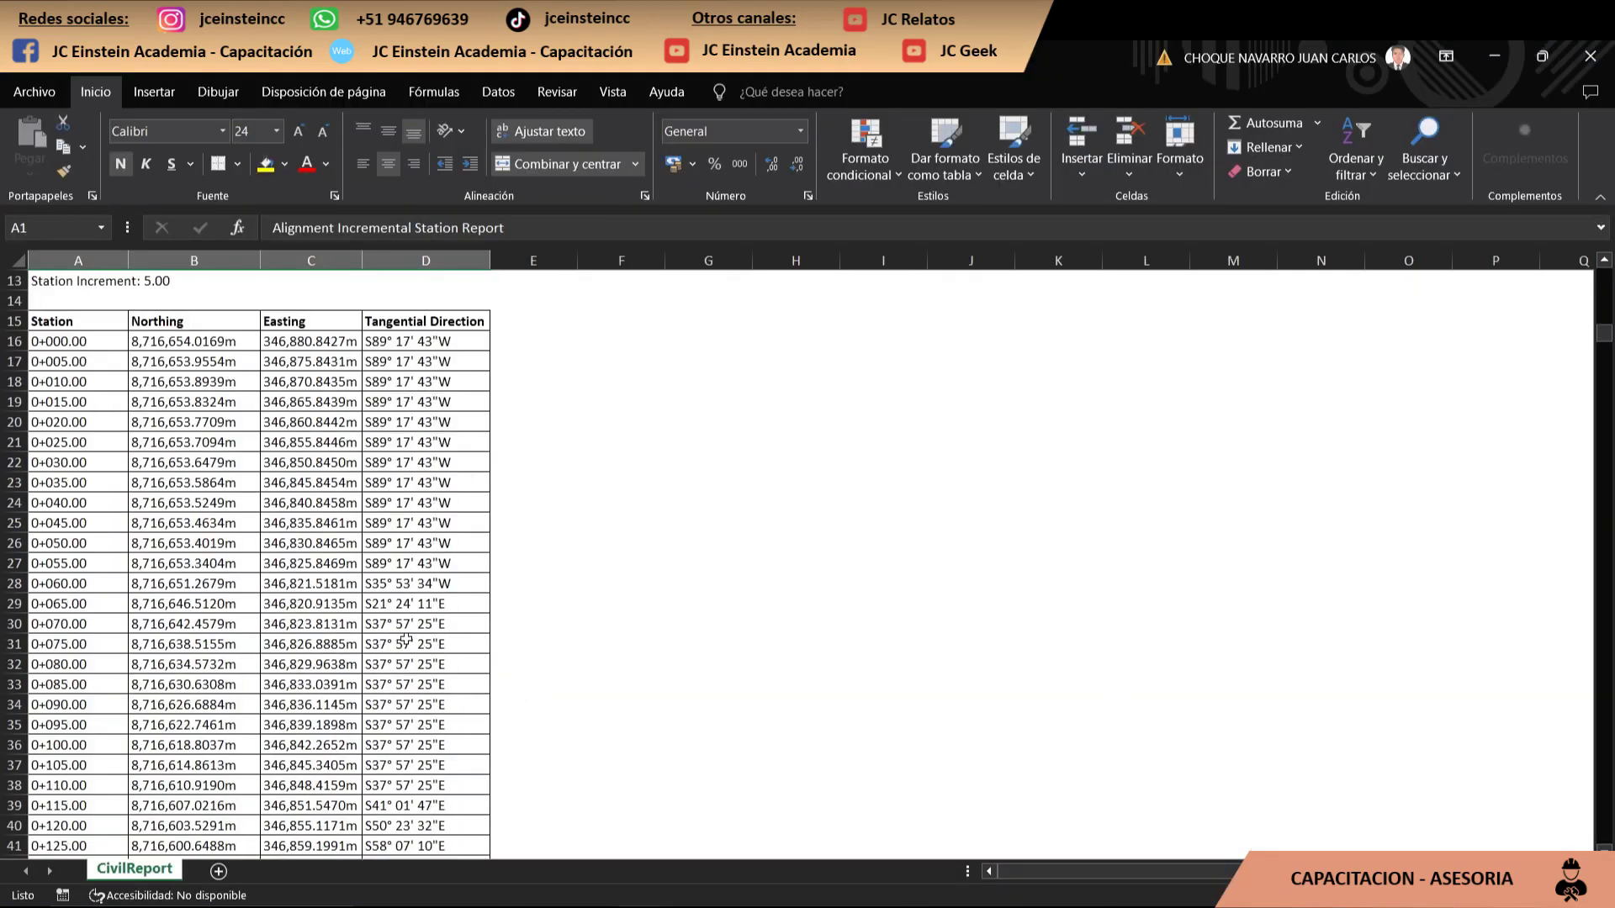
pyautogui.click(94, 344)
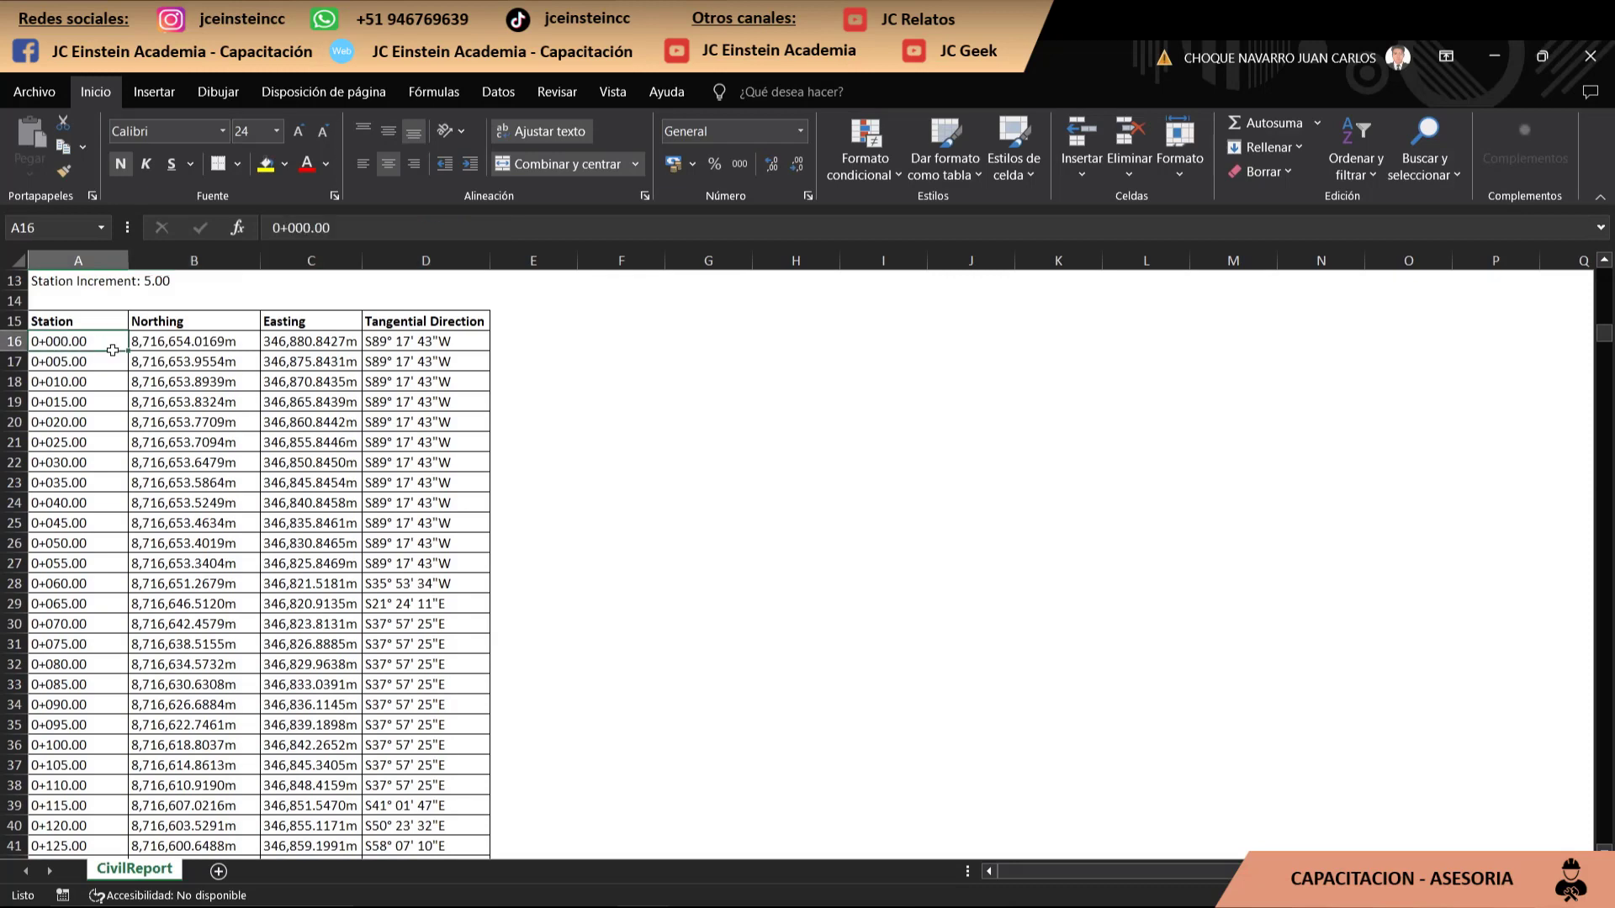
pyautogui.click(165, 350)
pyautogui.click(391, 352)
pyautogui.click(67, 342)
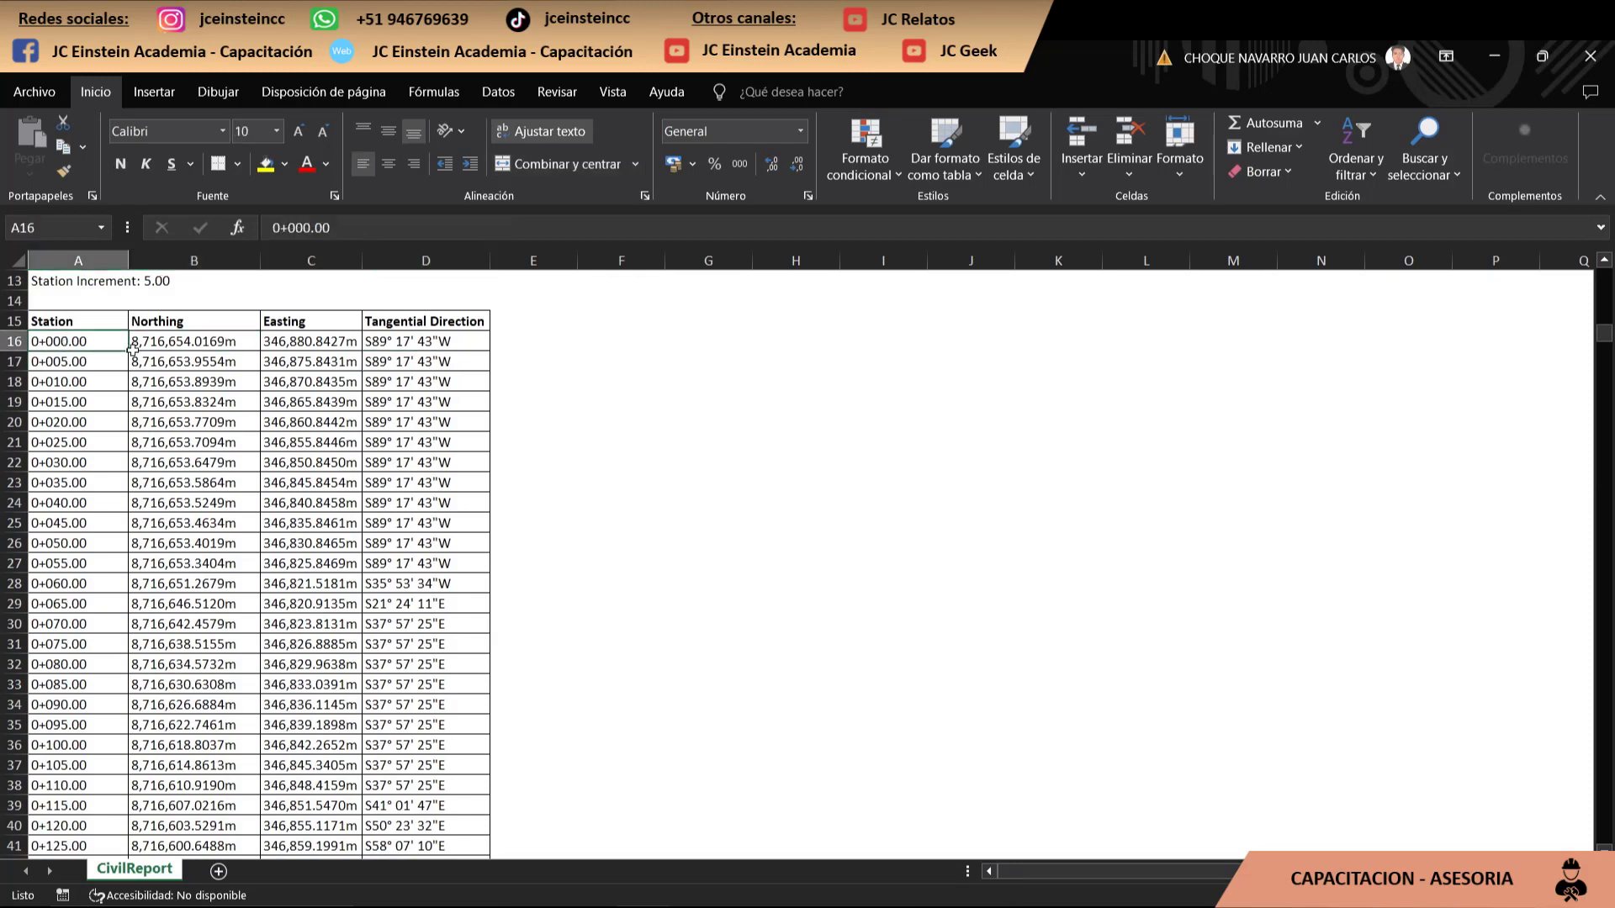
pyautogui.moveTo(133, 350); pyautogui.dragTo(455, 765)
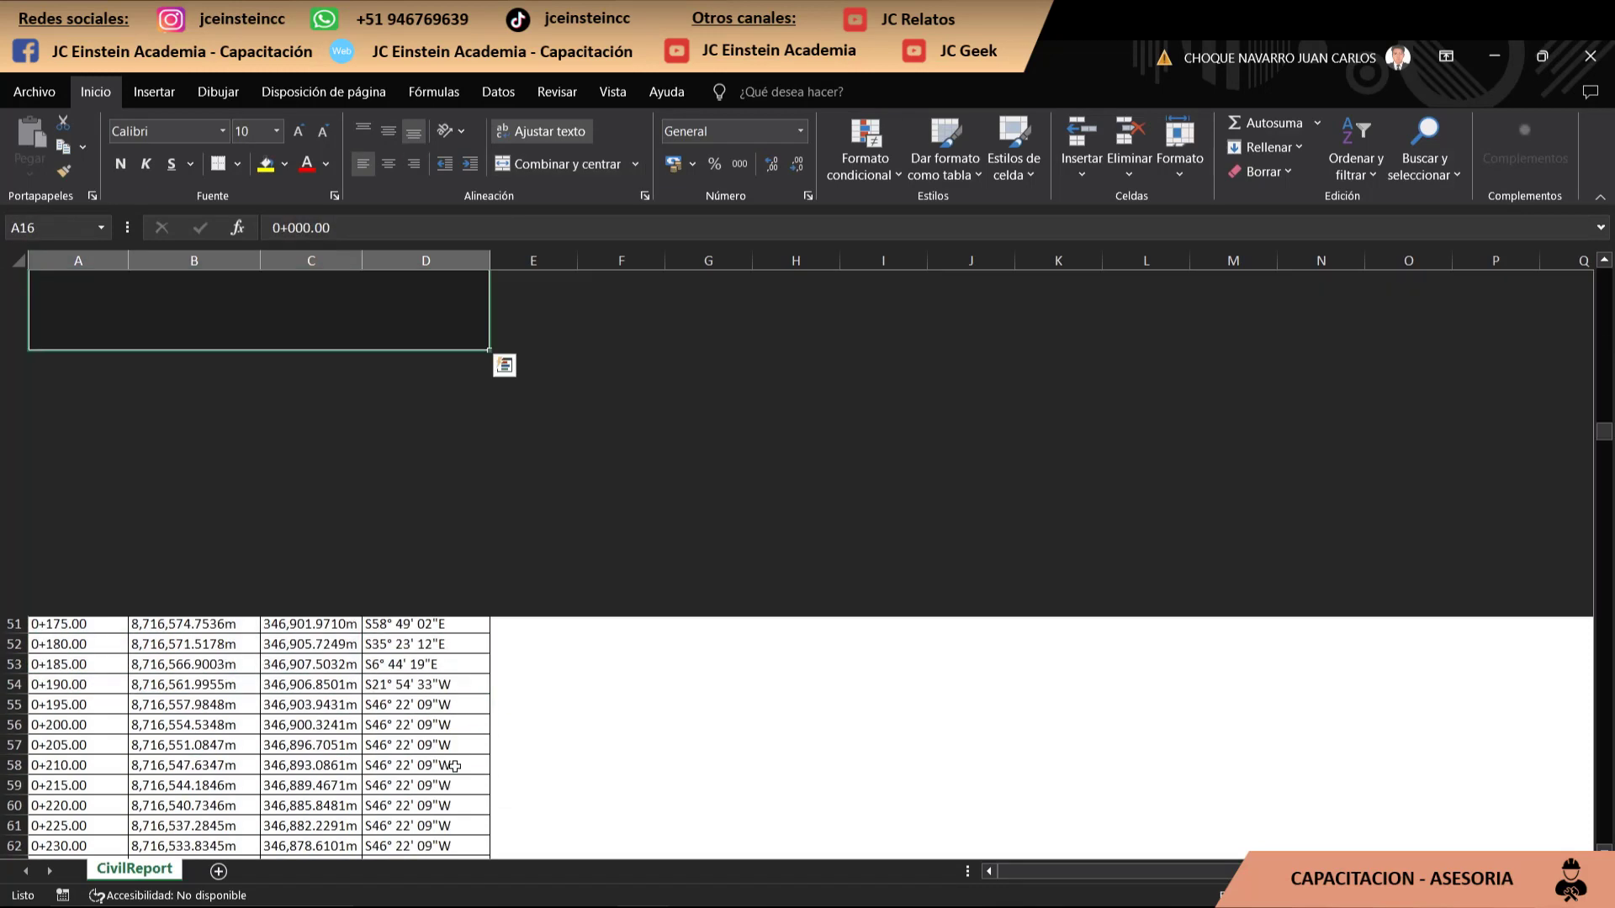
pyautogui.scroll(-10, 454, 765)
pyautogui.scroll(10, 454, 765)
pyautogui.scroll(9, 454, 765)
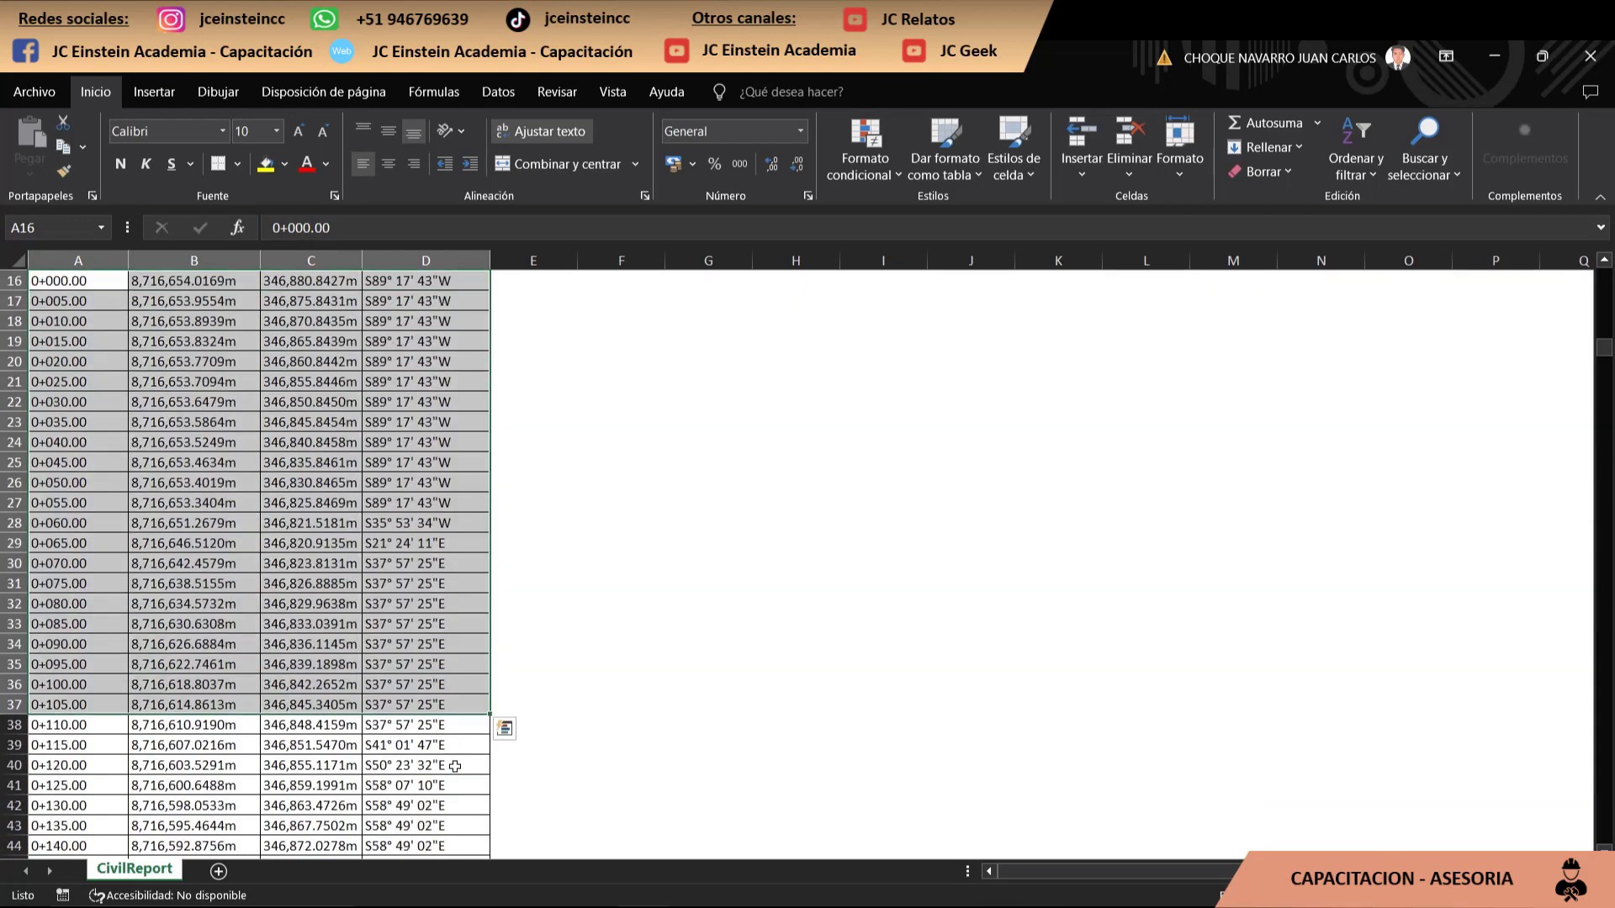
pyautogui.scroll(-5, 454, 765)
pyautogui.scroll(-6, 454, 765)
pyautogui.scroll(-19, 454, 765)
pyautogui.scroll(-5, 454, 765)
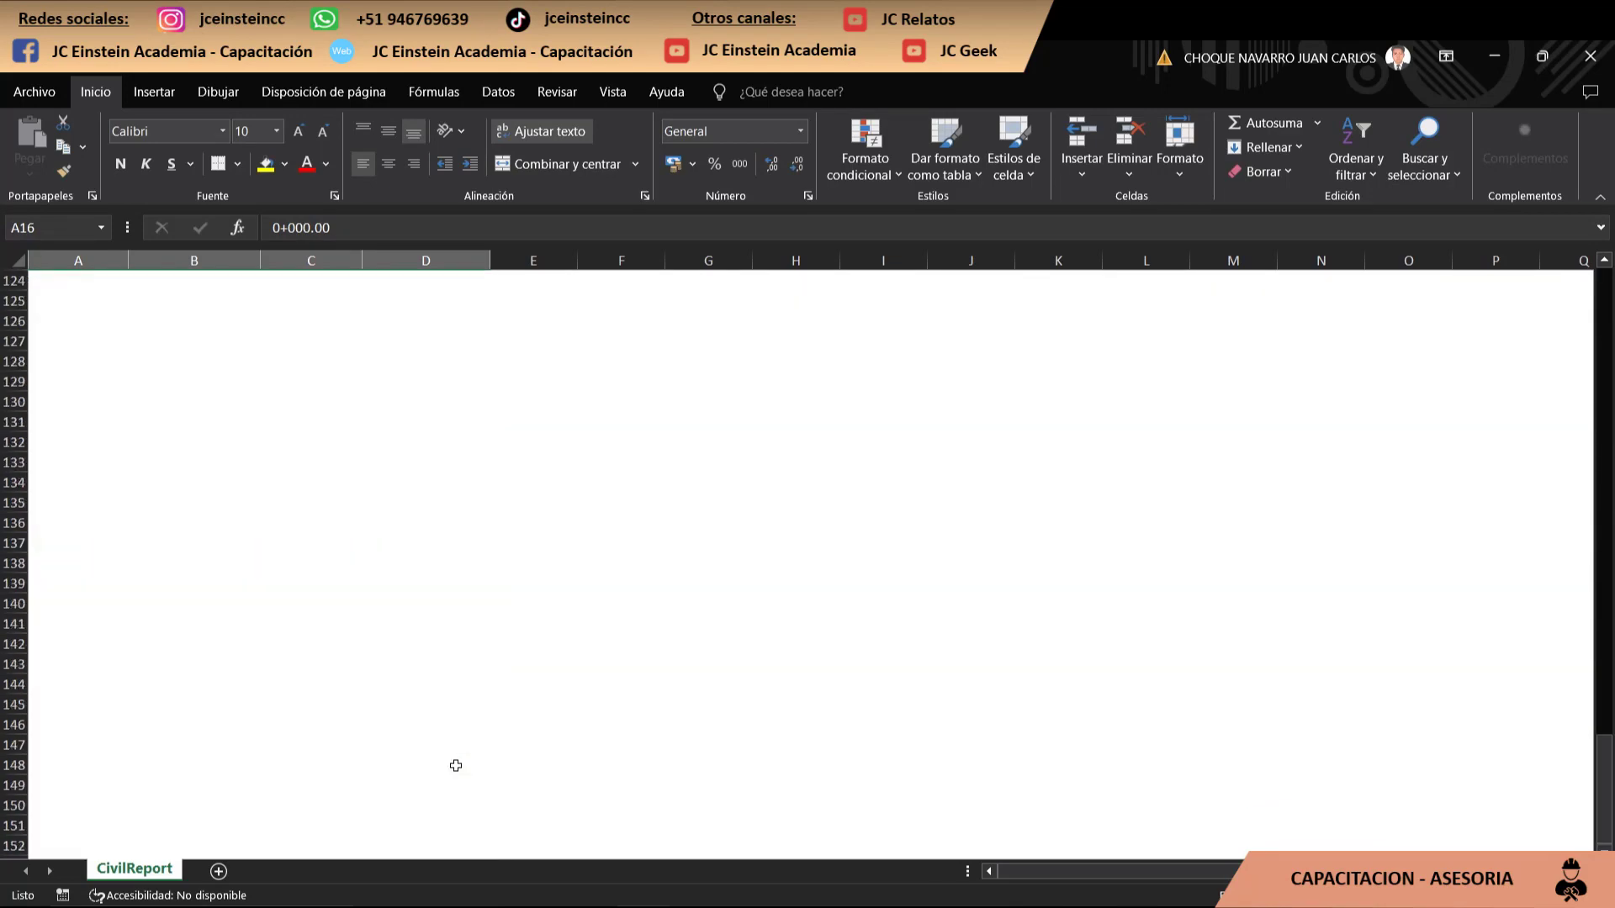
pyautogui.scroll(20, 455, 765)
pyautogui.scroll(4, 455, 765)
pyautogui.scroll(9, 455, 766)
pyautogui.scroll(3, 455, 765)
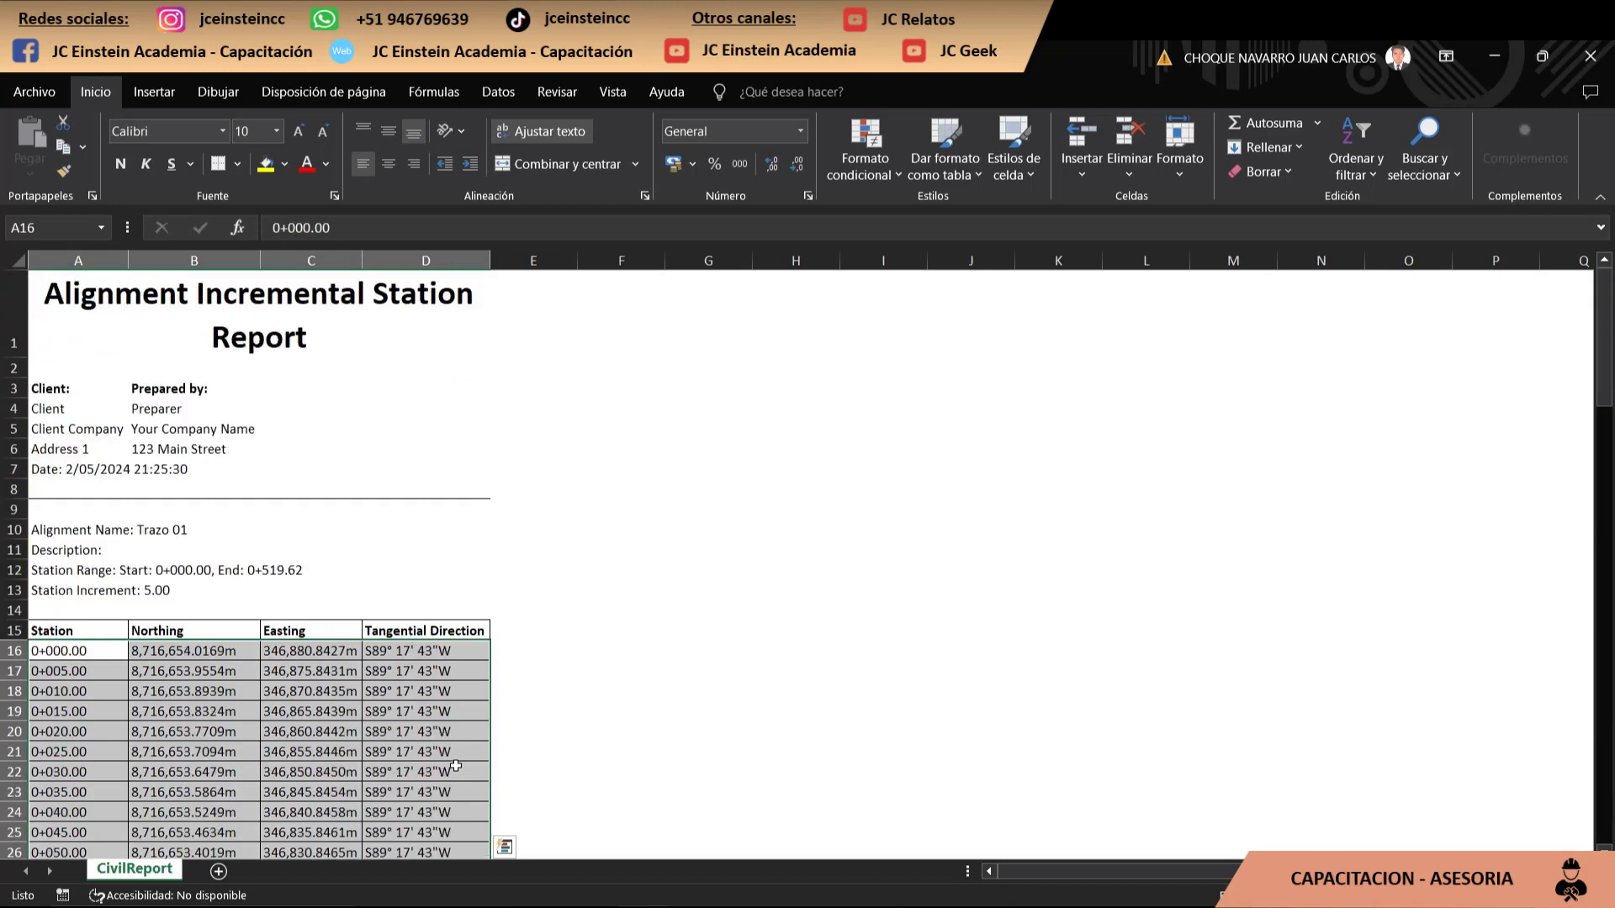
pyautogui.scroll(-2, 455, 766)
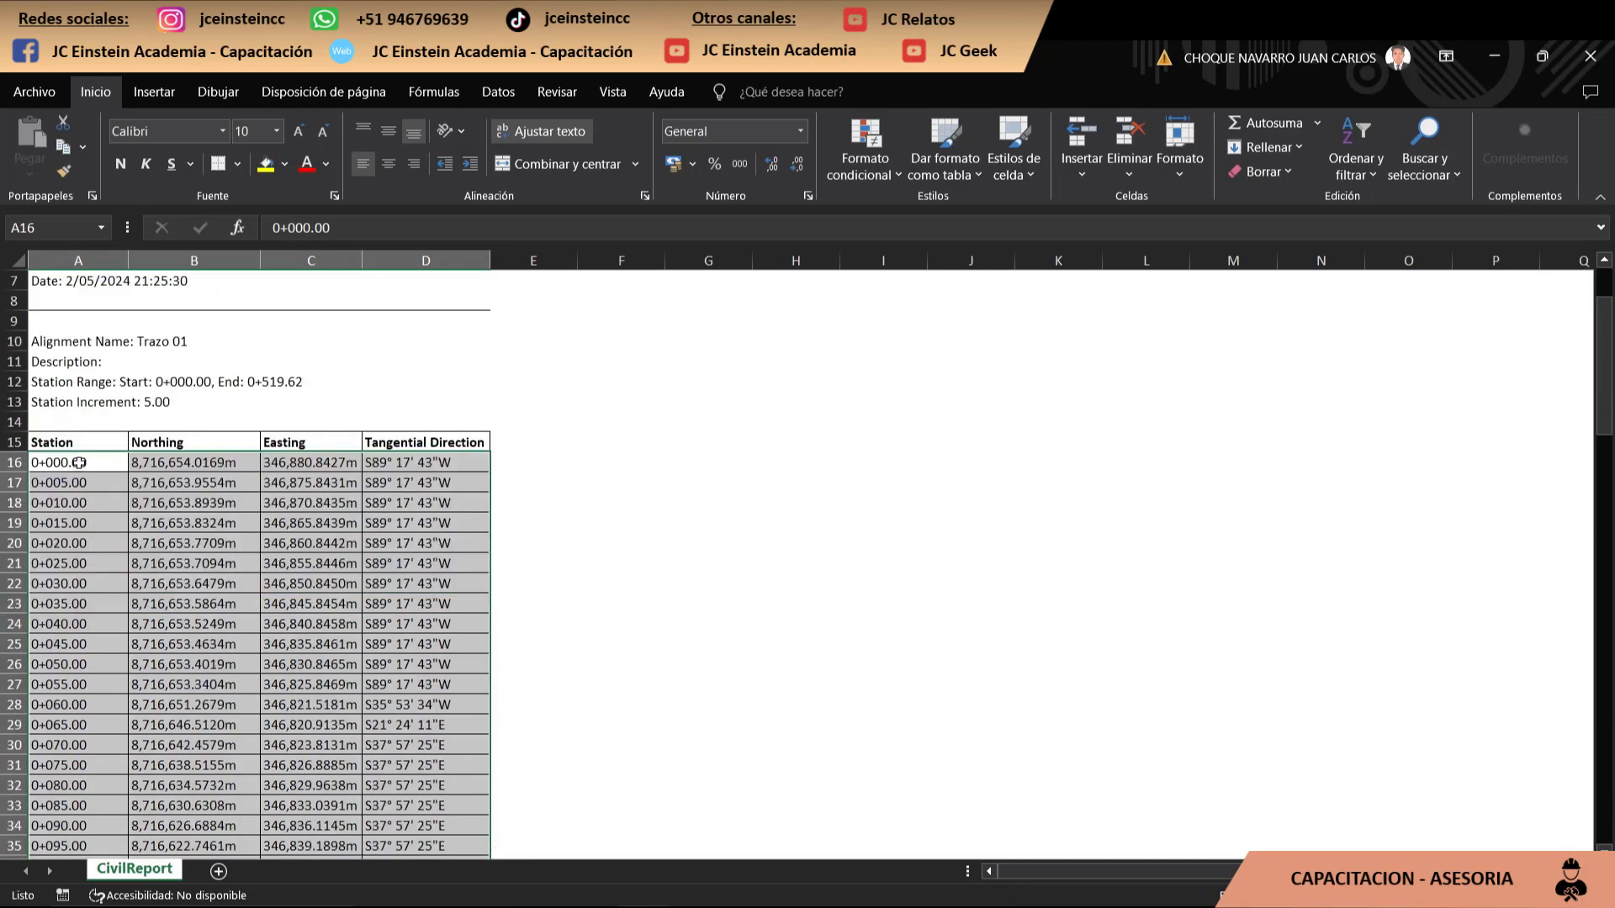
# - Copy the station values from 0+000.00 down to 0+519.62
pyautogui.moveTo(78, 463)
pyautogui.mouseDown()
pyautogui.moveTo(134, 897)
pyautogui.moveTo(92, 858)
pyautogui.mouseUp()
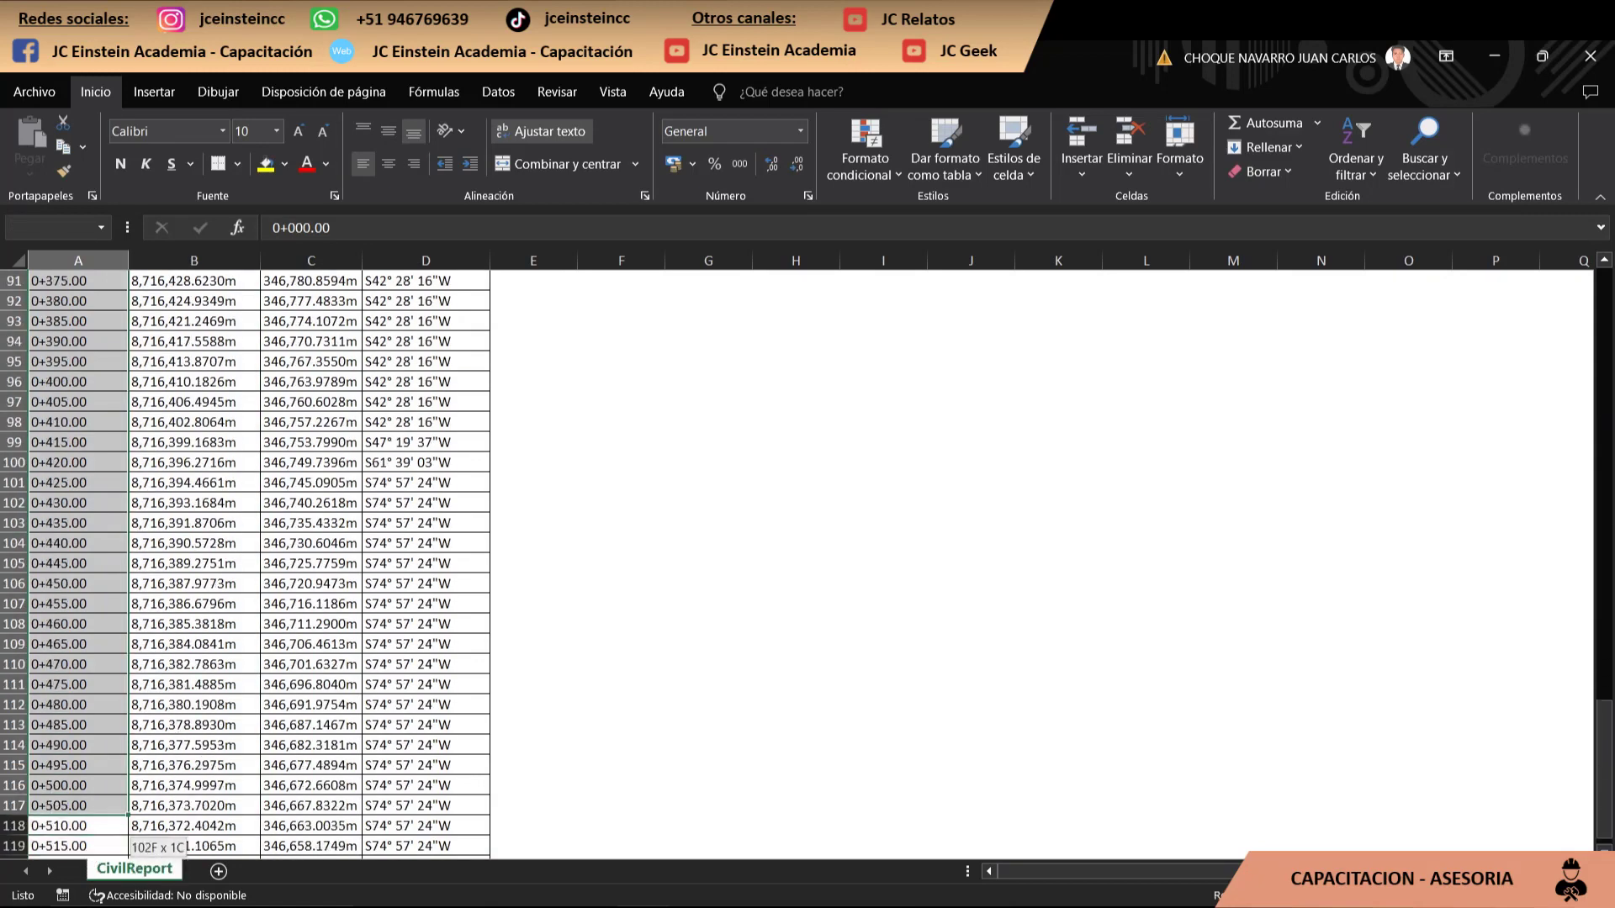
pyautogui.moveTo(92, 858); pyautogui.dragTo(94, 833)
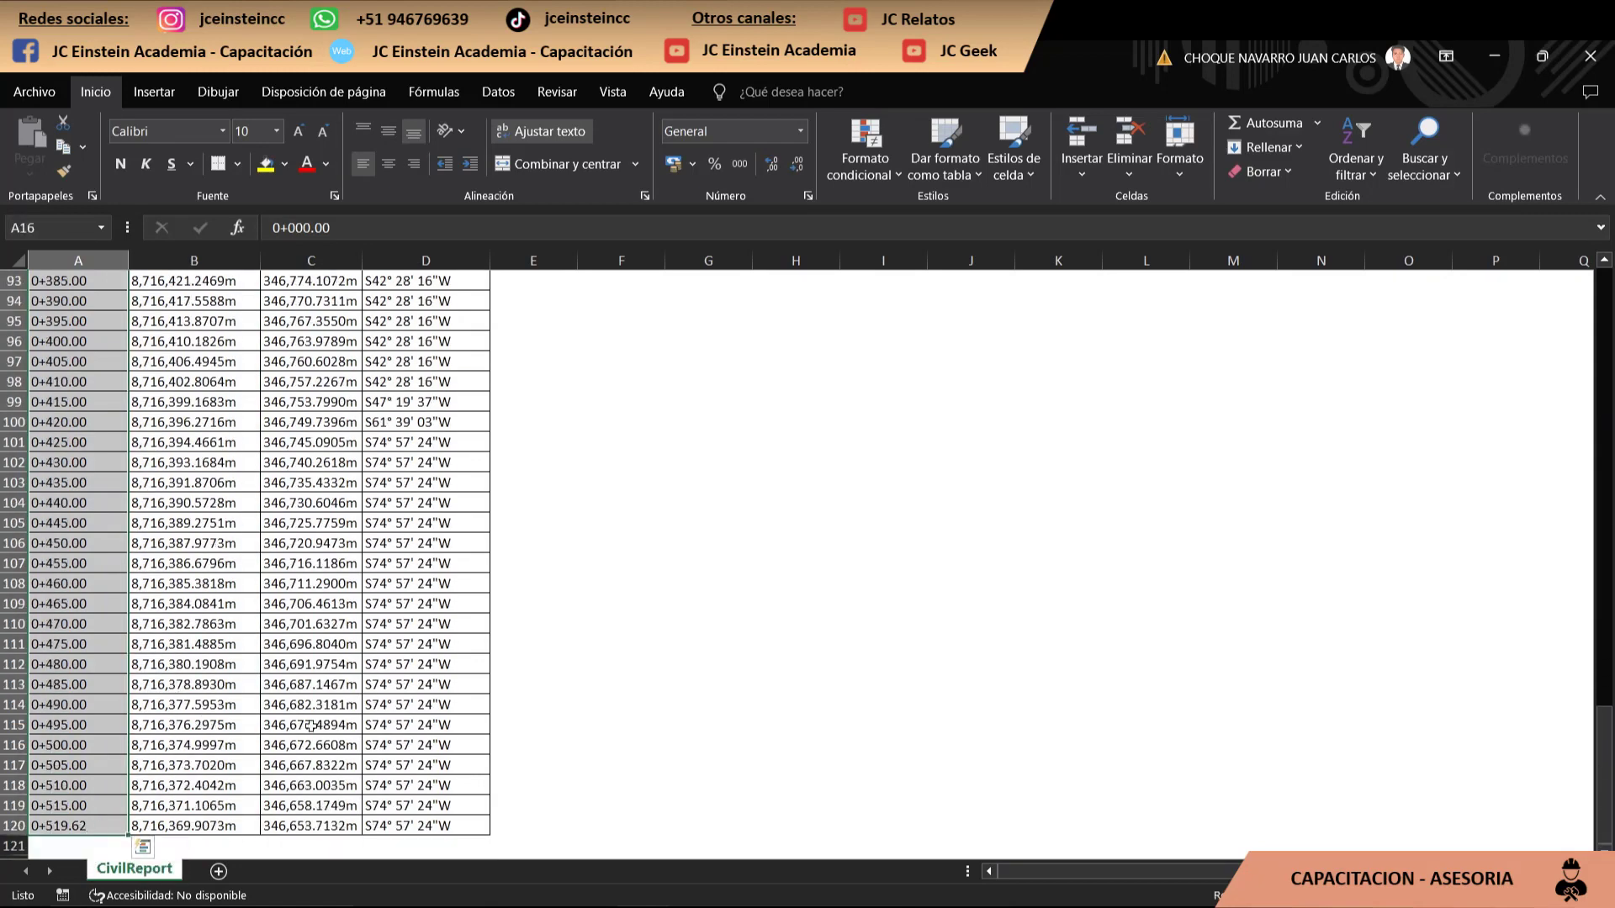
pyautogui.hotkey('ctrl', 'c')
# - Select cell E16 as the destination for the copied stations
pyautogui.scroll(4, 459, 687)
pyautogui.scroll(6, 459, 686)
pyautogui.scroll(10, 458, 687)
pyautogui.scroll(8, 458, 686)
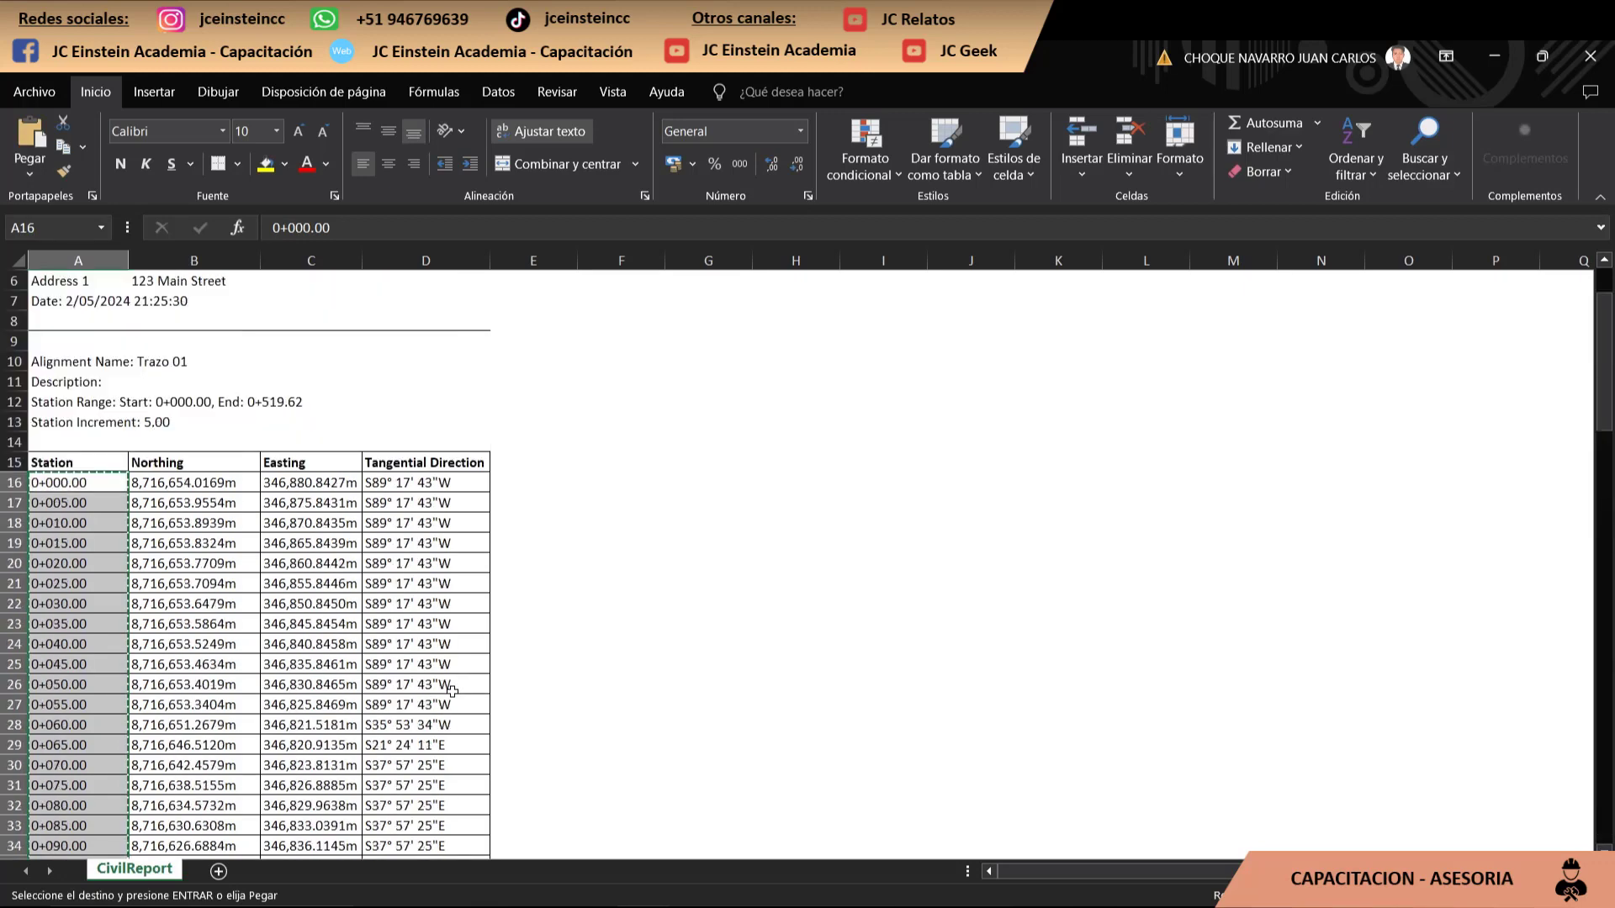
pyautogui.scroll(3, 458, 687)
pyautogui.click(541, 649)
# - Paste the station values into column E starting at E16
pyautogui.hotkey('ctrl', 'v')
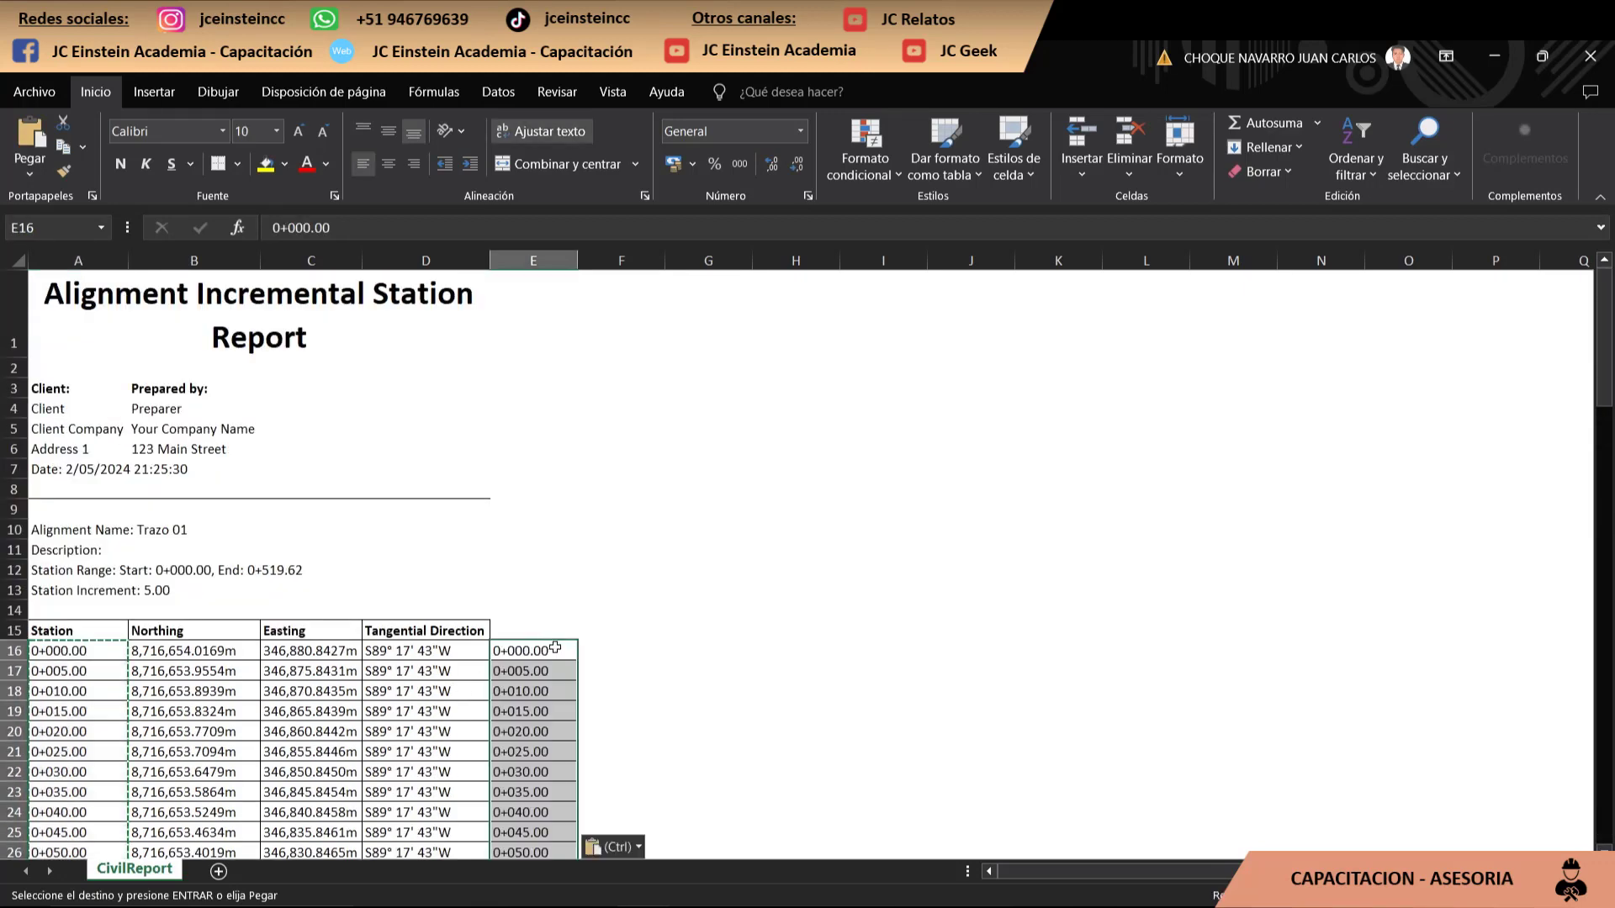
pyautogui.click(96, 262)
pyautogui.click(186, 261)
pyautogui.click(289, 259)
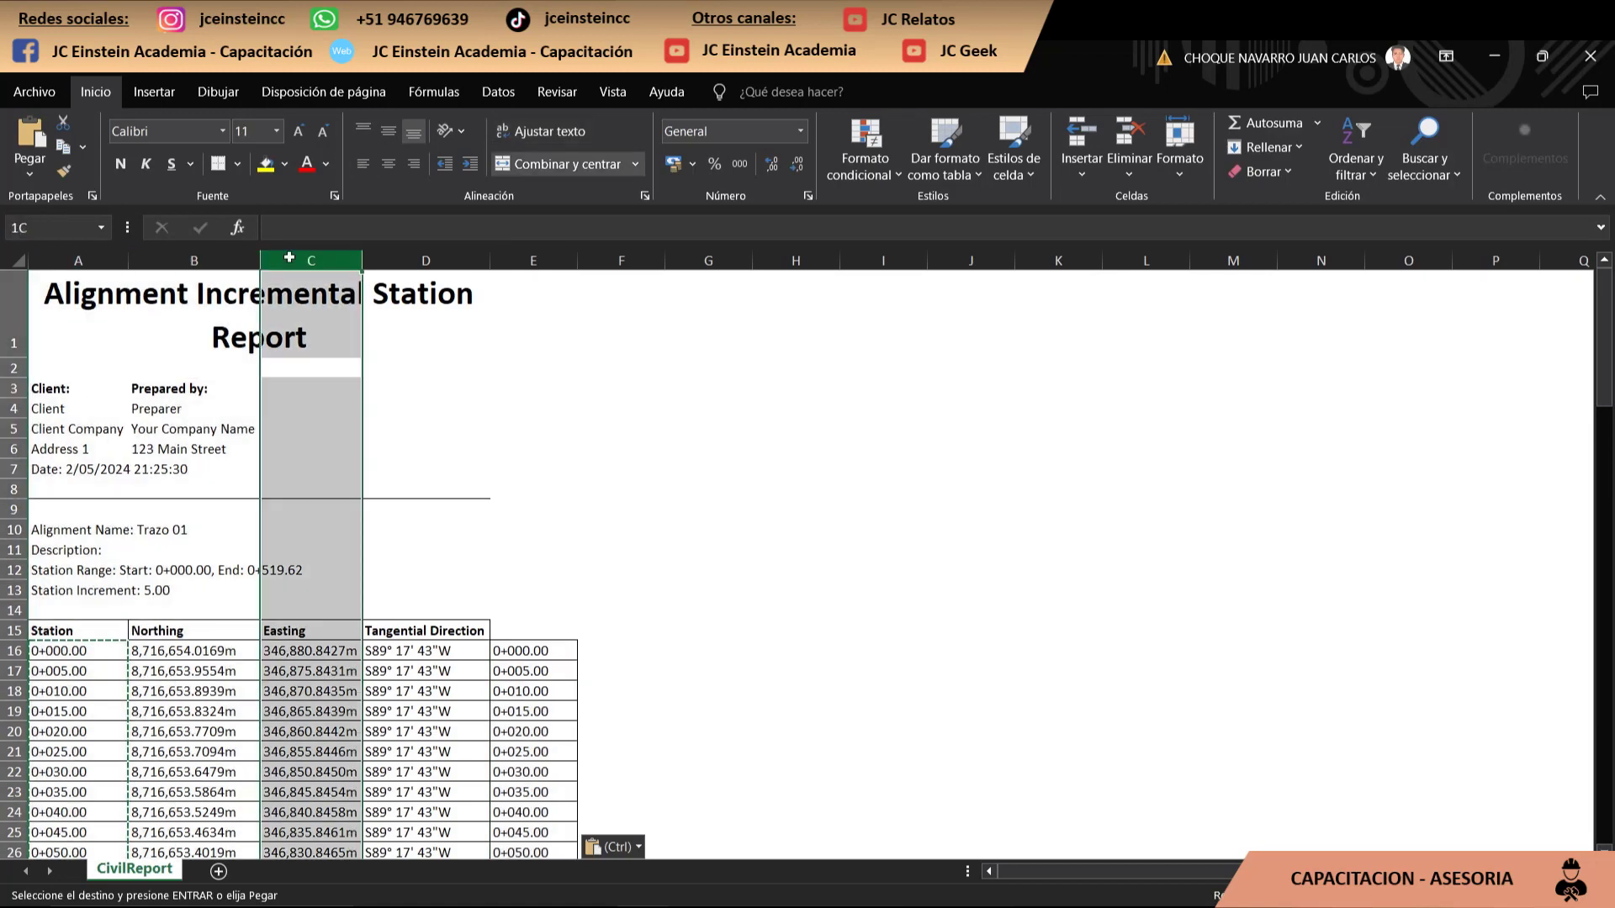
pyautogui.click(412, 260)
pyautogui.click(516, 261)
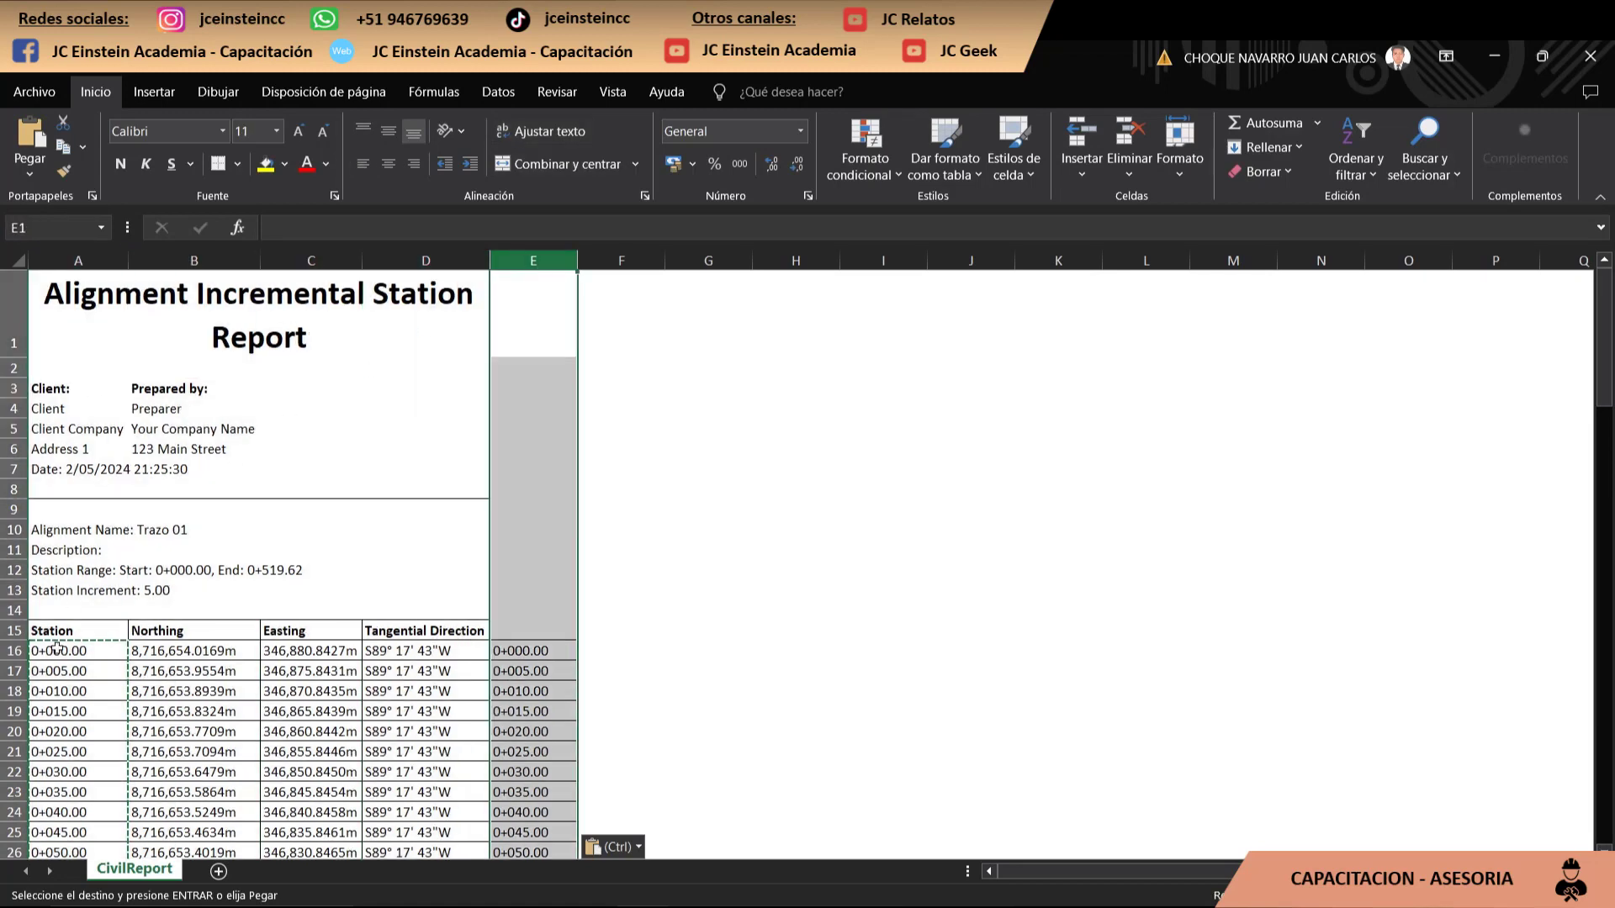
# - Number the points 1, 2, 3… down column A from A16
pyautogui.click(81, 659)
pyautogui.doubleClick(81, 659)
pyautogui.write('1')
pyautogui.press('Return')
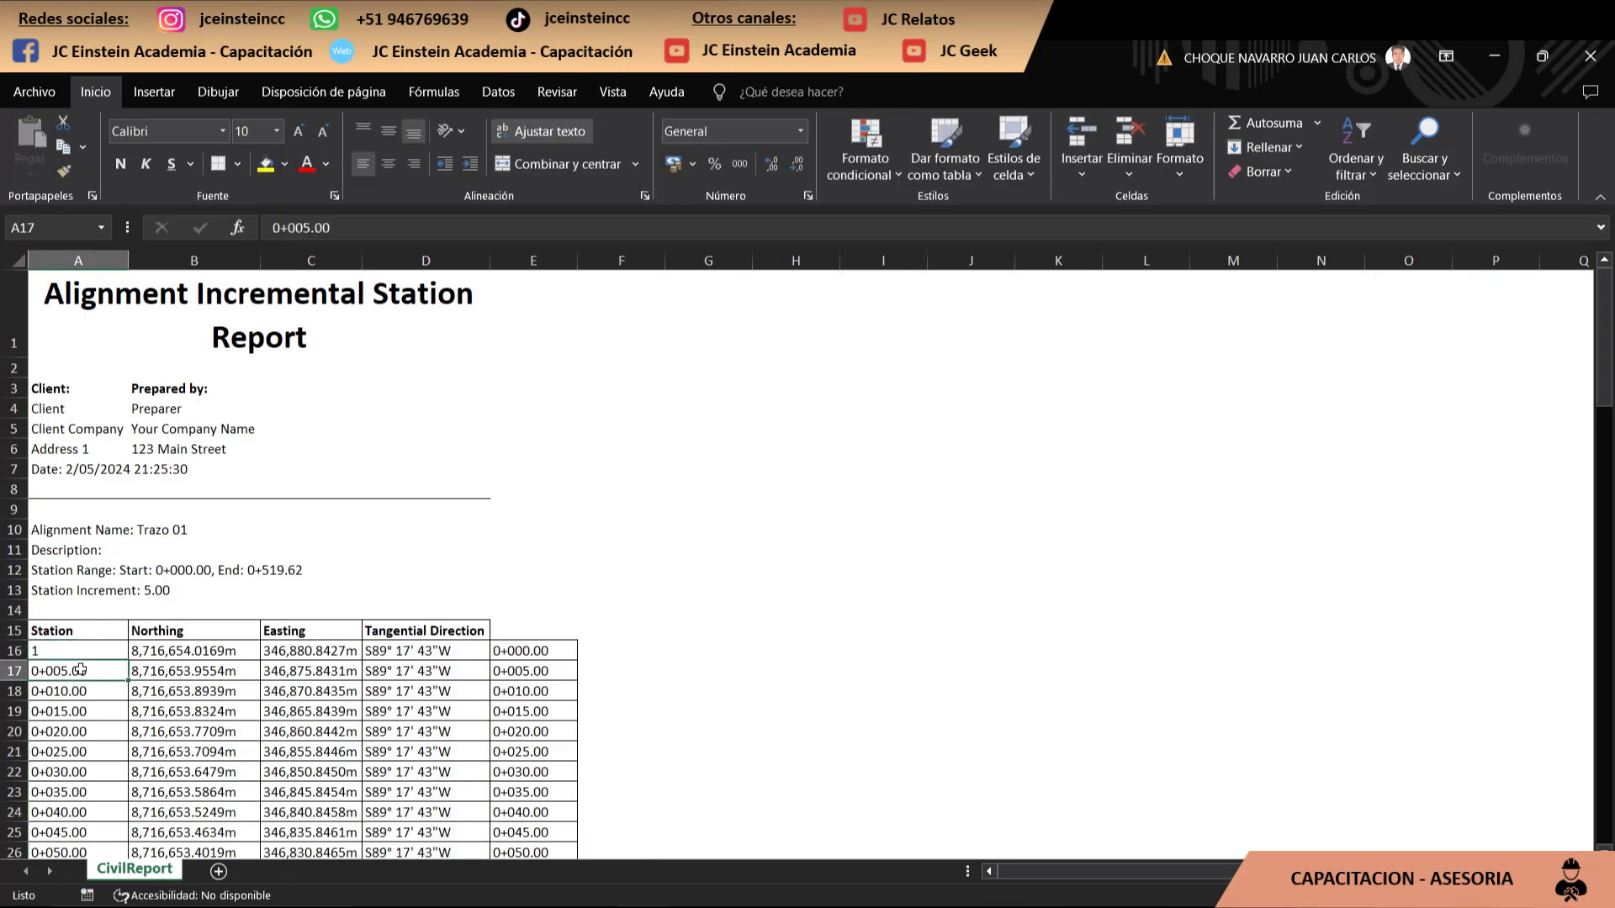
pyautogui.write('2')
pyautogui.moveTo(76, 650); pyautogui.dragTo(76, 671)
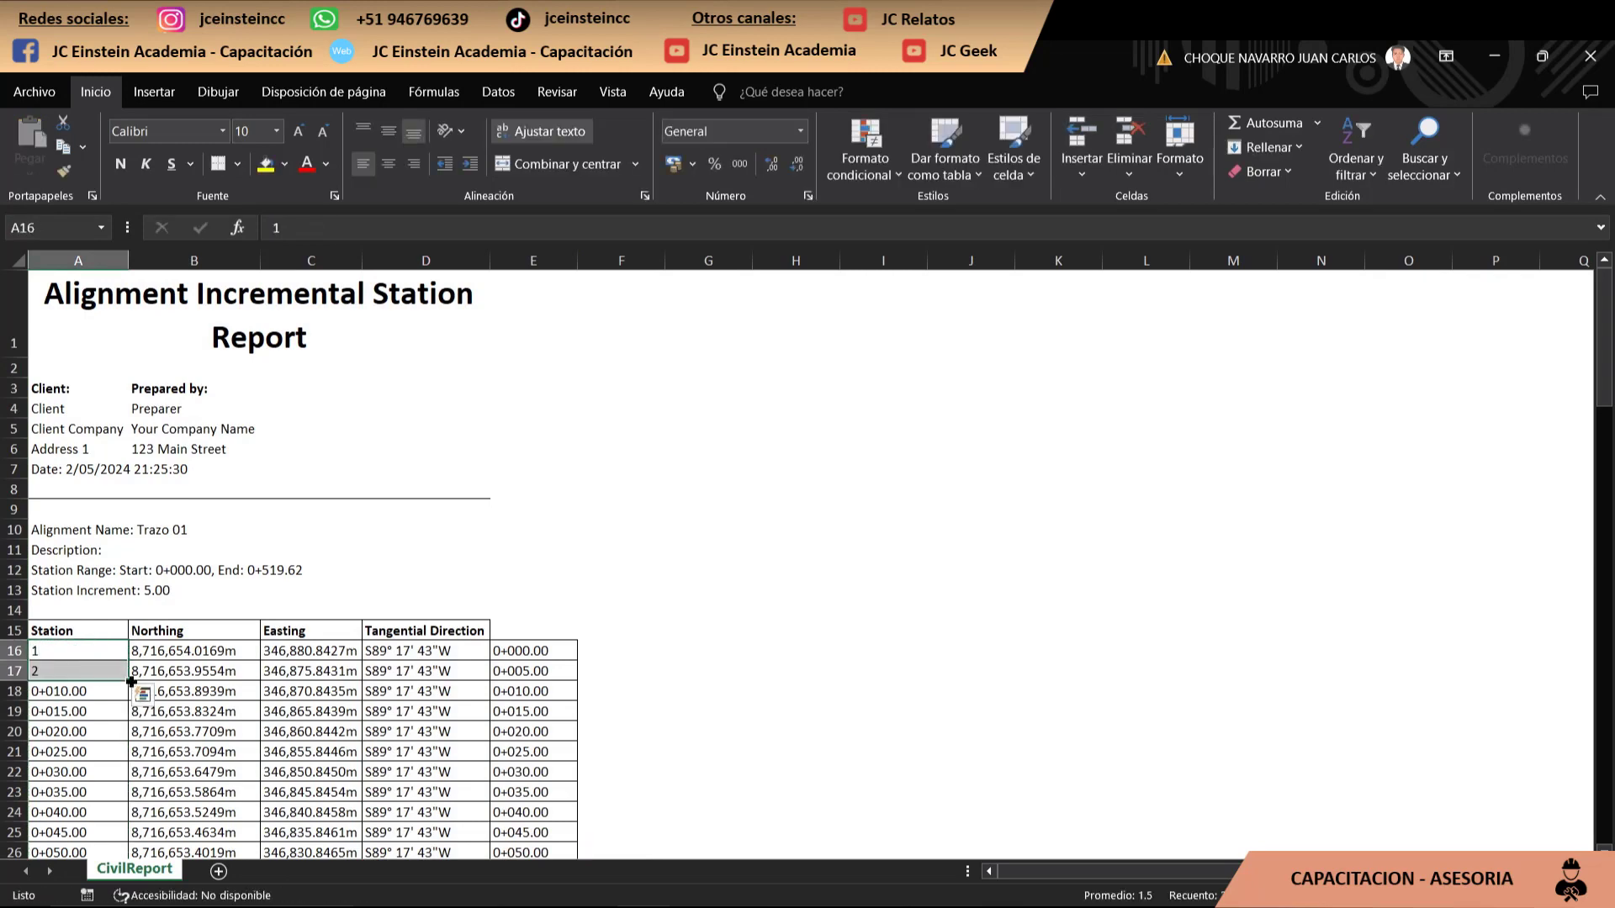
pyautogui.doubleClick(131, 681)
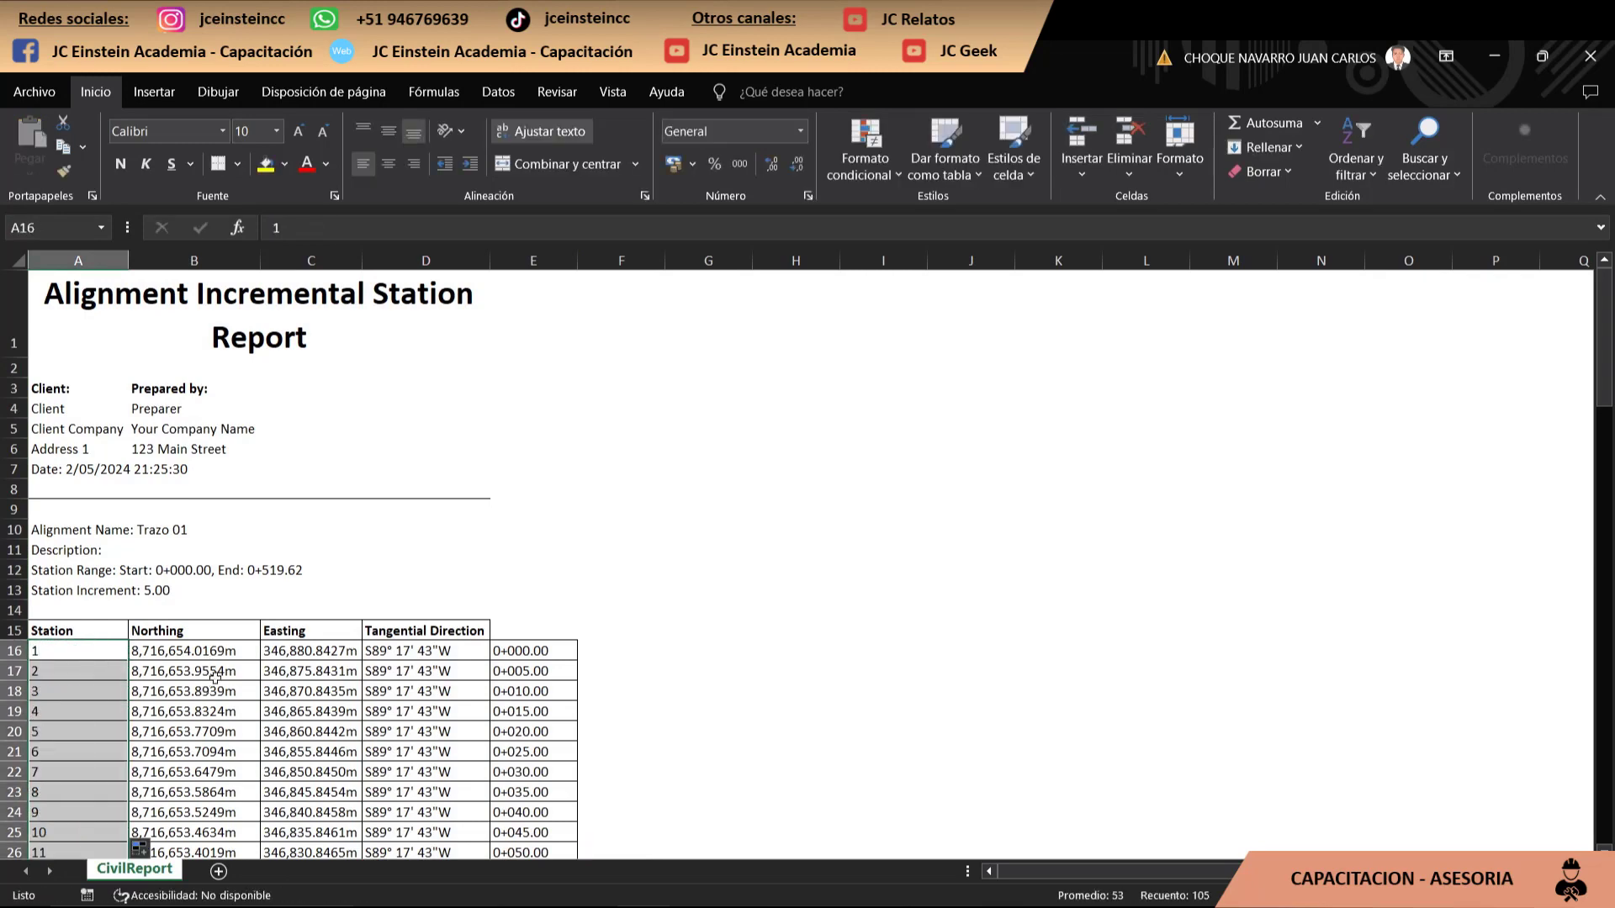
# - Set every Tangential Direction value in column D to 0
pyautogui.click(233, 655)
pyautogui.click(418, 652)
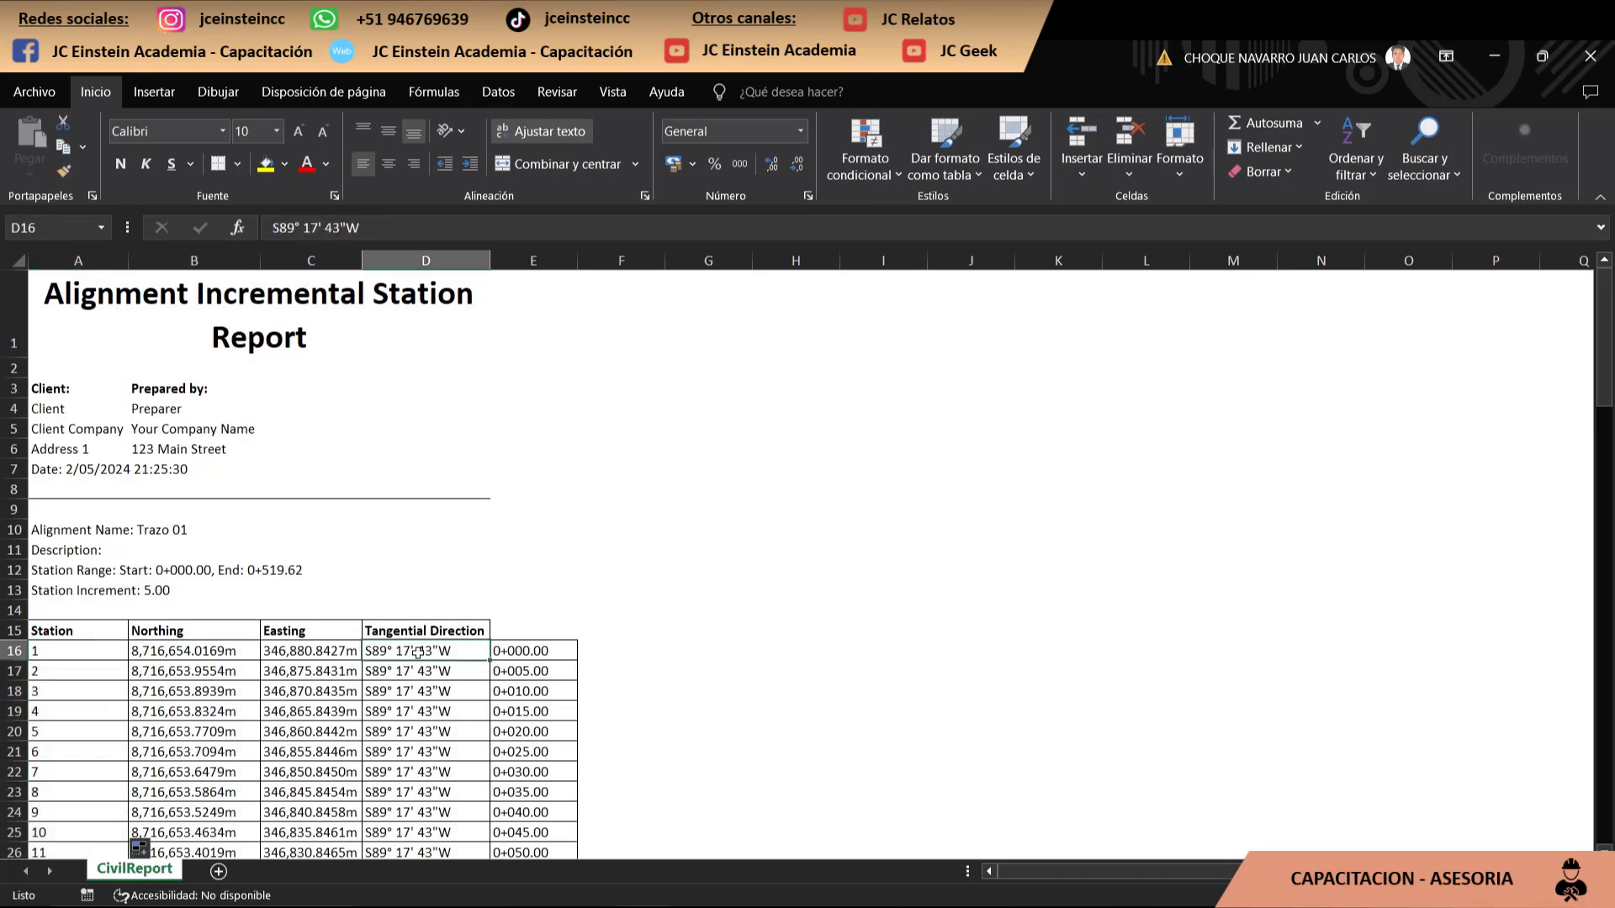
pyautogui.write('0')
pyautogui.press('Return')
pyautogui.write('0')
pyautogui.press('Return')
pyautogui.write('0')
pyautogui.click(436, 656)
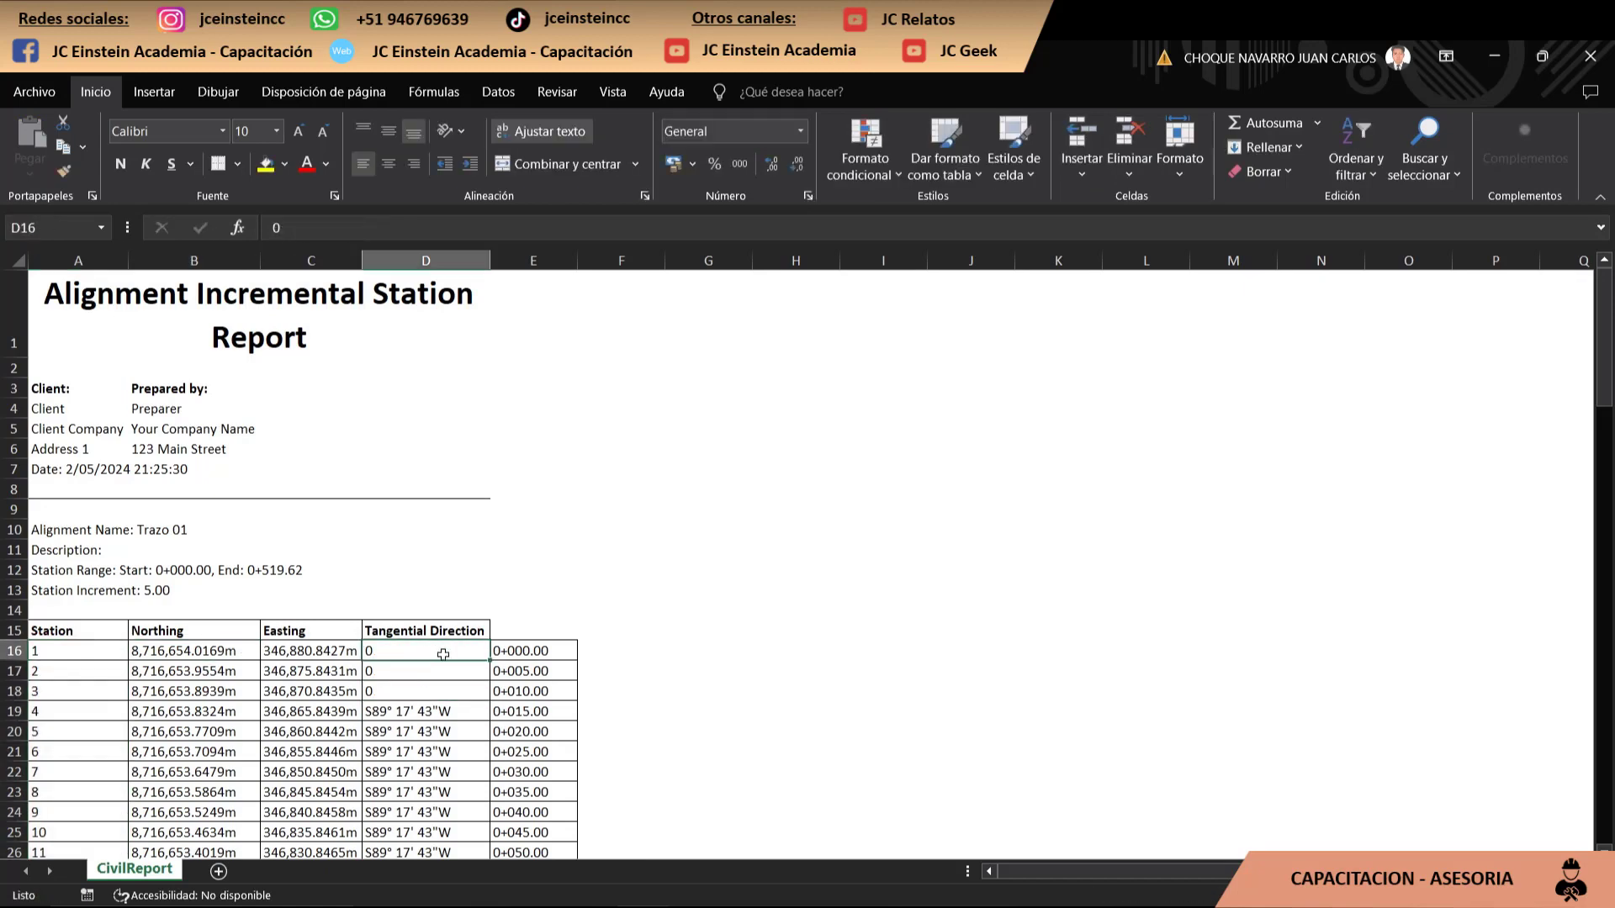
pyautogui.moveTo(489, 665); pyautogui.dragTo(425, 849)
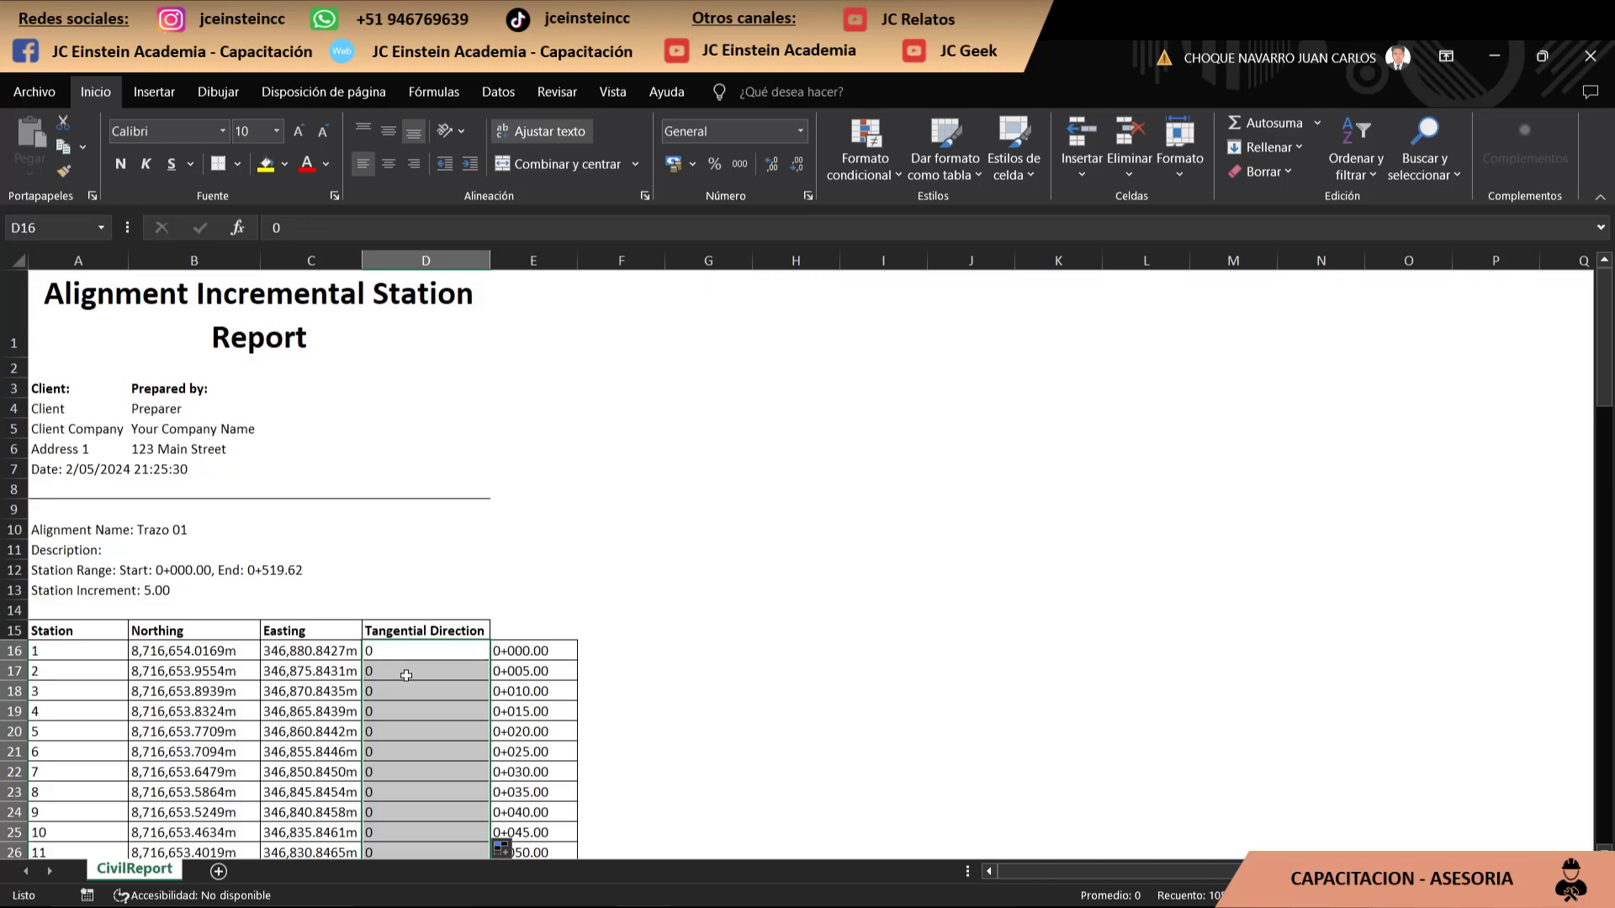
# - Select the first Northing value in B16
pyautogui.scroll(3, 109, 575)
pyautogui.moveTo(68, 526)
pyautogui.mouseDown()
pyautogui.moveTo(225, 556)
pyautogui.moveTo(175, 530)
pyautogui.mouseUp()
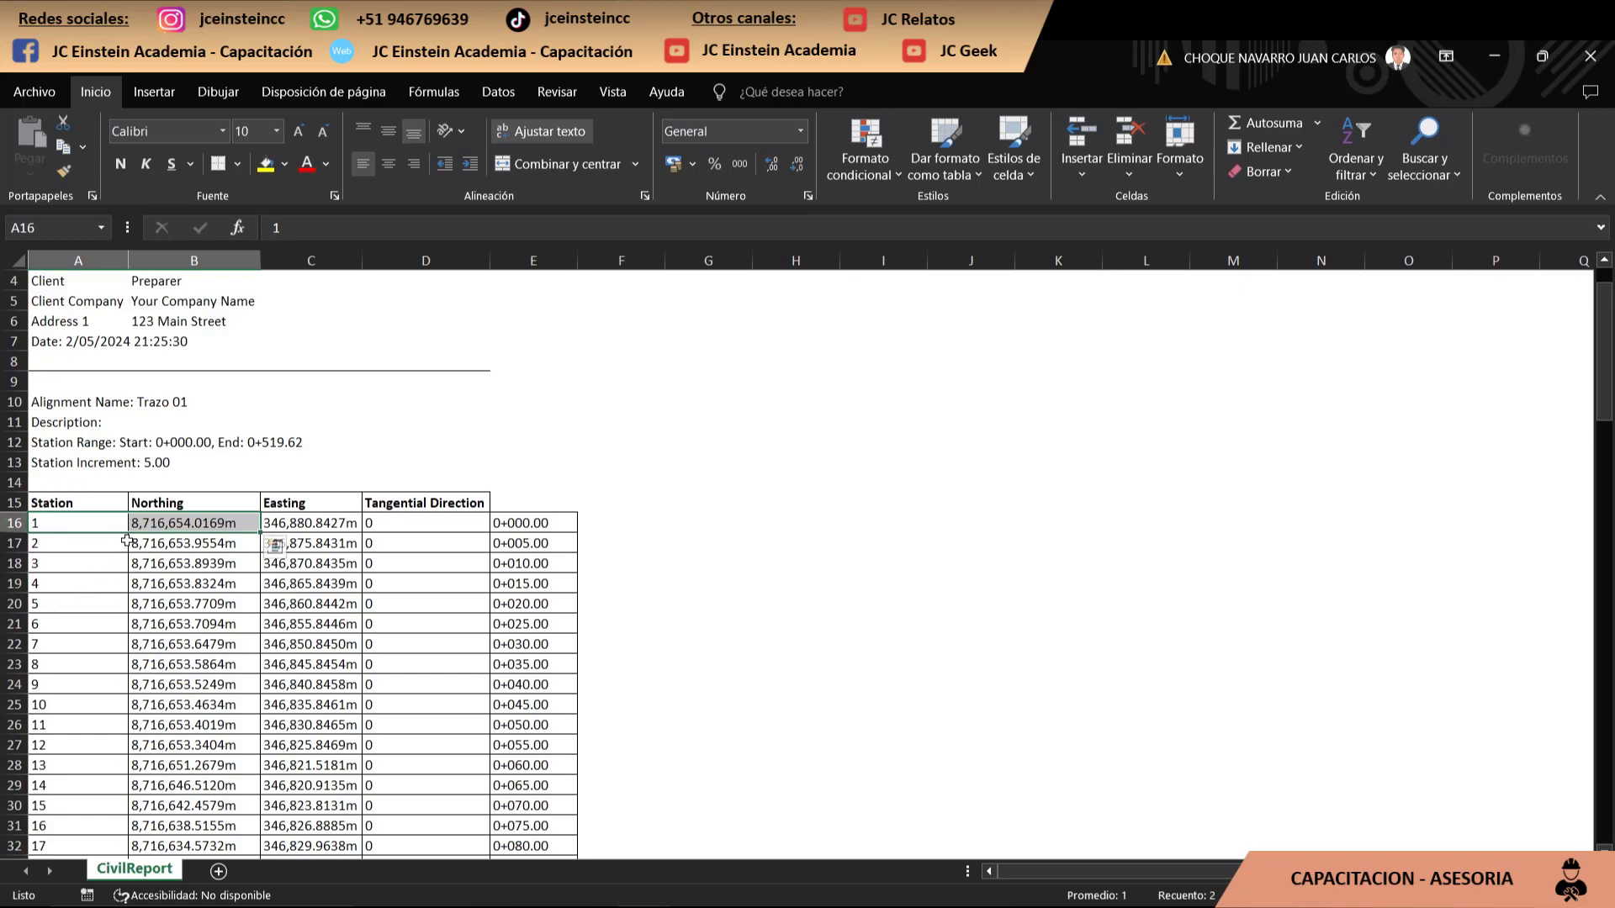
pyautogui.click(236, 526)
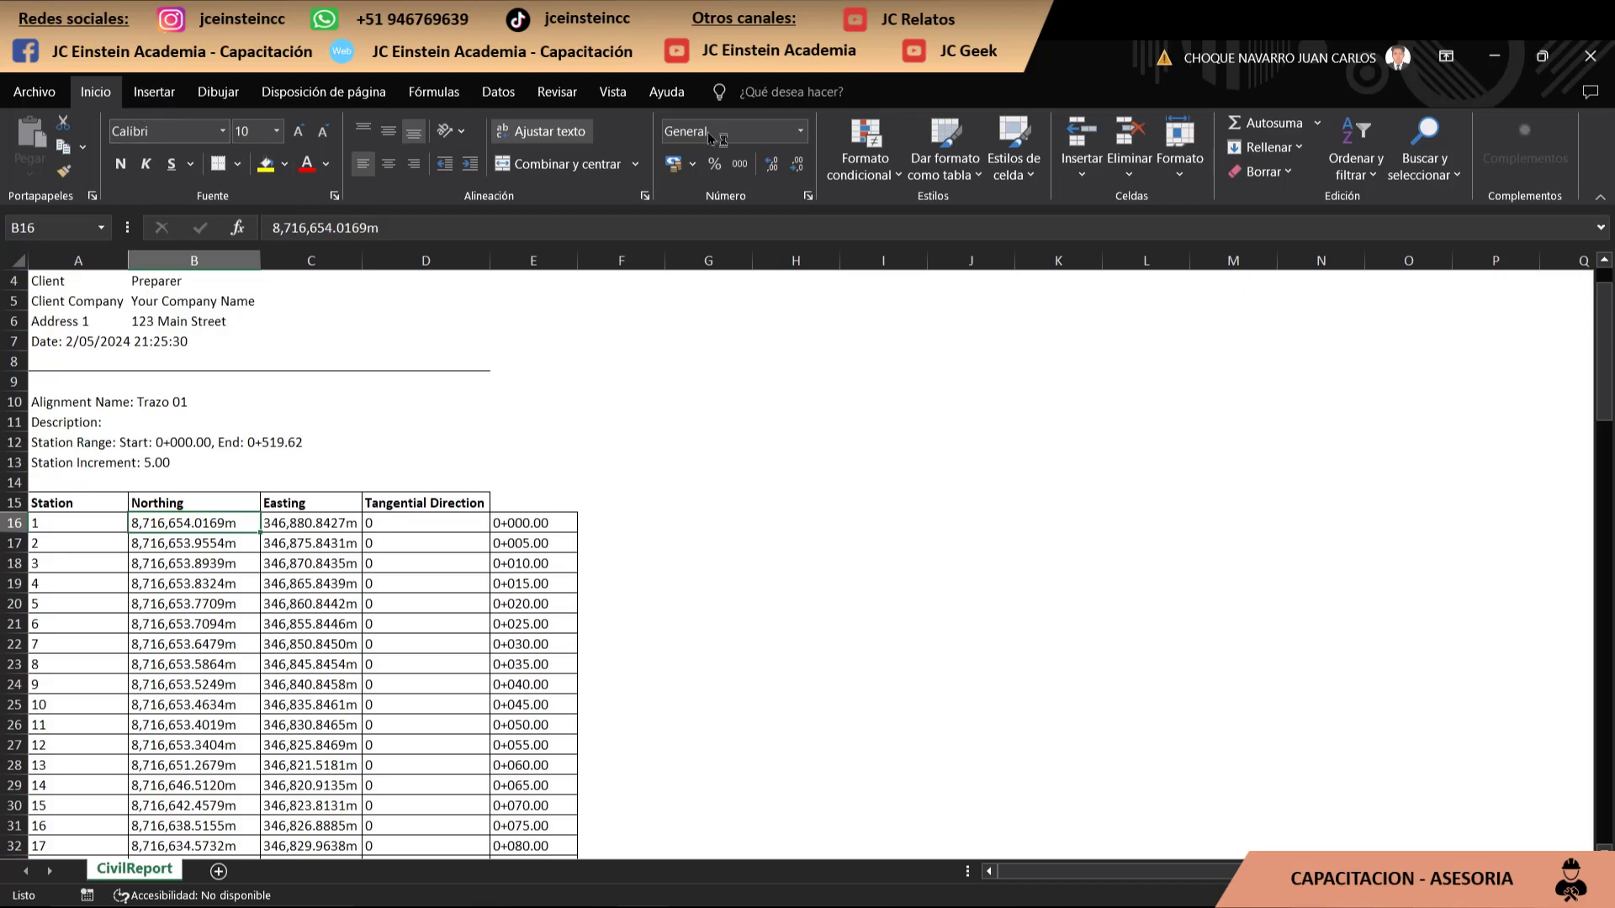
# - Replace every 'm' in the sheet with nothing so Northing and Easting become plain numbers
pyautogui.click(1438, 178)
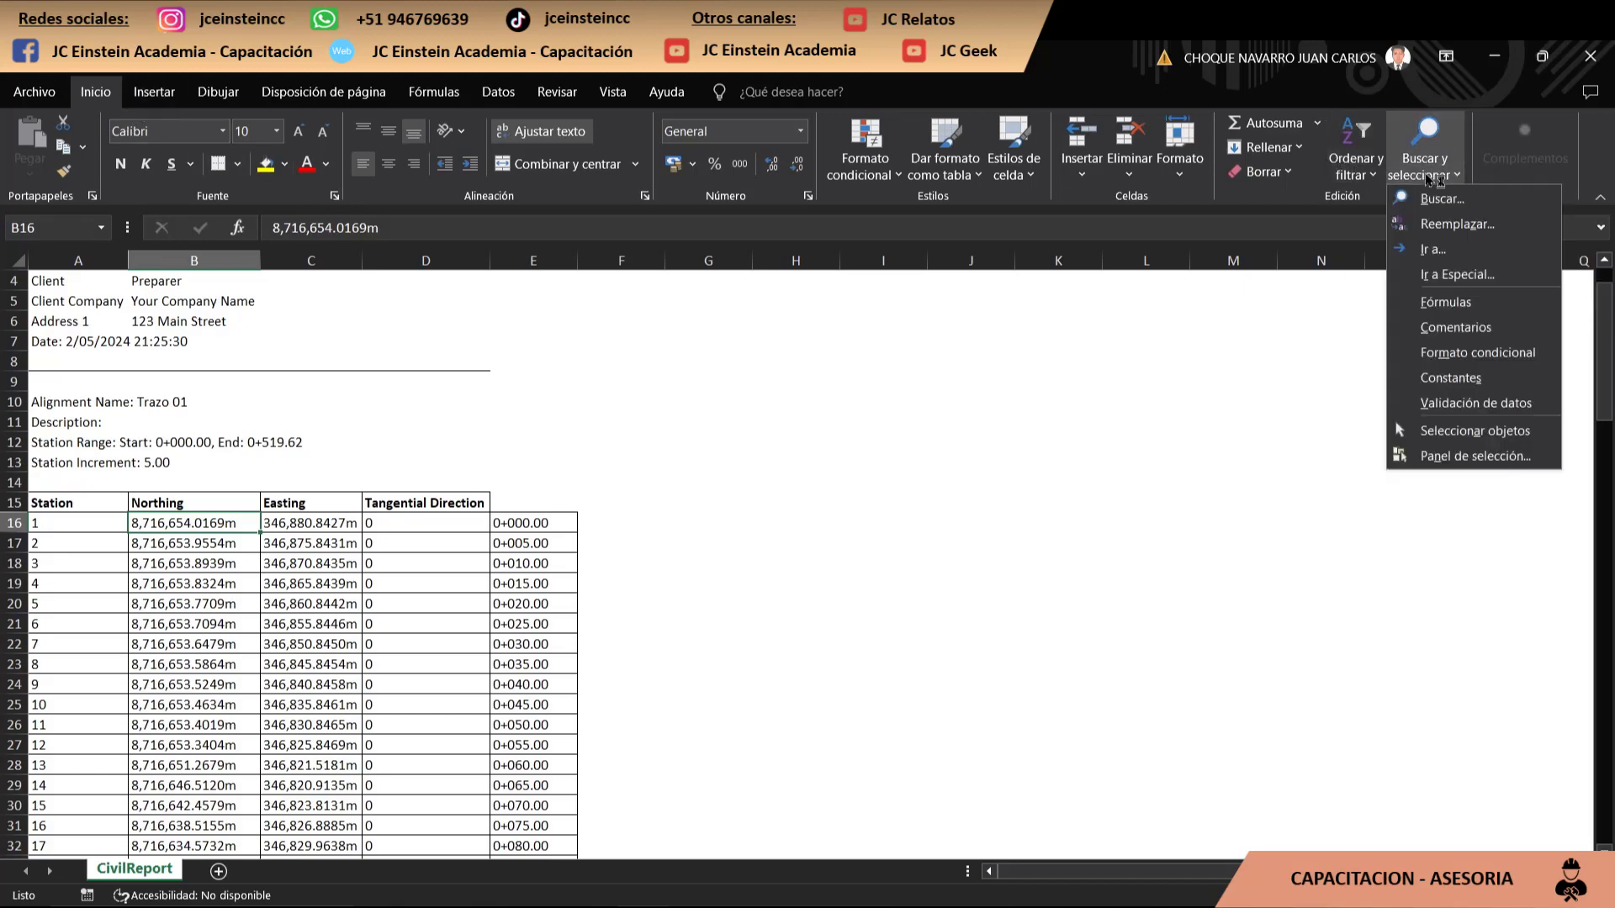
pyautogui.click(1487, 234)
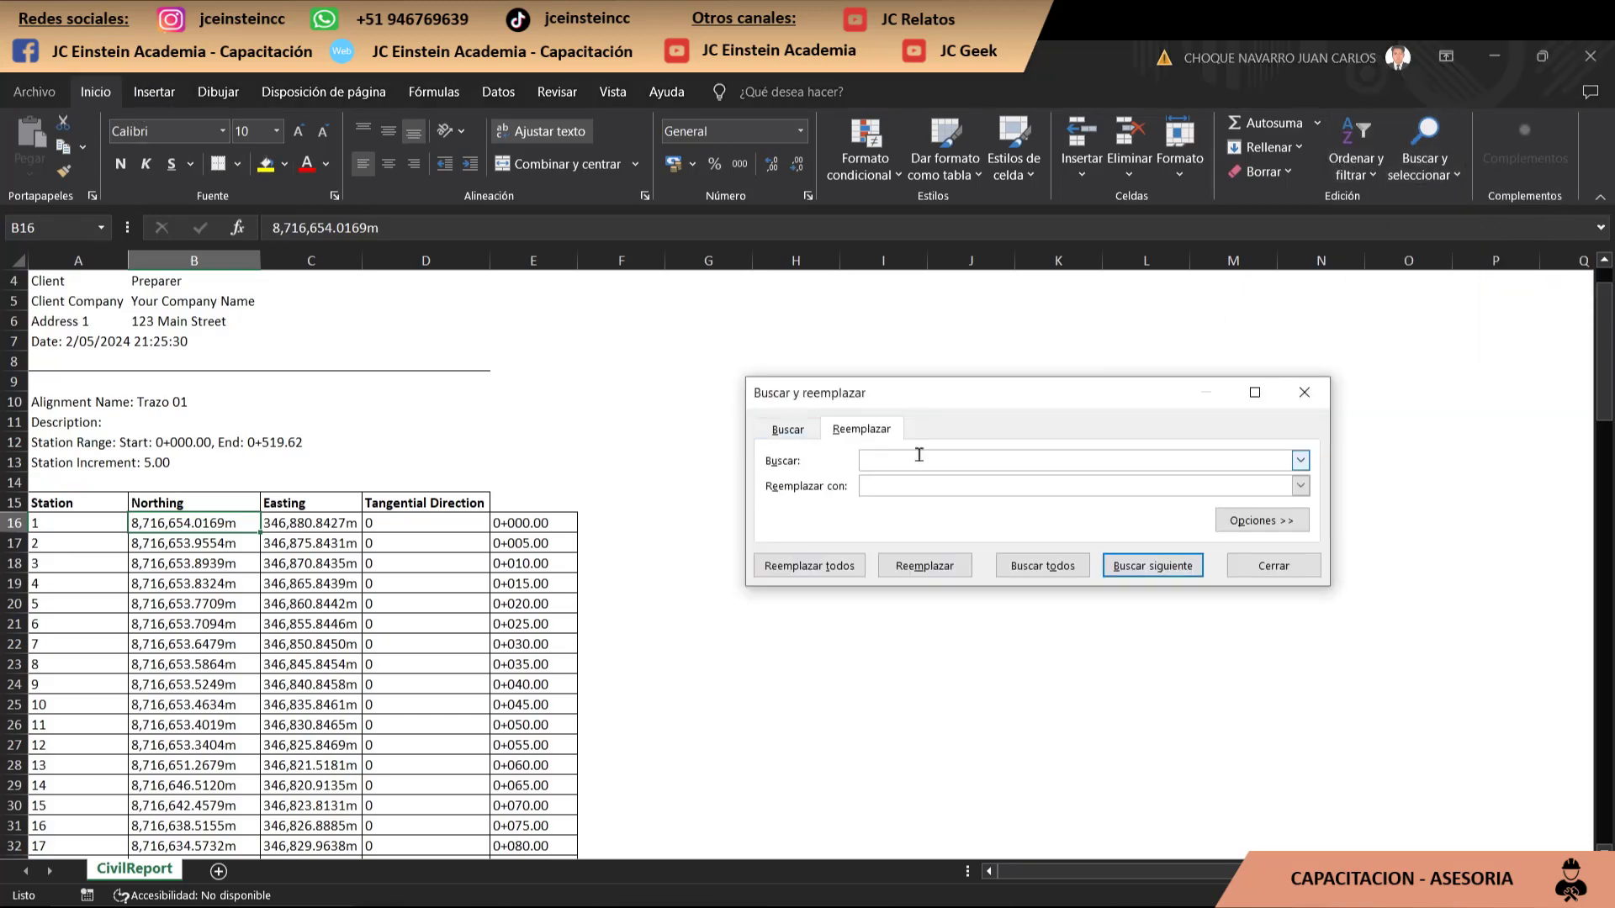
pyautogui.write('m')
pyautogui.click(828, 568)
pyautogui.click(814, 542)
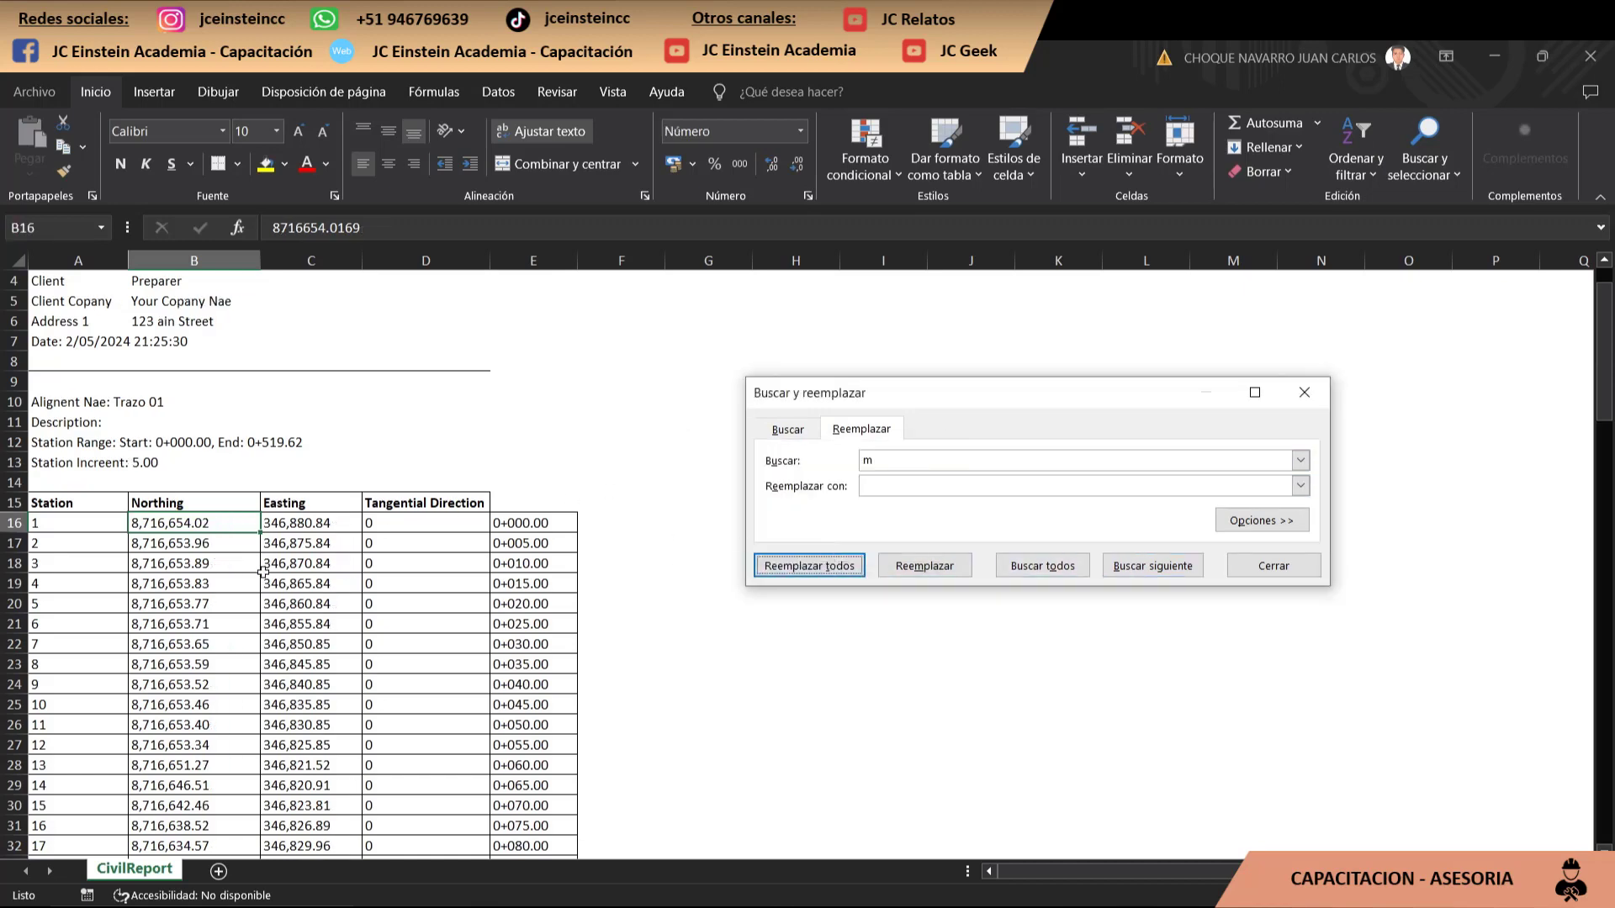
pyautogui.click(1302, 393)
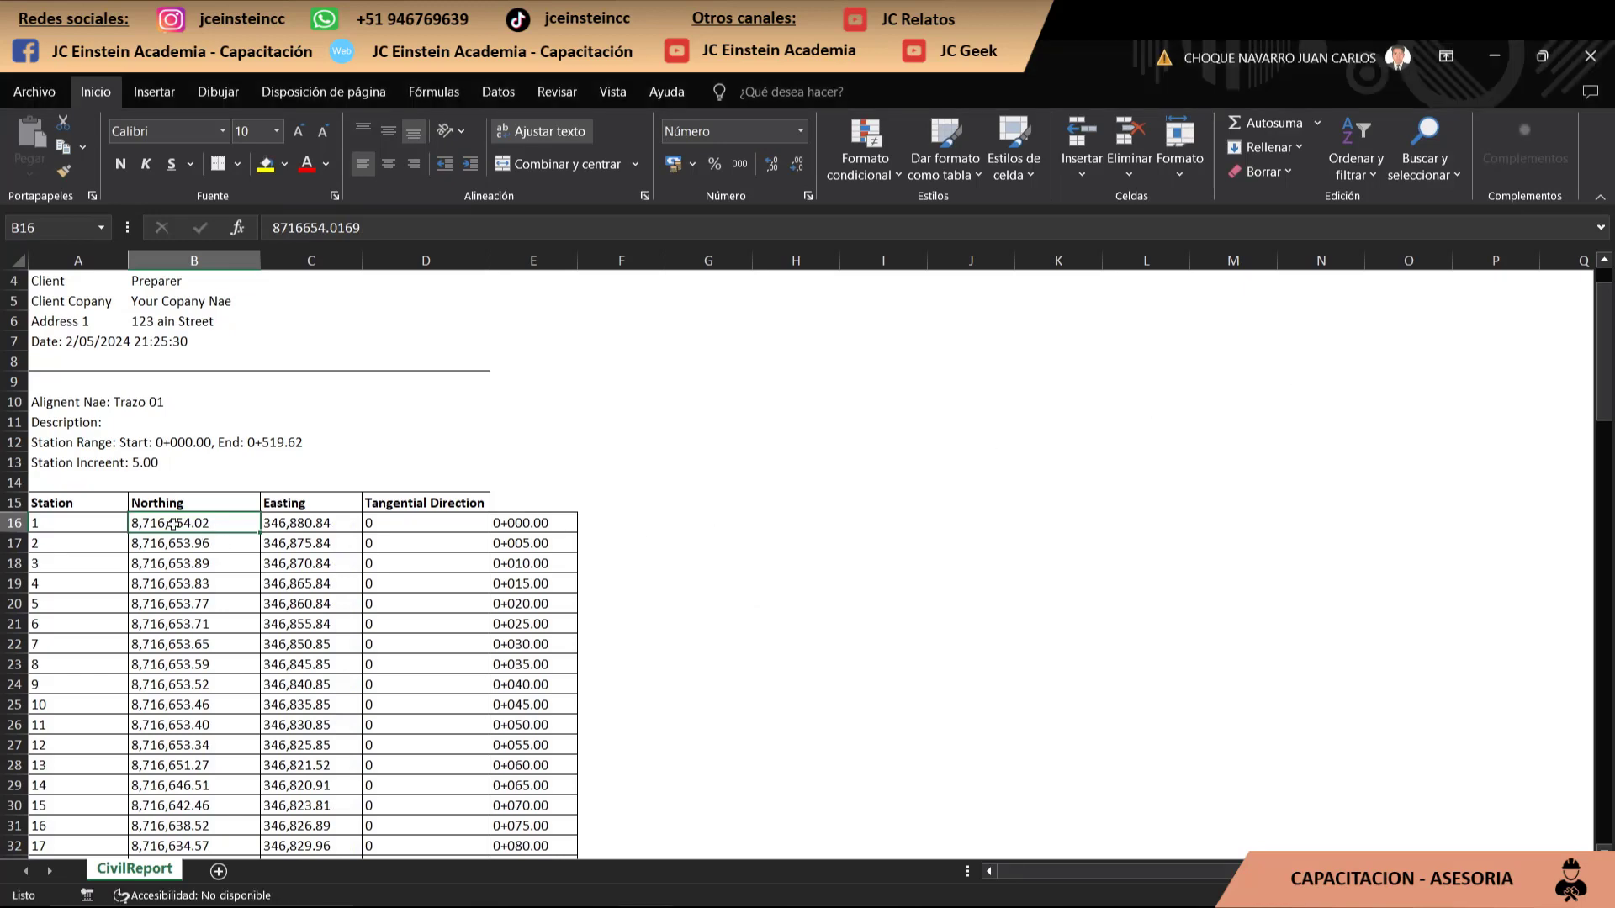
# - Select and check the first Northing and Easting values in rows 16–17
pyautogui.click(296, 525)
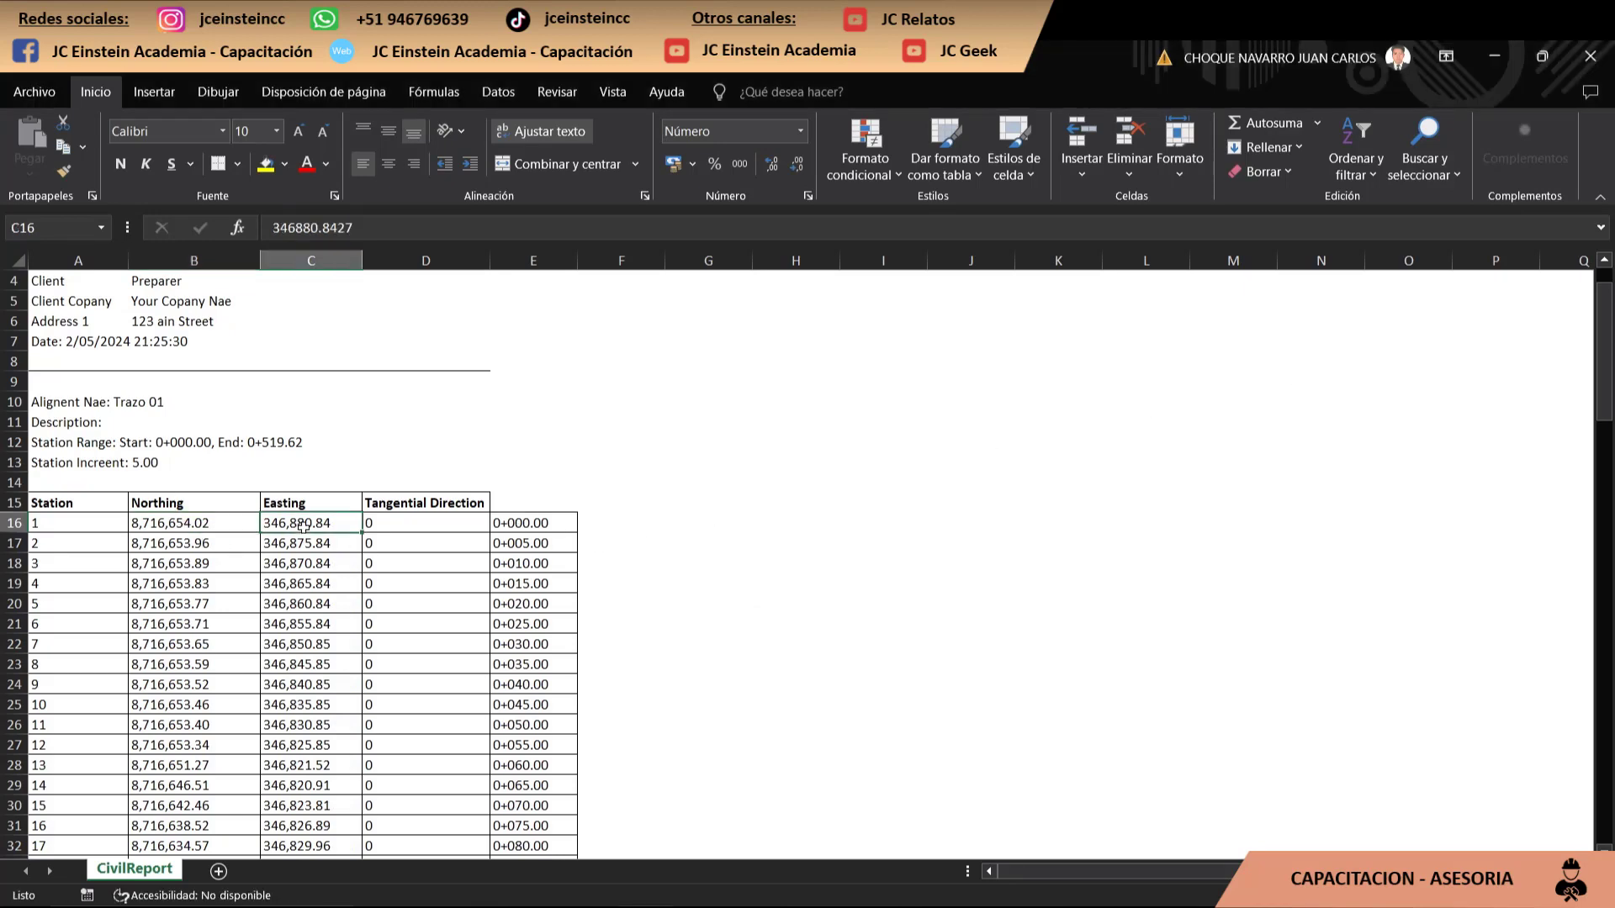
pyautogui.moveTo(206, 526); pyautogui.dragTo(354, 541)
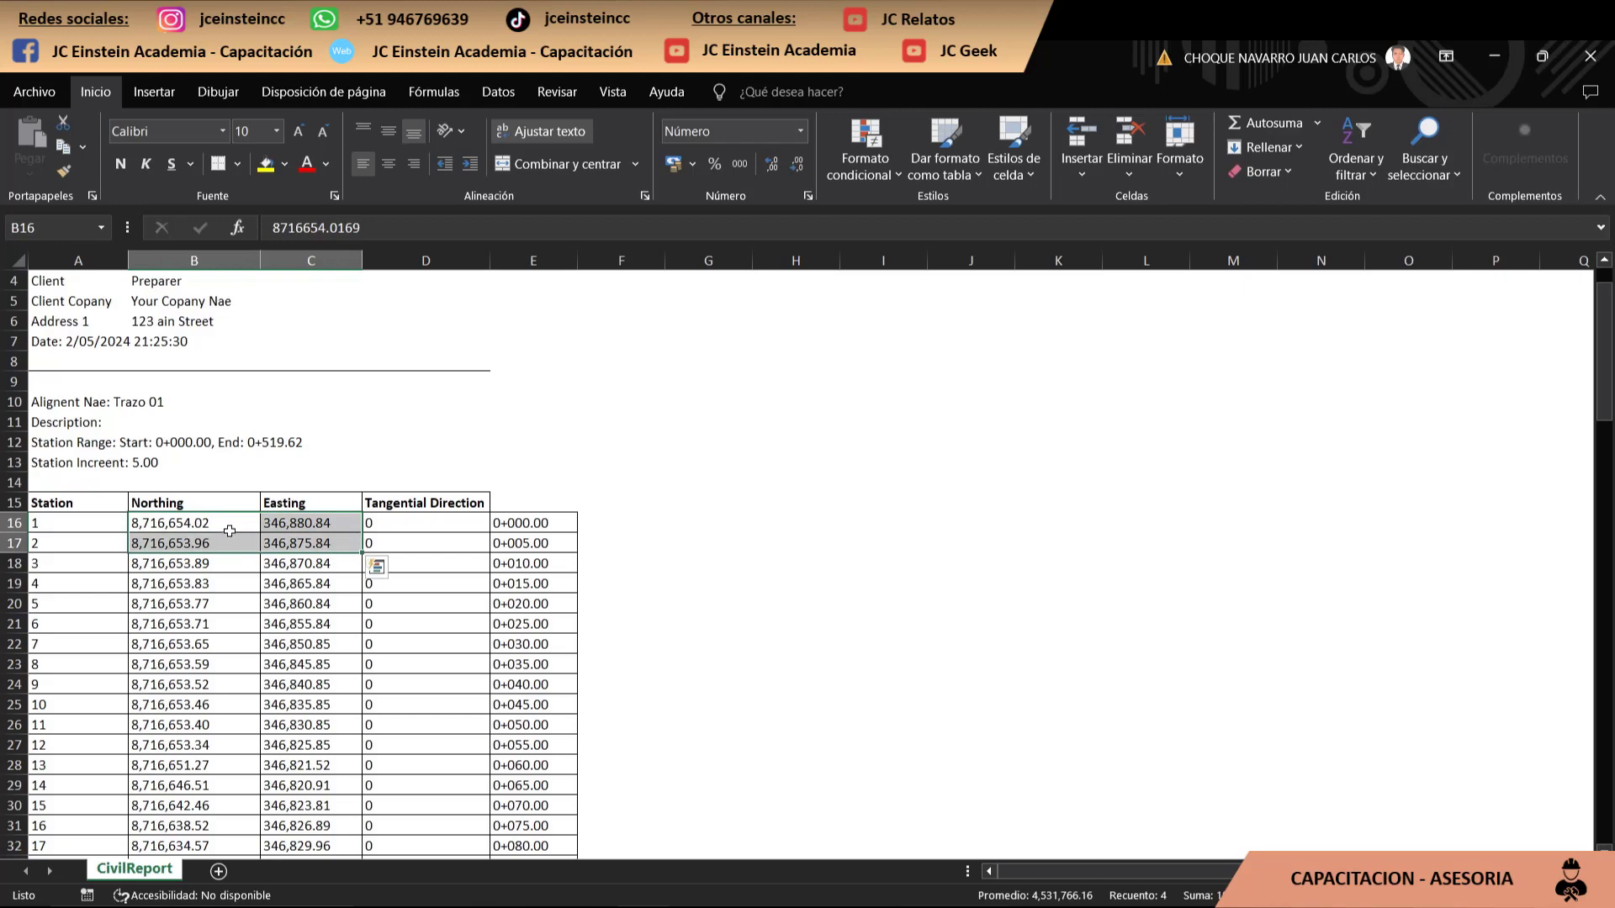
pyautogui.moveTo(52, 522)
pyautogui.mouseDown()
pyautogui.moveTo(592, 570)
pyautogui.moveTo(587, 634)
pyautogui.mouseUp()
pyautogui.click(342, 538)
pyautogui.click(219, 524)
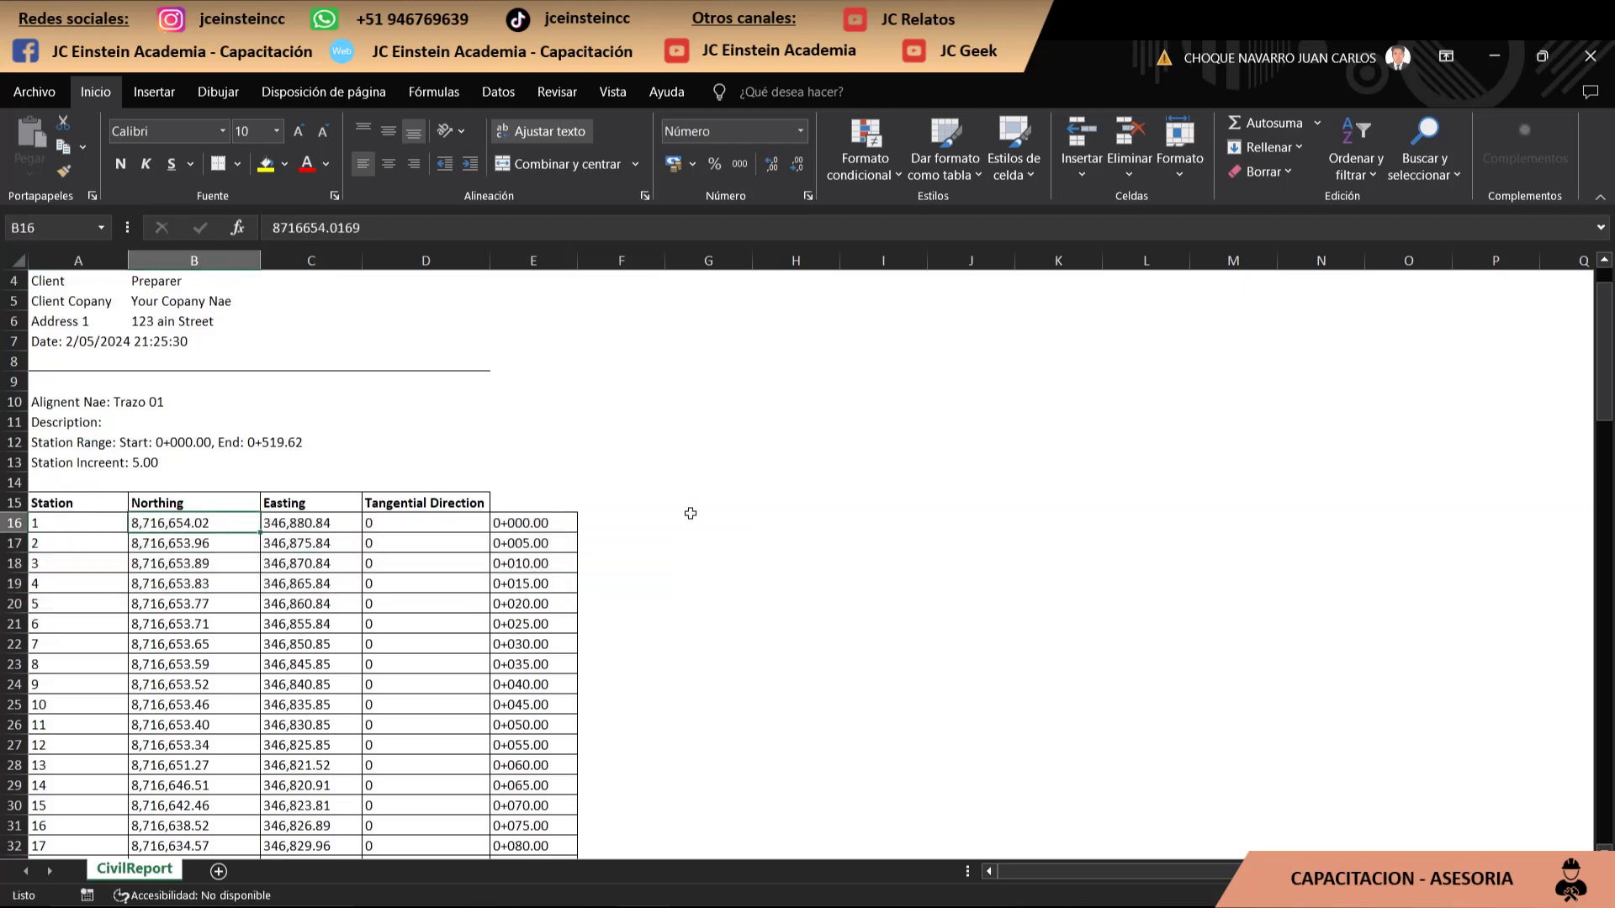
# - Test =B16+C16 in G16, clear it, then select station rows A16:E120
pyautogui.click(688, 520)
pyautogui.write('=')
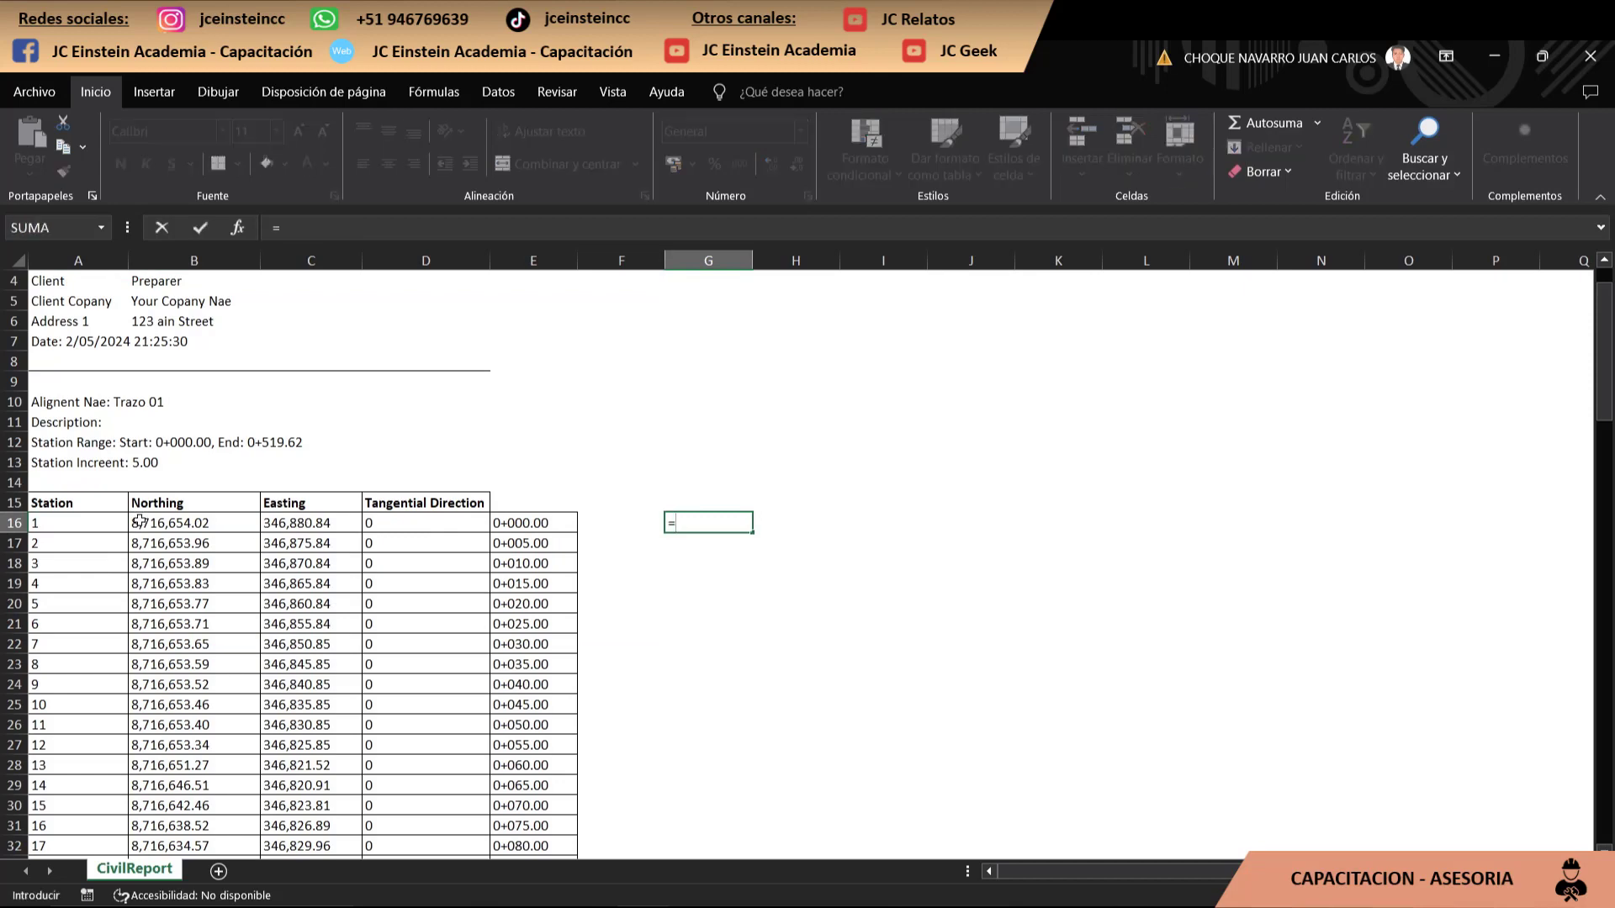
pyautogui.click(181, 523)
pyautogui.write('+')
pyautogui.click(334, 523)
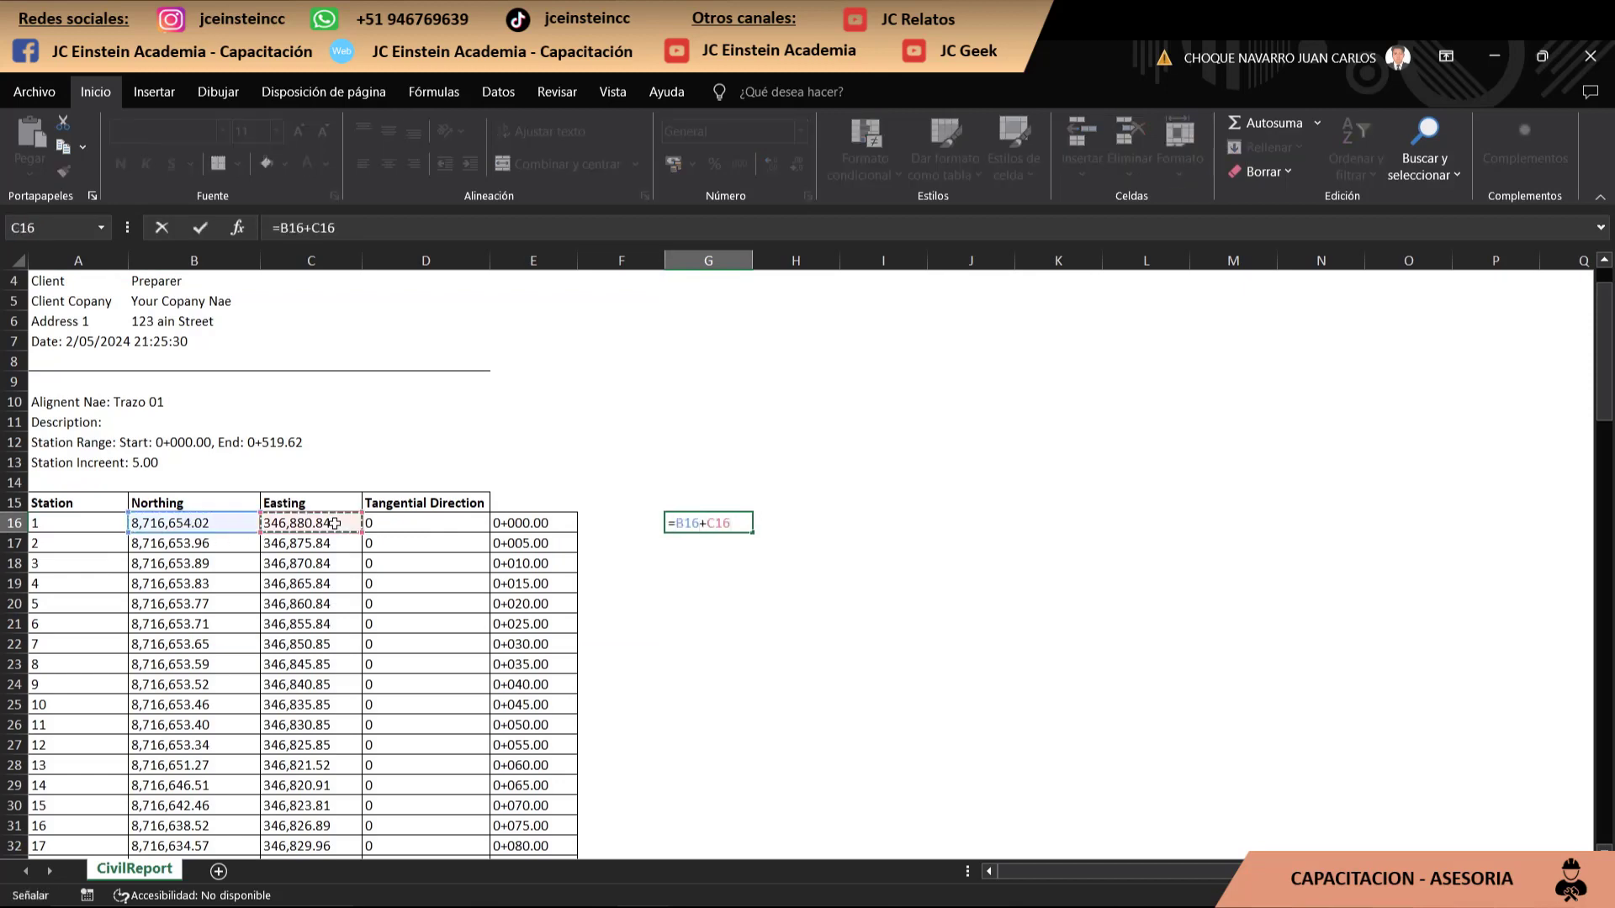
pyautogui.press('Return')
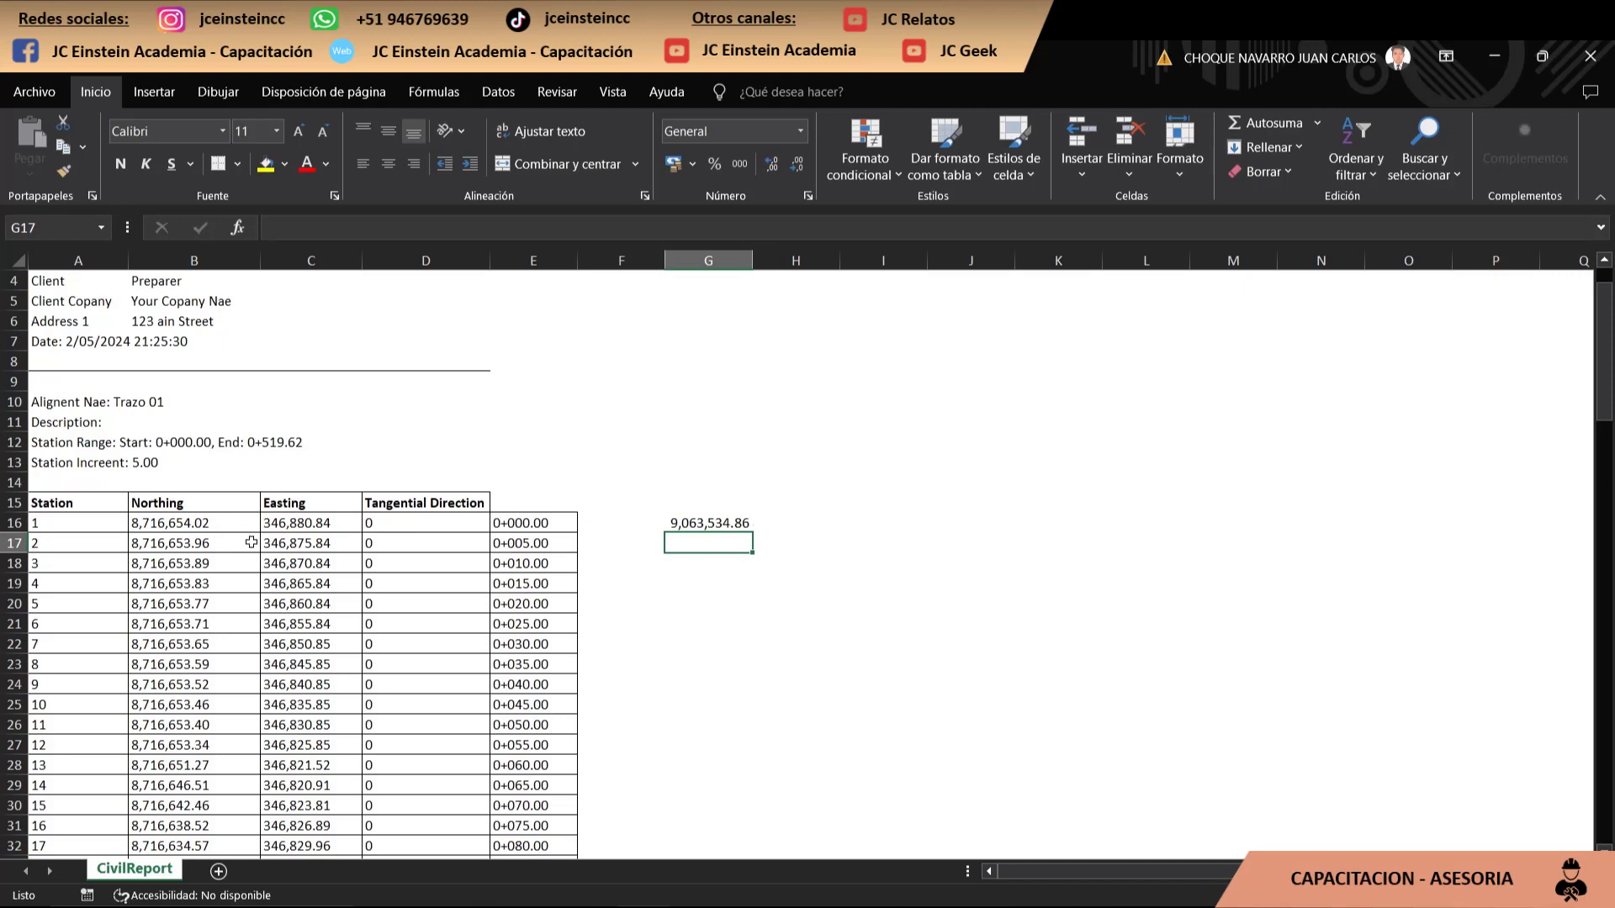
pyautogui.click(700, 522)
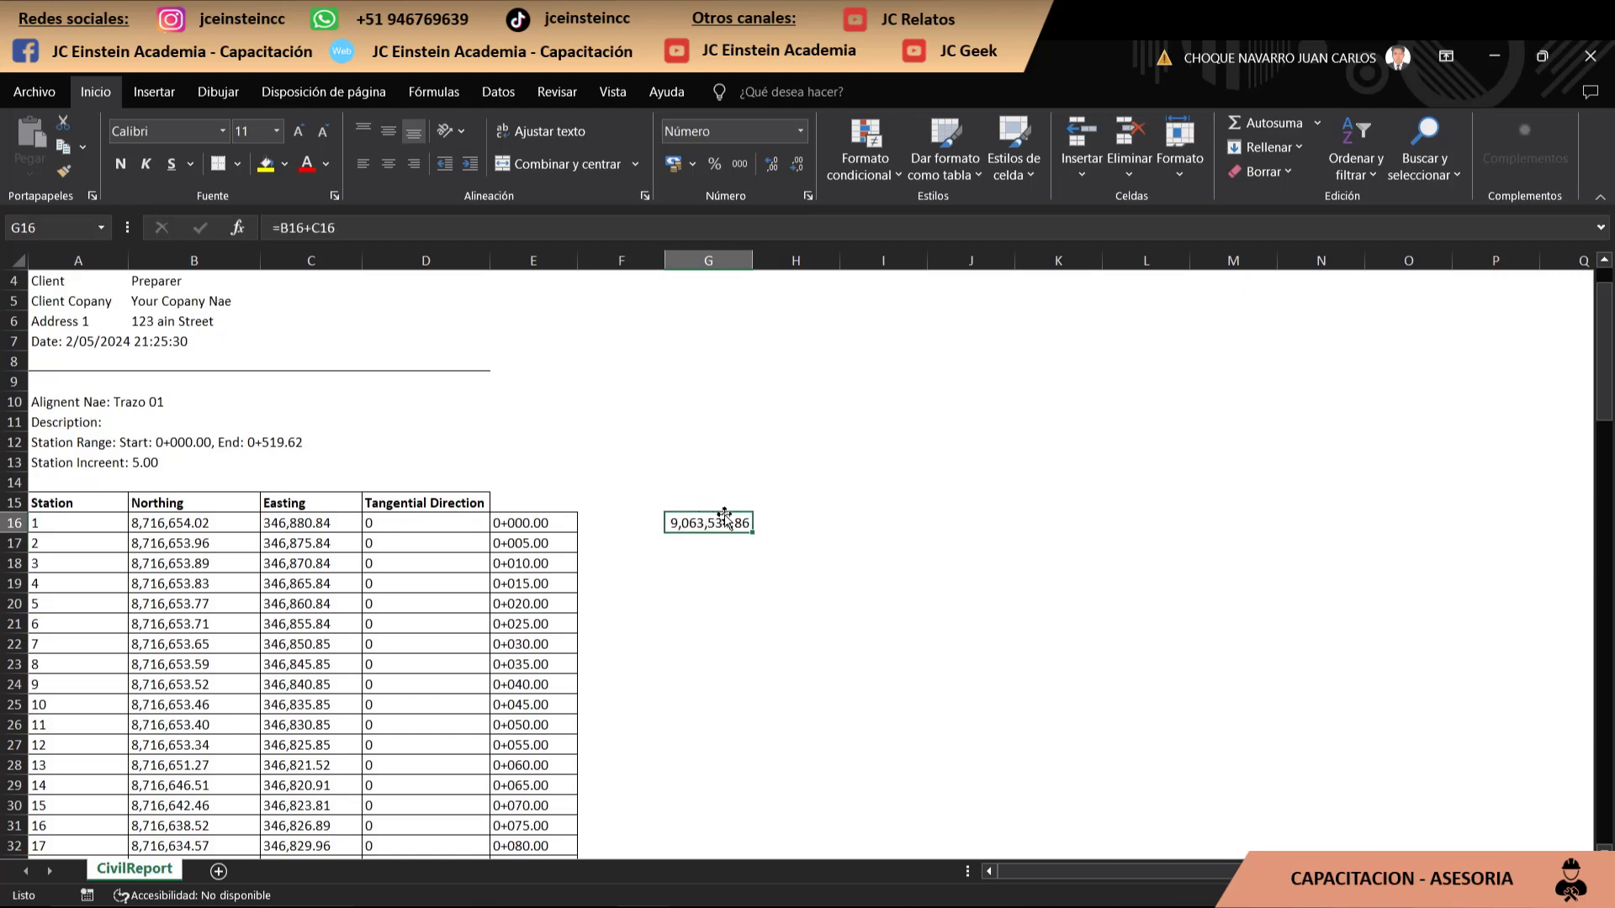
pyautogui.press('Delete')
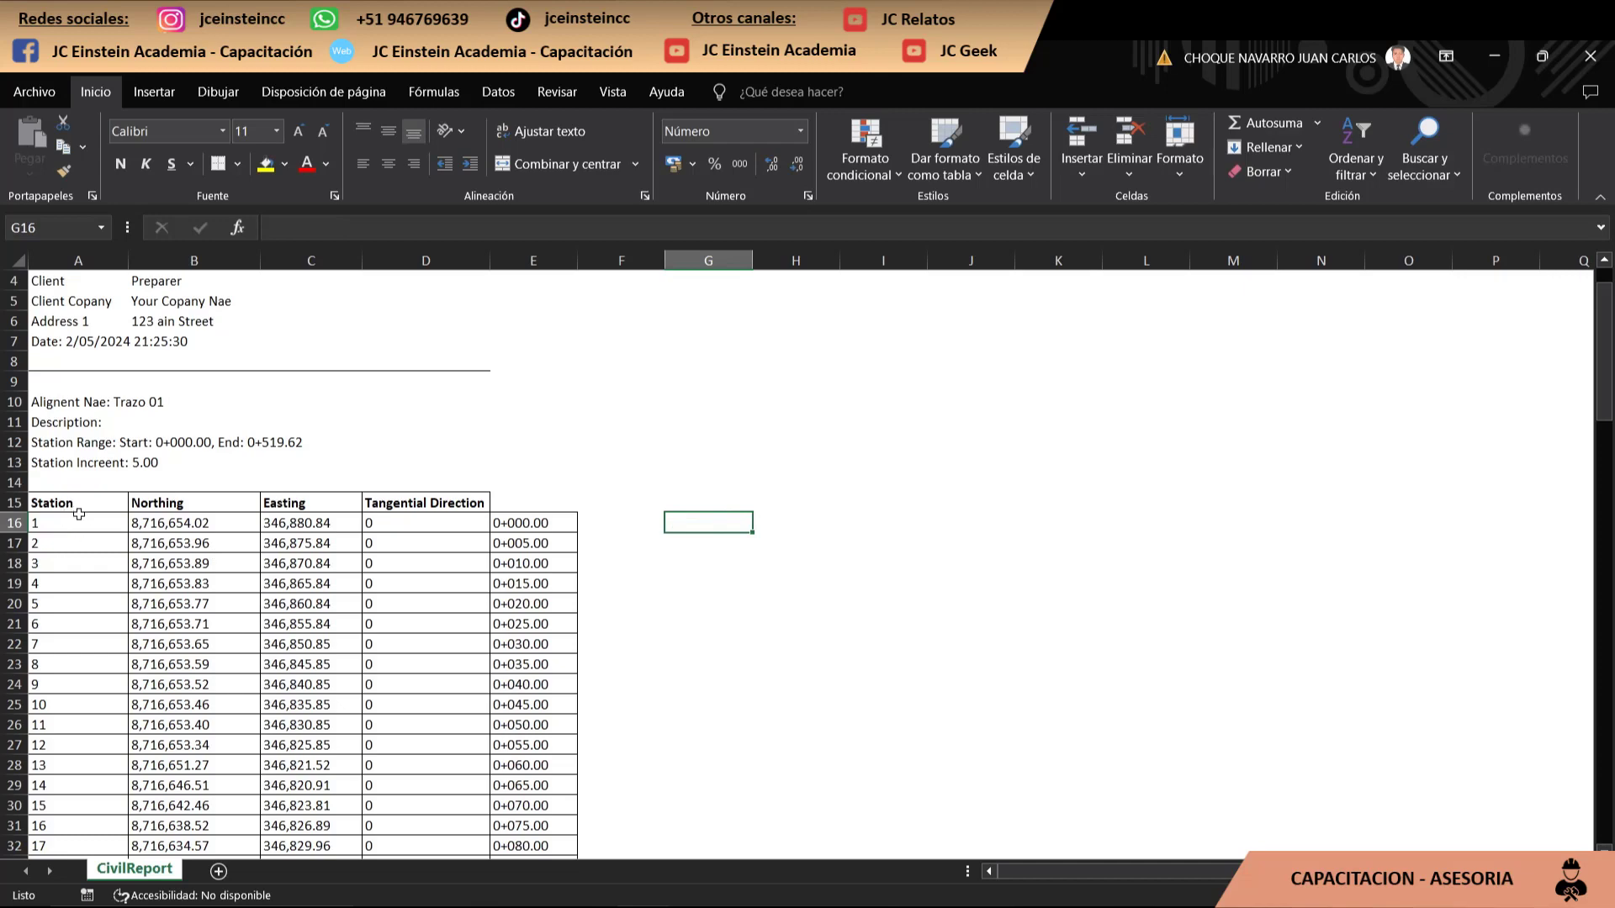
pyautogui.moveTo(78, 514); pyautogui.dragTo(579, 841)
# - Copy the selected station rows and launch Notepad from the Run dialog
pyautogui.hotkey('ctrl', 'c')
pyautogui.press('super+r')
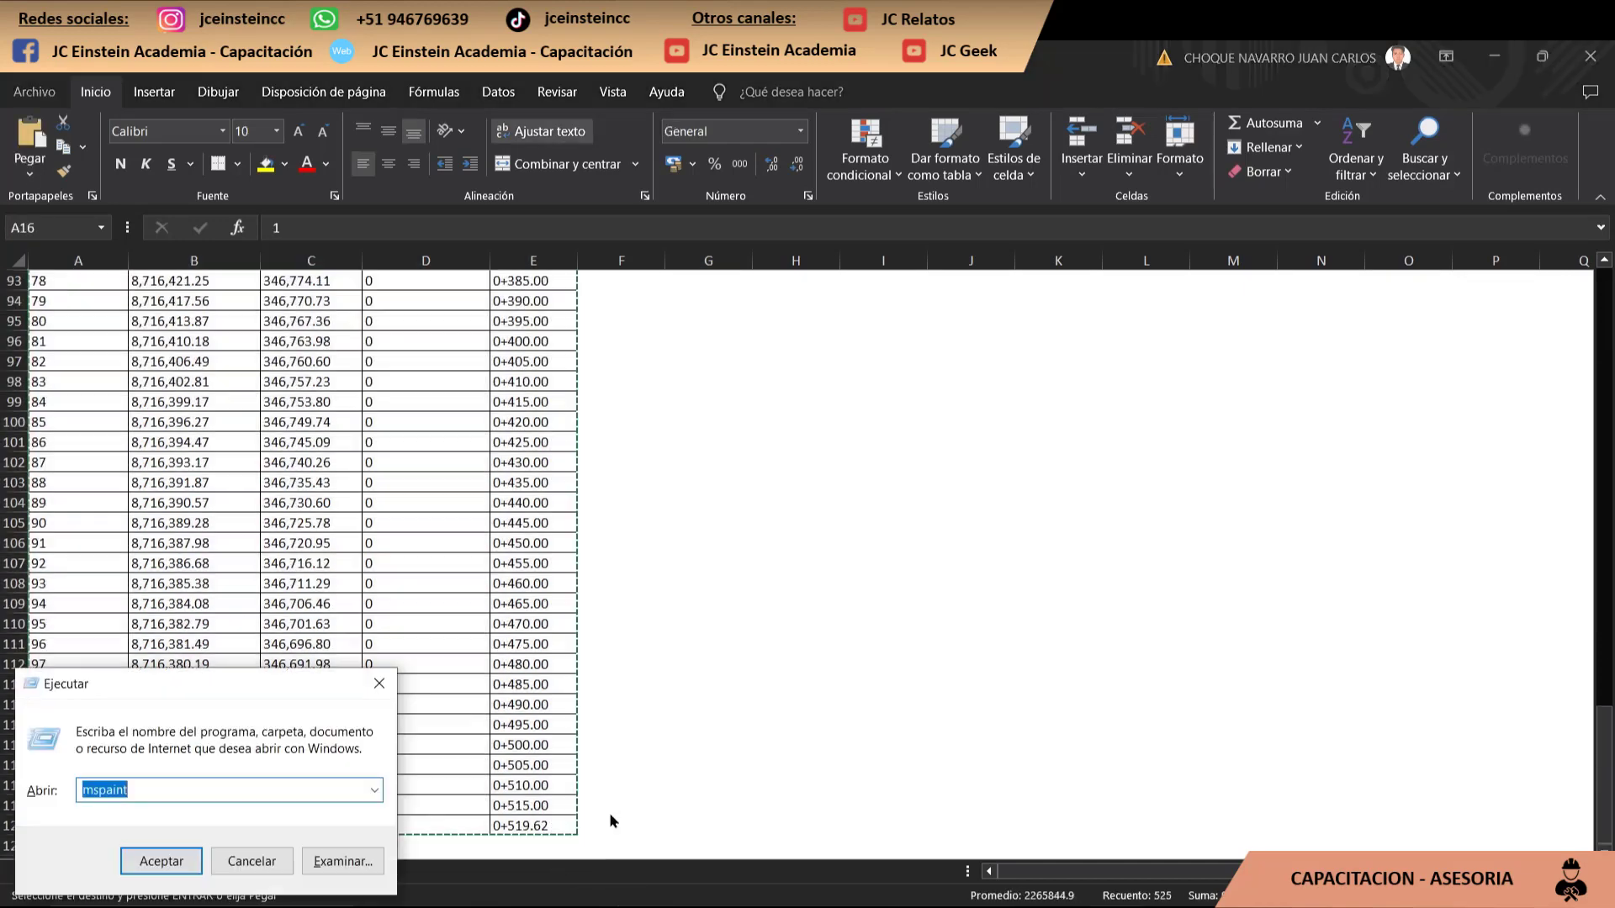
pyautogui.write('note')
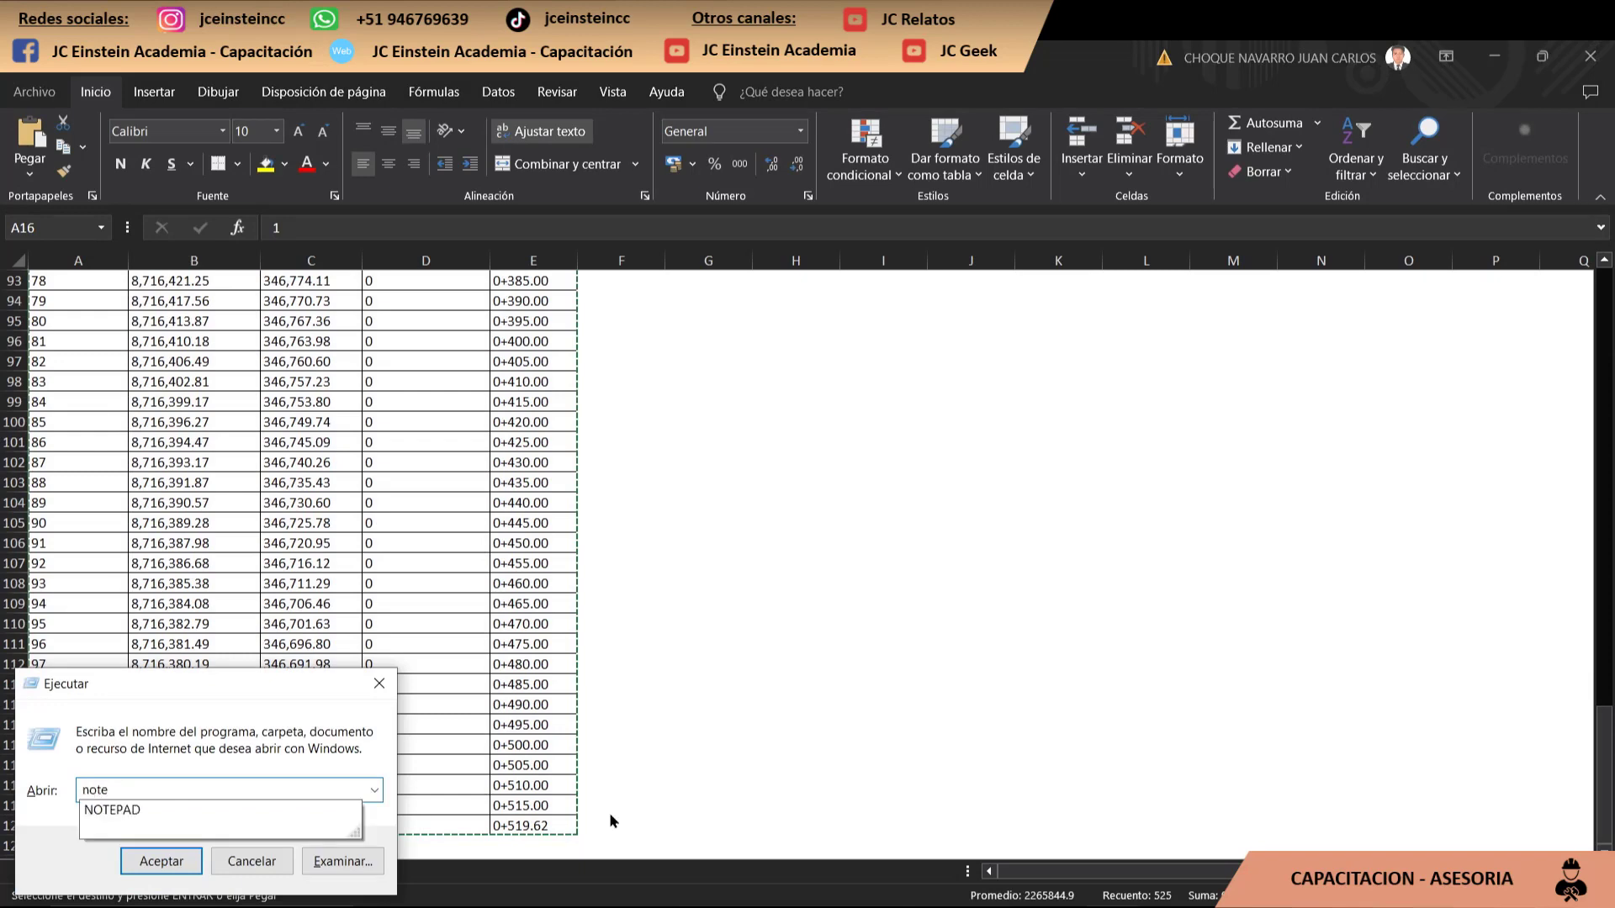
pyautogui.press('BackSpace')
pyautogui.press('BackSpace')
pyautogui.press('BackSpace')
pyautogui.press('Return')
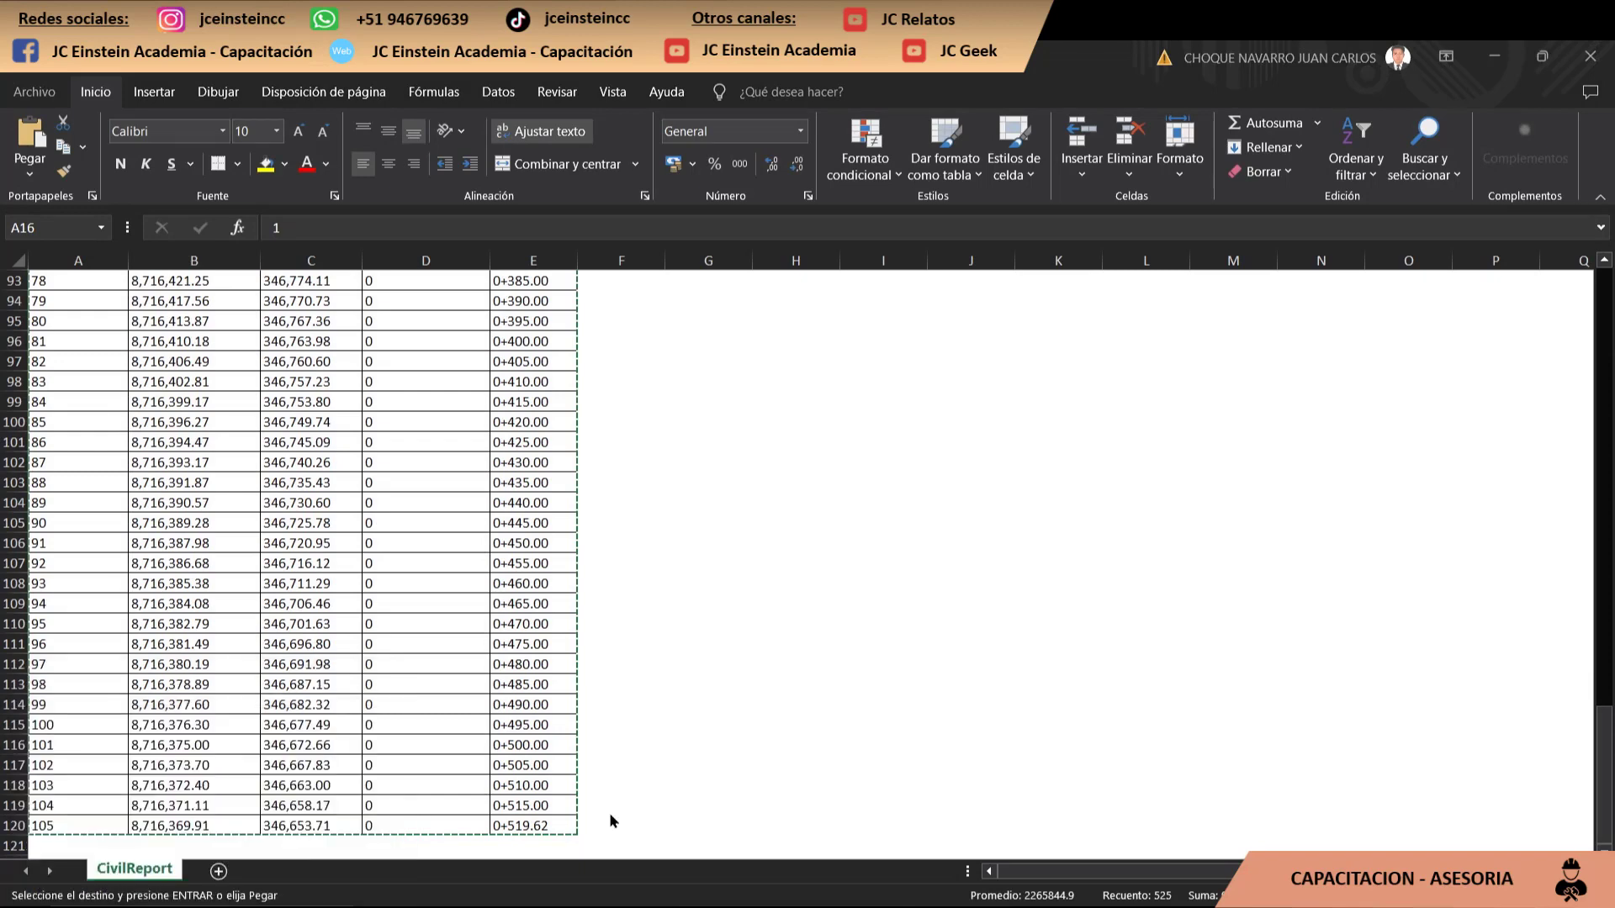
pyautogui.press('super+r')
pyautogui.write('not')
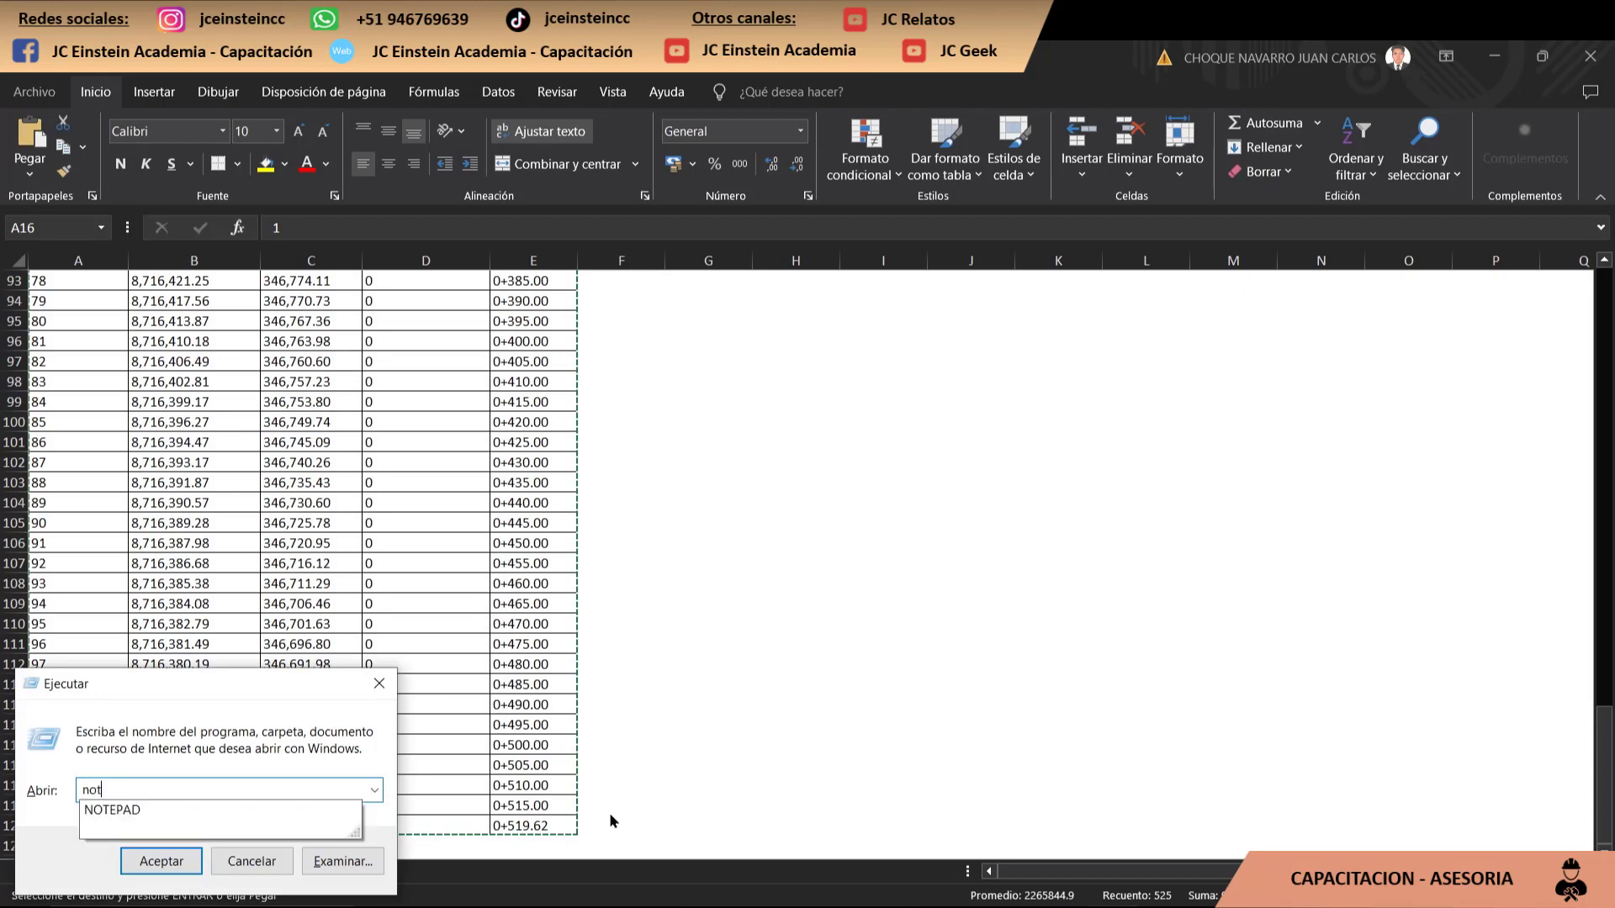
pyautogui.write('epad')
pyautogui.press('Return')
# - Paste the station rows into Notepad without a trailing blank line and check the commas
pyautogui.hotkey('ctrl', 'v')
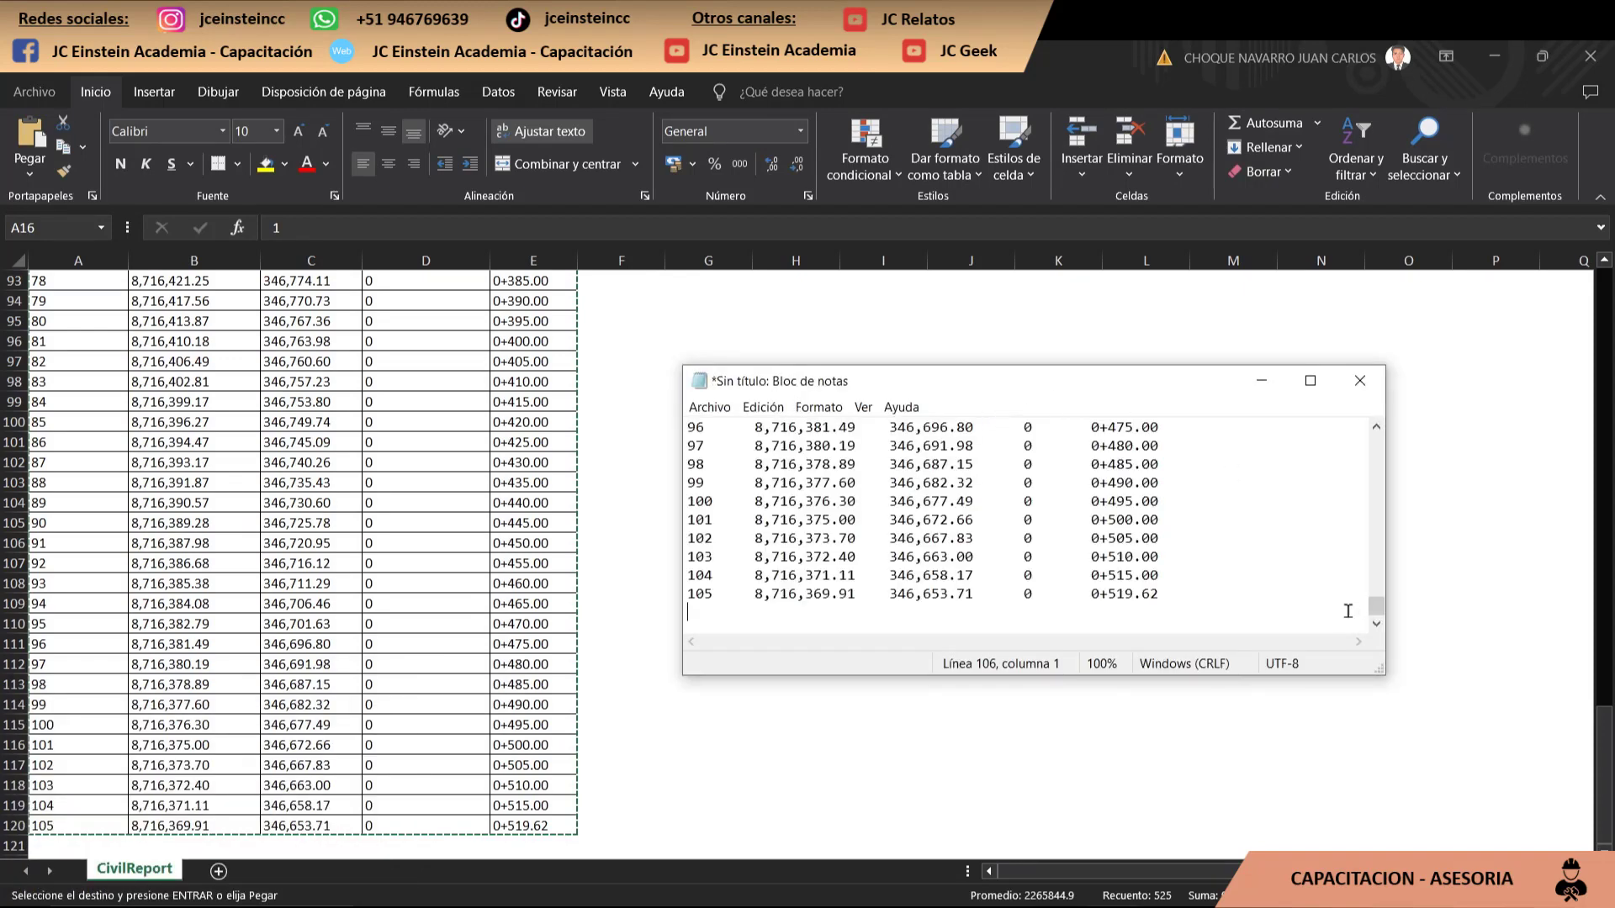
pyautogui.press('BackSpace')
pyautogui.moveTo(1377, 606); pyautogui.dragTo(1377, 445)
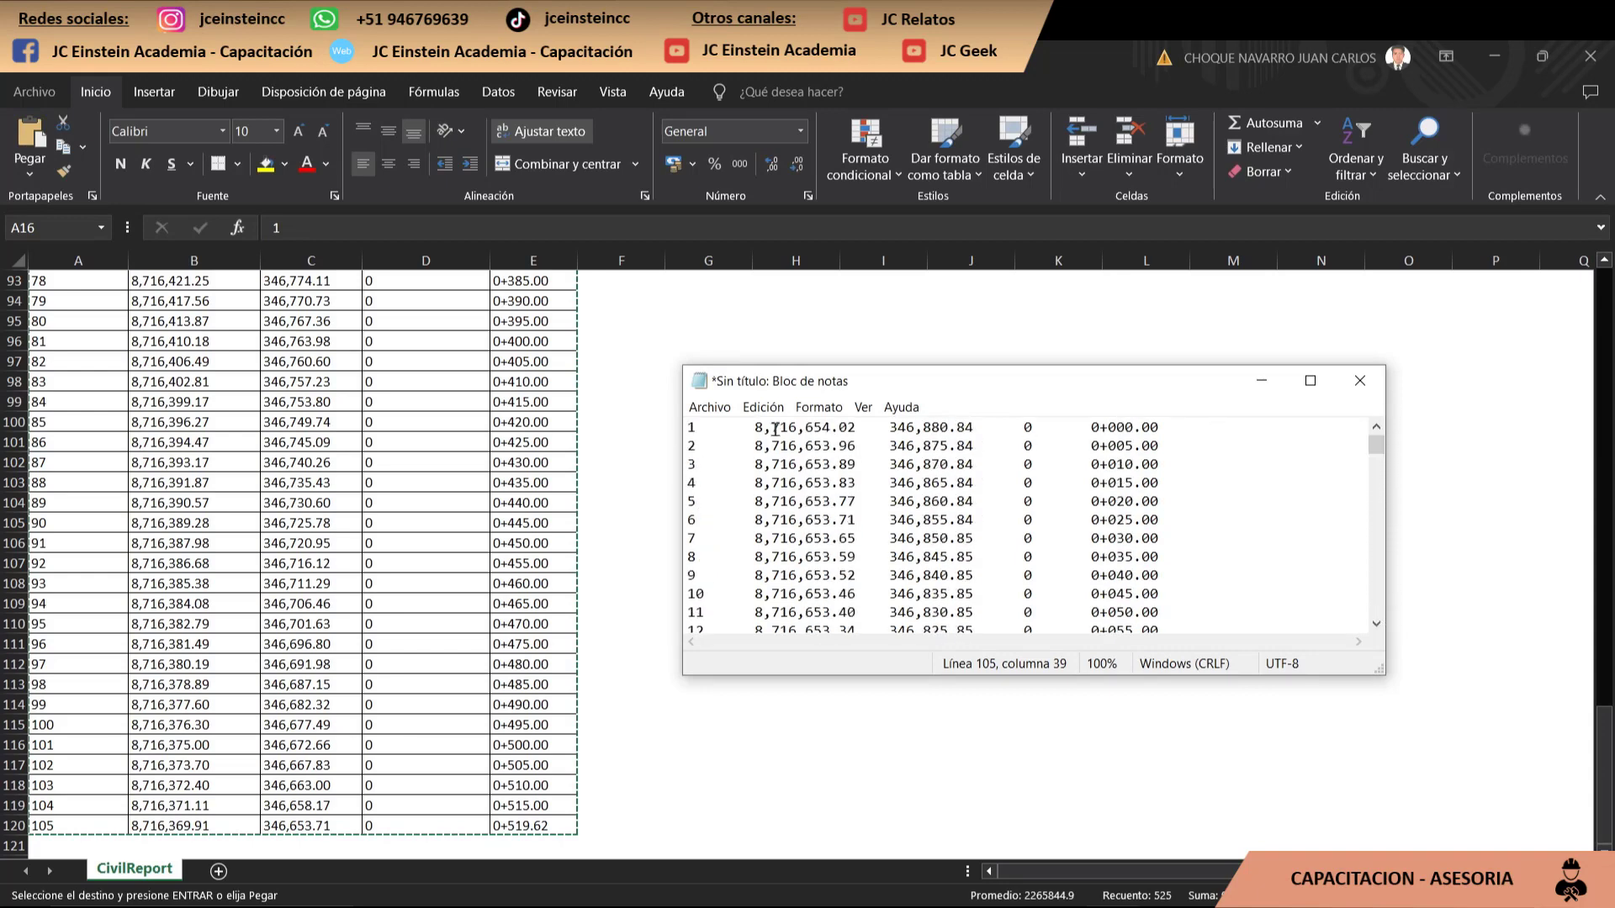
pyautogui.click(772, 428)
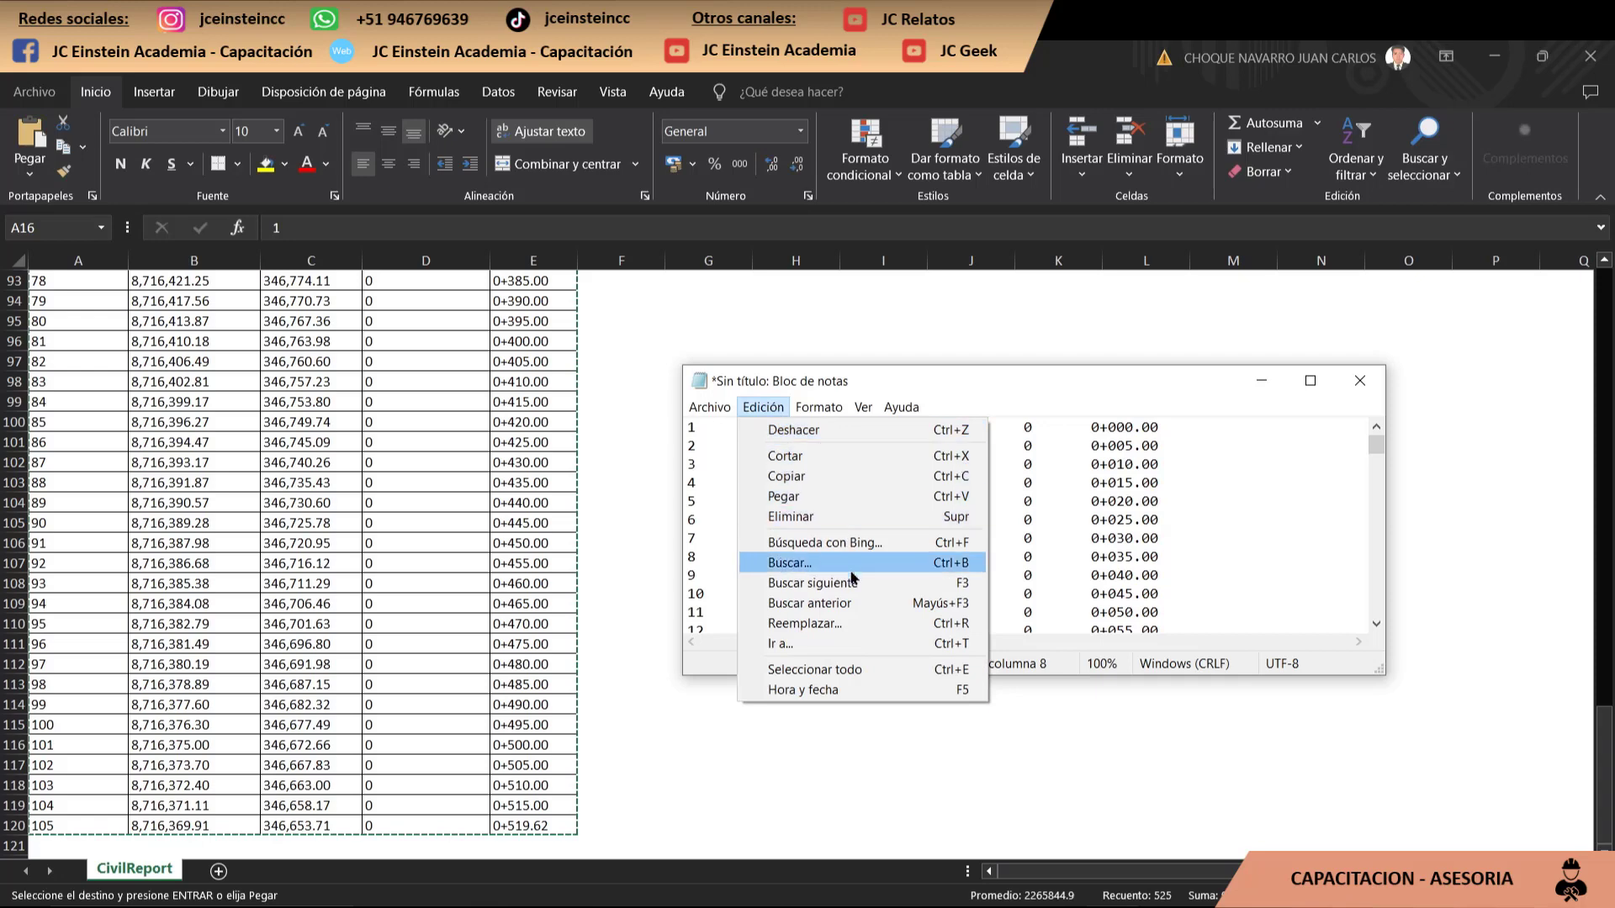
# - Remove every comma from the Notepad text by replacing ',' with nothing
pyautogui.click(846, 622)
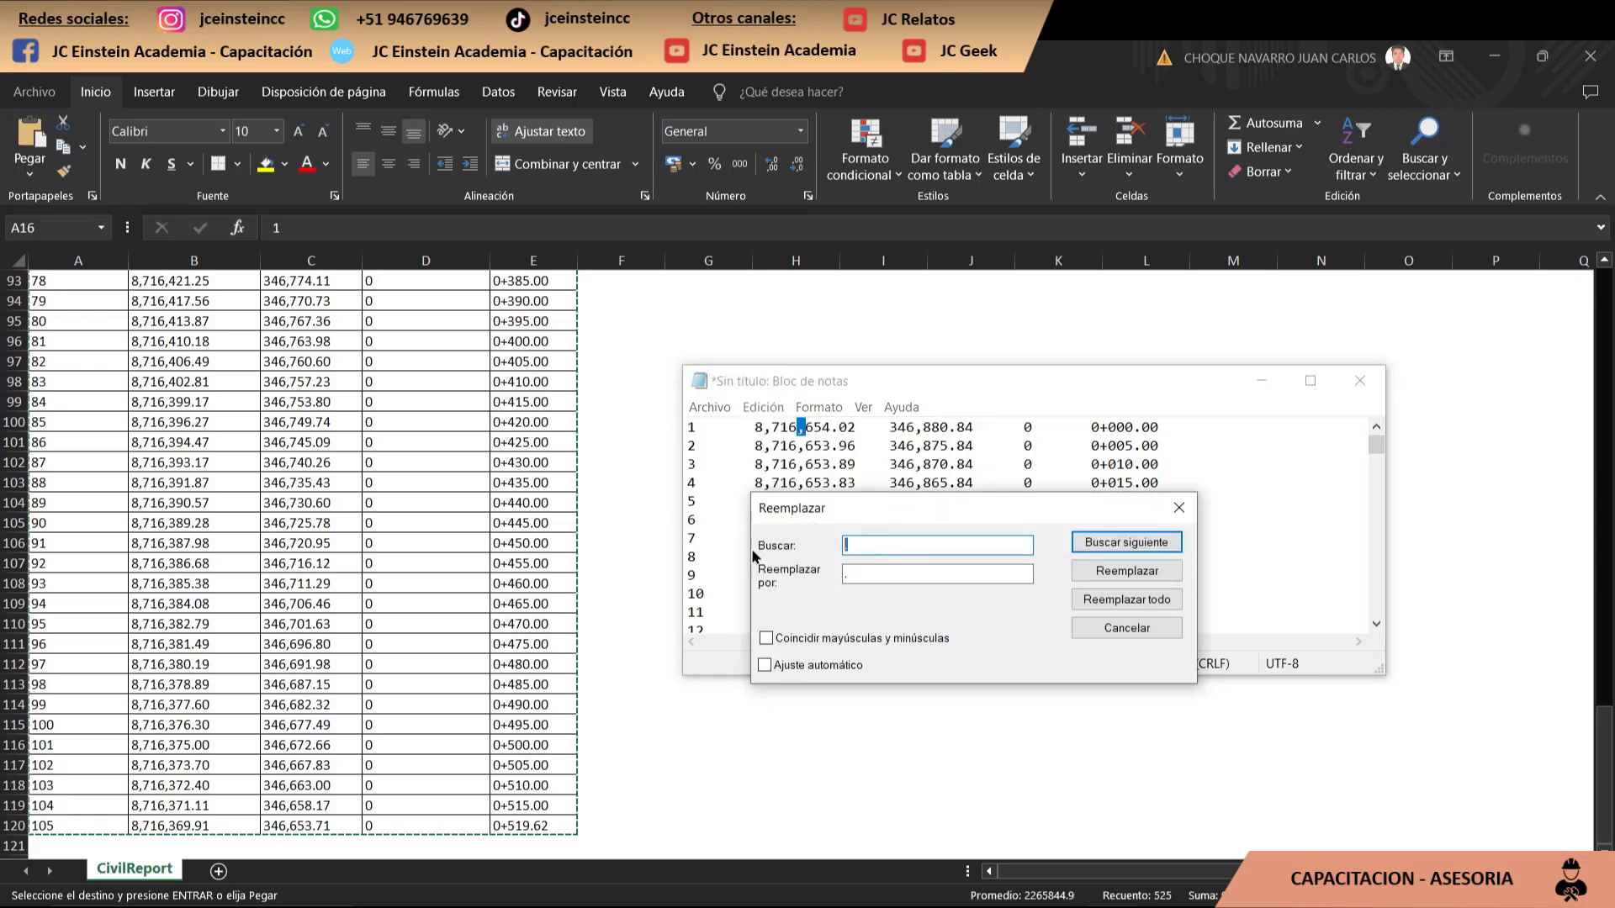
pyautogui.press('Tab')
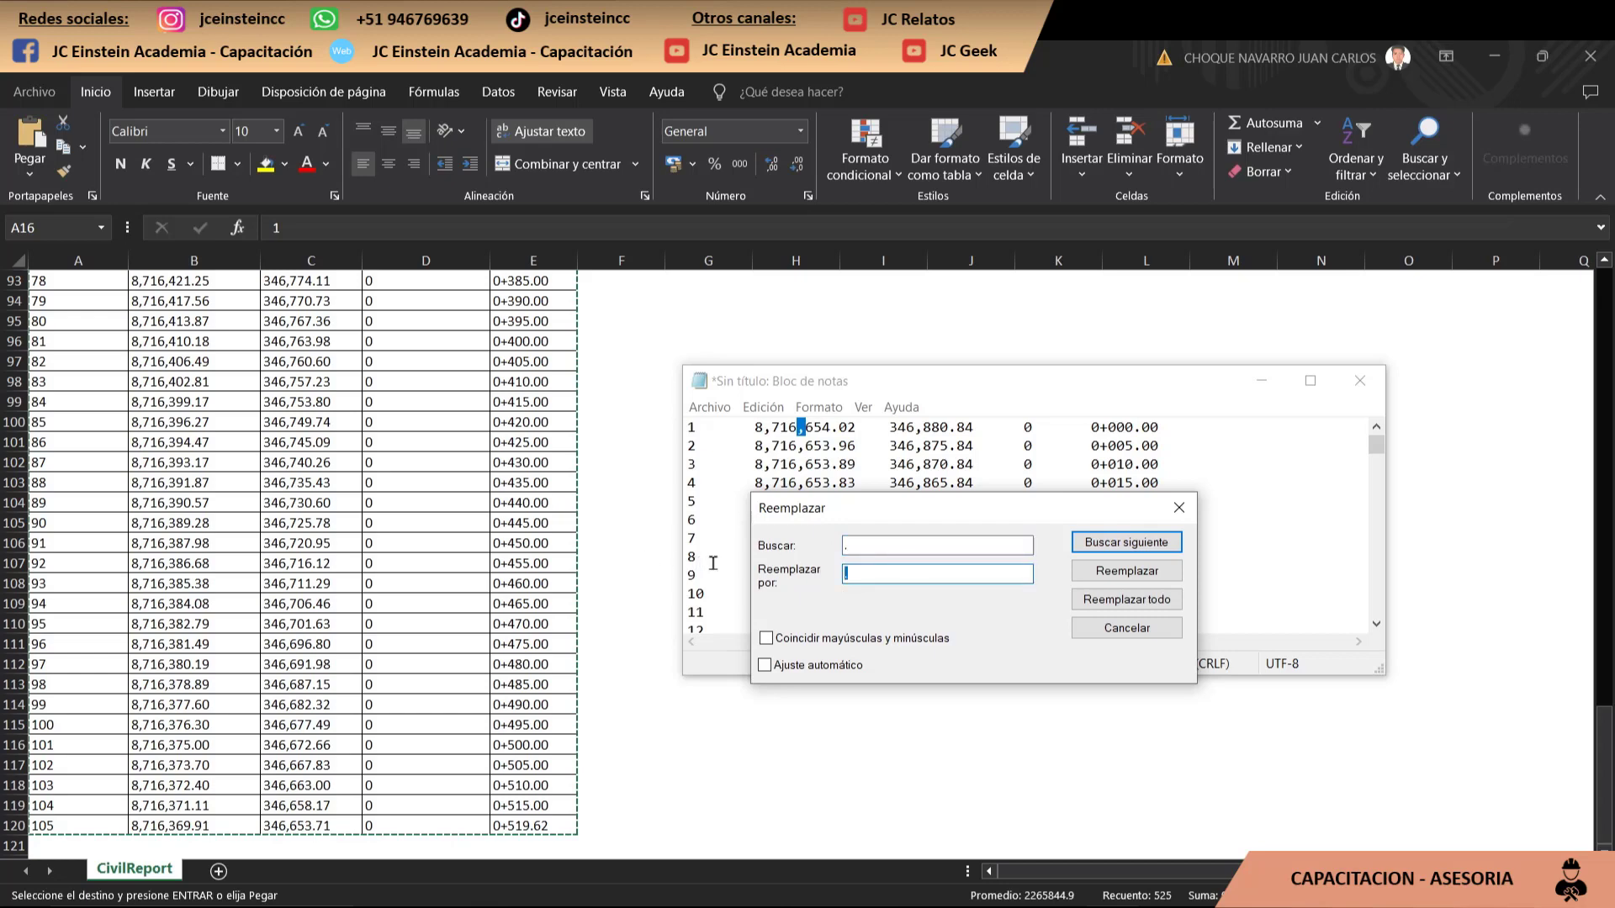
pyautogui.press('BackSpace')
pyautogui.click(1126, 599)
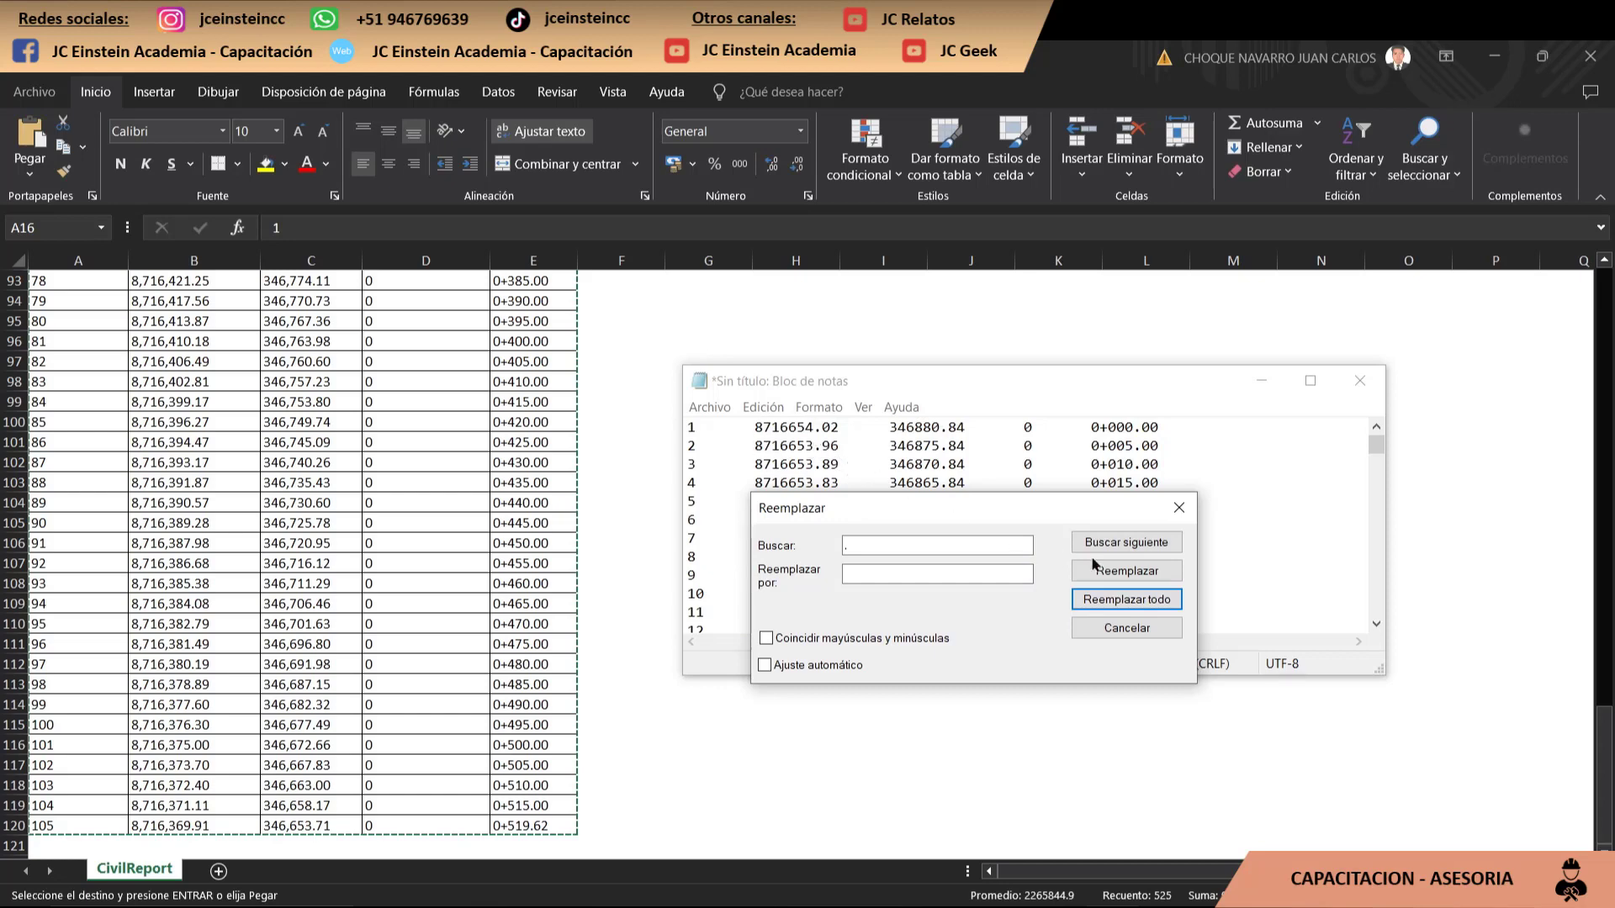
pyautogui.click(1178, 509)
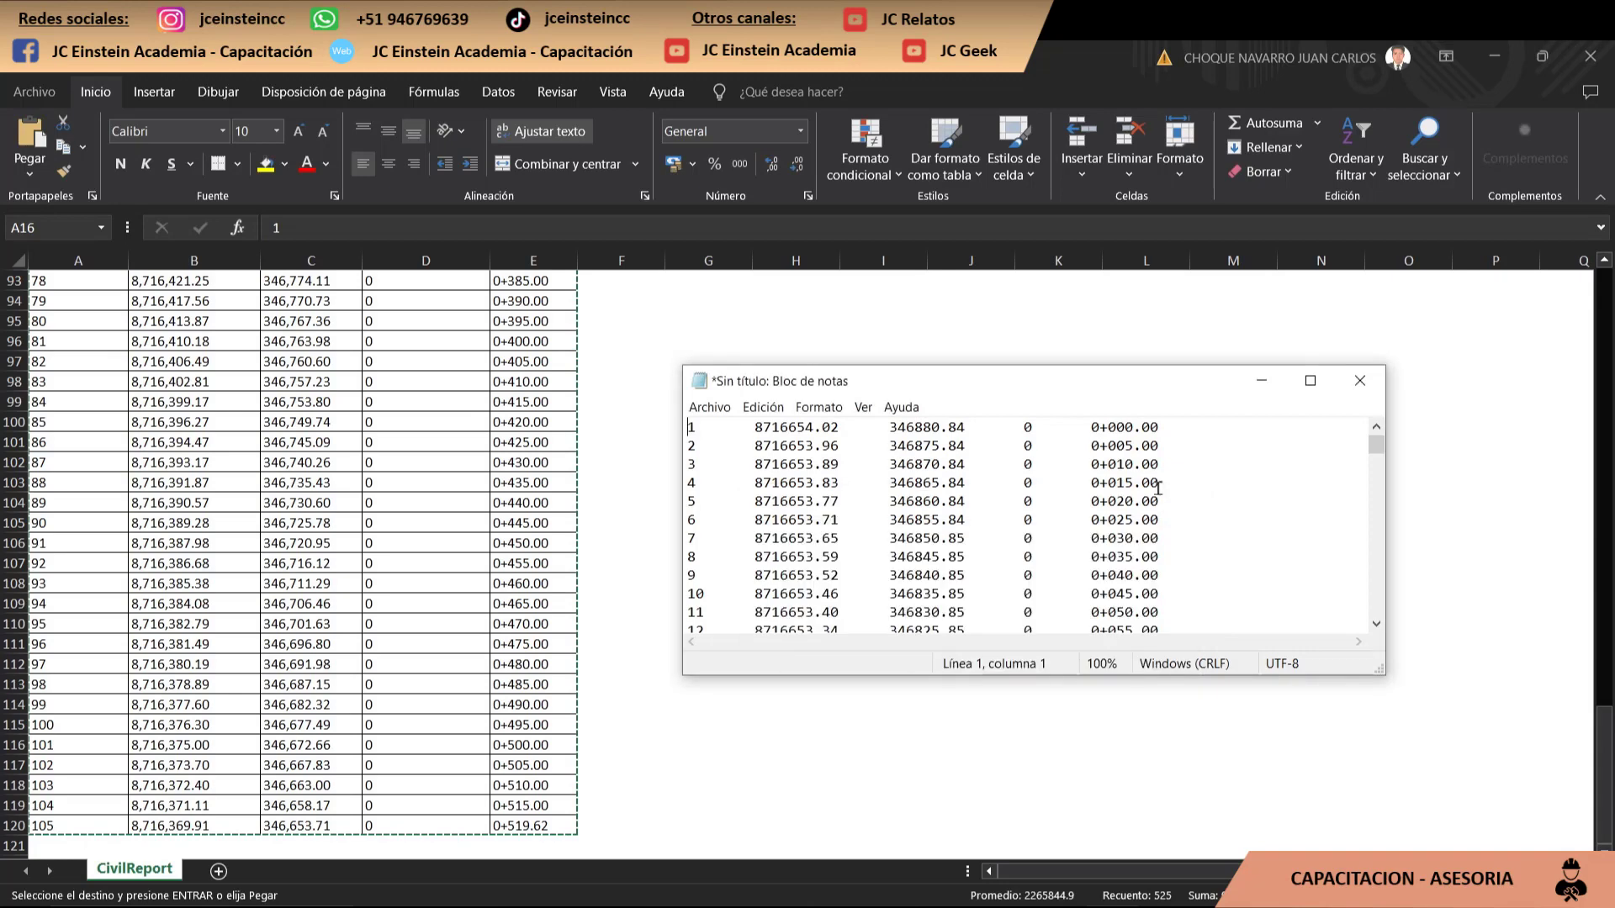
pyautogui.moveTo(1108, 391); pyautogui.dragTo(1057, 361)
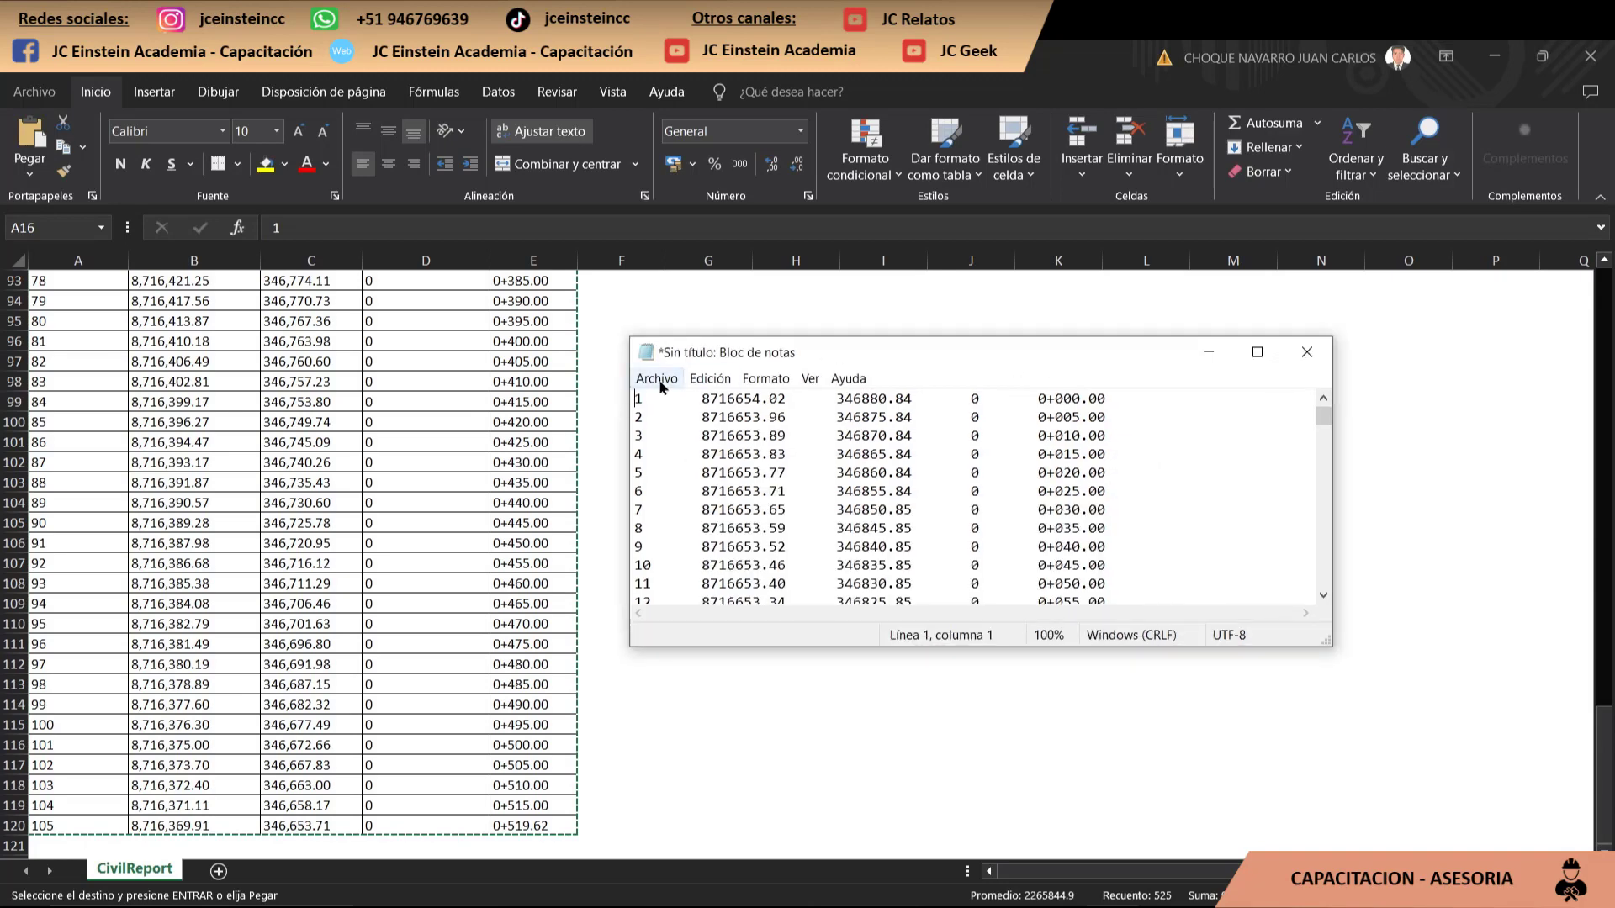
# - Save the text as PUNTOS02 on drive Data (D:), close Notepad and return to Civil 3D
pyautogui.click(656, 379)
pyautogui.click(667, 475)
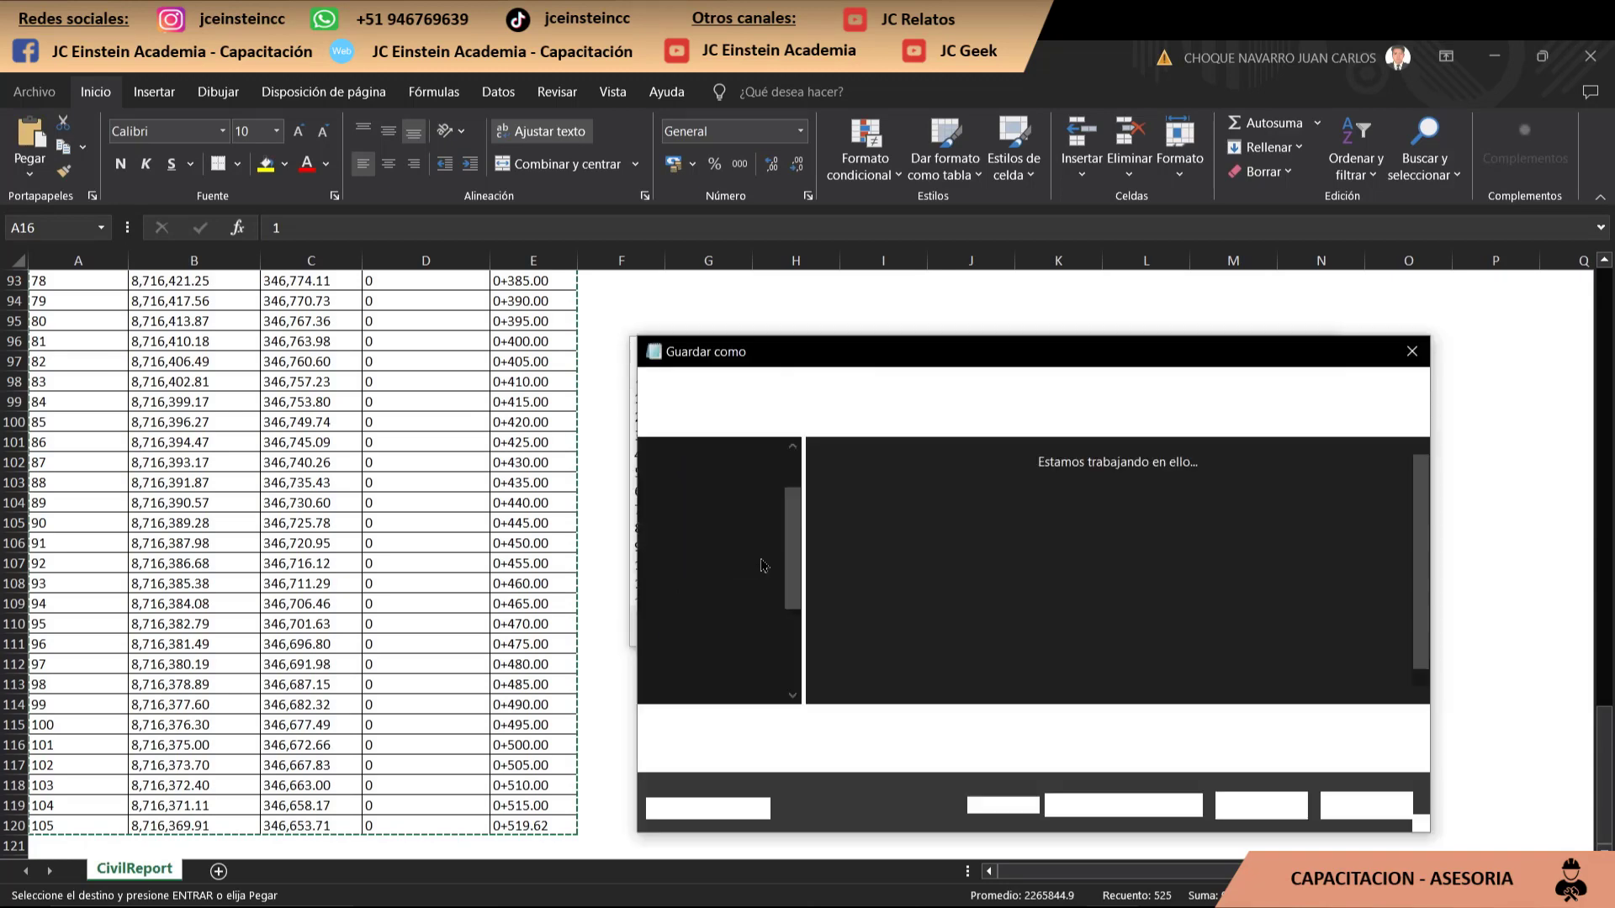
pyautogui.scroll(-3, 761, 614)
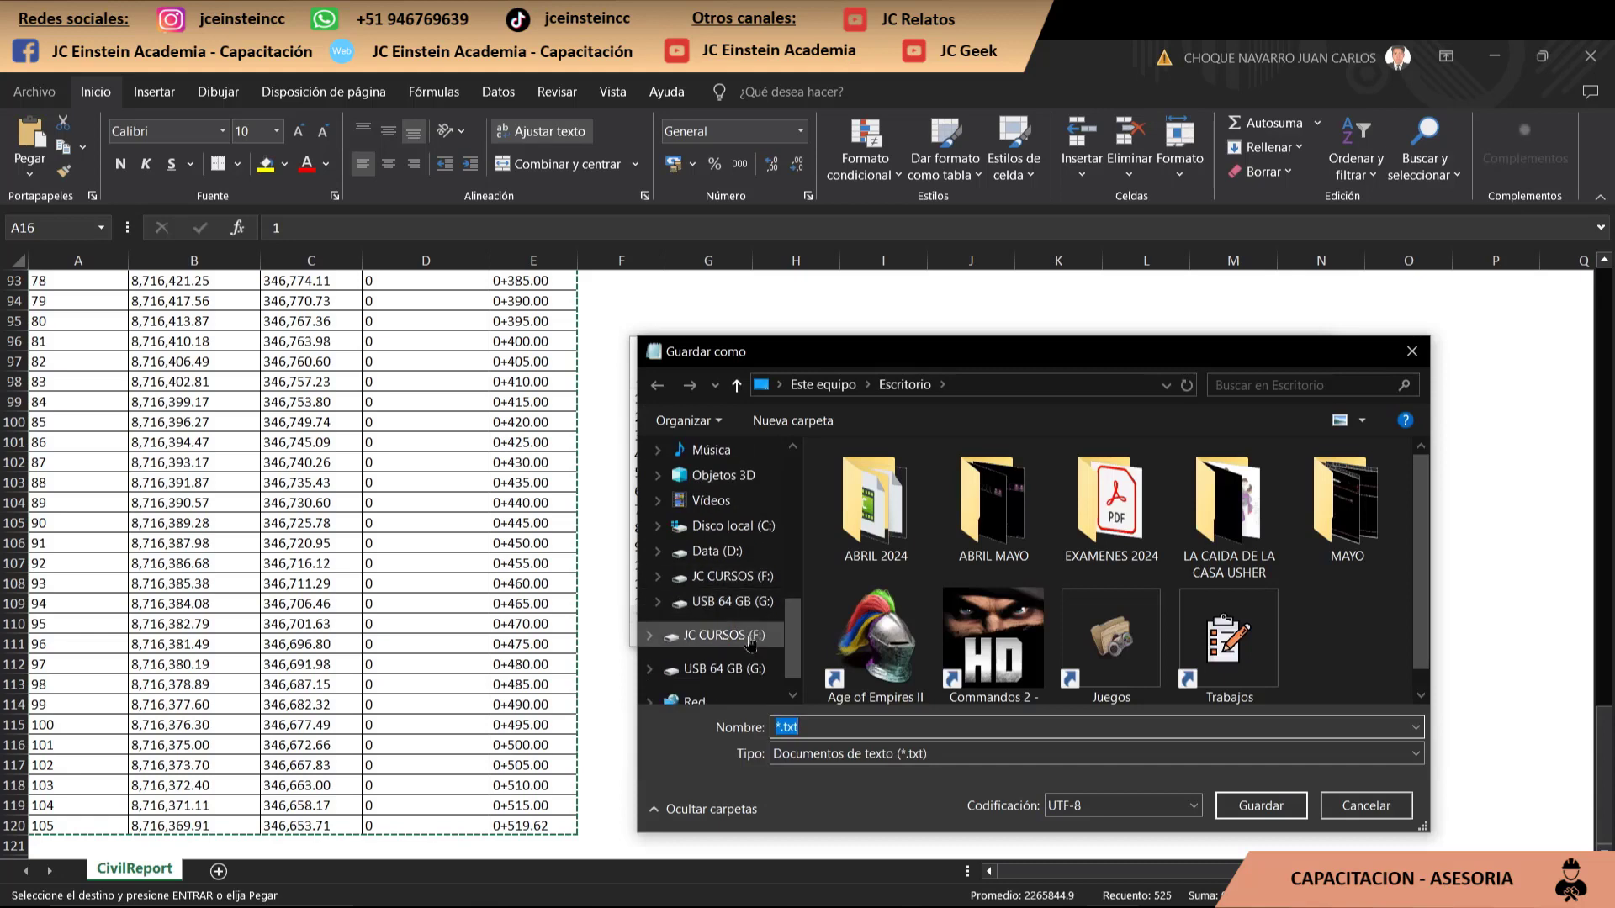
pyautogui.click(715, 551)
pyautogui.click(1006, 730)
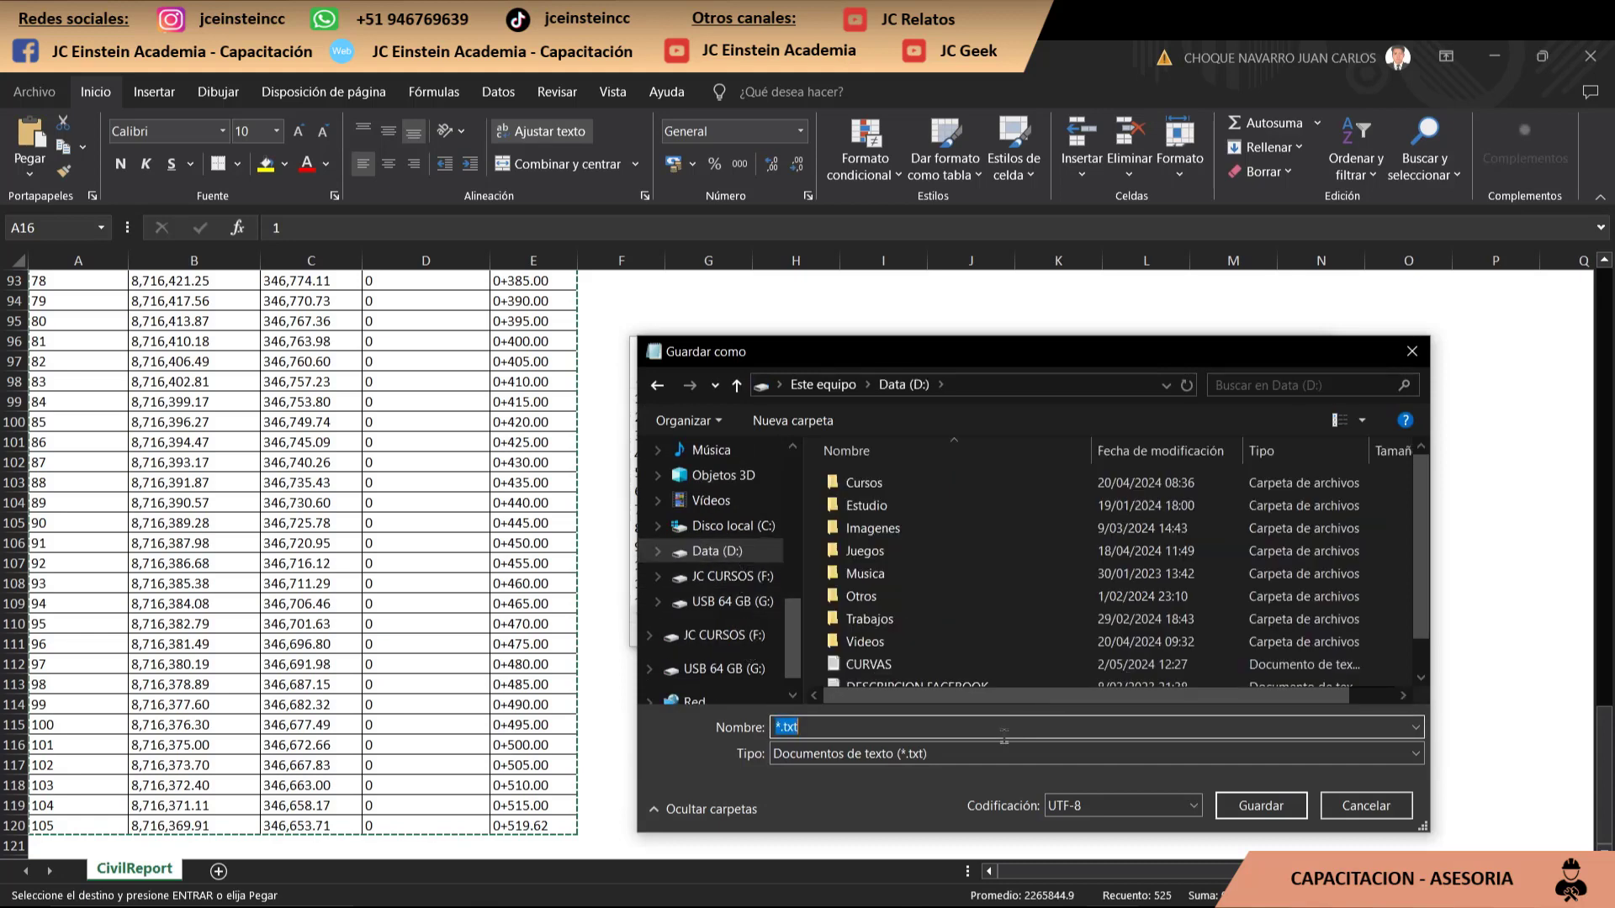
pyautogui.write('PUNTOS2')
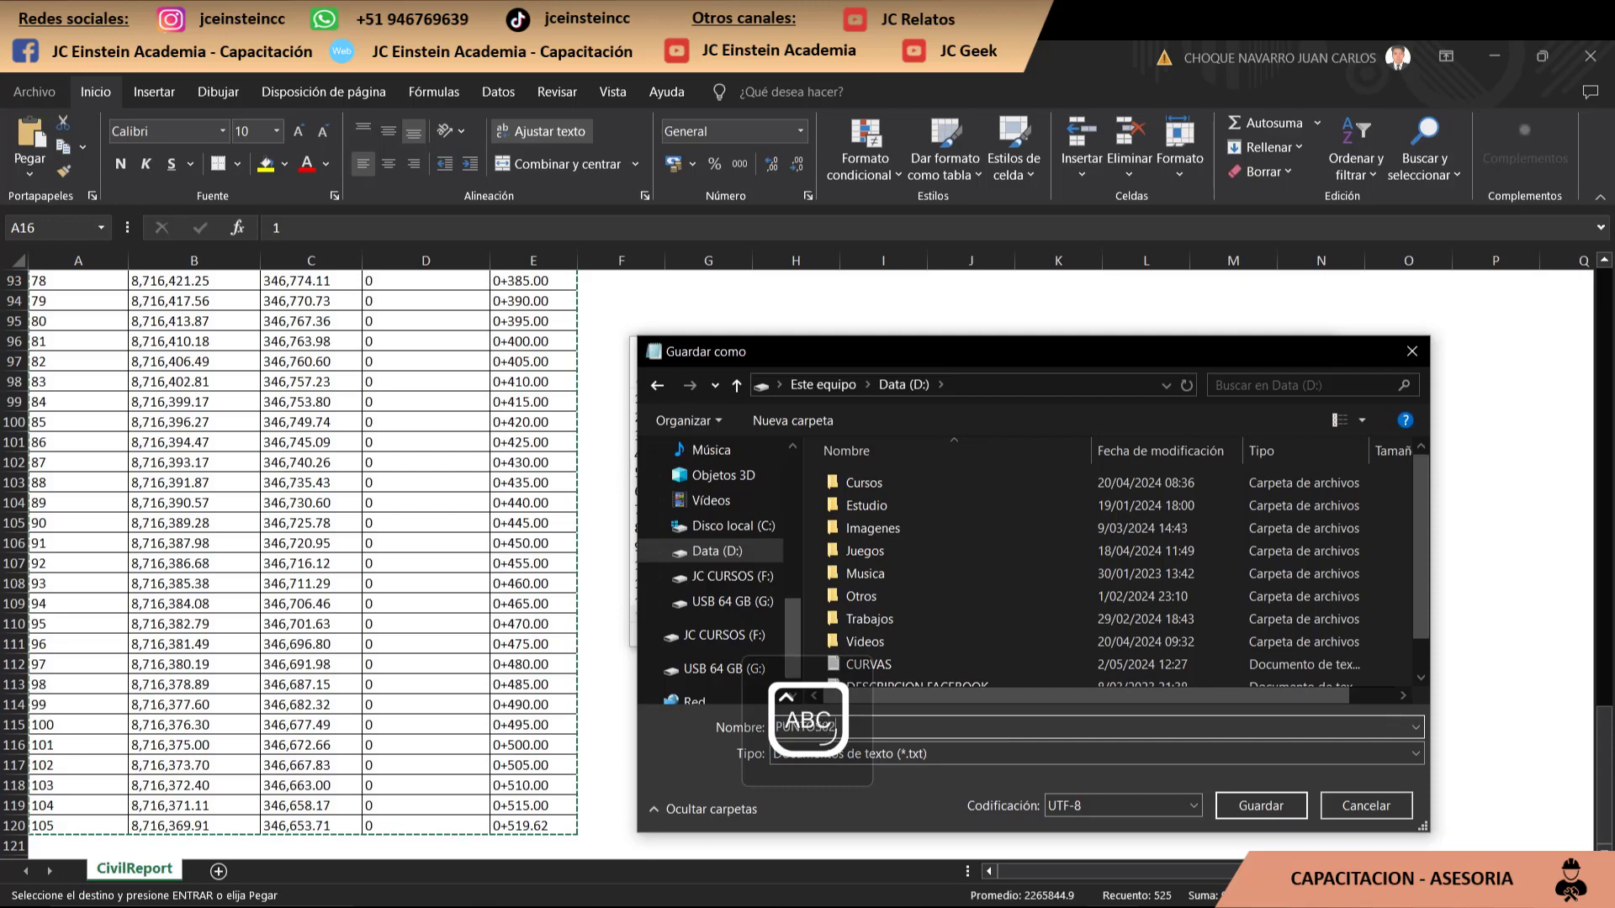
pyautogui.press('Return')
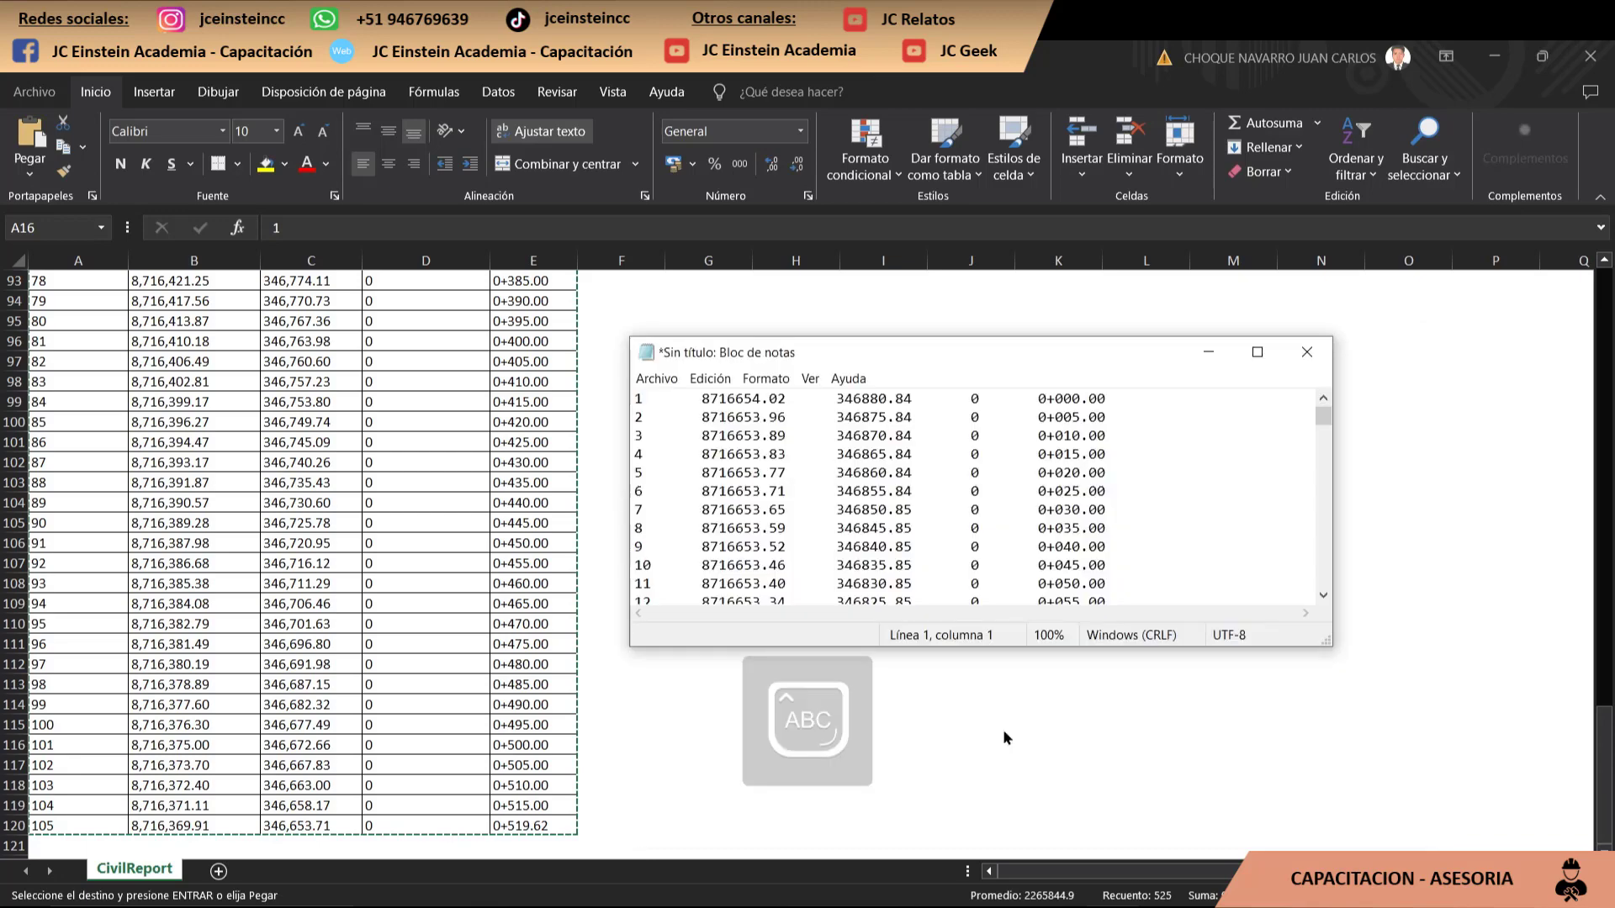
pyautogui.click(1306, 352)
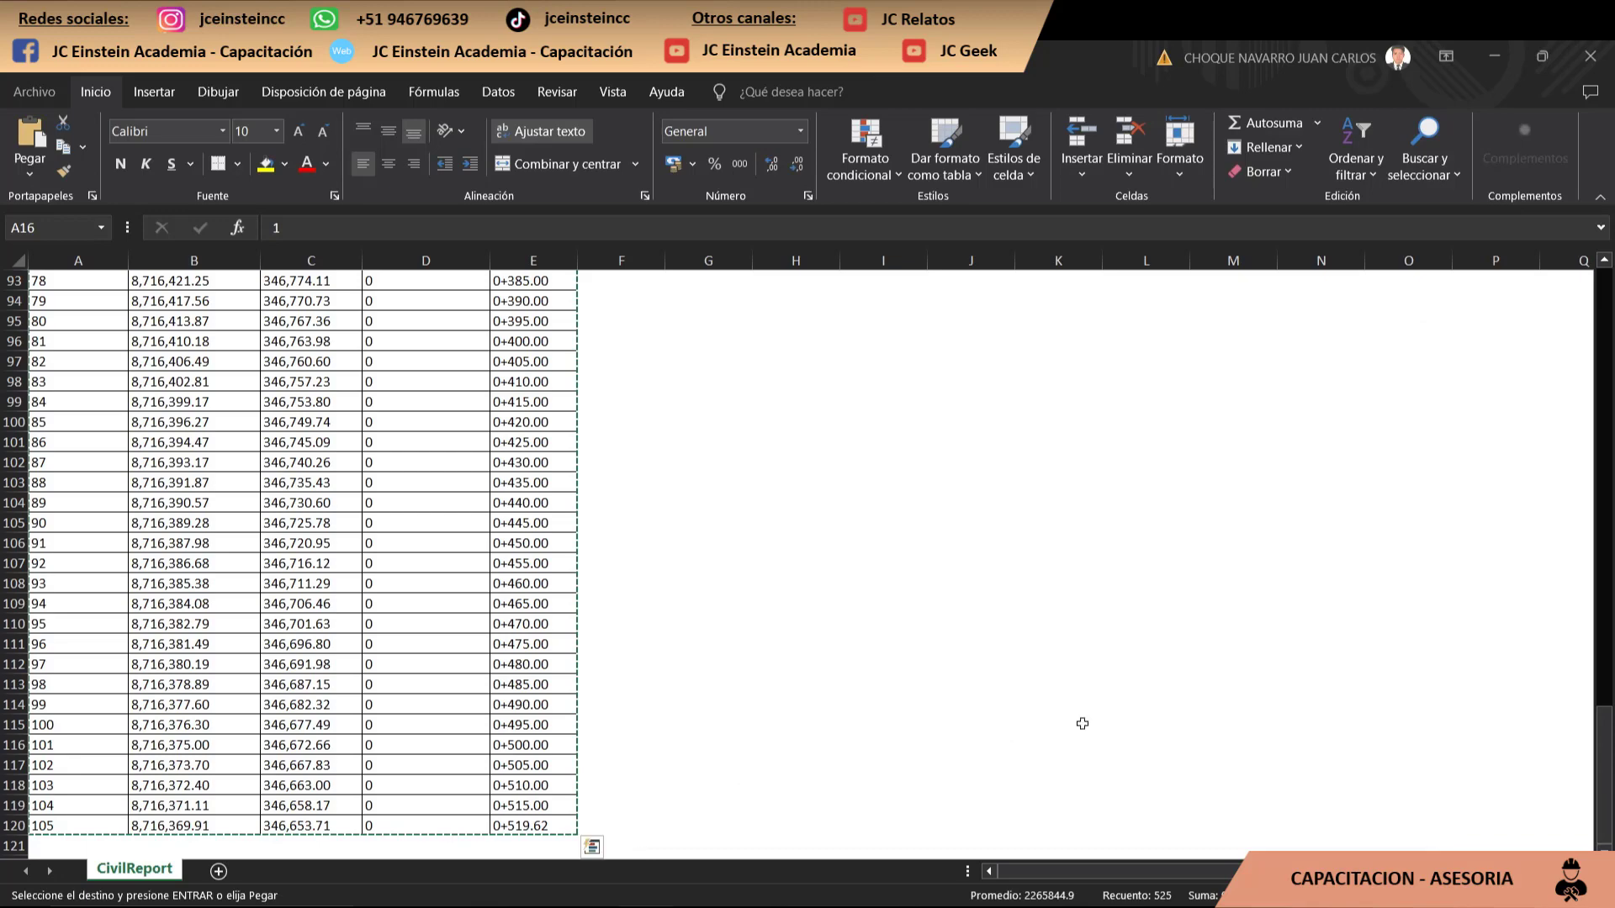
pyautogui.hotkey('alt', 'Tab')
# - Close the reports window and start a new blank drawing
pyautogui.click(1318, 286)
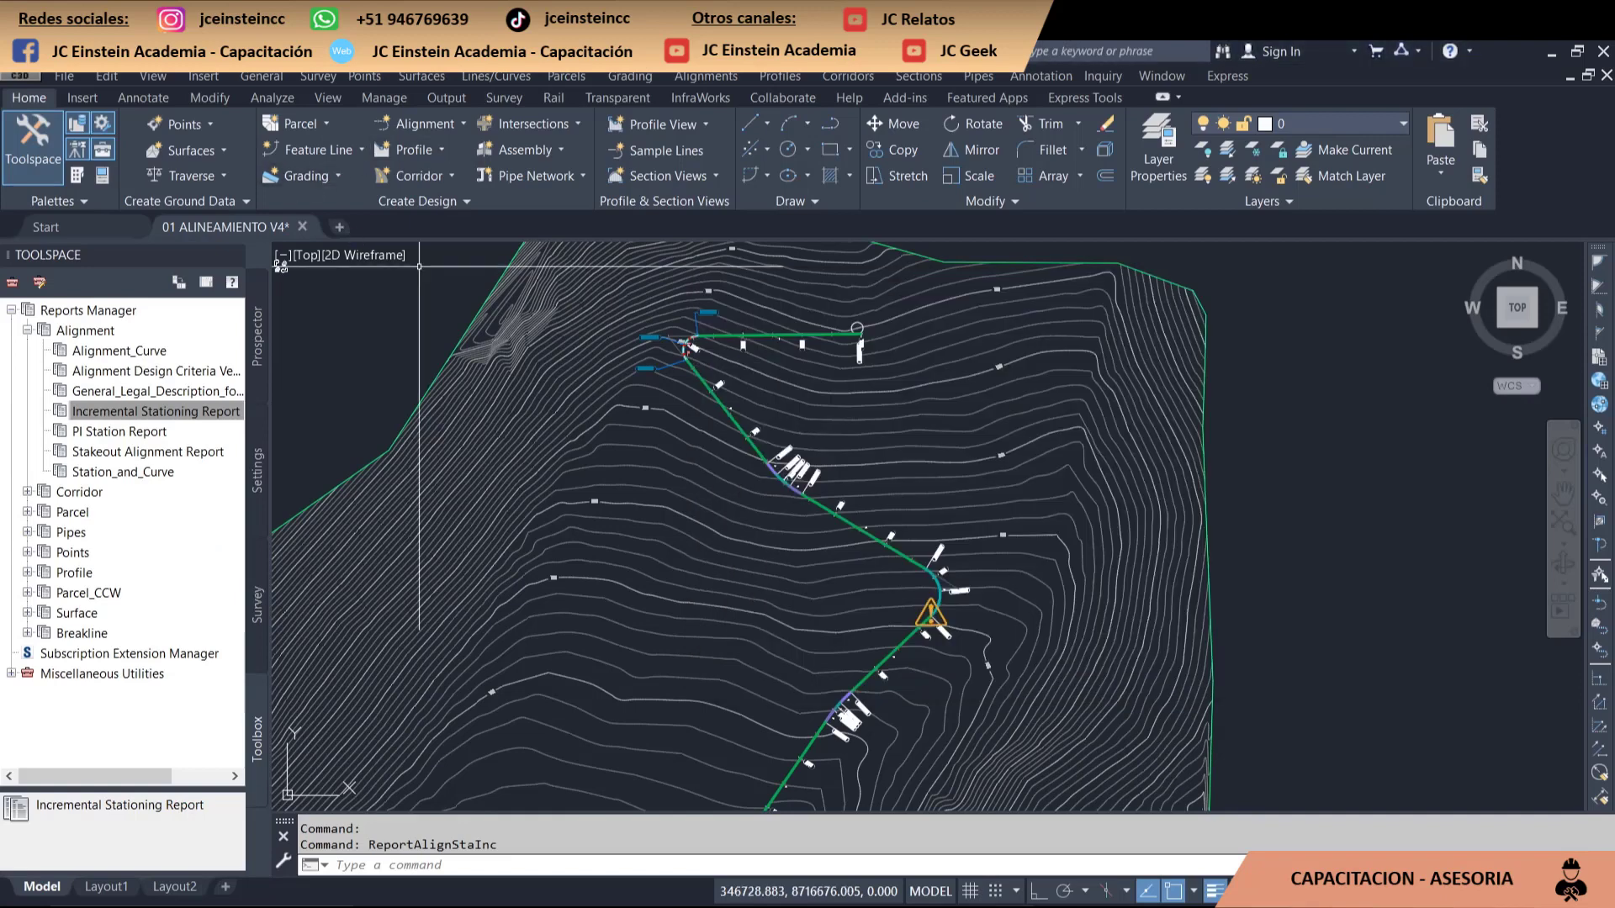
pyautogui.click(341, 228)
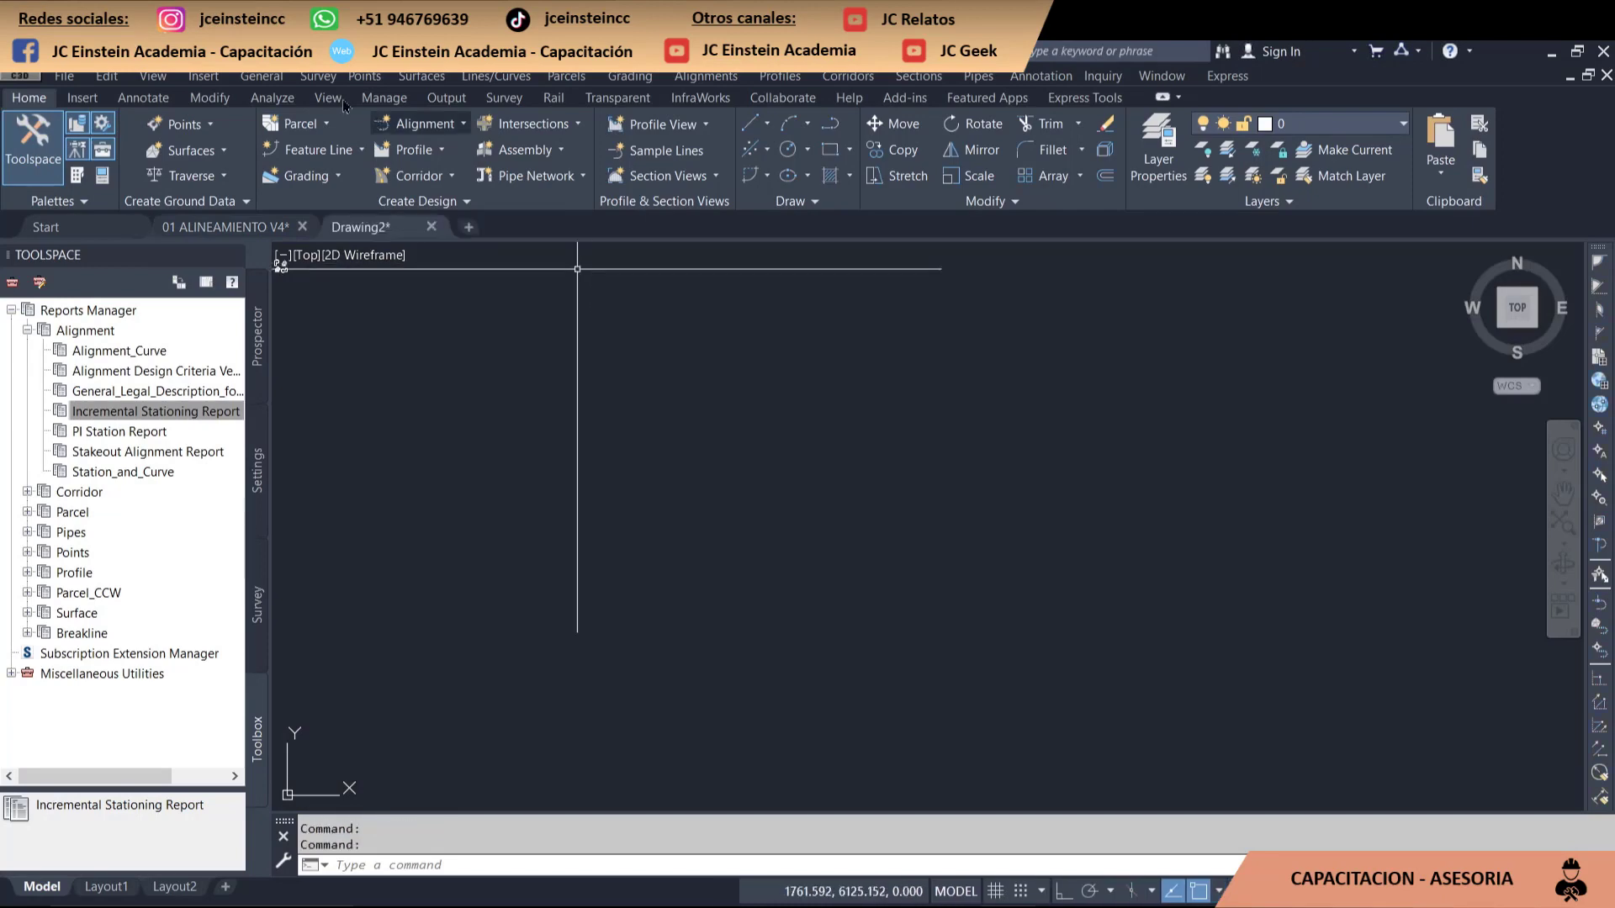
pyautogui.click(363, 77)
pyautogui.moveTo(433, 270)
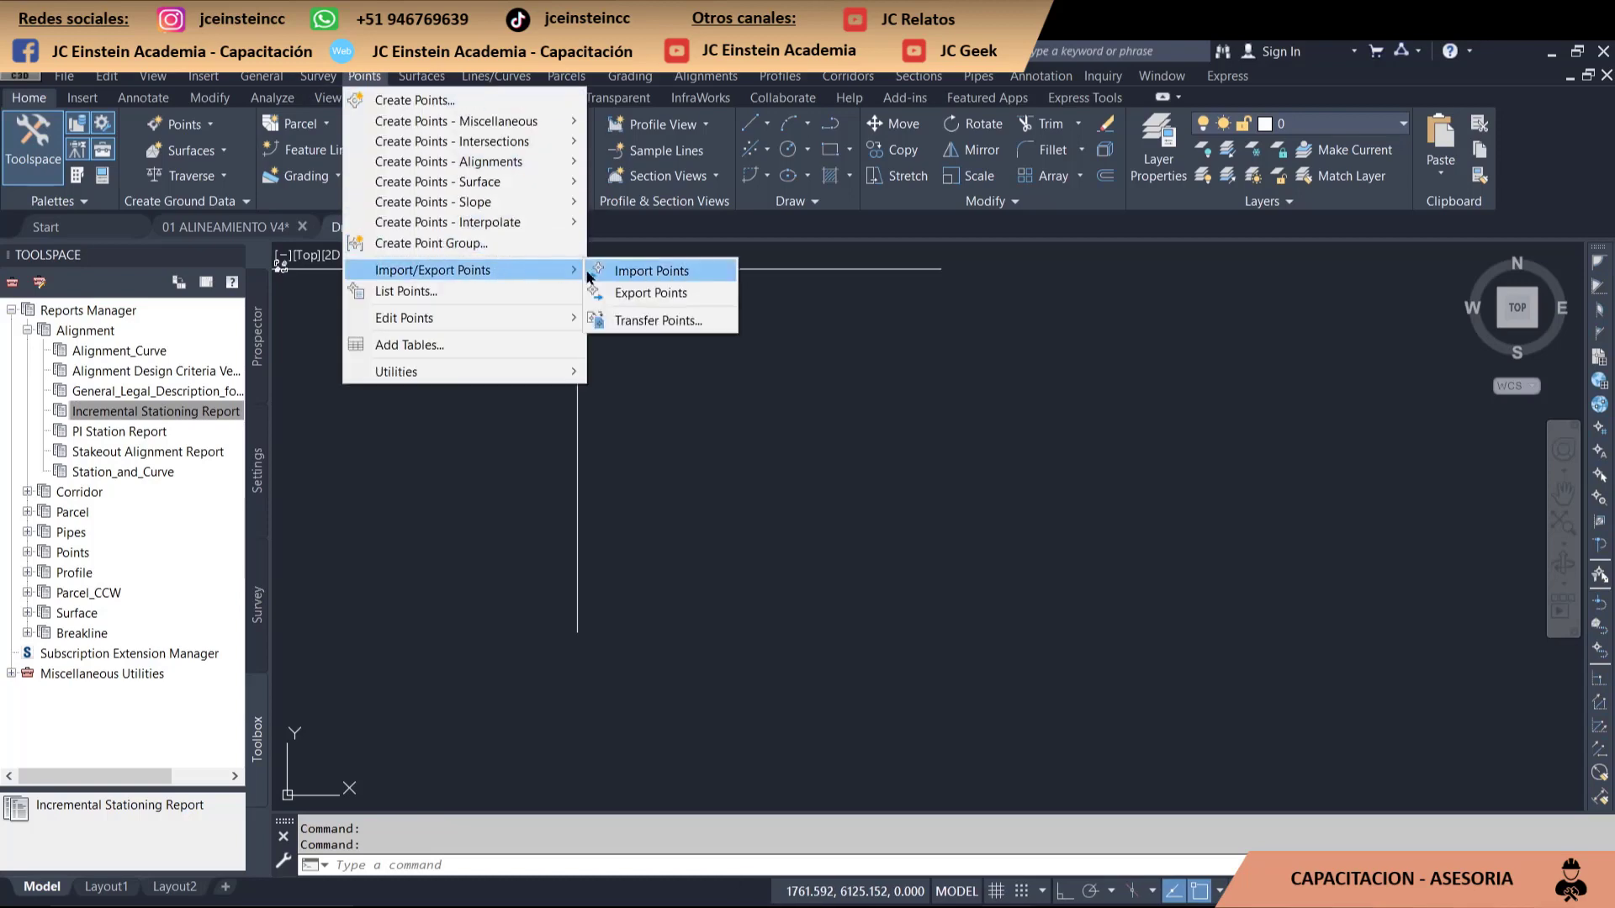
pyautogui.click(609, 268)
# - Choose D:\PUNTOS02.txt as the source file for the point import
pyautogui.click(968, 148)
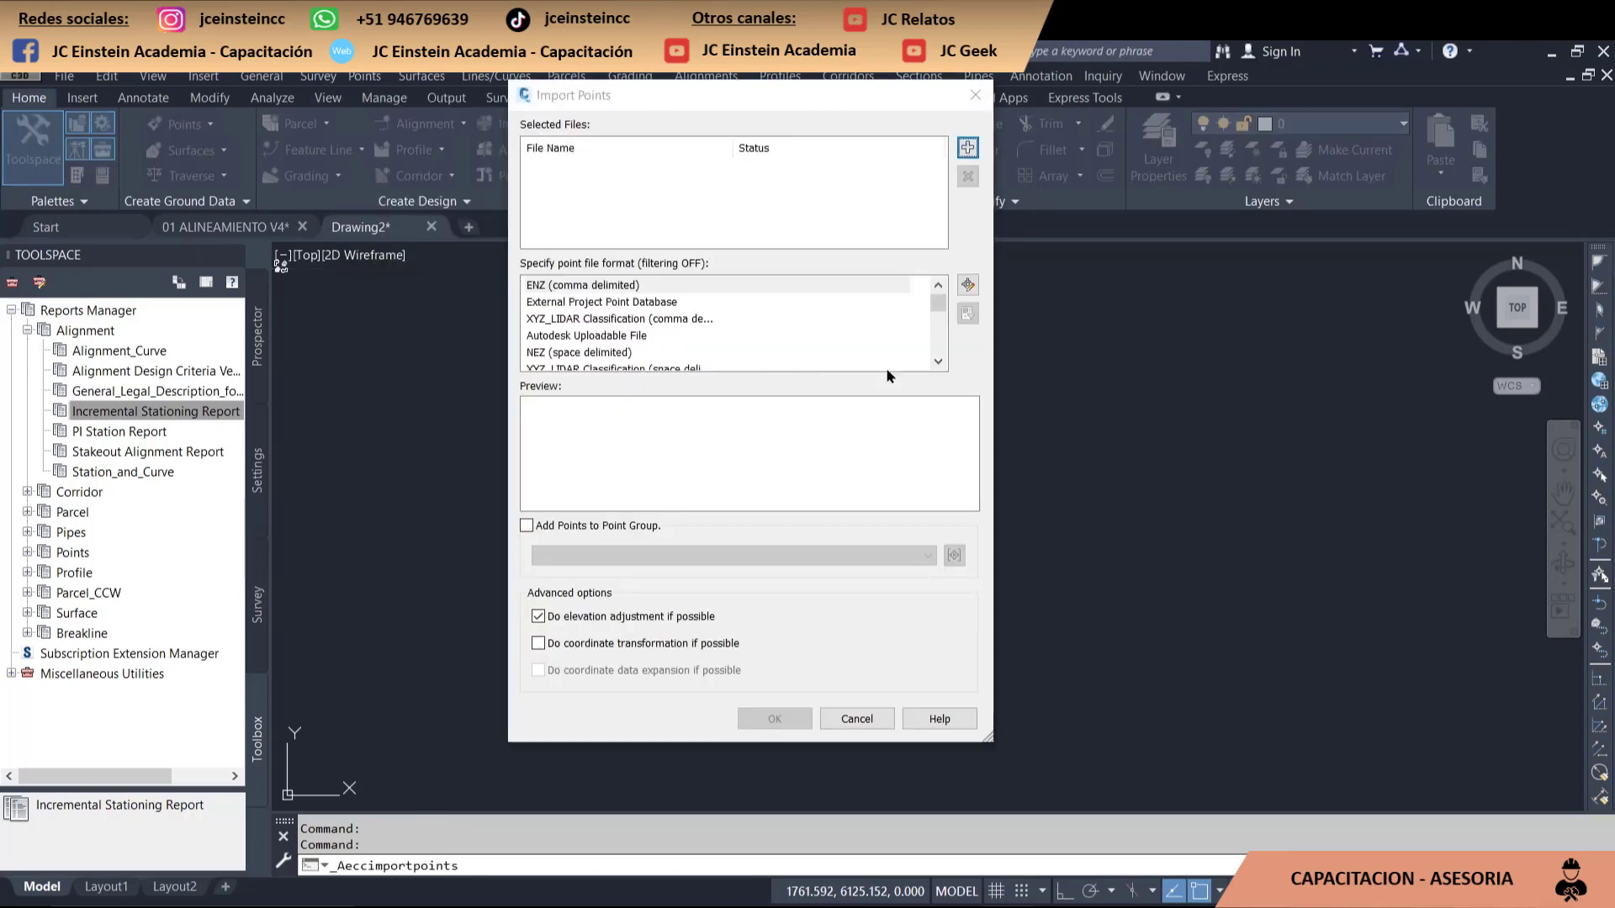
pyautogui.click(588, 547)
pyautogui.scroll(-4, 589, 551)
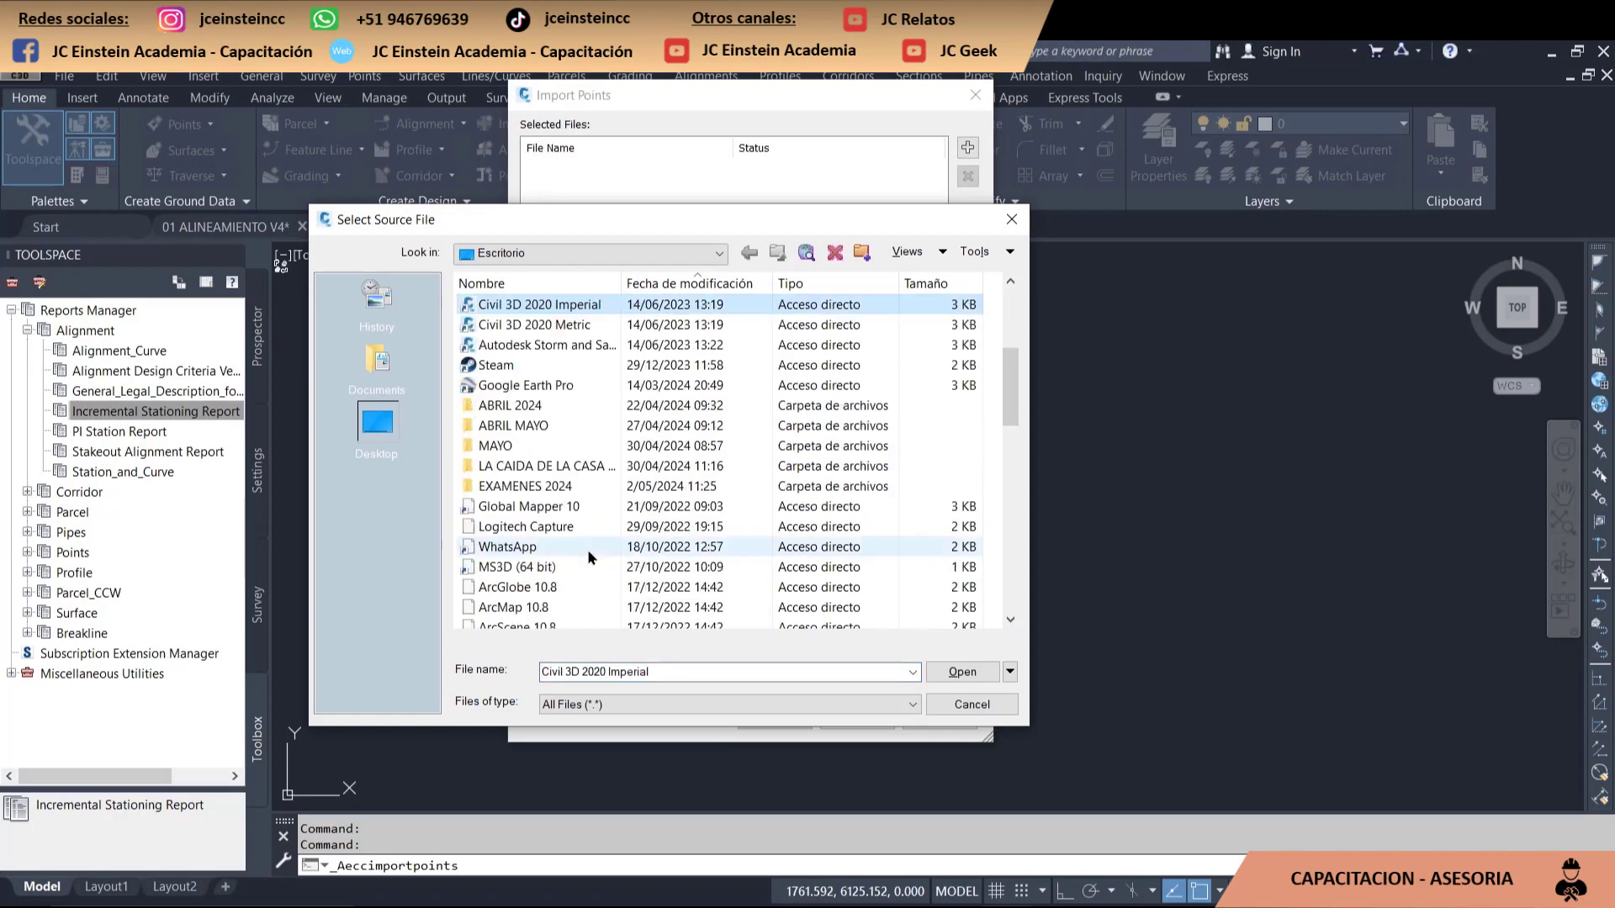
pyautogui.scroll(4, 591, 552)
pyautogui.click(608, 254)
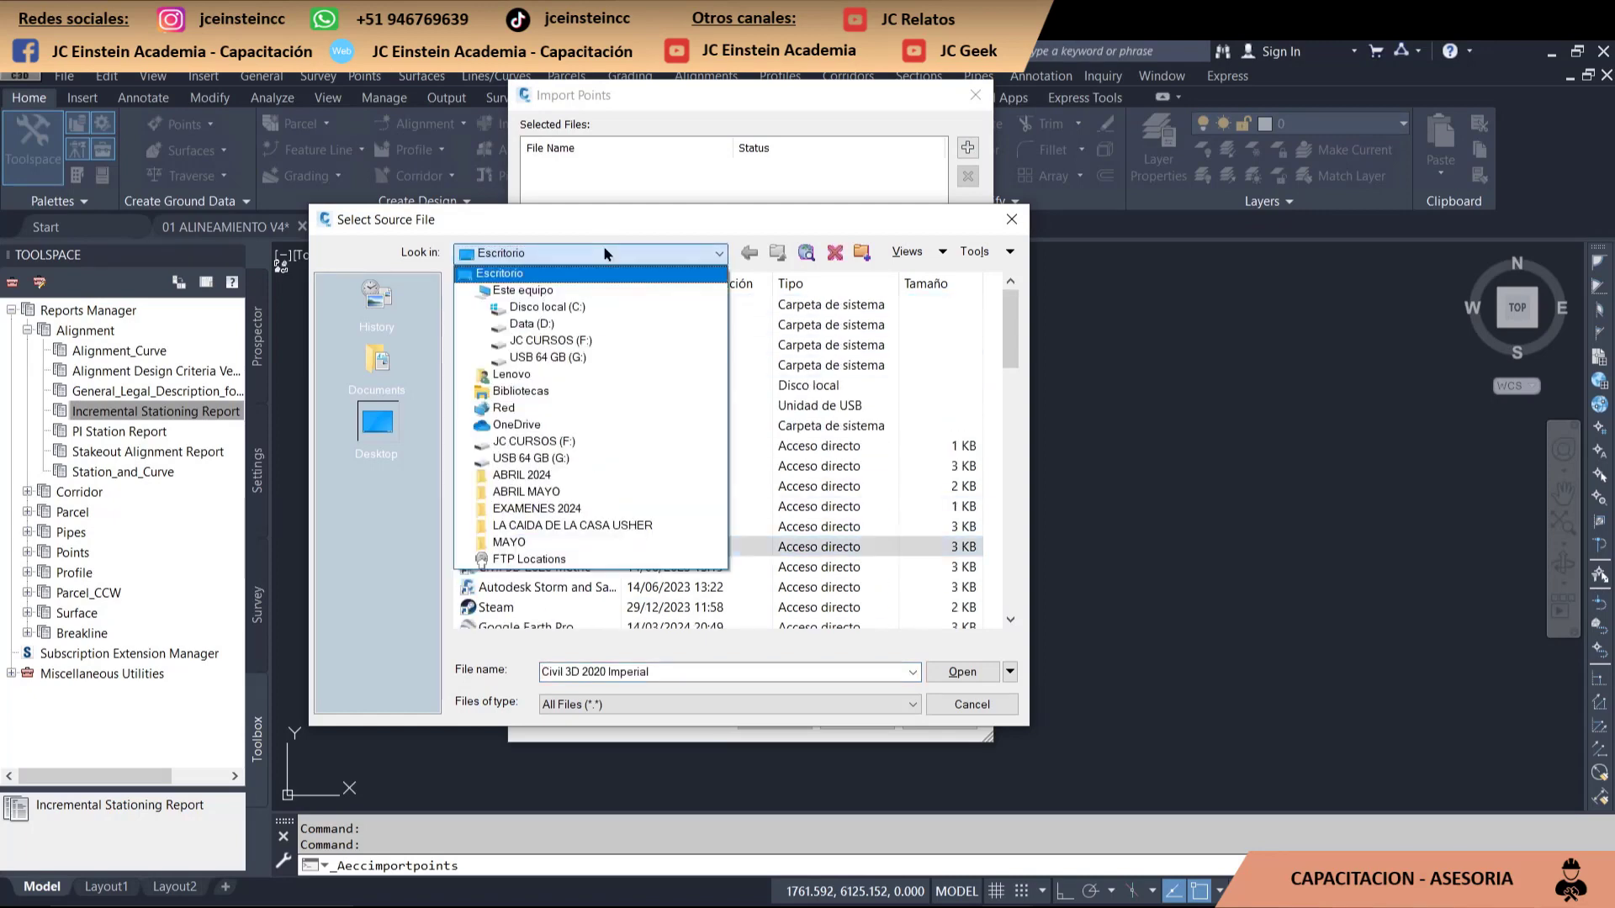
pyautogui.click(580, 330)
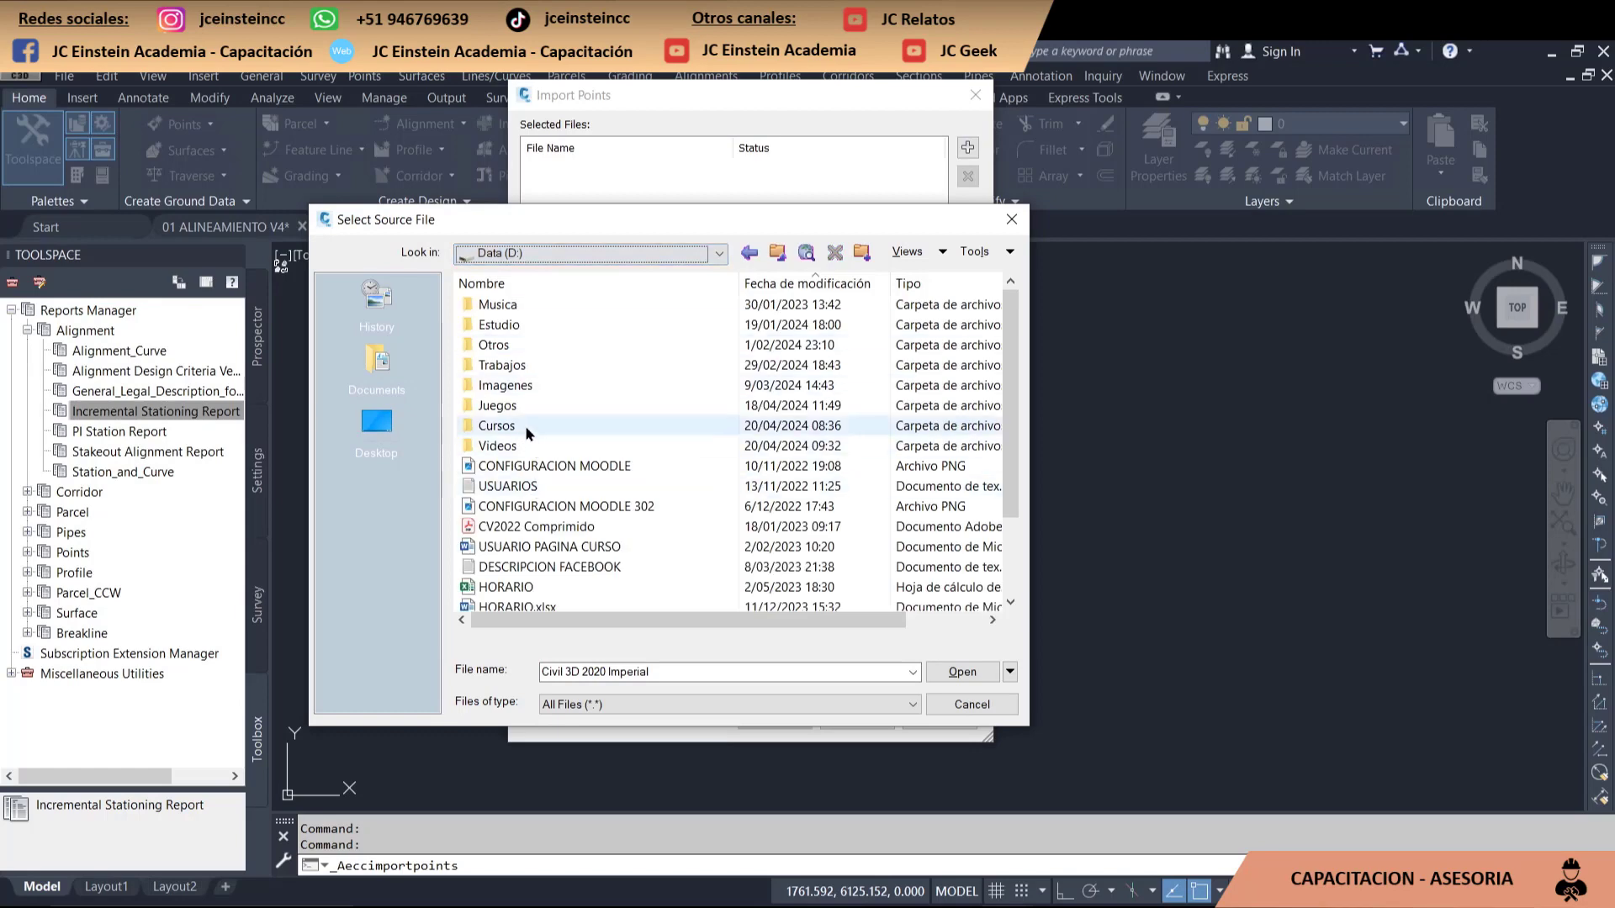
pyautogui.scroll(-2, 555, 507)
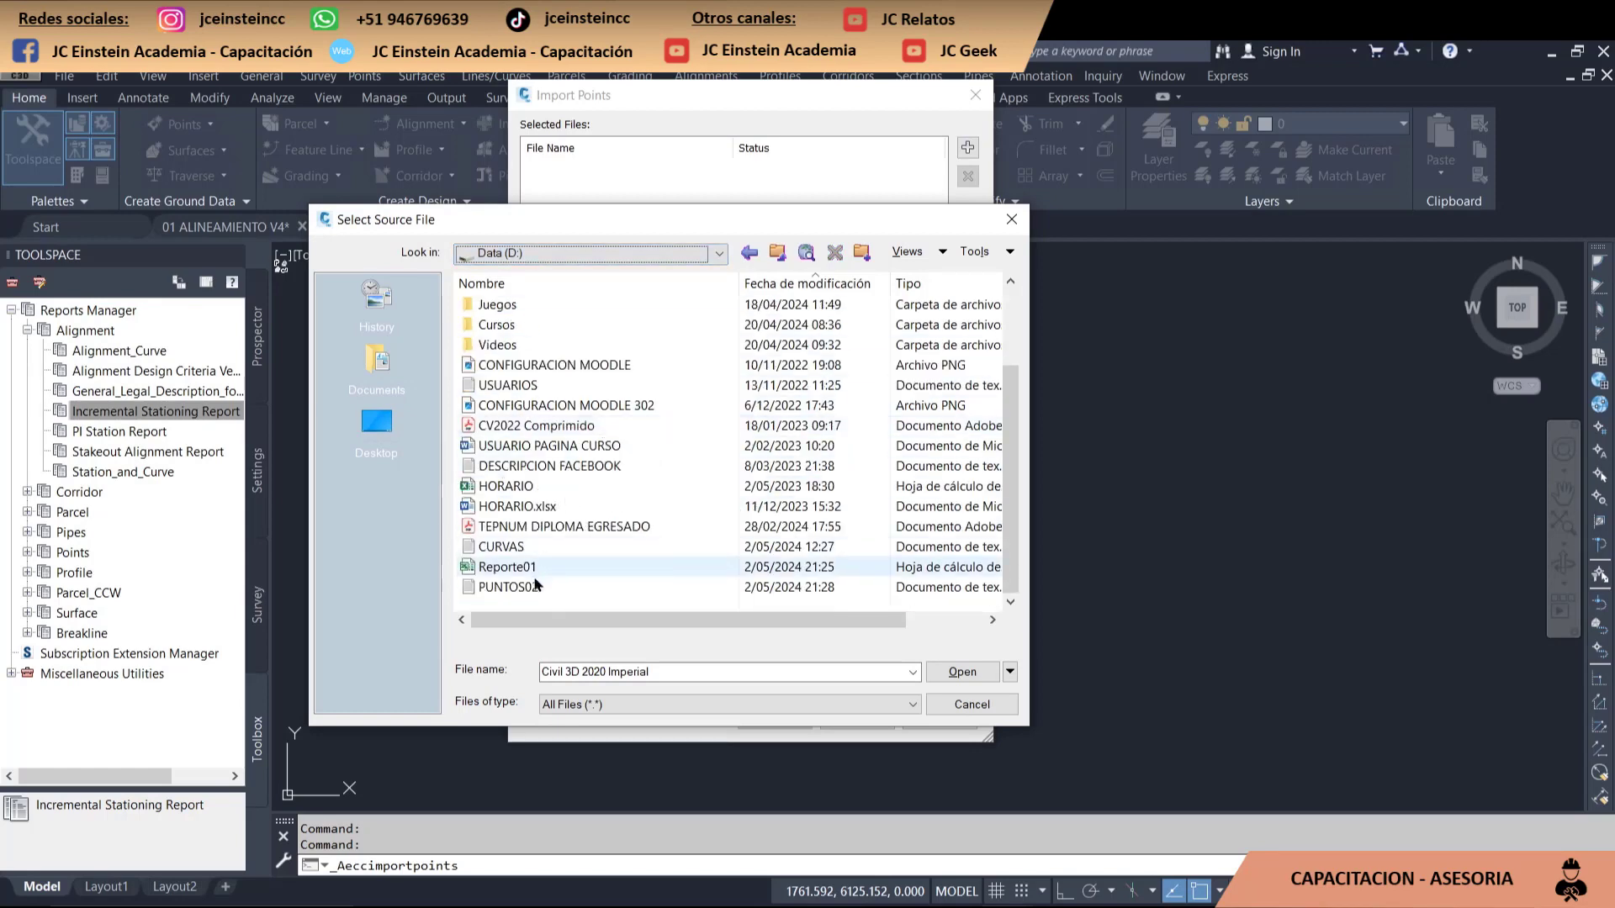
pyautogui.click(508, 587)
pyautogui.click(949, 673)
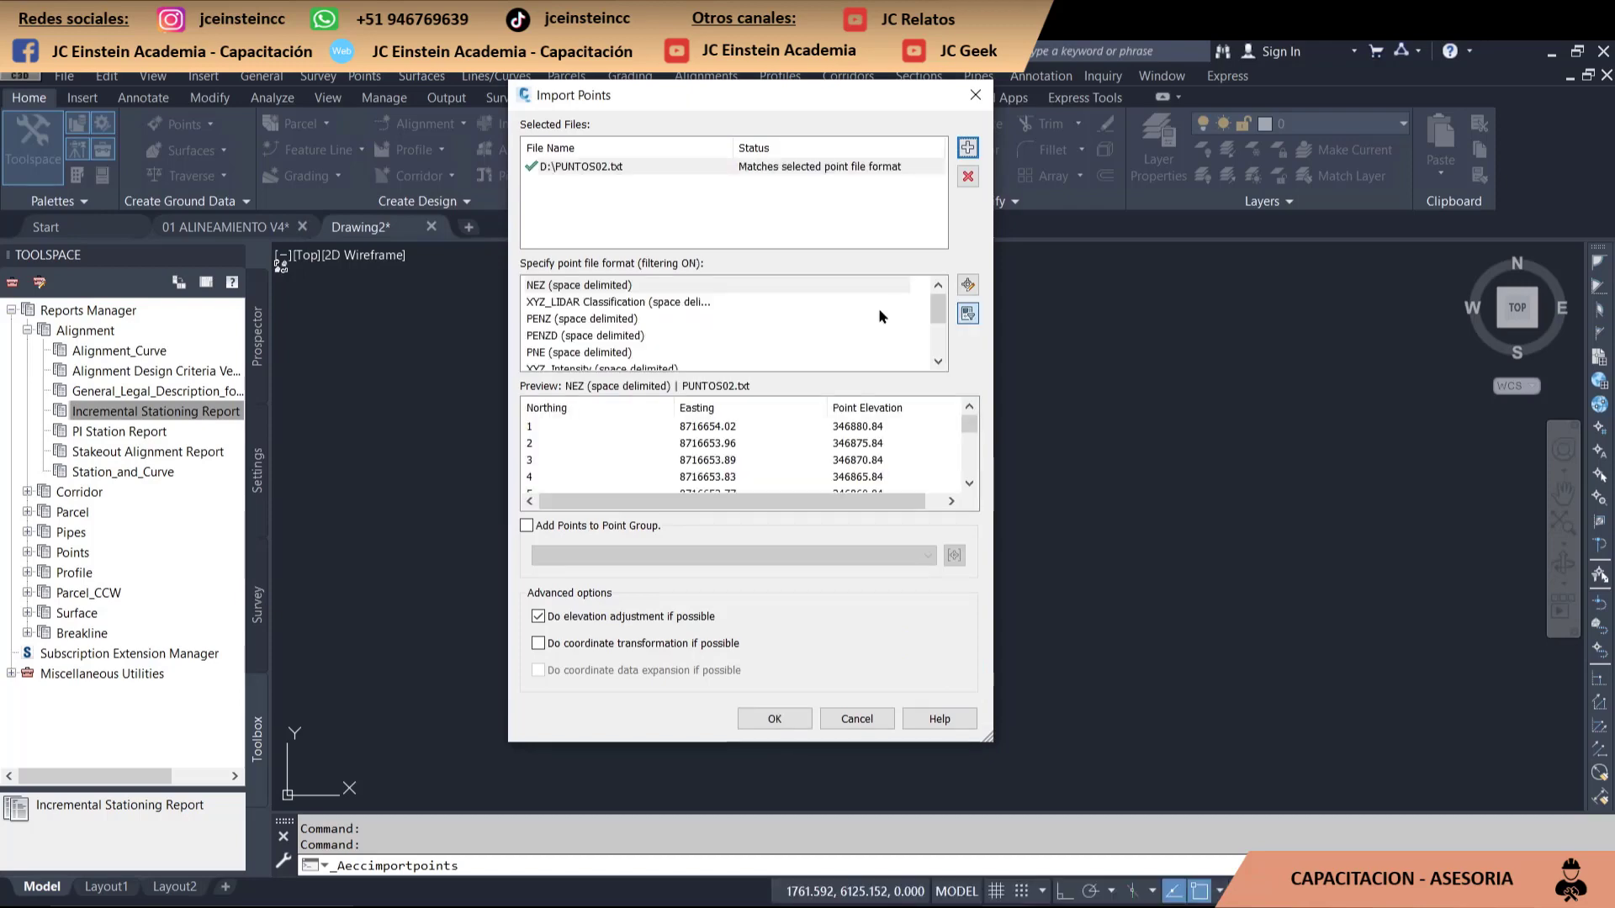
# - Set the format to PNEZD (space delimited) and import the points
pyautogui.moveTo(936, 311); pyautogui.dragTo(936, 339)
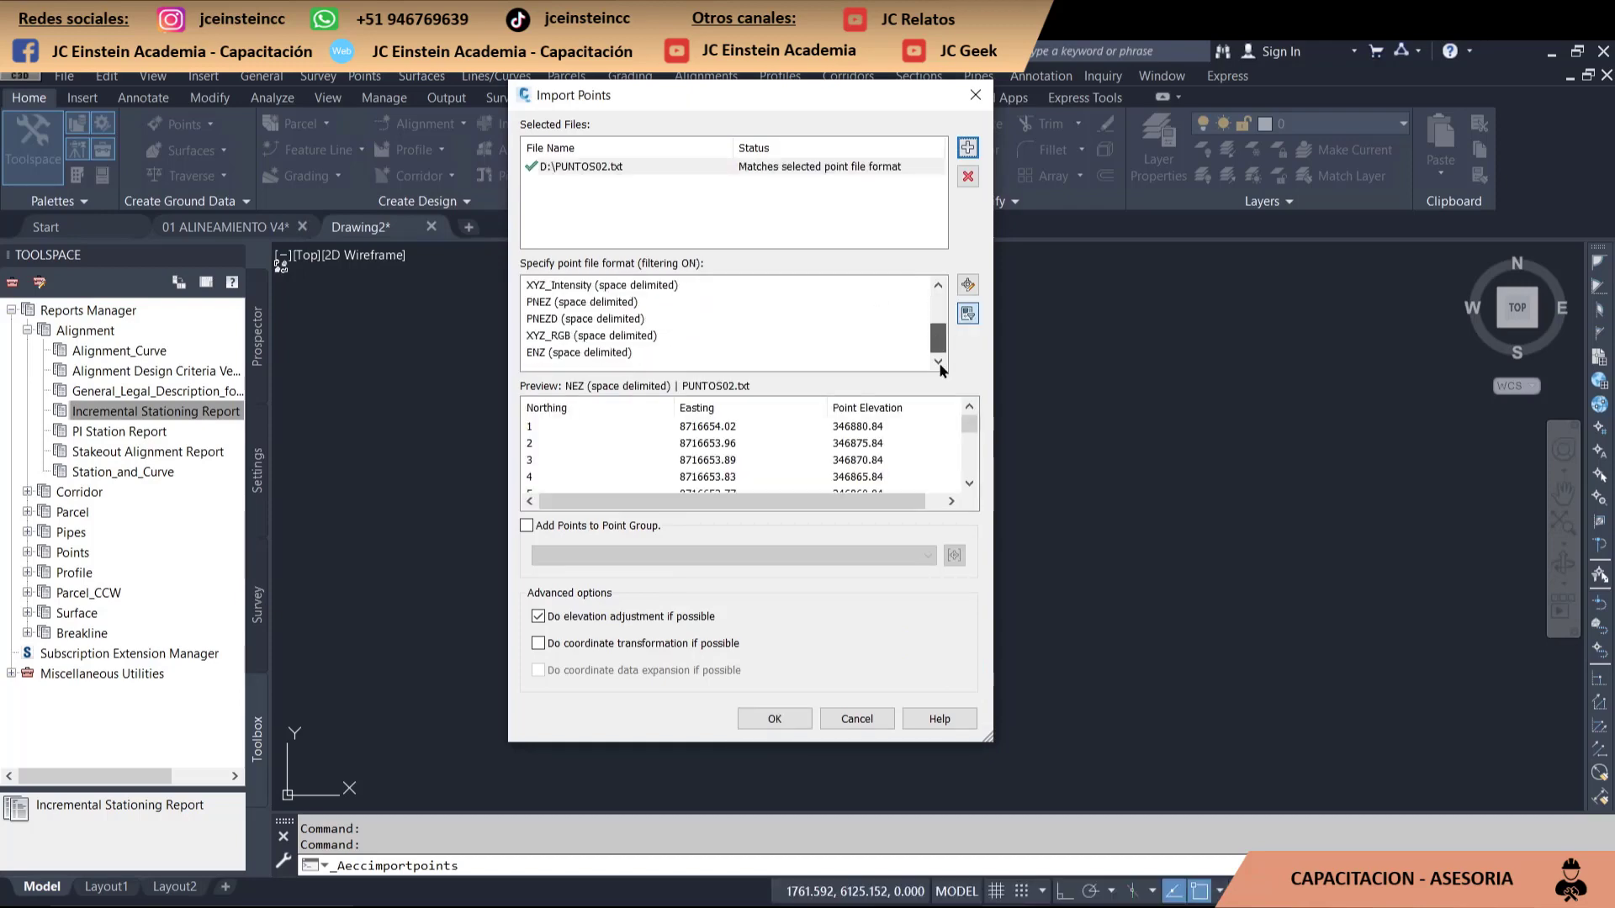
pyautogui.click(570, 319)
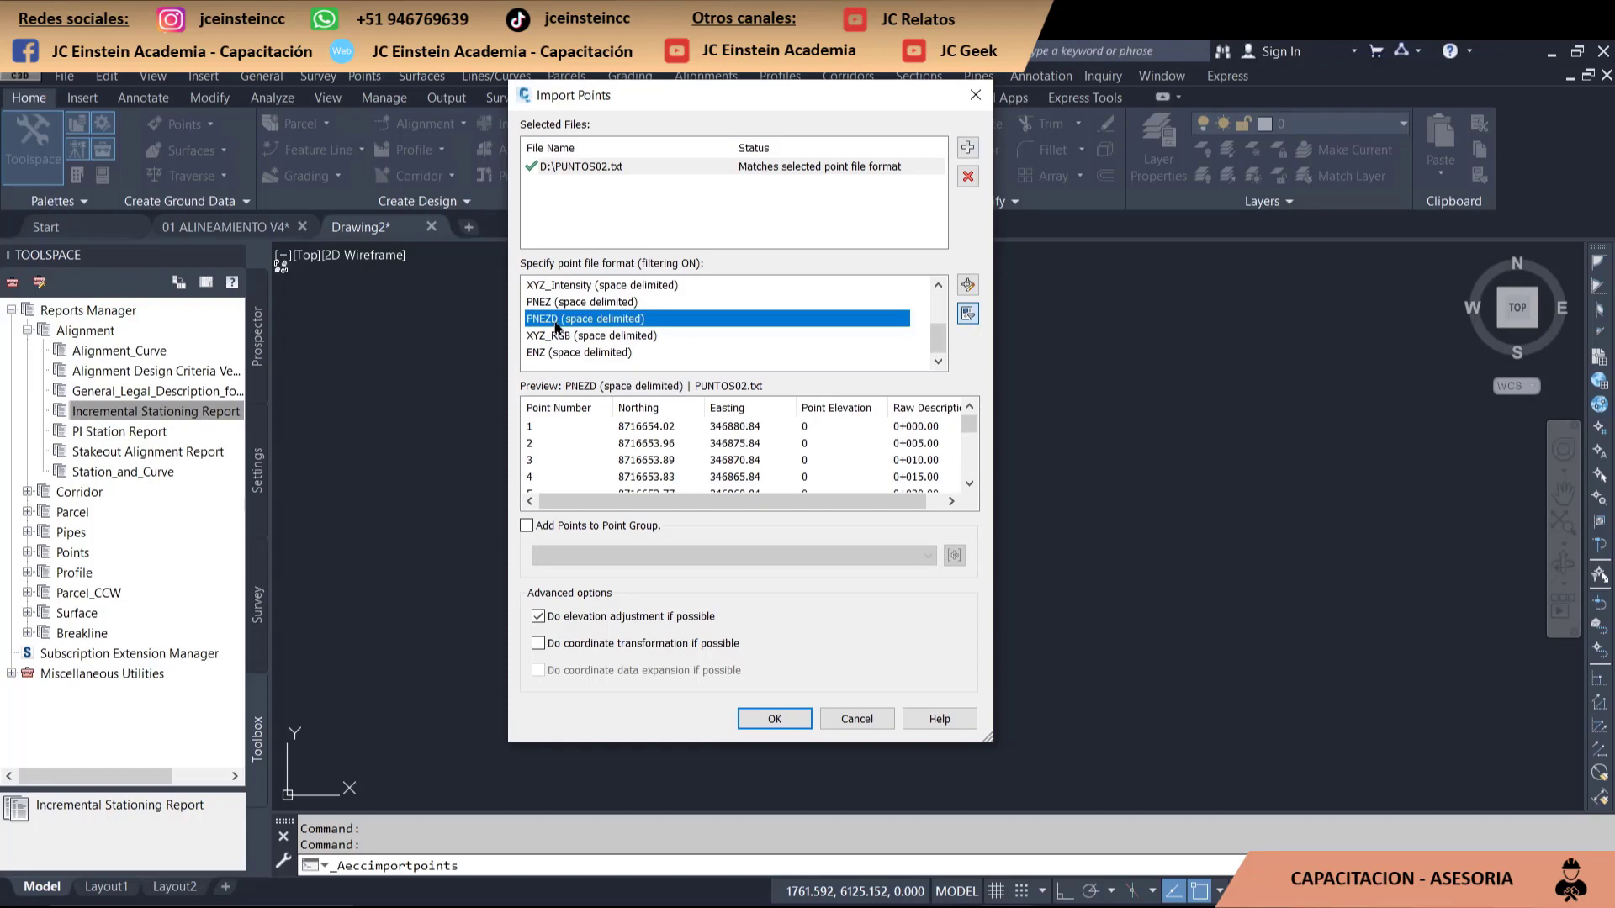
pyautogui.click(774, 719)
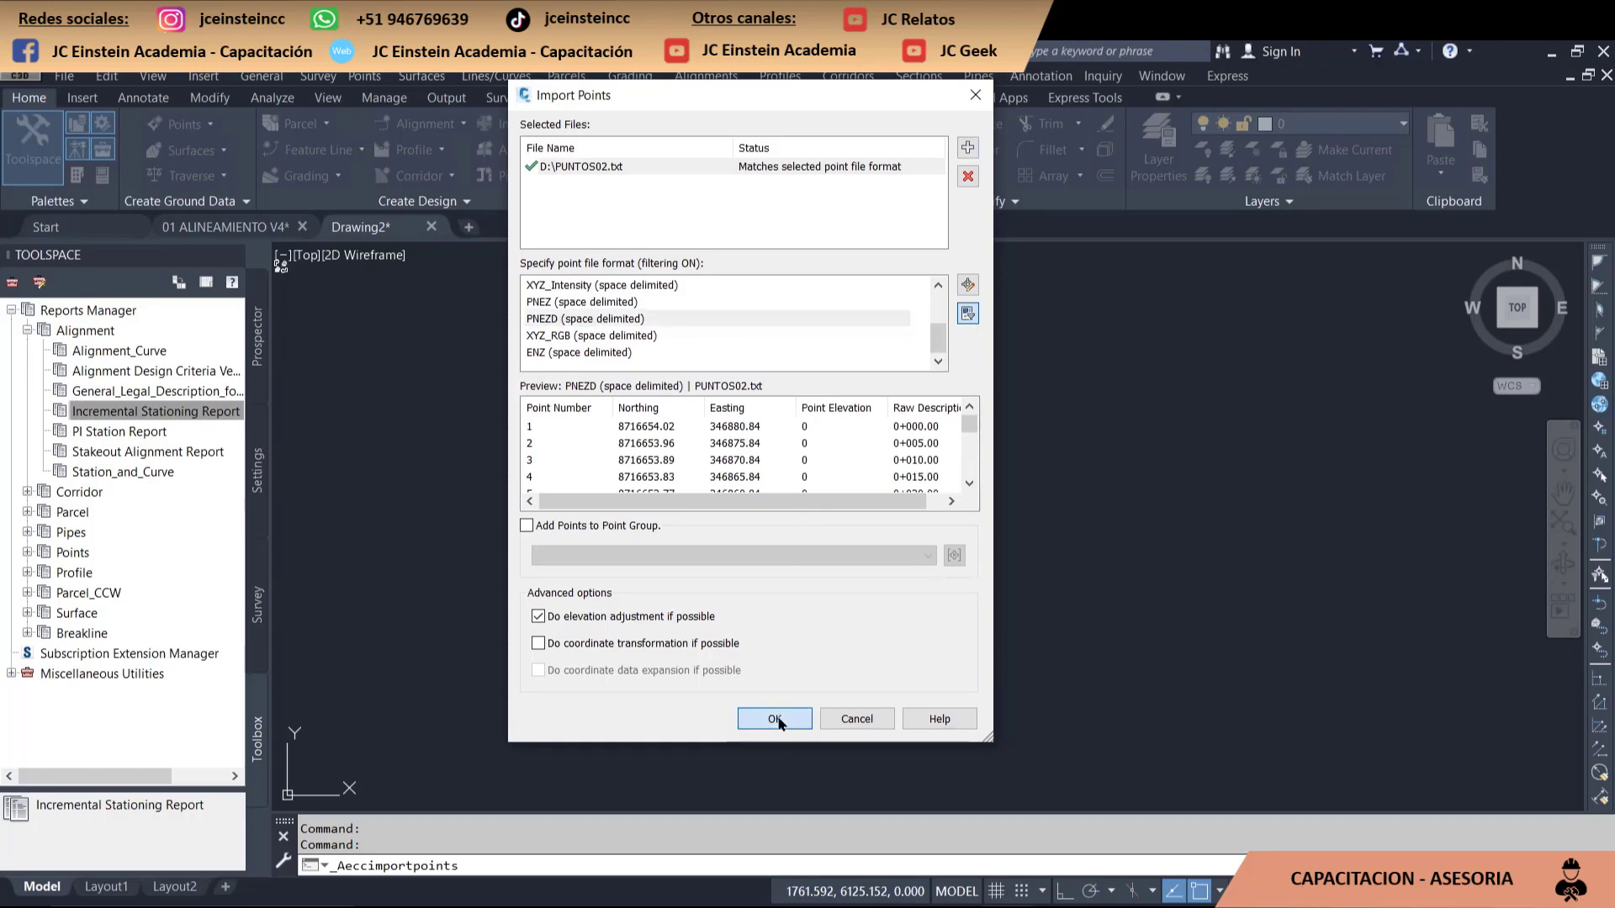
pyautogui.middleClick(814, 451)
pyautogui.middleClick(814, 450)
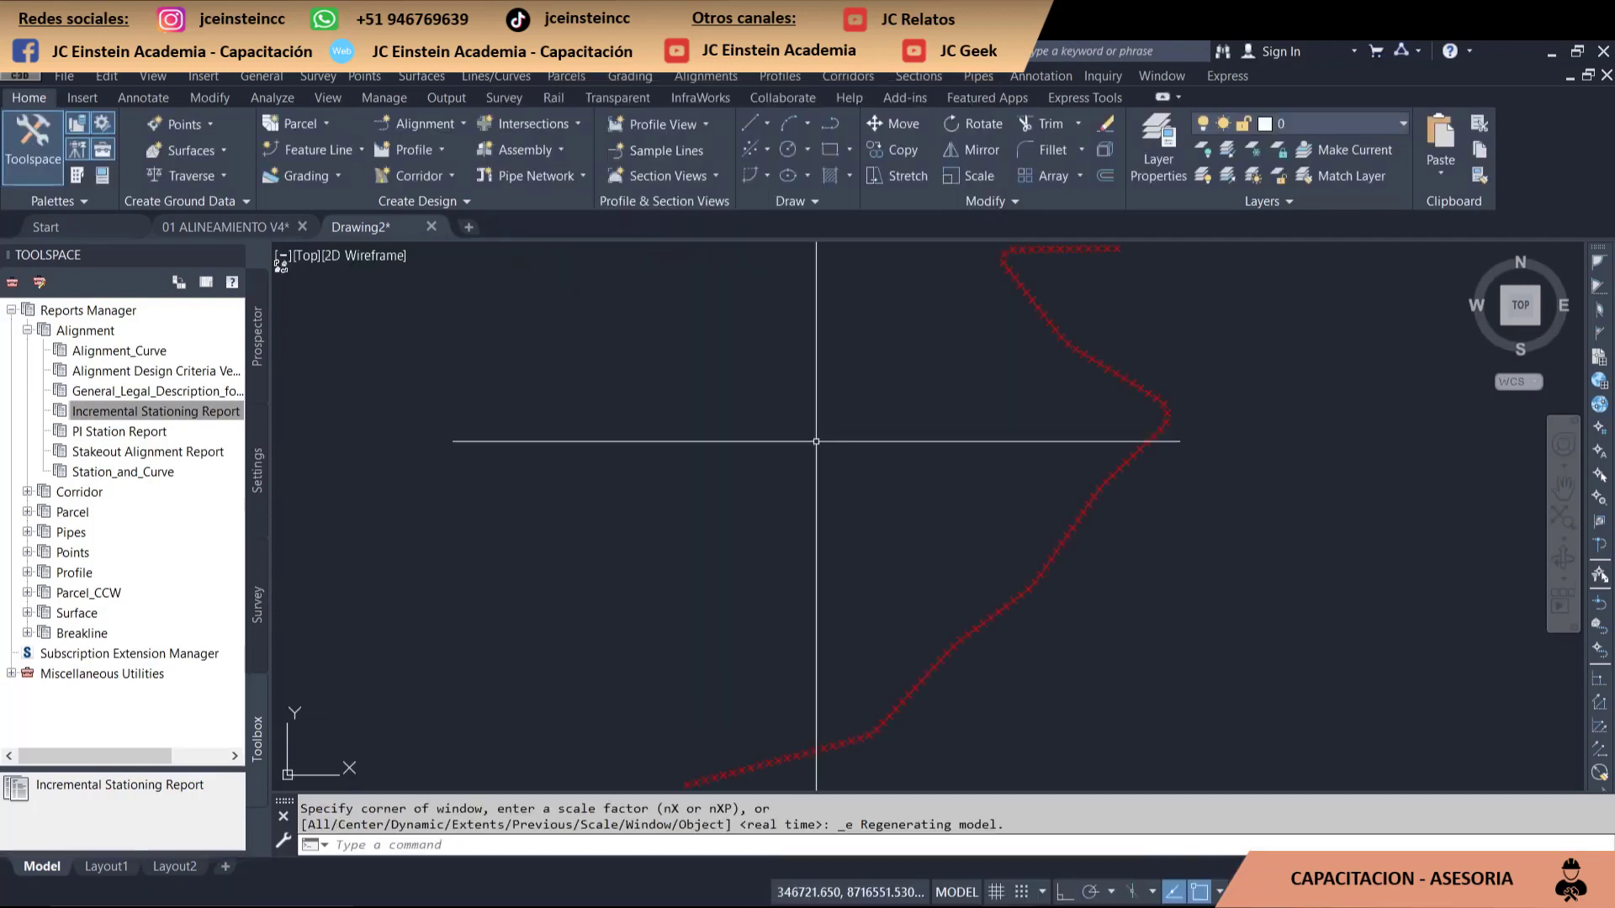
pyautogui.scroll(2, 1033, 368)
pyautogui.scroll(2, 1046, 318)
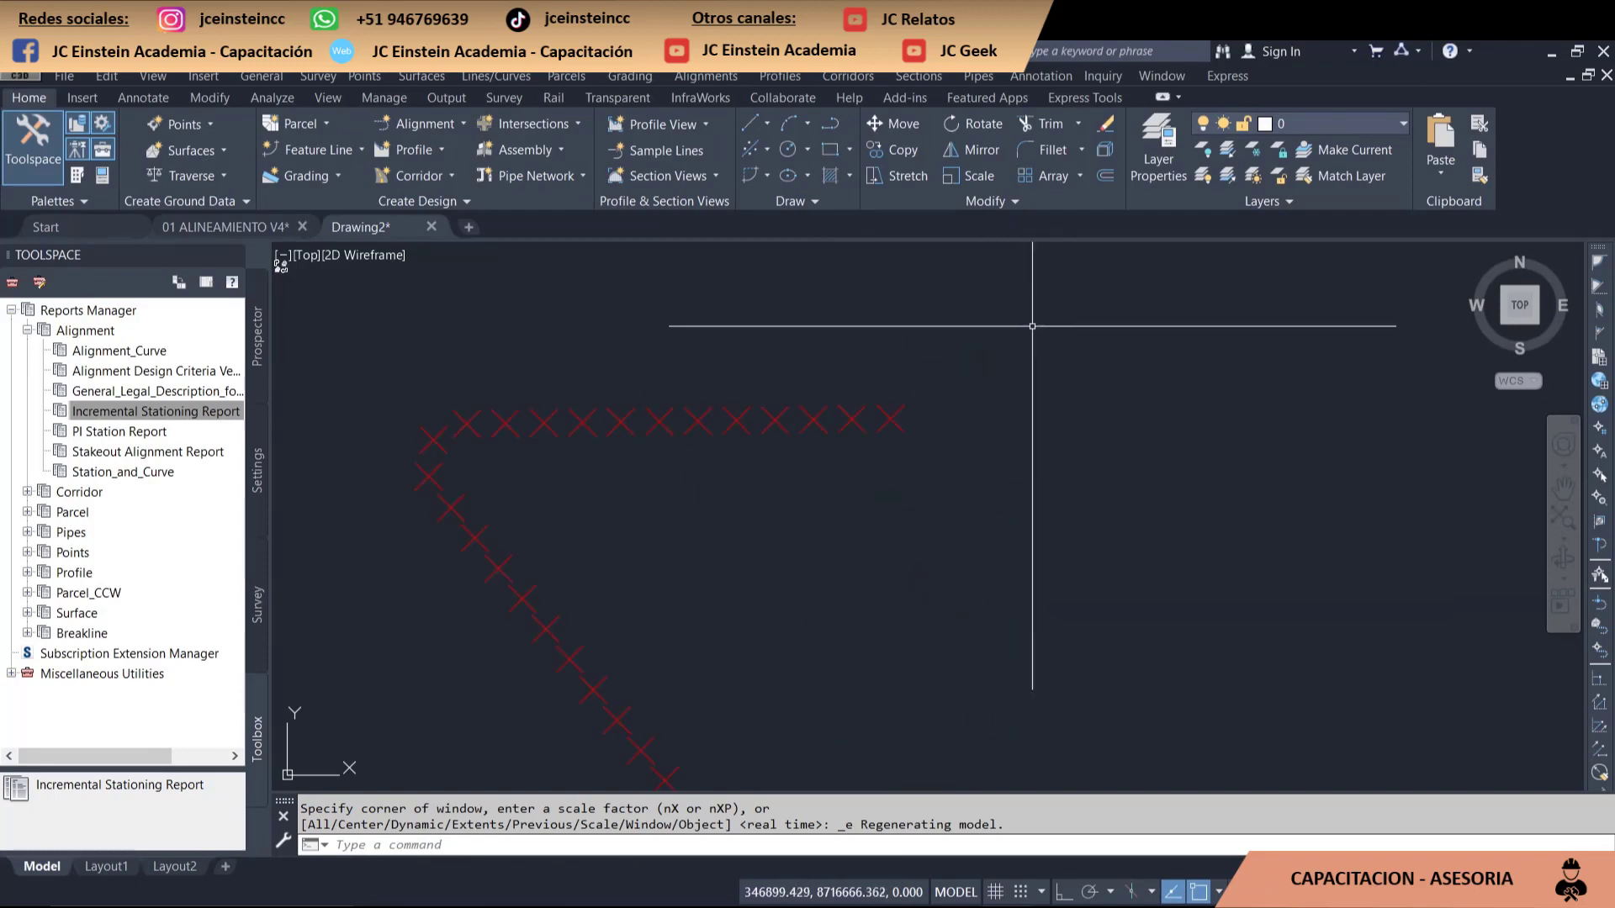
pyautogui.scroll(-3, 642, 396)
pyautogui.scroll(1, 966, 457)
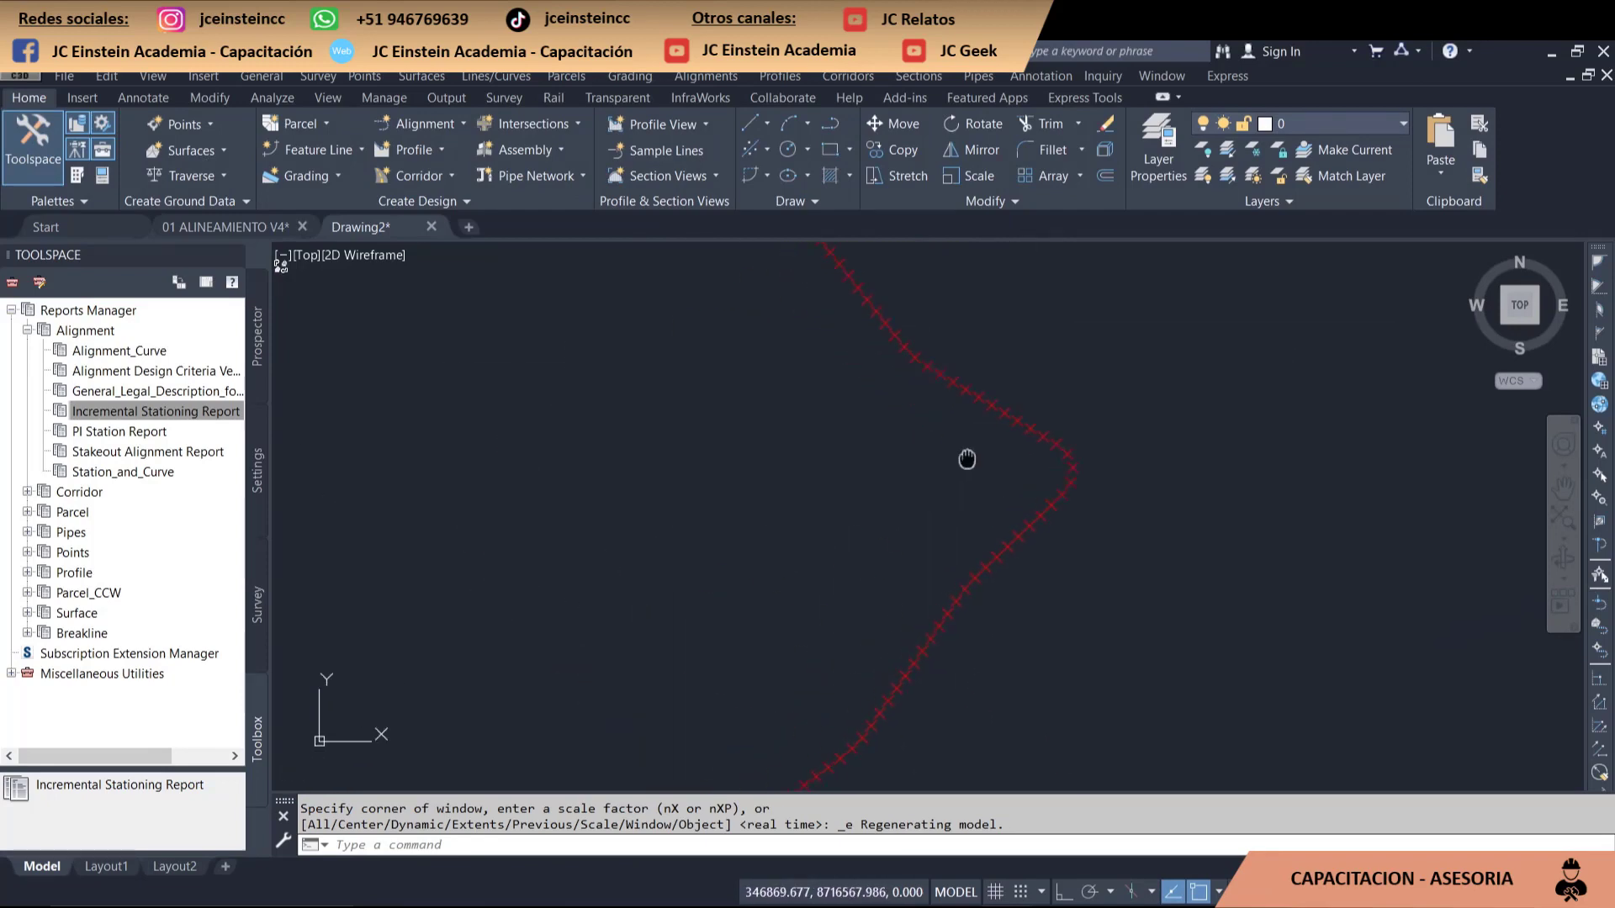
pyautogui.scroll(1, 1010, 480)
pyautogui.scroll(1, 1034, 410)
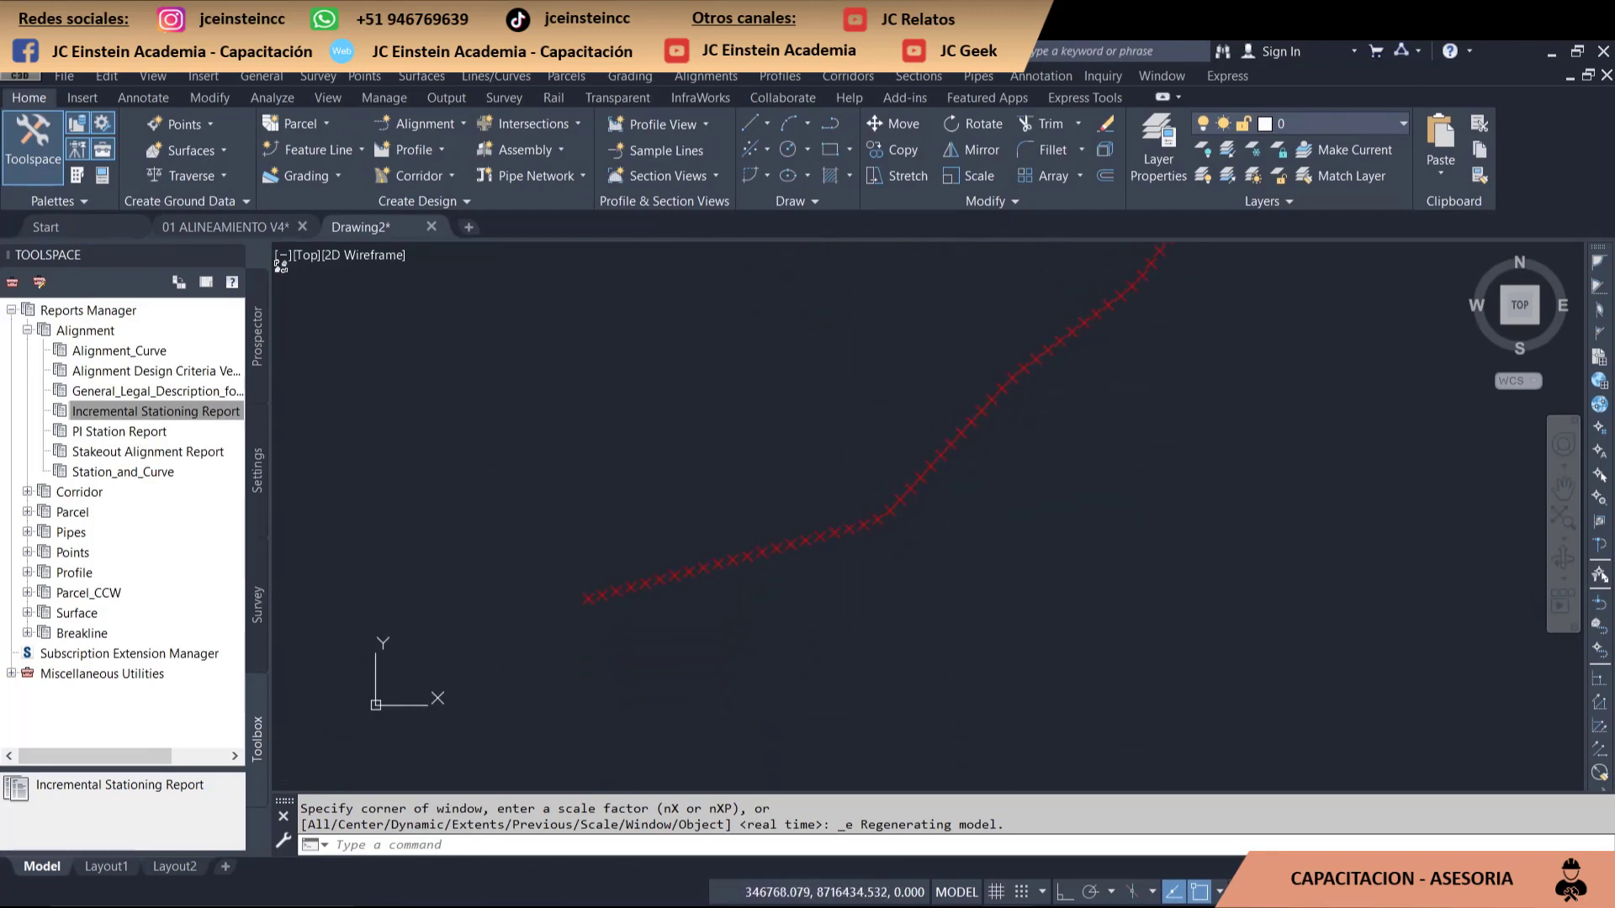
pyautogui.scroll(1, 733, 539)
pyautogui.scroll(2, 729, 556)
pyautogui.scroll(-1, 729, 556)
pyautogui.scroll(-2, 728, 631)
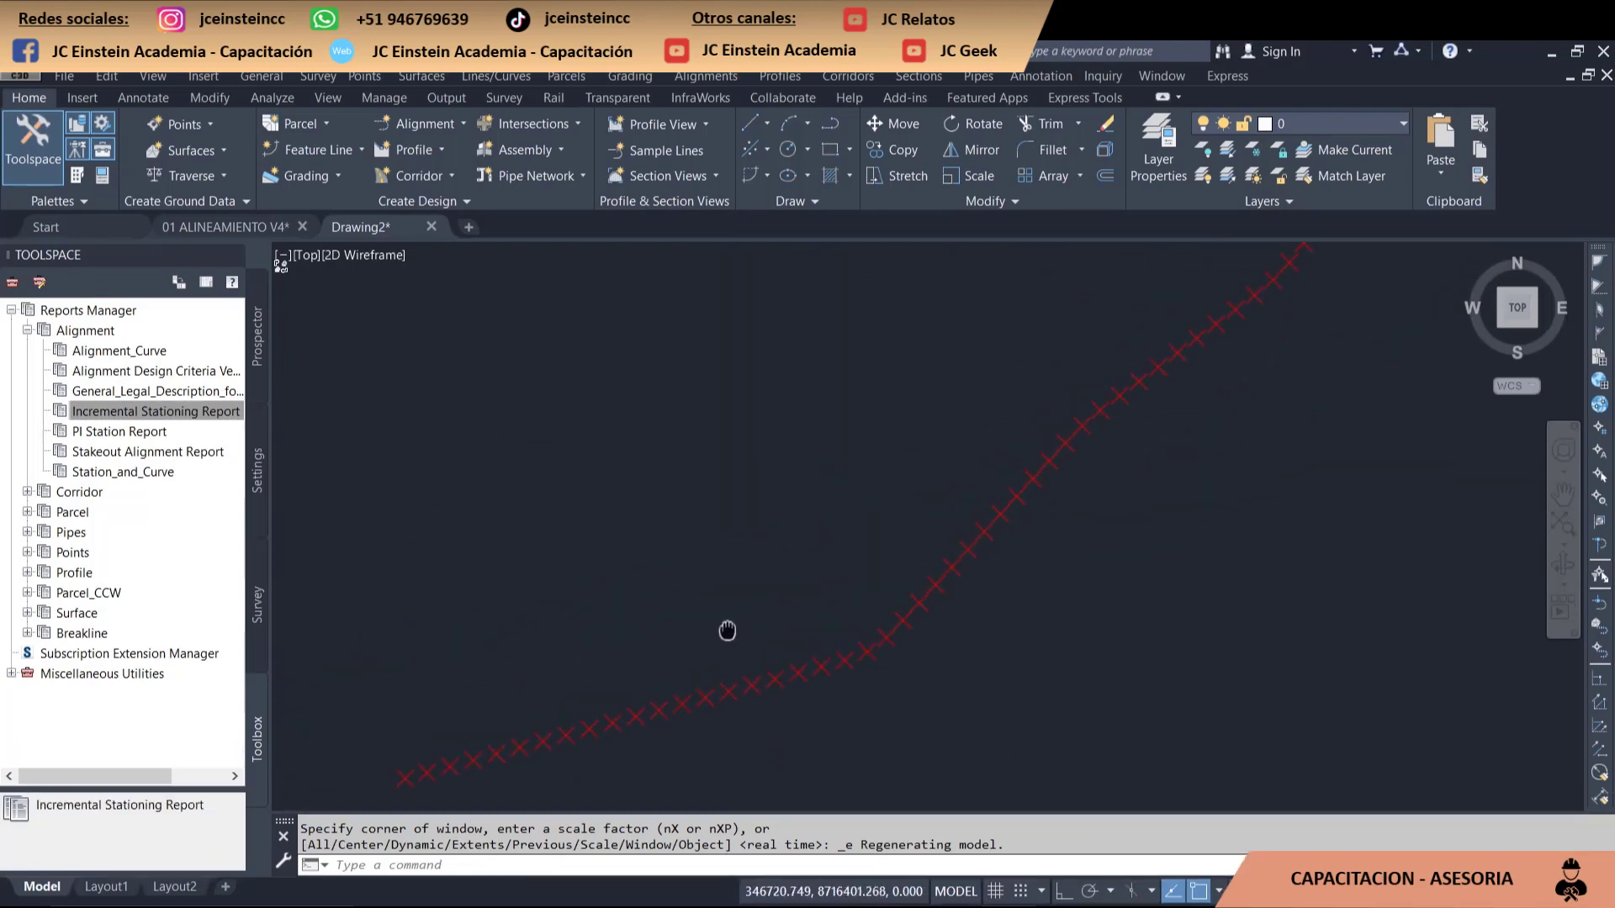
pyautogui.scroll(-2, 826, 479)
pyautogui.scroll(-1, 844, 435)
pyautogui.scroll(-2, 739, 541)
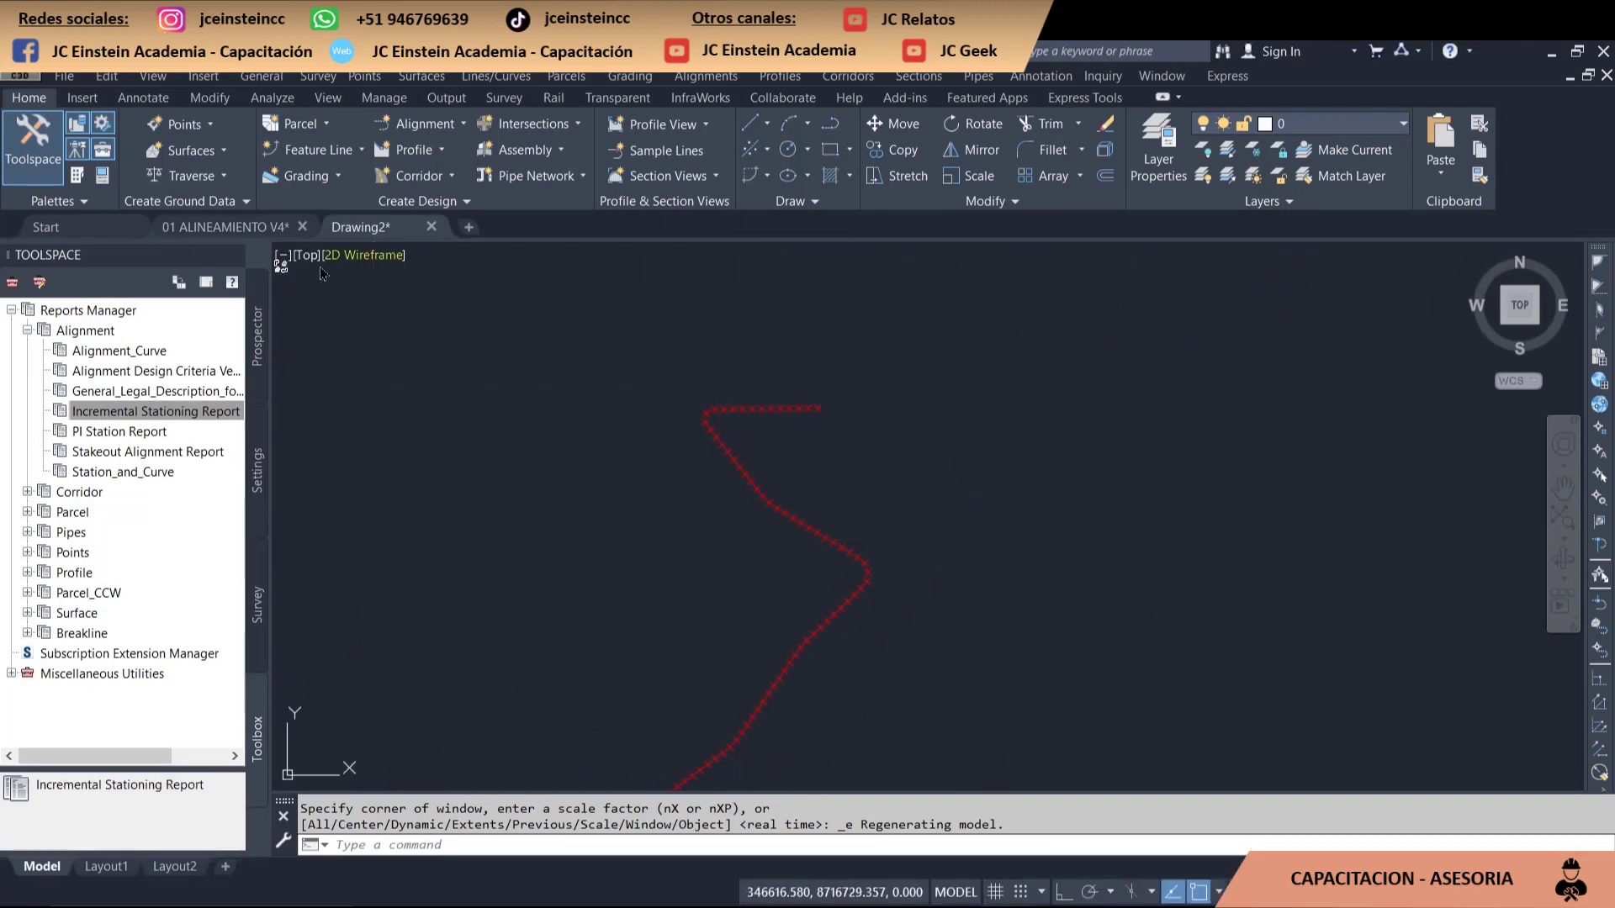
pyautogui.scroll(1, 577, 361)
pyautogui.scroll(1, 659, 412)
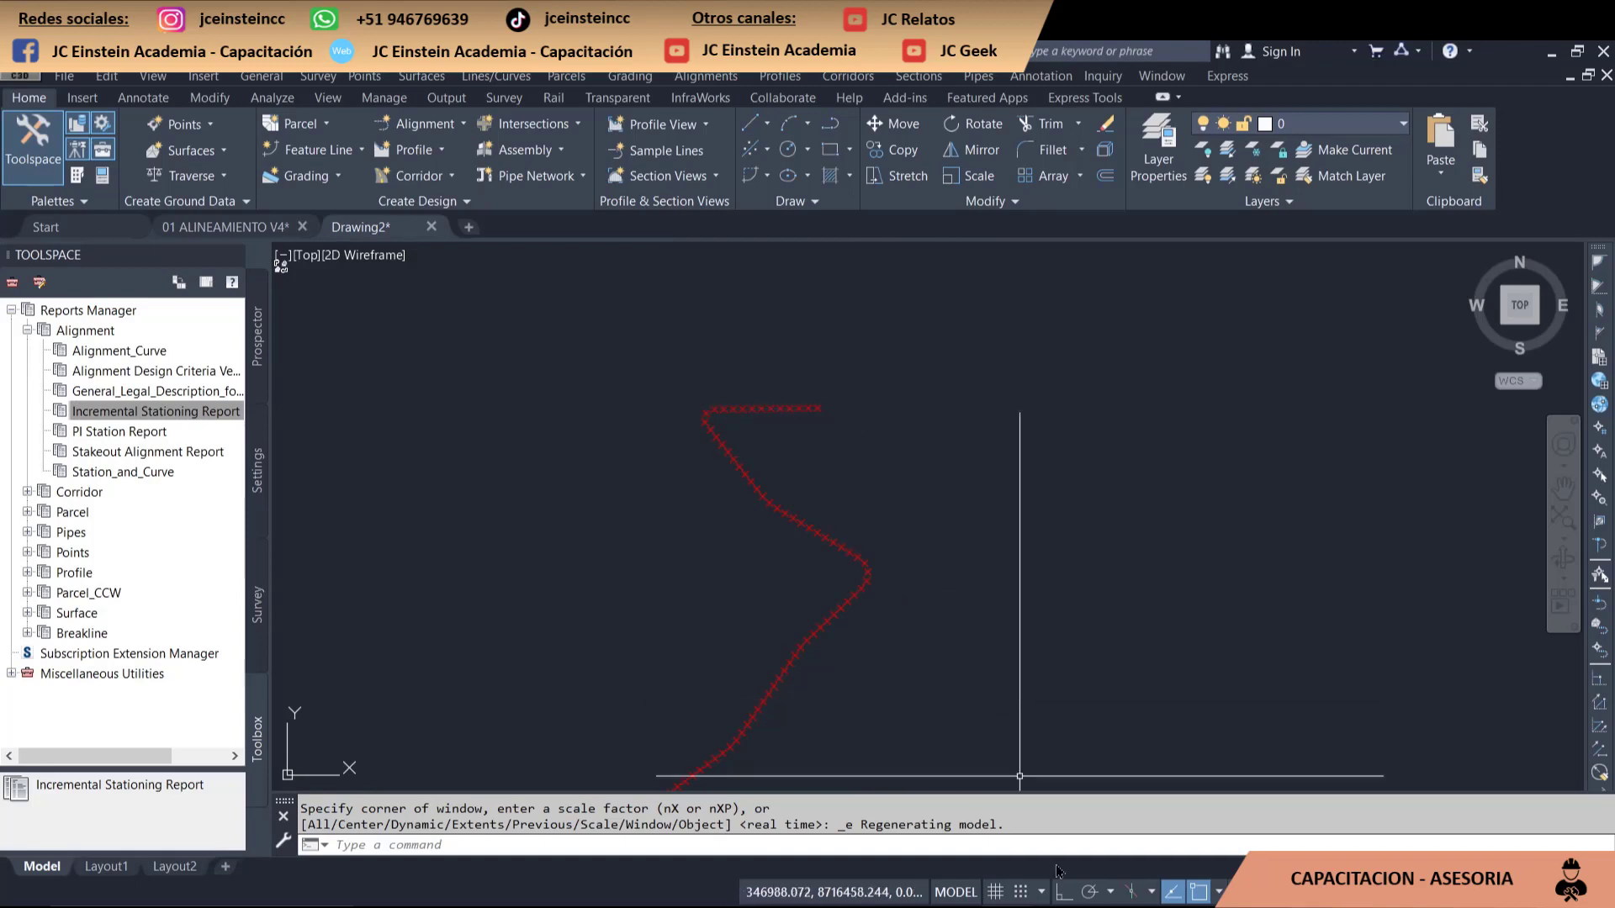
# - Open PUNTOS02.txt from the D: drive in Notepad
pyautogui.click(1094, 896)
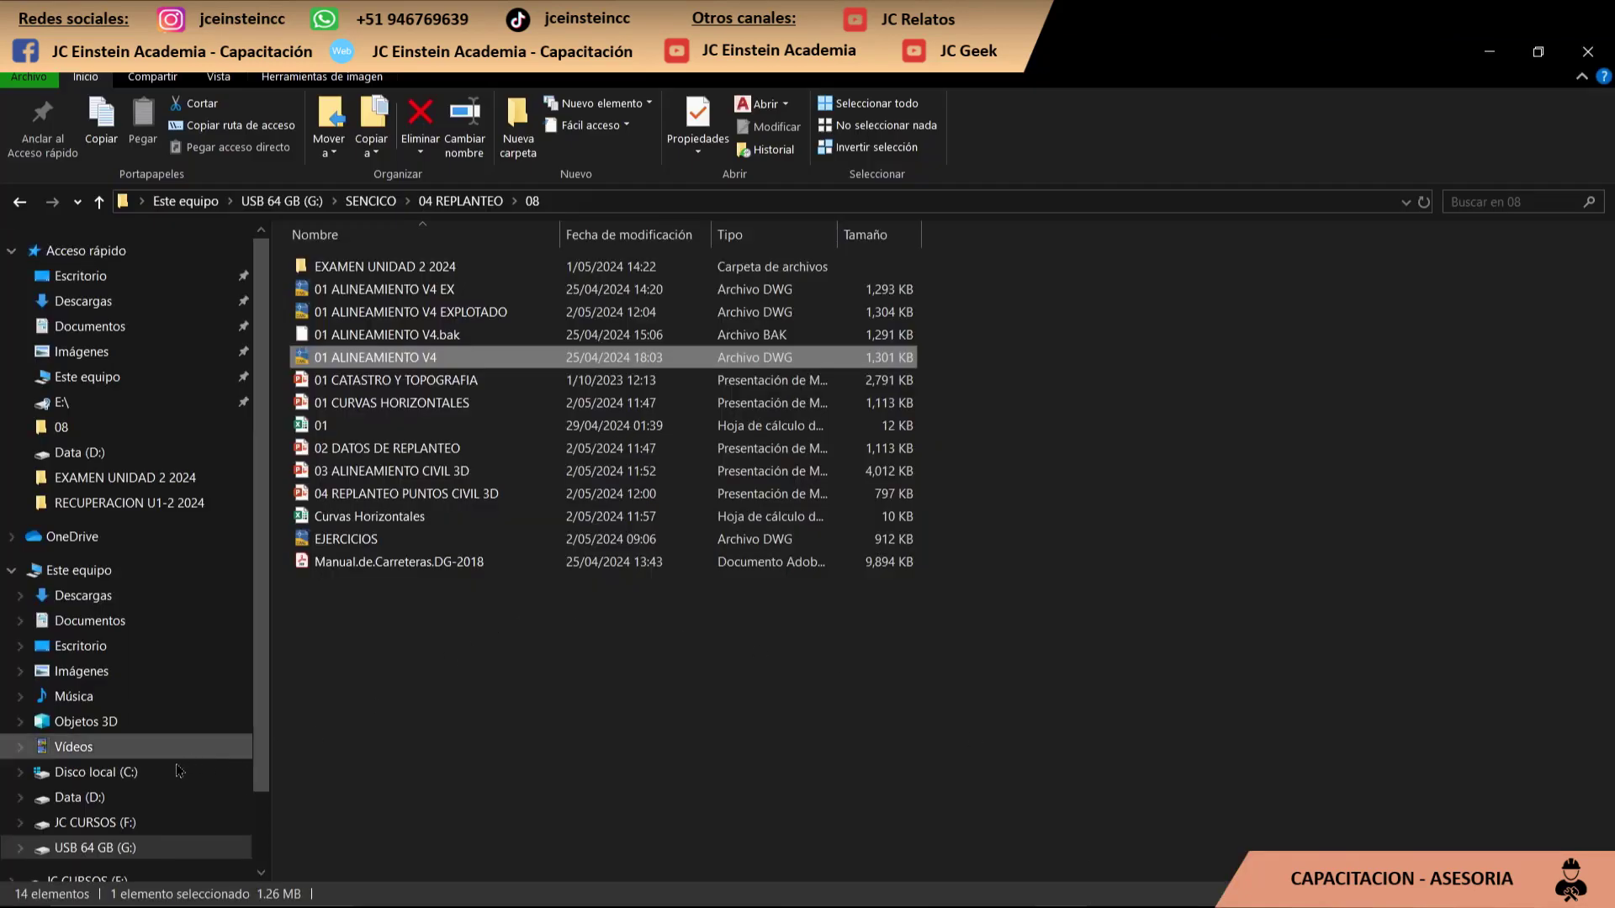
pyautogui.click(163, 822)
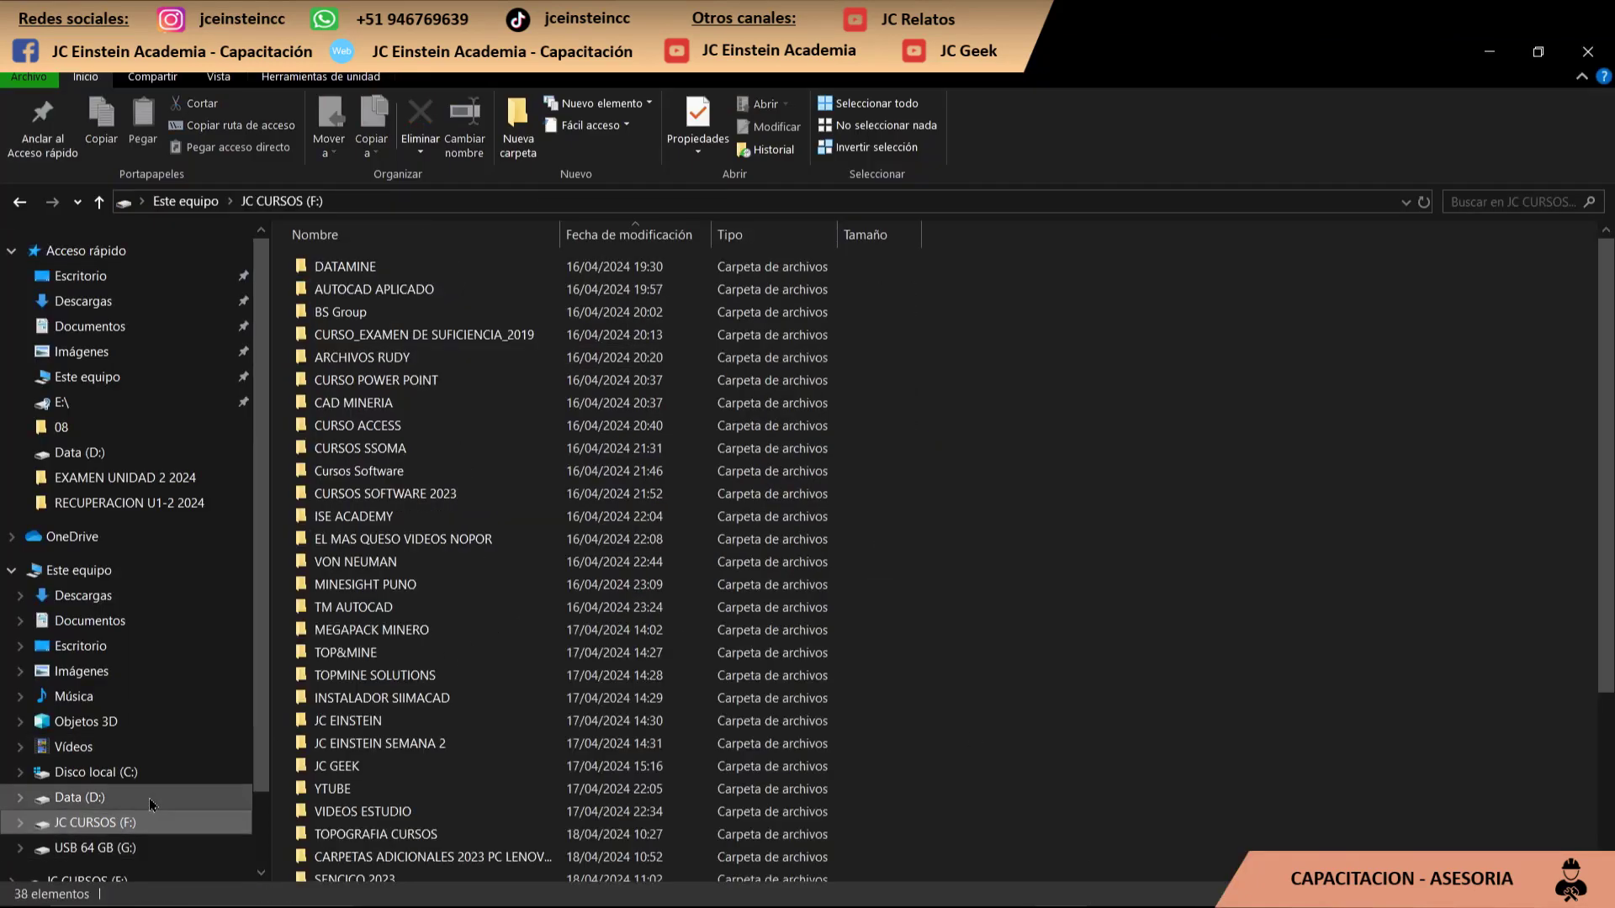
pyautogui.click(160, 798)
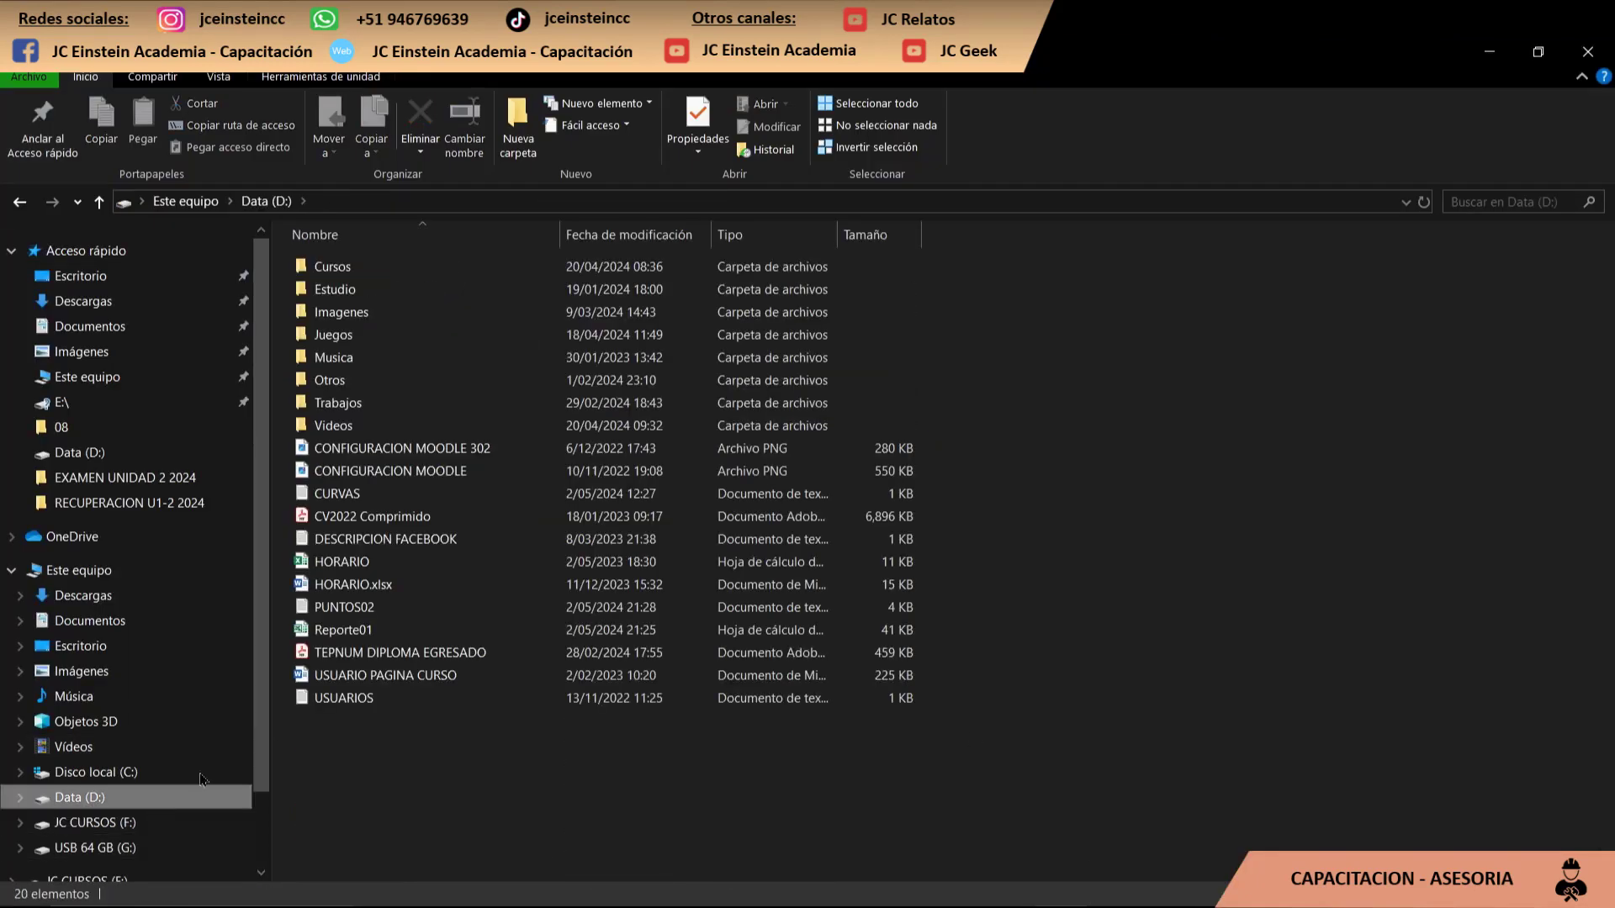
pyautogui.doubleClick(393, 607)
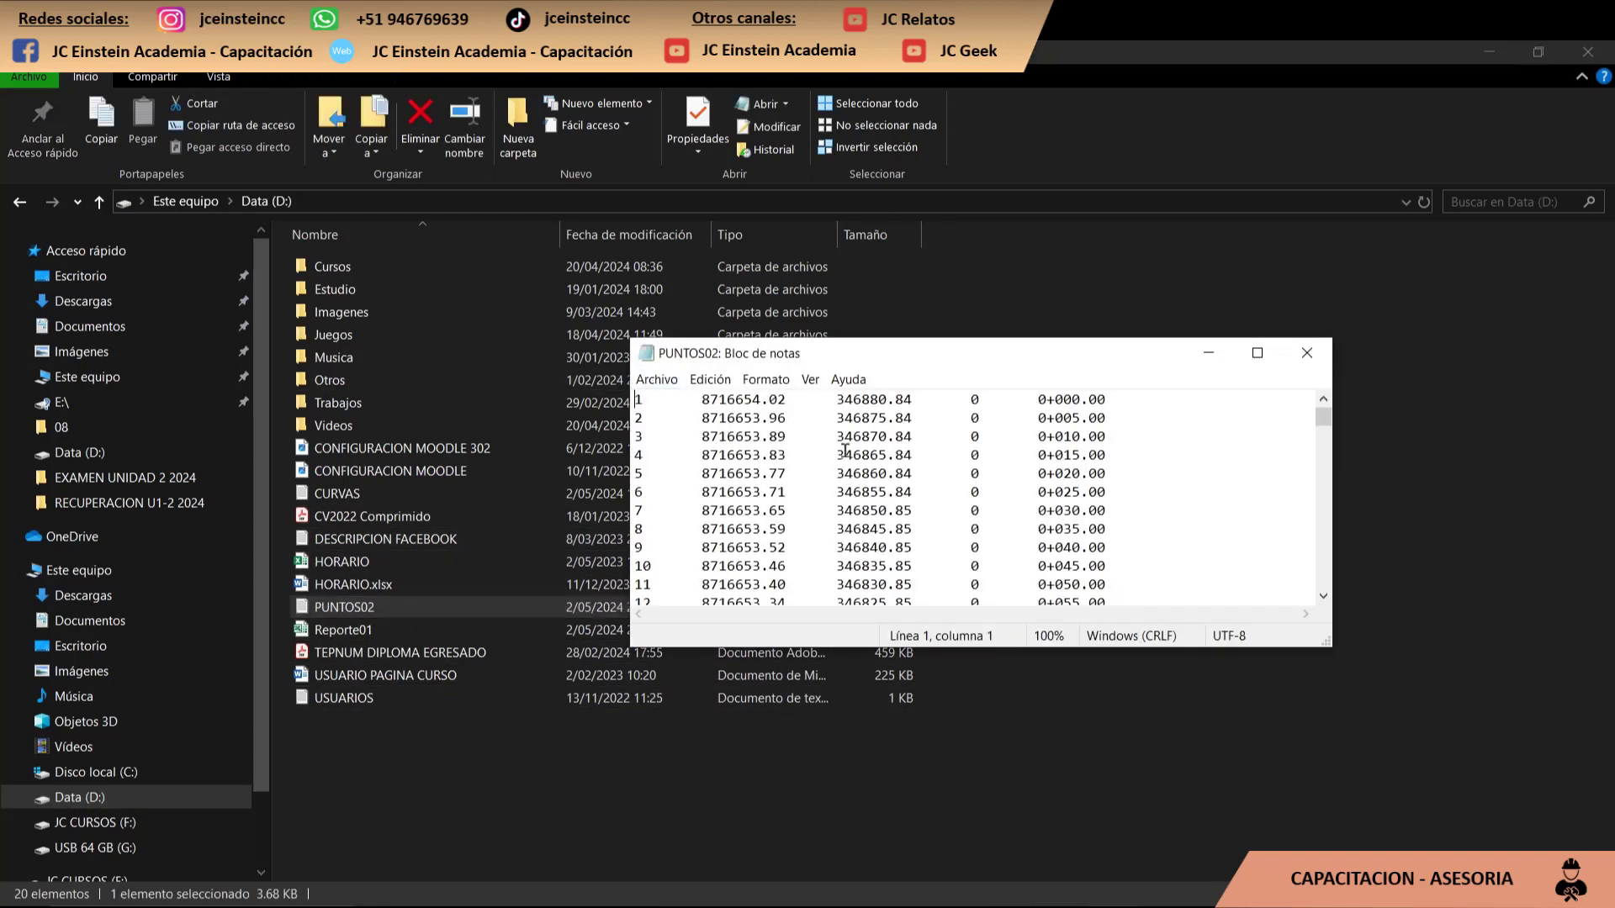
# - Replace every tab in PUNTOS02 with a comma using Replace All
pyautogui.moveTo(836, 402); pyautogui.dragTo(802, 403)
pyautogui.hotkey('ctrl', 'a')
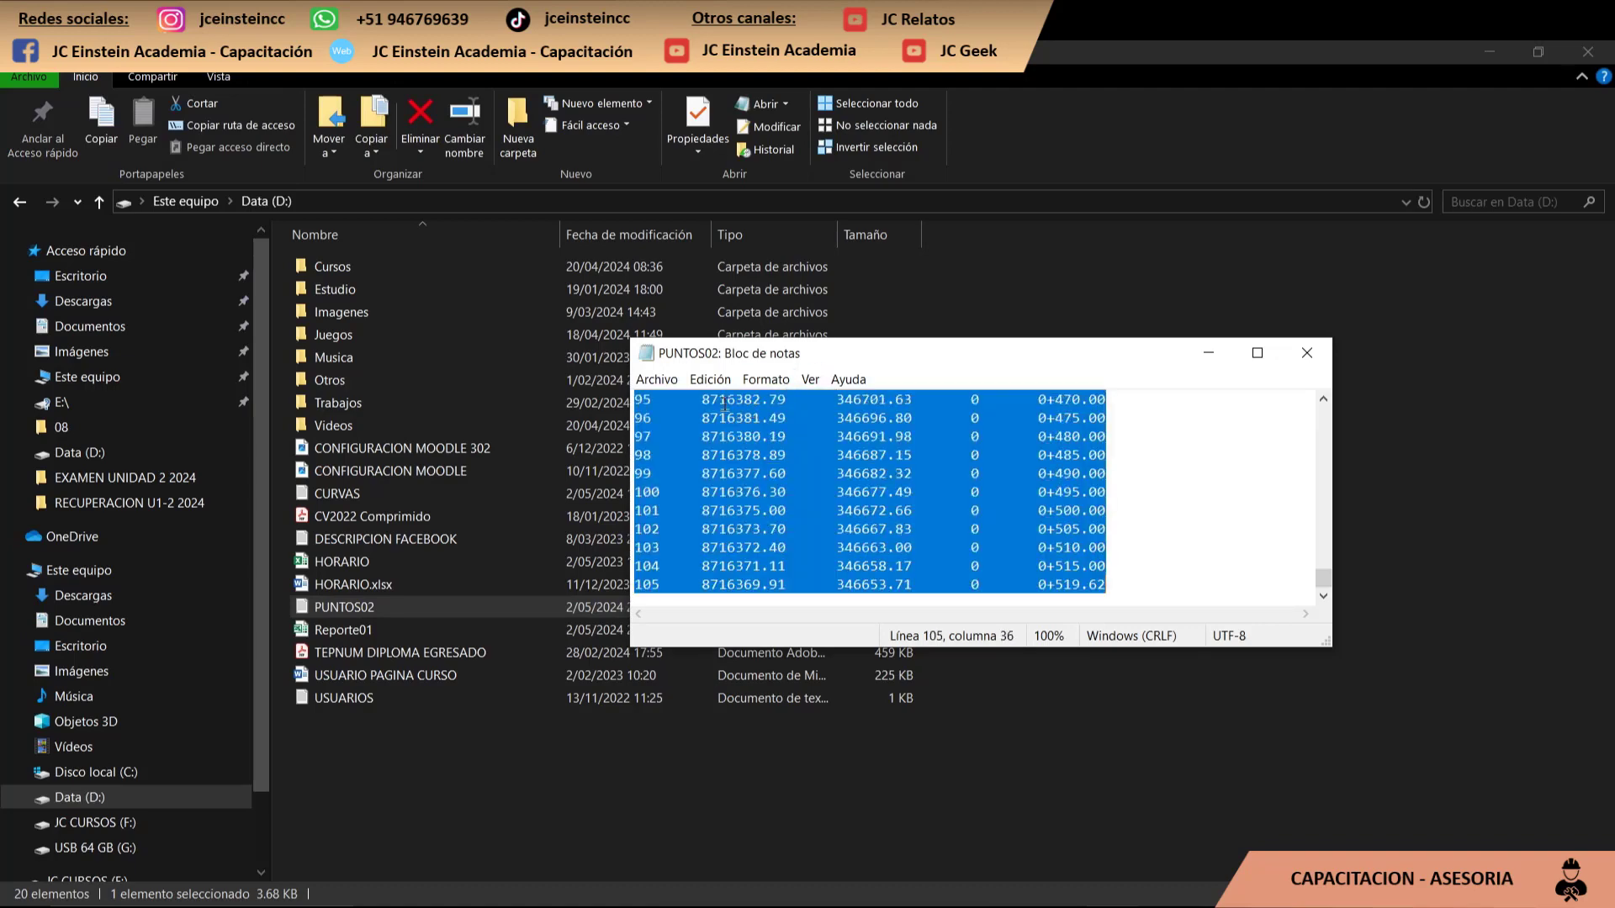
pyautogui.click(711, 380)
pyautogui.click(670, 417)
pyautogui.click(711, 380)
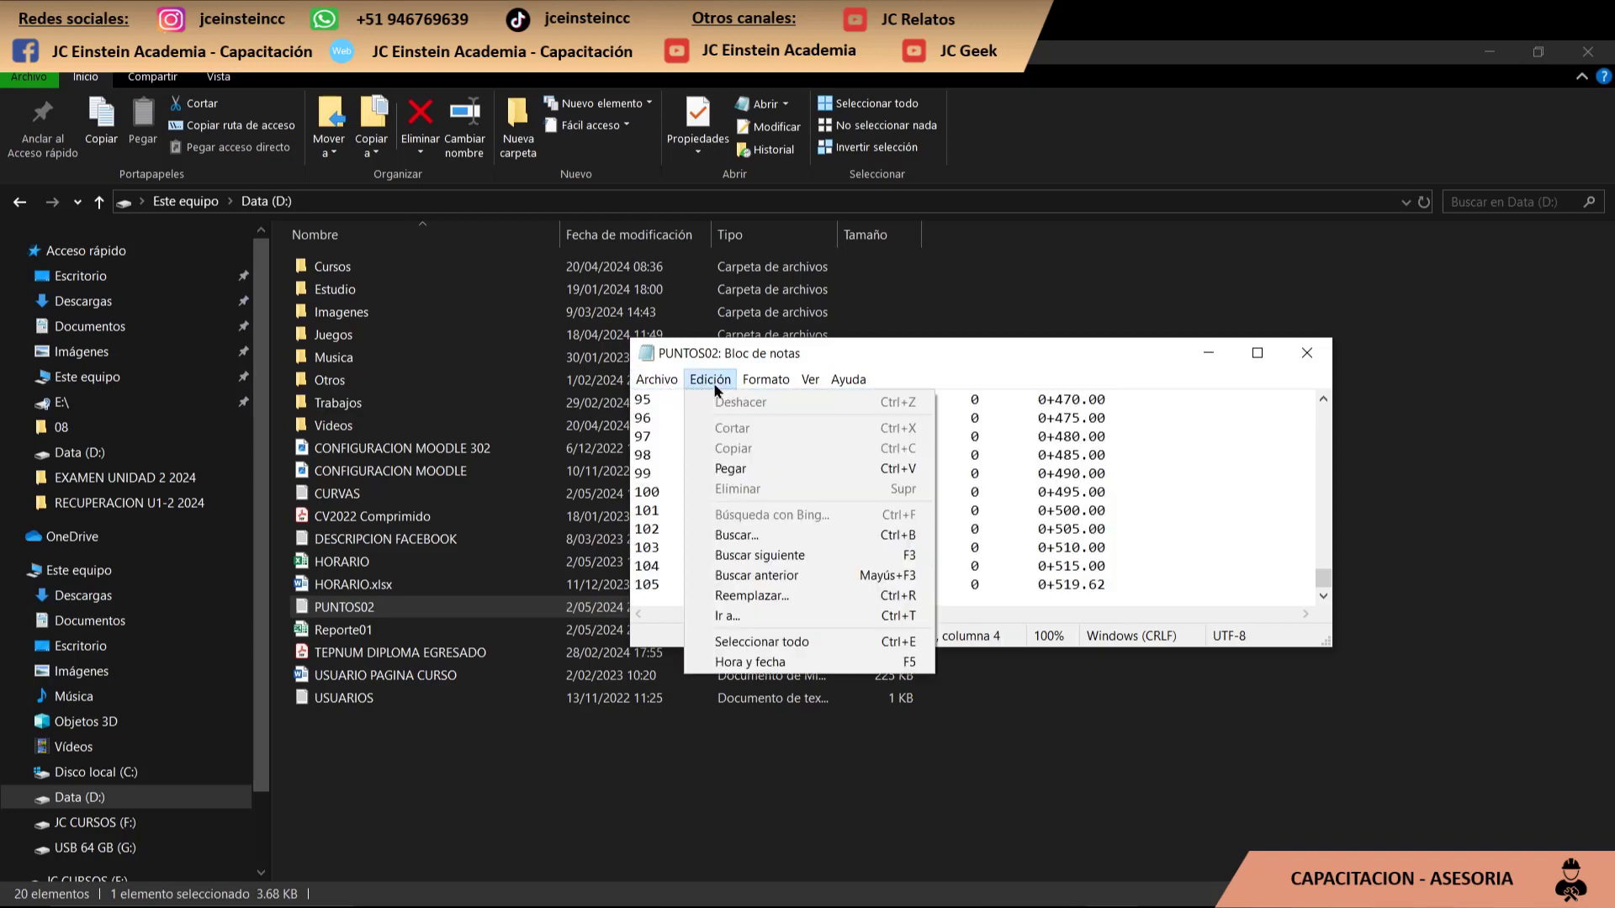
pyautogui.click(802, 595)
pyautogui.doubleClick(818, 401)
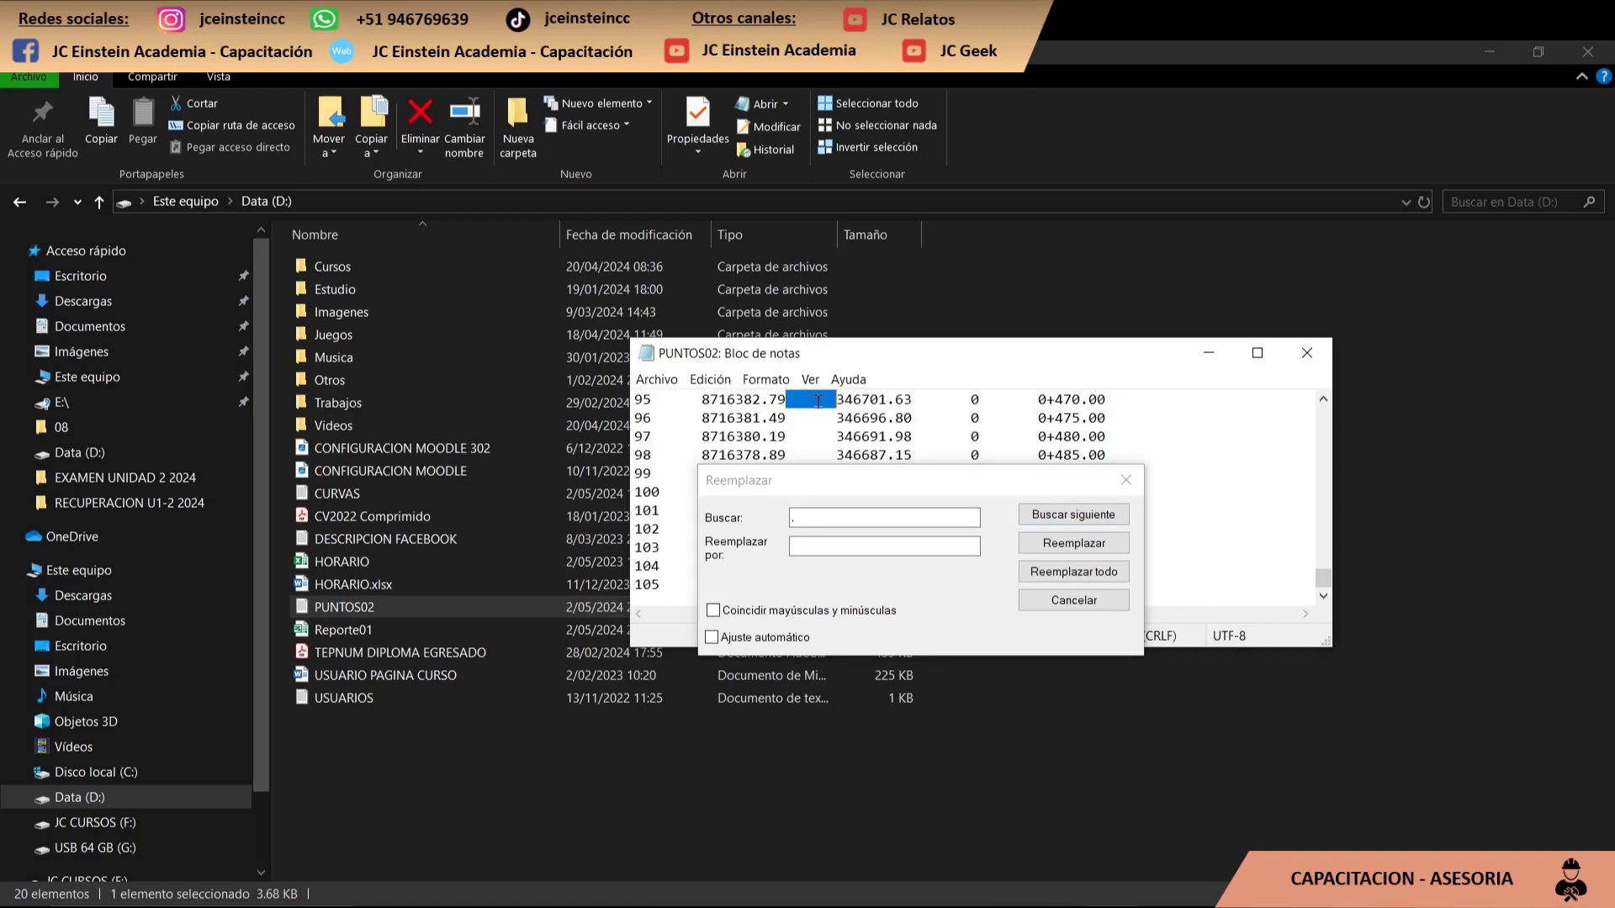
pyautogui.click(821, 518)
pyautogui.click(830, 547)
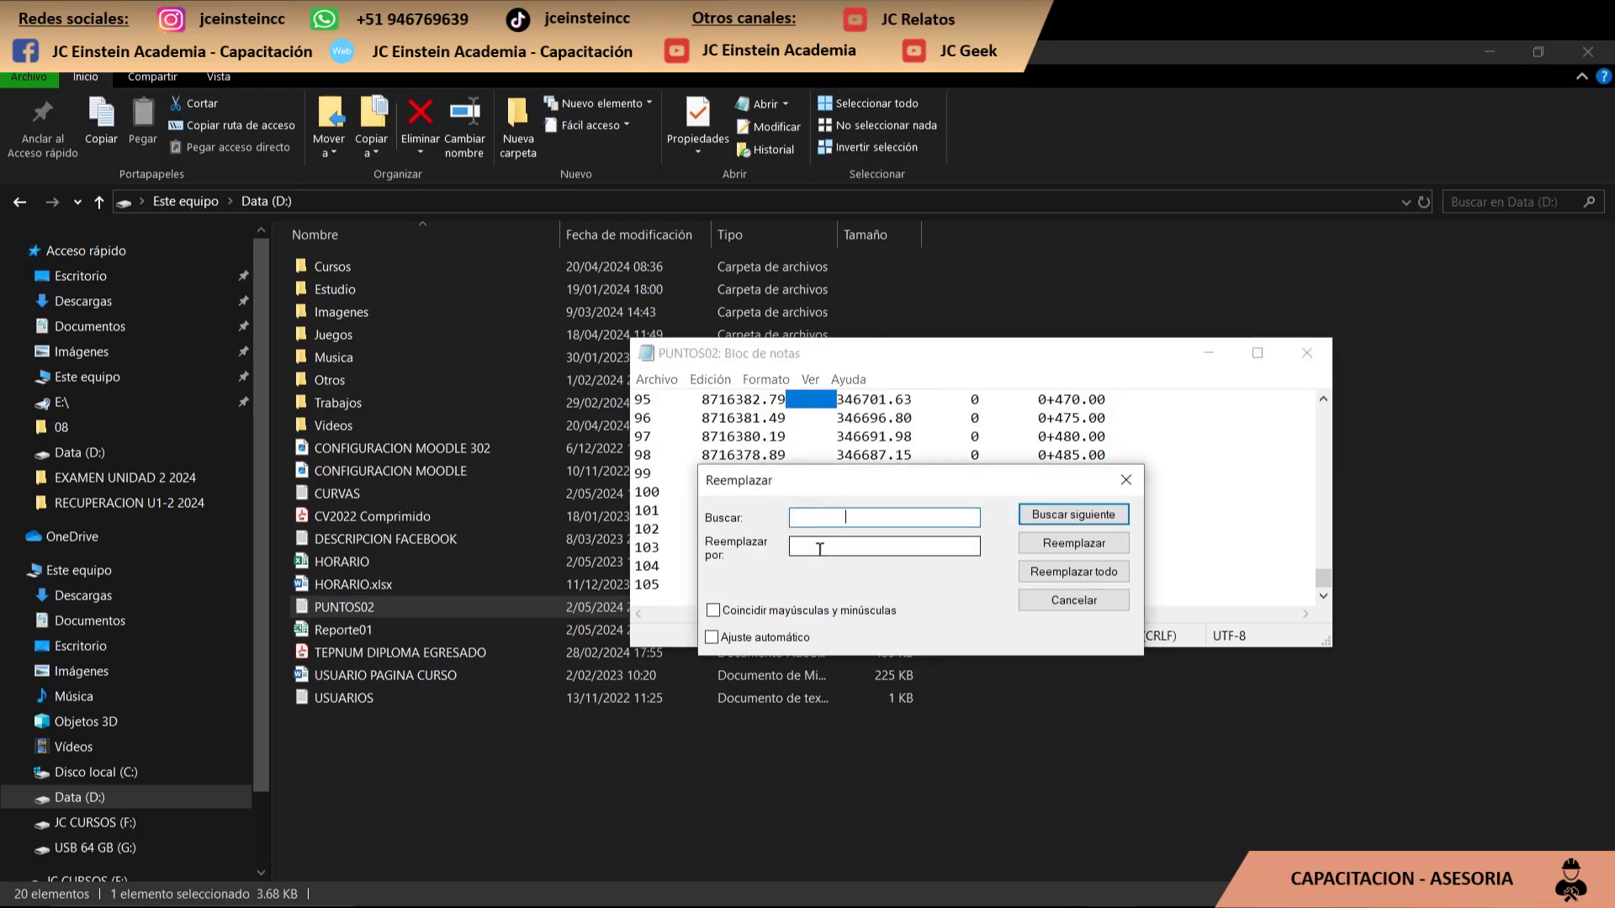
pyautogui.click(1100, 574)
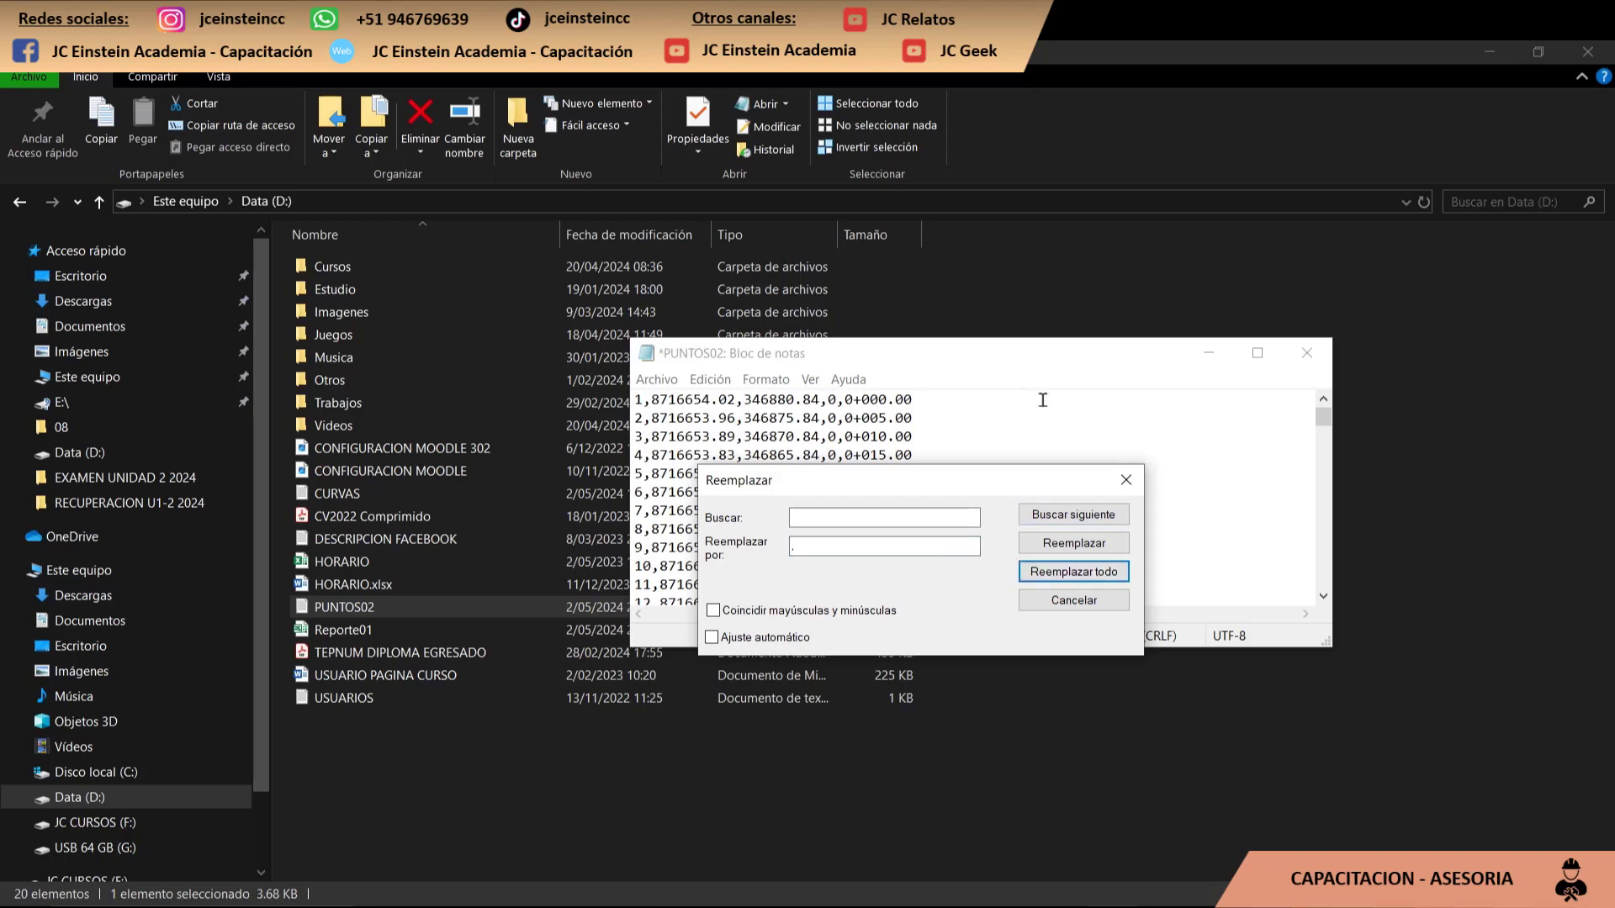
pyautogui.click(1123, 478)
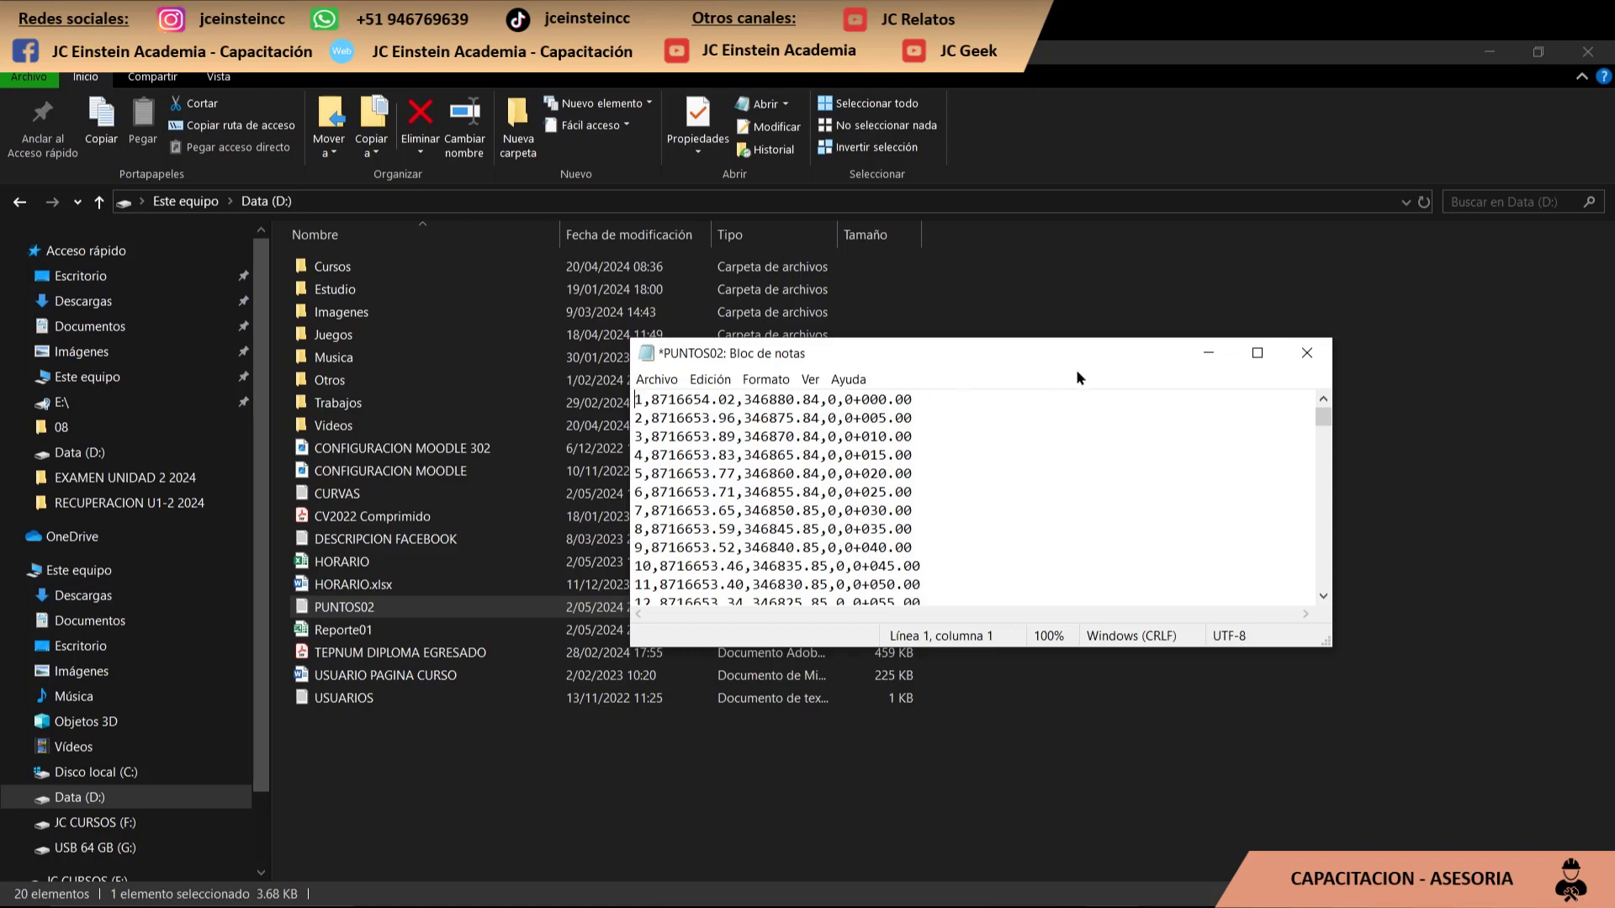
# - Close and save PUNTOS02.txt, returning to the 01 ALINEAMIENTO V4 drawing in Civil 3D
pyautogui.click(1305, 355)
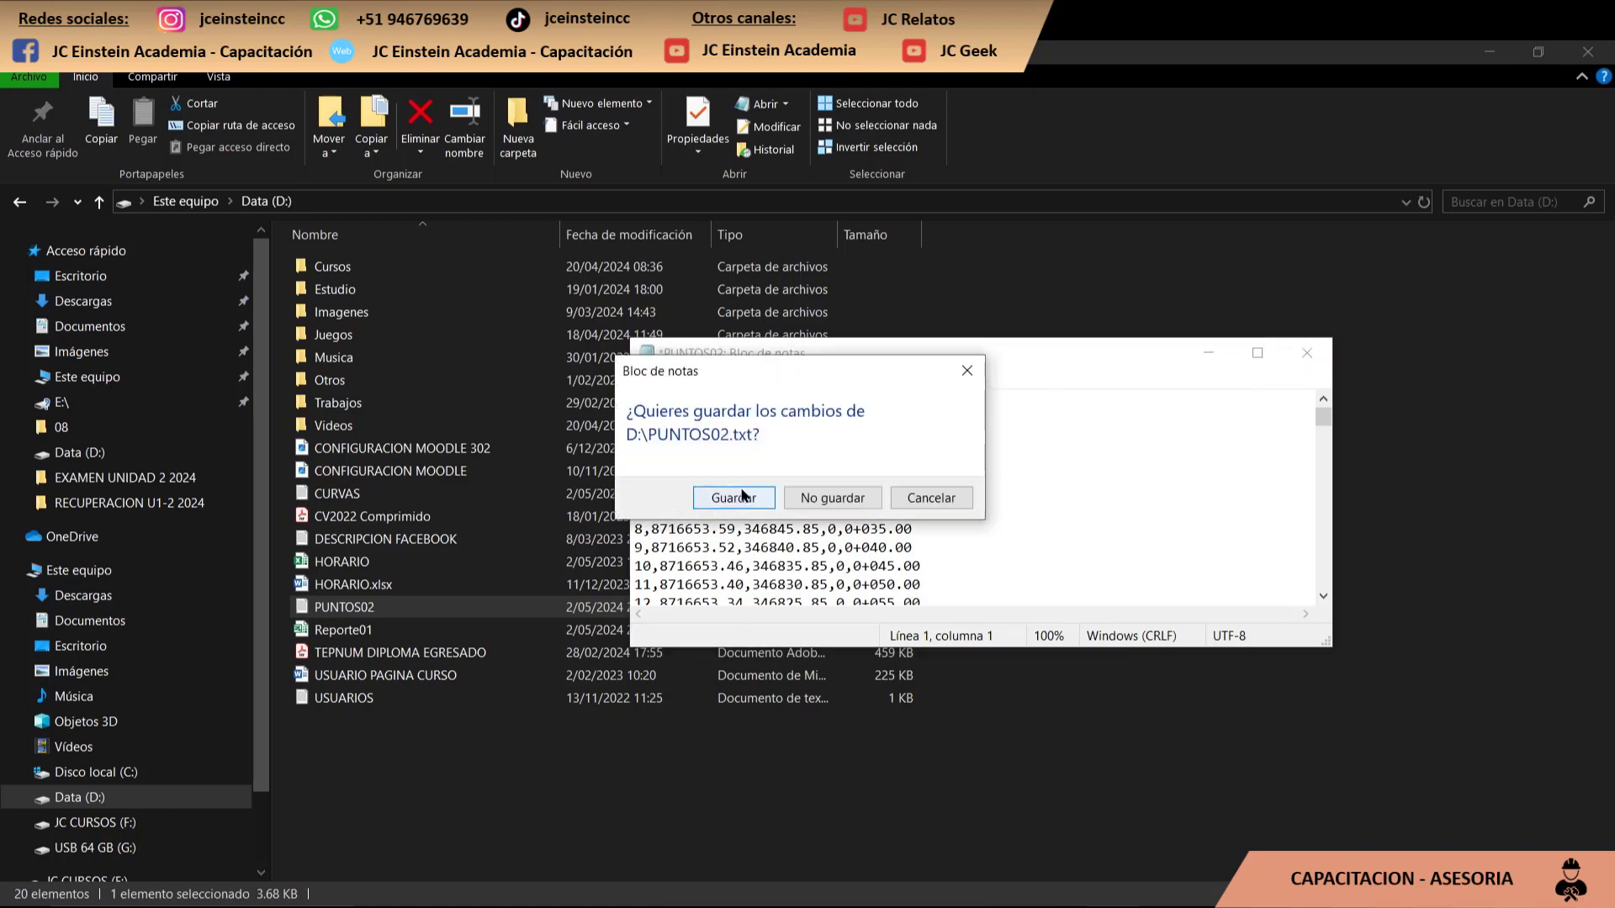
pyautogui.click(734, 497)
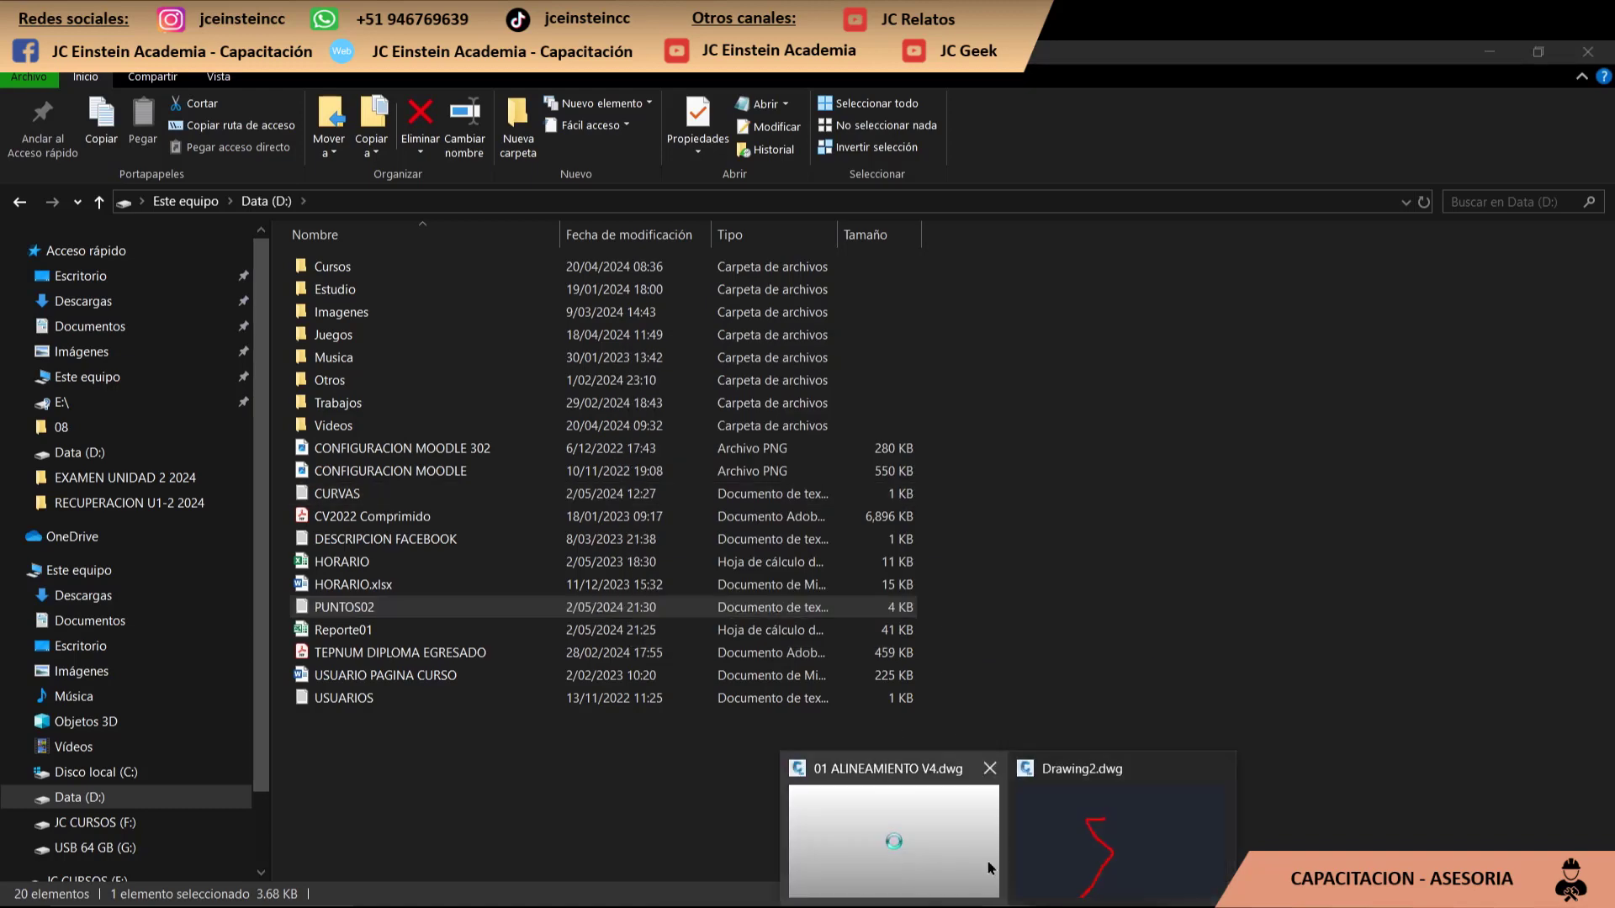
pyautogui.click(1121, 842)
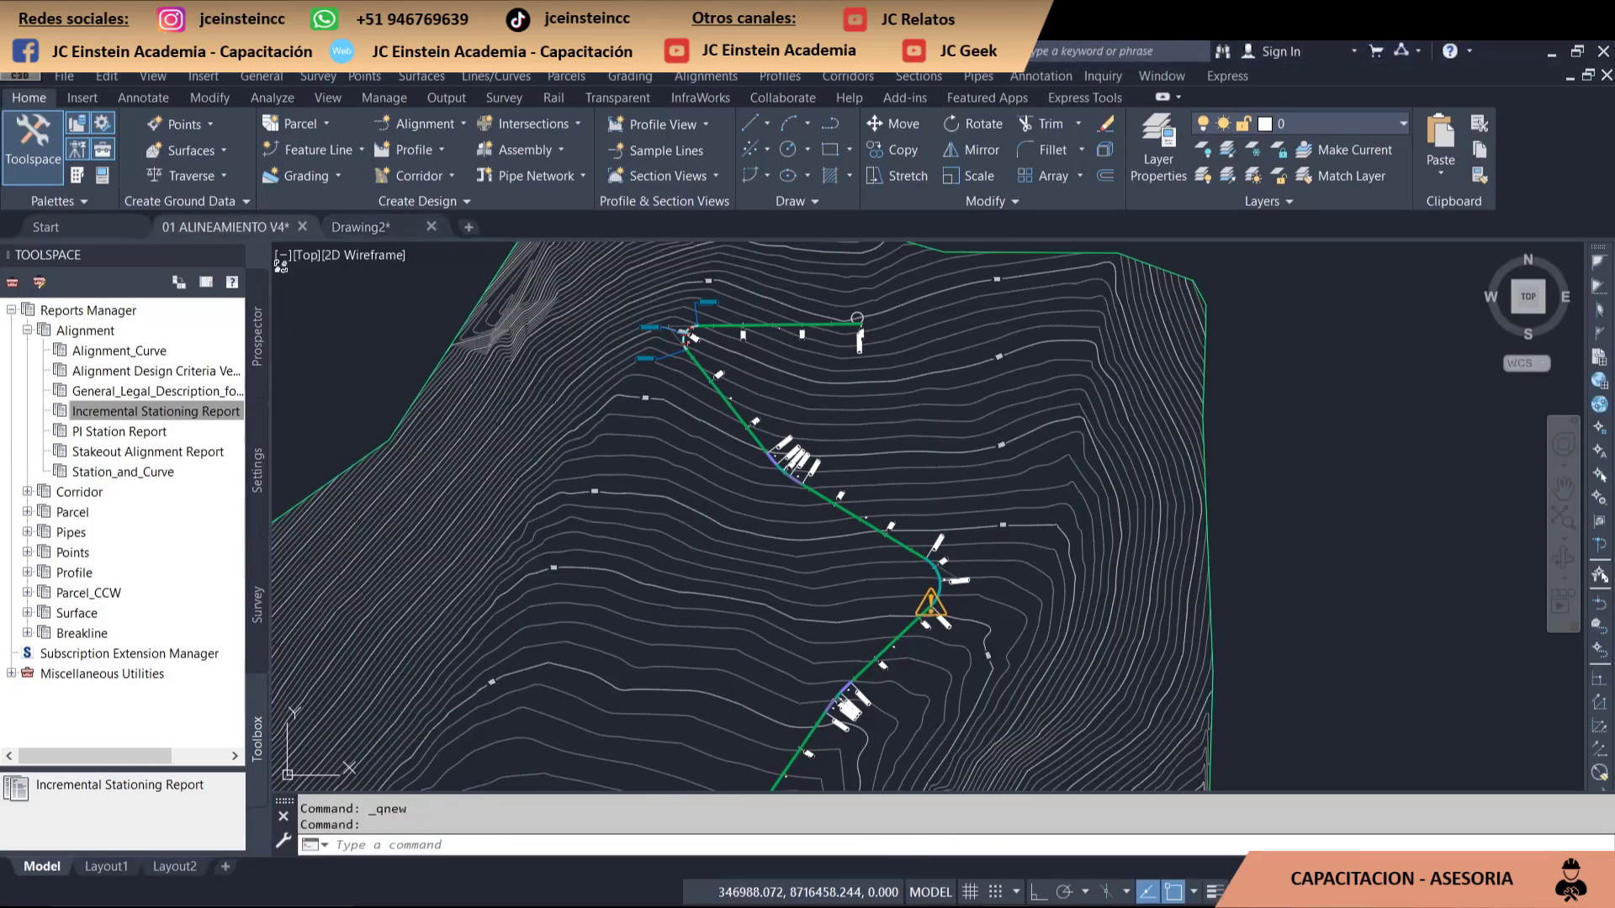